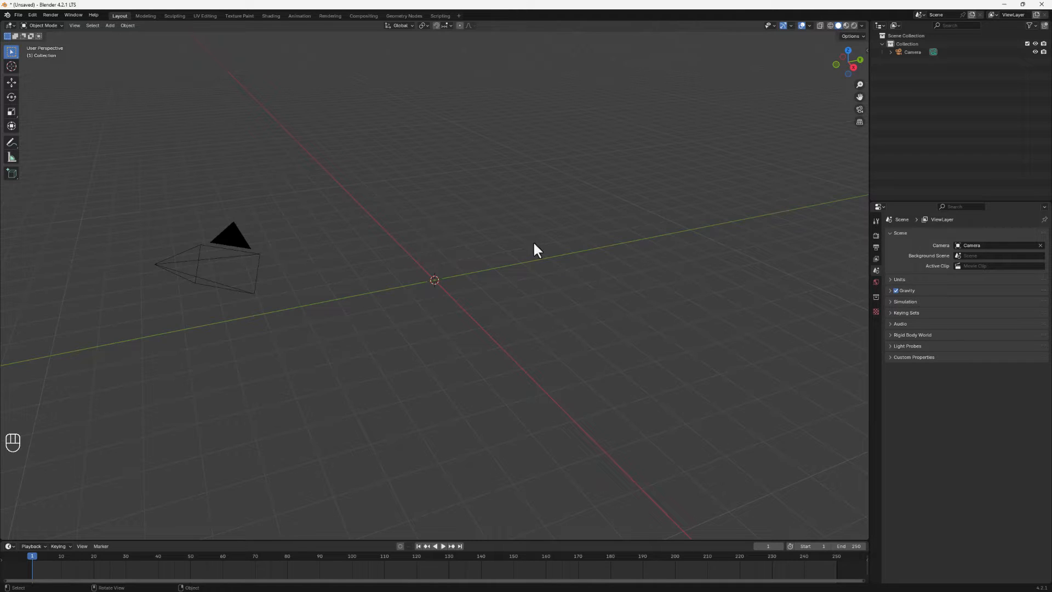
Step: Add "reference image.png" from the cosmetic tube folder as a reference image aligned to the right orthographic view
left_click(853, 66)
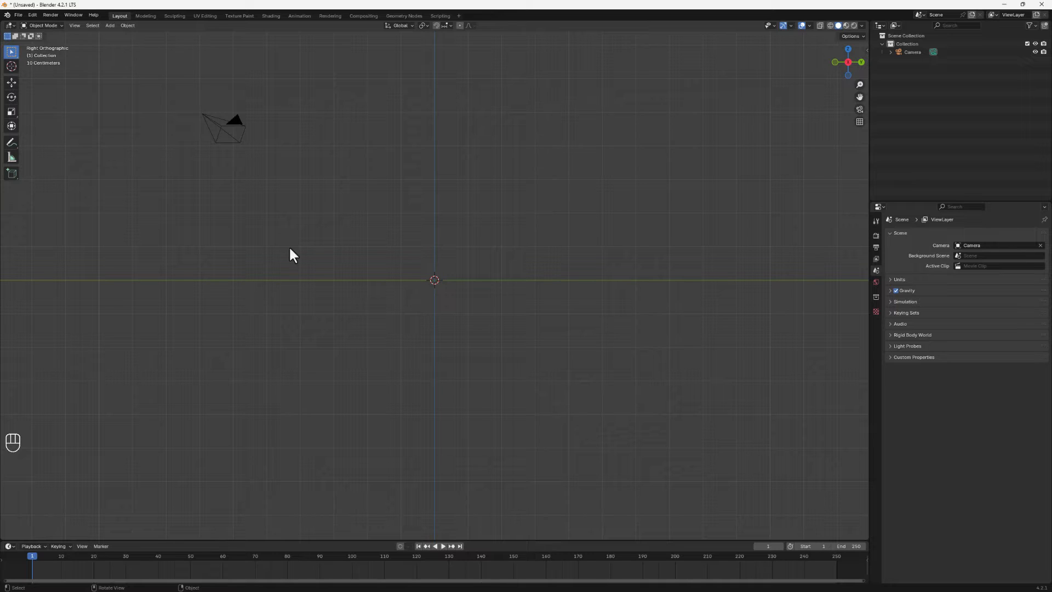
key("shift+a")
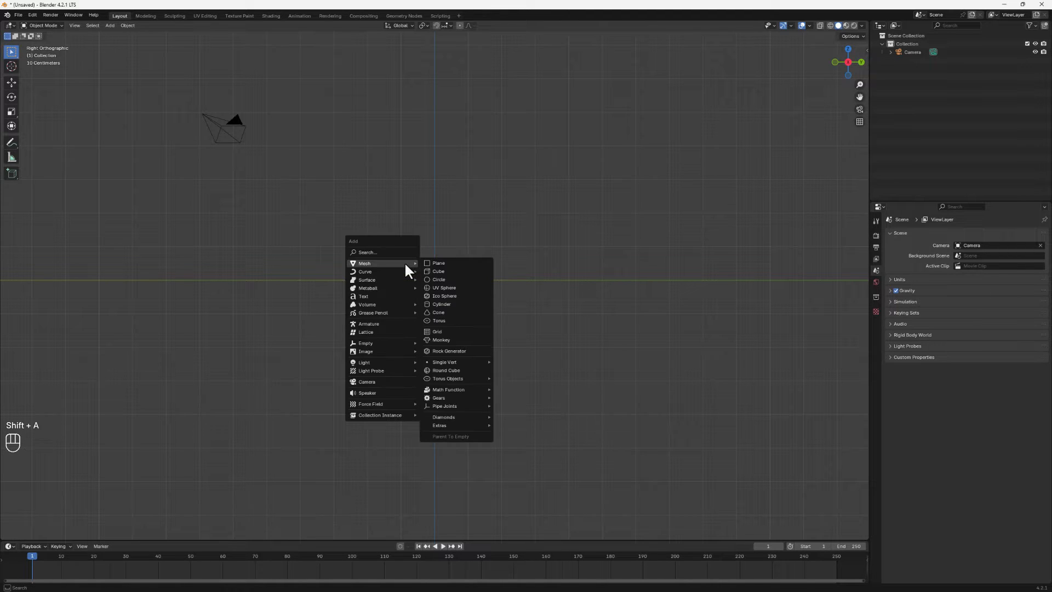
mouse_move(388, 350)
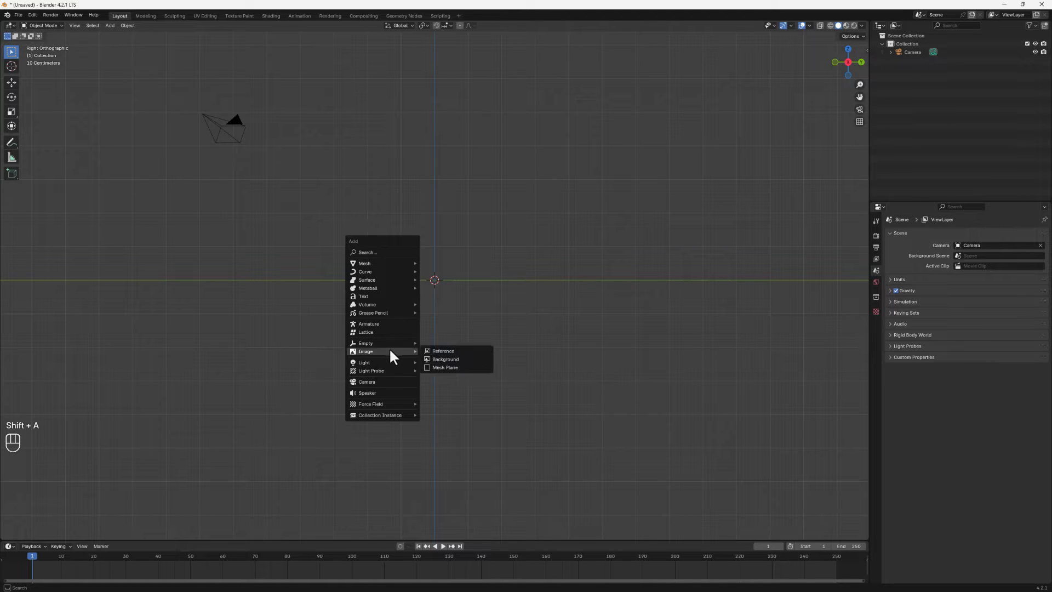
left_click(445, 353)
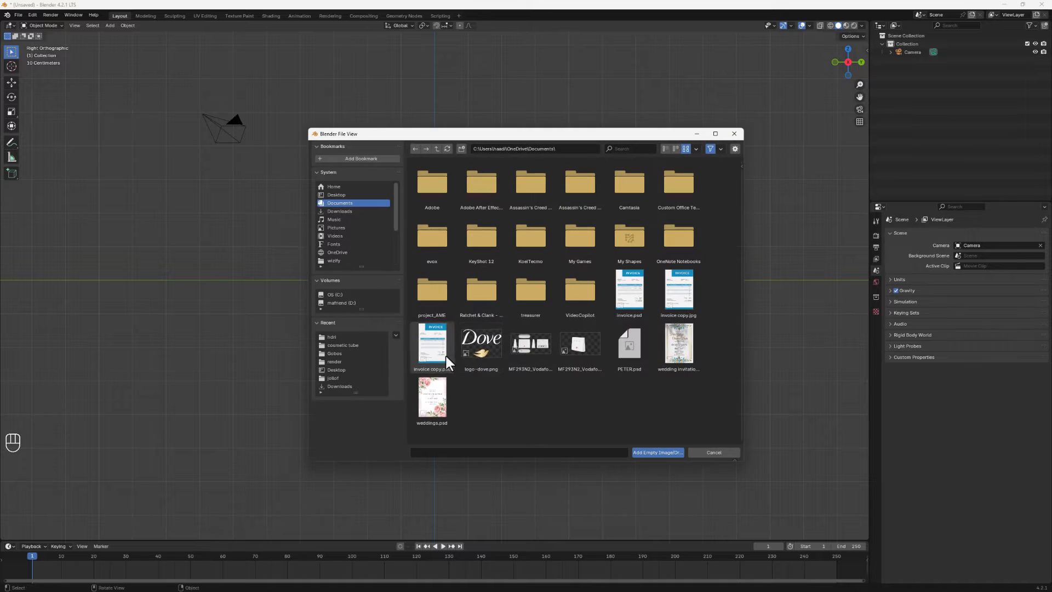
left_click(351, 345)
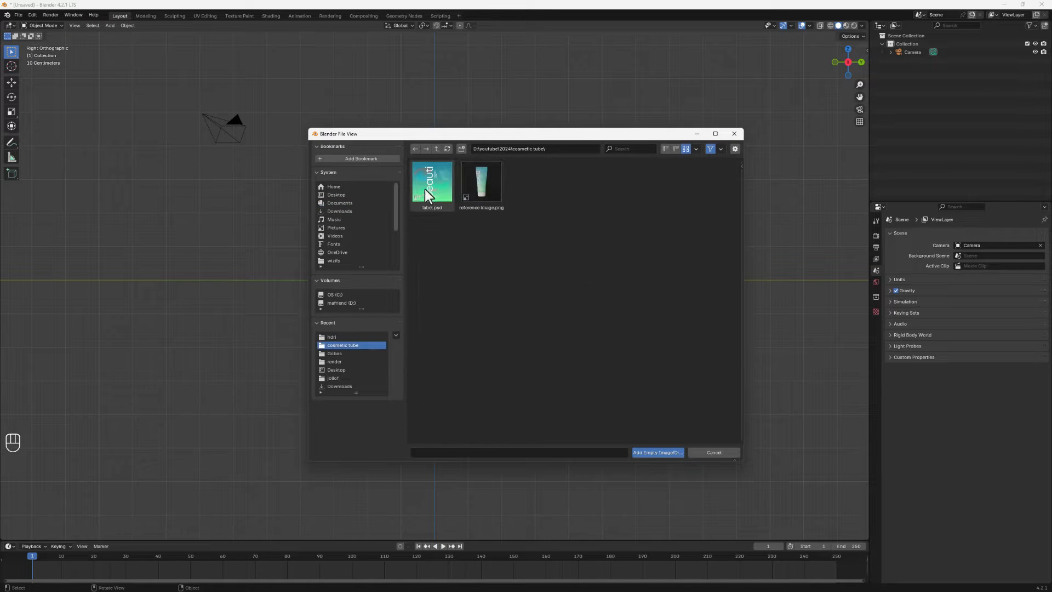
left_click(480, 188)
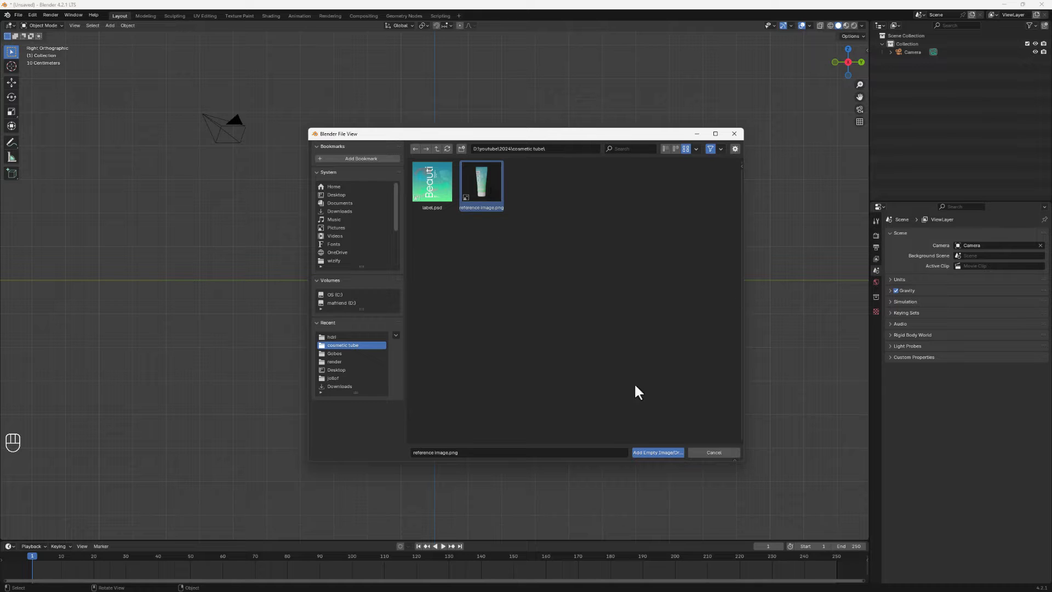
left_click(665, 452)
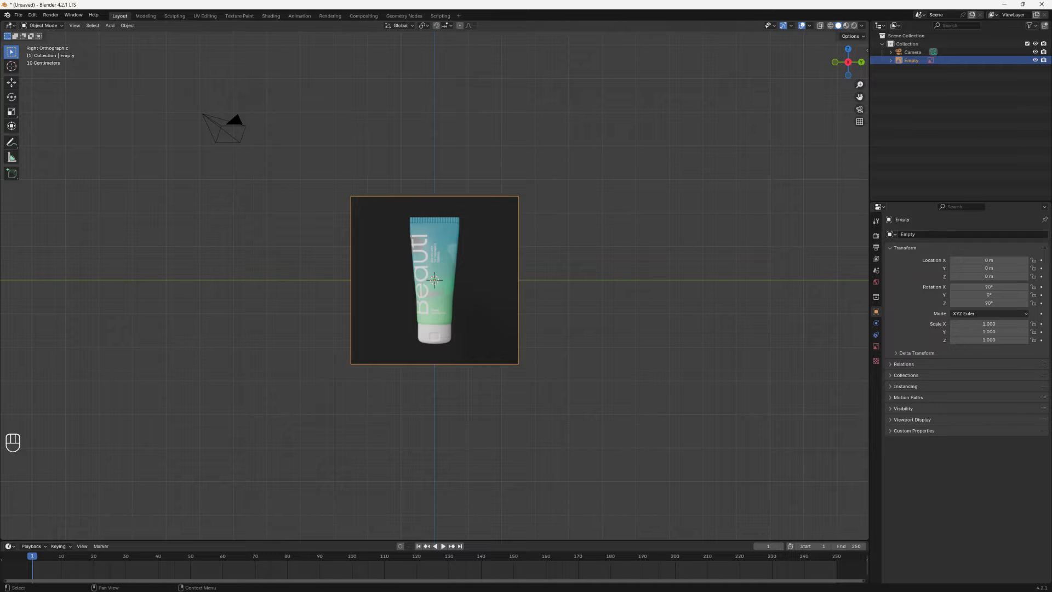
Step: Show the selectable toggles in the outliner and make the reference image unselectable in the viewport
left_click(1031, 26)
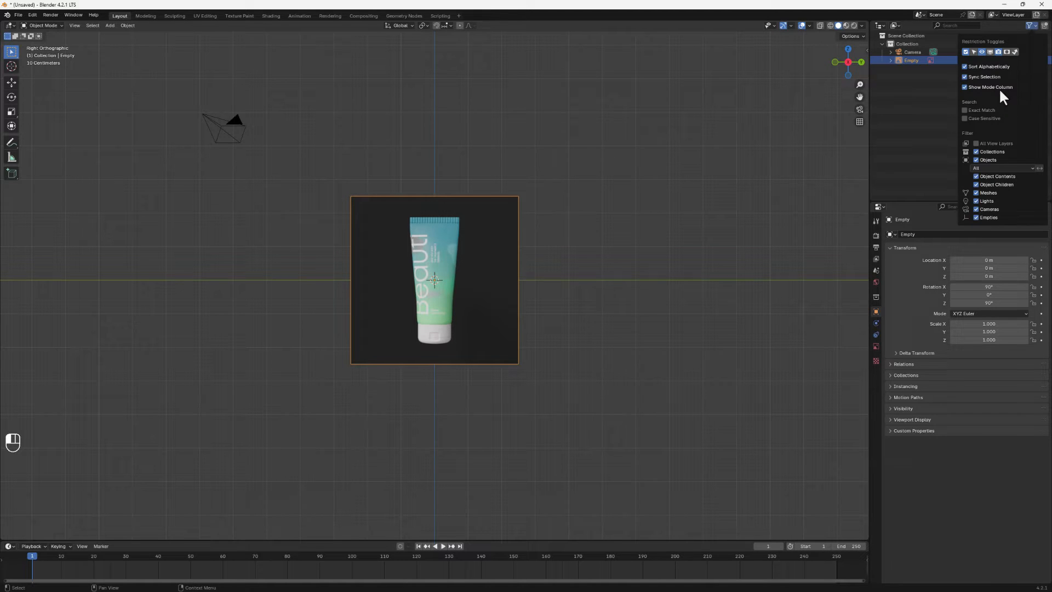
left_click(974, 51)
left_click(1027, 60)
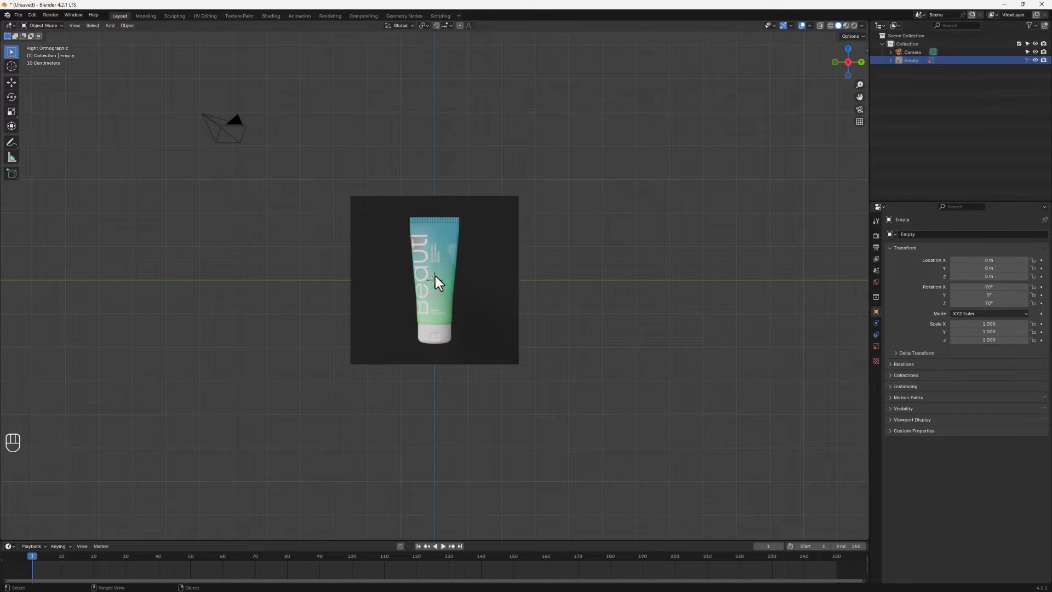
left_click_drag(482, 209, 444, 334)
Step: Set the reference image's opacity to about 0.26 and its depth to Front, and turn off its display in perspective view
left_click(875, 346)
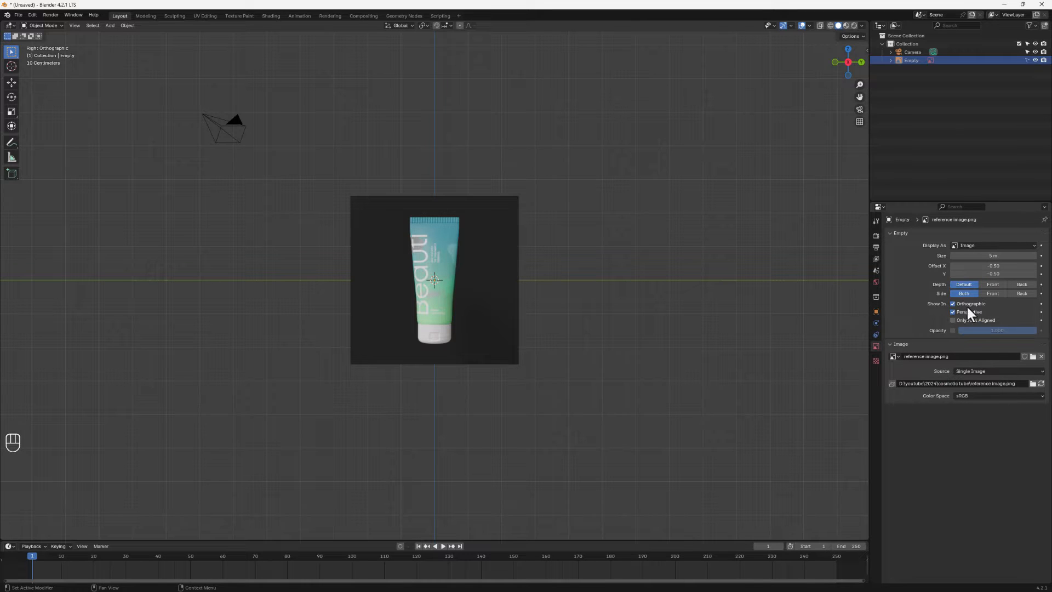
left_click(952, 330)
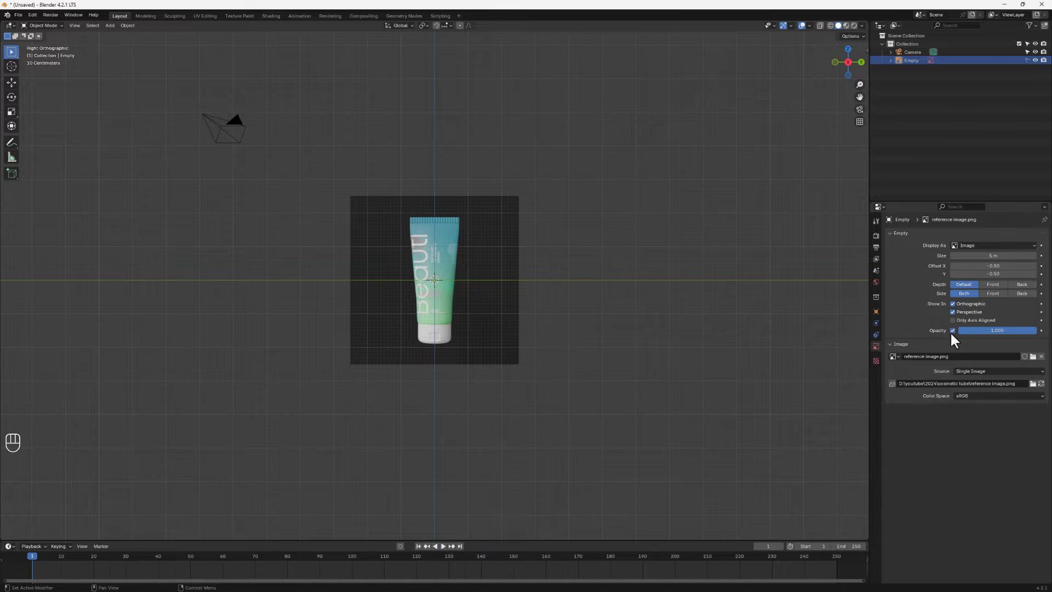
left_click_drag(1026, 330, 977, 330)
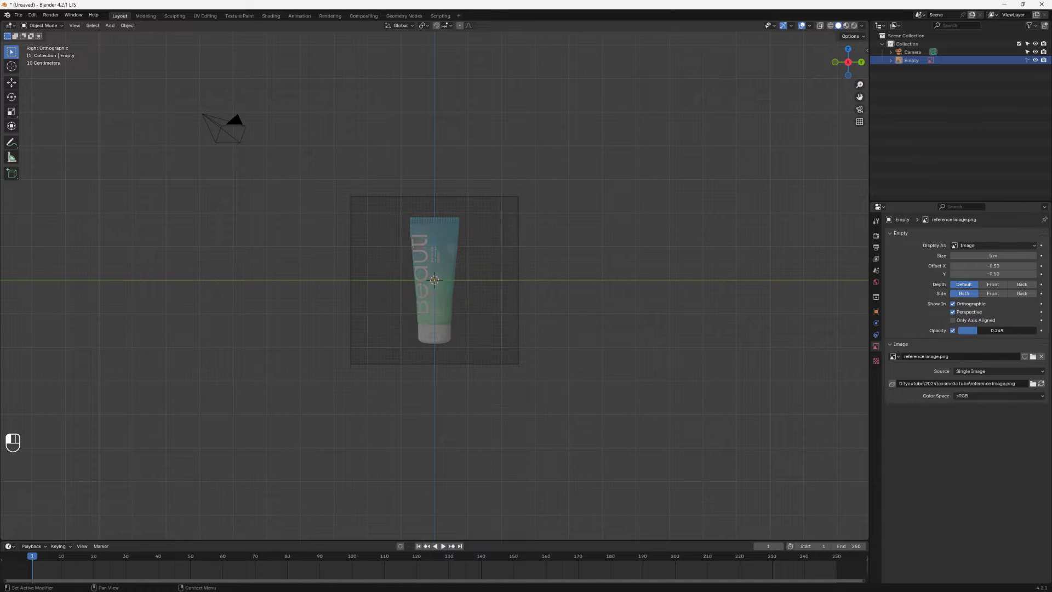
left_click(994, 285)
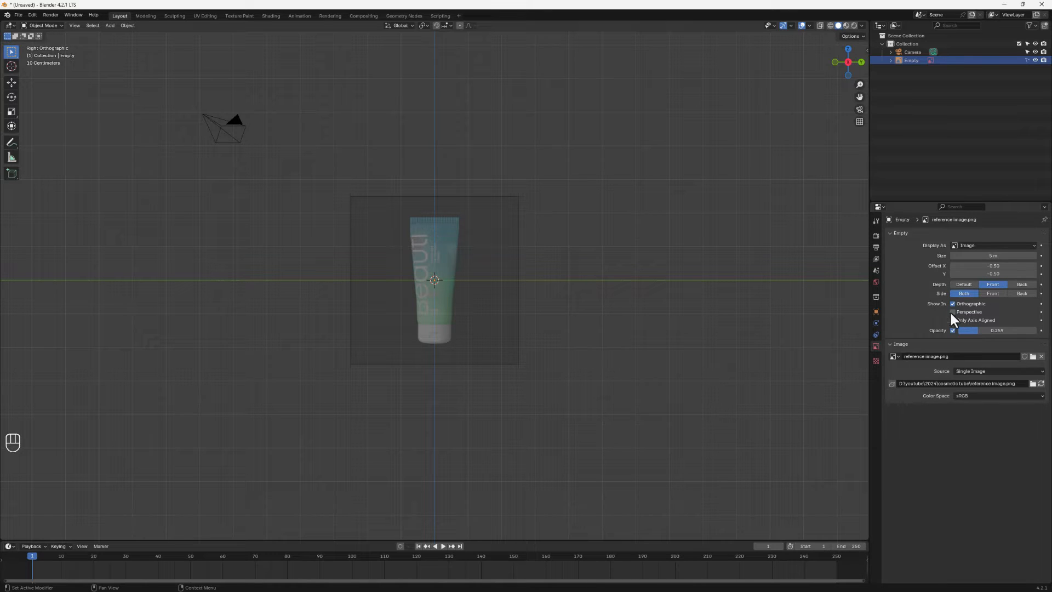
middle_click_drag(831, 304, 497, 307)
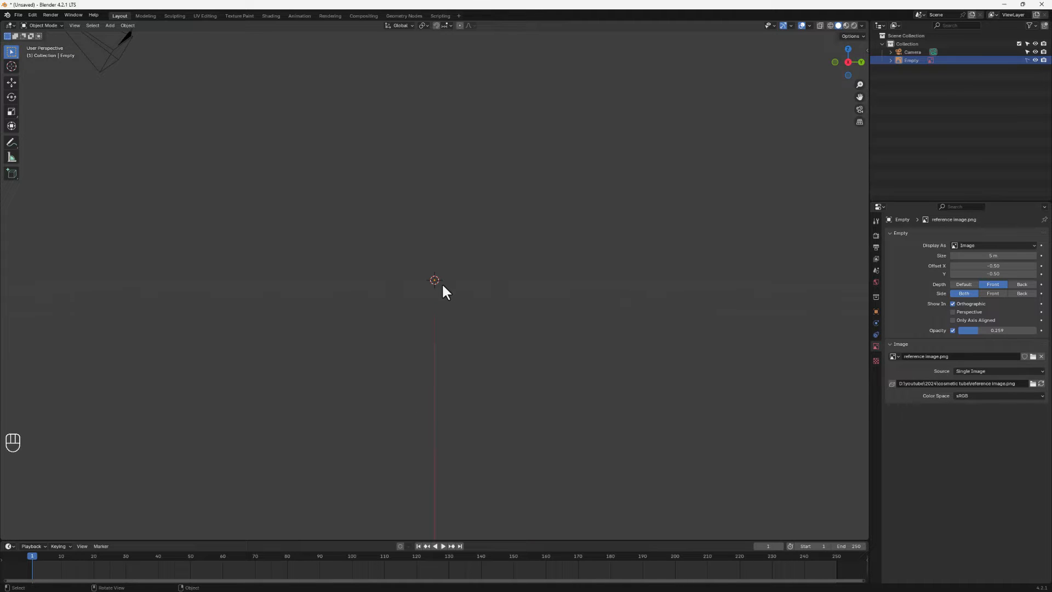
left_click(848, 62)
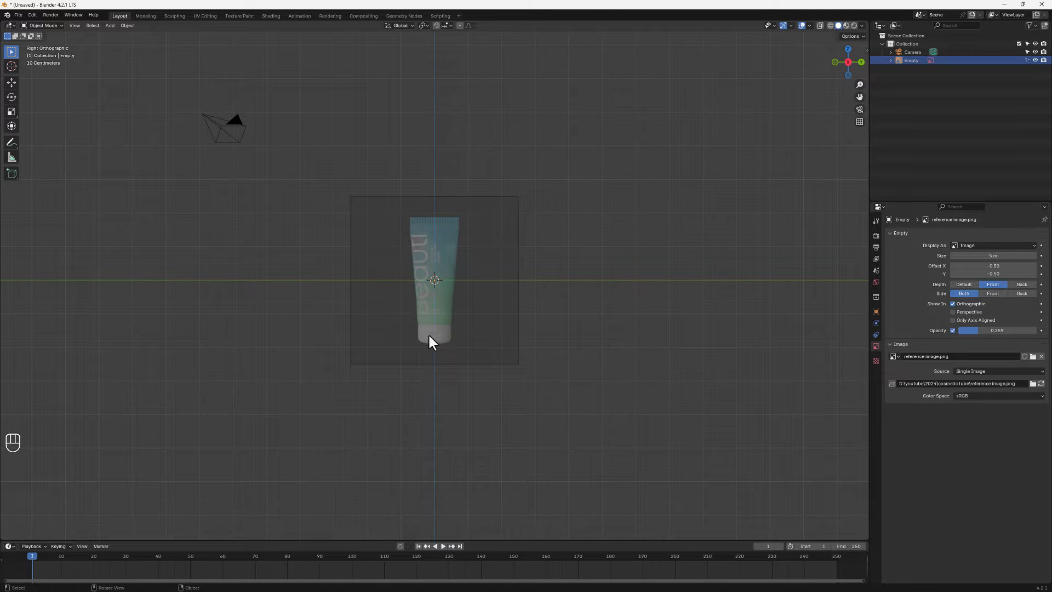
Step: Add a cylinder mesh with a radius of 0.5 m and a depth of about 0.73 m
scroll(419, 361, "up", 4)
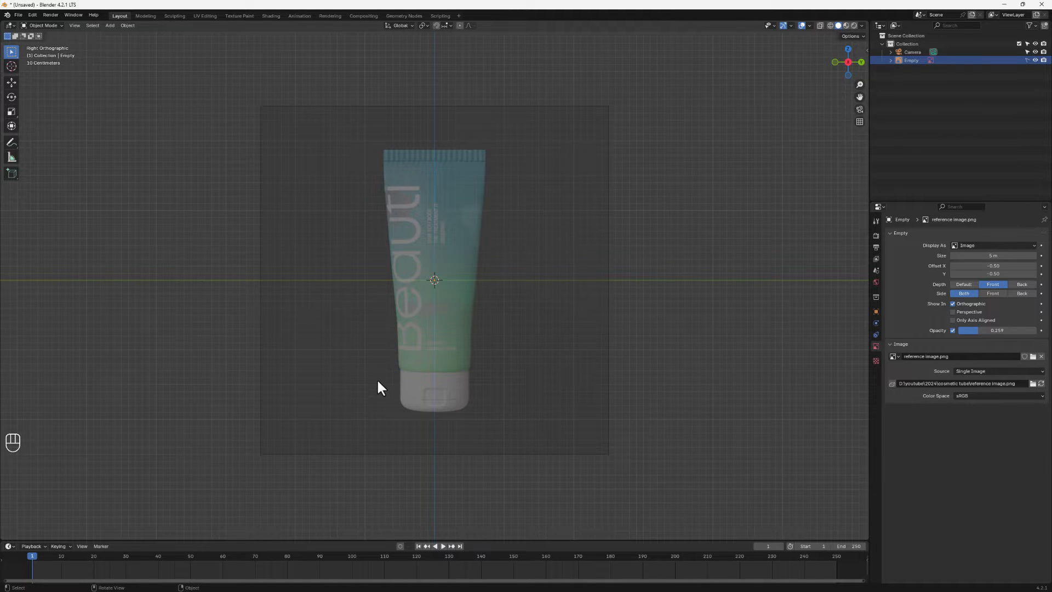
key("shift+a")
mouse_move(370, 289)
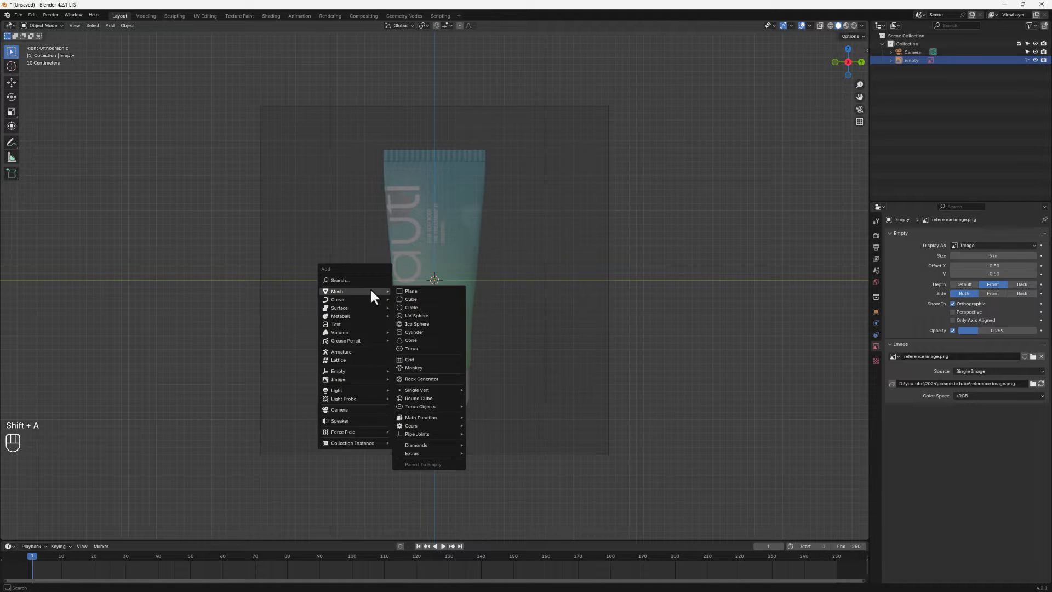
left_click(415, 331)
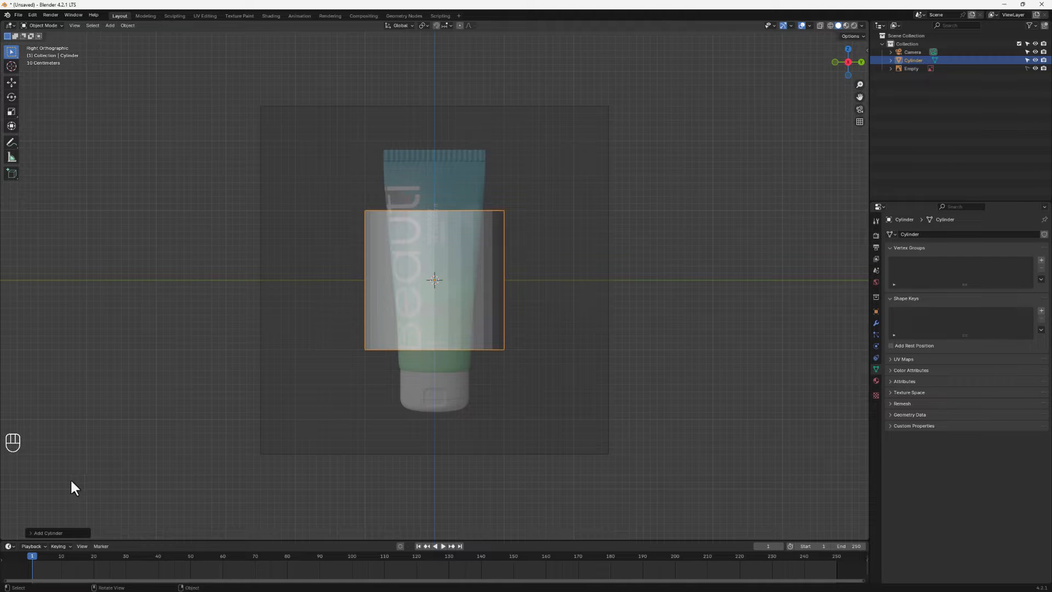
left_click(30, 533)
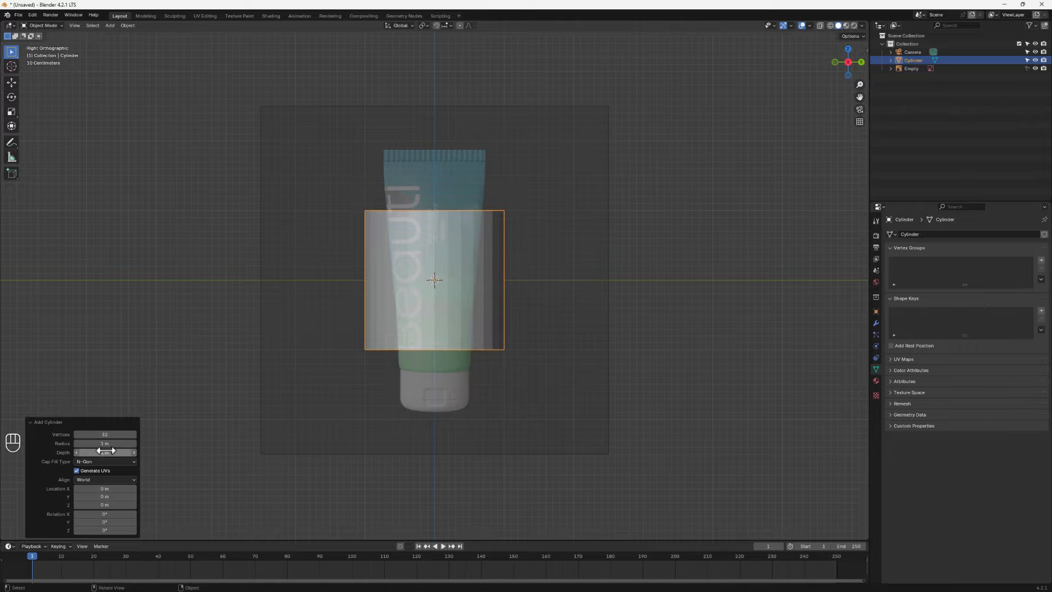
left_click(110, 444)
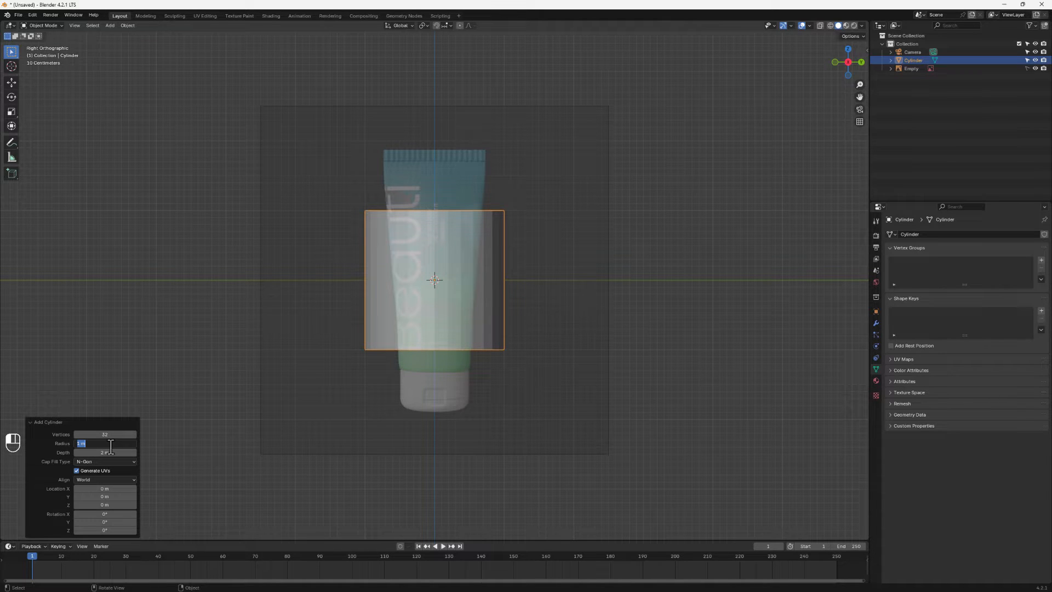
type(".5")
key("Return")
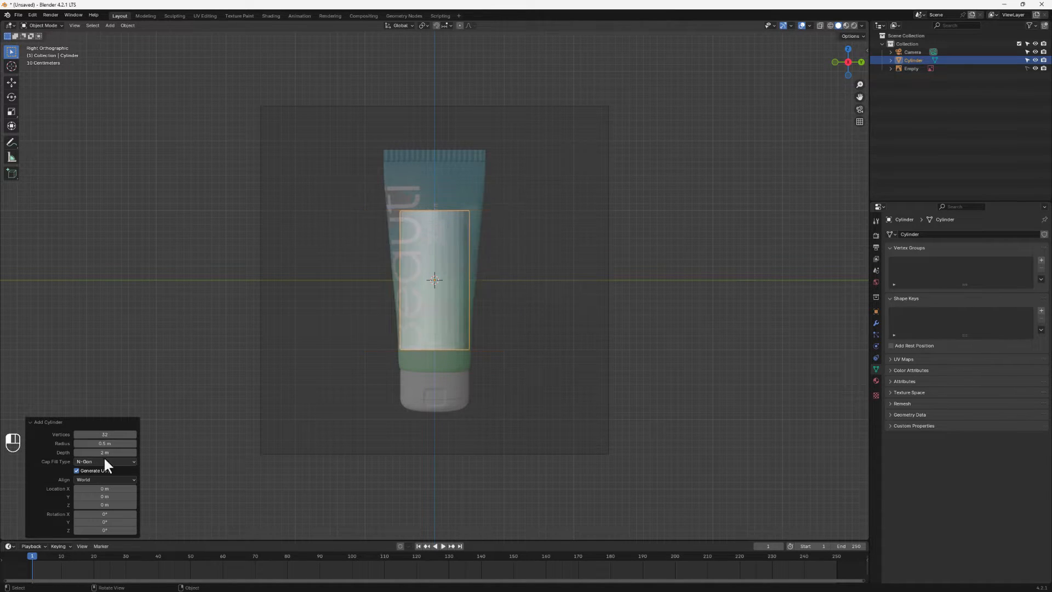
left_click_drag(104, 452, 895, 455)
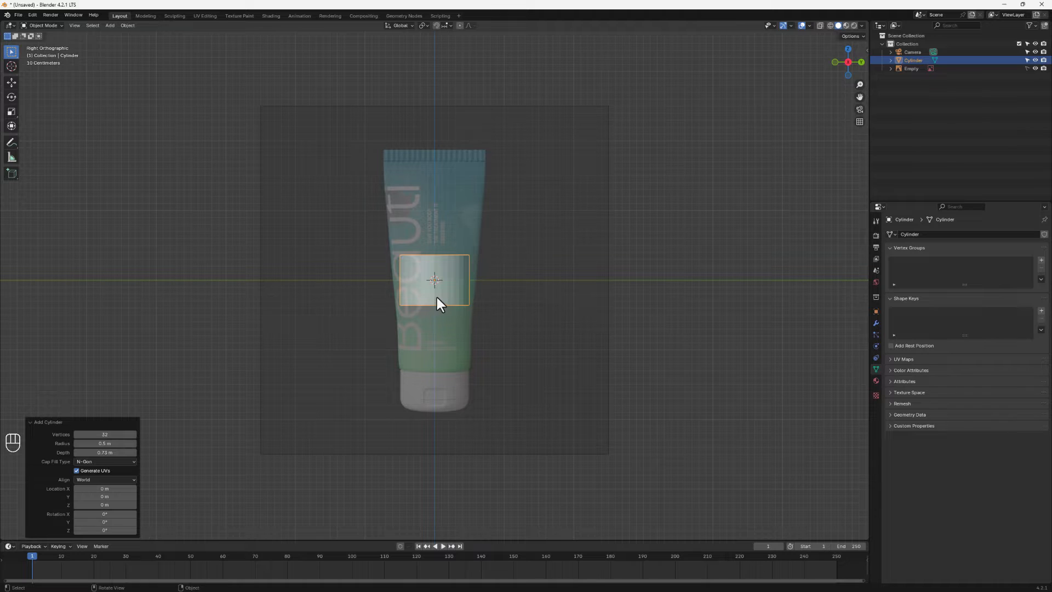
Step: Move the cylinder down about 1.55 m along the Z axis onto the tube's cap in the reference image
key("g")
key("z")
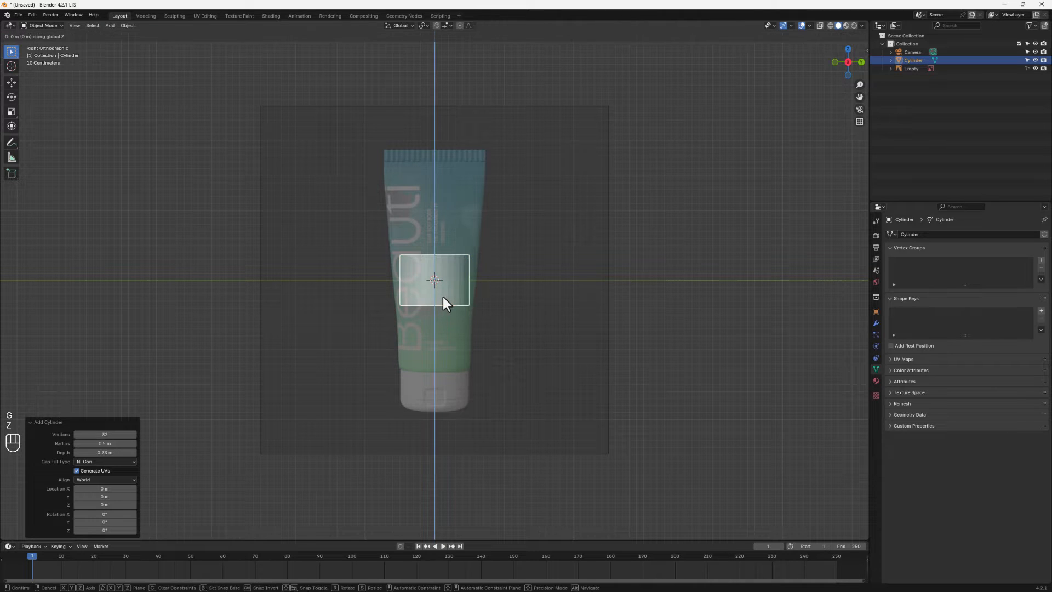
left_click(421, 404)
Step: Bevel the cylinder's bottom edge loop in Edit Mode by about 0.12 m with three segments
scroll(431, 438, "up", 3)
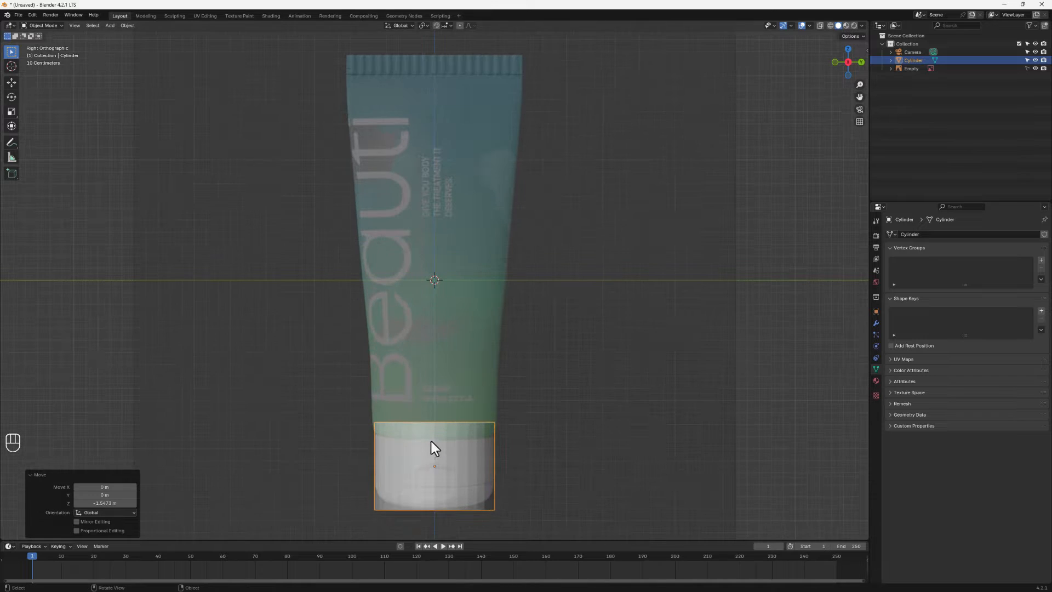
middle_click_drag(442, 456, 444, 278, "shift")
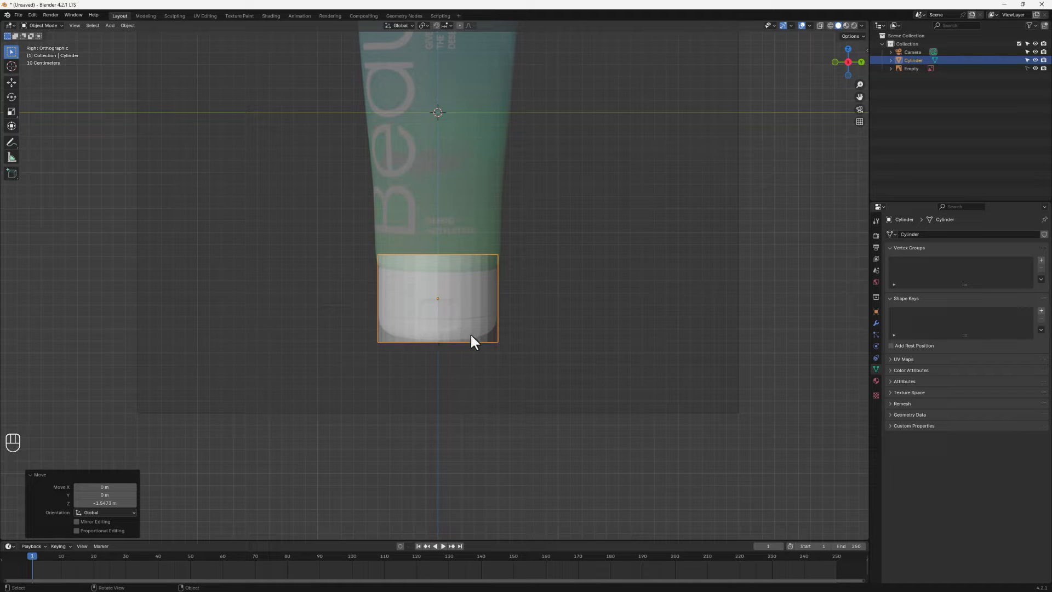
middle_click_drag(470, 330, 476, 321)
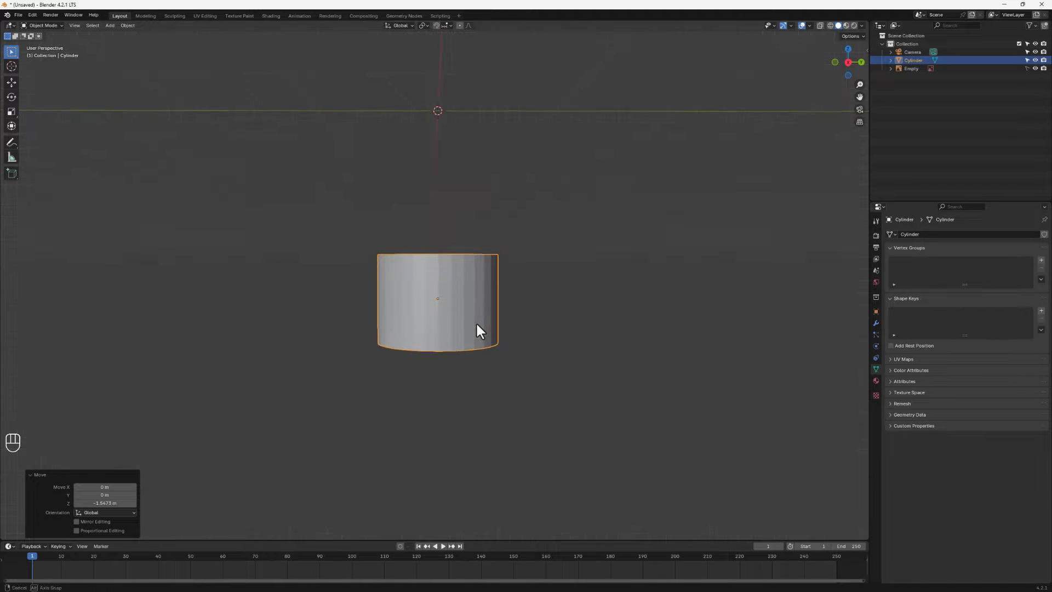
key("Tab")
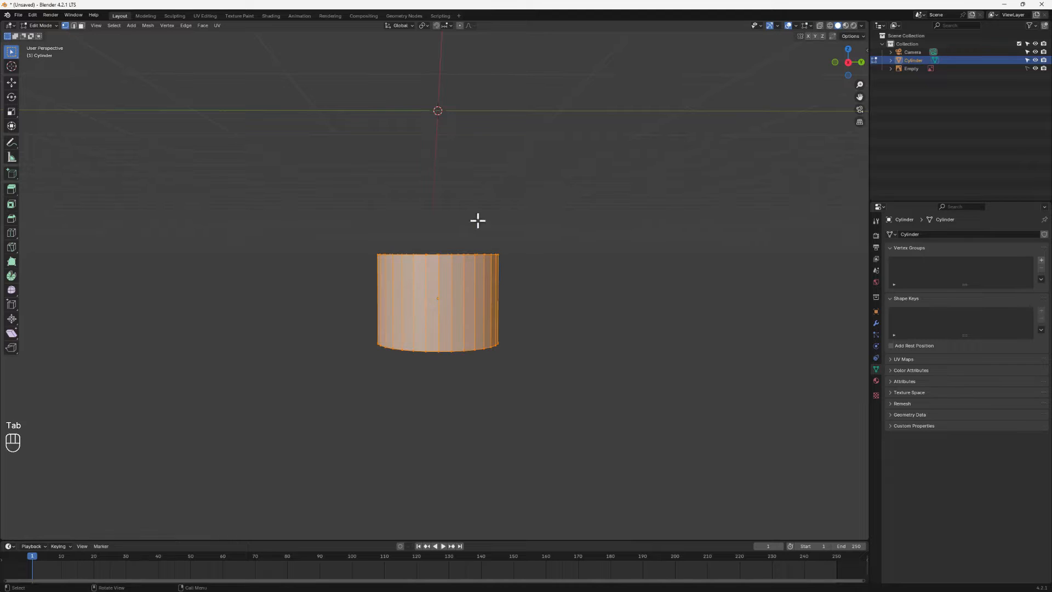
mouse_move(441, 297)
middle_mouse_down()
mouse_move(440, 312)
mouse_move(442, 296)
middle_mouse_up()
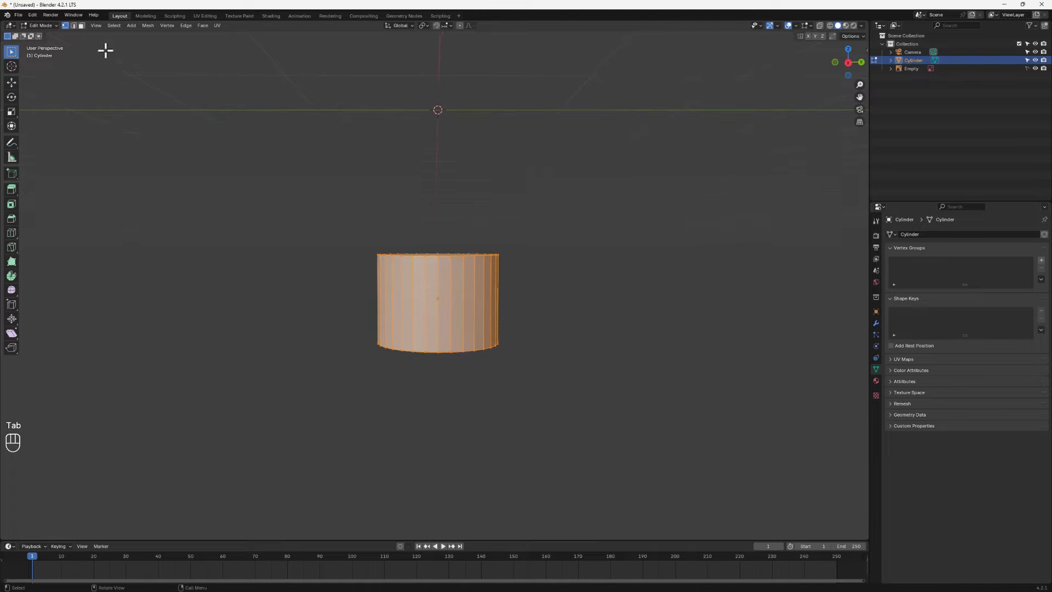
left_click(74, 25)
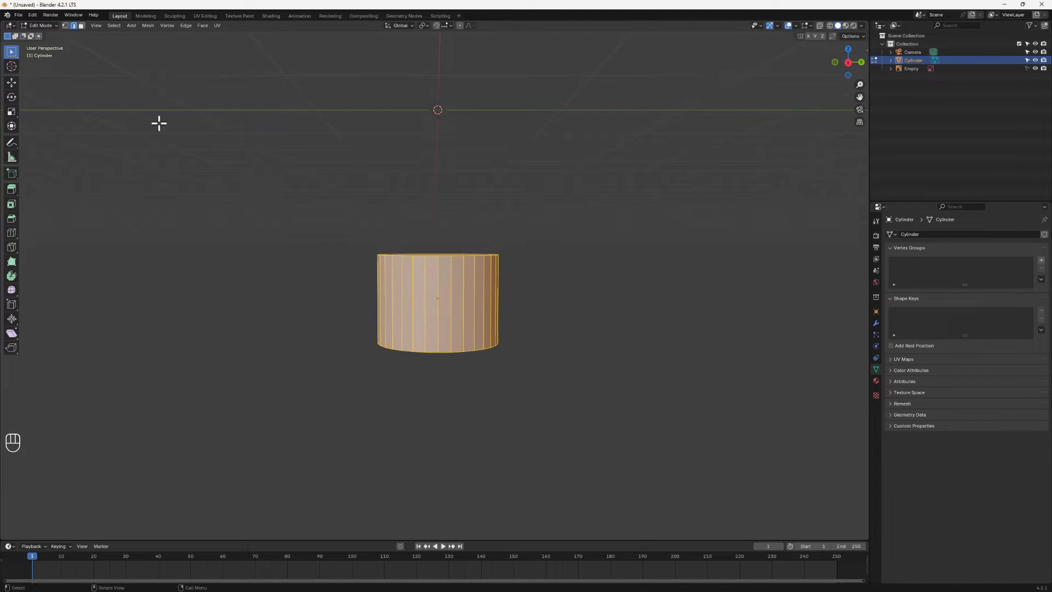
left_click(420, 351, "alt")
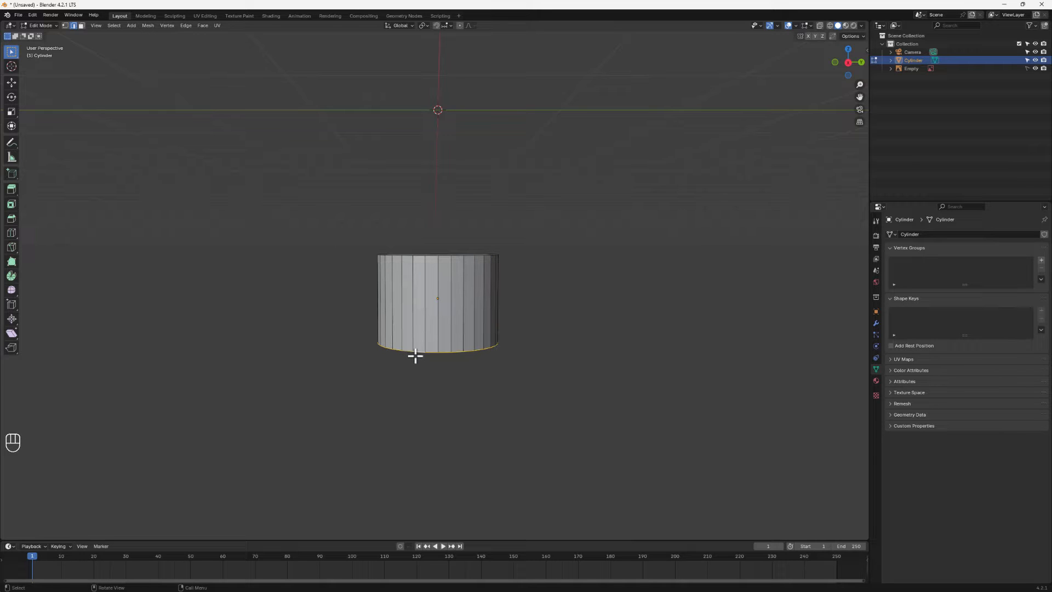
mouse_move(413, 357)
middle_mouse_down()
mouse_move(433, 369)
mouse_move(431, 353)
middle_mouse_up()
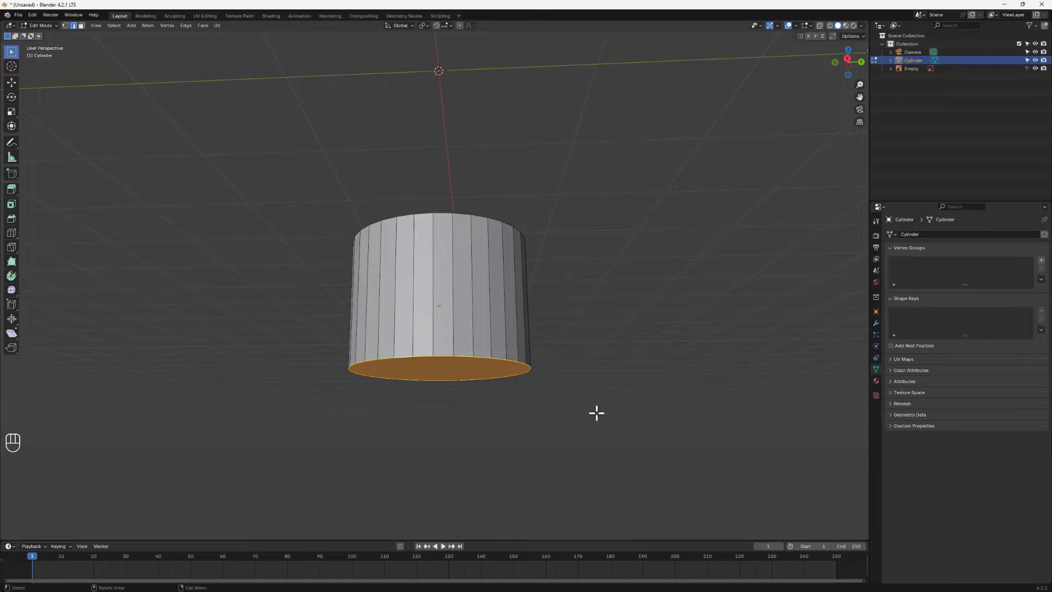
key("ctrl+b")
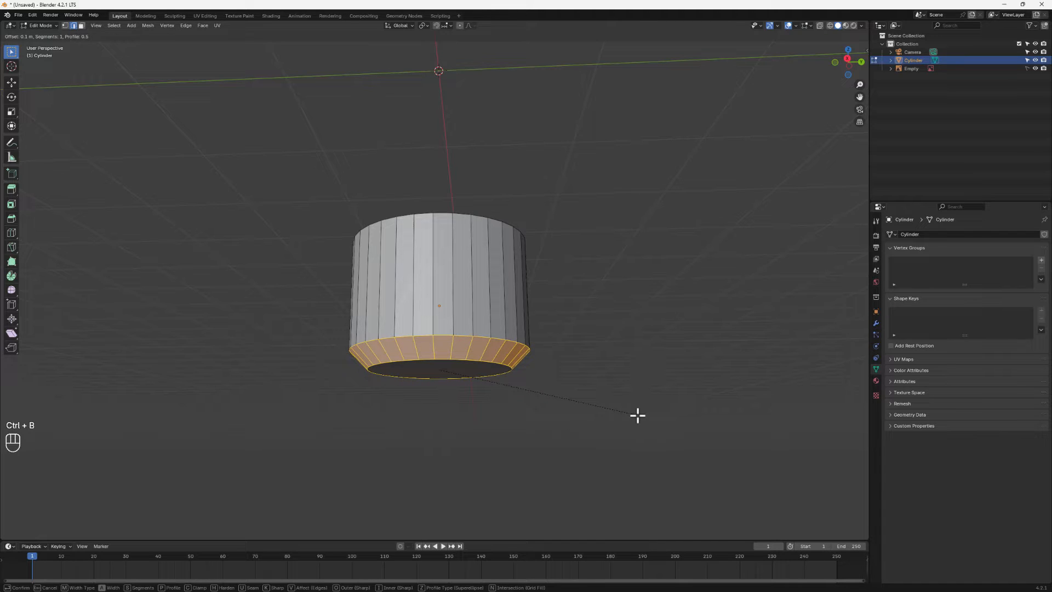
scroll(637, 415, "up", 1)
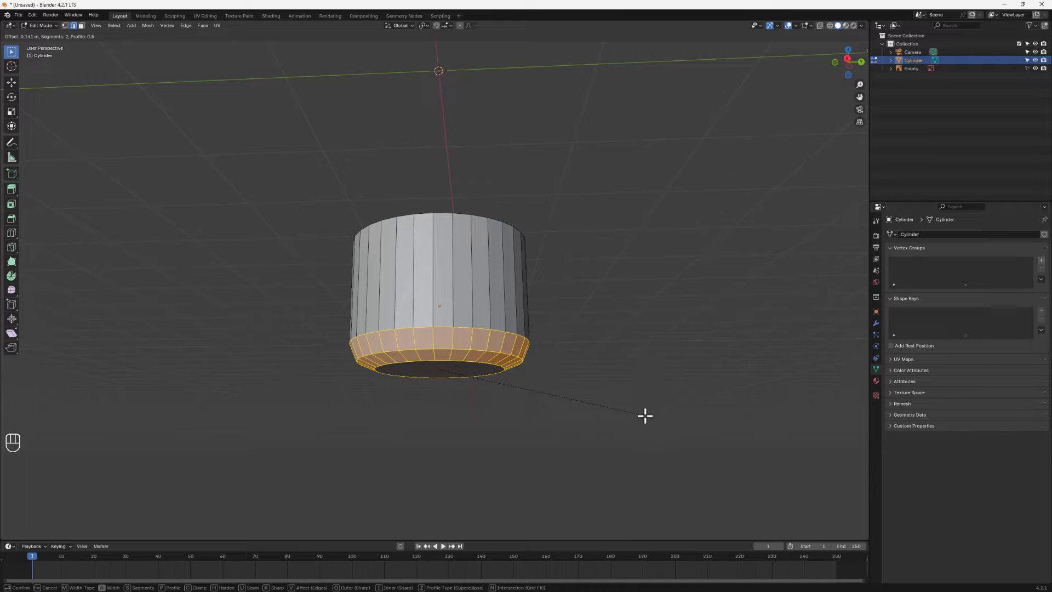
scroll(645, 416, "up", 1)
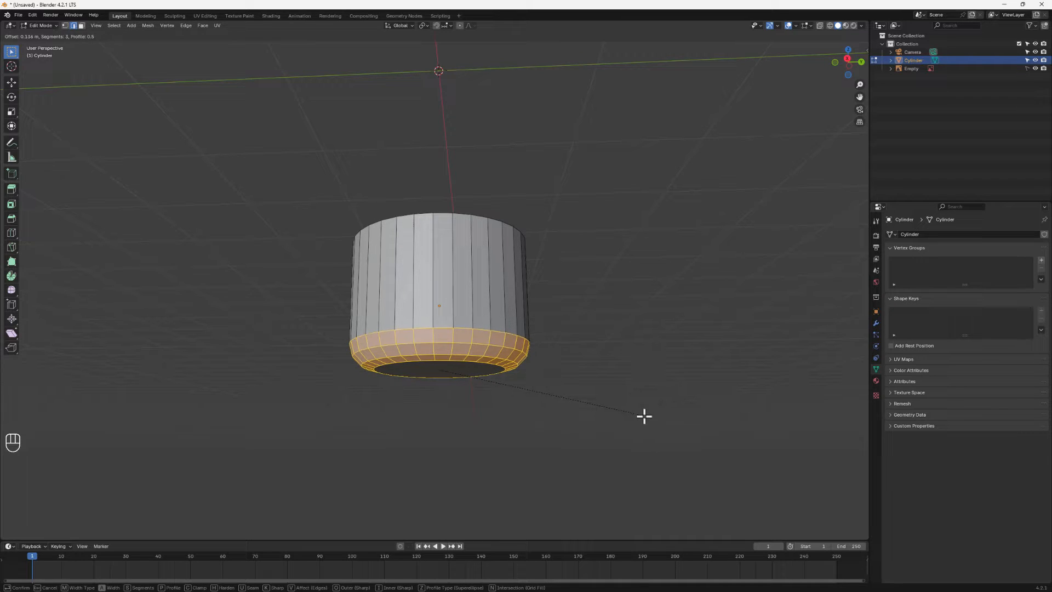
left_click(638, 424)
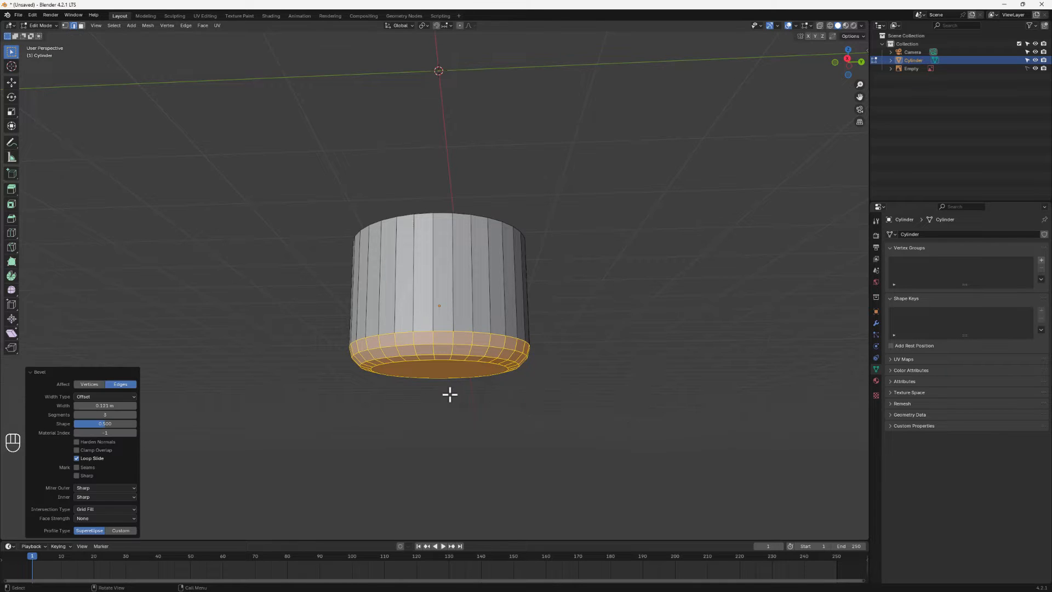
Step: Compare the bevelled cylinder with the reference cap in the right orthographic view, hiding the cylinder temporarily
middle_click_drag(449, 392, 446, 364)
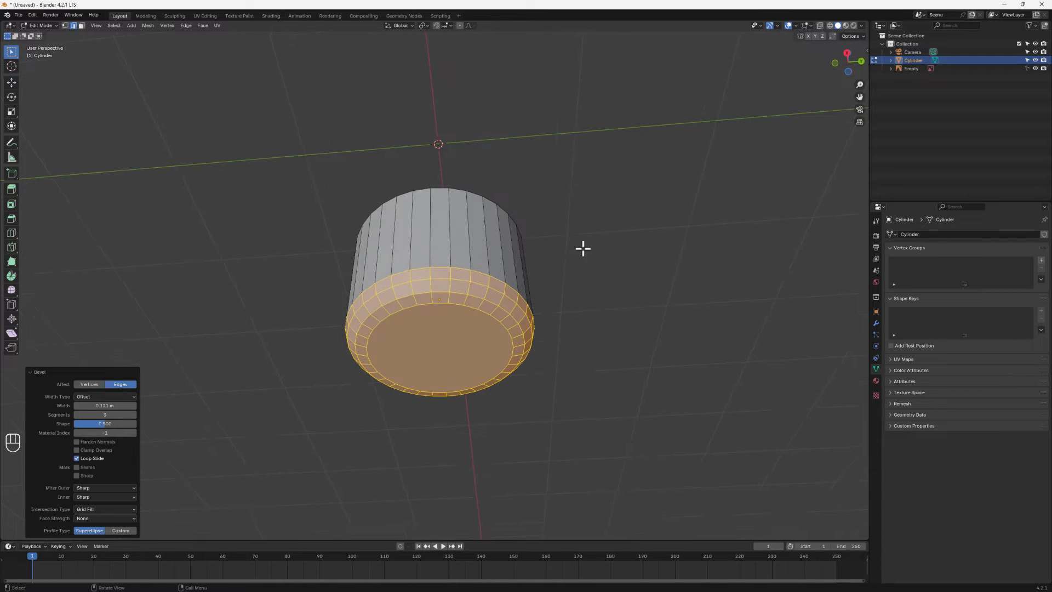
left_click(847, 54)
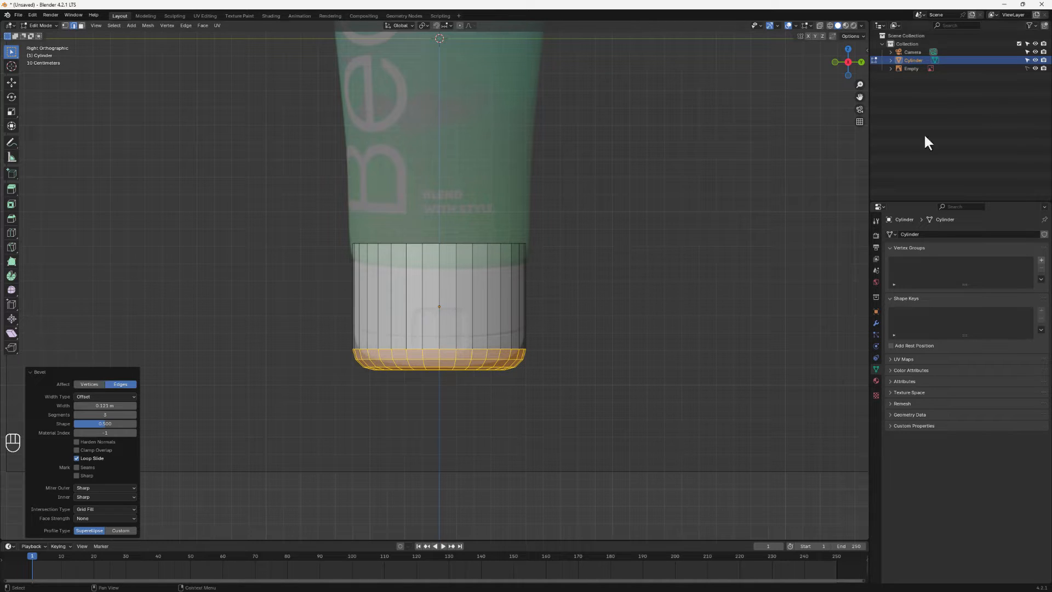
left_click(1035, 60)
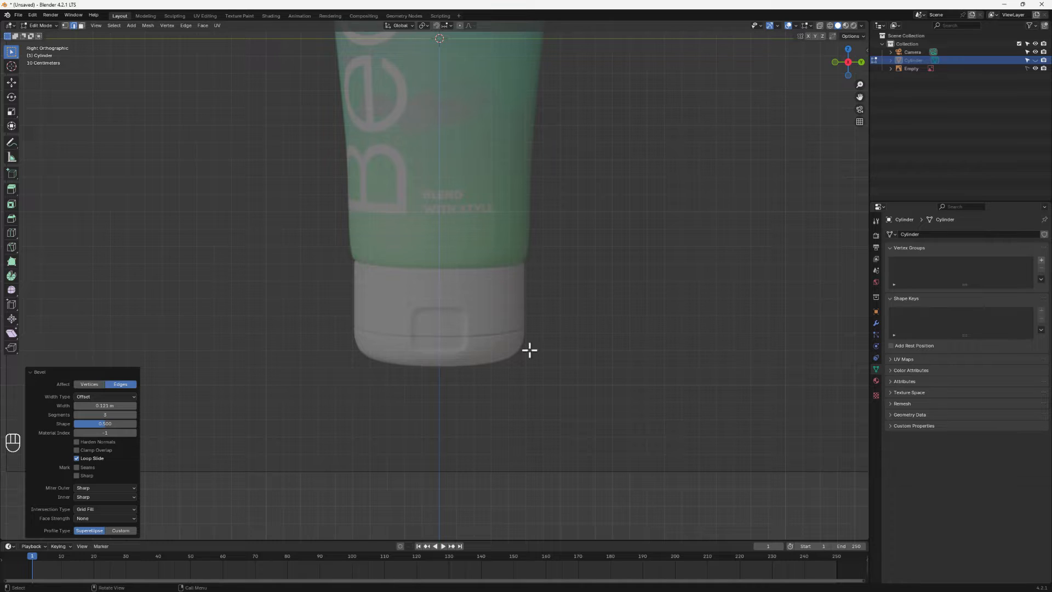
left_click(1035, 61)
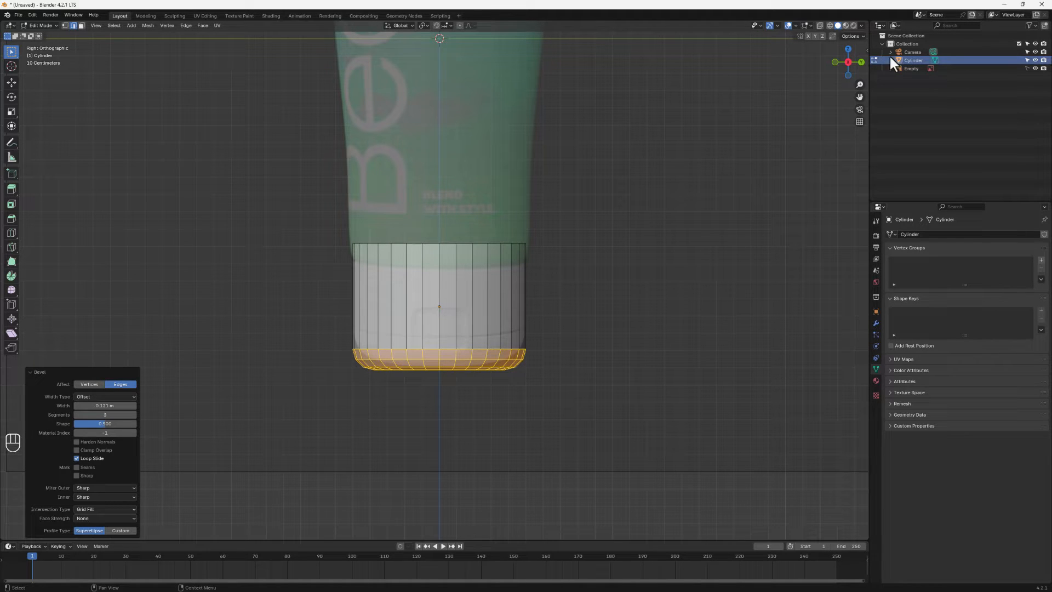
Step: Rename the cylinder object "bottom cap"
double_click(910, 61)
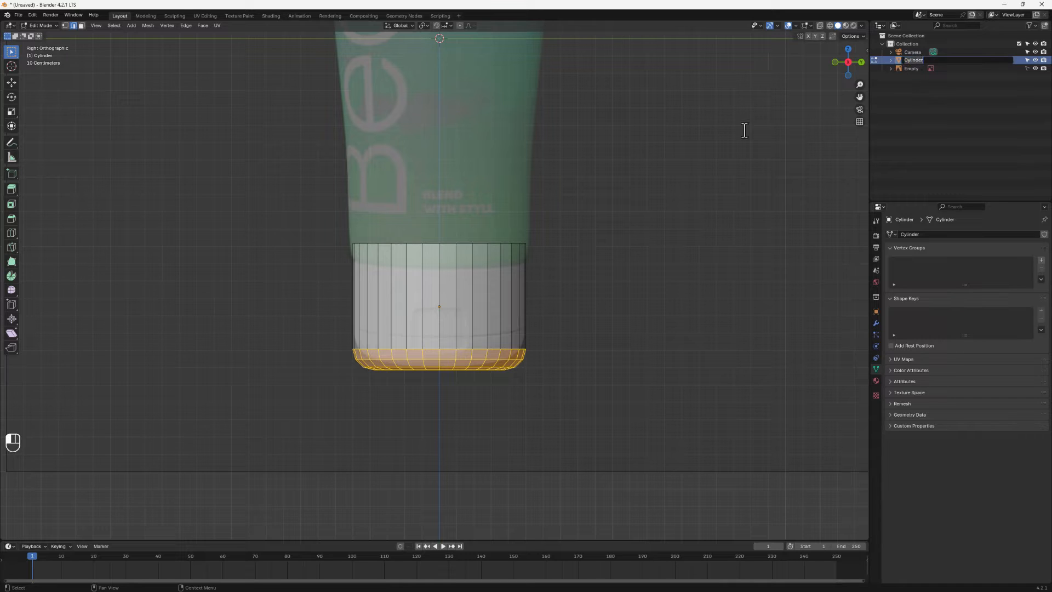
type("bco")
key("BackSpace")
key("BackSpace")
type("ottom cap")
key("Return")
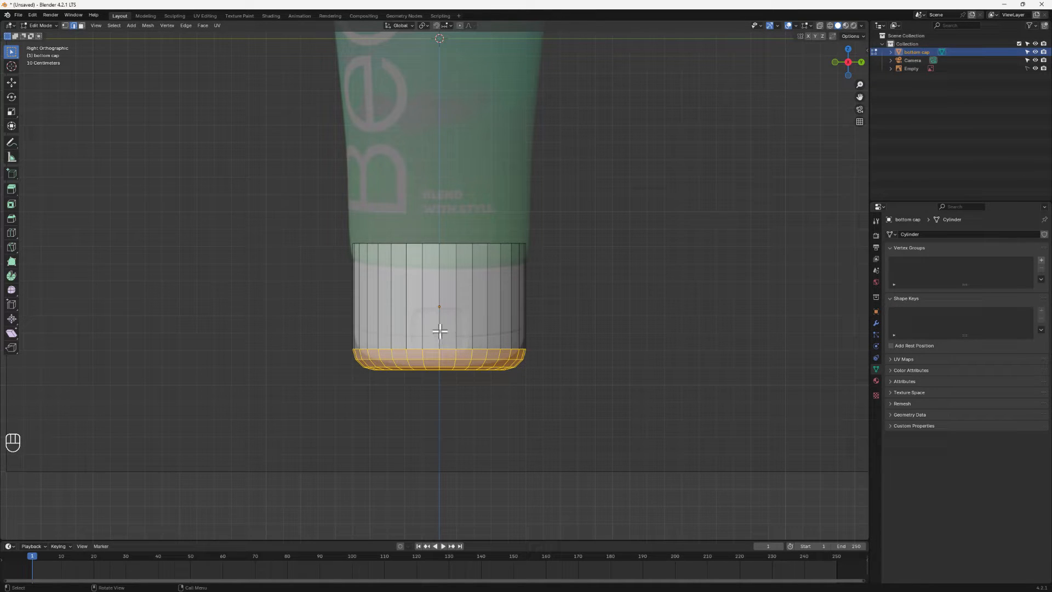
Step: Add five evenly spaced horizontal loop cuts around the cap's side wall, without sliding them
key("ctrl+r")
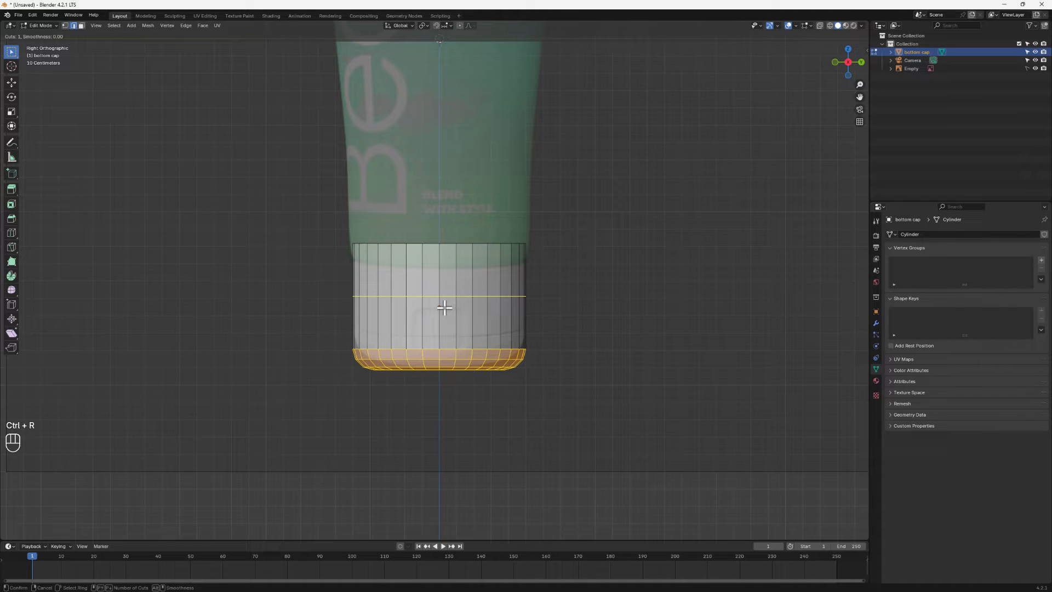
scroll(445, 308, "up", 3)
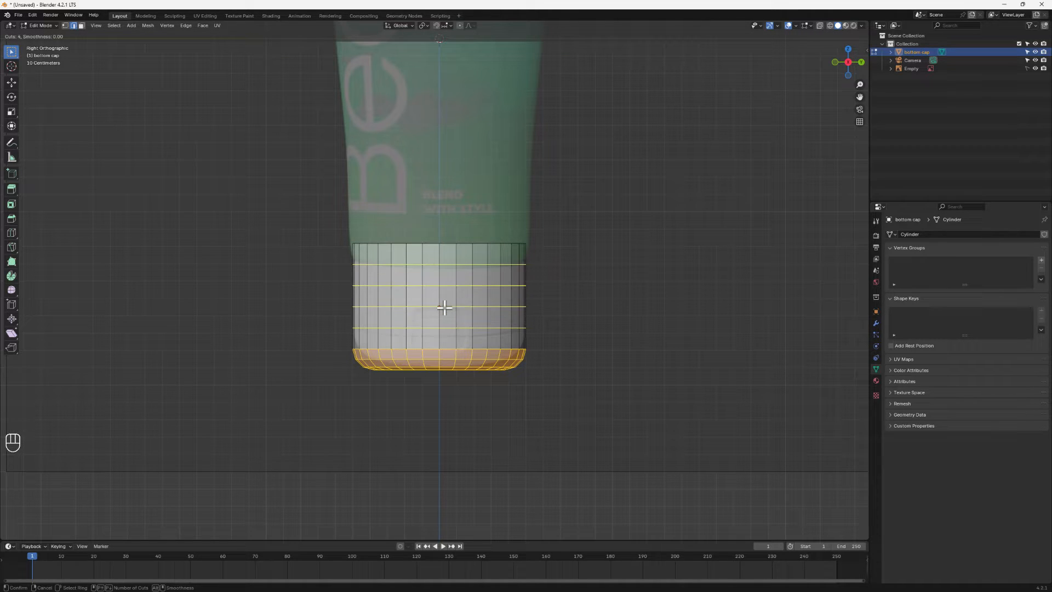
scroll(444, 308, "up", 1)
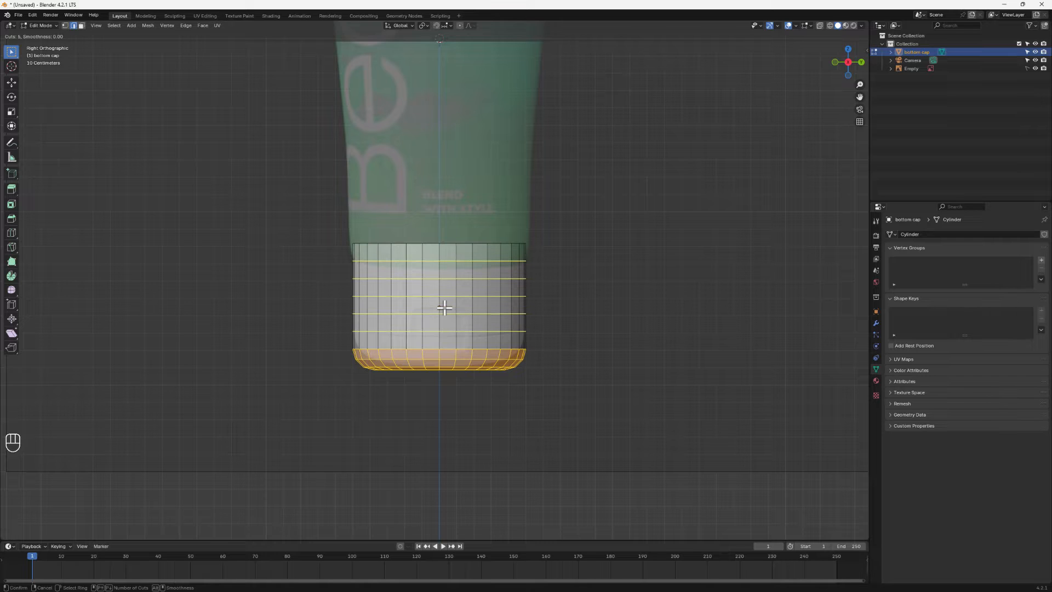
left_click(445, 308)
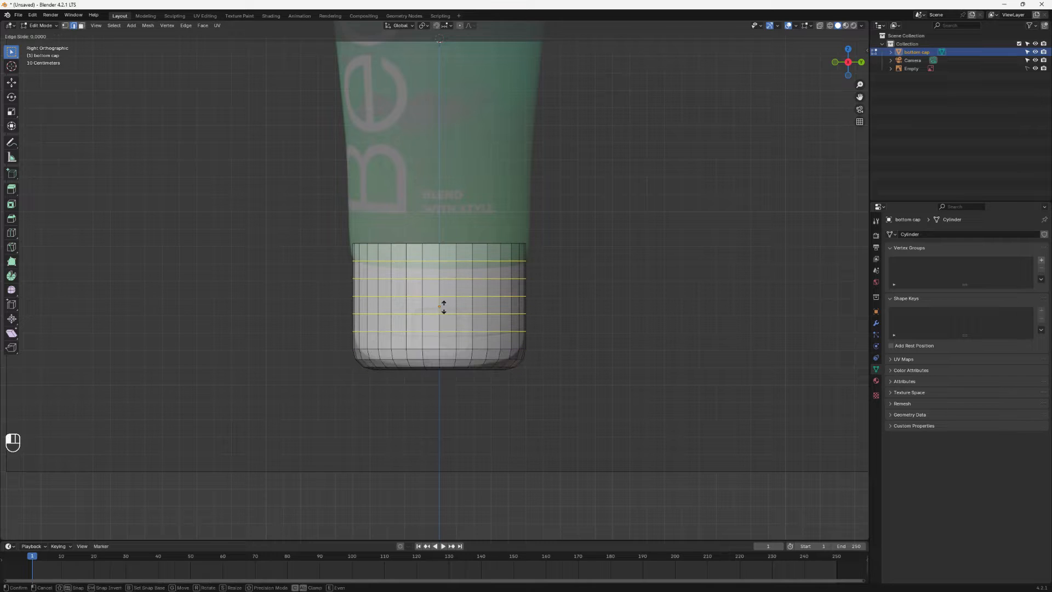
right_click(444, 309)
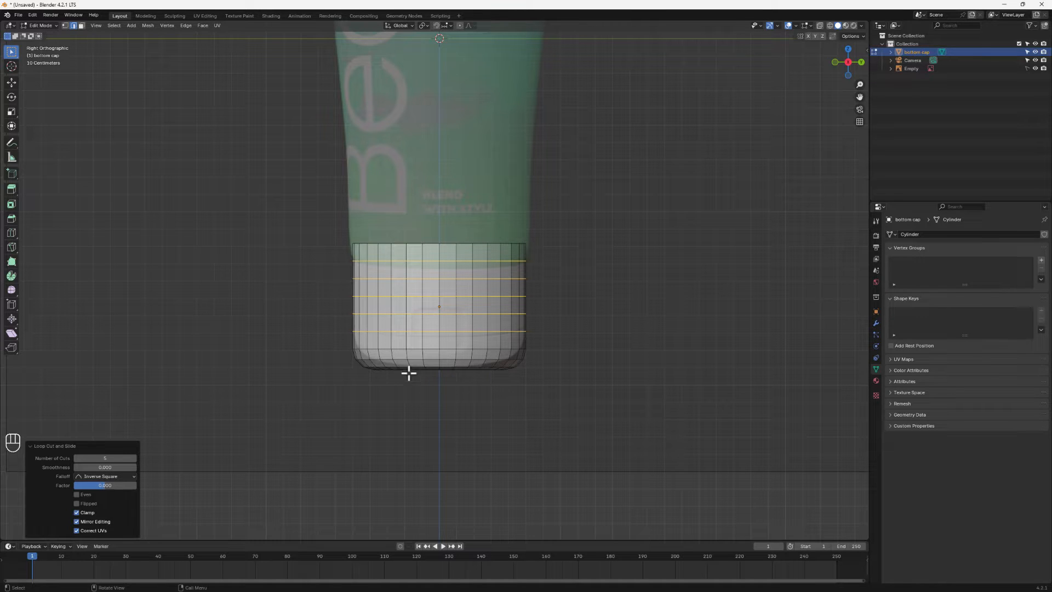
Step: Inset the four-by-four block of side faces over the reference cap's square recess by about 0.0175 m
scroll(448, 347, "up", 2)
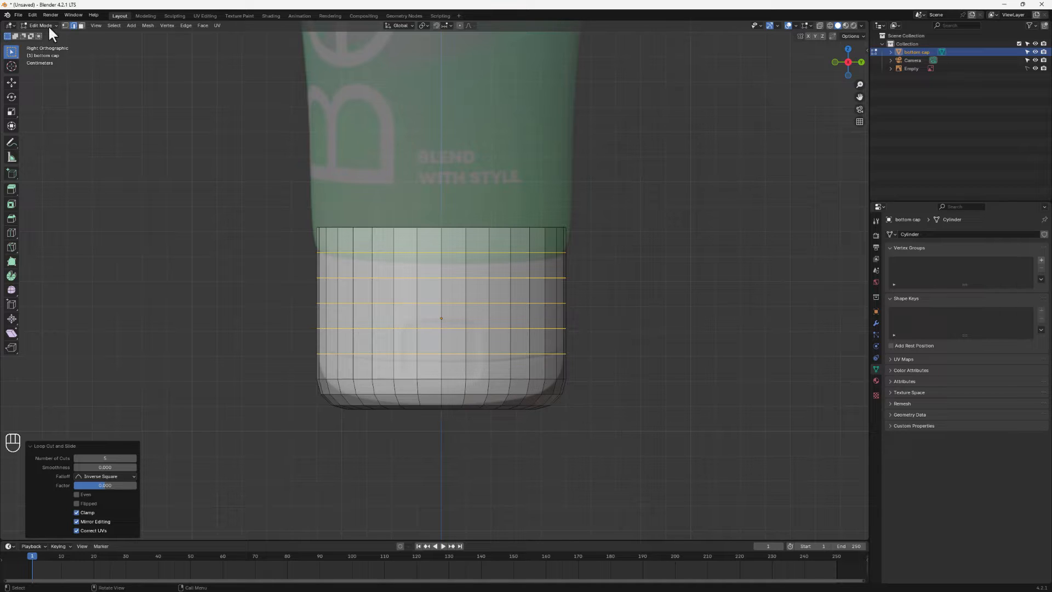
left_click(84, 34)
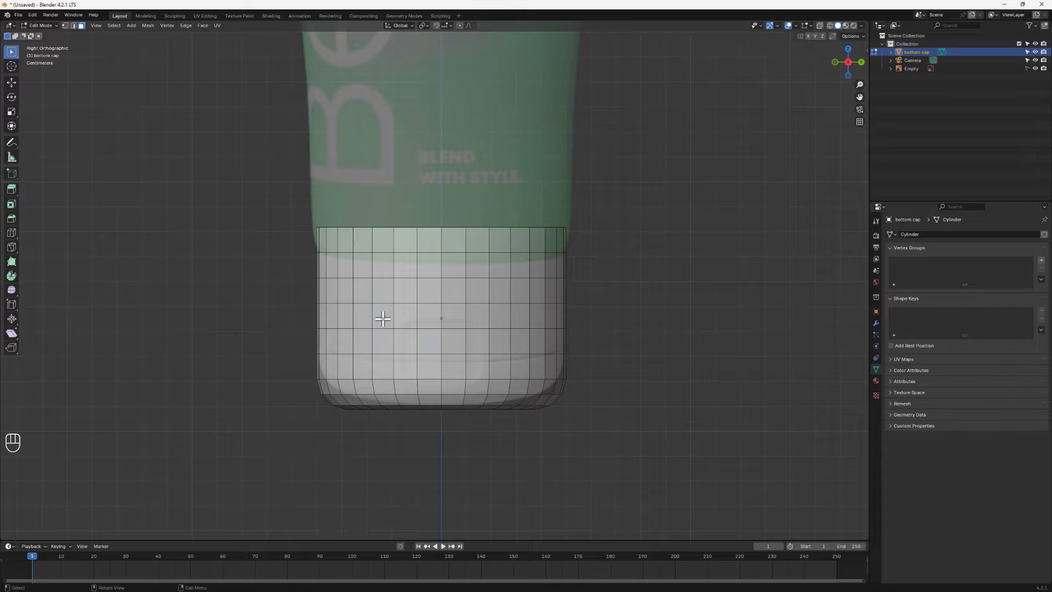
left_click(405, 317)
left_click(433, 319, "shift")
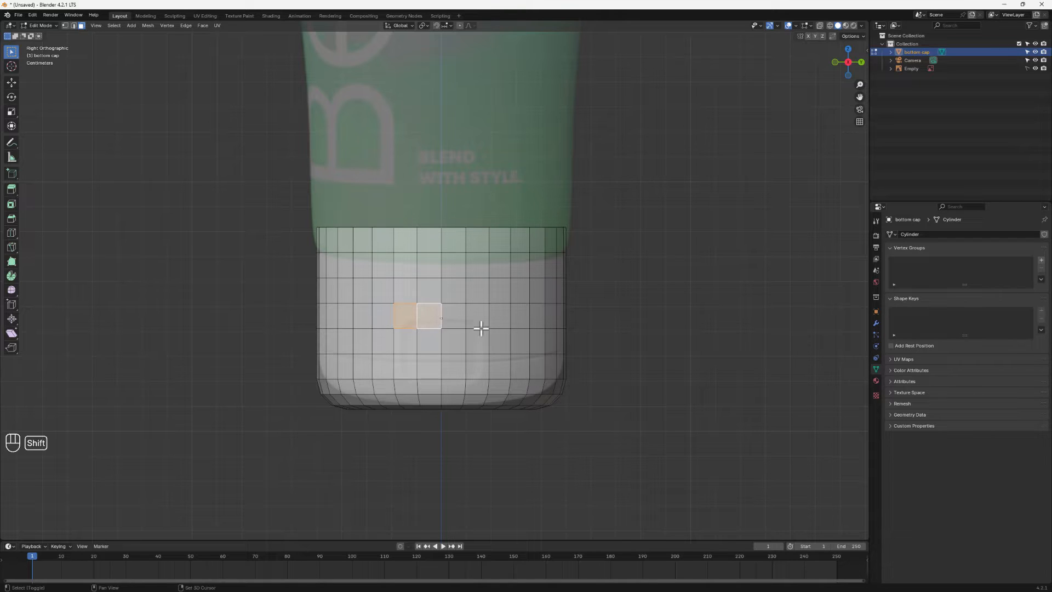
left_click(456, 318, "shift")
left_click(477, 318, "shift")
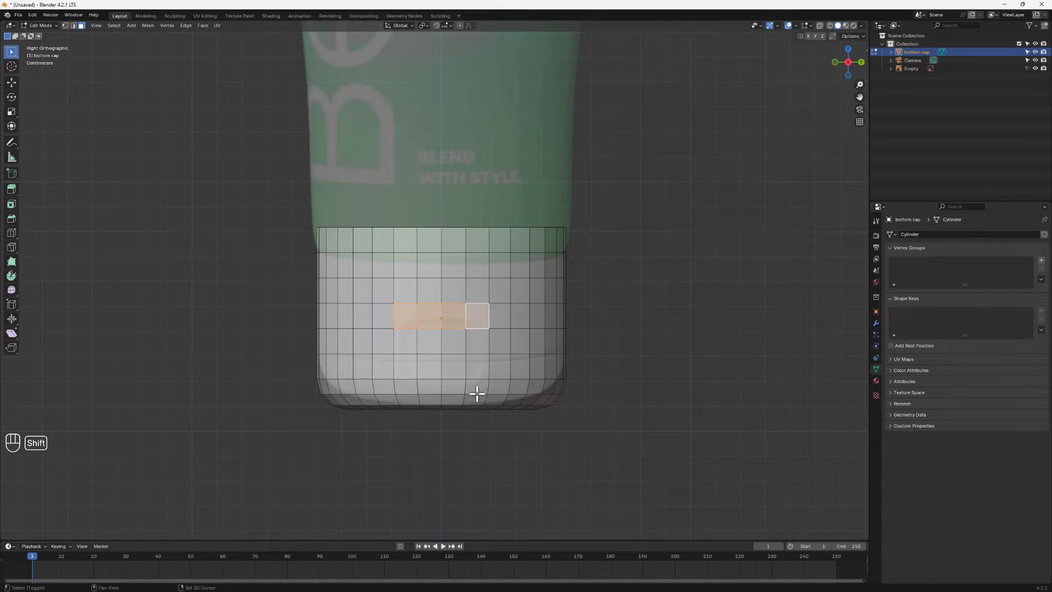
left_click(477, 340, "shift")
left_click(477, 364, "shift")
left_click(476, 387, "shift")
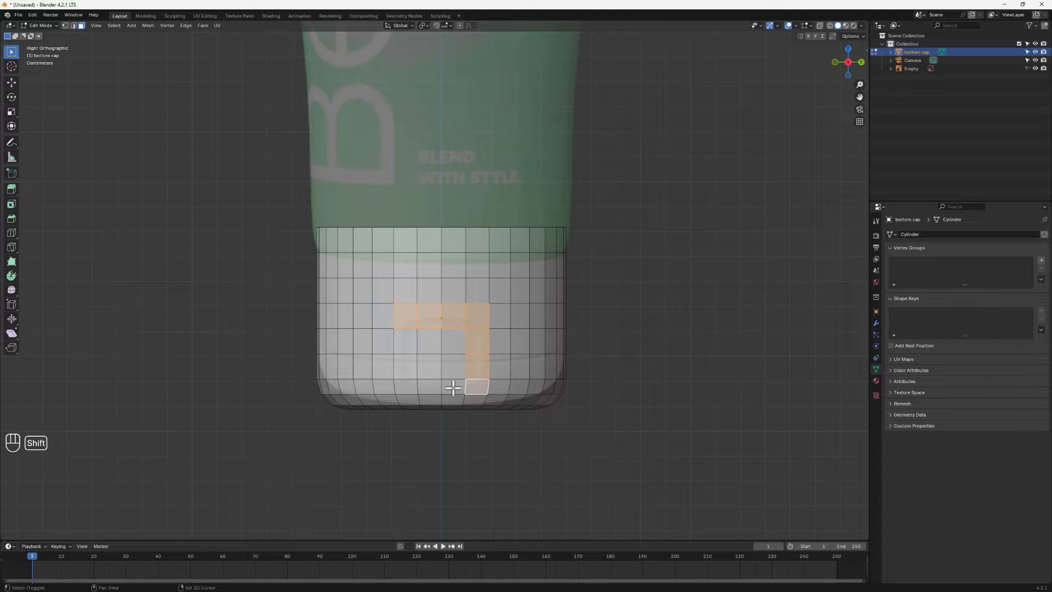
left_click(453, 387, "shift")
left_click(429, 387, "shift")
left_click(405, 386, "shift")
left_click(405, 364, "shift")
left_click(406, 341, "shift")
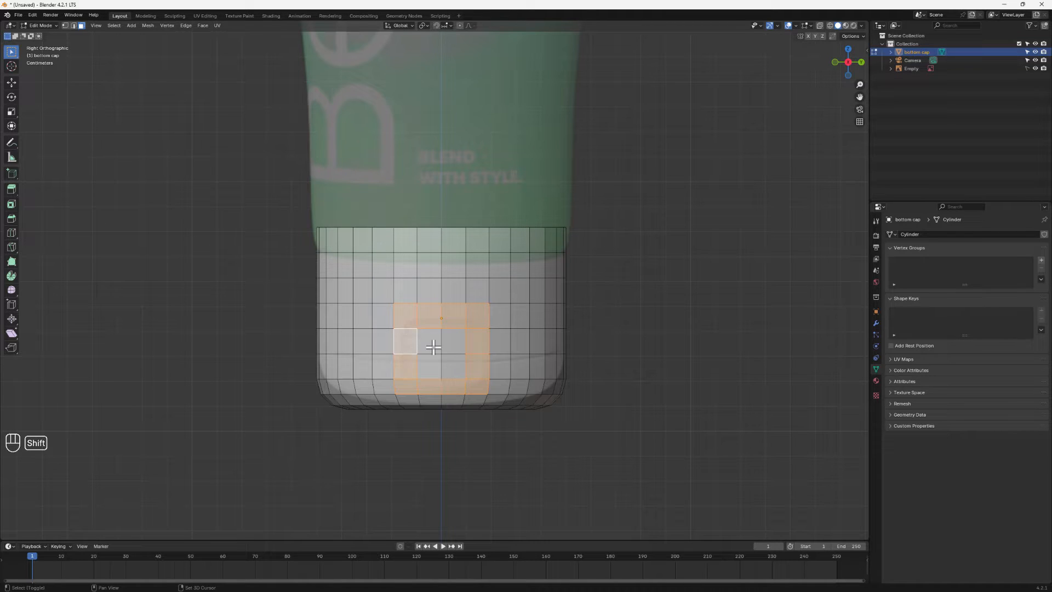
left_click(429, 340, "shift")
left_click(453, 341, "shift")
left_click(453, 366, "shift")
left_click(429, 366, "shift")
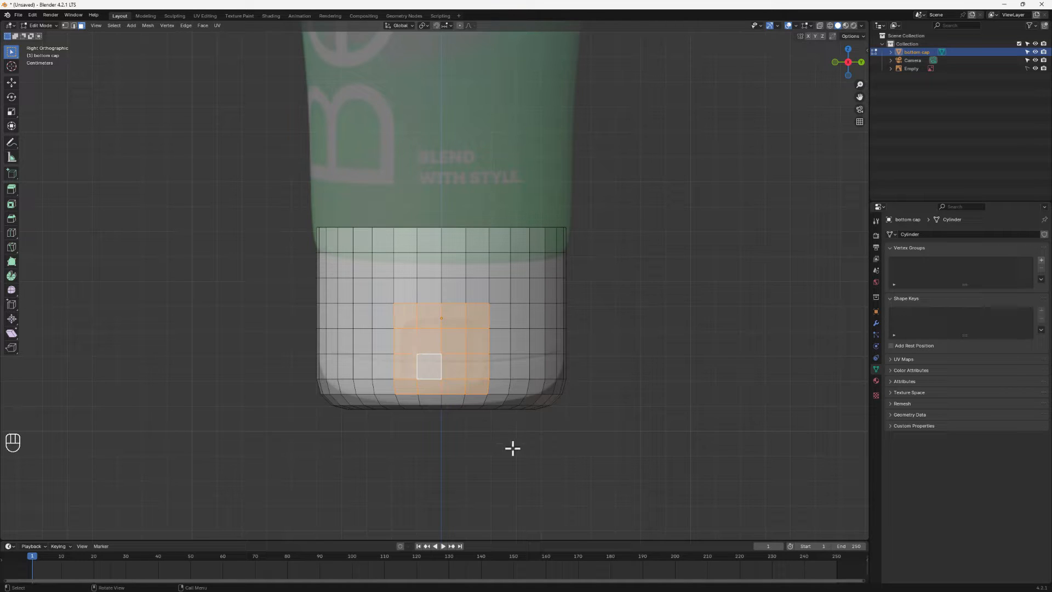
scroll(558, 435, "down", 1)
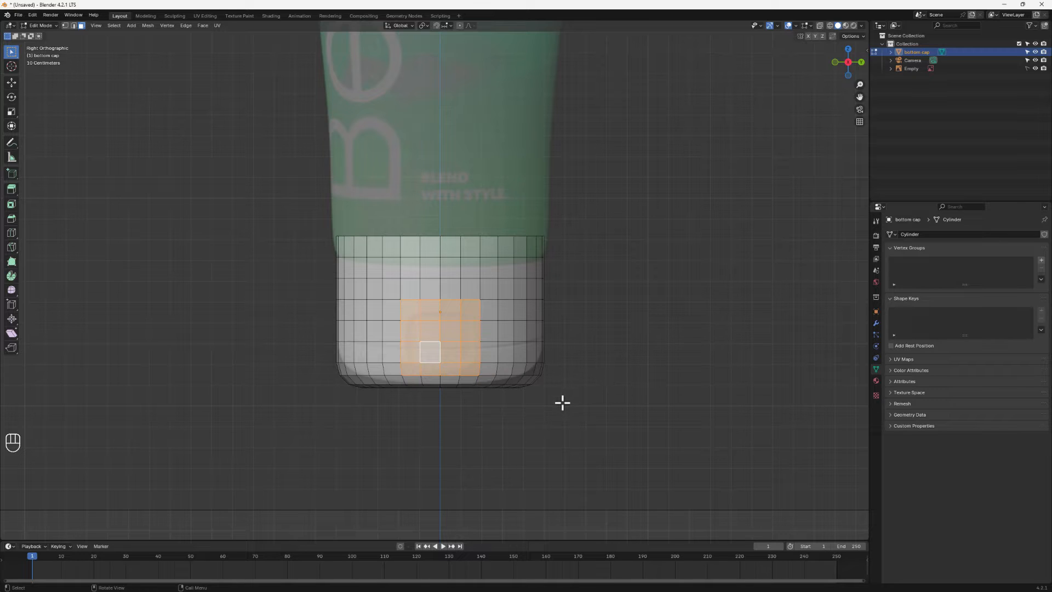
key("i")
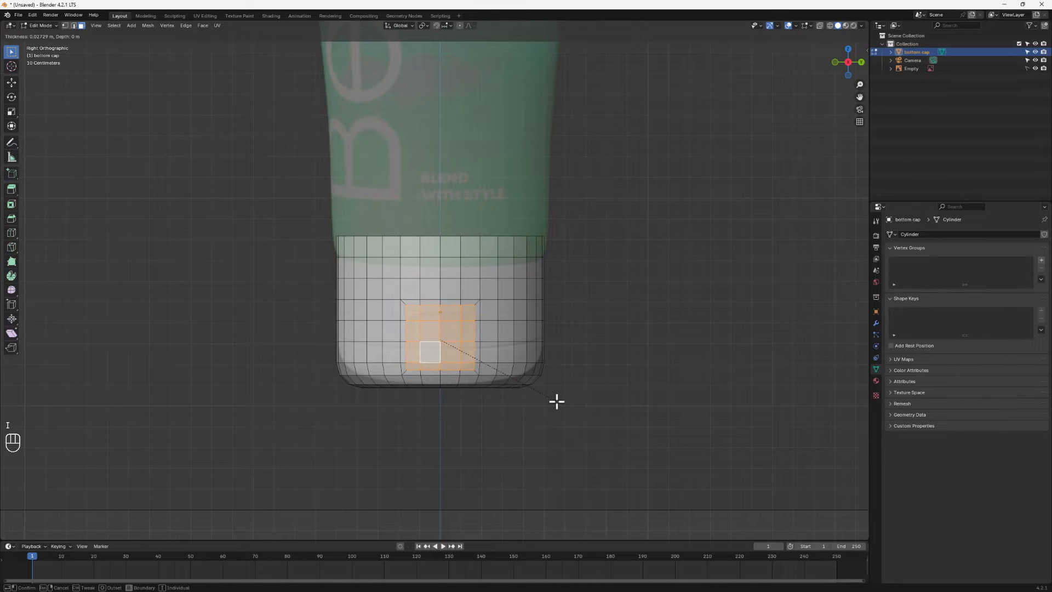
left_click(558, 402)
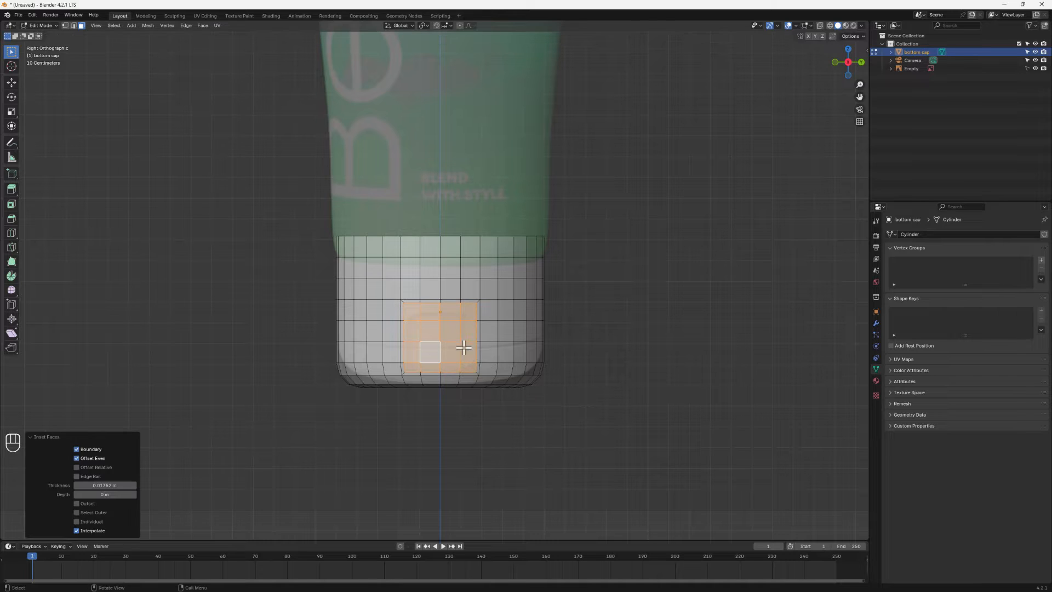
Step: Inset the same block of faces again by about 0.0173 m with a depth of -0.012 m
key("i")
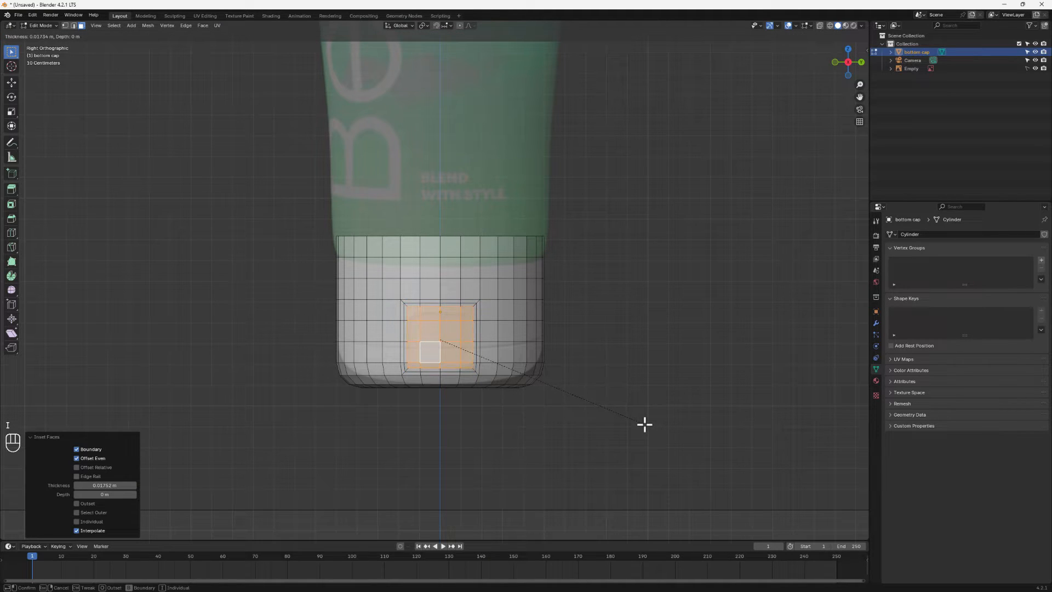
left_click(644, 424)
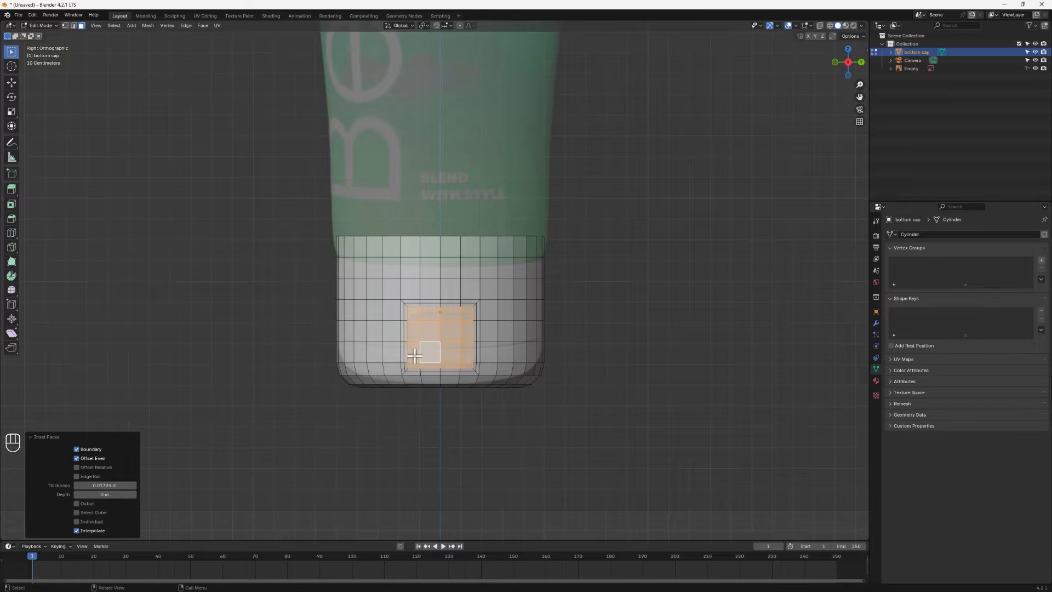
middle_click_drag(413, 352, 462, 371)
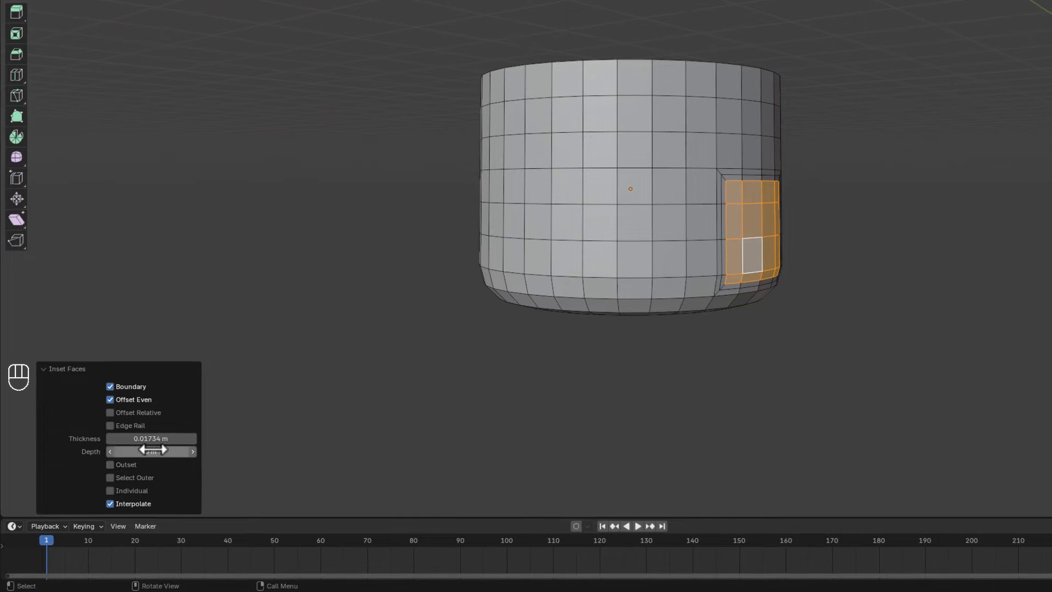
left_click_drag(151, 451, 132, 452)
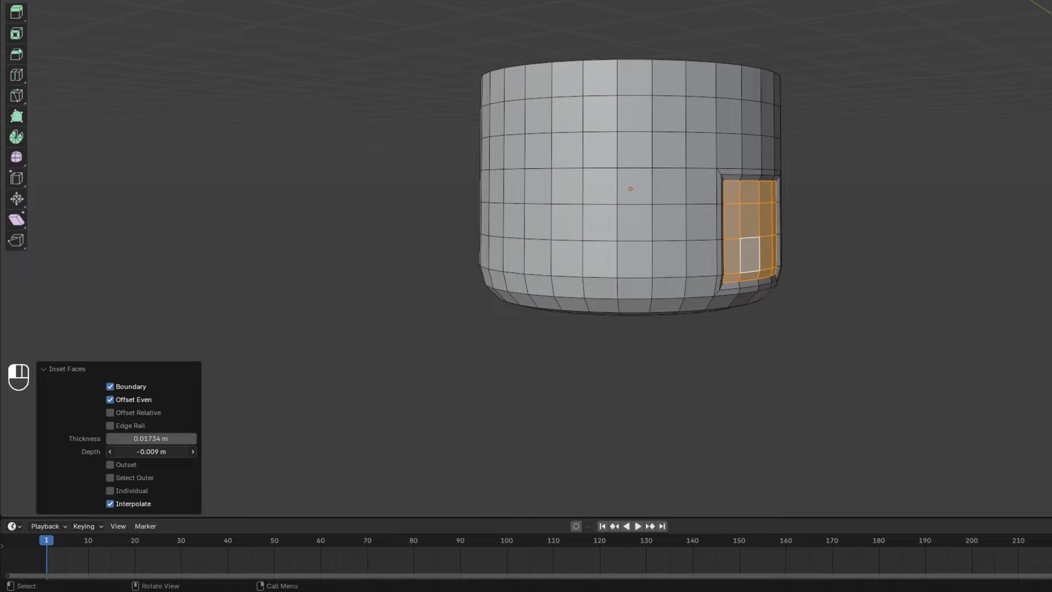
left_click_drag(131, 452, 128, 451)
Step: Scale the recessed faces uniformly to about 0.941 and inspect the cap in Object Mode
middle_click_drag(703, 314, 635, 309)
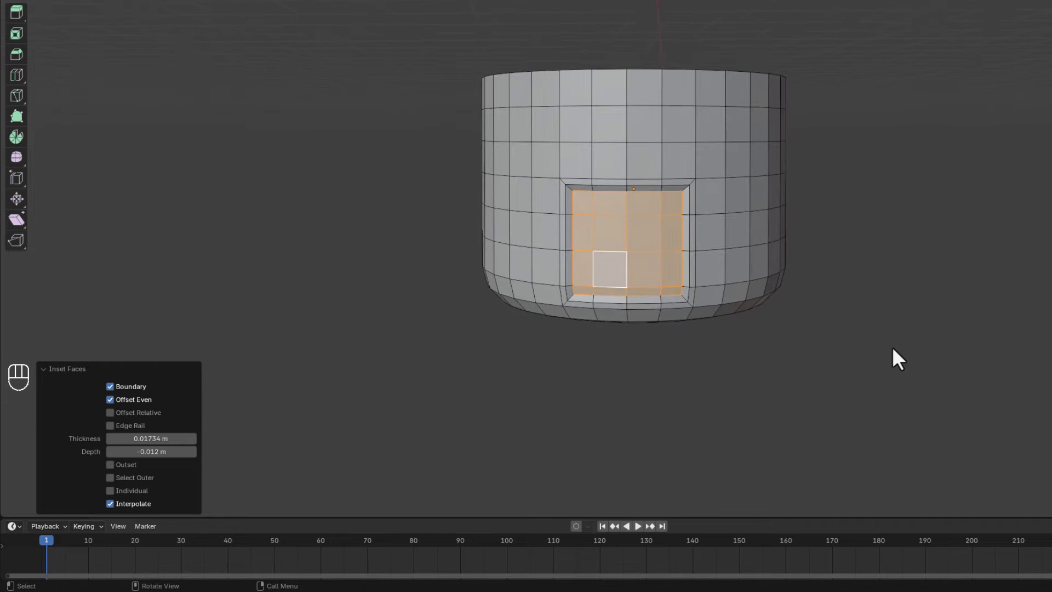
key("s")
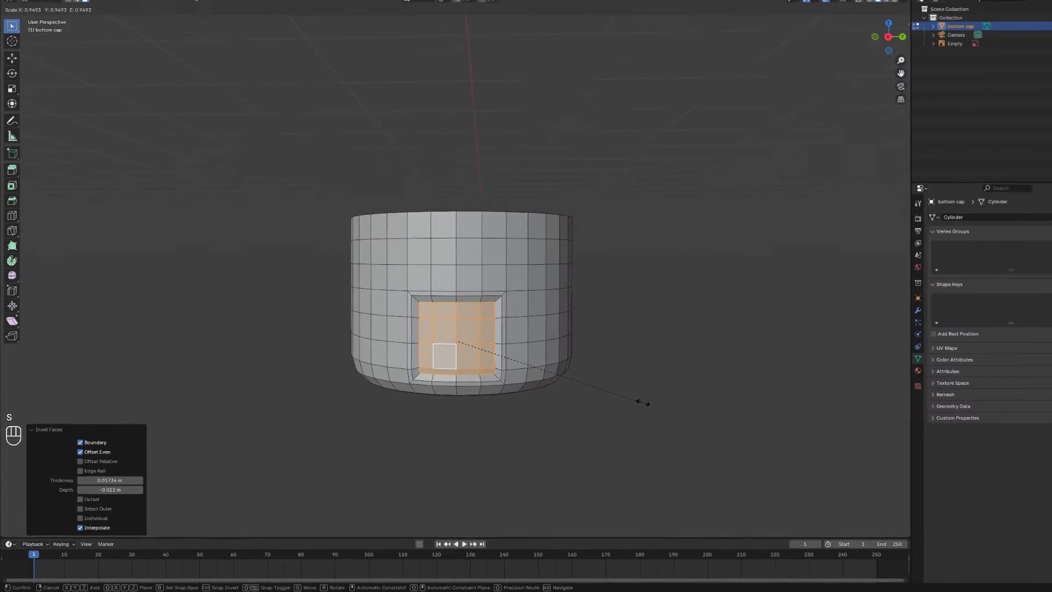
left_click(612, 405)
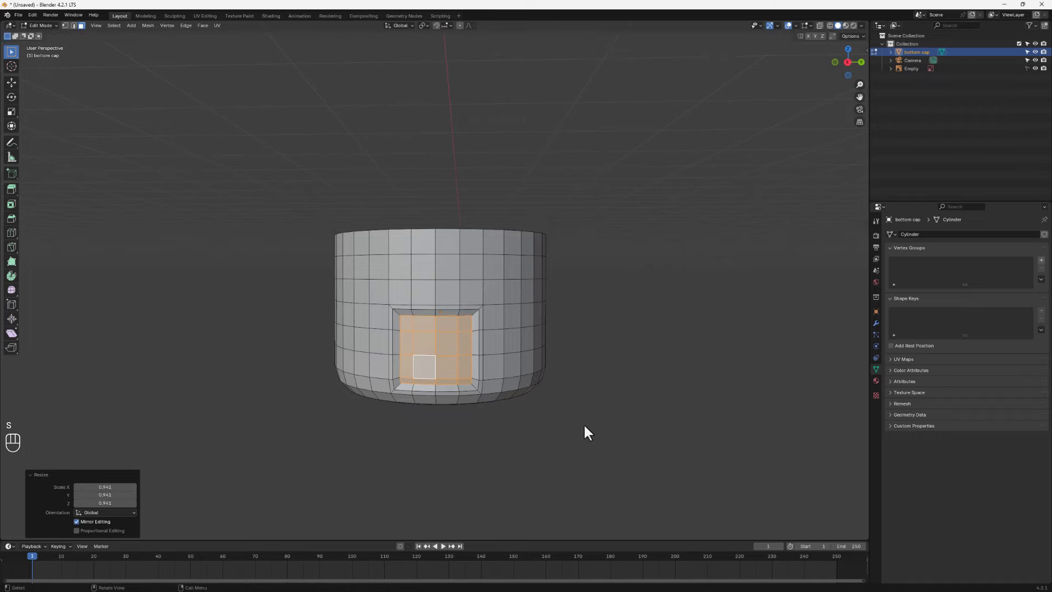
key("Tab")
middle_click_drag(517, 450, 487, 428)
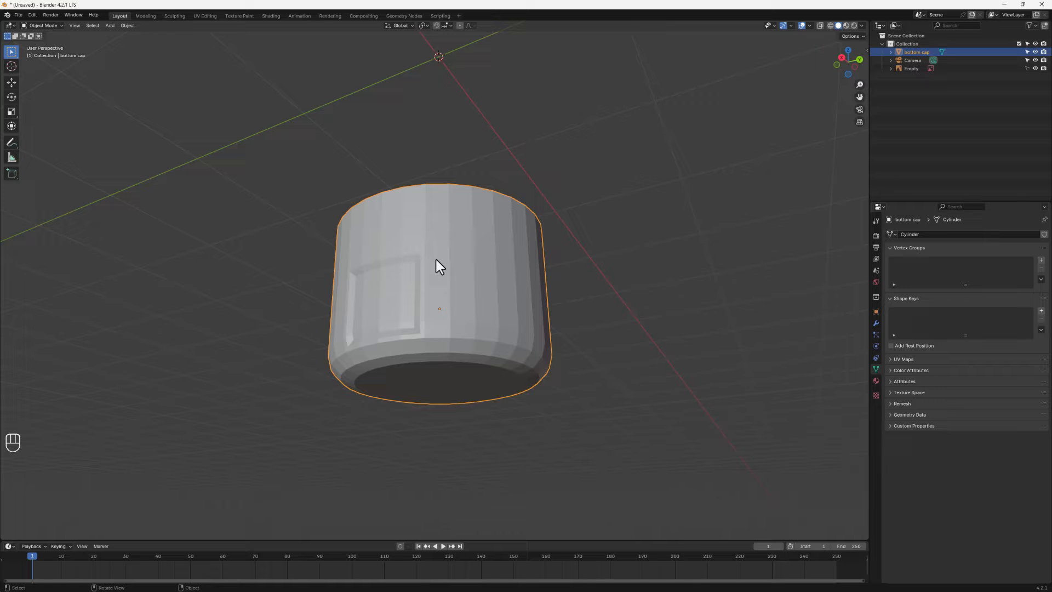
middle_click_drag(448, 267, 452, 307)
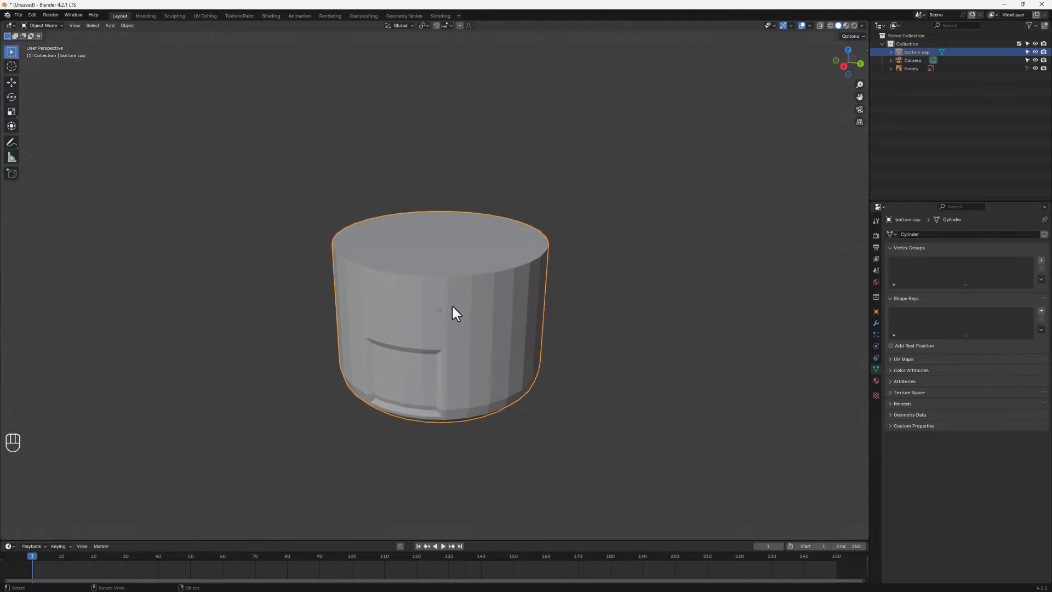
Step: Delete the cap's top face in Edit Mode to open the cylinder, and return to Object Mode
key("Tab")
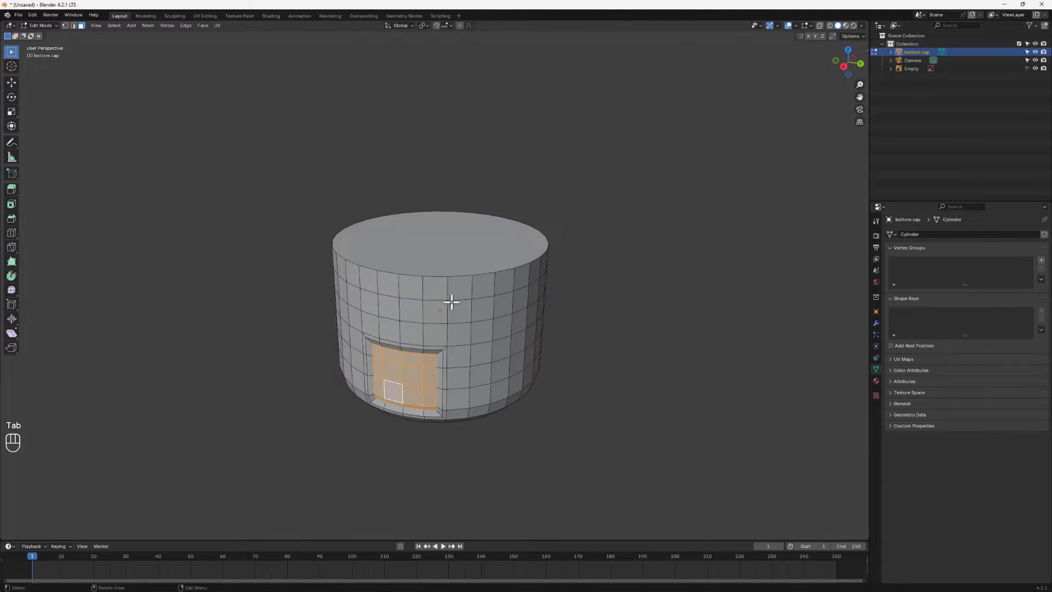
left_click(451, 253)
key("x")
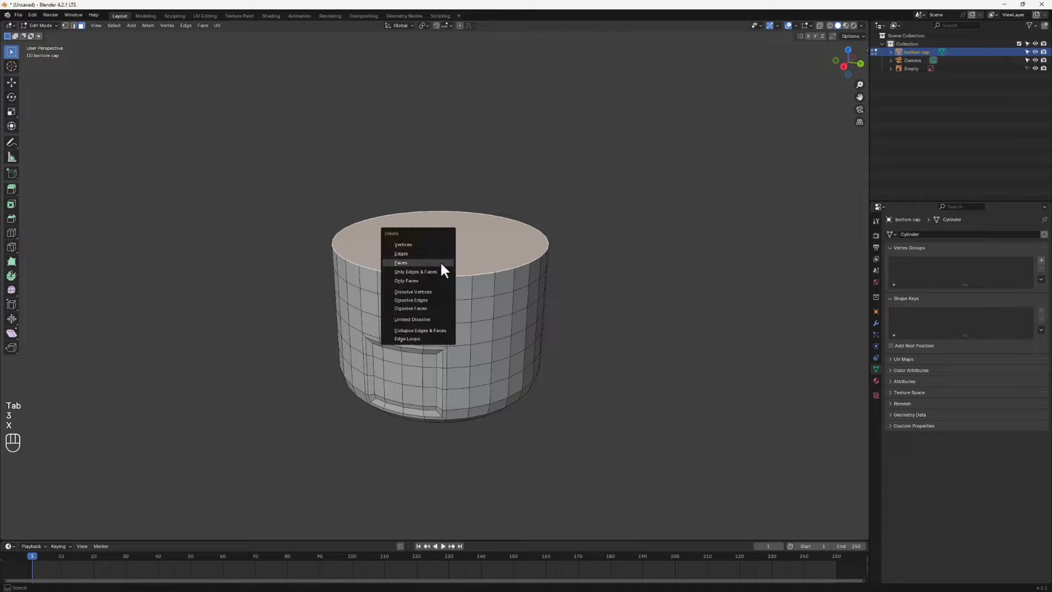
left_click(401, 263)
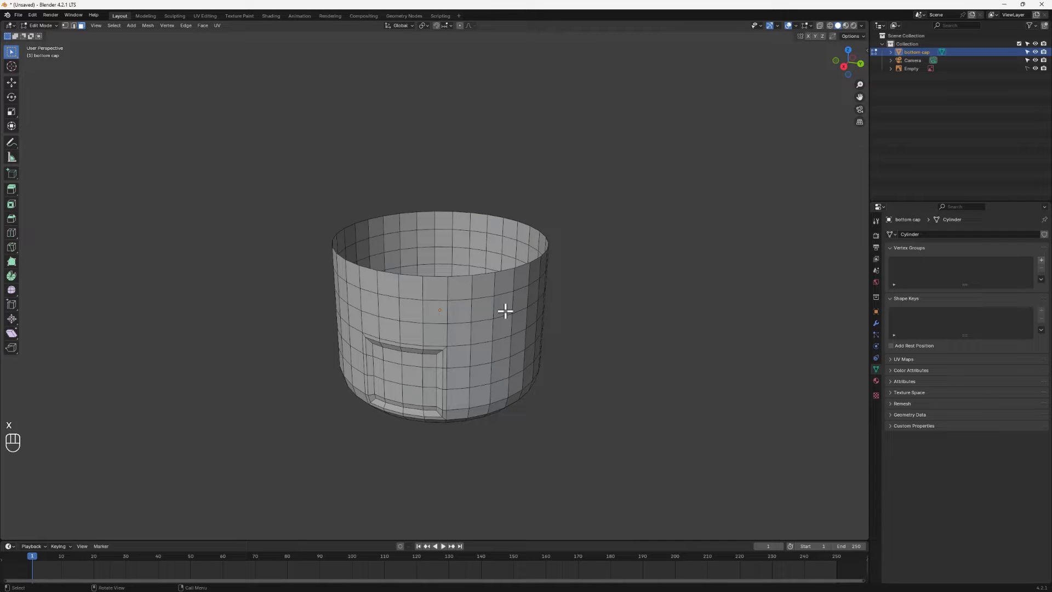
key("Tab")
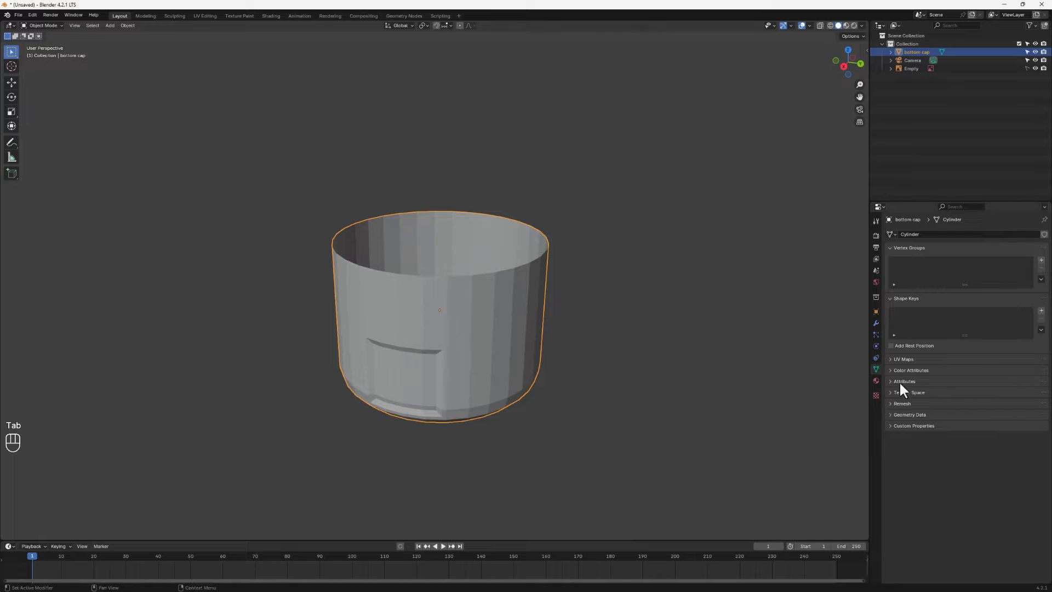
Step: Add a Subdivision Surface modifier to the bottom cap, shade it smooth, and inspect the recess from several angles
left_click(875, 324)
left_click(956, 235)
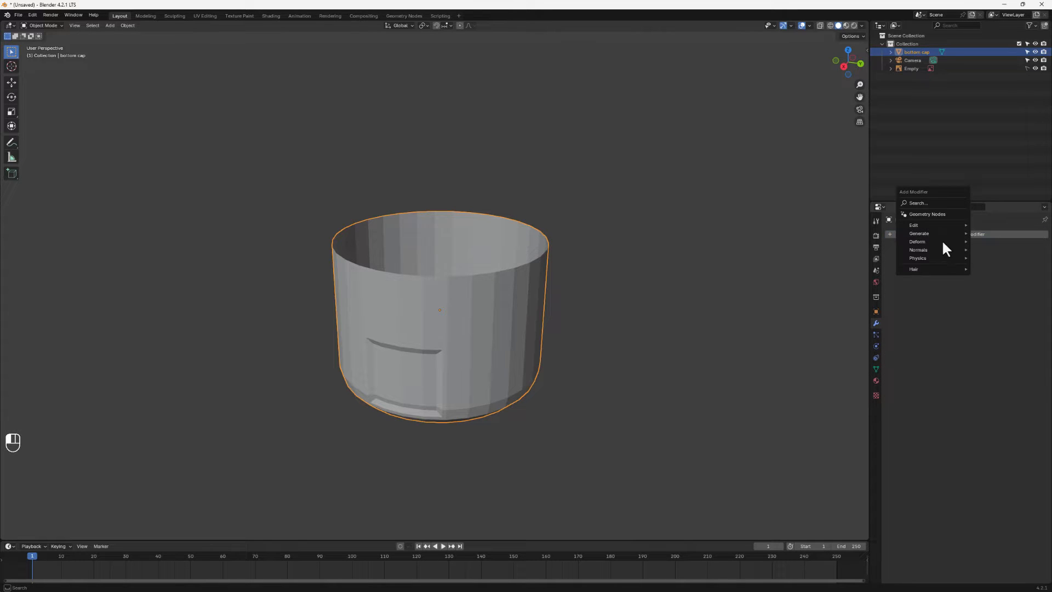
mouse_move(933, 233)
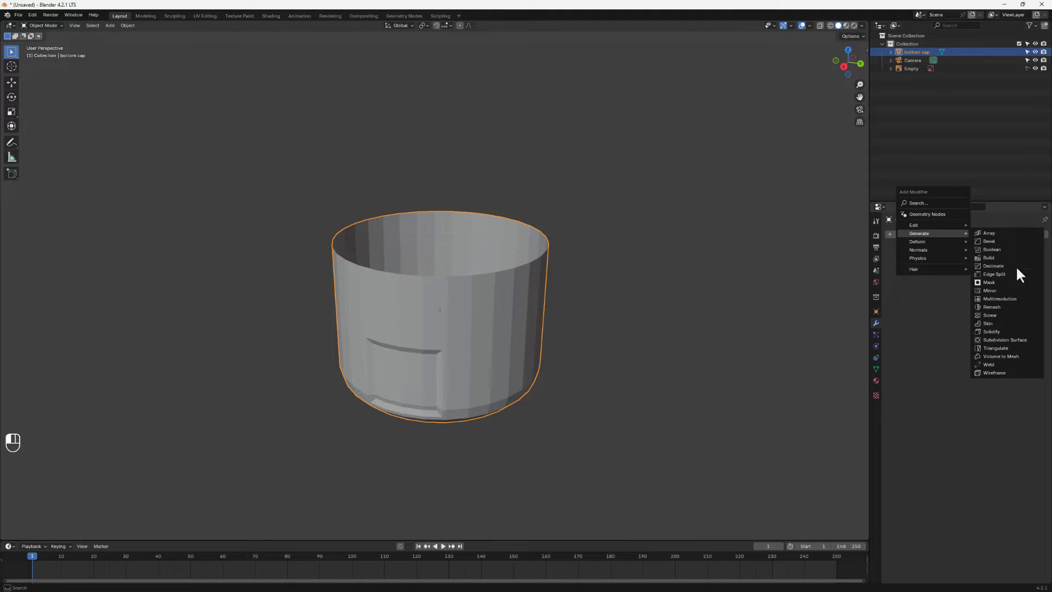
left_click(1011, 347)
right_click(499, 320)
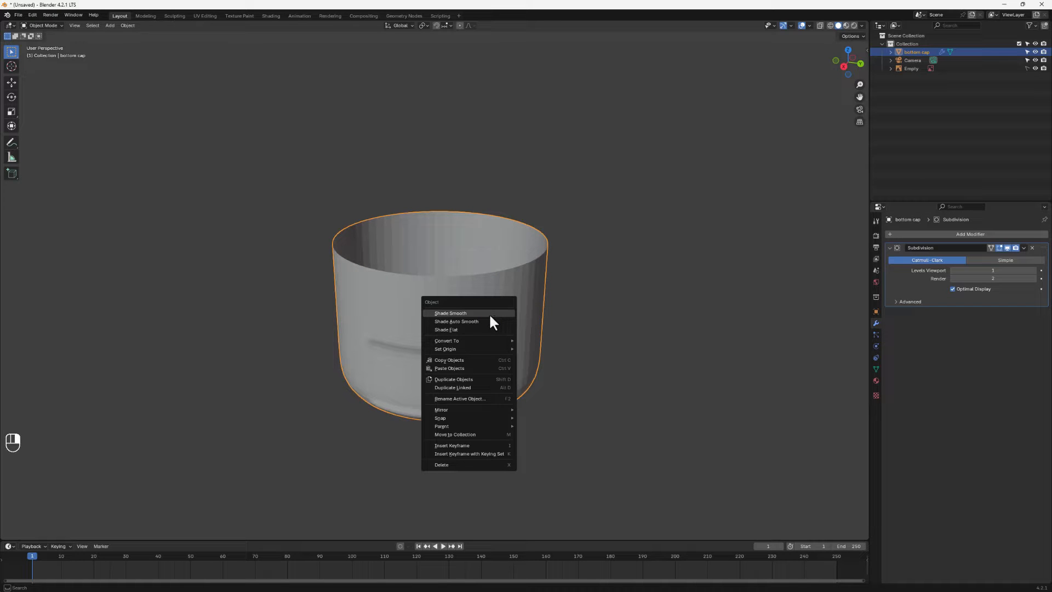
left_click(489, 314)
middle_click_drag(492, 333, 444, 360)
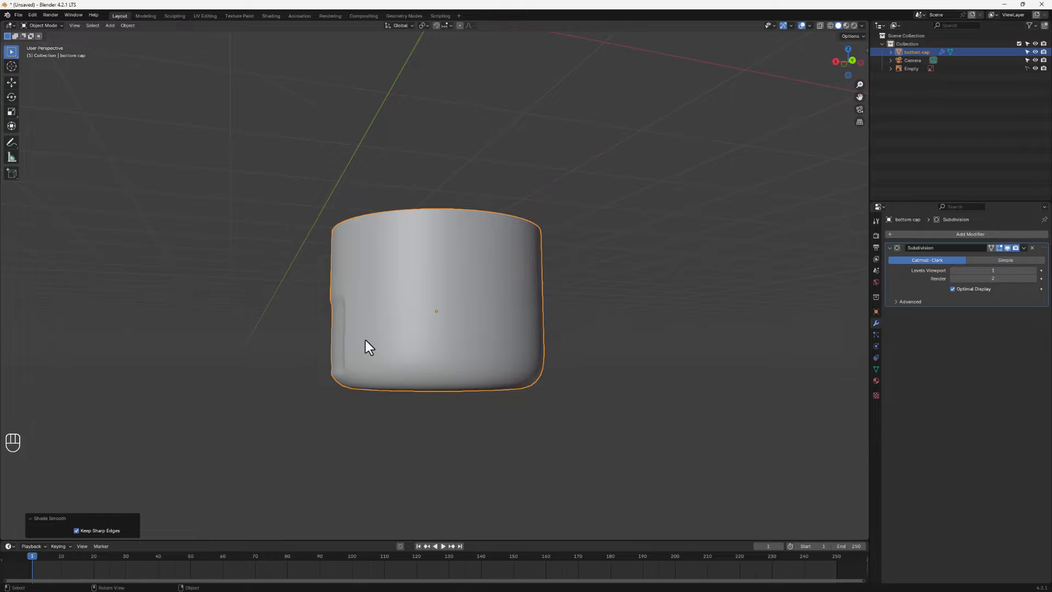
middle_click_drag(366, 346, 383, 274)
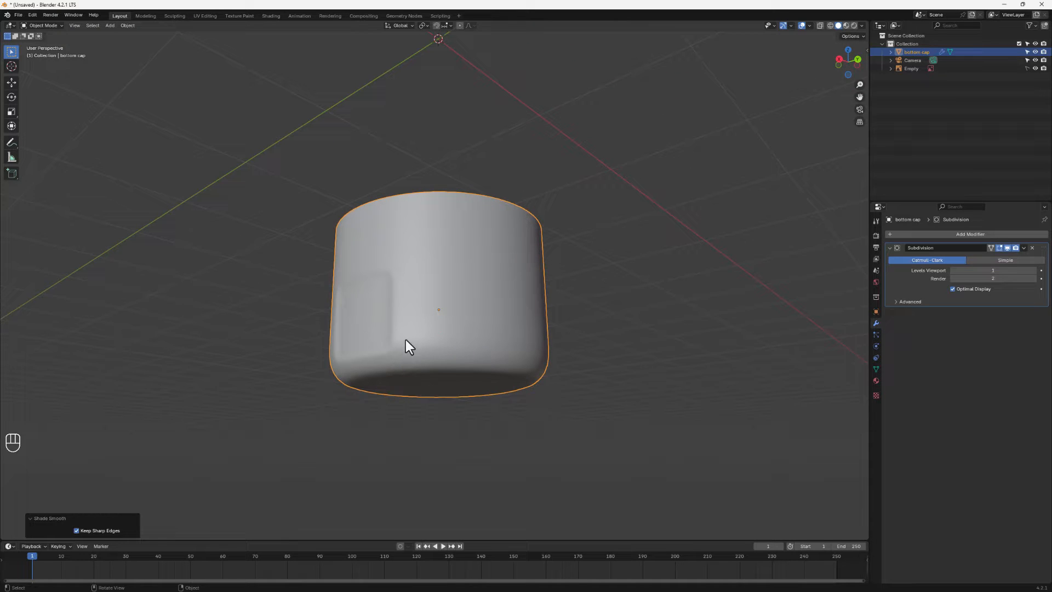
middle_click_drag(405, 340, 462, 268)
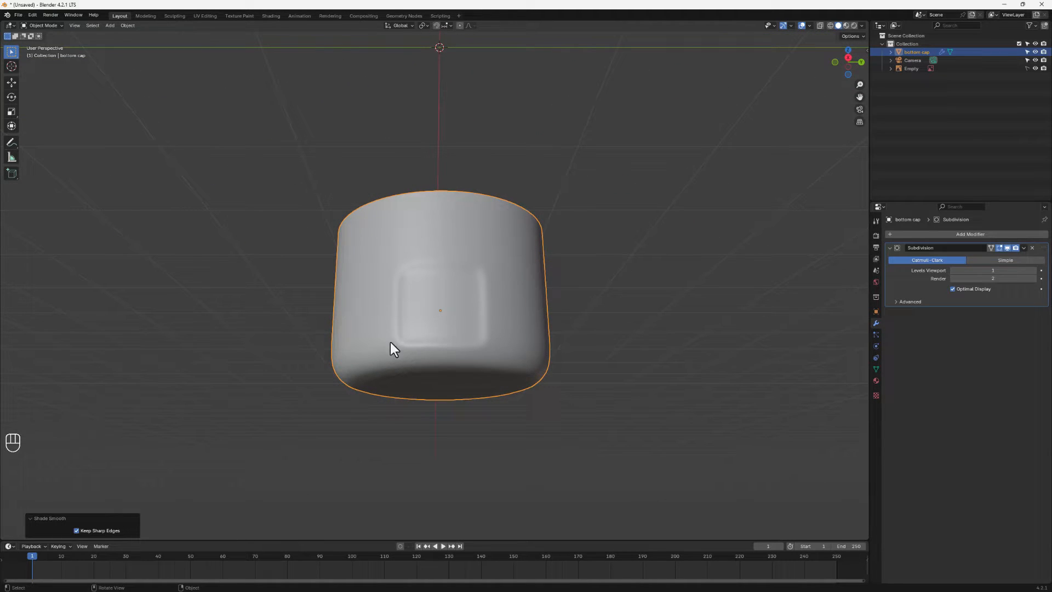
Step: Add an edge loop around the inner border of the square recess to sharpen it, and inspect the cap in Object Mode
key("Tab")
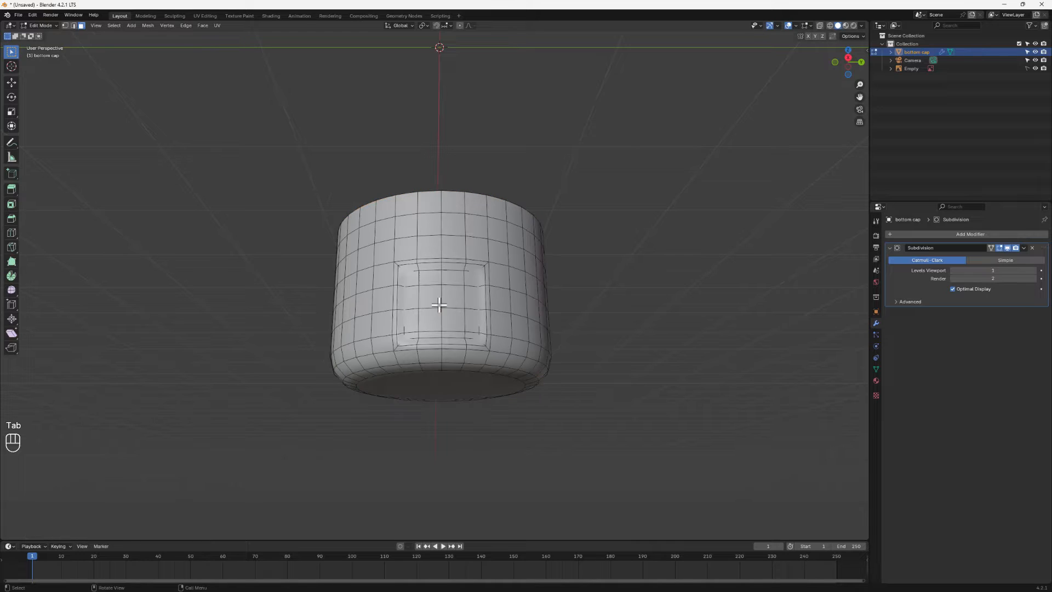
scroll(416, 290, "up", 2)
key("ctrl+r")
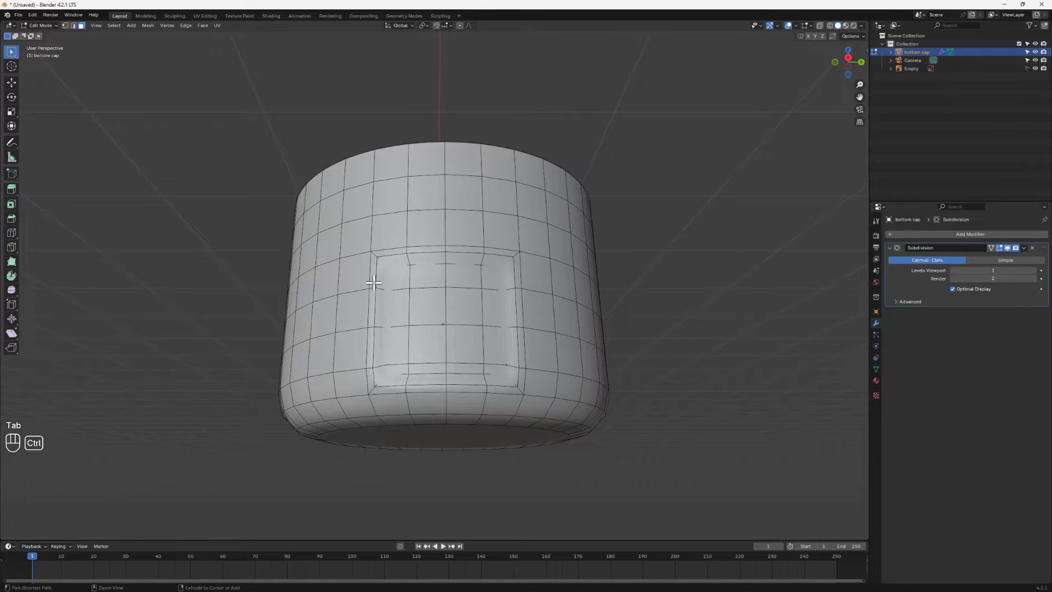
left_click(382, 263)
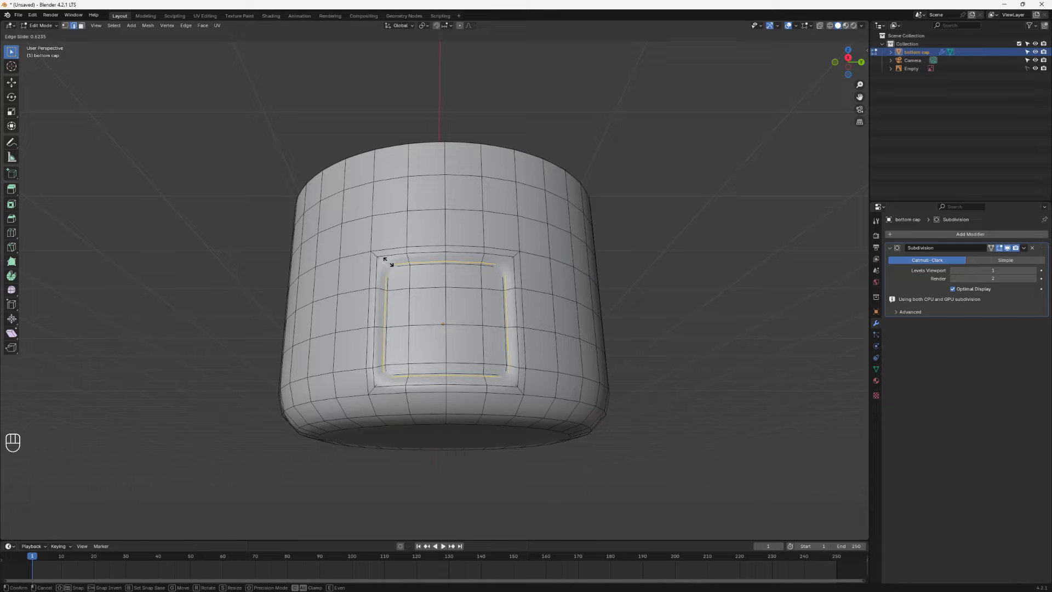
left_click(386, 261)
key("Tab")
middle_click_drag(508, 379, 295, 305)
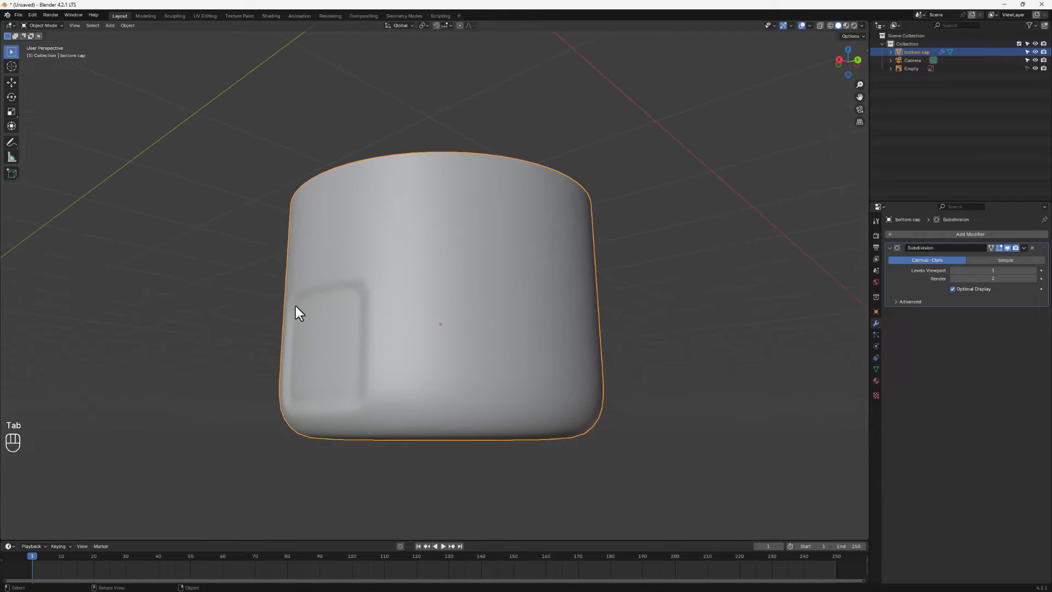
middle_click_drag(348, 384, 418, 383)
scroll(433, 384, "down", 2)
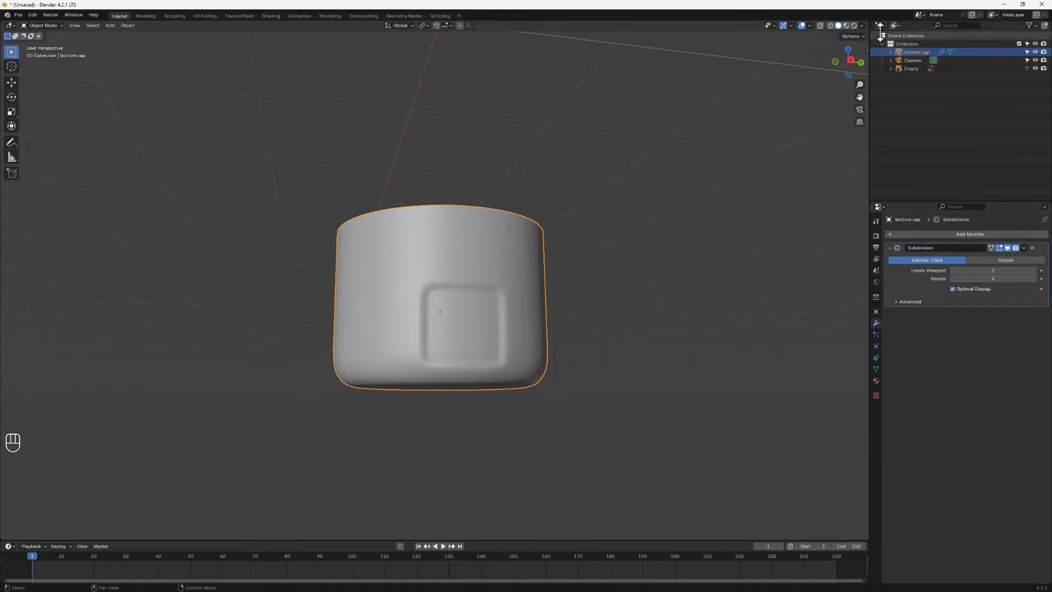
Step: Compare the cap with the reference's seam line, and bevel the horizontal edge loop crossing the recess to 0.0145 m with one segment
left_click(850, 59)
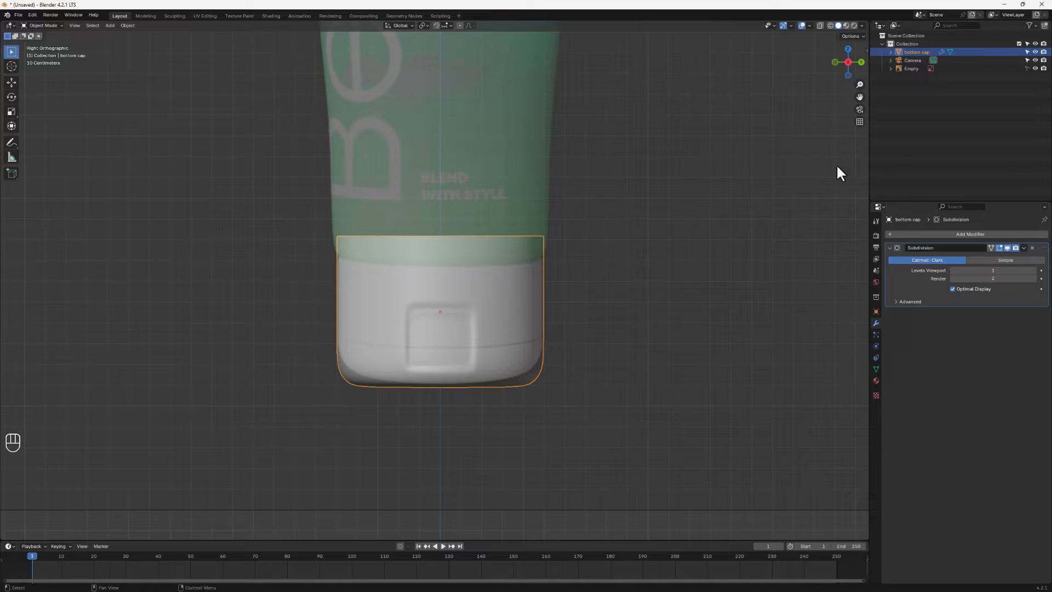
middle_click_drag(548, 296, 537, 310)
key("Tab")
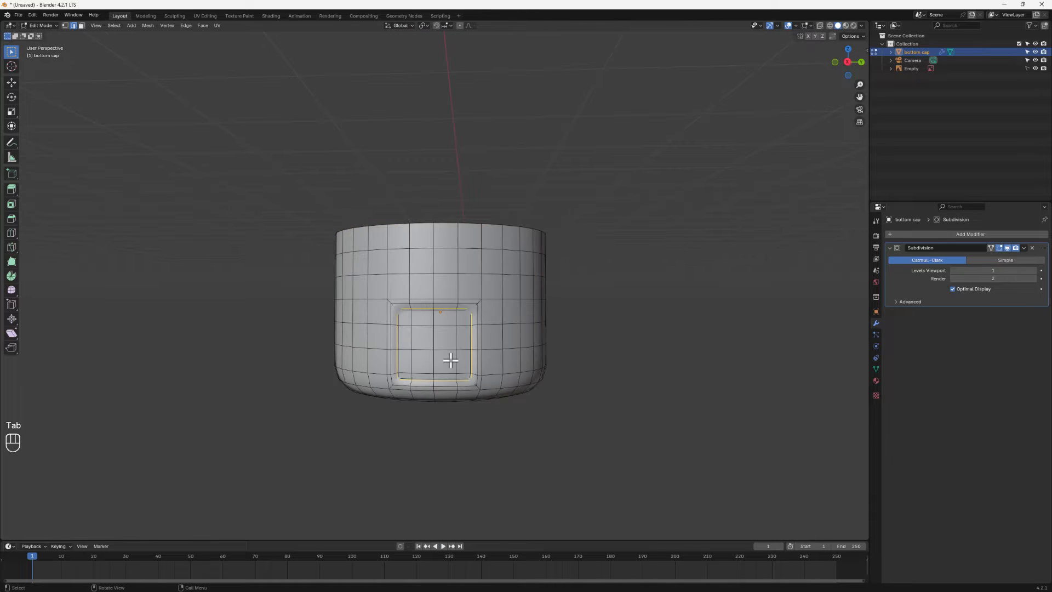
middle_click_drag(445, 353, 449, 338)
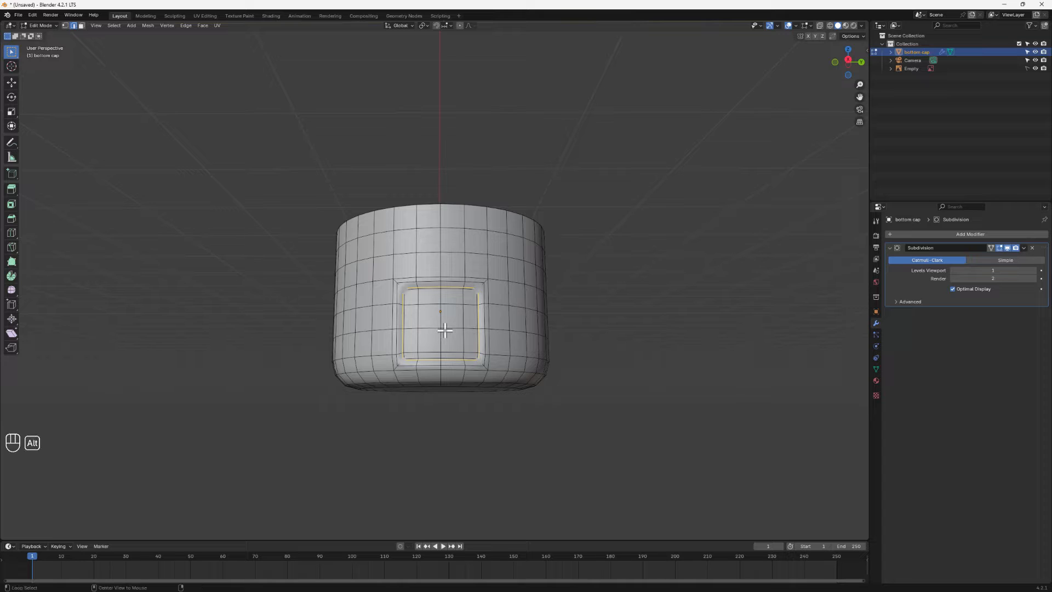
left_click(445, 329, "alt")
middle_click_drag(441, 334, 425, 352)
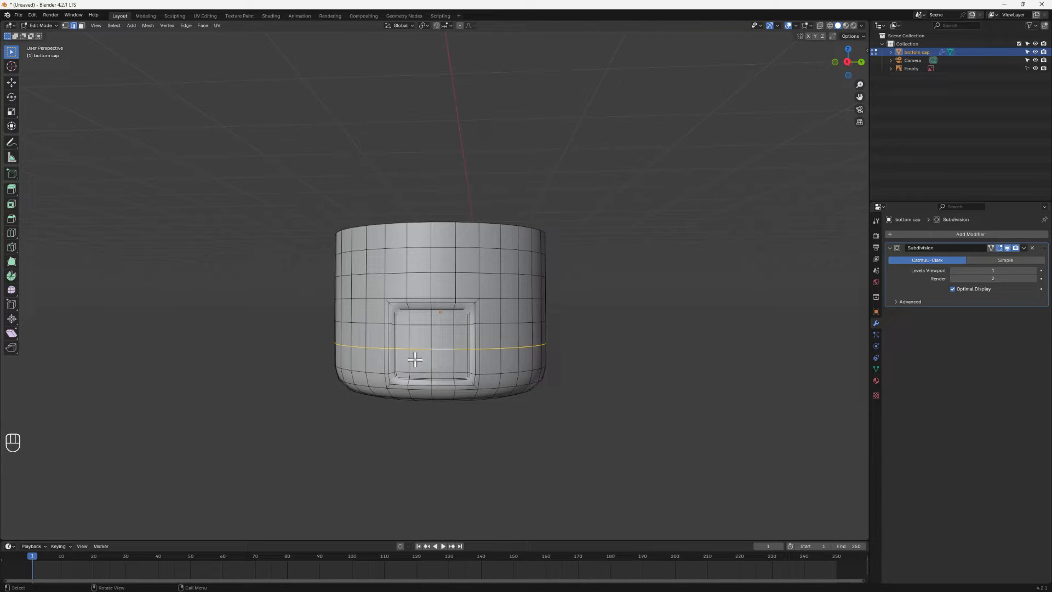
middle_click_drag(499, 361, 491, 350)
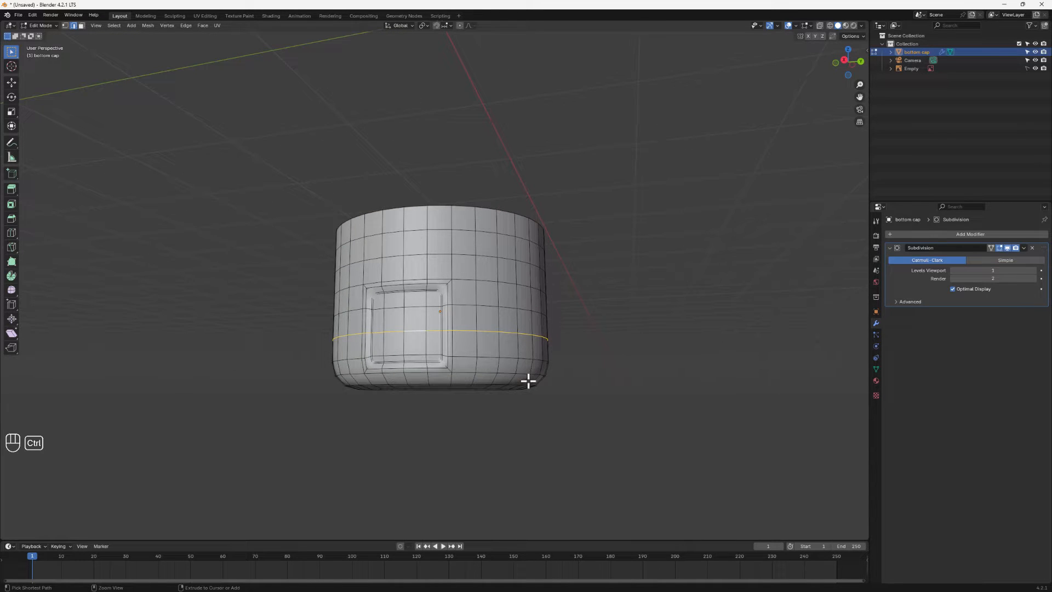
key("ctrl+b")
scroll(531, 385, "down", 1)
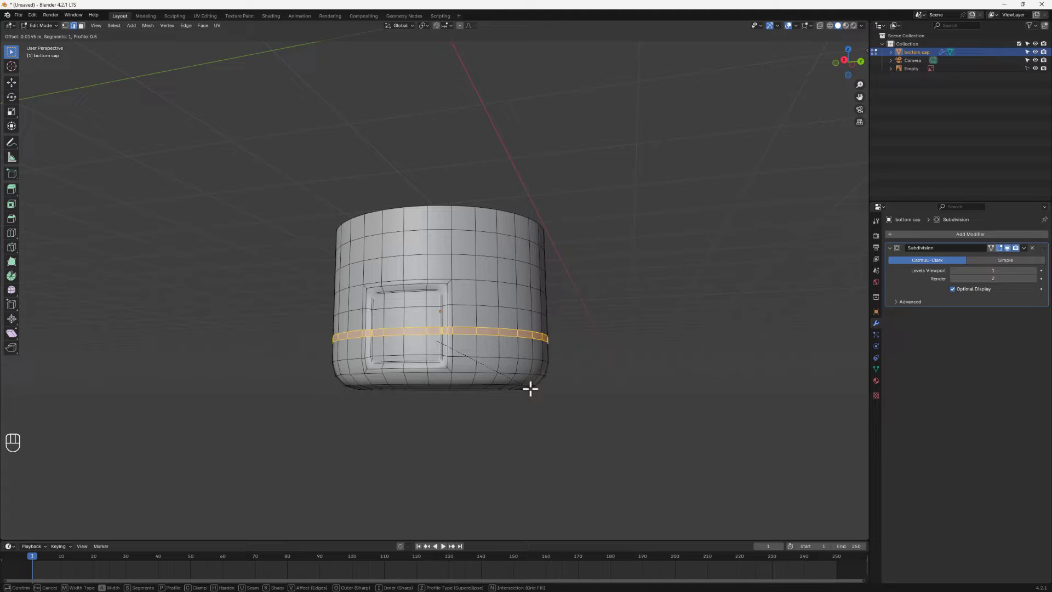
left_click(530, 389)
Step: Try insetting the beveled face band around the cap by about 0.0068 m
scroll(477, 351, "up", 2)
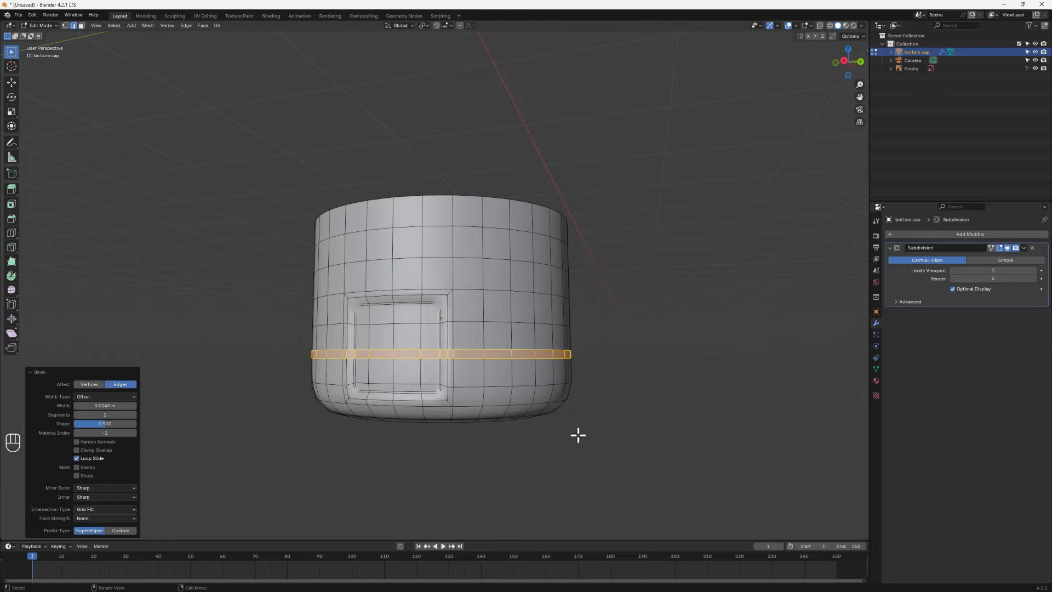
key("i")
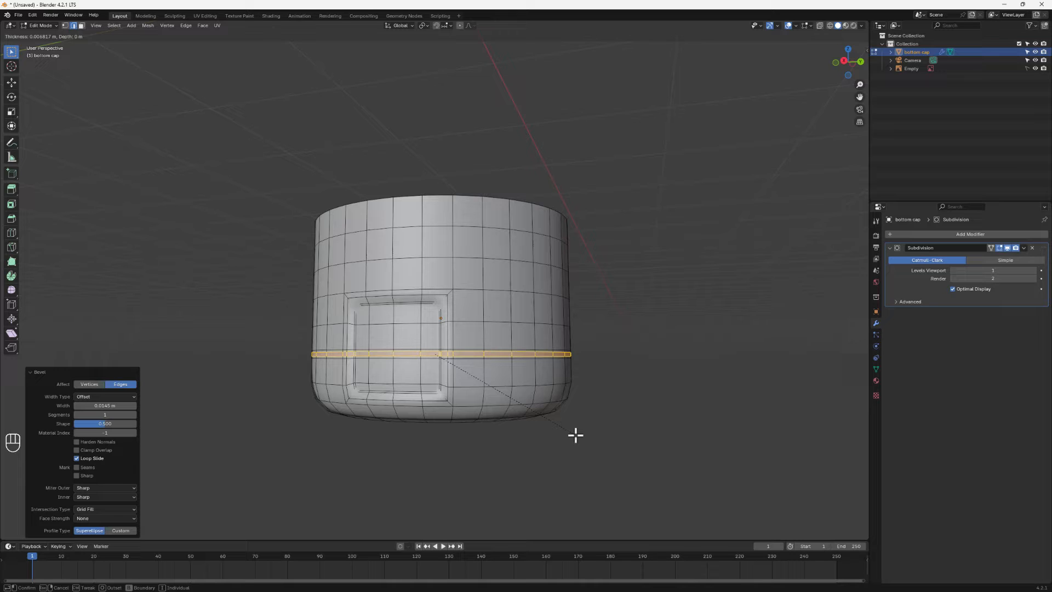
left_click(576, 436)
scroll(439, 372, "up", 5)
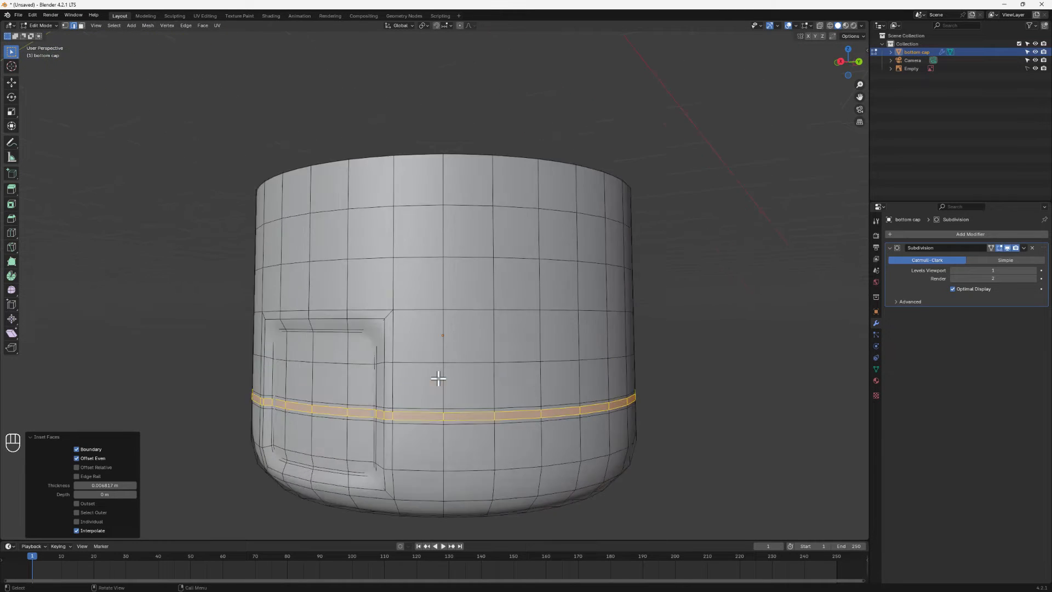
middle_click_drag(432, 396, 446, 400)
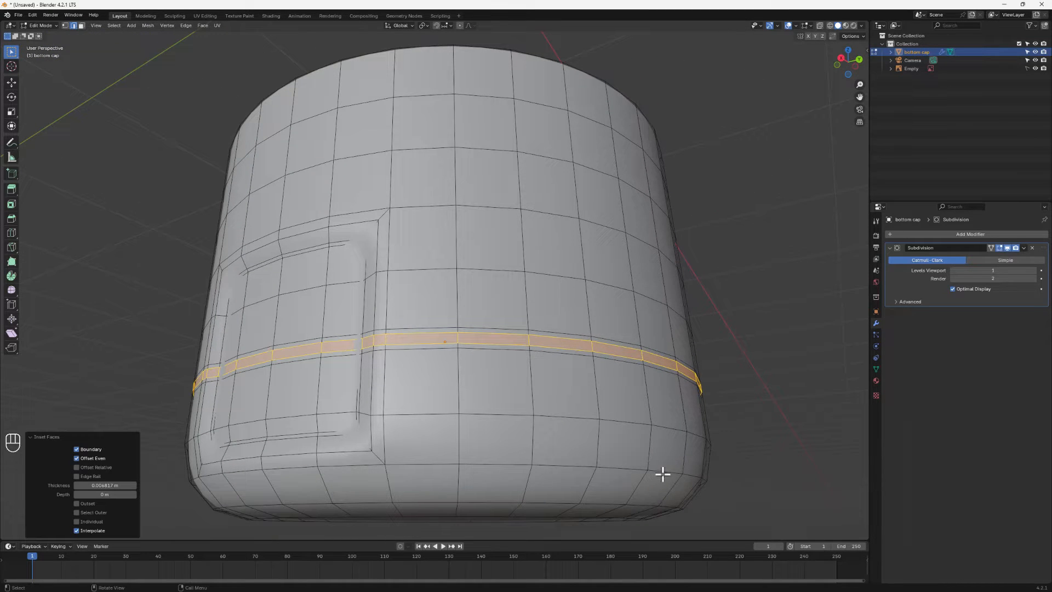
Step: Try a second inset on the band with a depth of -0.009 m, and inspect the groove in Object Mode
key("i")
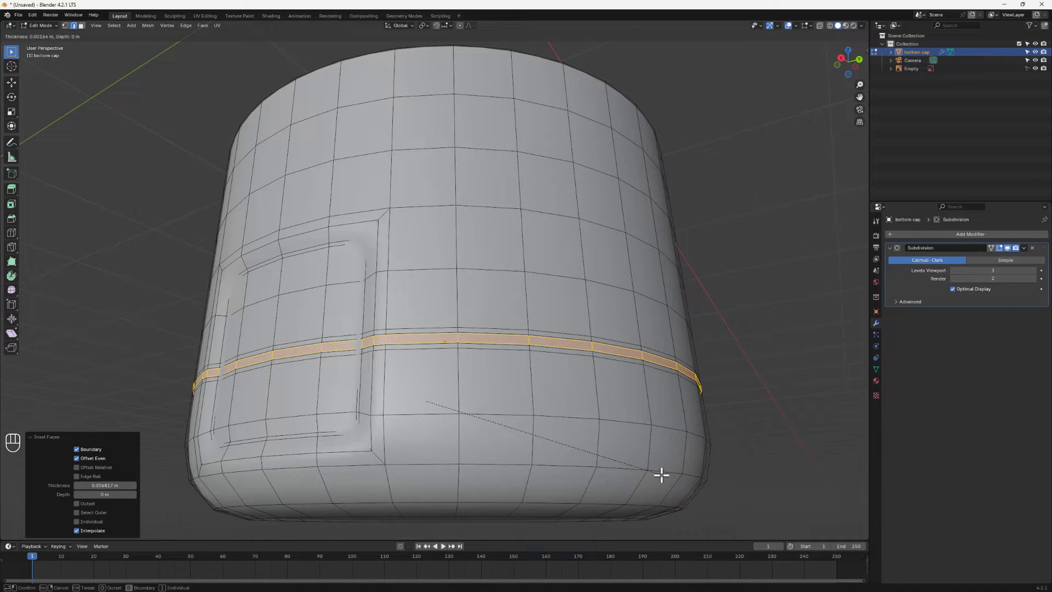
left_click(661, 474)
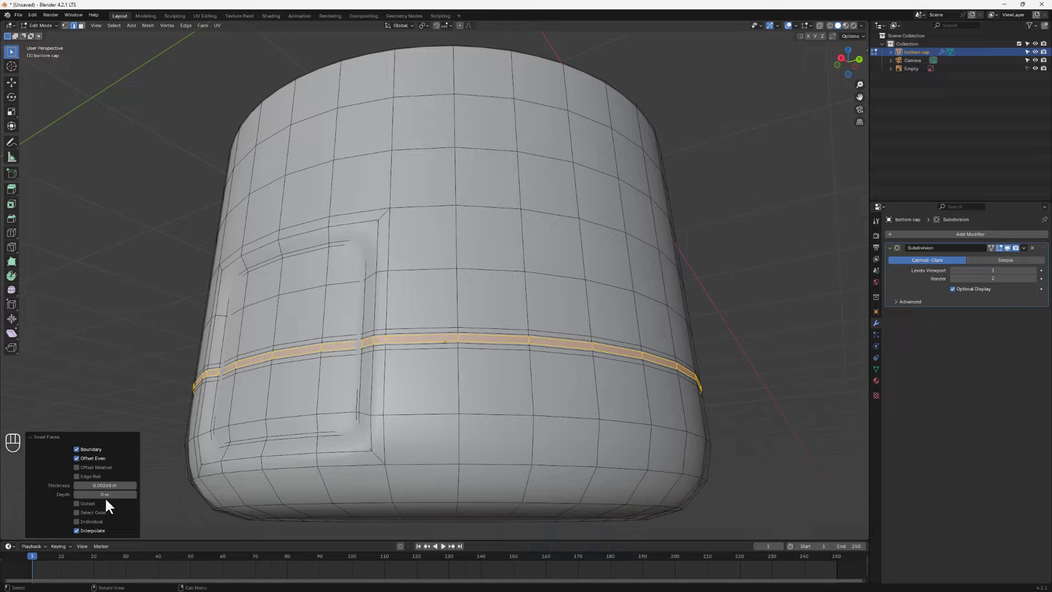
left_click_drag(104, 494, 93, 494)
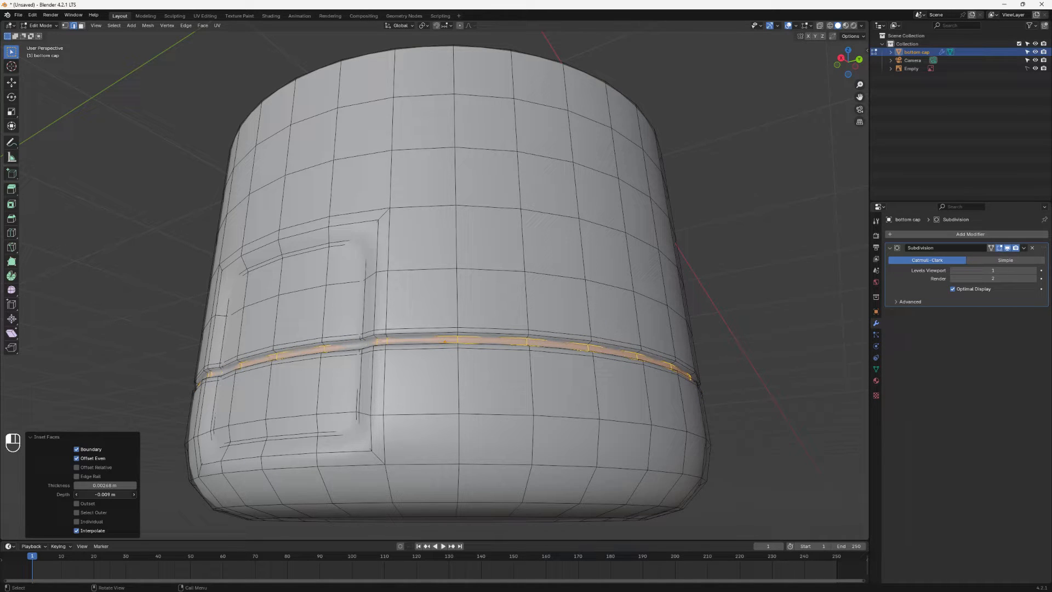
scroll(521, 382, "down", 6)
key("Tab")
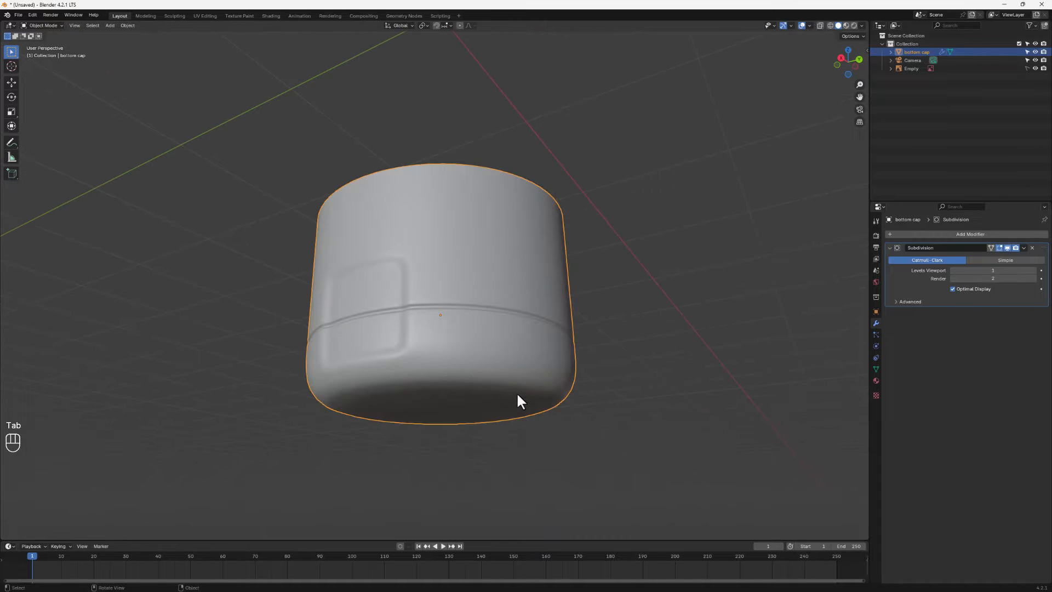
mouse_move(516, 393)
middle_mouse_down()
mouse_move(514, 406)
mouse_move(554, 406)
mouse_move(513, 406)
middle_mouse_up()
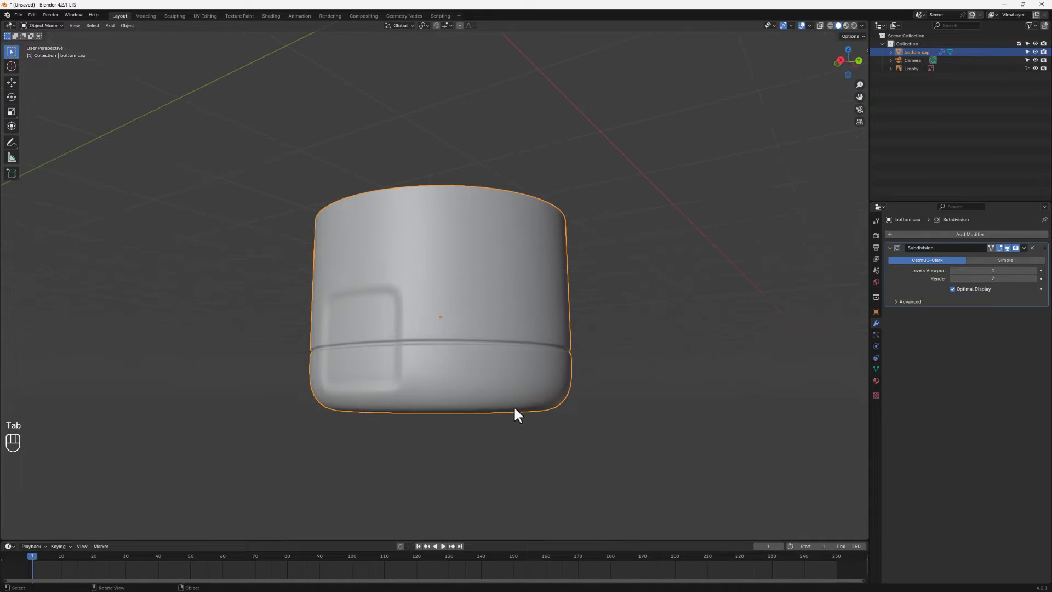
middle_click_drag(413, 359, 426, 349)
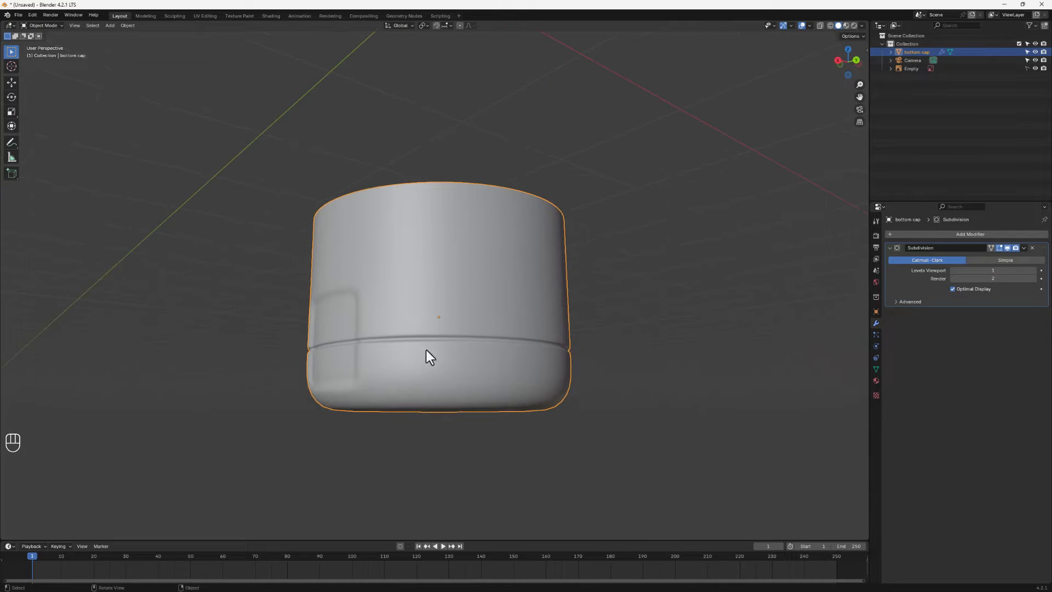
Step: Undo both insets of the seam band, back to the plain beveled band in Edit Mode
key("ctrl+z")
key("ctrl+z")
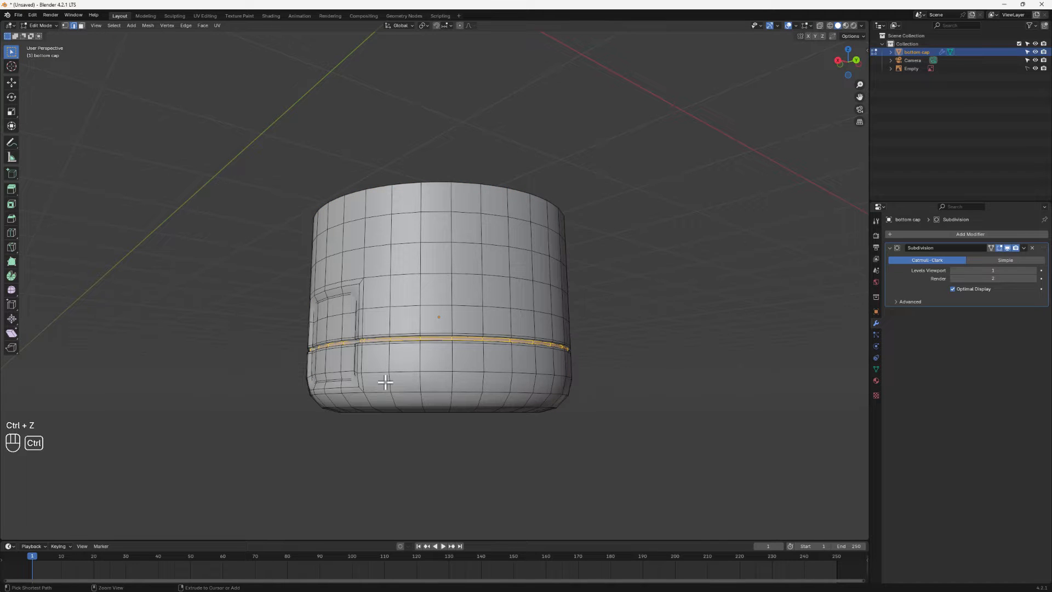
scroll(411, 369, "up", 1)
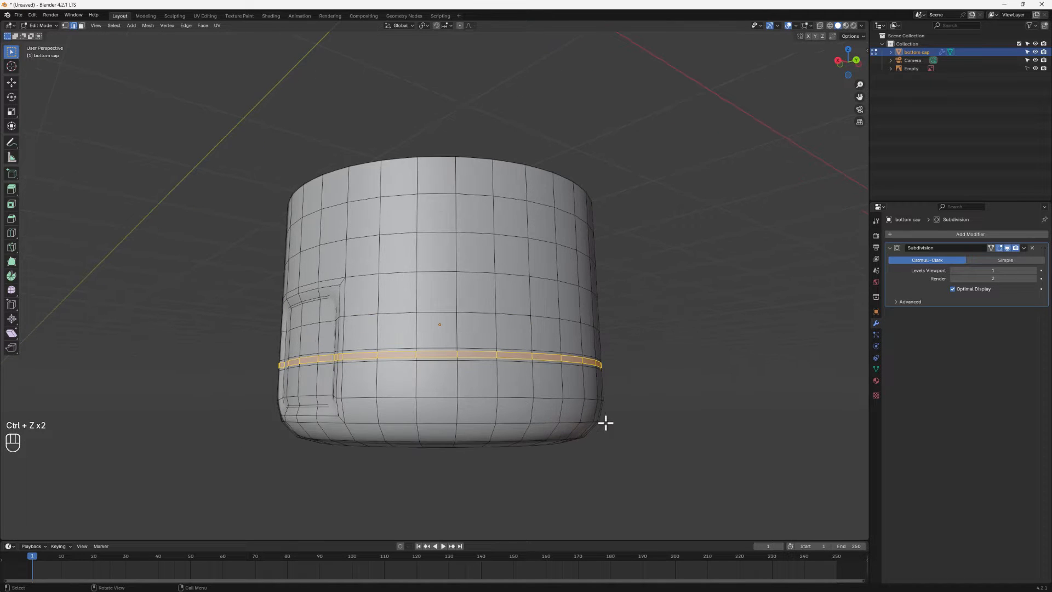
key("ctrl+z")
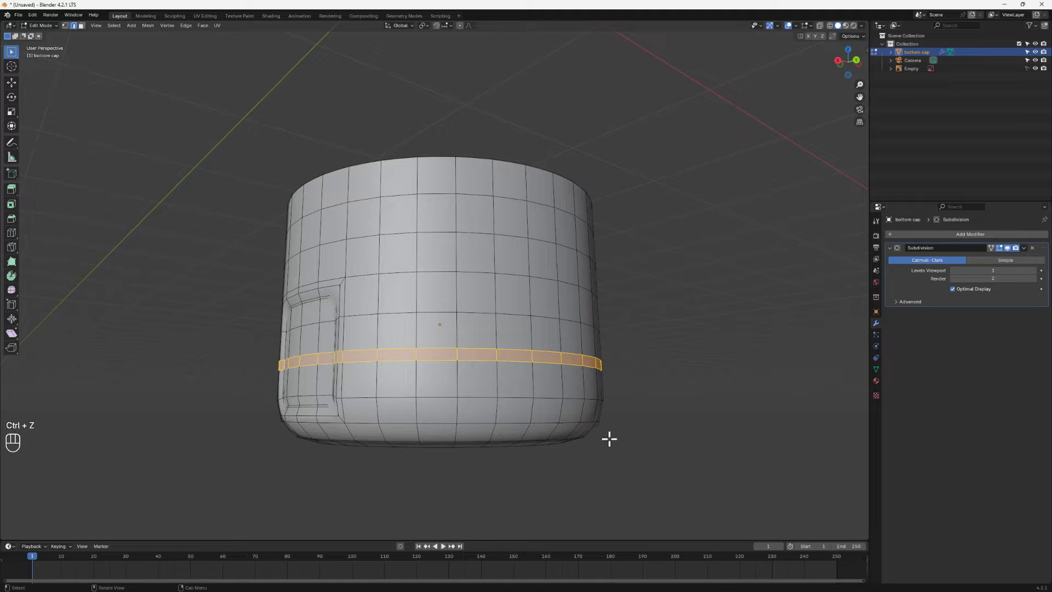
Step: Inset the beveled band by about 0.0067 m, and again by about 0.0042 m with a depth of -0.012 m
key("i")
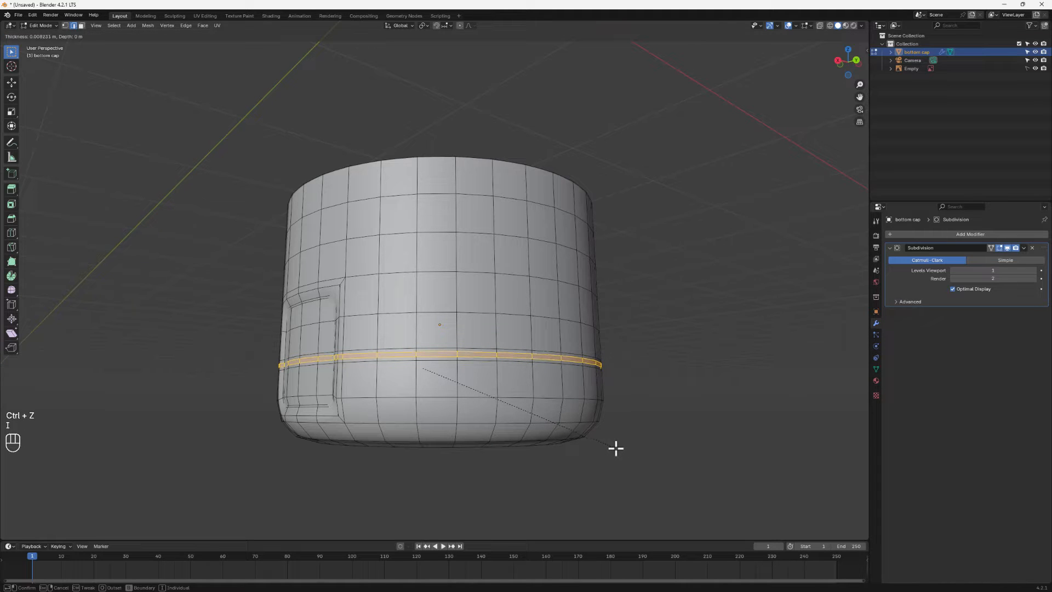
left_click(615, 448)
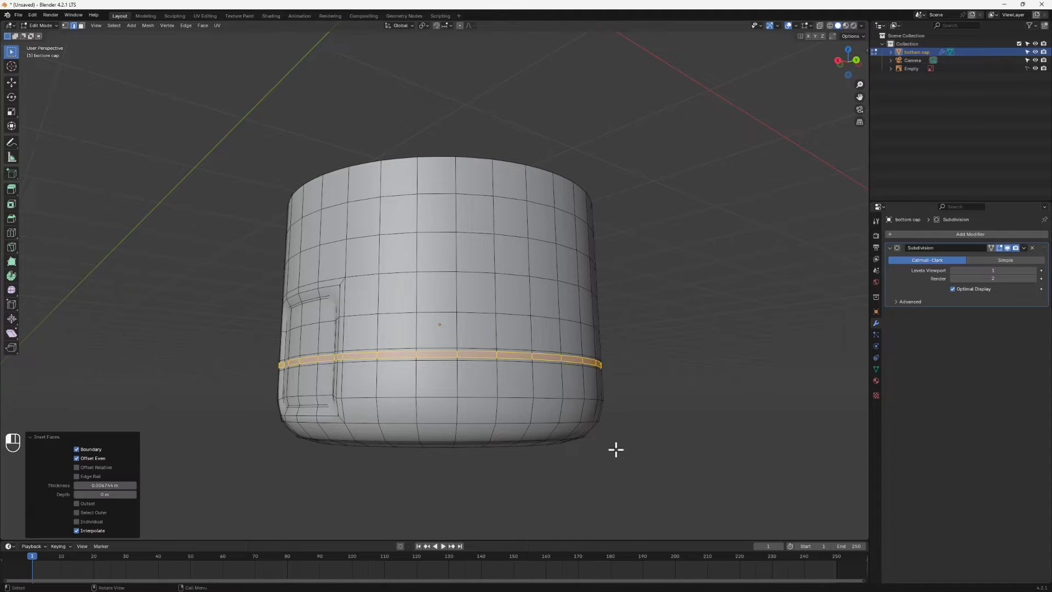
key("i")
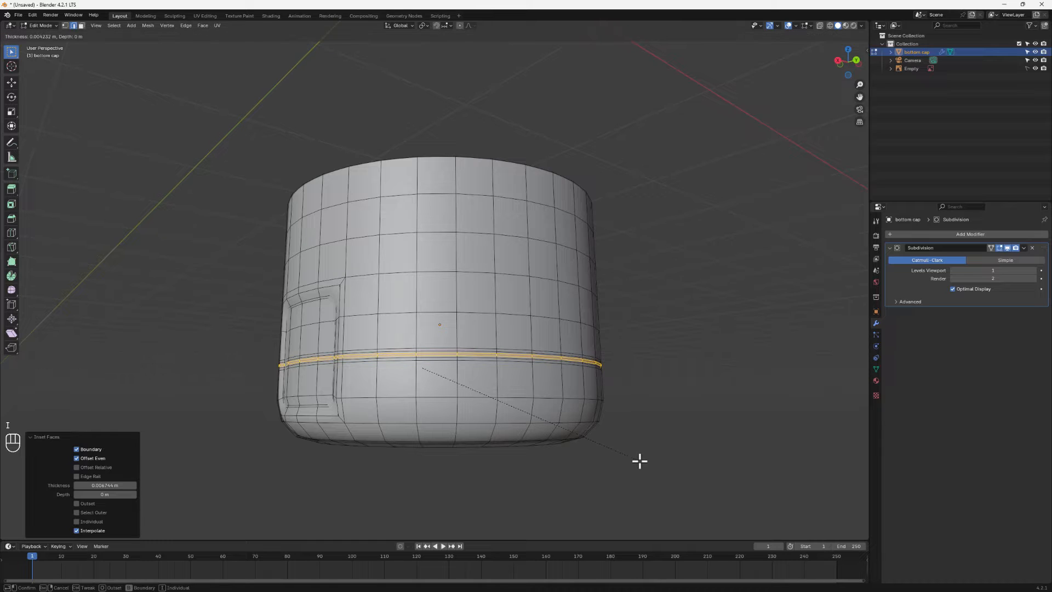
left_click(639, 460)
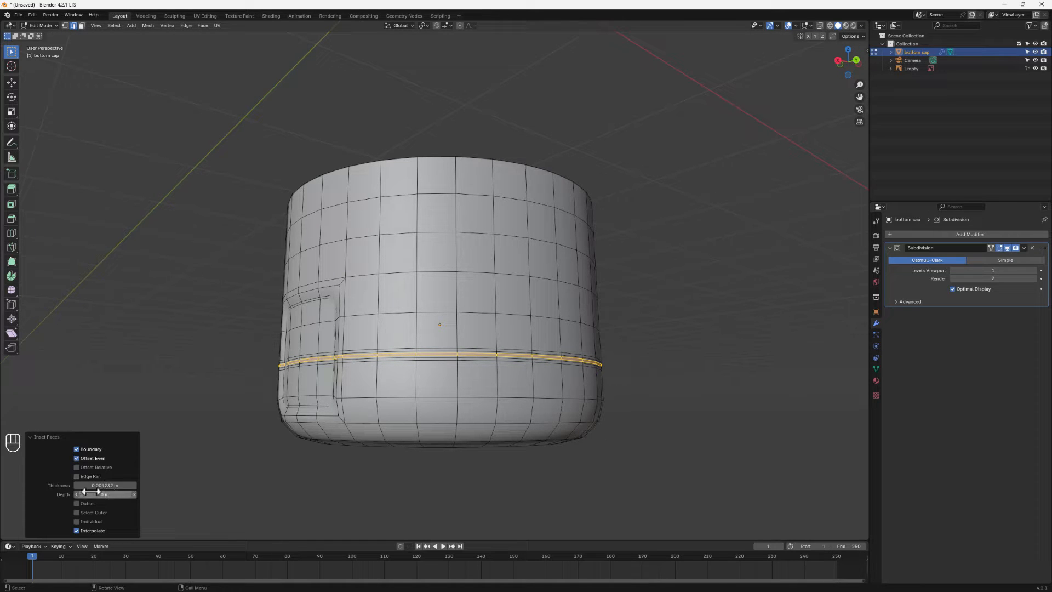
left_click_drag(105, 494, 89, 494)
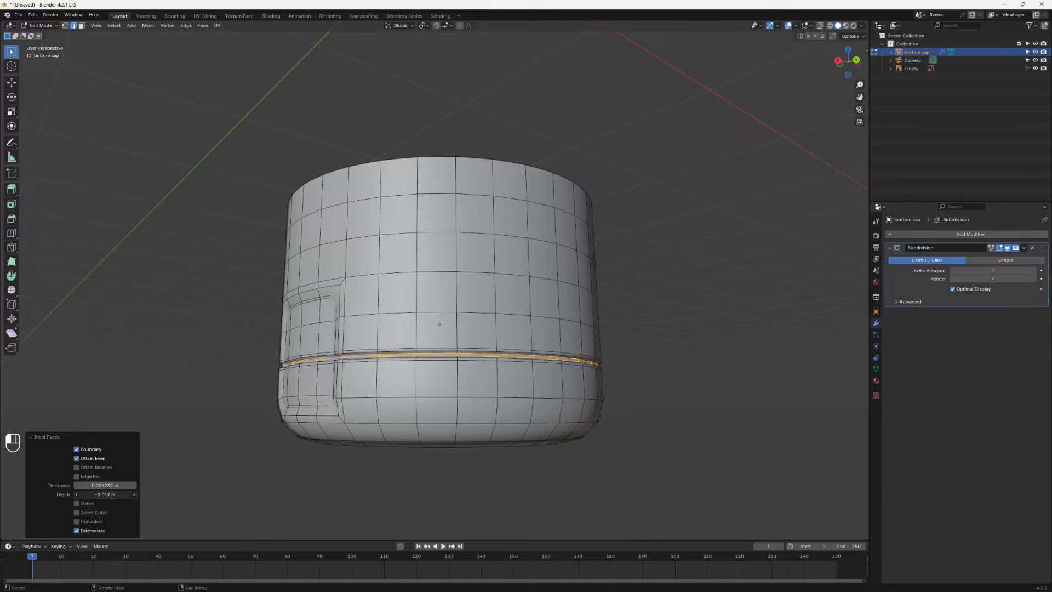
Step: Inspect the seam groove and recess on the bottom cap in Object Mode from several sides
key("Tab")
key("Tab")
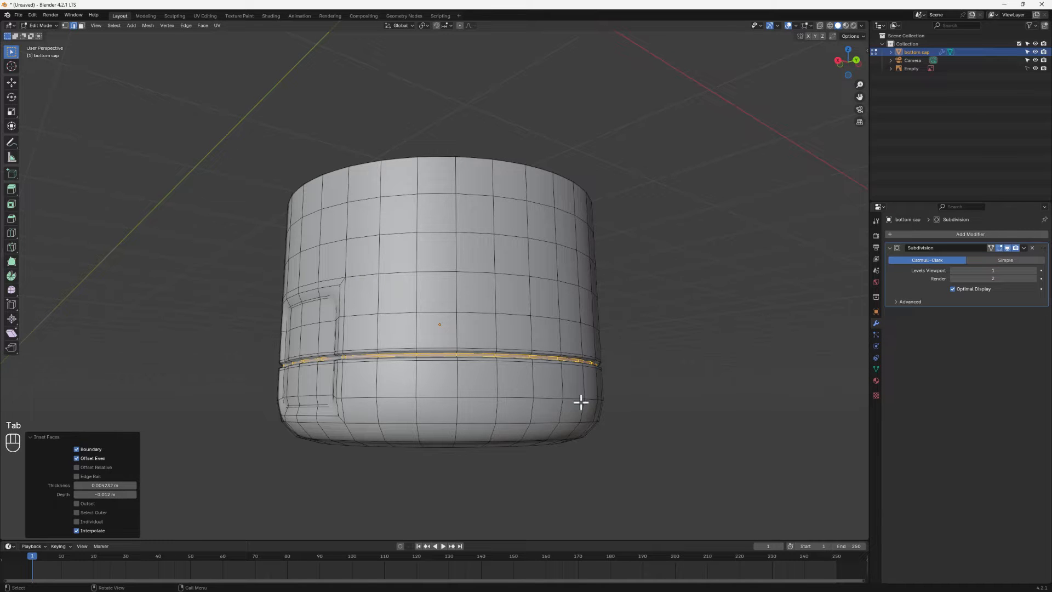
mouse_move(635, 425)
middle_mouse_down()
mouse_move(623, 431)
mouse_move(636, 425)
middle_mouse_up()
scroll(537, 413, "down", 3)
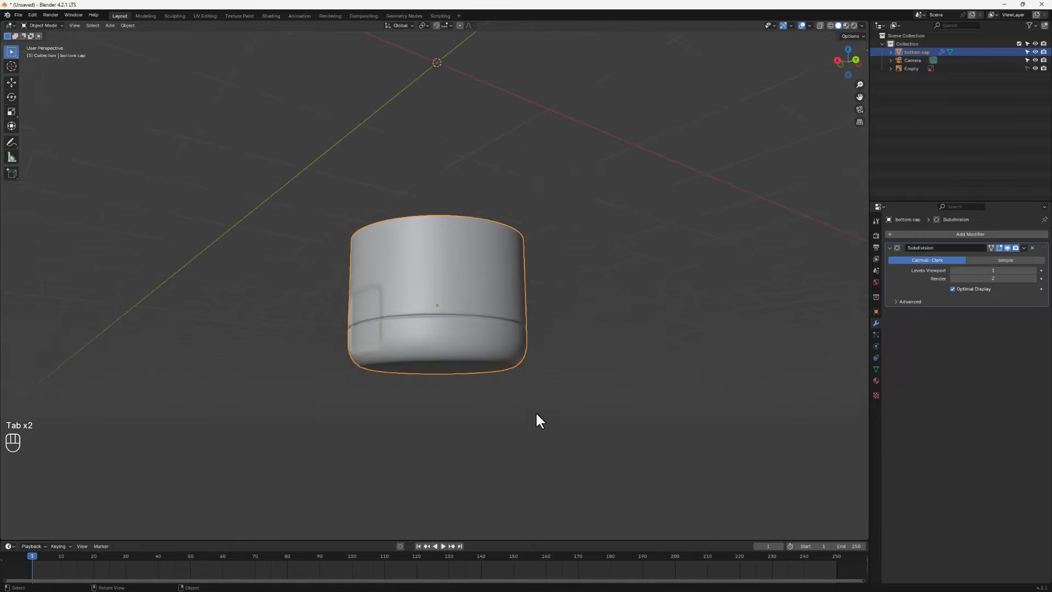
middle_click_drag(496, 385, 547, 390)
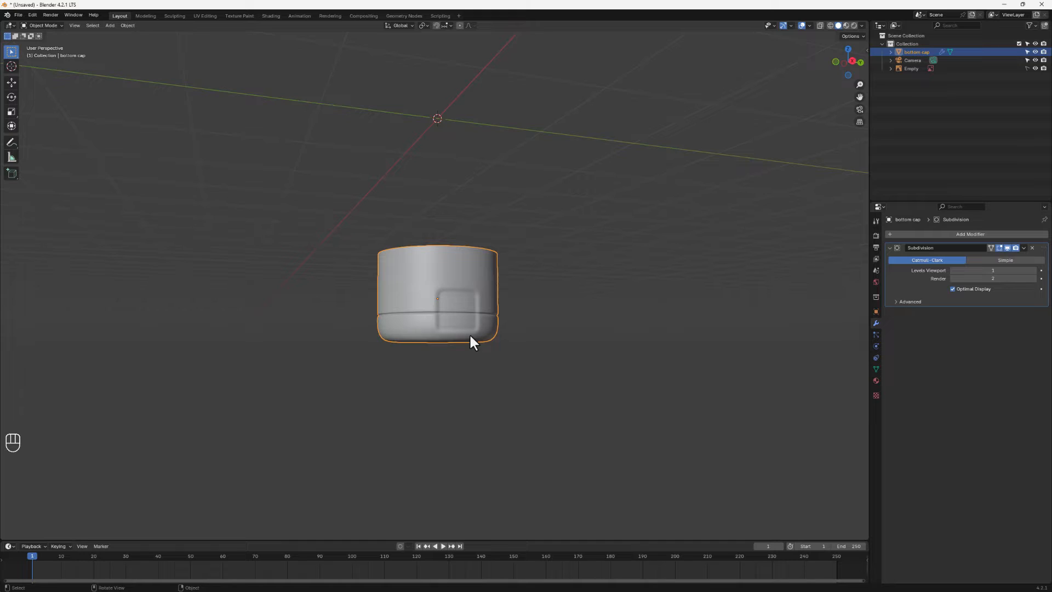
middle_click_drag(443, 228, 387, 301)
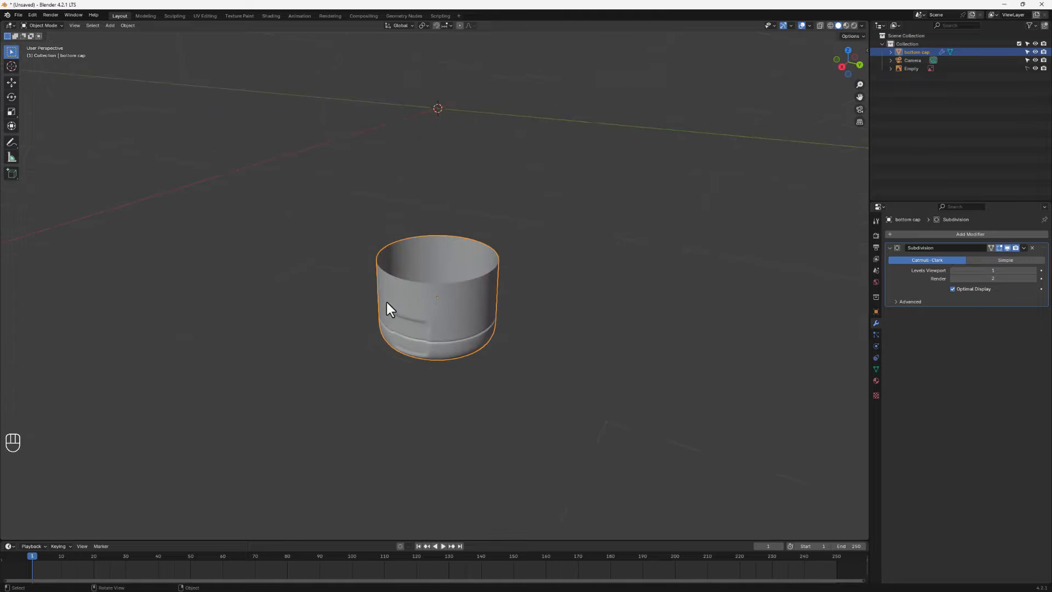
Step: Extrude the cap's open upper rim in place and scale the new edge loop inward to 0.930
key("Tab")
scroll(416, 289, "up", 3)
left_click(417, 286, "alt")
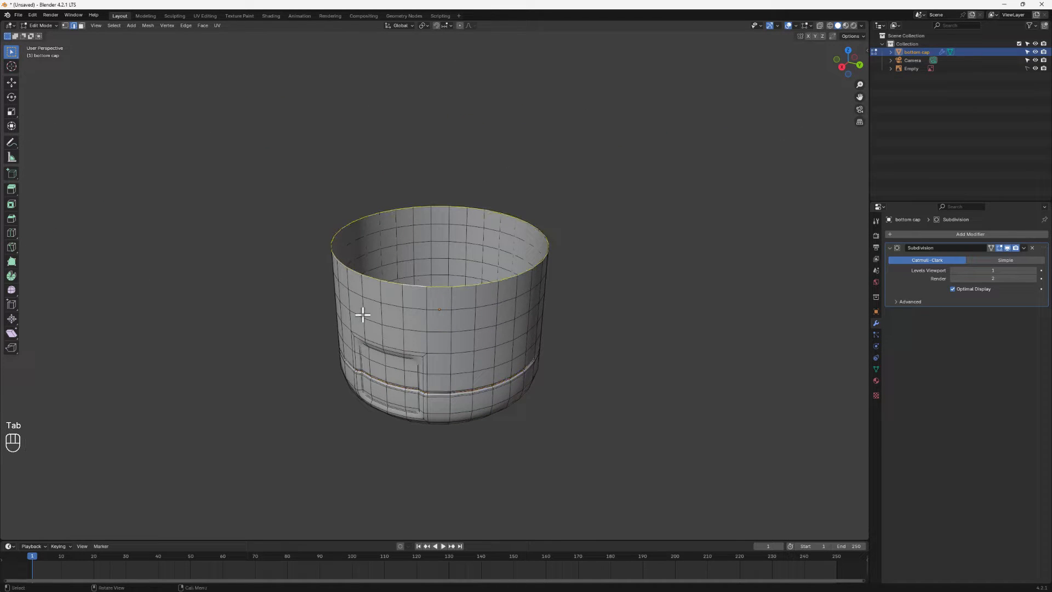
key("e")
right_click(669, 367)
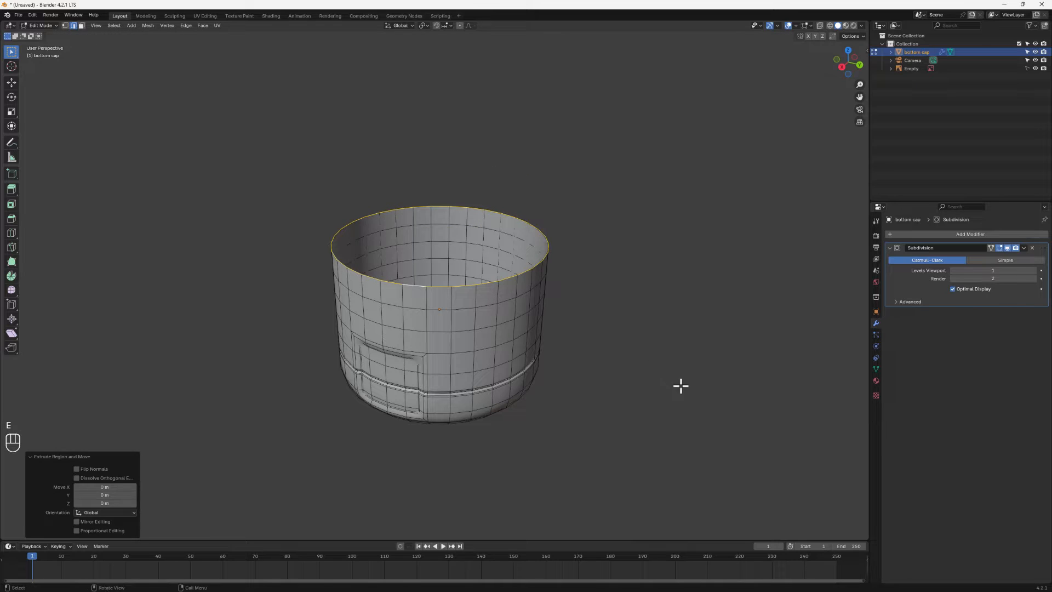
key("s")
left_click(630, 389)
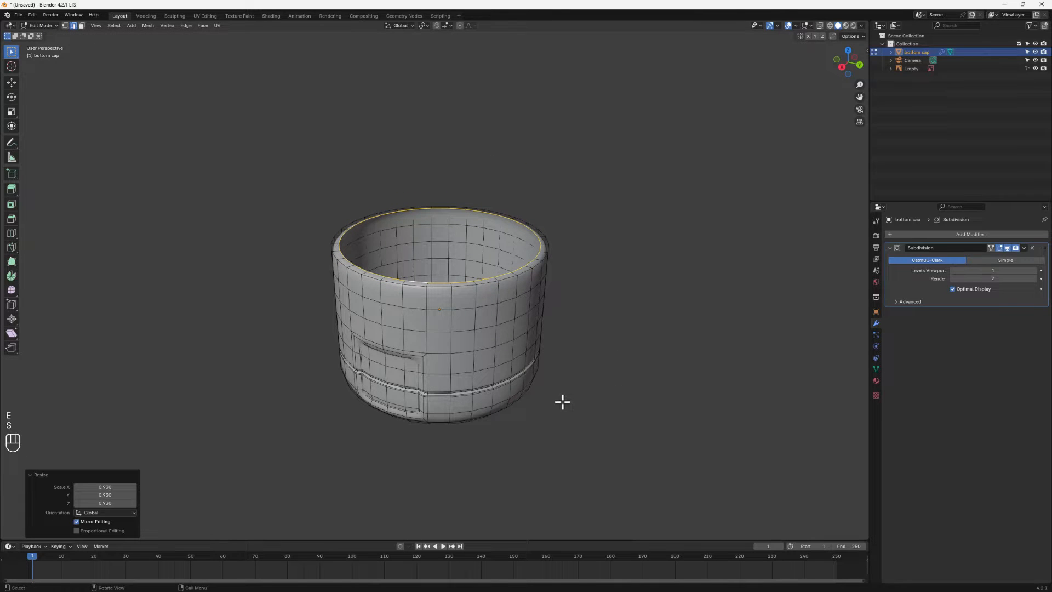
Step: Extrude the inner rim upward along Z by about 0.059 m to form a neck on the cap
key("e")
key("z")
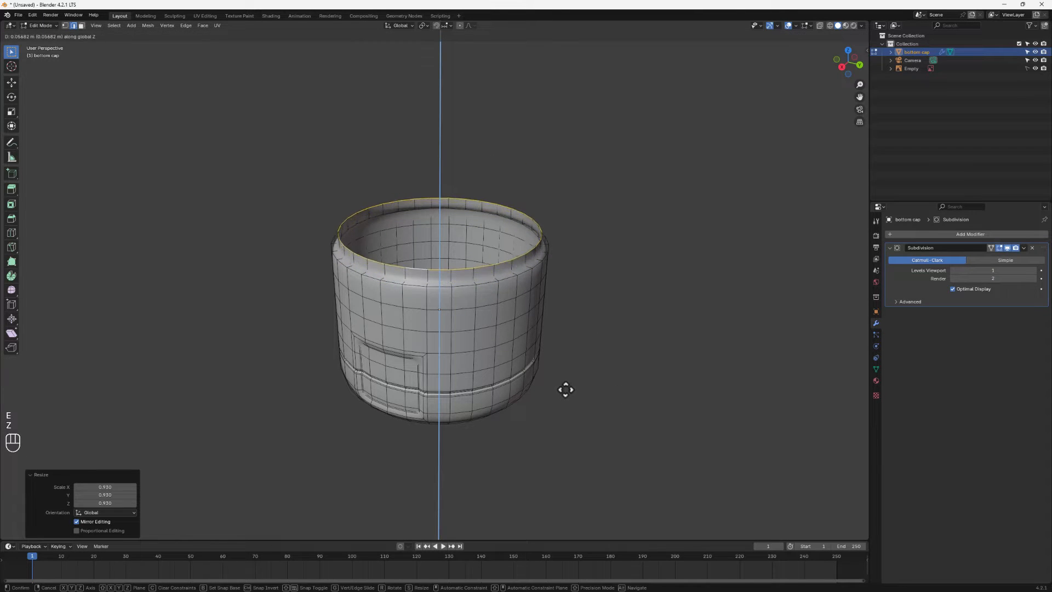
left_click(565, 389)
middle_click_drag(448, 321, 453, 290)
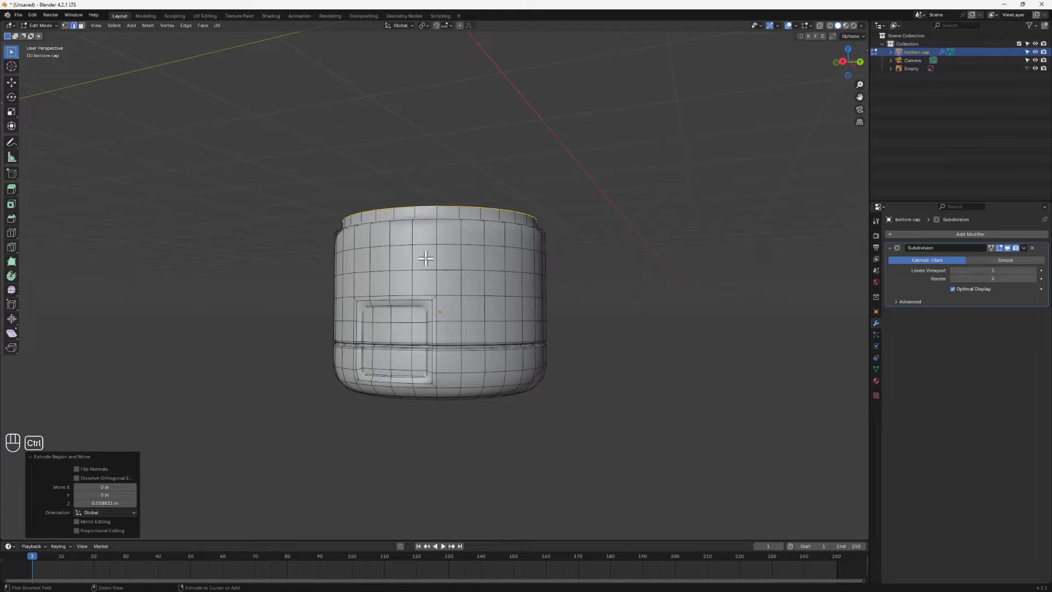
Step: Add a support edge loop just below the cap's upper shoulder, and return to Object Mode in local view
key("ctrl+r")
left_click(376, 234)
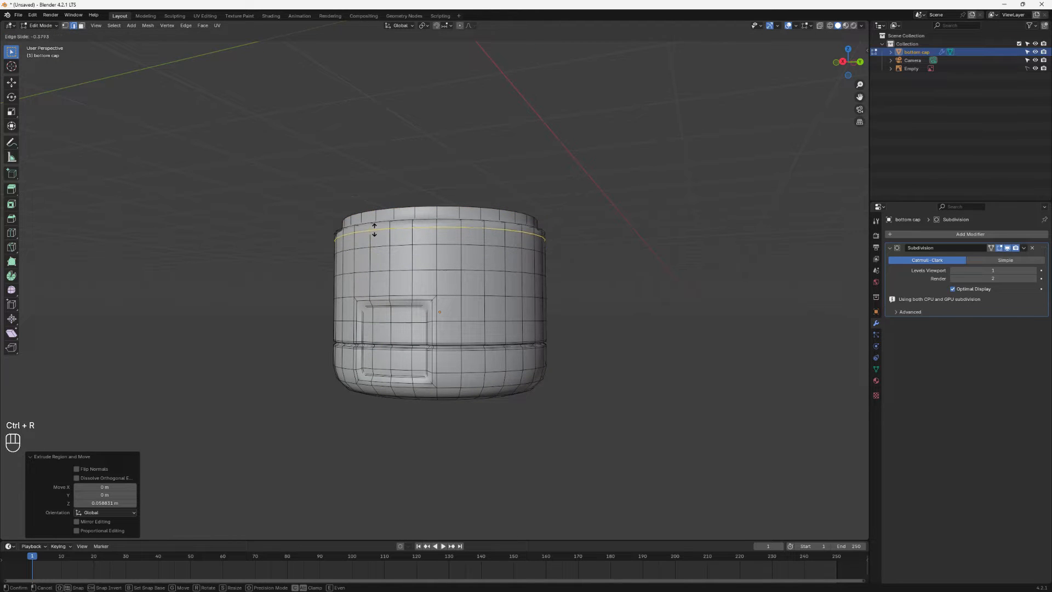
left_click(373, 232)
middle_click_drag(399, 247, 345, 257)
key("Tab")
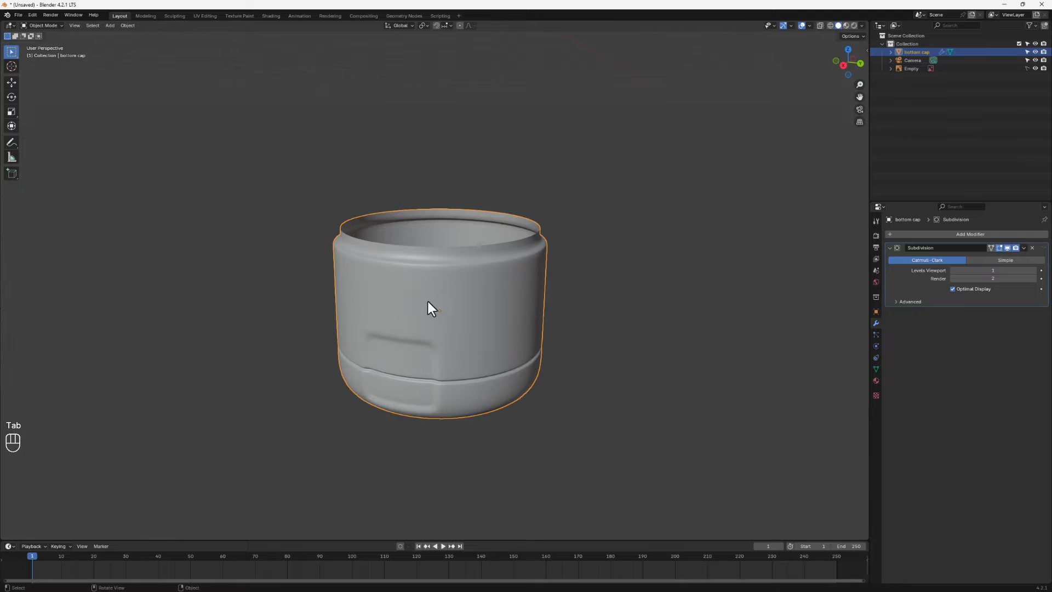
scroll(431, 315, "down", 2)
key("slash")
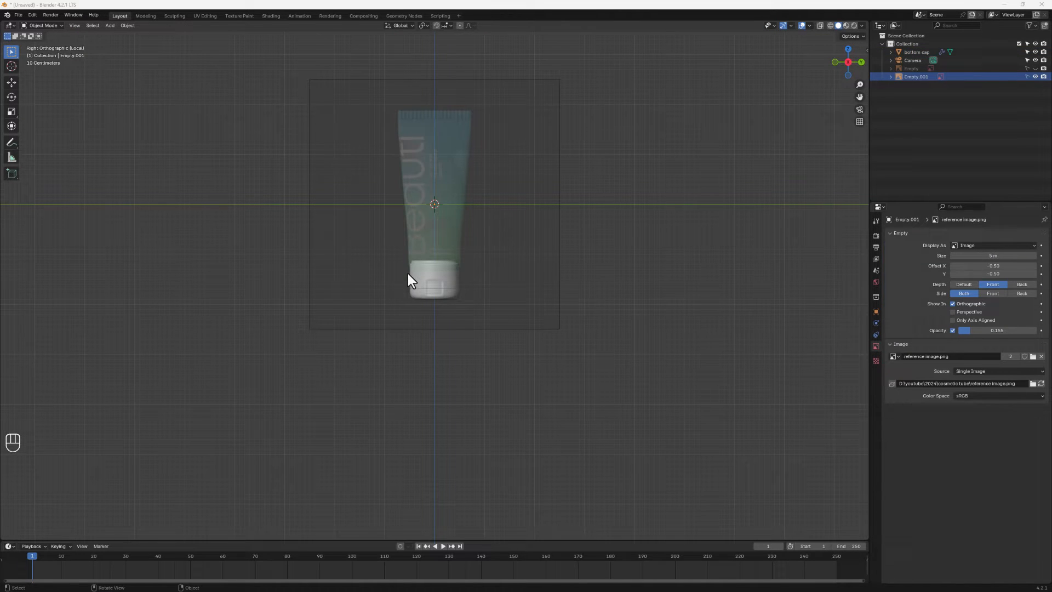
Step: Add a 16-vertex cylinder with a 0.5 m radius and 0.73 m depth for the tube body
scroll(409, 273, "up", 2)
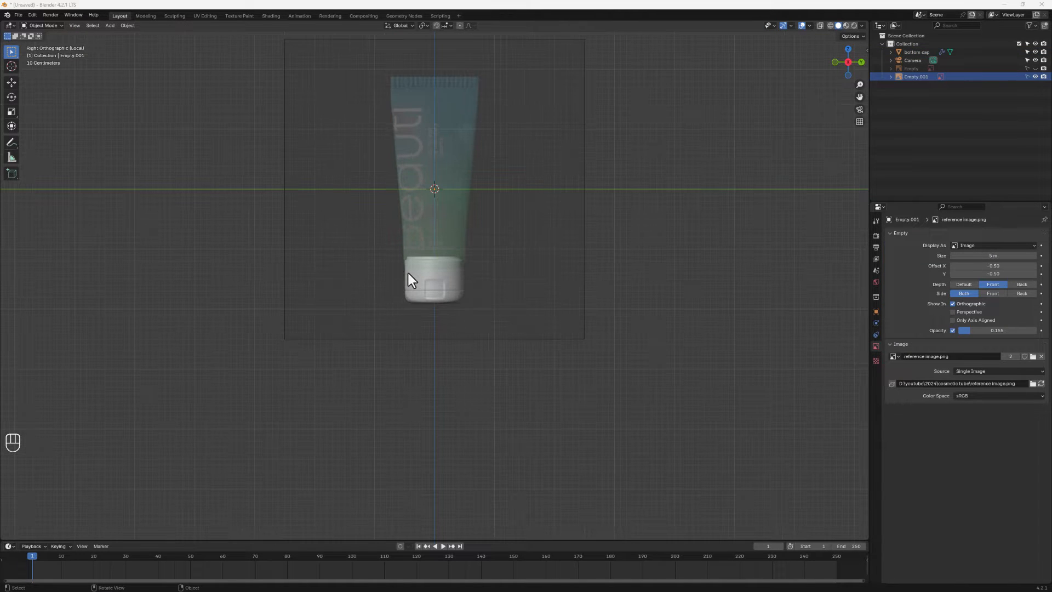
middle_click_drag(425, 270, 458, 336, "shift")
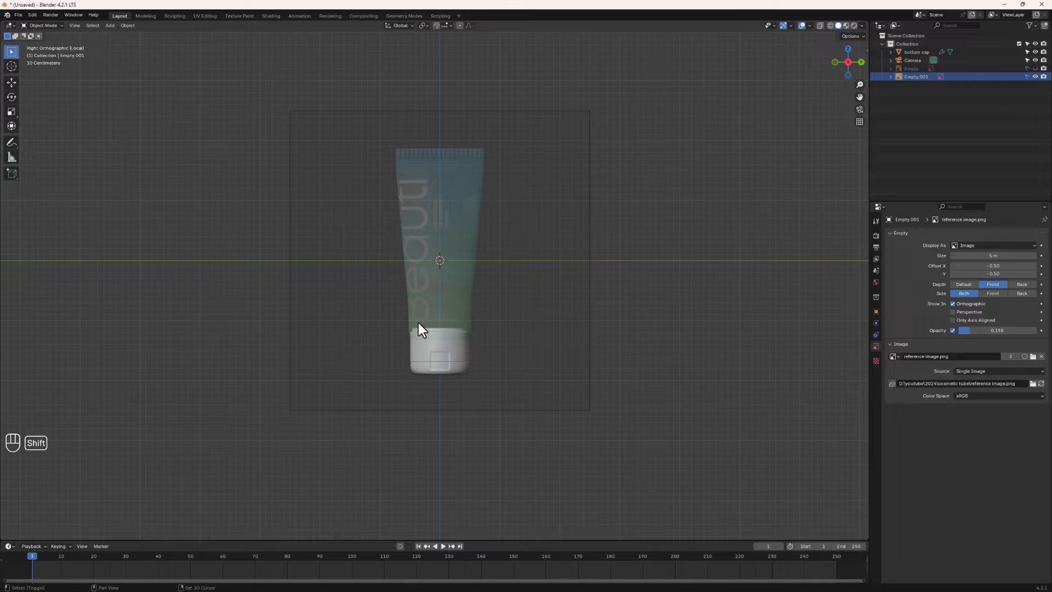
key("shift+a")
mouse_move(422, 231)
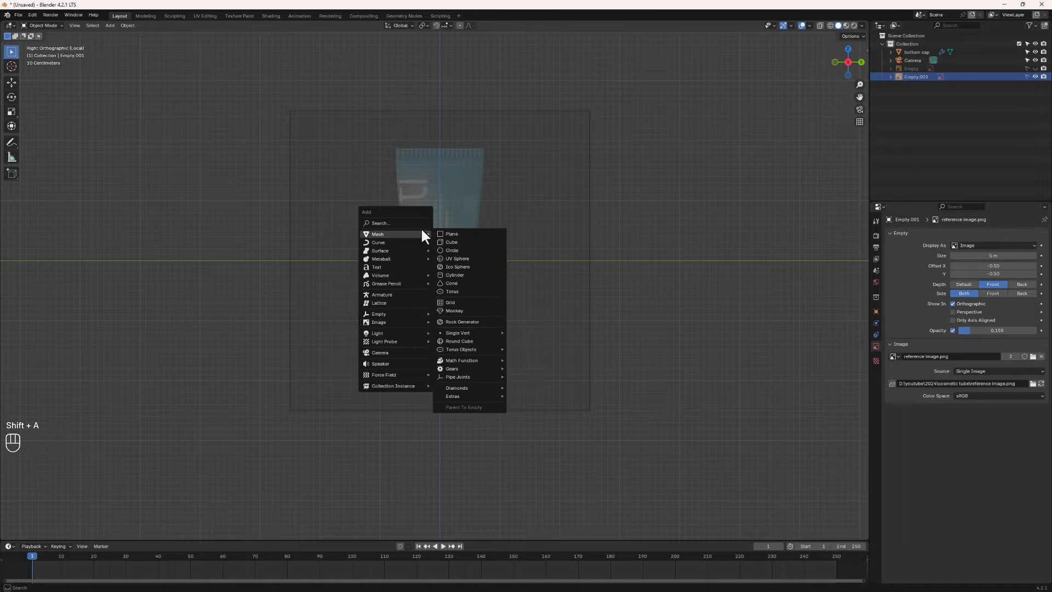
left_click(459, 274)
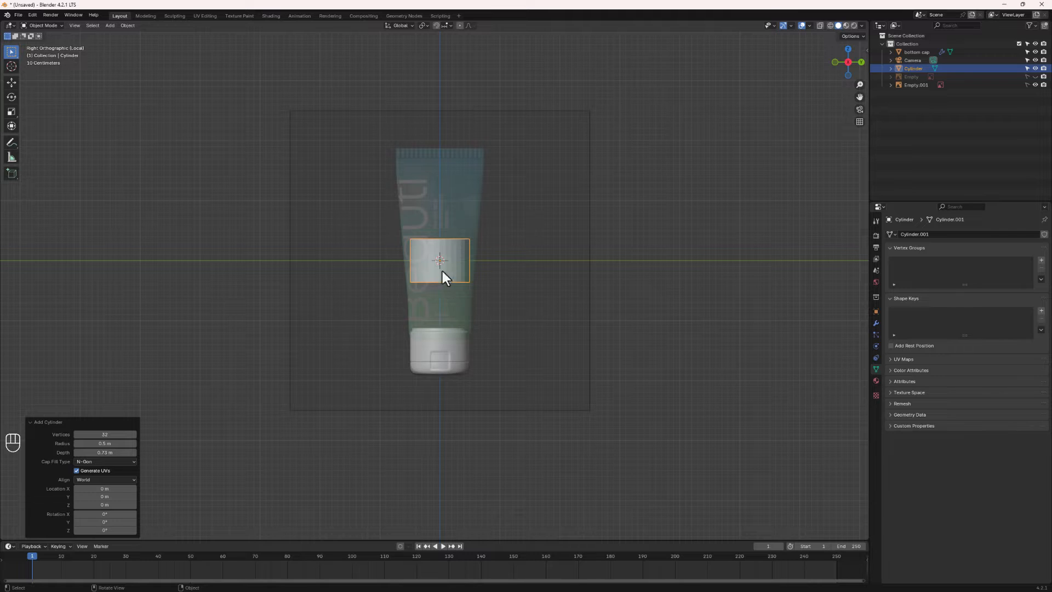
left_click(106, 435)
left_click(99, 440)
Step: Move the new cylinder down along Z by about 0.804 m, to just above the cap
scroll(448, 286, "up", 2)
key("g")
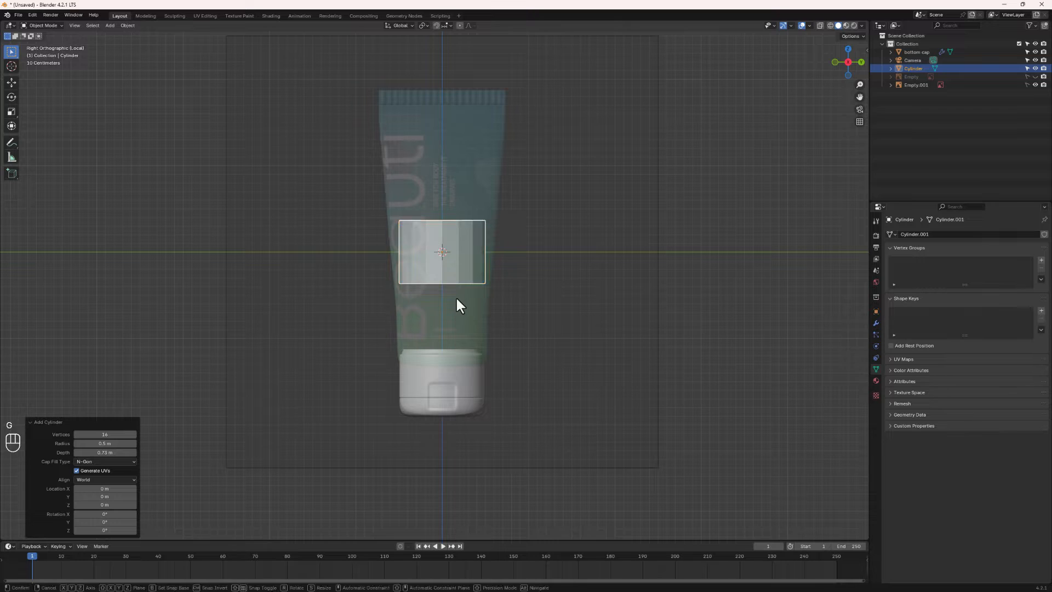
key("z")
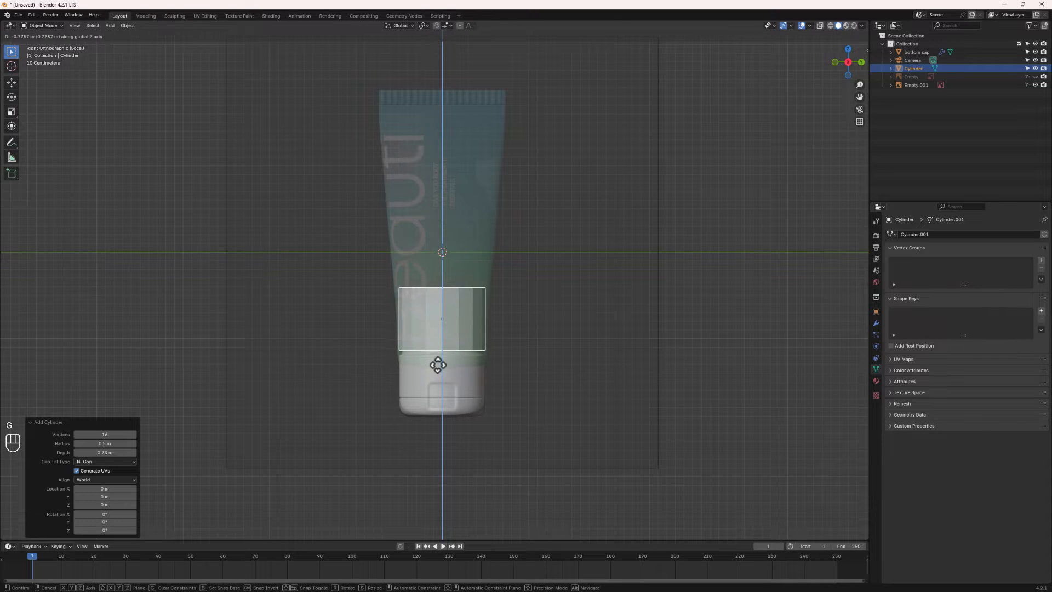
left_click(438, 367)
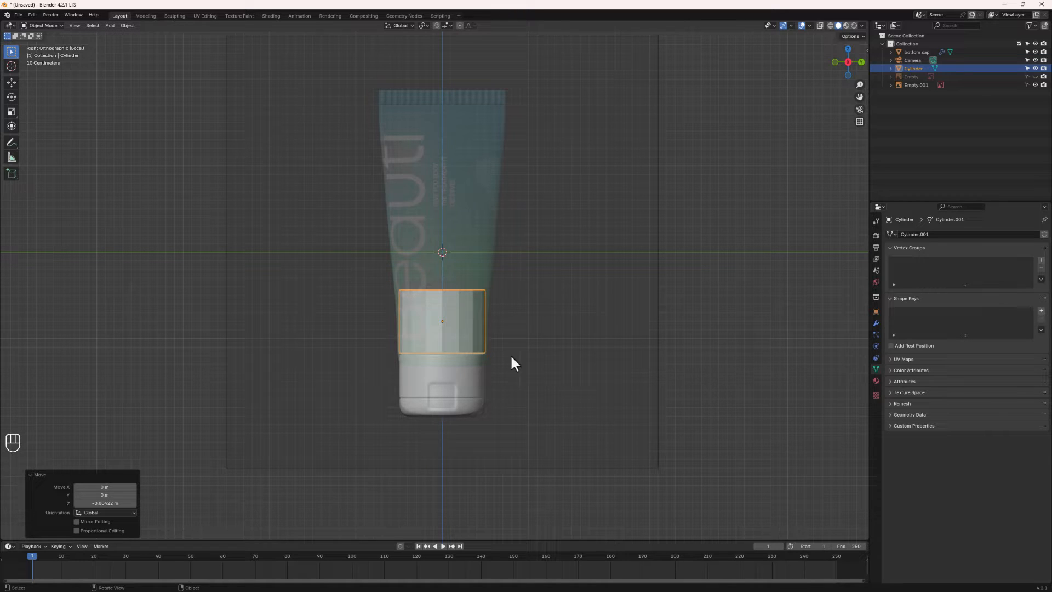
Step: Raise the cylinder's top face along Z by about 2.14 m, to the lower edge of the reference tube's crimp
key("Tab")
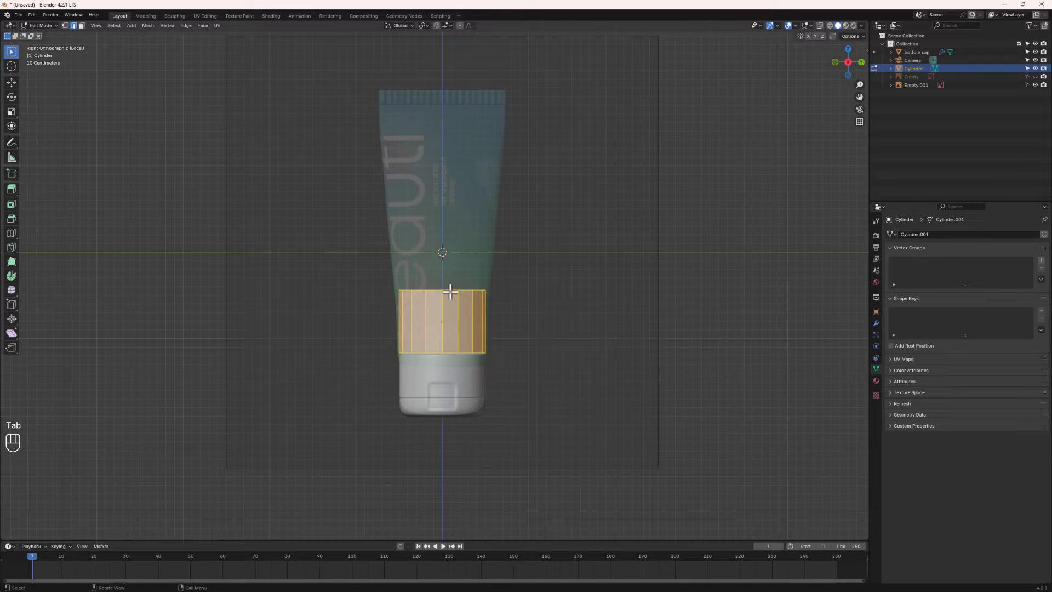
left_click(451, 292)
middle_click_drag(450, 291, 465, 324)
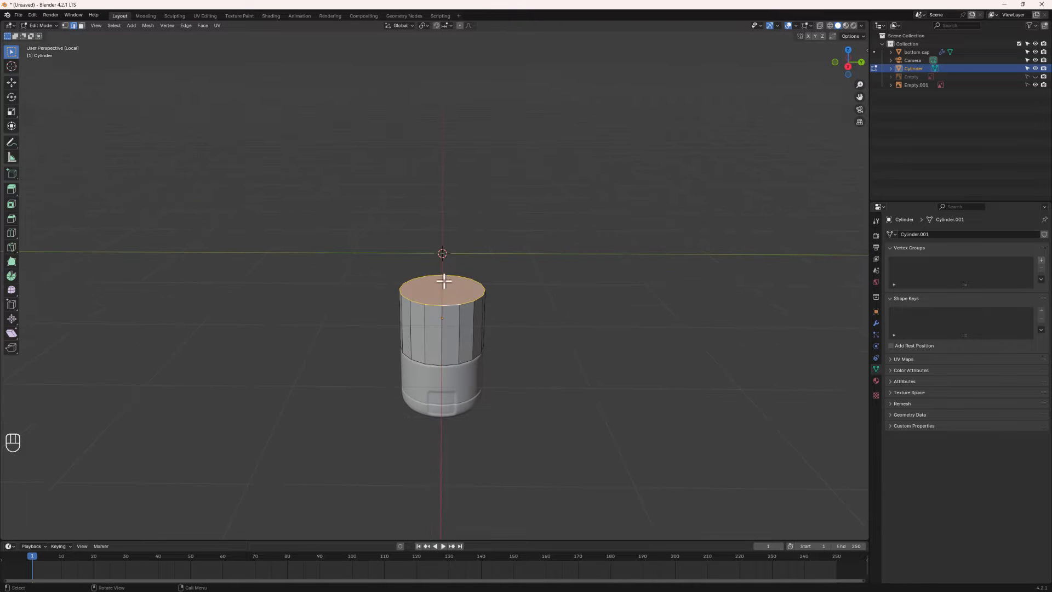
left_click(849, 67)
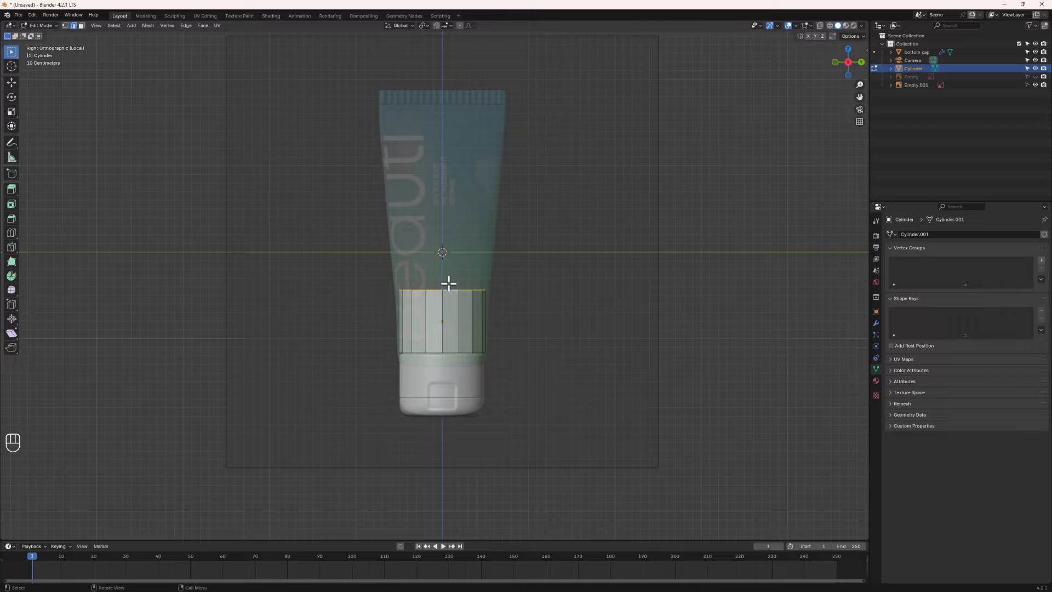
key("g")
key("z")
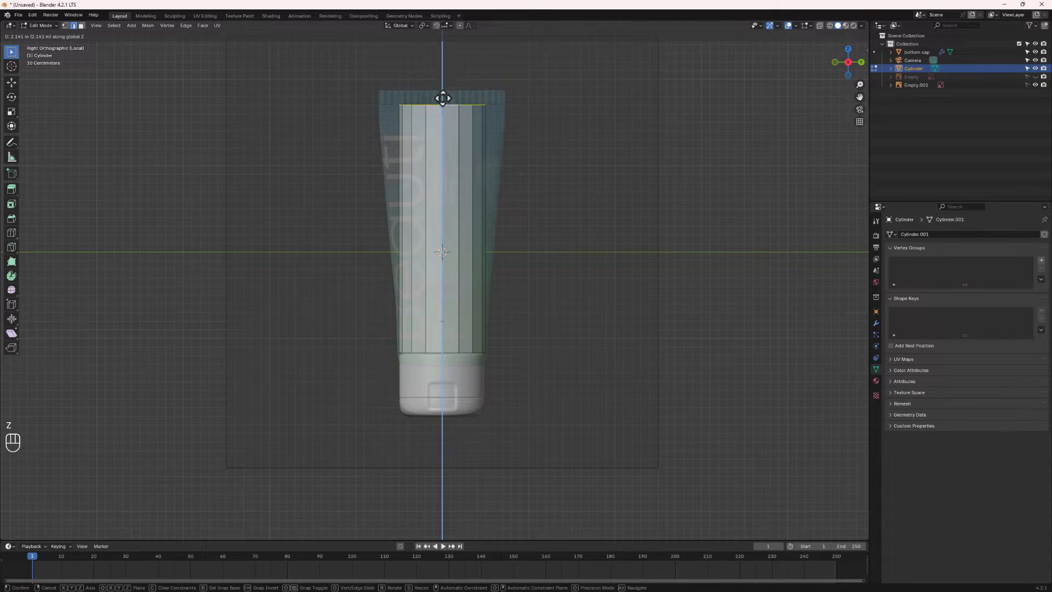
left_click(444, 98)
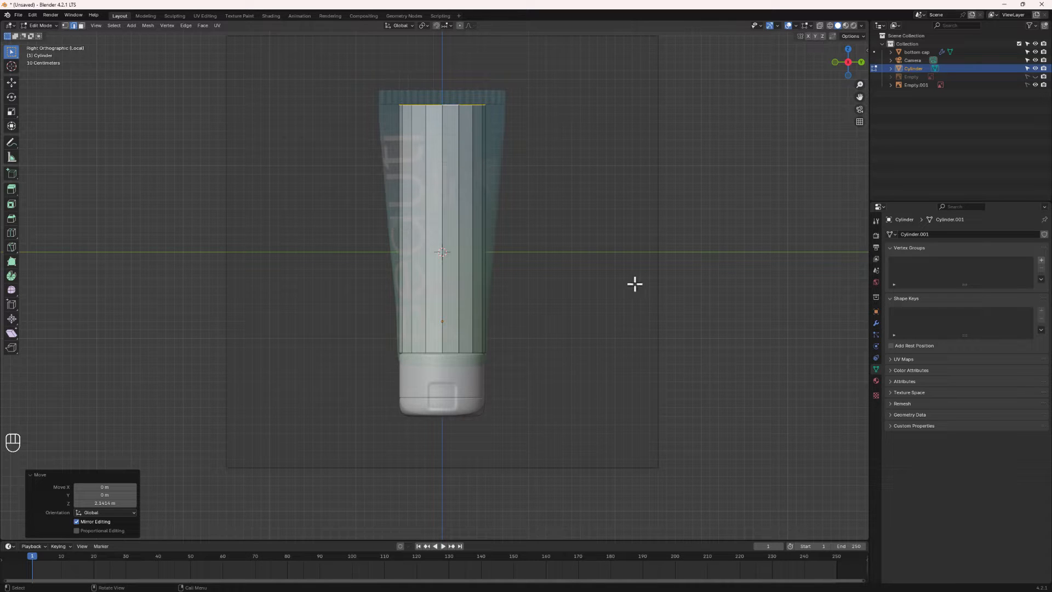
Step: Widen the cylinder's top face along Y by a factor of about 1.479 to match the reference tube's width
key("s")
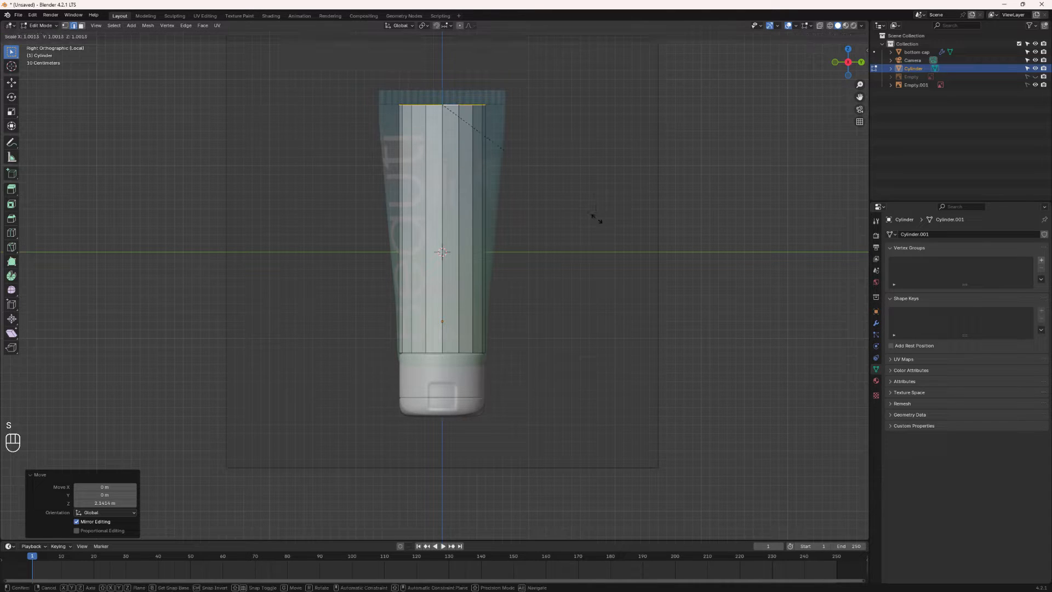
key("y")
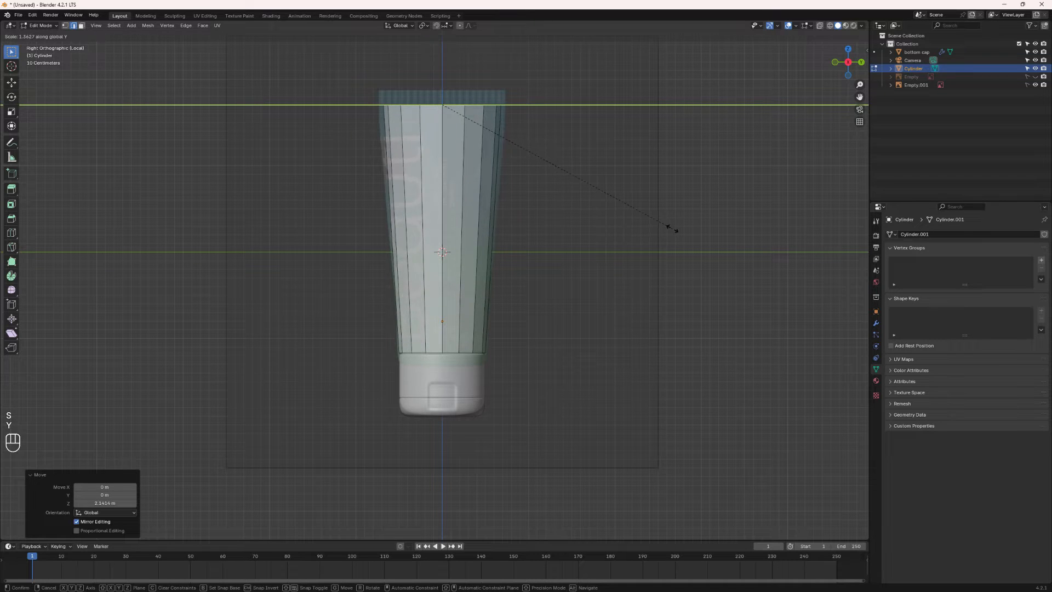
left_click(701, 218)
middle_click_drag(697, 223, 532, 270)
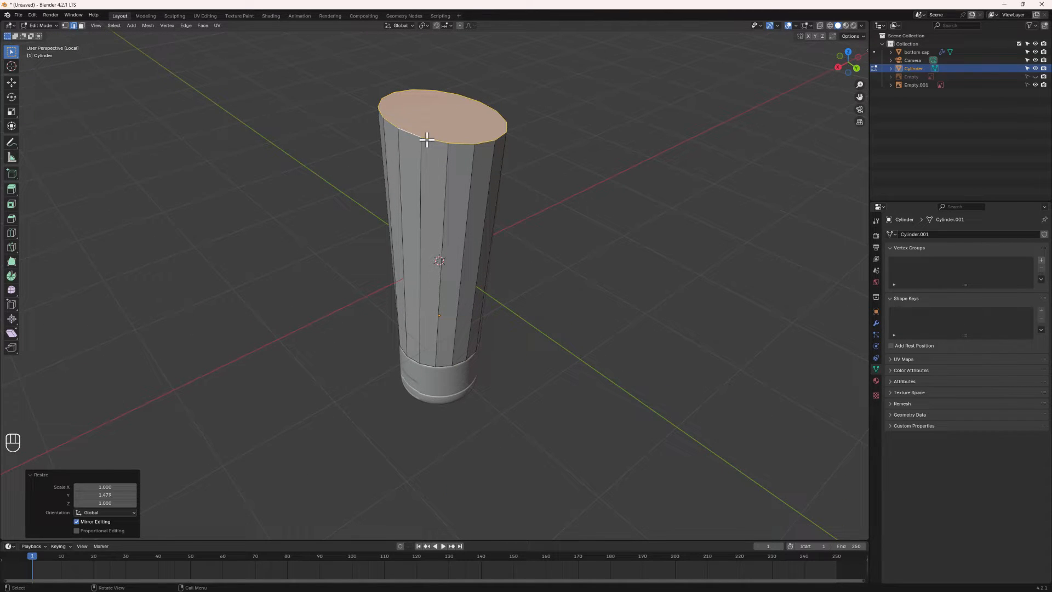
Step: Flatten the cylinder's top face along X by scaling it to about 0.041
middle_click_drag(426, 140, 416, 265)
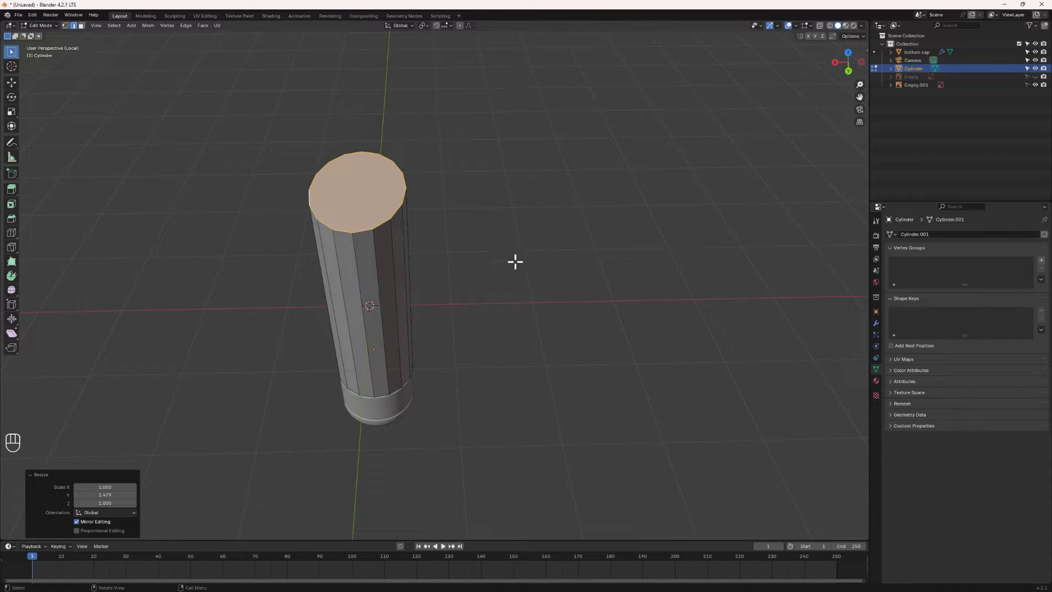
key("s")
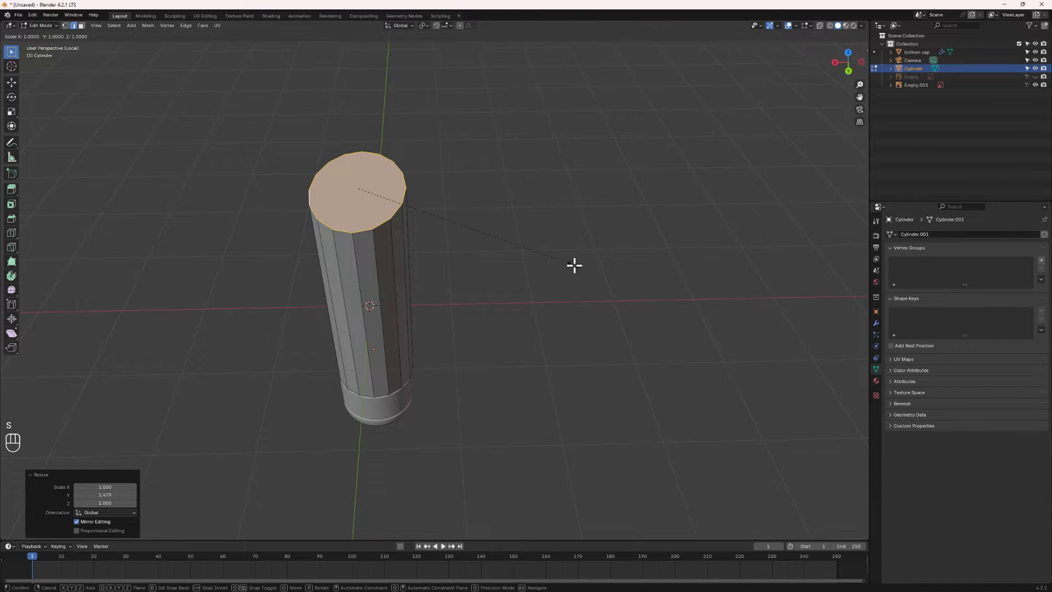
key("x")
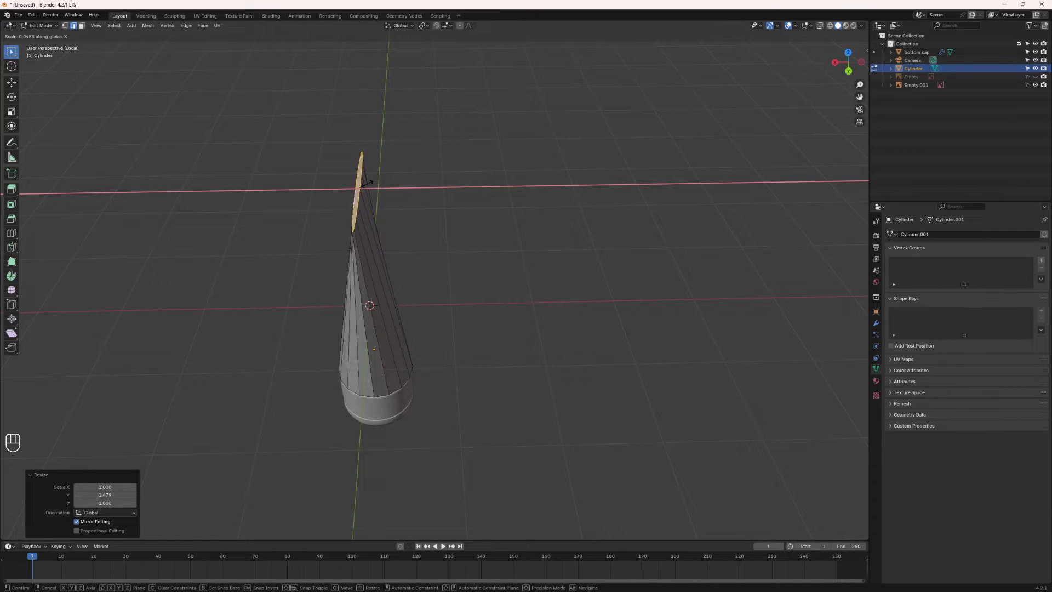
left_click(366, 185)
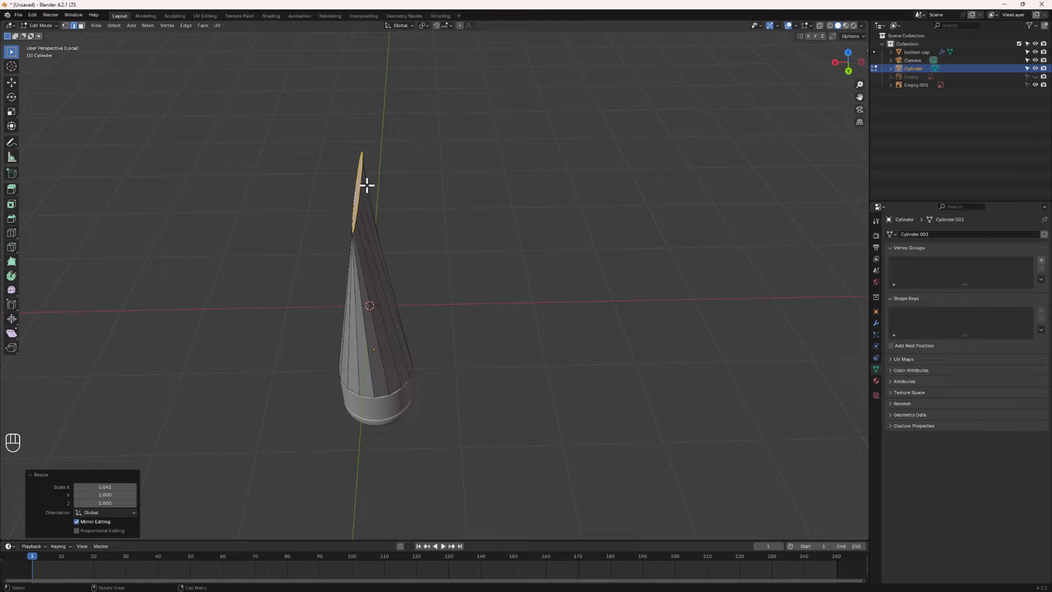
Step: Select the path of edges along one long side of the cylinder's flattened top face, between its narrow ends
middle_click_drag(396, 225, 369, 289)
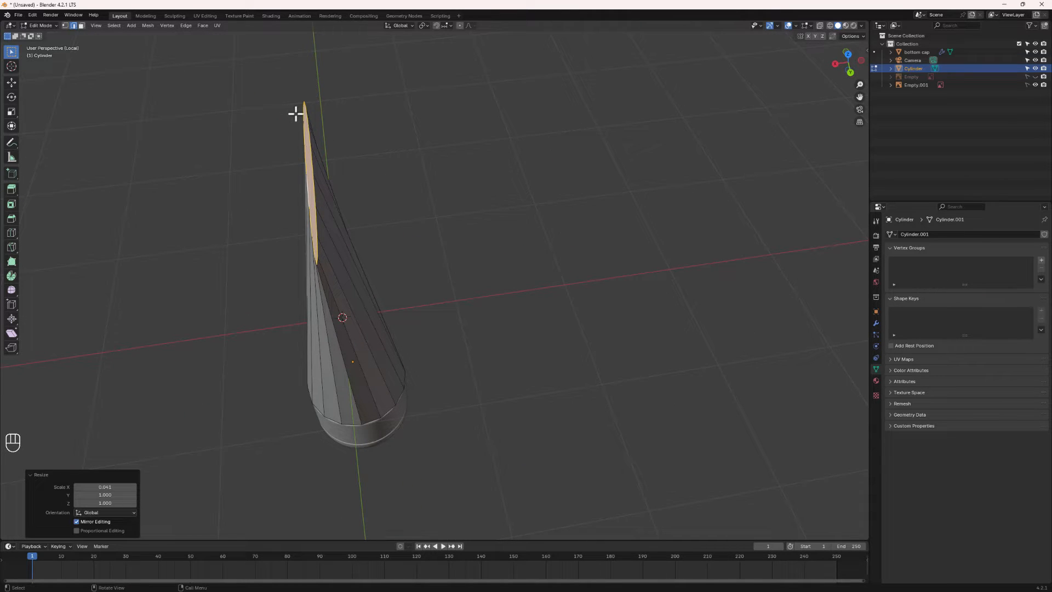
middle_click_drag(324, 352, 378, 299)
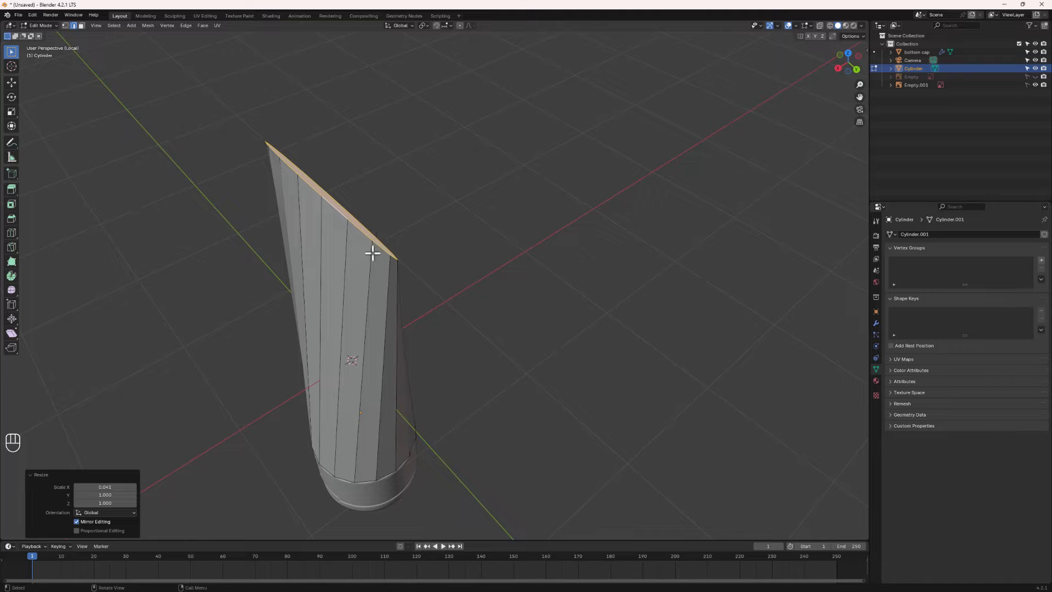
key("alt+a")
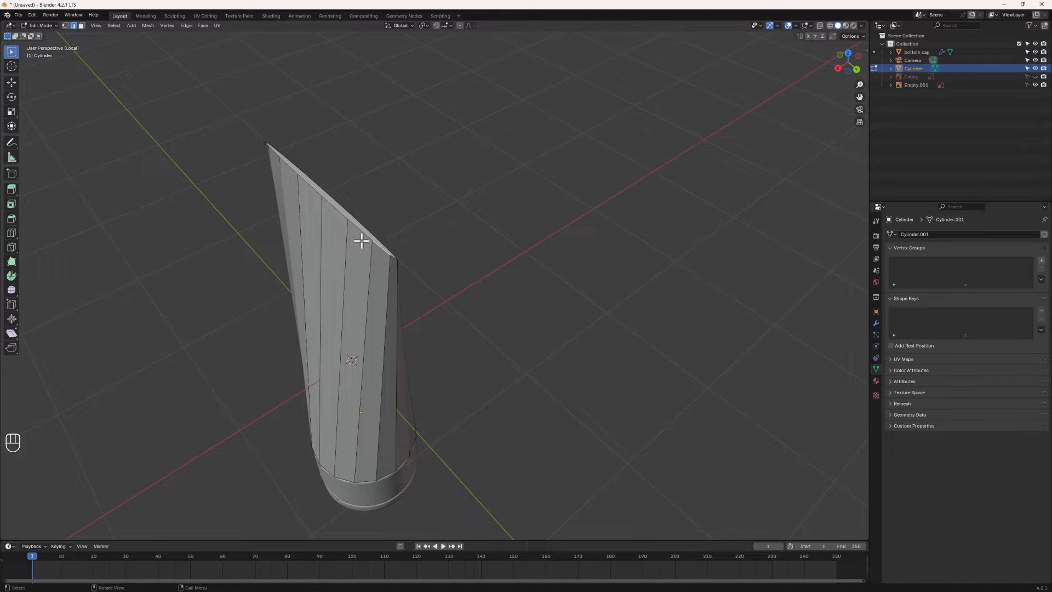
left_click(272, 152, "ctrl+shift")
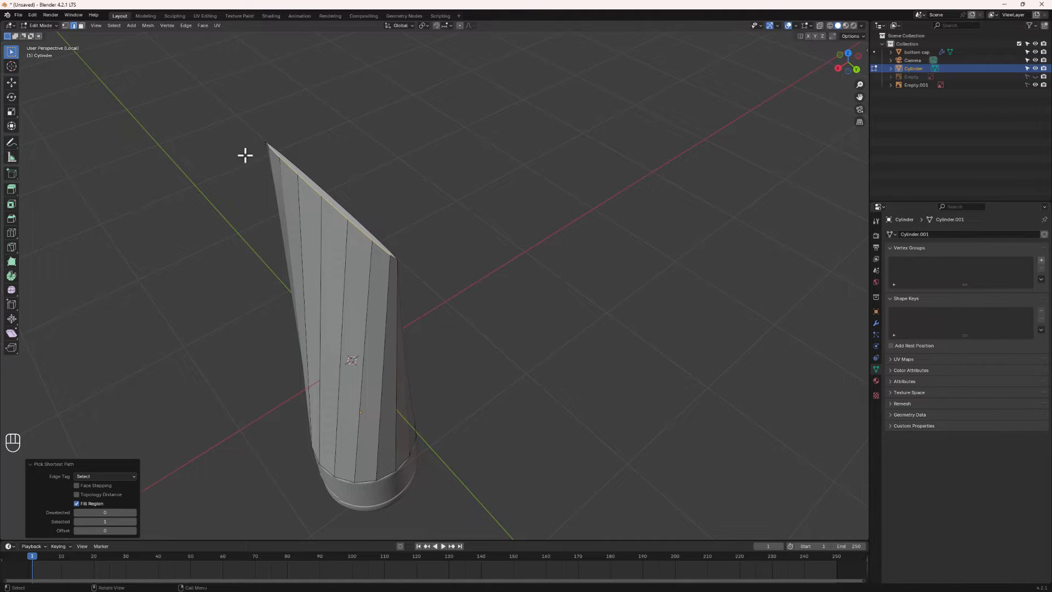
middle_click_drag(286, 176, 361, 268)
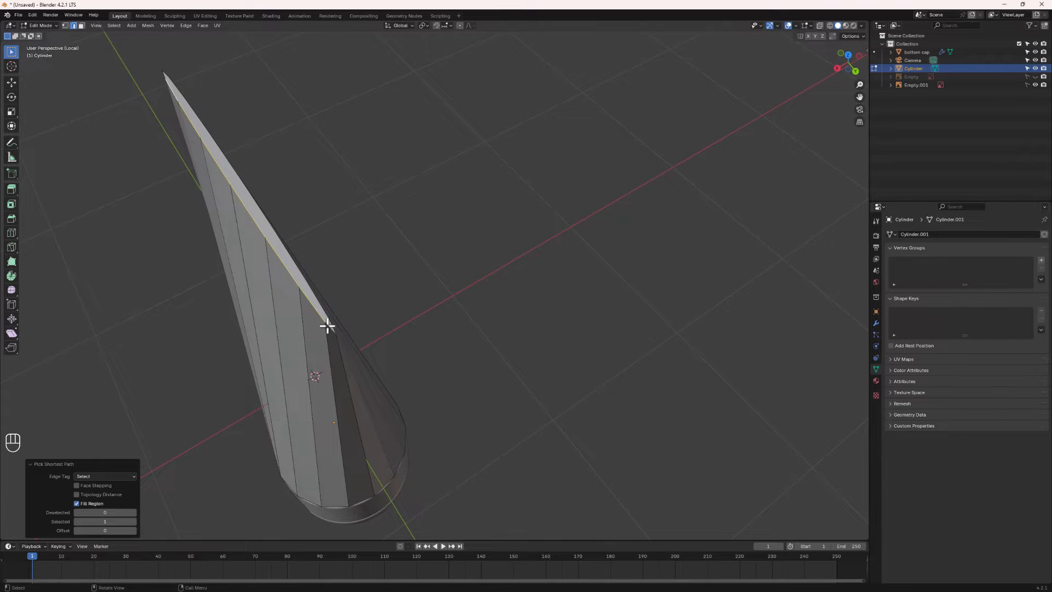
middle_click_drag(301, 327, 279, 314)
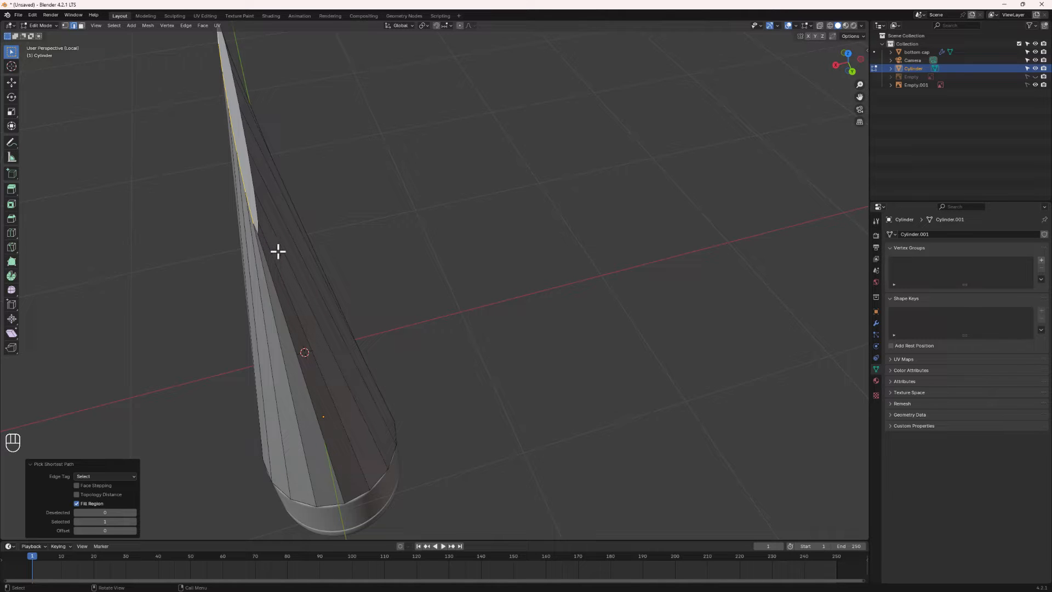
Step: Try to straighten the selected top edges by scaling them to 0 along X
key("s")
key("x")
key("0")
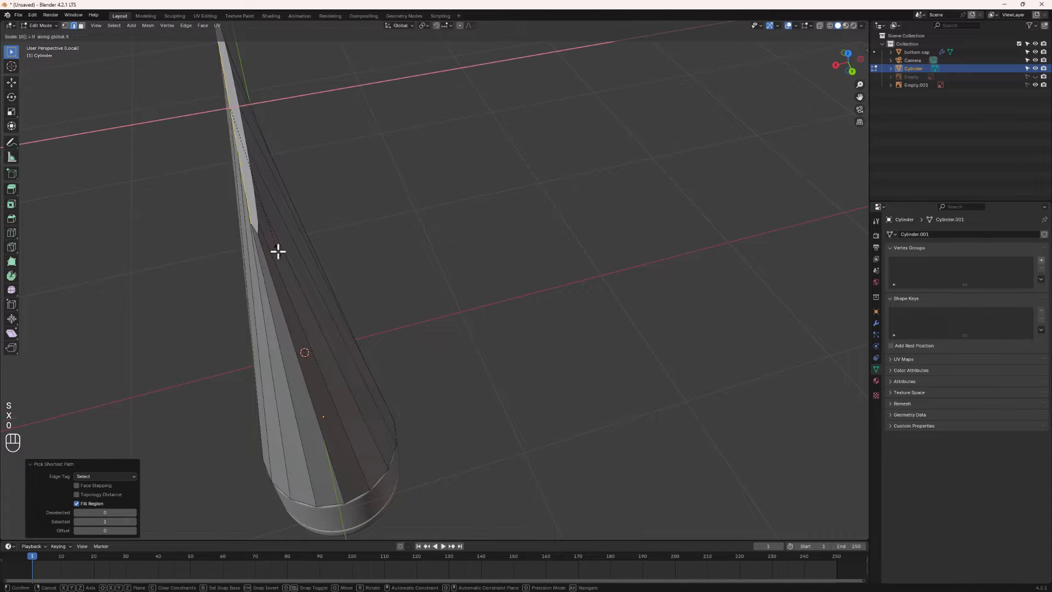
left_click(278, 252)
middle_click_drag(216, 148, 287, 177)
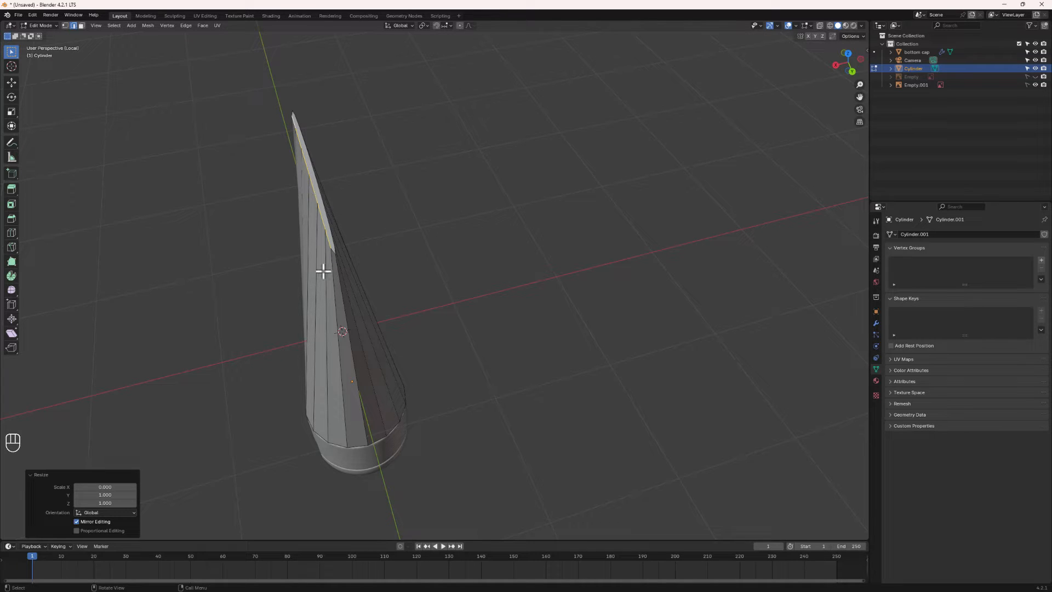
key("ctrl")
key("ctrl+z")
Step: Add the path of edges along the opposite long side of the flattened top face to the selection
middle_click_drag(330, 228, 321, 272)
key("shift")
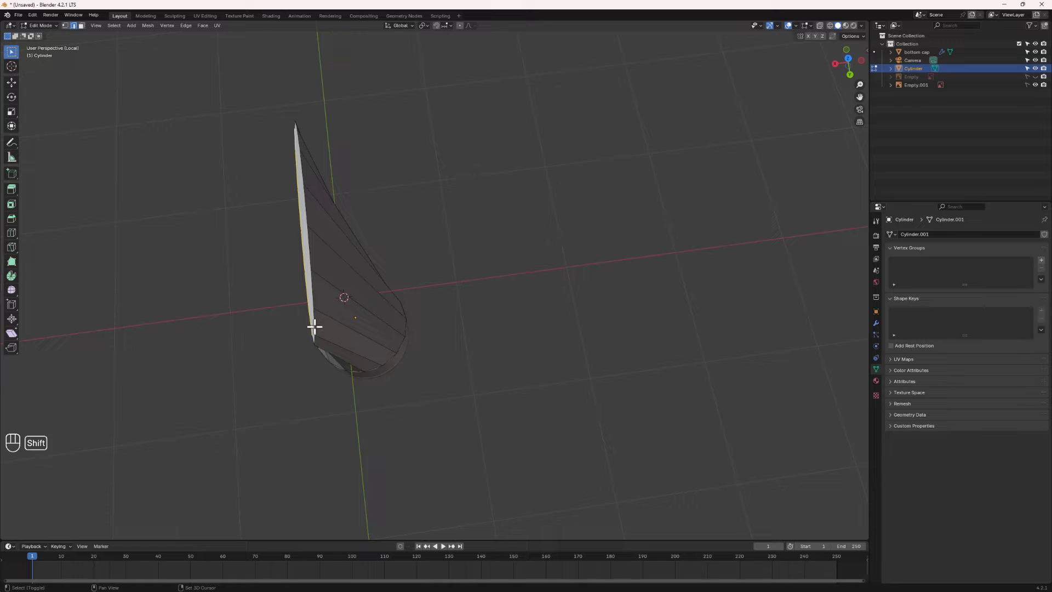
key("ctrl+shift")
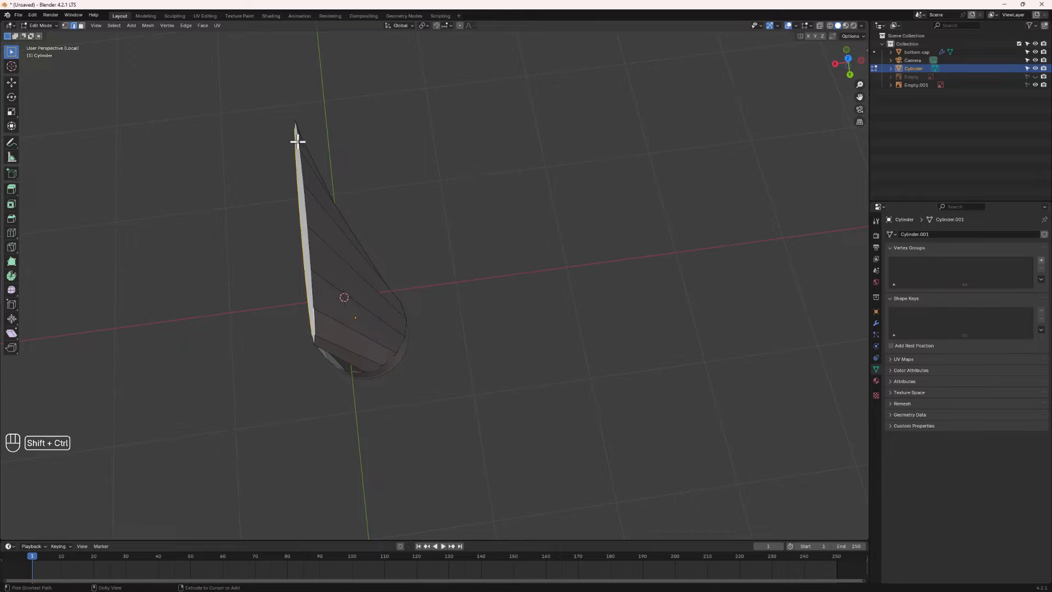
left_click(299, 142, "ctrl+shift")
middle_click_drag(313, 192, 290, 228)
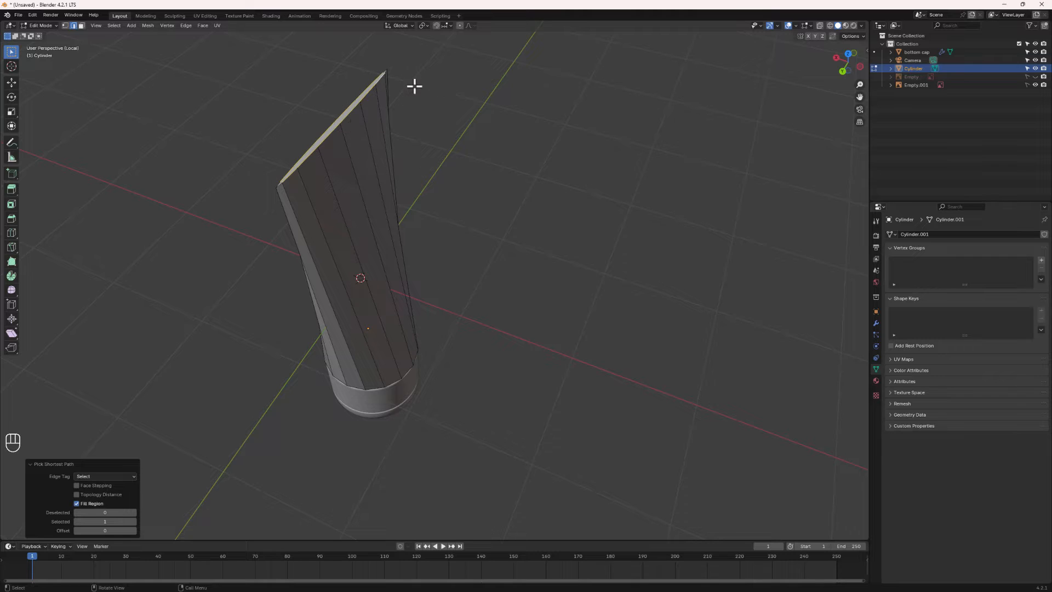
key("ctrl+e")
mouse_move(397, 72)
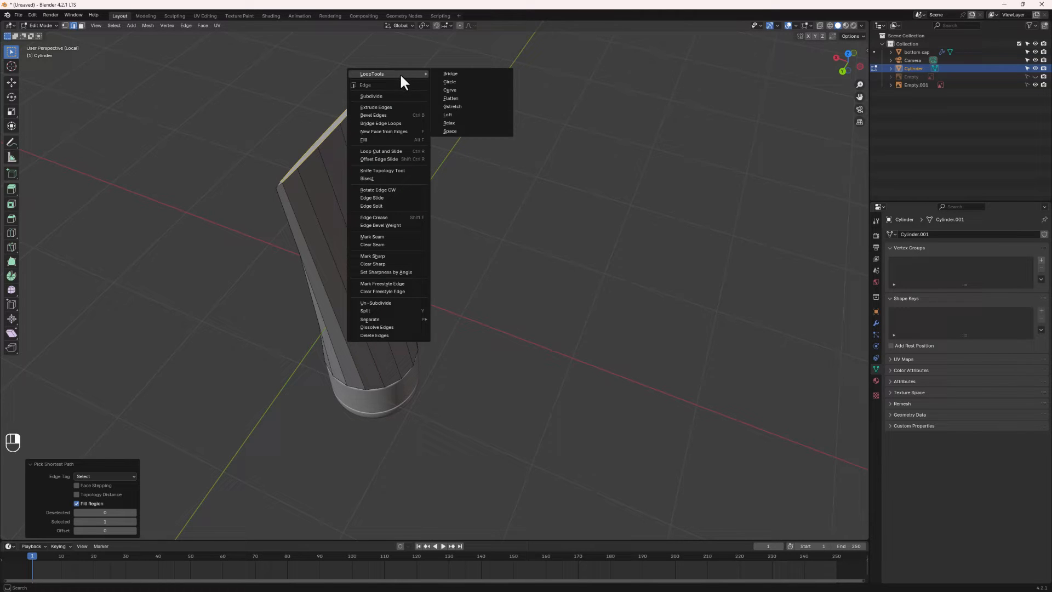
left_click(464, 106)
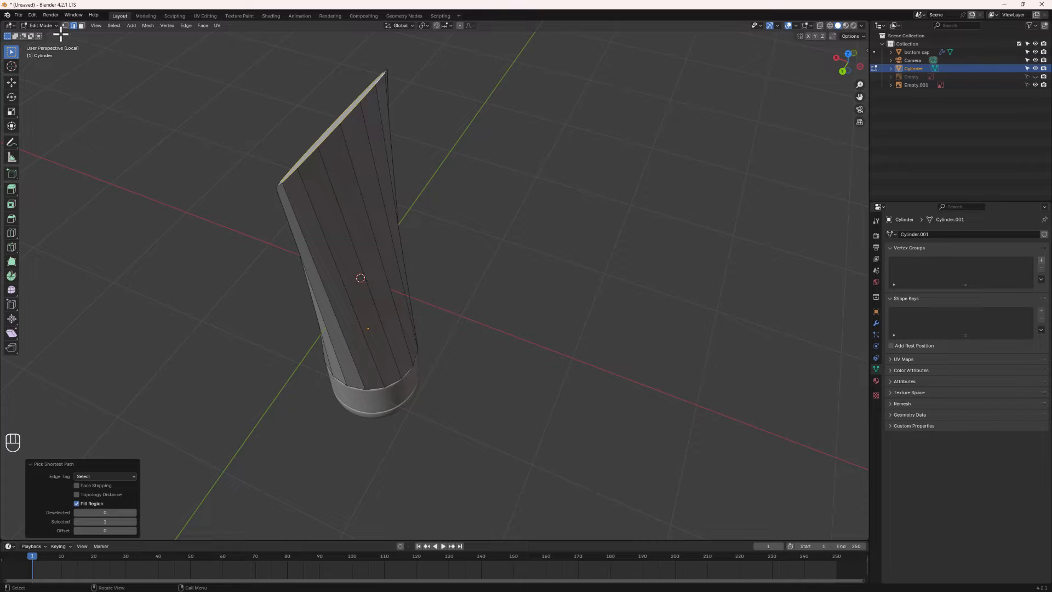
Step: Look up the LoopTools add-on in the add-on preferences to check that it is enabled
left_click(31, 14)
left_click(47, 121)
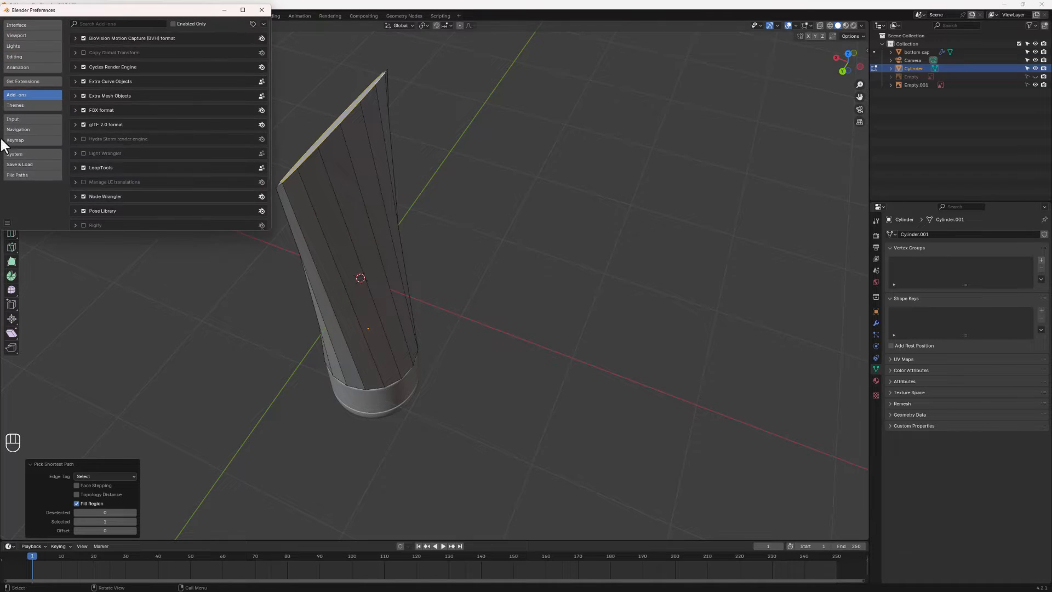
left_click(106, 24)
type("loo")
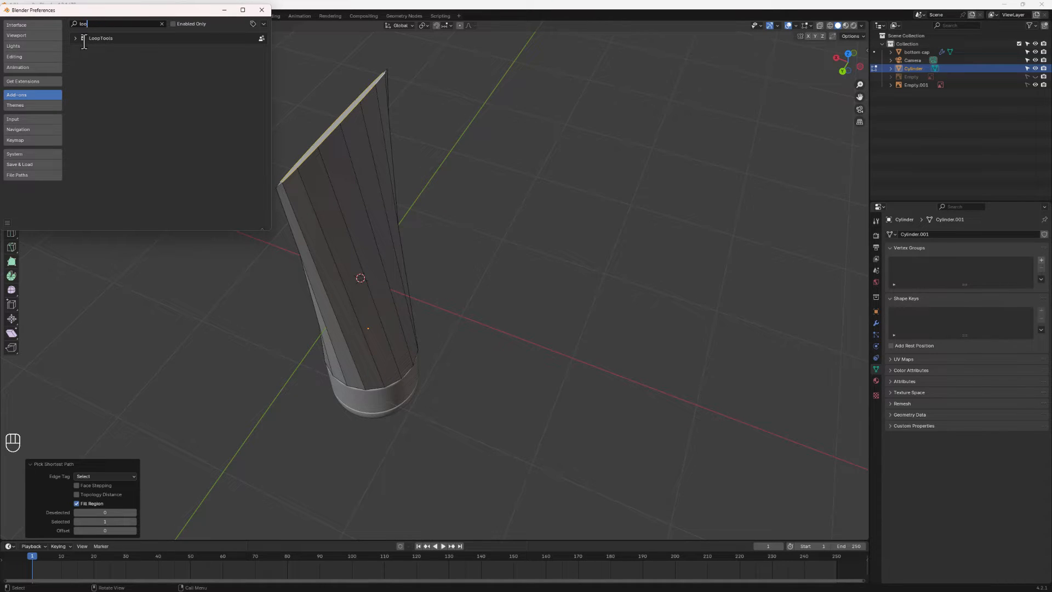
left_click(262, 10)
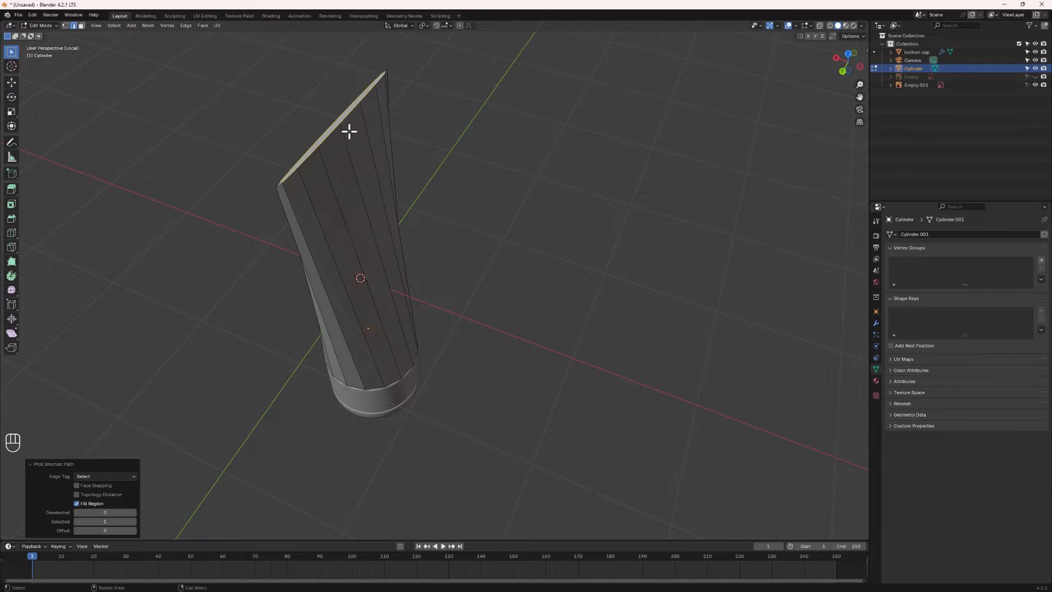
Step: Straighten and evenly space both selected edge rows with LoopTools Gstretch, using the Spread evenly method
right_click(359, 116)
mouse_move(361, 104)
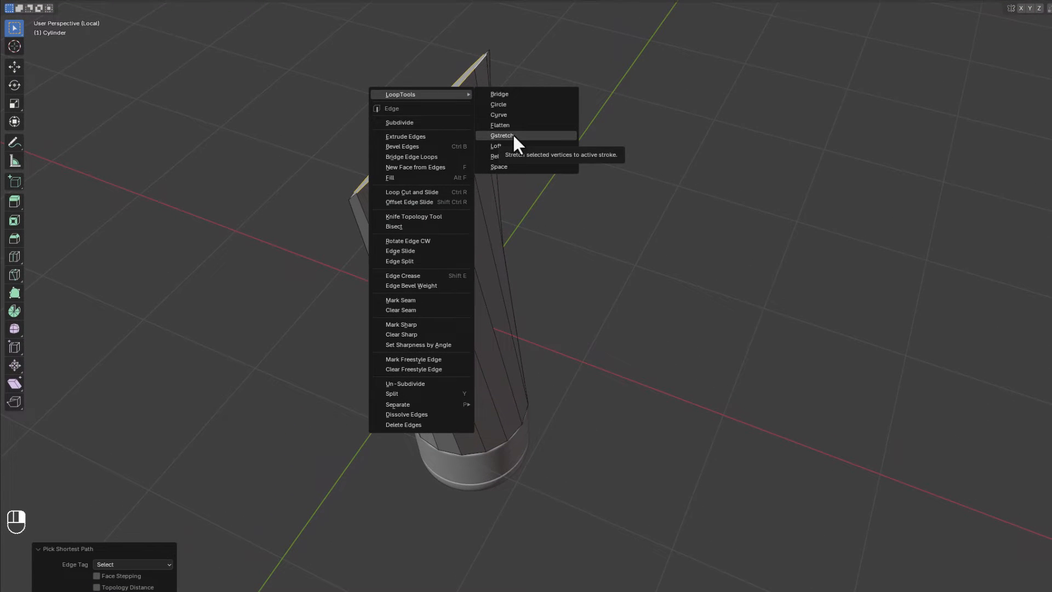
left_click(513, 136)
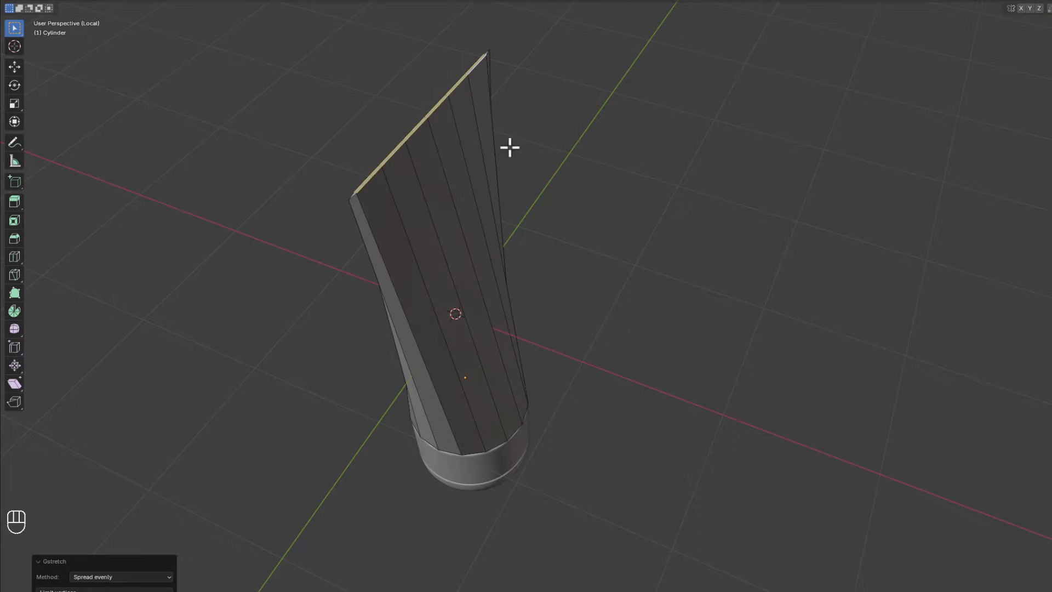
middle_click_drag(509, 145, 548, 222)
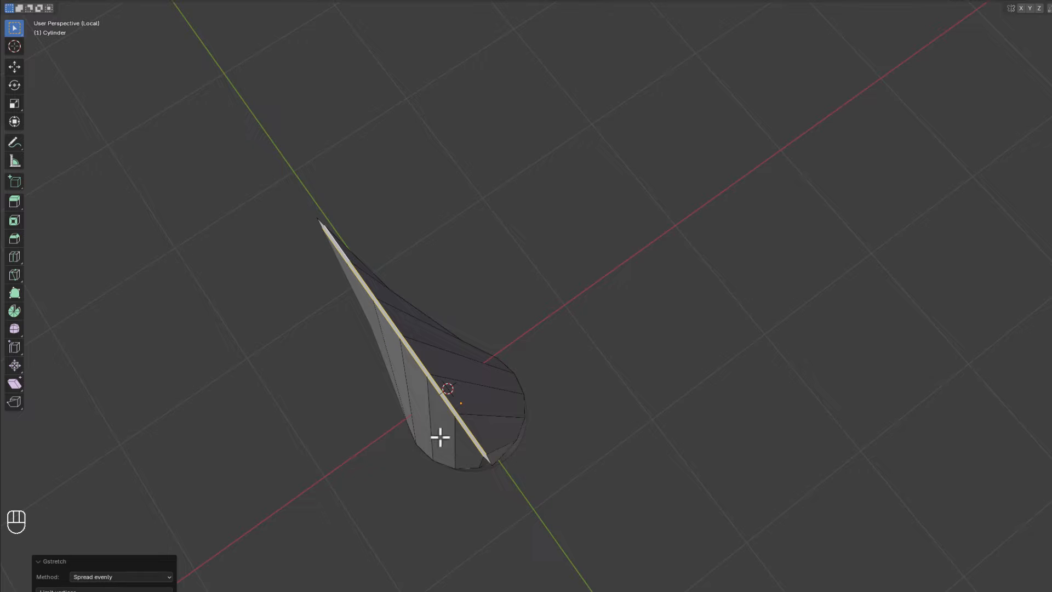
middle_click_drag(498, 481, 535, 399)
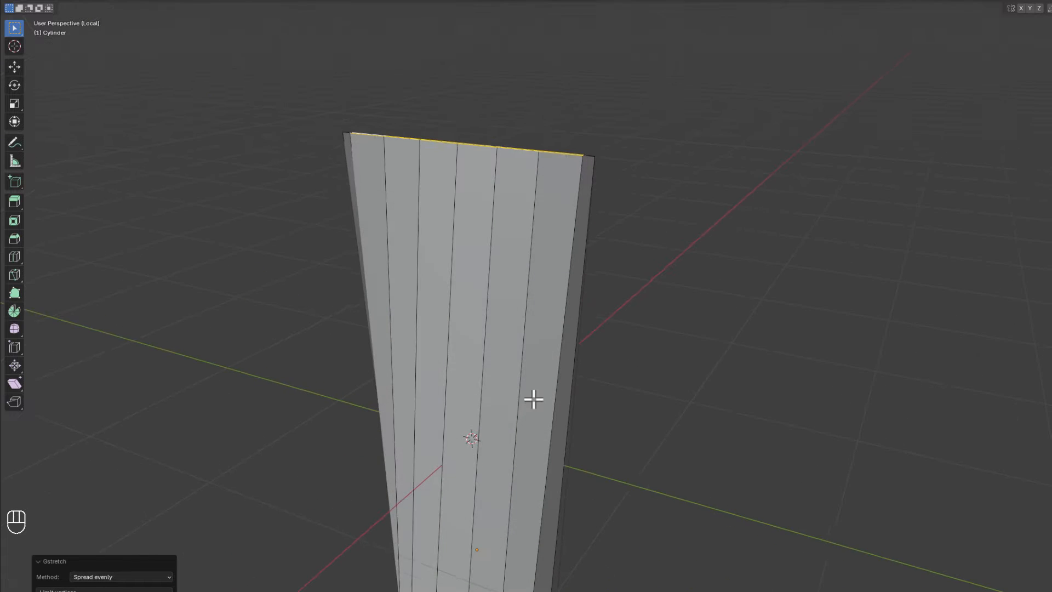
middle_click_drag(486, 204, 429, 285)
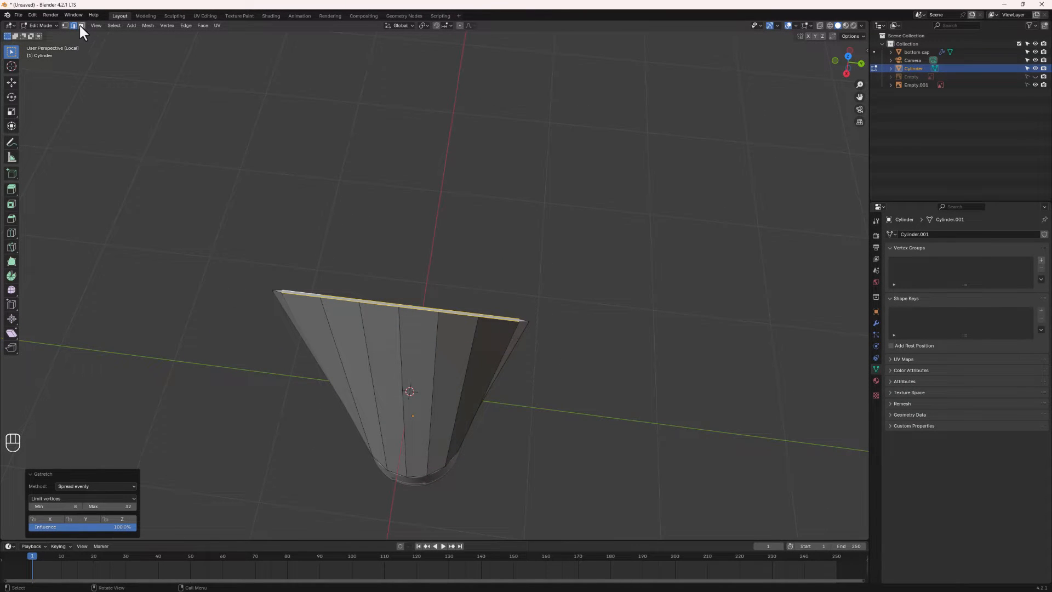
Step: Select the flattened top face in face mode and extrude it up about 0.16 m to form the crimp
left_click(82, 25)
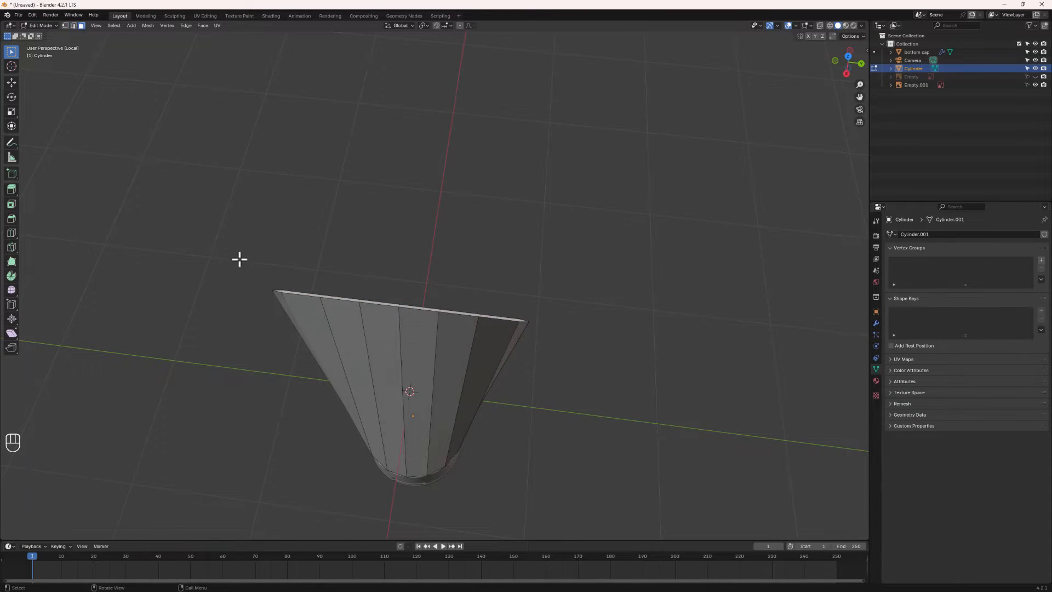
left_click(281, 290)
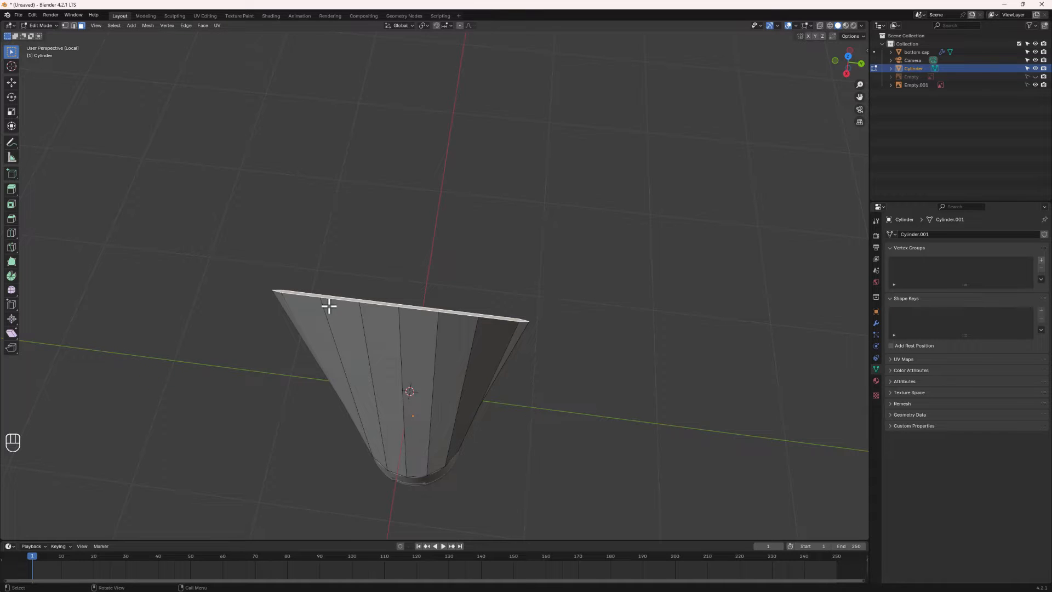
middle_click_drag(329, 305, 350, 253)
middle_click_drag(467, 296, 490, 288)
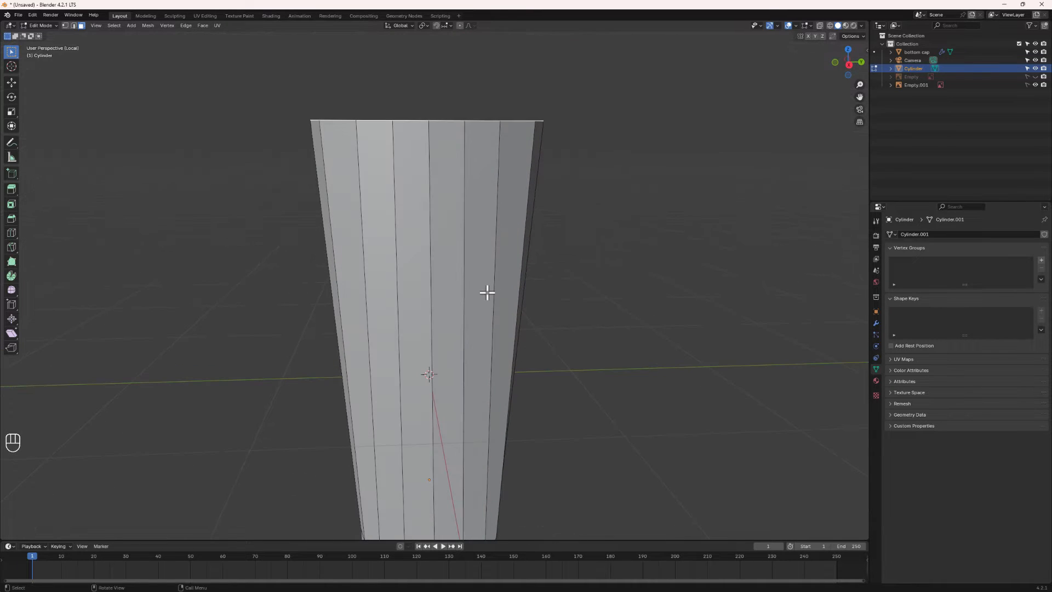
key("e")
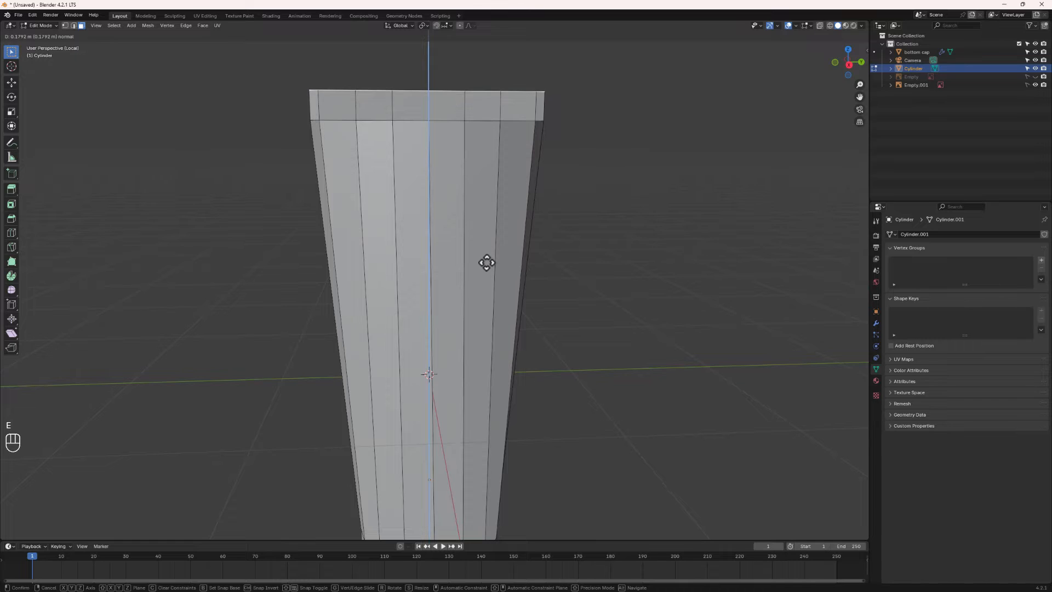
left_click(486, 265)
middle_click_drag(498, 170, 447, 186)
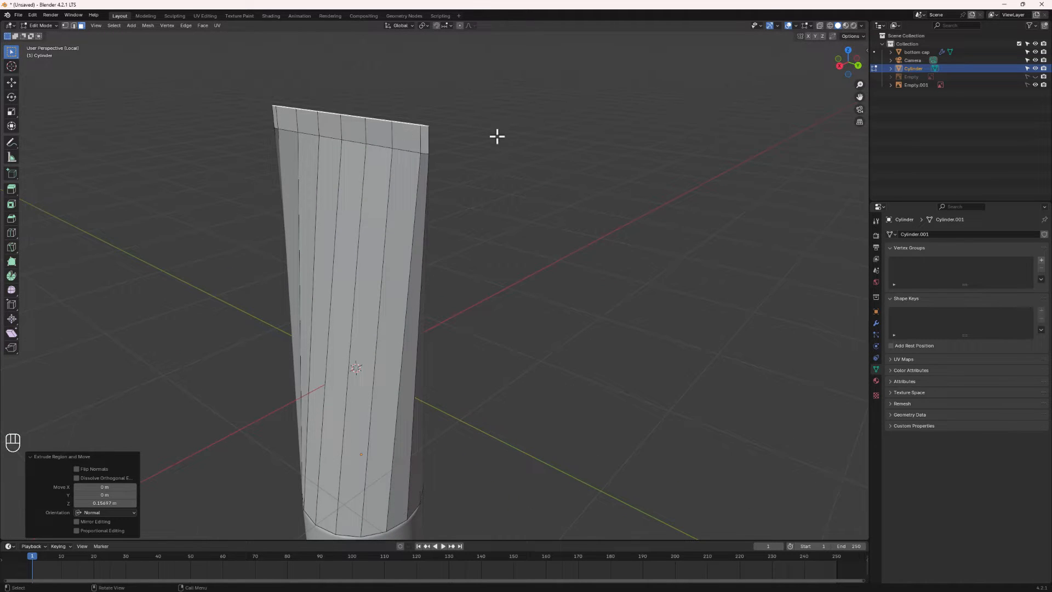
middle_click_drag(497, 137, 439, 164)
middle_click_drag(429, 207, 374, 178)
middle_click_drag(365, 181, 445, 170)
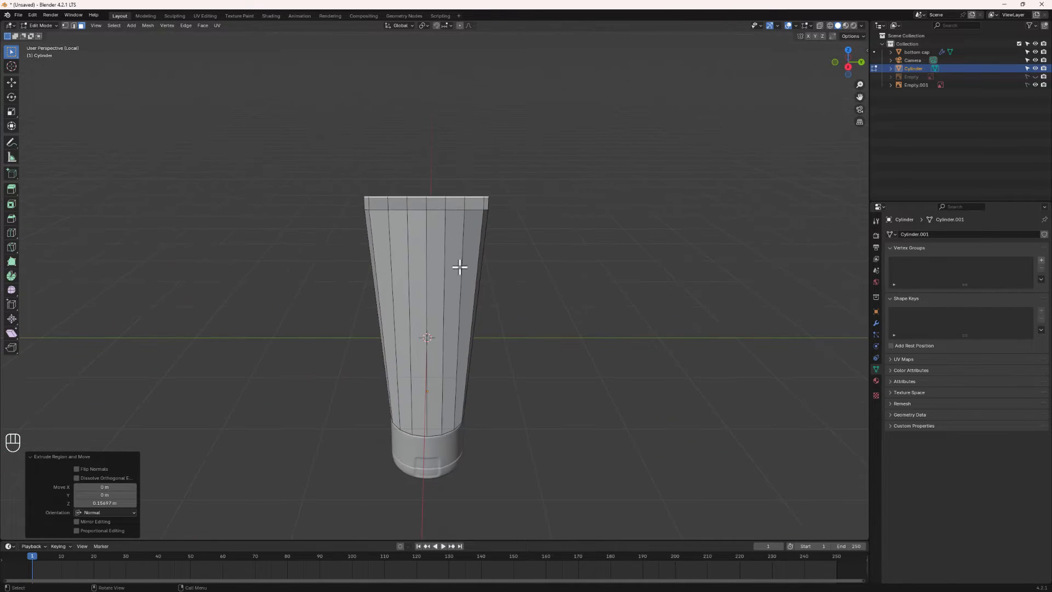
middle_click_drag(460, 267, 387, 236)
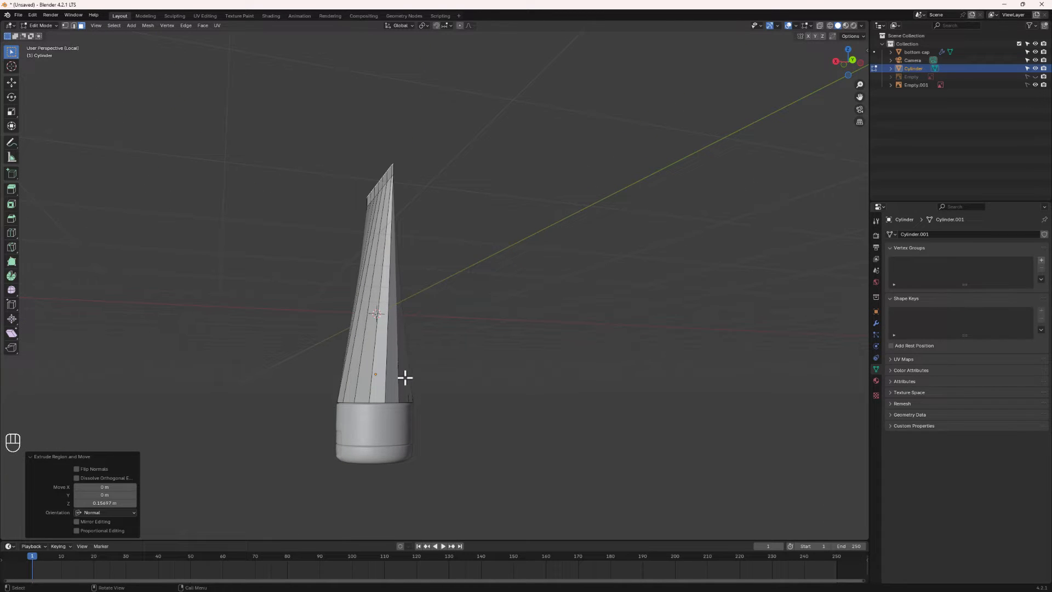
Step: Return to Object Mode and isolate only the tube body in local view, without the bottom cap
middle_click_drag(389, 390, 383, 353)
key("Tab")
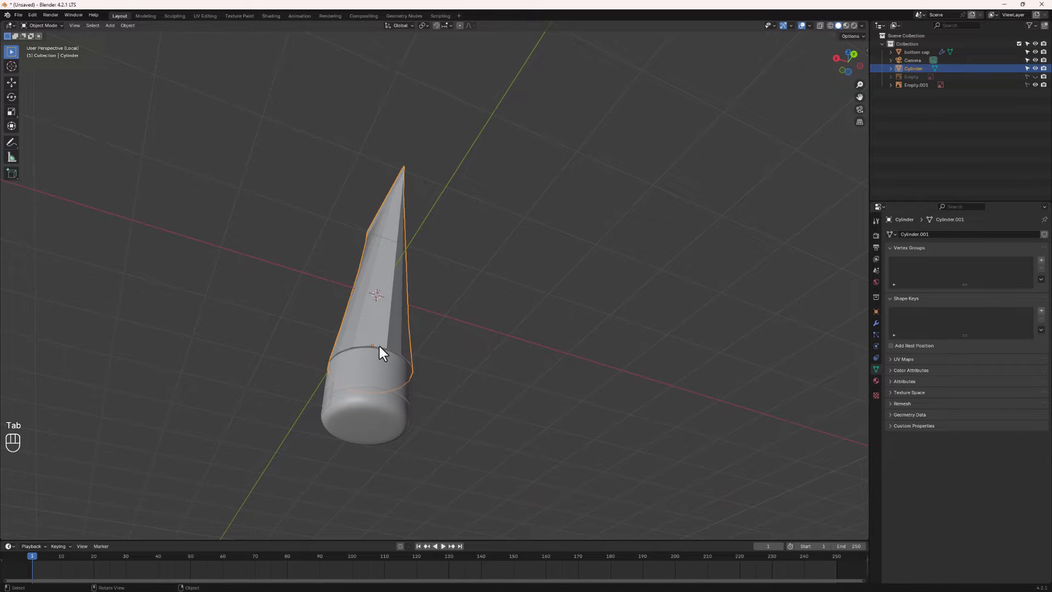
key("slash")
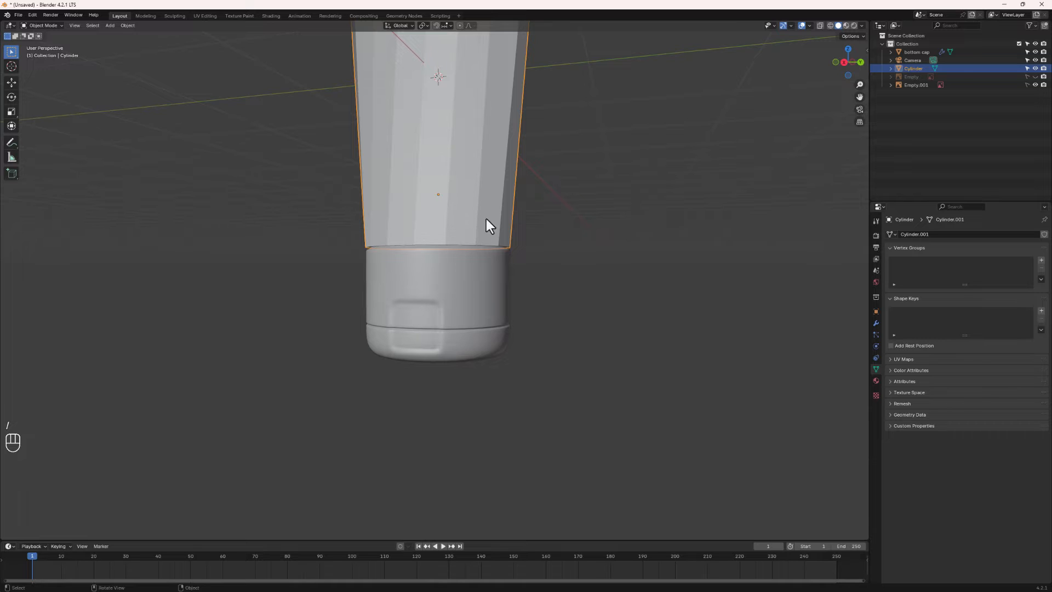
middle_click_drag(488, 229, 411, 387, "shift")
key("slash")
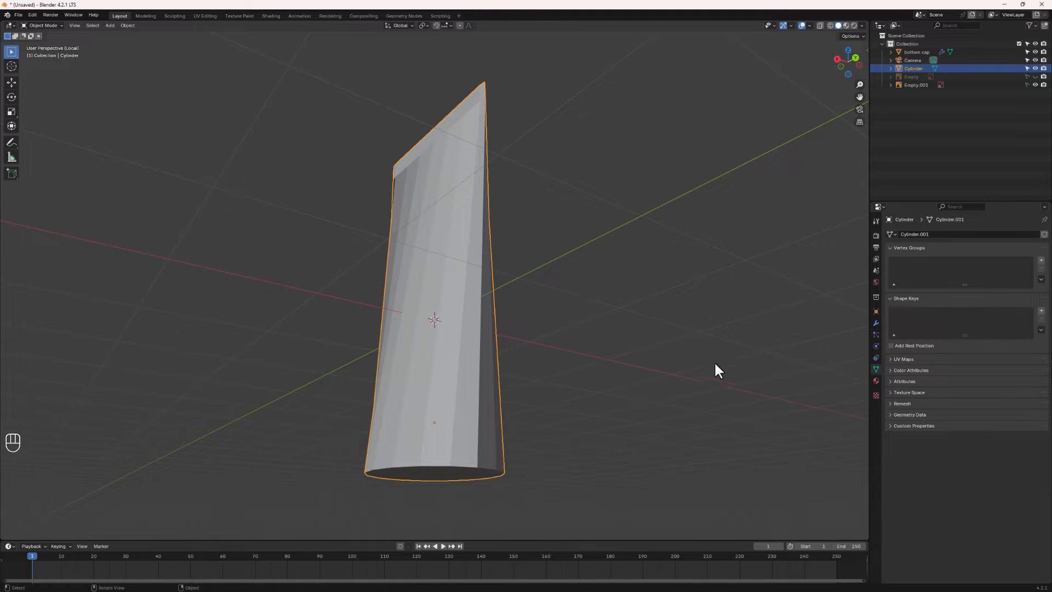
middle_click_drag(488, 324, 519, 214)
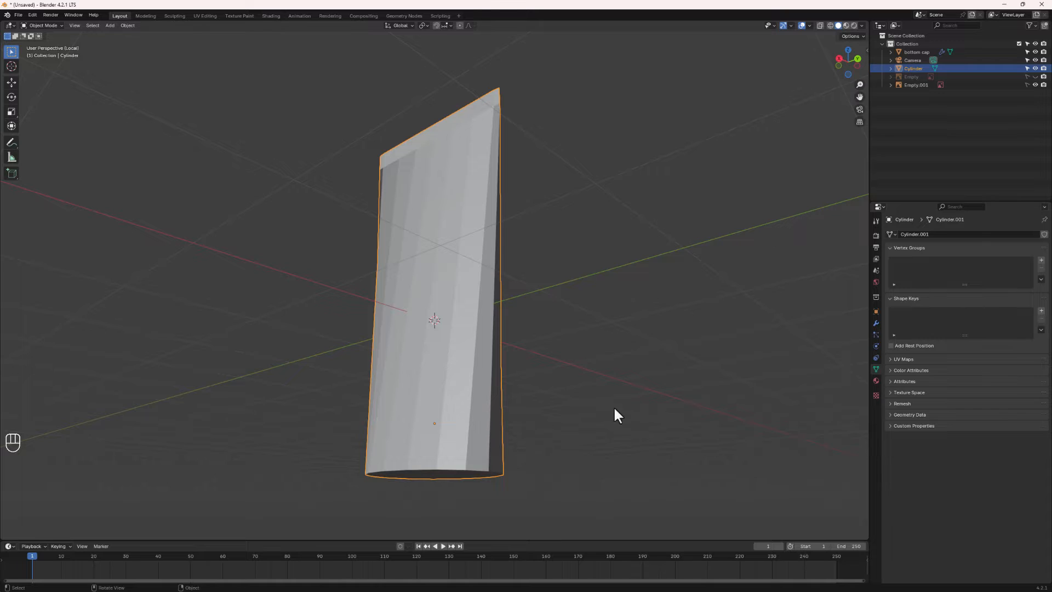
middle_click_drag(469, 309, 471, 310)
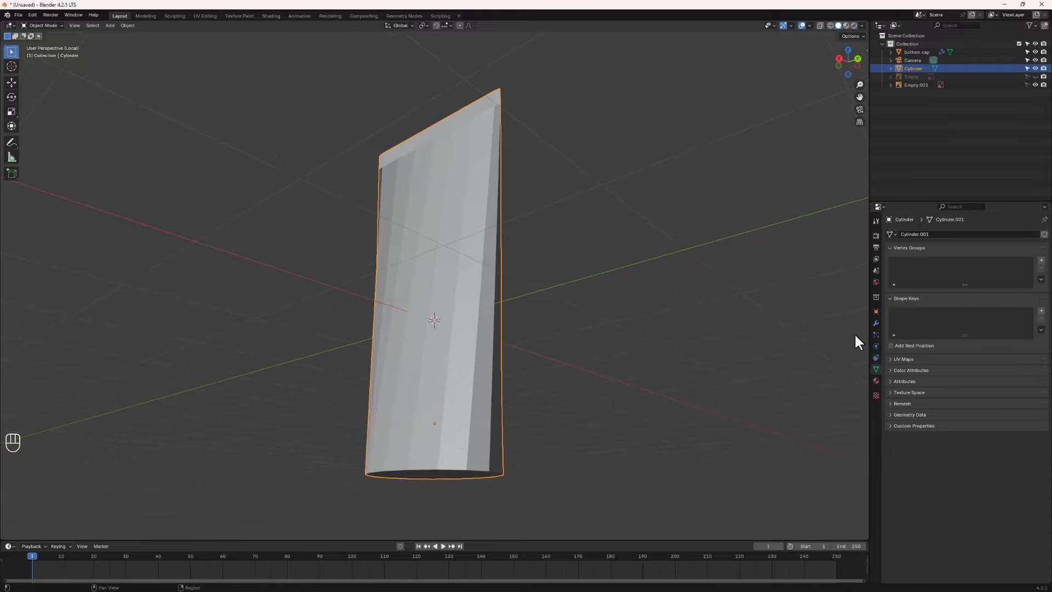
Step: Add a Subdivision Surface modifier to the tube body
left_click(876, 323)
left_click(926, 236)
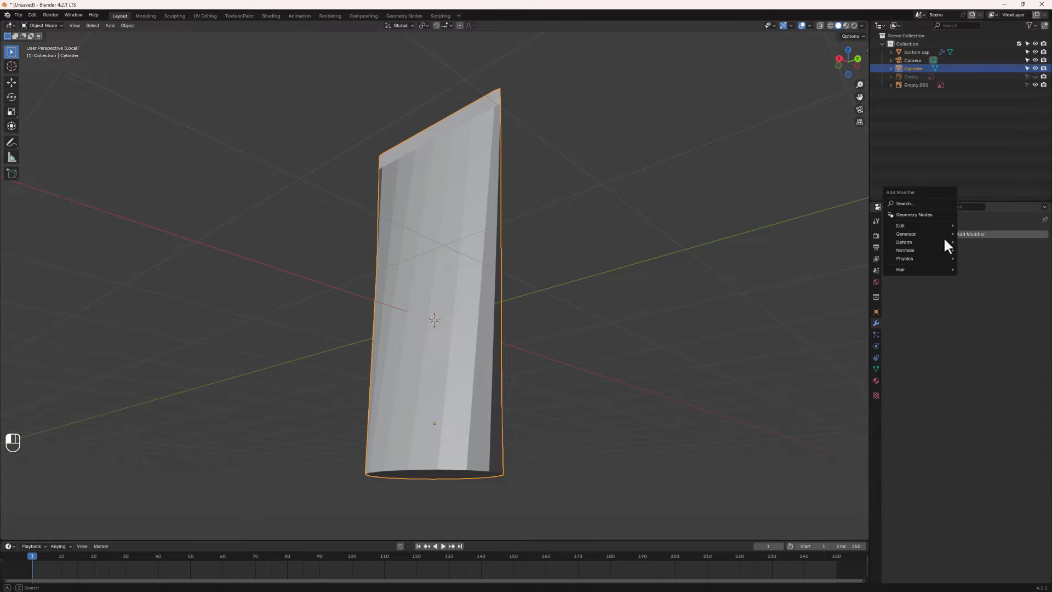
mouse_move(919, 250)
mouse_move(940, 234)
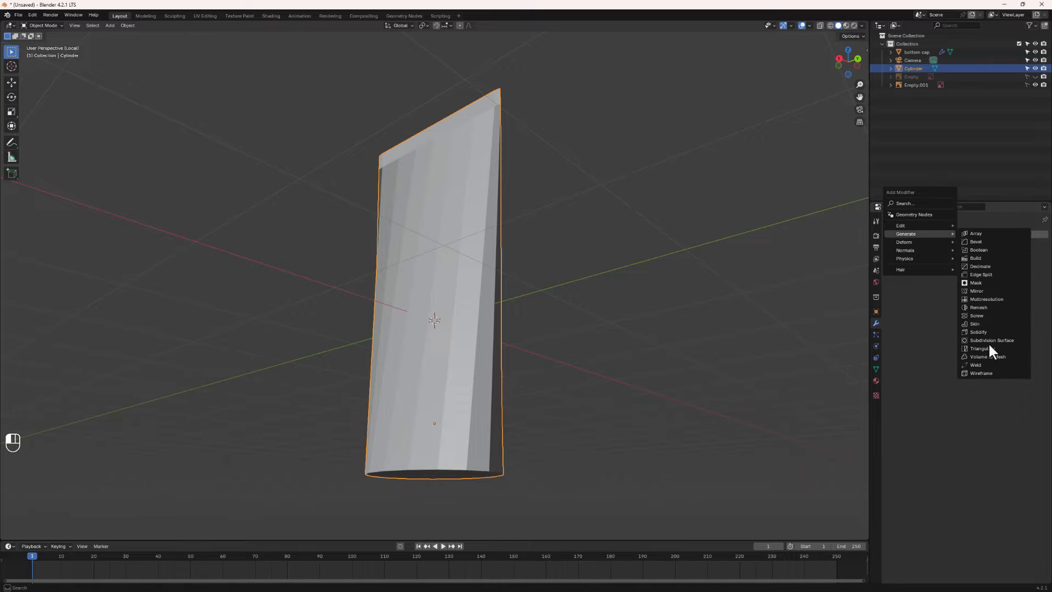
left_click(1005, 339)
middle_click_drag(485, 359, 495, 382)
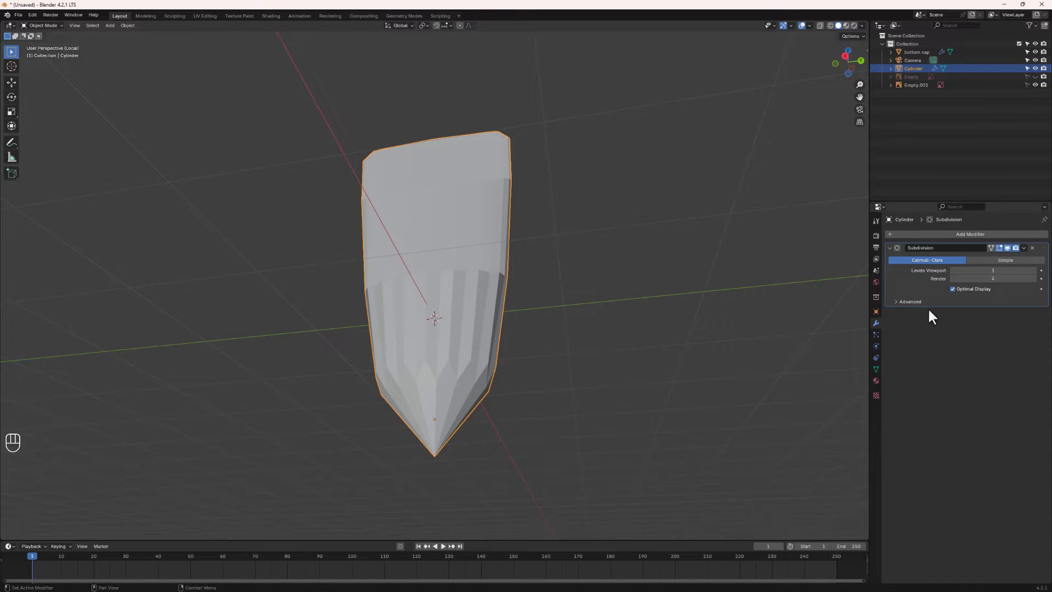
Step: Turn off the Subdivision modifier's display in Edit Mode and compare the tube body in Object Mode and Edit Mode
key("Tab")
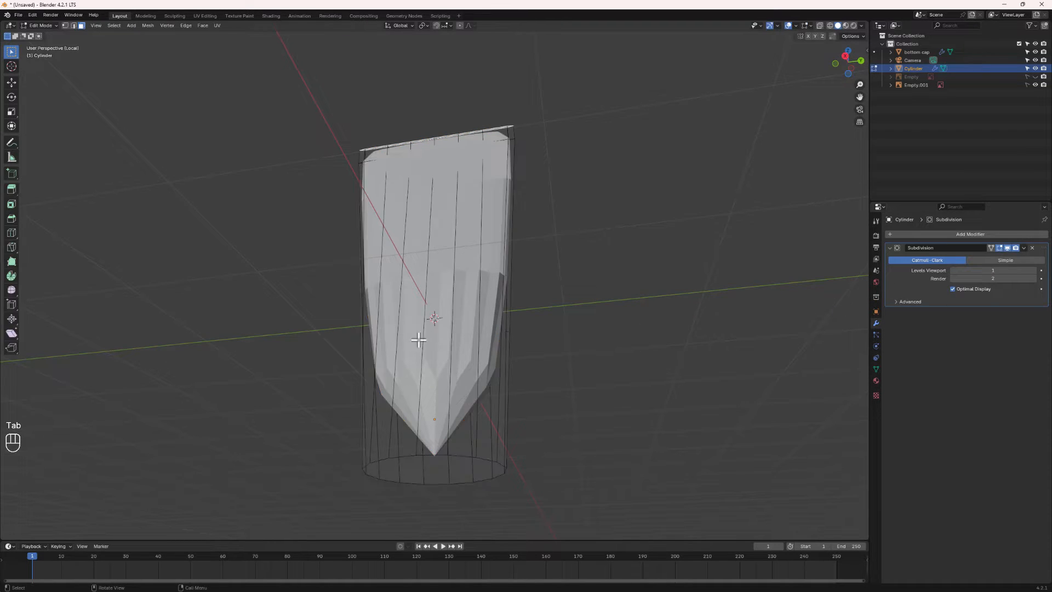
middle_click_drag(423, 341, 432, 399)
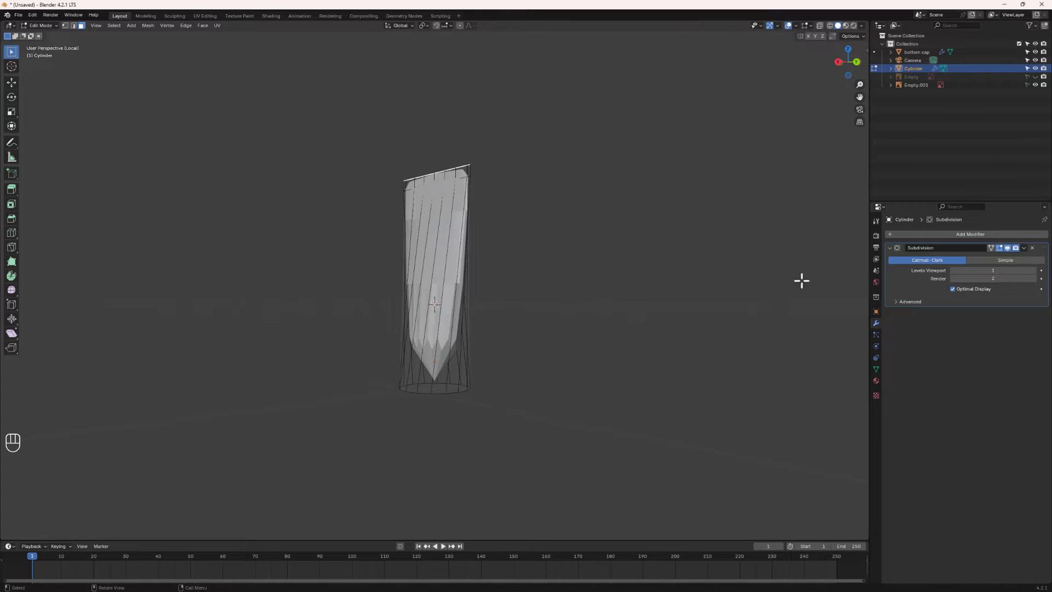
left_click(999, 248)
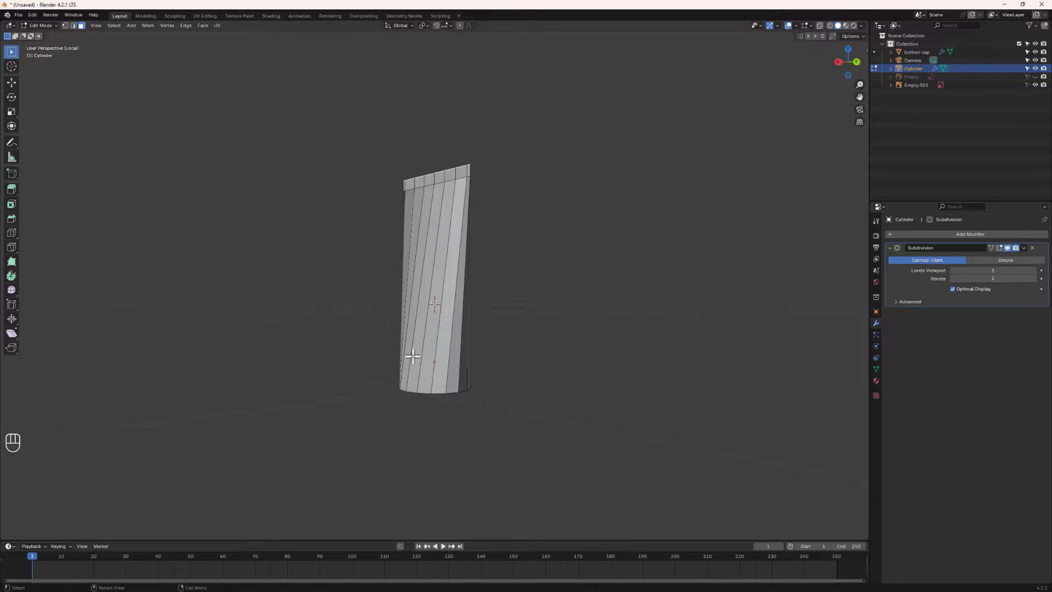
middle_click_drag(463, 398, 469, 379)
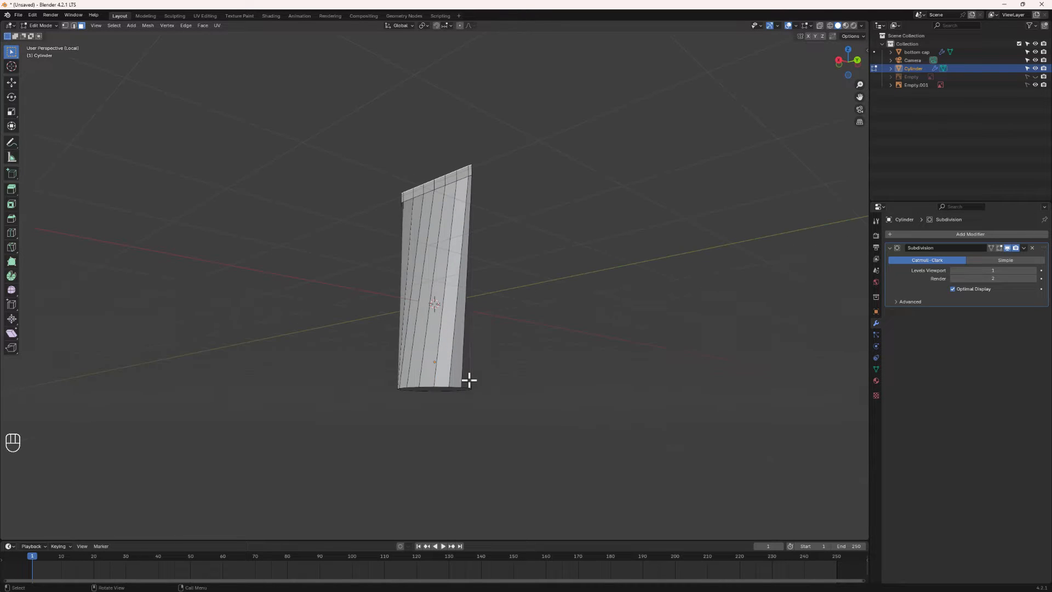
key("Tab")
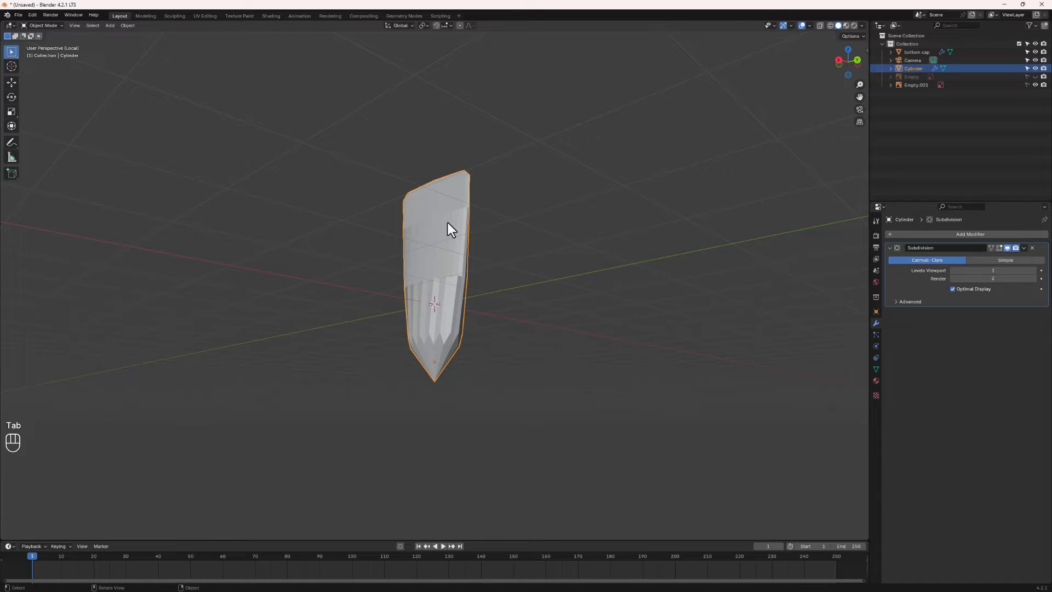
key("Tab")
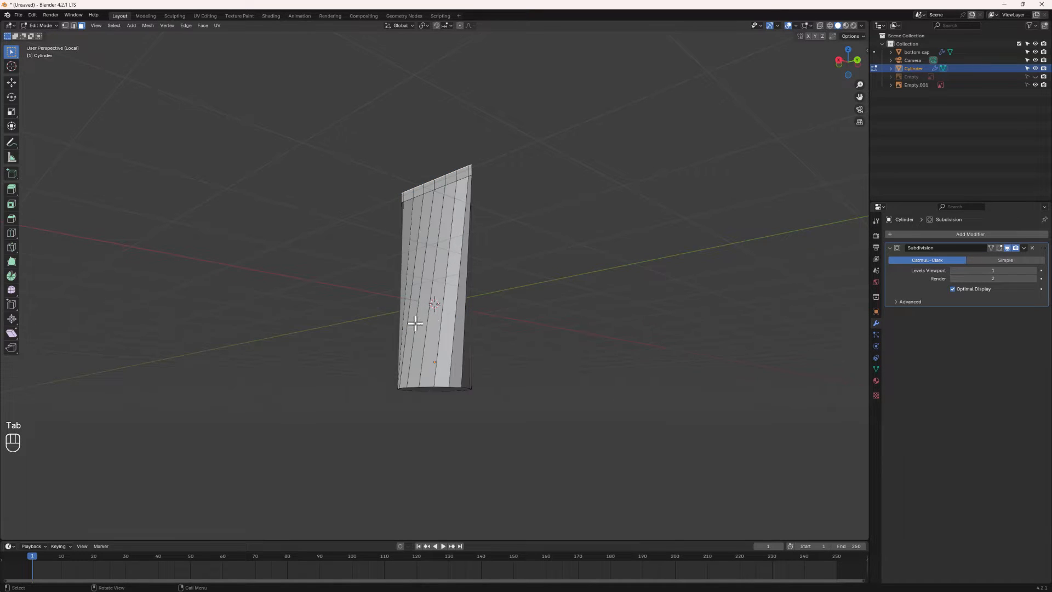
Step: Select the edge loop around the tube body's bottom rim and bevel it about 0.033 m with 3 segments
middle_click_drag(415, 324, 432, 315)
scroll(449, 441, "up", 2)
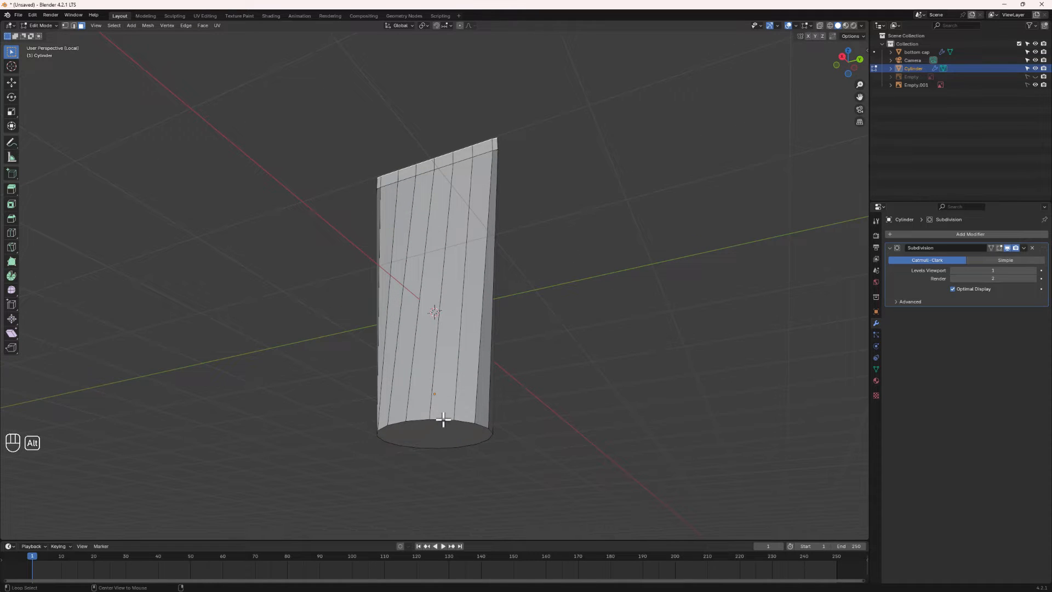
left_click(442, 429, "alt")
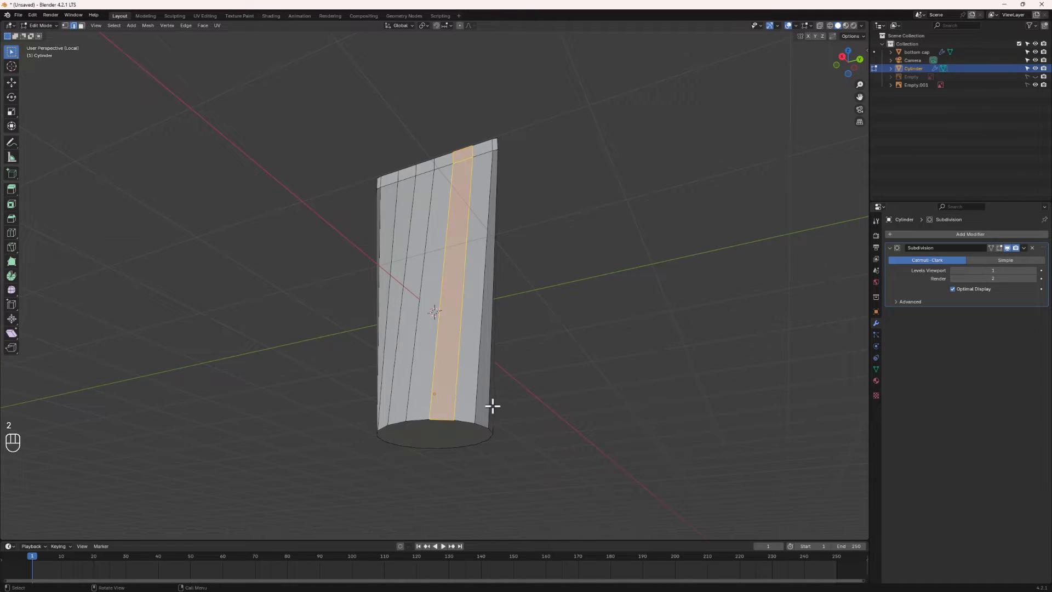
key("2")
left_click(439, 428, "alt")
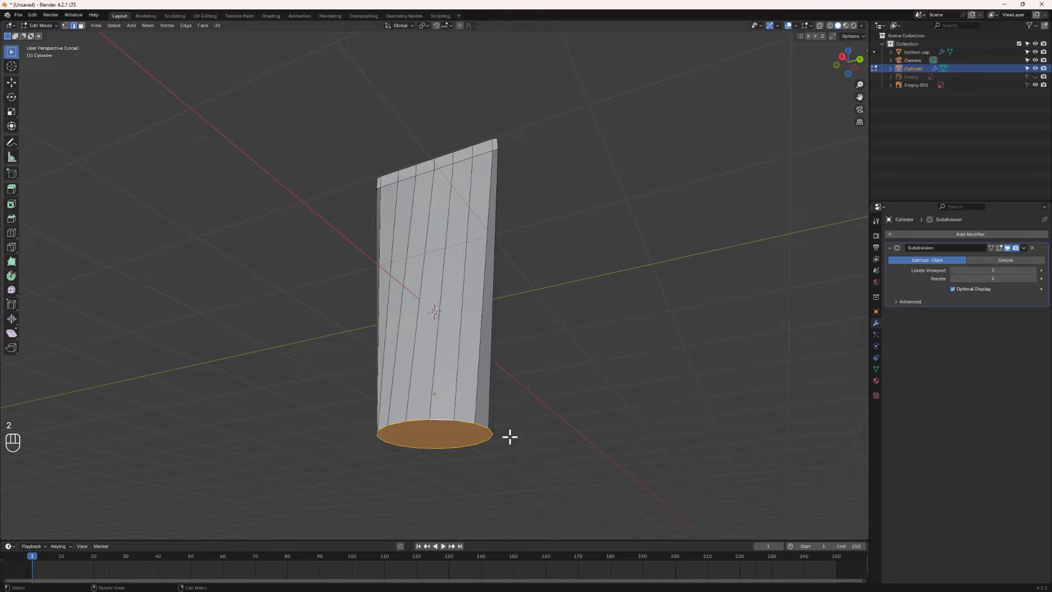
middle_click_drag(482, 491, 439, 401, "shift")
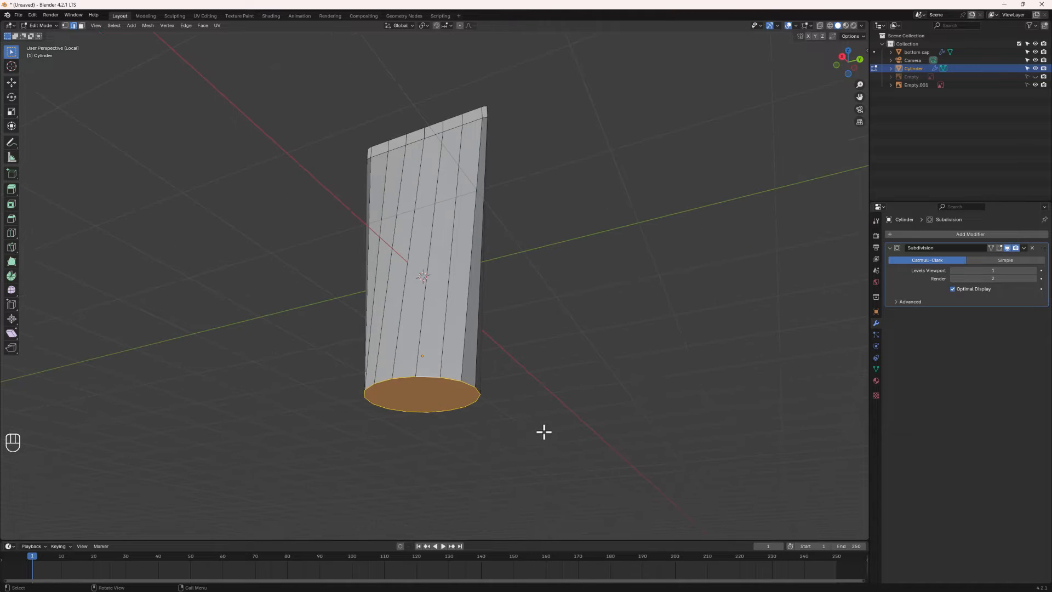
scroll(496, 433, "up", 1)
key("ctrl+b")
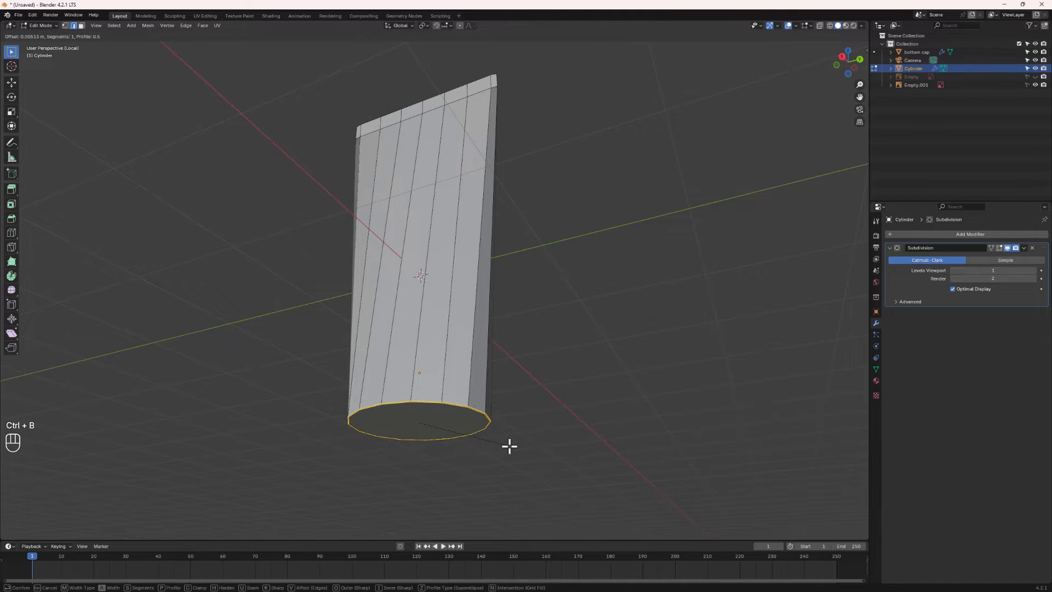
scroll(514, 450, "up", 1)
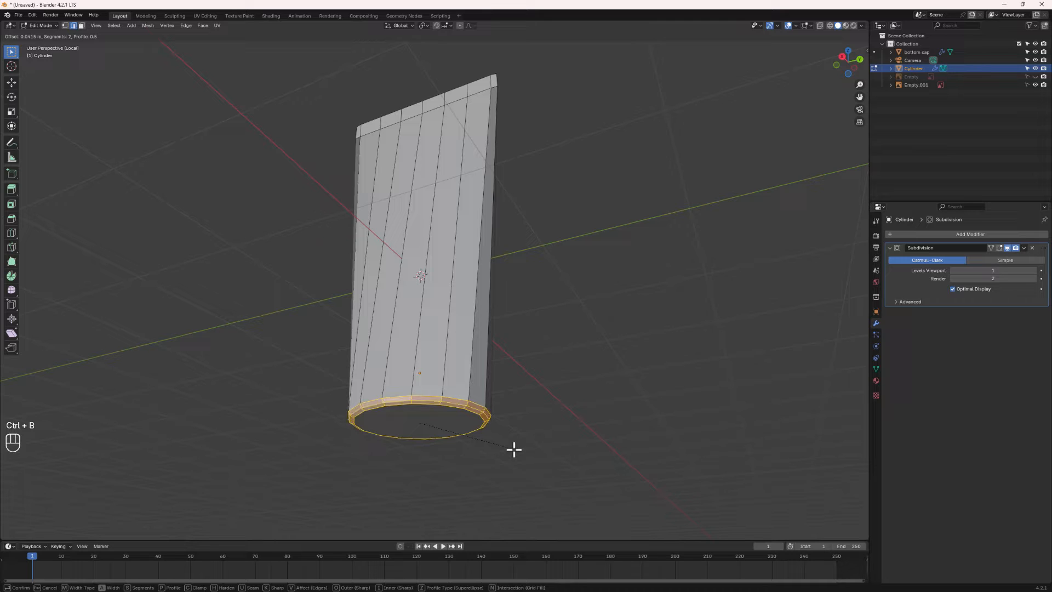
scroll(513, 449, "up", 1)
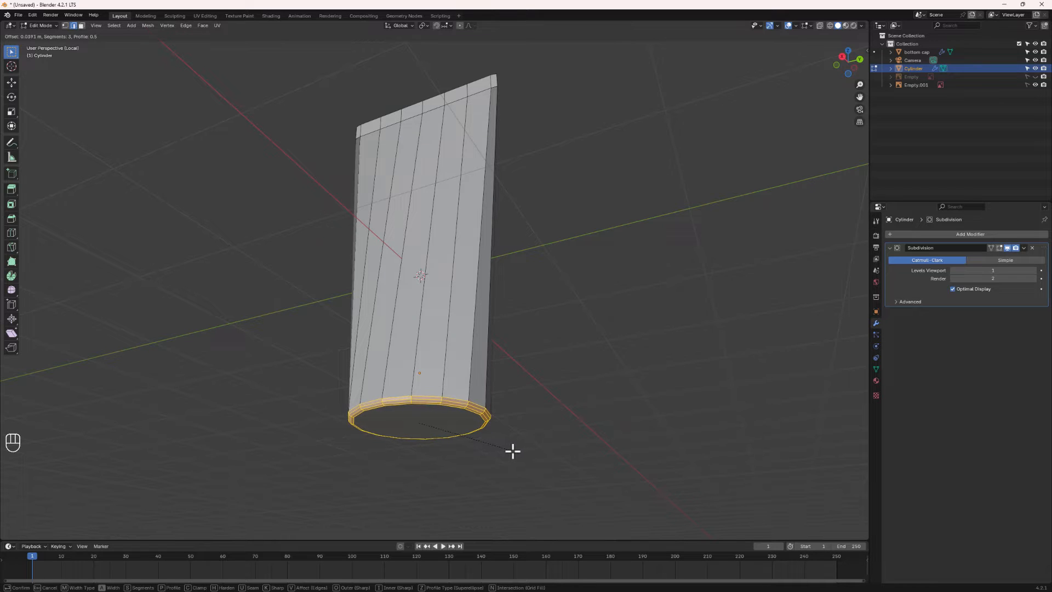
left_click(511, 454)
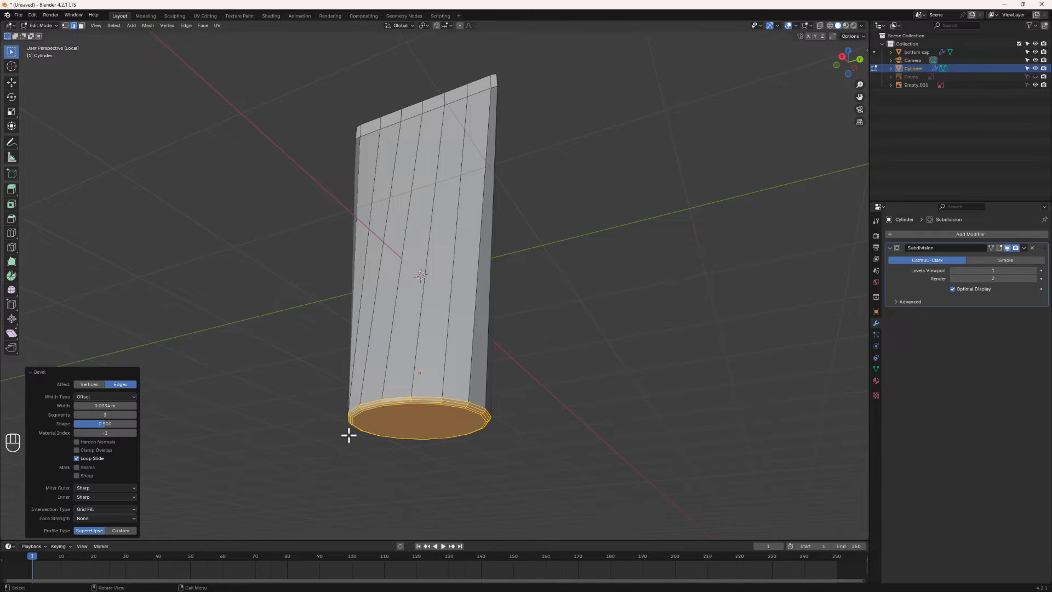
Step: Return to Object Mode and shade the tube body smooth
key("Tab")
middle_click_drag(431, 427, 451, 432)
right_click(435, 305)
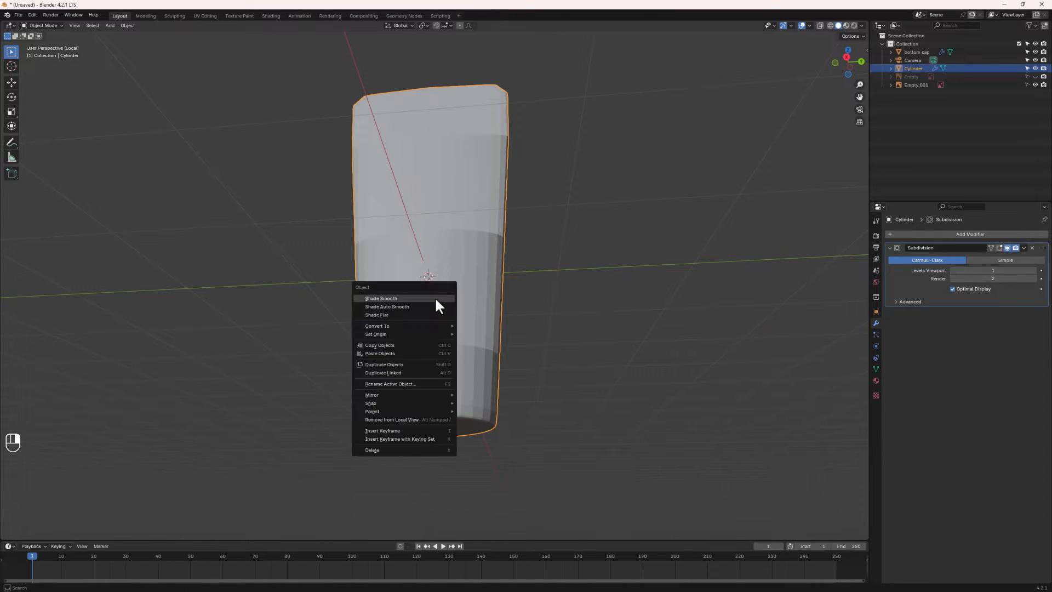
left_click(423, 301)
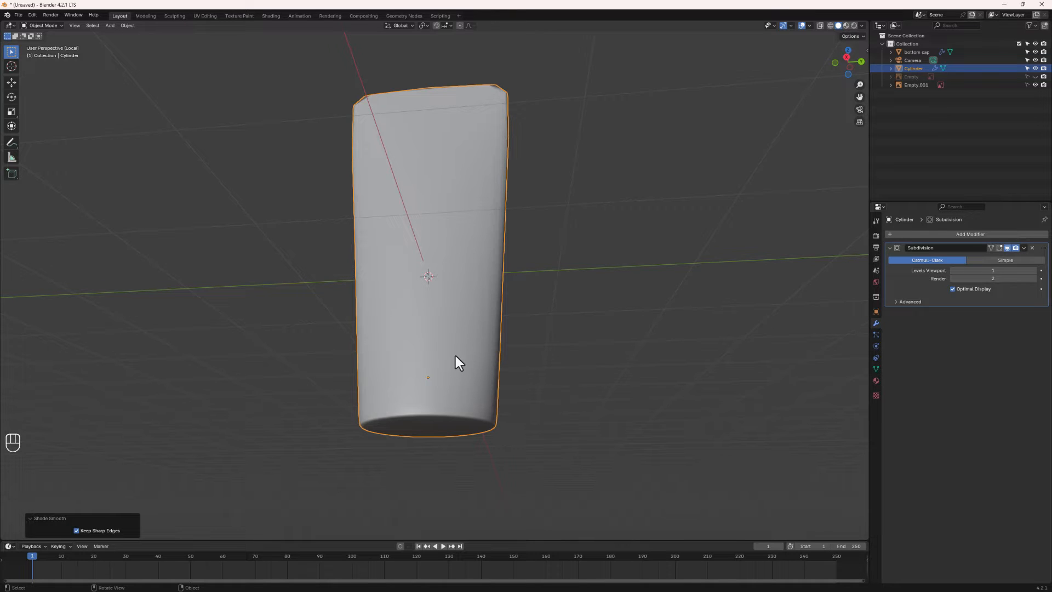
Step: Add four evenly spaced horizontal loop cuts along the tube body without sliding them, and check the result in Object Mode
key("Tab")
middle_click_drag(446, 328, 453, 343)
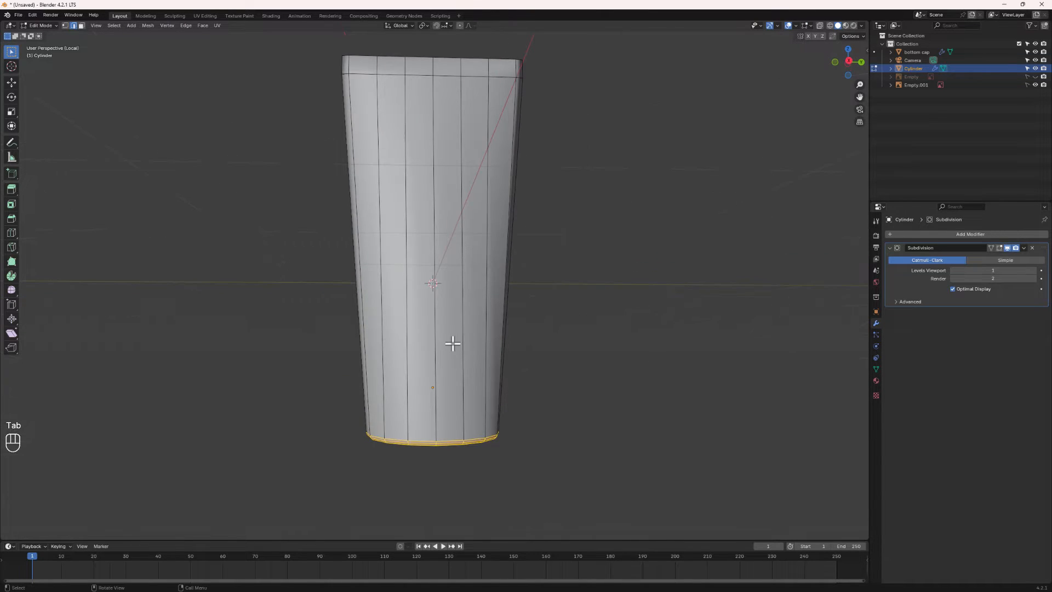
key("ctrl+r")
scroll(453, 342, "up", 3)
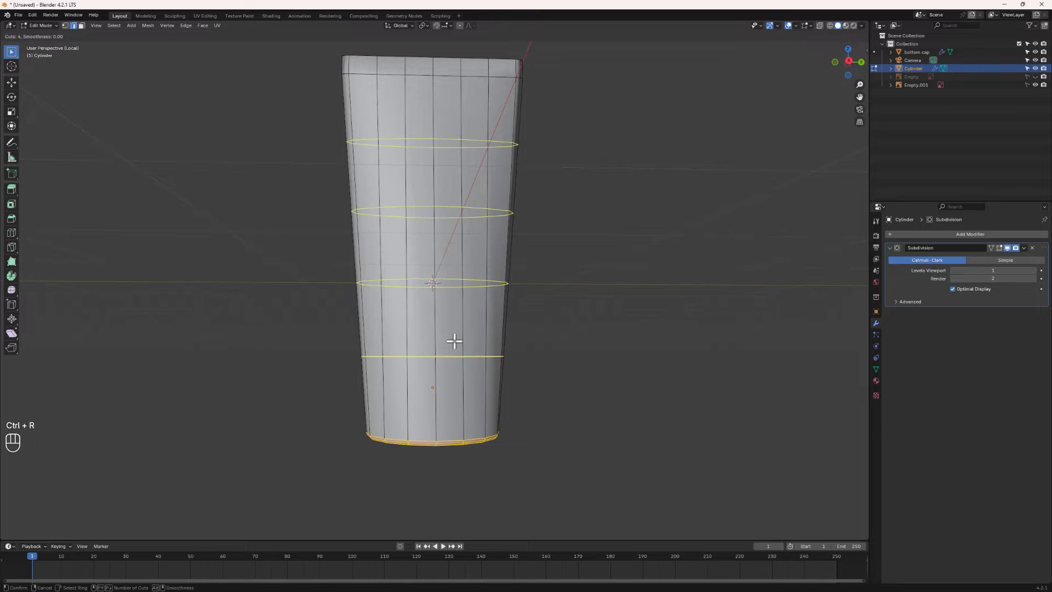
left_click(455, 340)
right_click(456, 343)
mouse_move(465, 355)
middle_mouse_down()
mouse_move(386, 356)
mouse_move(628, 374)
mouse_move(471, 374)
middle_mouse_up()
key("Tab")
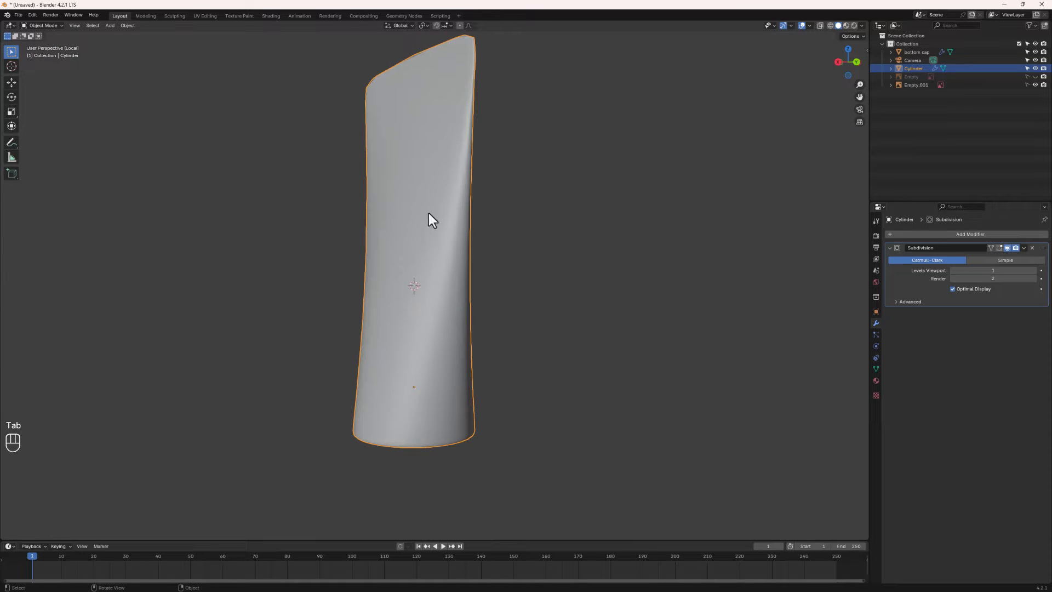
scroll(439, 235, "down", 3)
Step: In Edit Mode, select the uppermost of the four new edge loops and scale it along X by about 1.28
key("Tab")
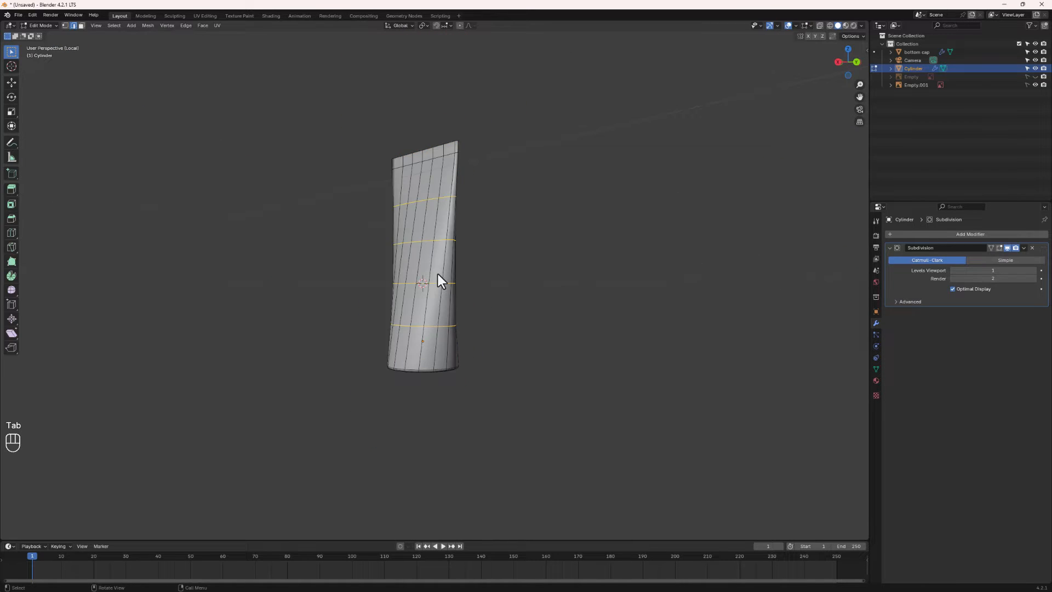
mouse_move(404, 214)
middle_mouse_down()
mouse_move(389, 228)
mouse_move(409, 215)
mouse_move(394, 221)
middle_mouse_up()
left_click(418, 208, "alt")
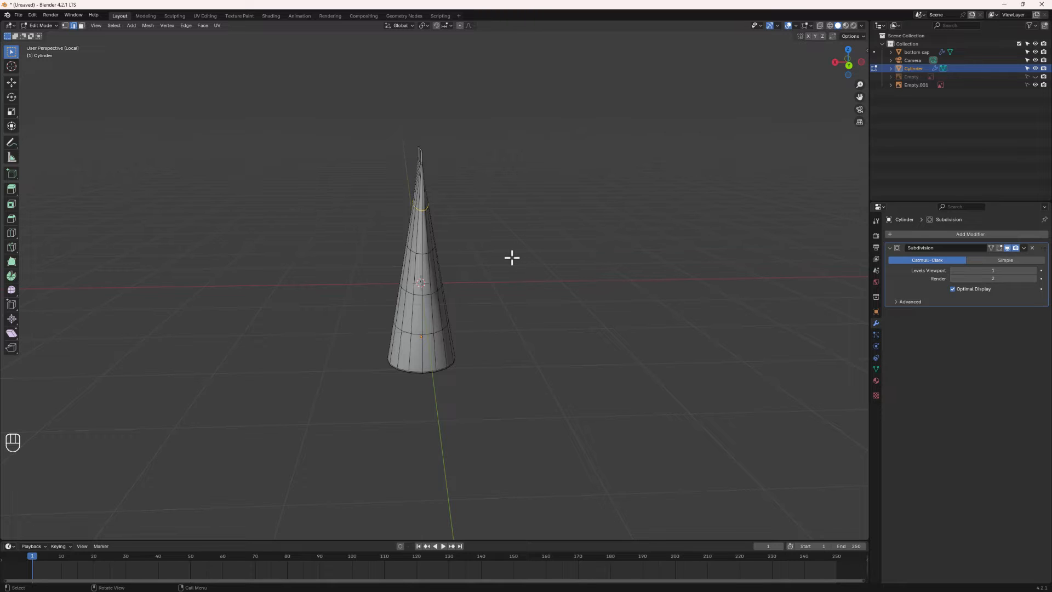
key("s")
key("x")
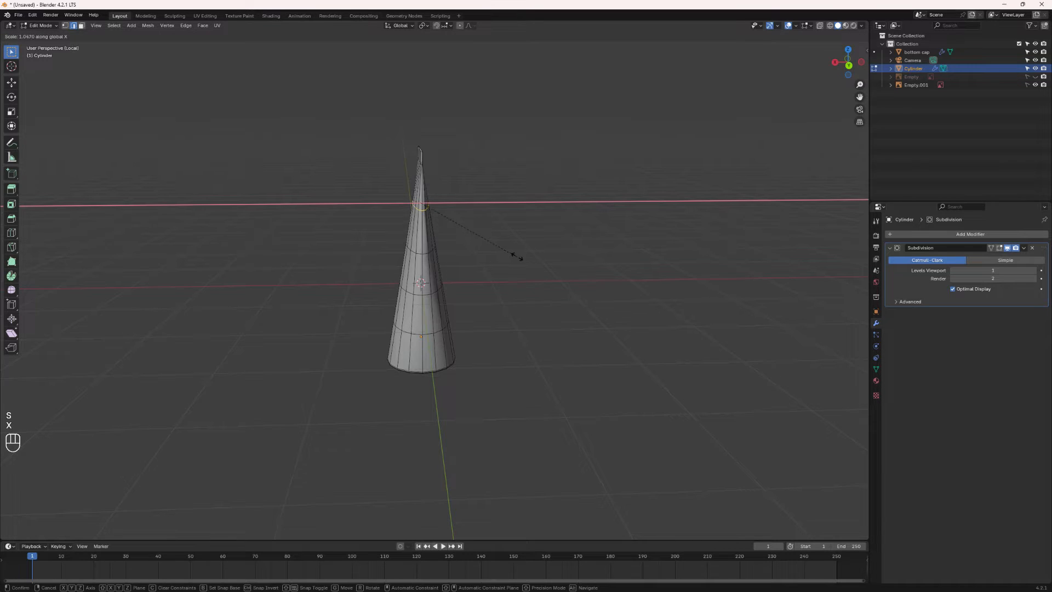
left_click(544, 253)
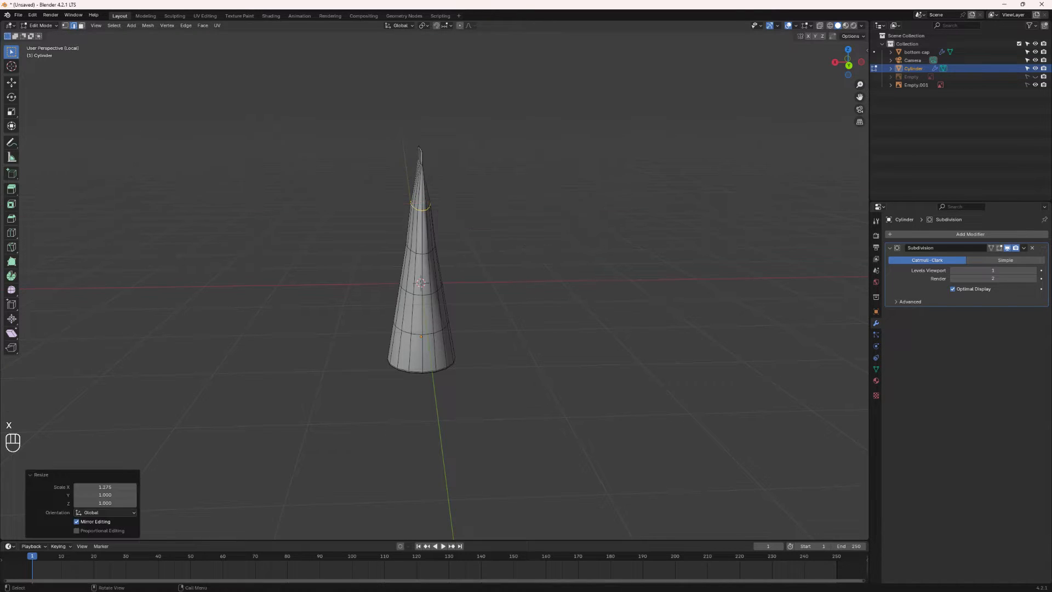
Step: Try to widen the three lower new edge loops one after another by scaling each uniformly on all axes
left_click(412, 251, "alt")
key("s")
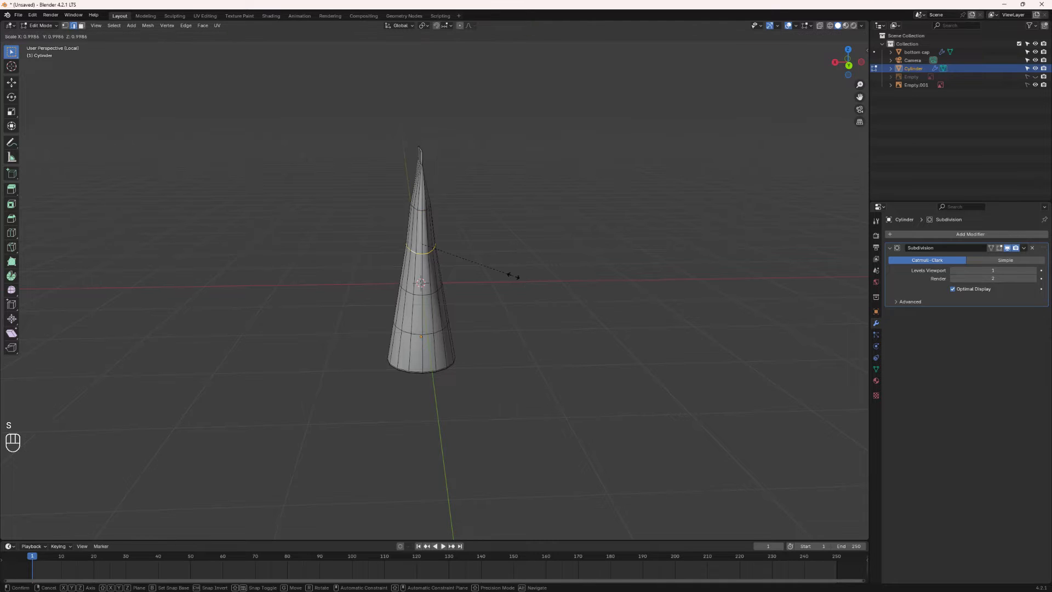
left_click(527, 273)
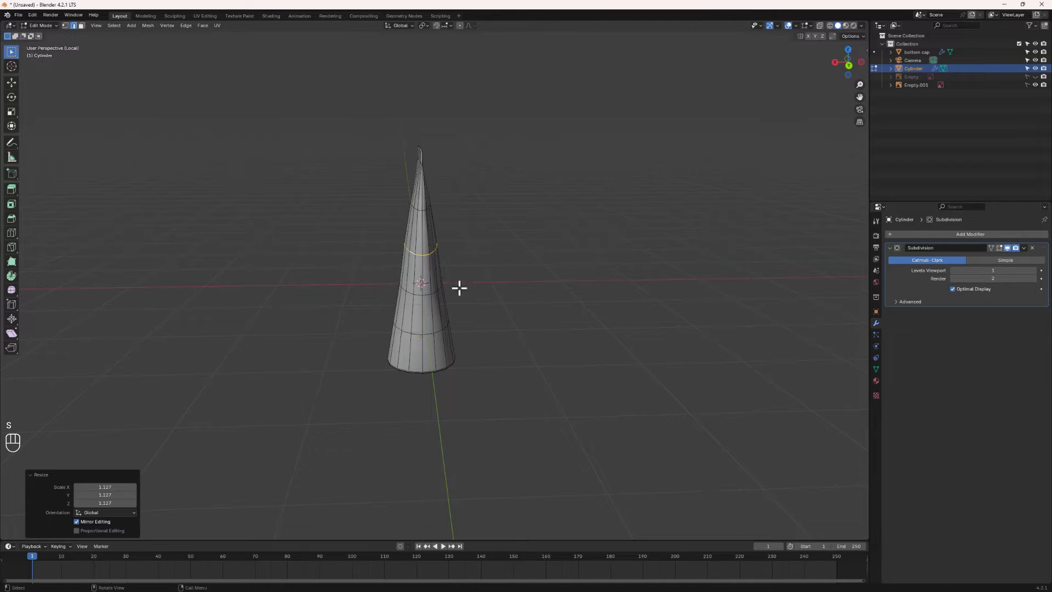
left_click(411, 293, "alt")
key("s")
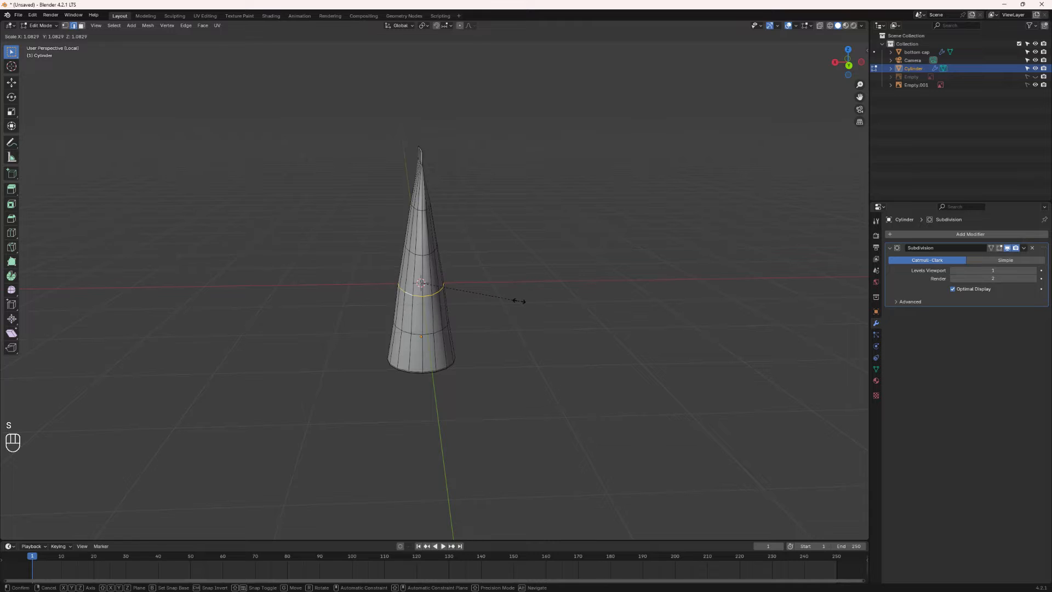
left_click(517, 296)
left_click(455, 341, "alt")
key("s")
left_click(553, 343)
middle_click_drag(474, 348, 446, 315)
middle_click_drag(426, 196, 425, 305)
Step: Undo the uniform scaling of the three lower loops, back to the selection of the second loop from the top
key("ctrl+z")
key("ctrl+z")
key("ctrl+z")
key("ctrl+z")
key("ctrl+z")
Step: Scale the second new edge loop from the top slightly outward along X only
key("s")
key("x")
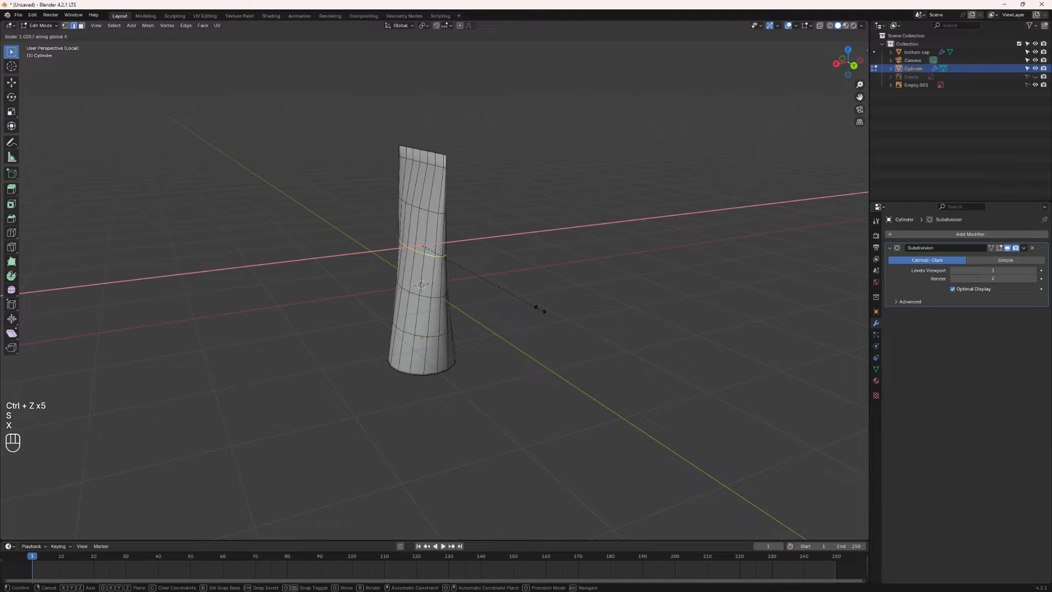
left_click(553, 301)
Step: Try to scale the third new loop from the top uniformly by about 1.06, and the lowest one uniformly as well
middle_click_drag(533, 312, 503, 296)
left_click(438, 279, "alt")
key("s")
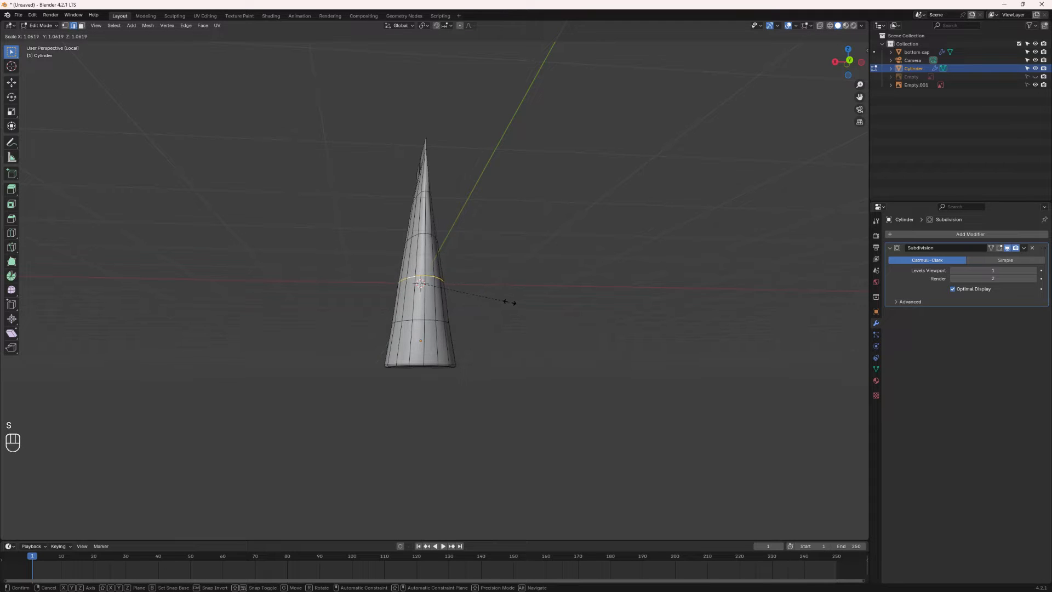
left_click(510, 302)
left_click(411, 318, "alt")
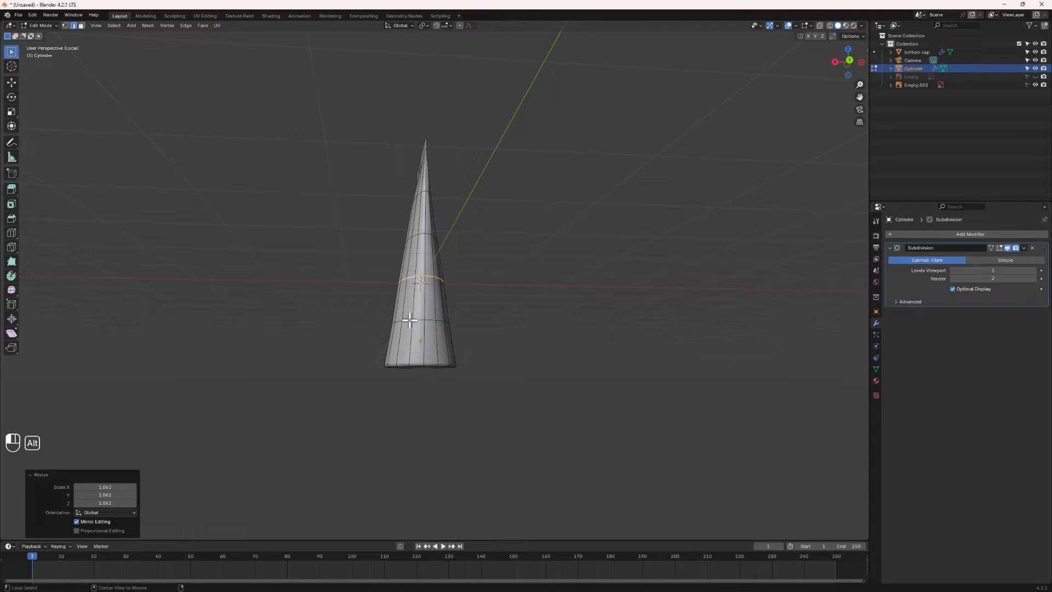
key("s")
left_click(526, 331)
Step: Undo the uniform scaling of the two lowest new loops, back to the selection of the third loop
mouse_move(526, 331)
middle_mouse_down()
mouse_move(482, 348)
mouse_move(523, 343)
mouse_move(431, 323)
mouse_move(355, 331)
mouse_move(513, 333)
middle_mouse_up()
key("ctrl+z")
key("ctrl+z")
key("ctrl+z")
Step: Scale the third new edge loop from the top slightly along X only
key("s")
key("x")
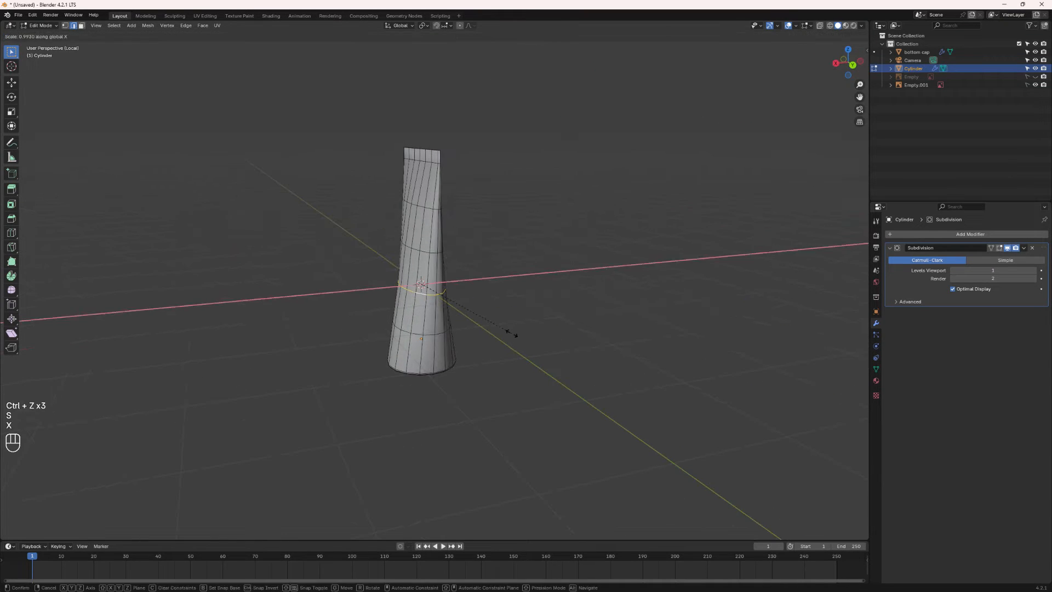
left_click(516, 330)
Step: Select the lowest of the four new edge loops and scale it along X by about 1.06
mouse_move(441, 341)
middle_mouse_down()
mouse_move(529, 322)
mouse_move(459, 336)
middle_mouse_up()
left_click(434, 330, "alt")
key("s")
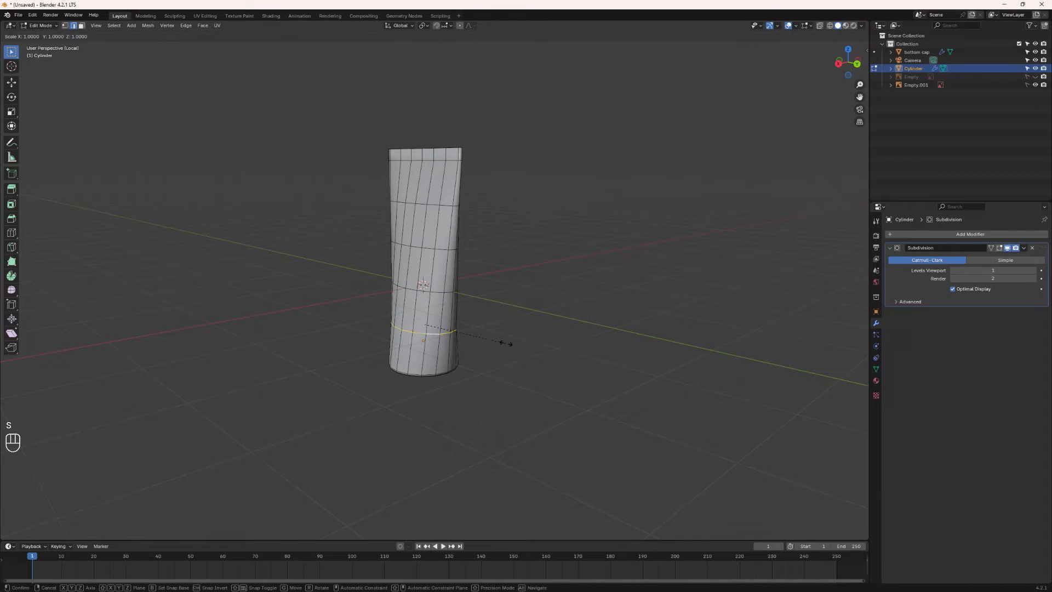
key("x")
left_click(500, 345)
middle_click_drag(500, 348, 460, 338)
middle_click_drag(447, 208, 447, 236)
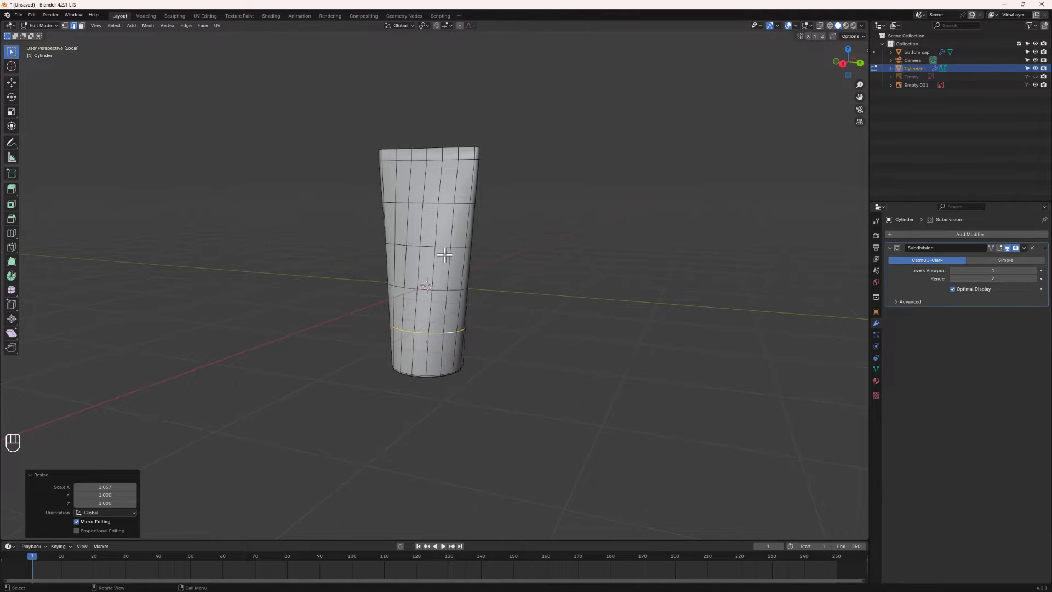
Step: Leave local view, clear the selection and compare the tube body with the reference image in the right orthographic view
key("slash")
left_click(508, 362)
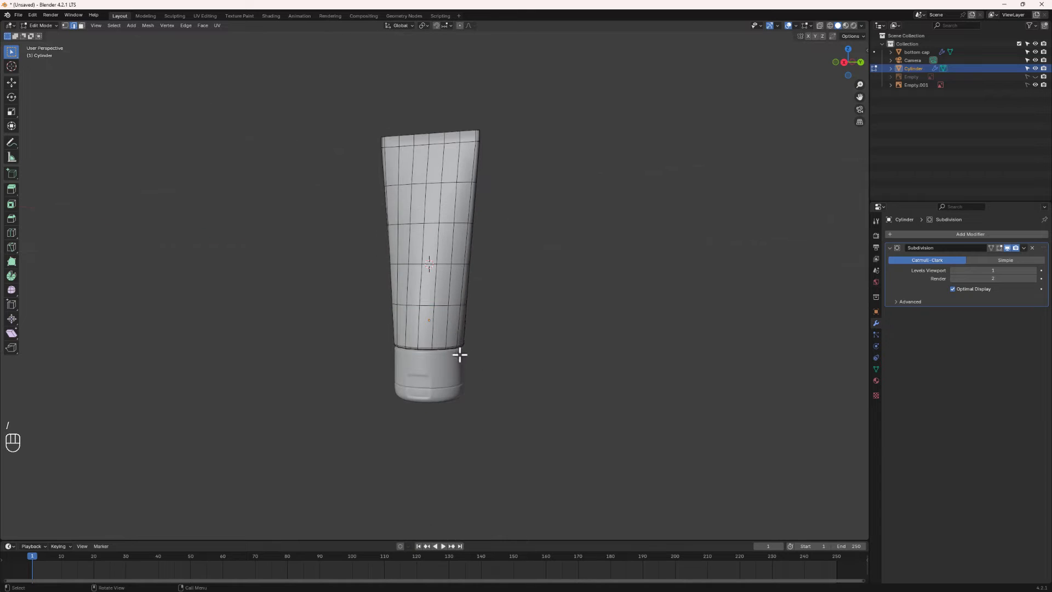
middle_click_drag(460, 353, 481, 331)
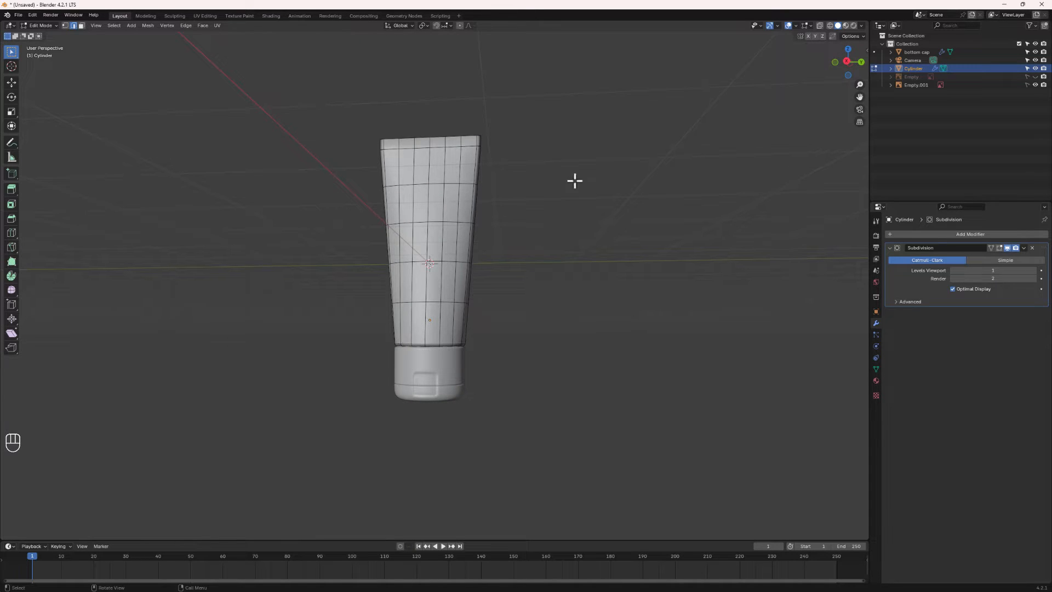
left_click(847, 61)
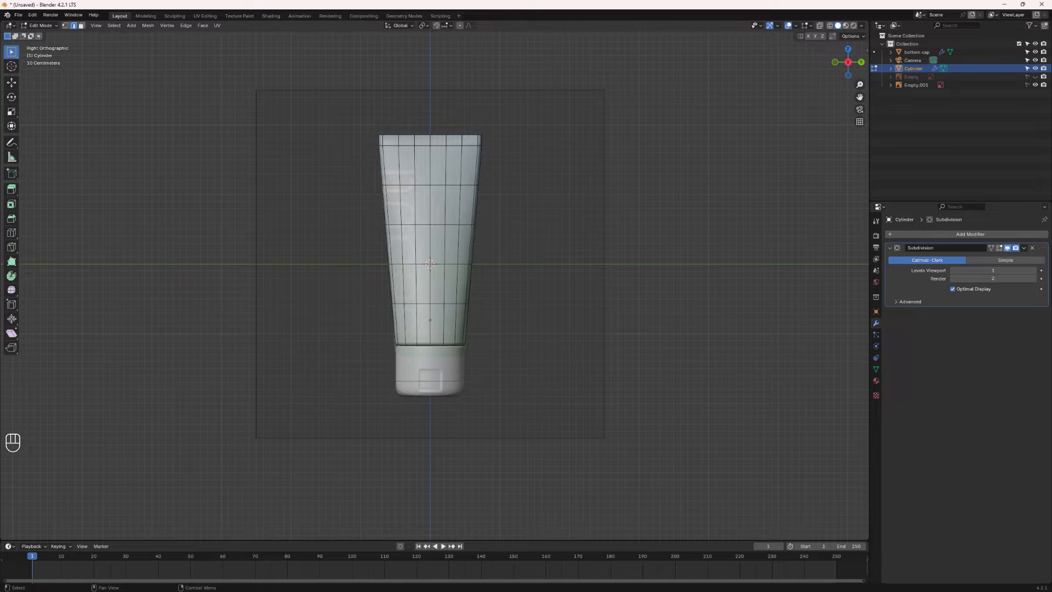
left_click(1035, 68)
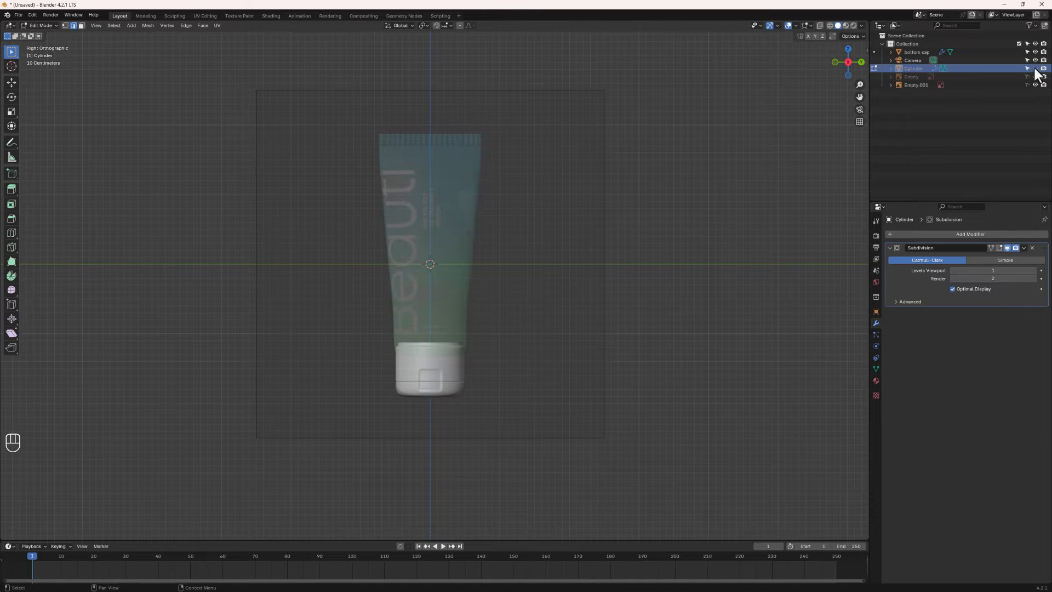
left_click(1035, 68)
Step: Rename the Cylinder object as body
double_click(910, 68)
key("BackSpace")
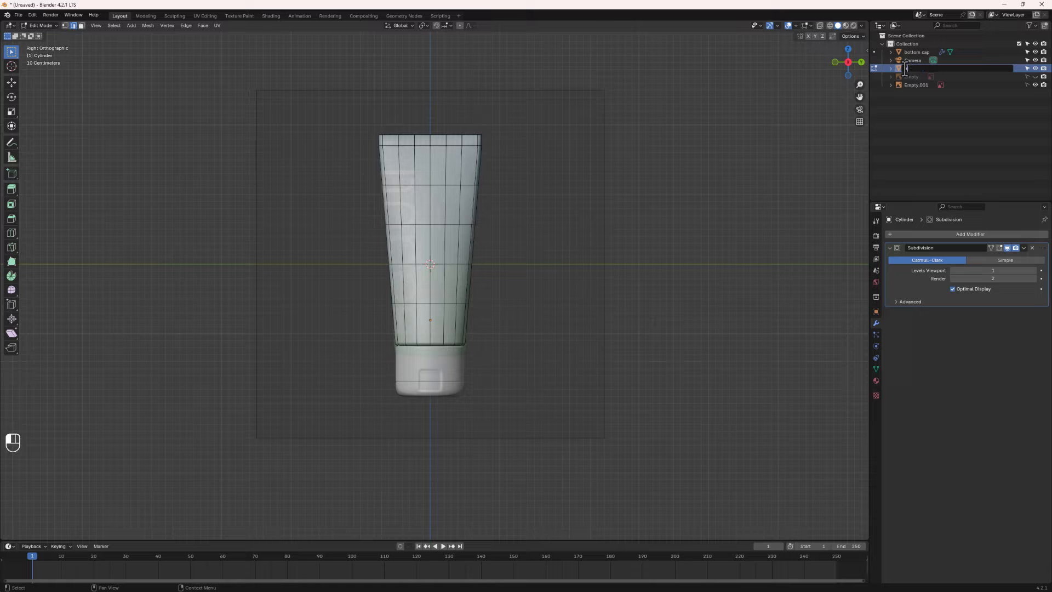
type("body")
key("Return")
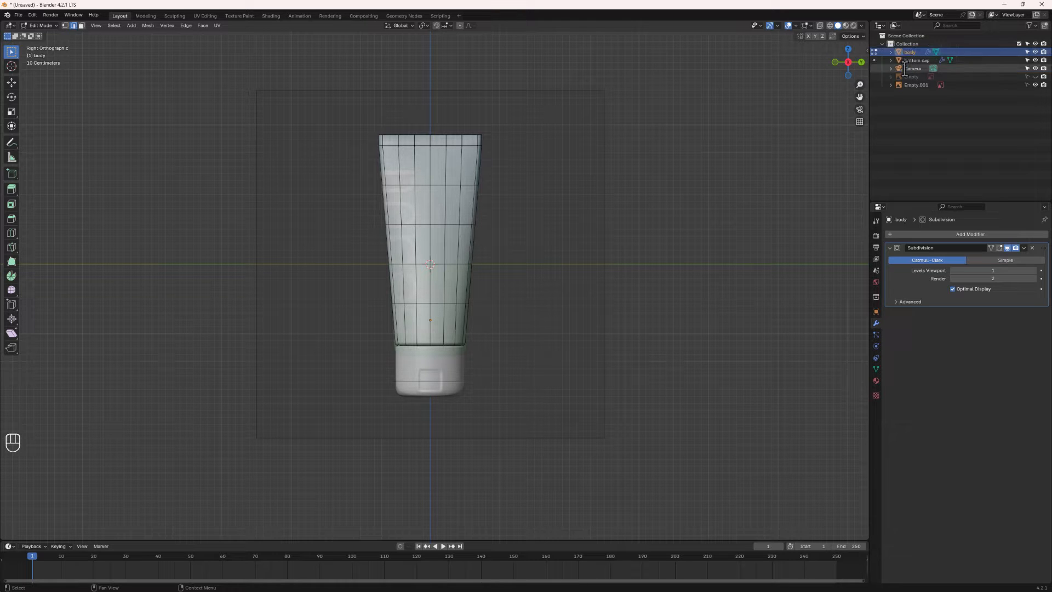
Step: Examine the crimped end of the tube in the reference image with the body temporarily hidden
left_click(1035, 52)
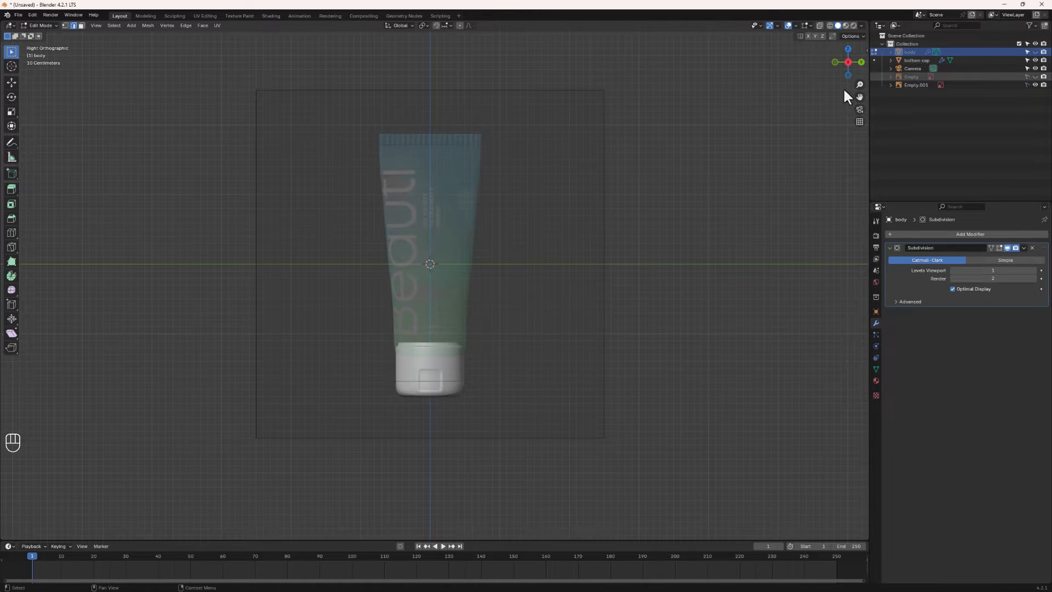
scroll(401, 133, "up", 2)
scroll(401, 133, "up", 1)
middle_click_drag(402, 124, 413, 223, "shift")
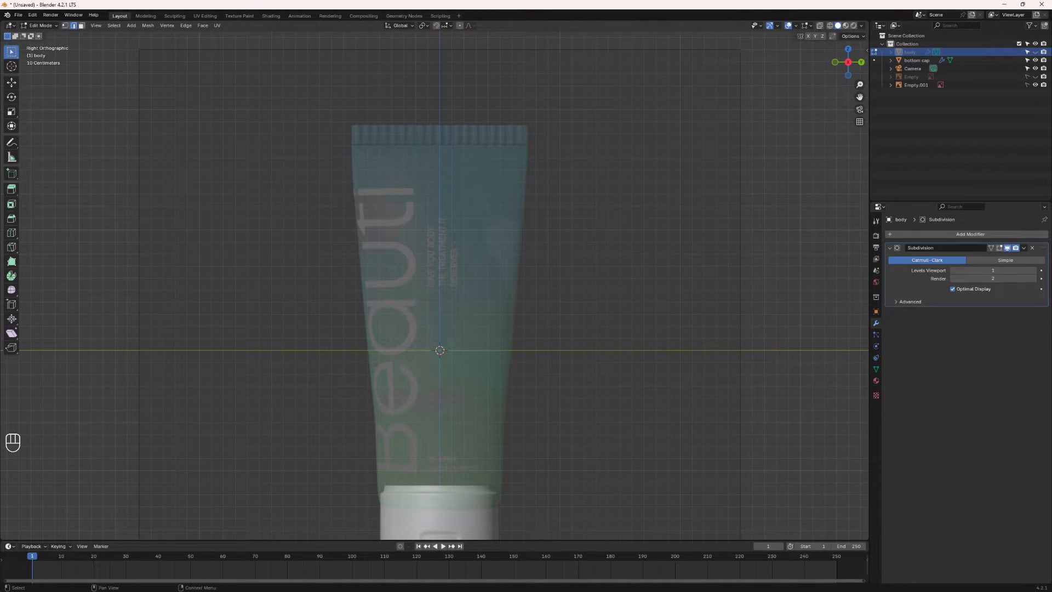
left_click(1035, 51)
scroll(451, 165, "down", 1)
scroll(451, 165, "down", 2)
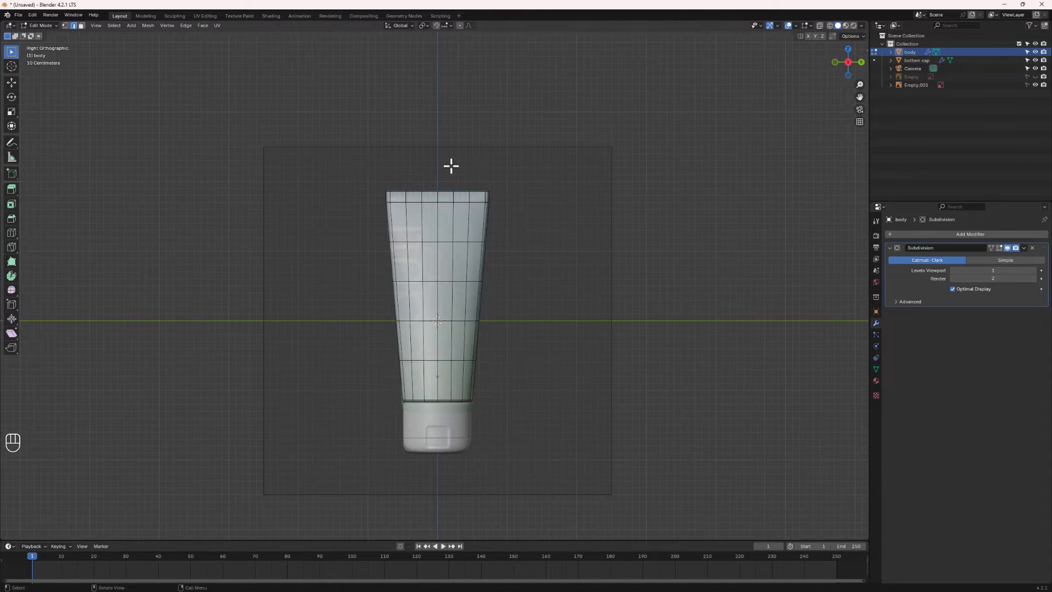
Step: Add one edge loop around the top strip of the body and slide it close to the upper edge
key("Tab")
middle_click_drag(423, 225, 417, 250)
key("Tab")
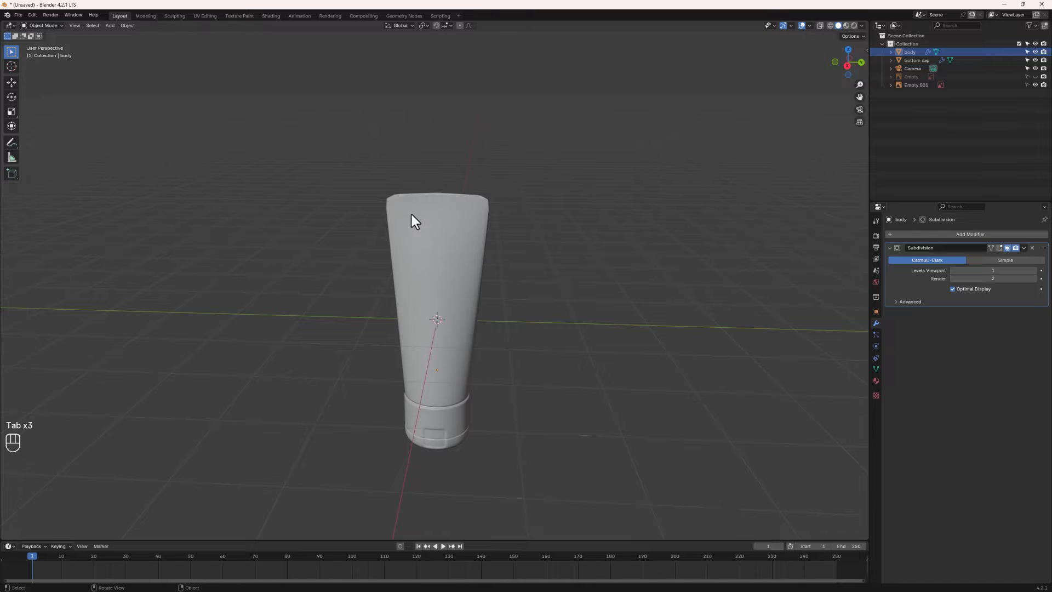
middle_click_drag(411, 218, 475, 240)
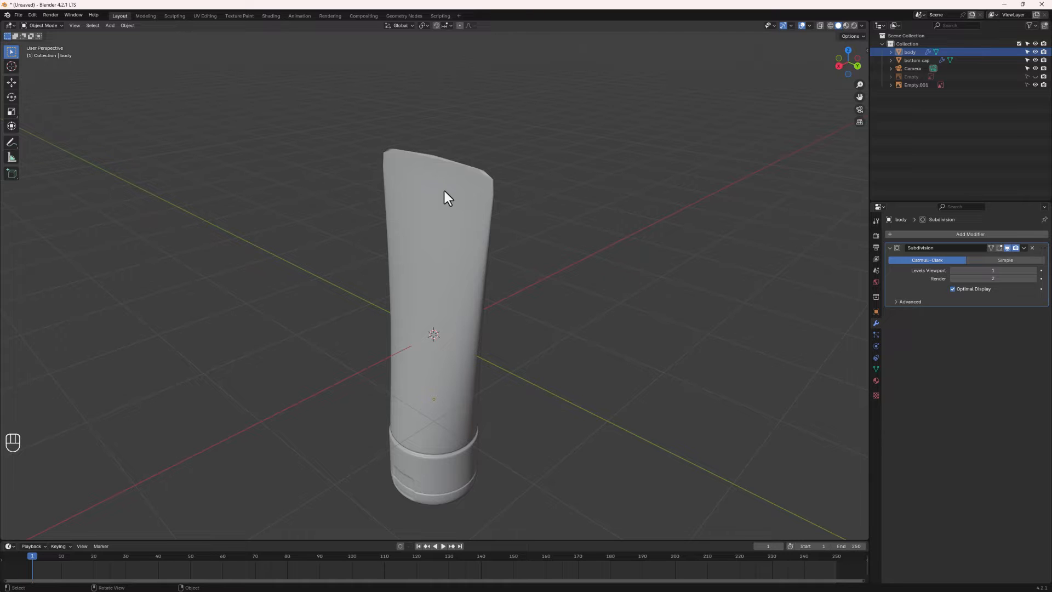
key("Tab")
middle_click_drag(413, 172, 436, 207)
key("ctrl+r")
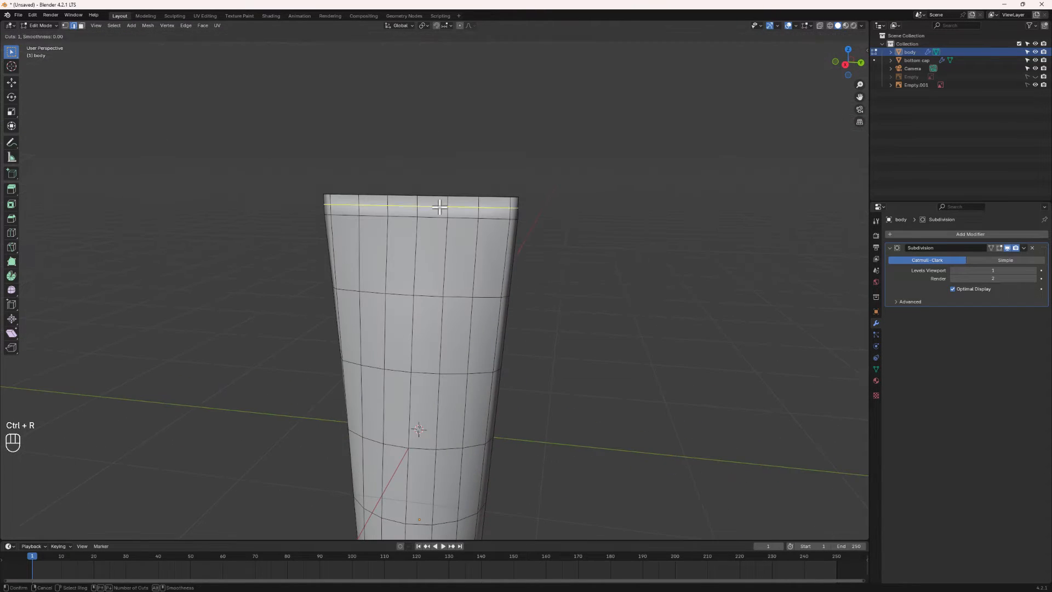
left_click(426, 207)
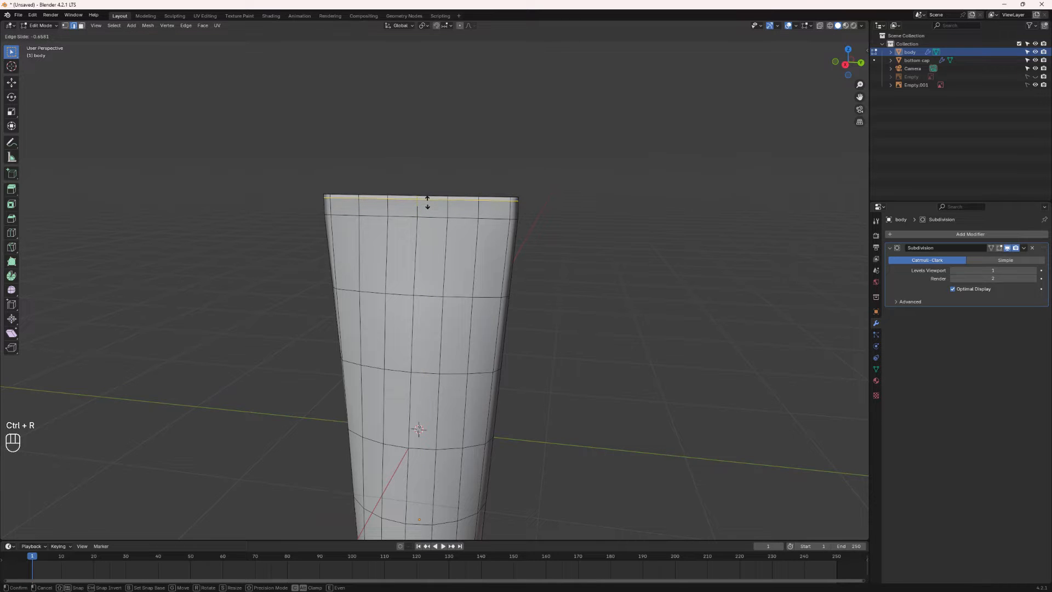
left_click(428, 201)
Step: Inset the narrow strip of faces on top of the body very slightly and return to Object Mode
key("Tab")
middle_click_drag(442, 235, 364, 328)
key("Tab")
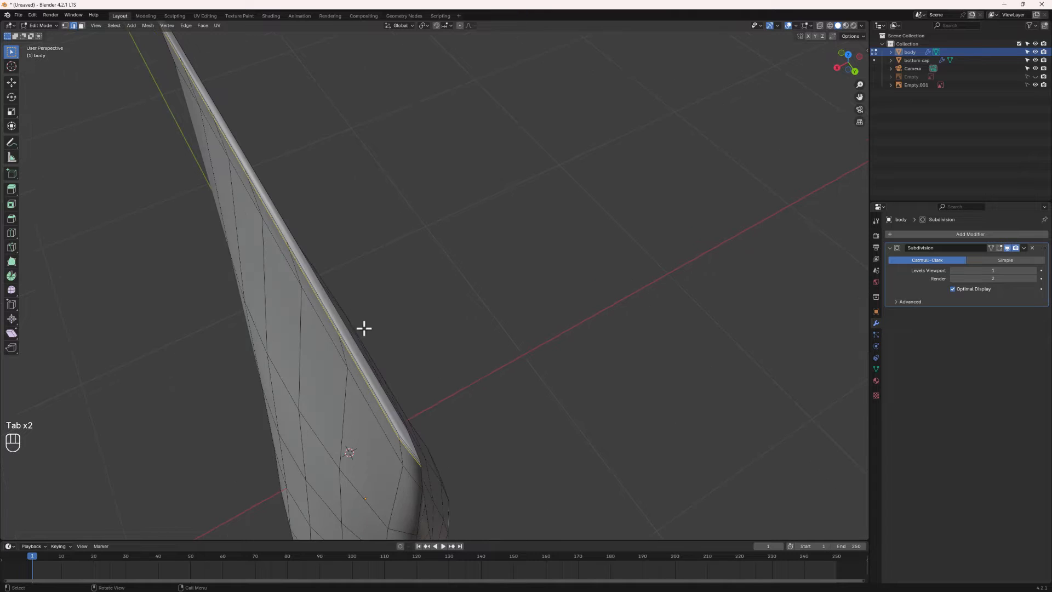
left_click(81, 26)
left_click(381, 394, "alt")
middle_click_drag(427, 446, 585, 466)
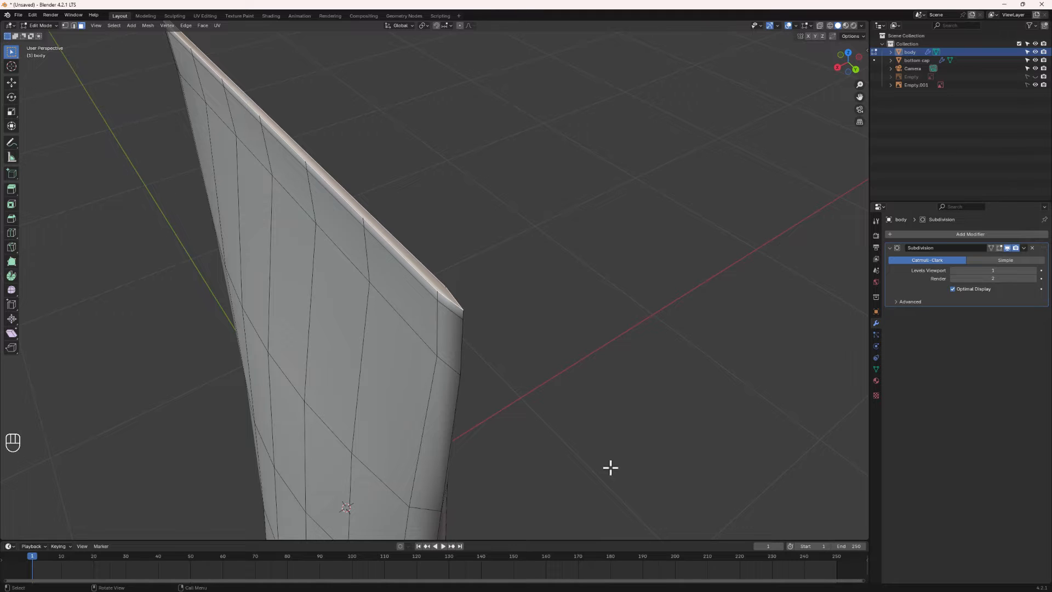
key("i")
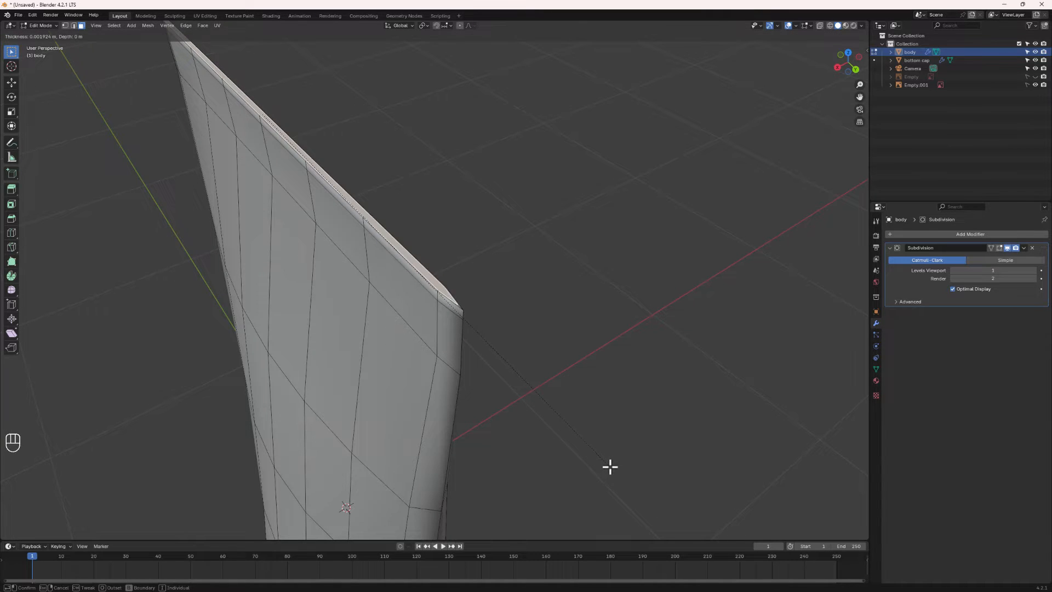
left_click(610, 466)
key("Tab")
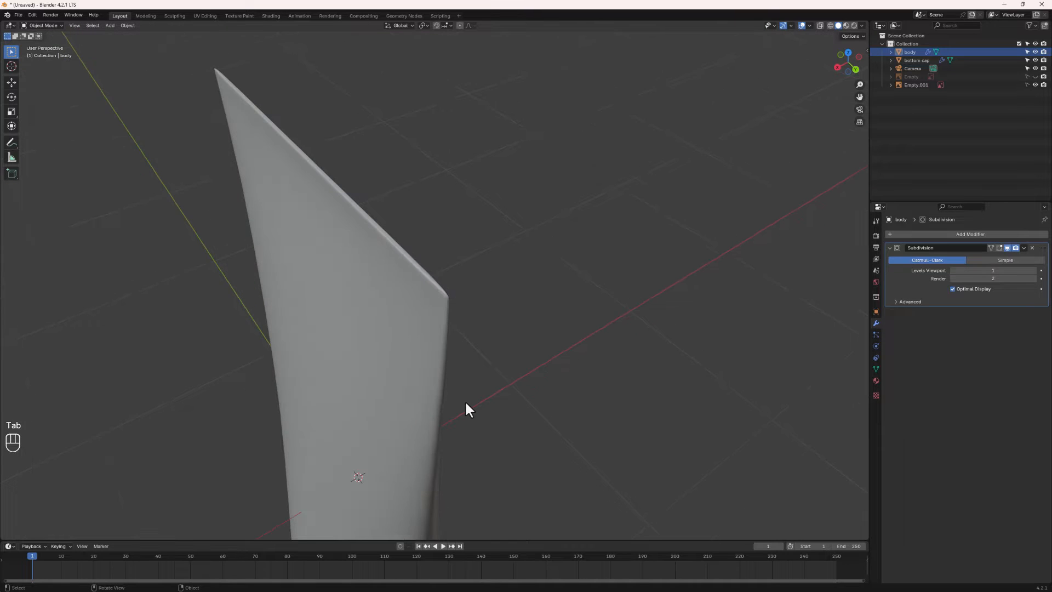
Step: Add a cube mesh and move it up along Z by about 2.05 m to the tube's top edge
middle_click_drag(464, 400, 476, 377)
middle_click_drag(350, 248, 302, 166)
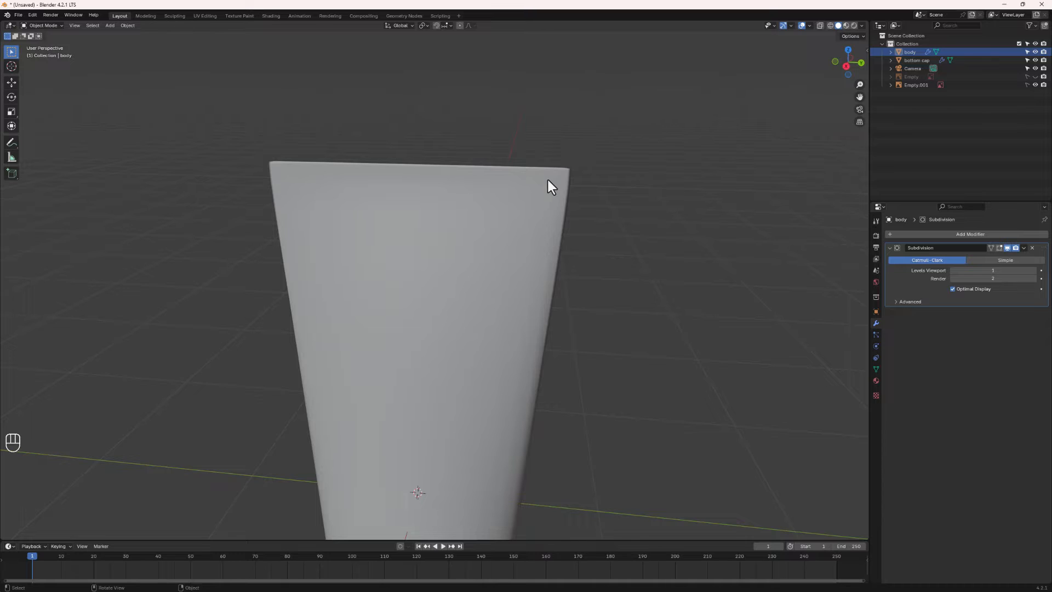
scroll(548, 179, "down", 5)
middle_click_drag(418, 265, 441, 265)
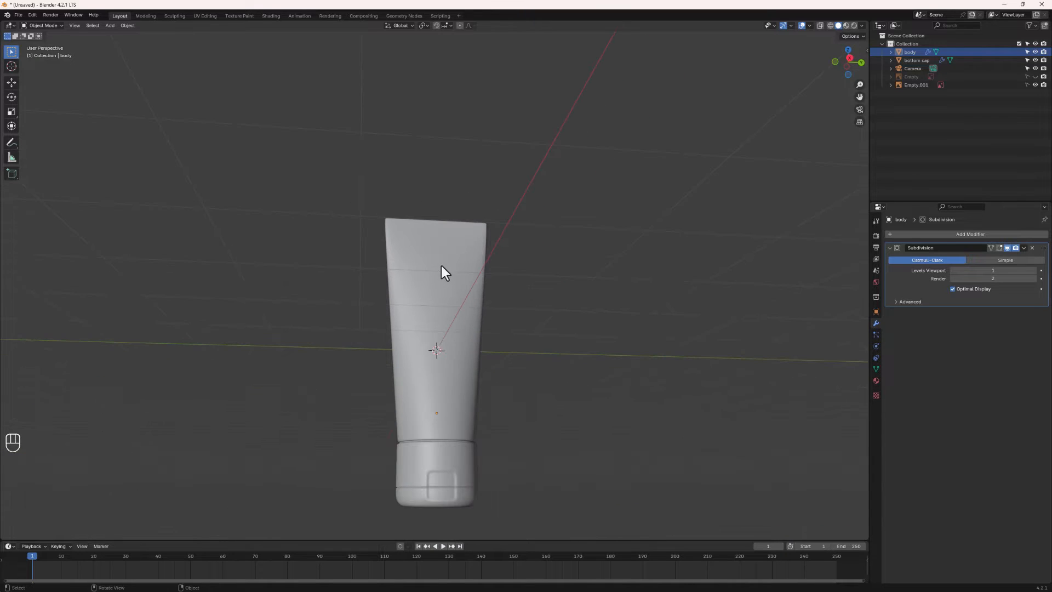
middle_click_drag(419, 227, 432, 244)
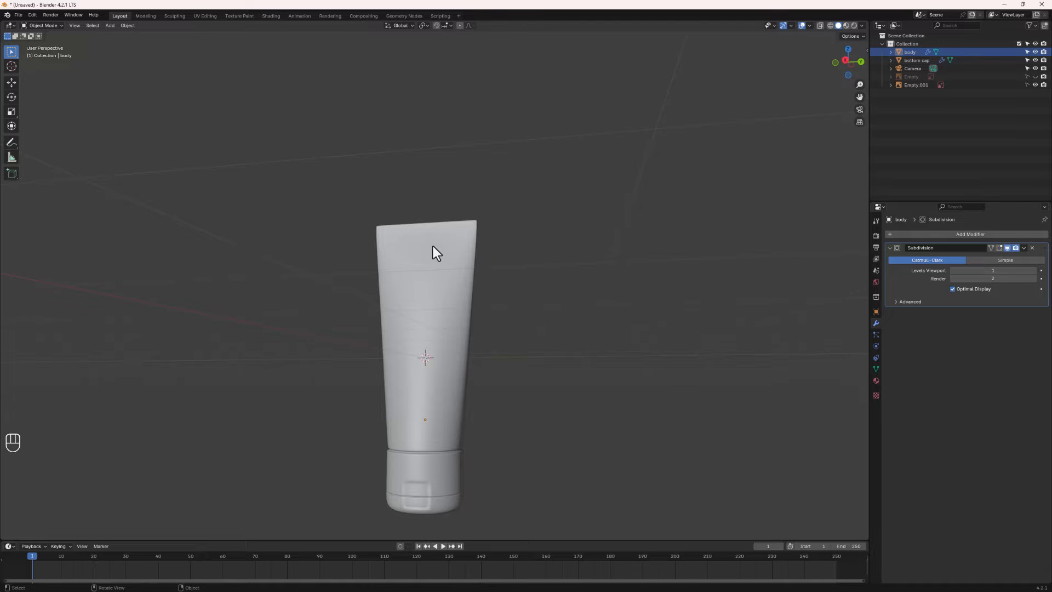
key("shift+a")
mouse_move(427, 285)
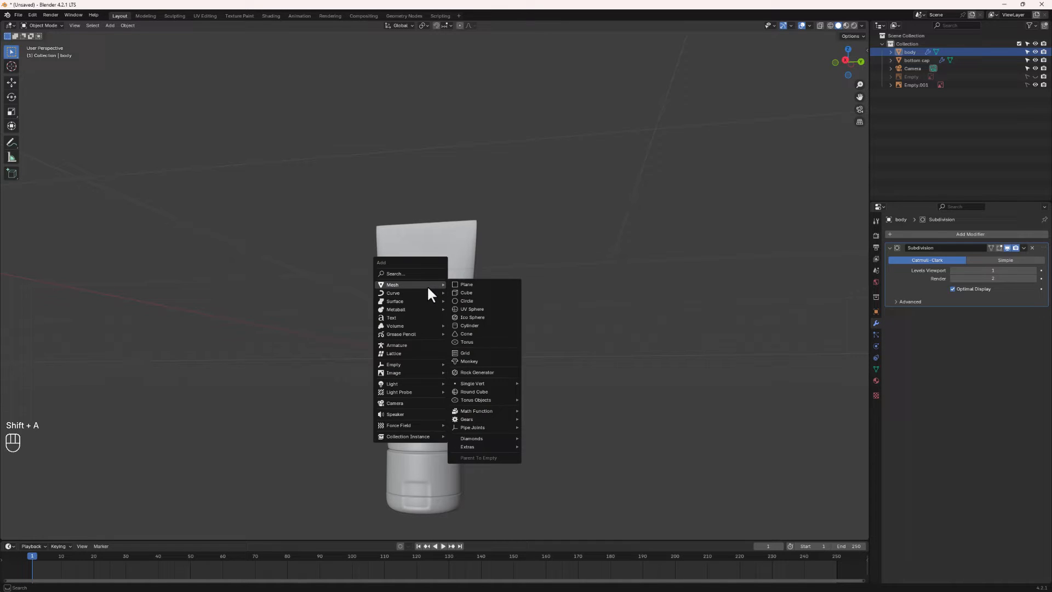
left_click(468, 294)
middle_click_drag(468, 294, 429, 383)
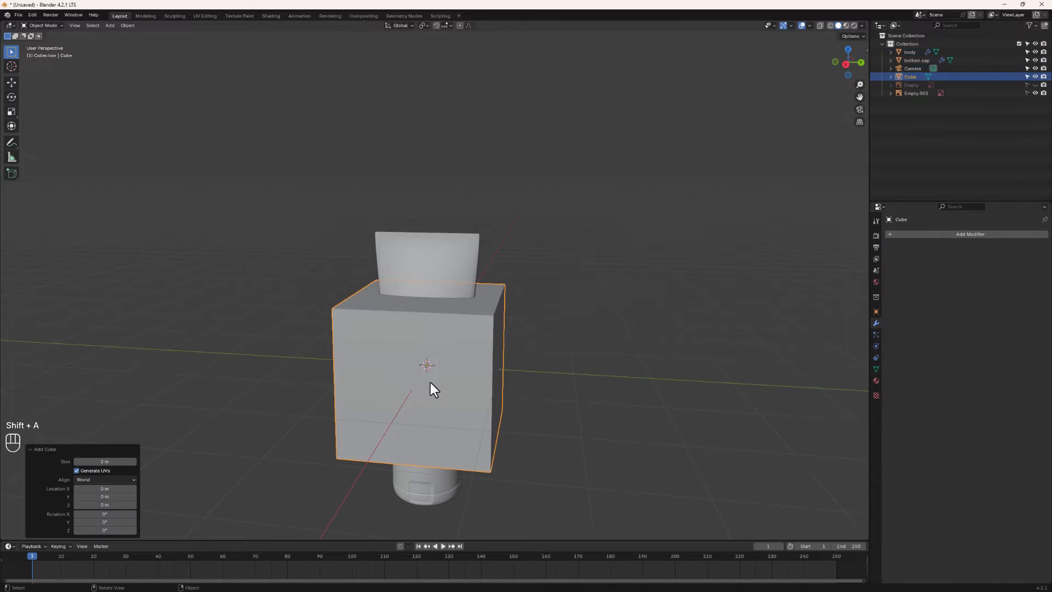
key("g")
key("z")
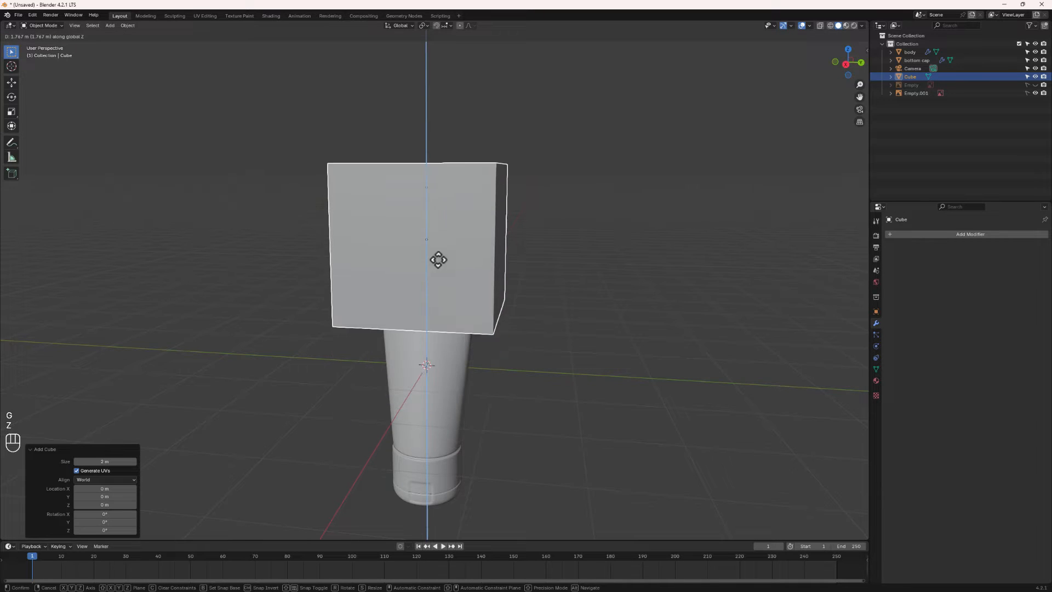
left_click(430, 232)
Step: Scale the cube down uniformly to a small block and reposition it along Z at the tube's top
key("s")
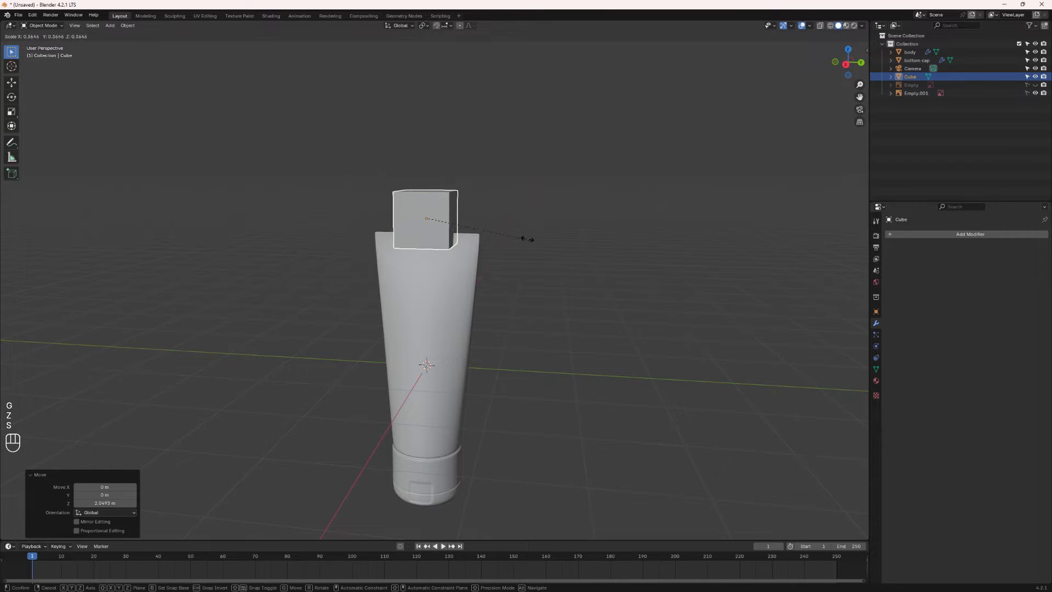
left_click(455, 213)
middle_click_drag(454, 215, 499, 255)
key("g")
key("z")
left_click(389, 257)
Step: Fine-tune the small cube's height over the tube's top edge and scale it along Z by about 1.09
scroll(378, 263, "up", 2)
key("g")
key("z")
left_click(442, 243)
key("s")
left_click(433, 257)
Step: Scale the cube to about 0.277 along X and about 9.88 along Y to span the full width of the tube's top edge
key("s")
key("x")
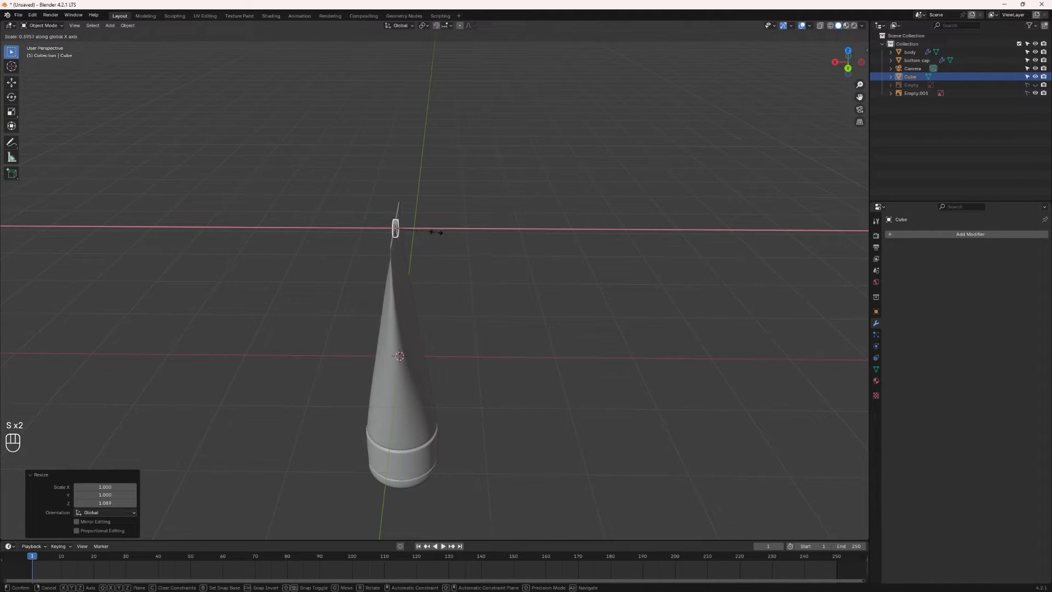
left_click(425, 230)
scroll(381, 234, "up", 5)
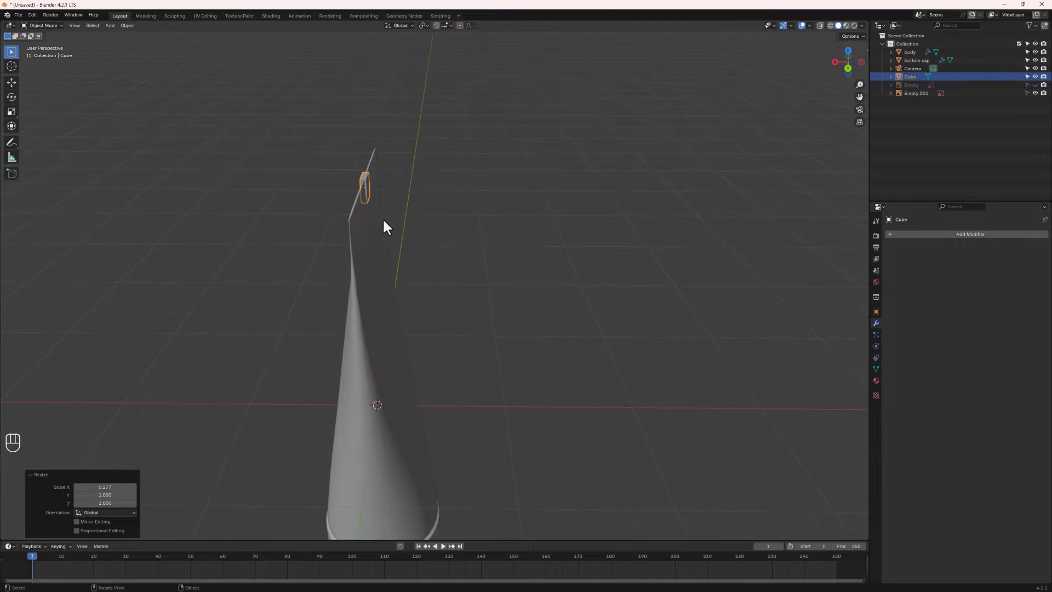
middle_click_drag(382, 225, 387, 202)
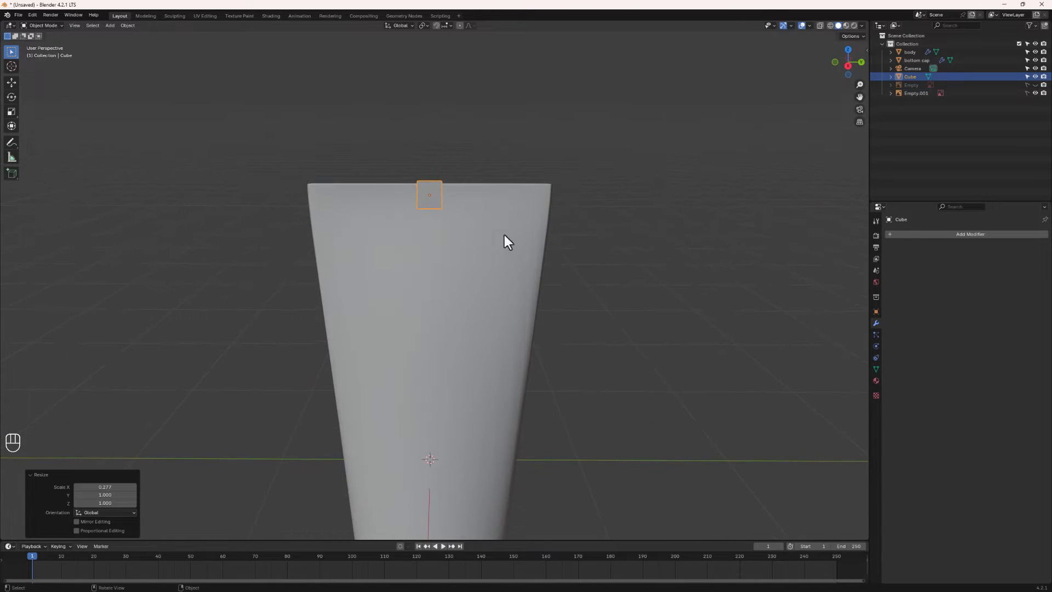
key("s")
key("y")
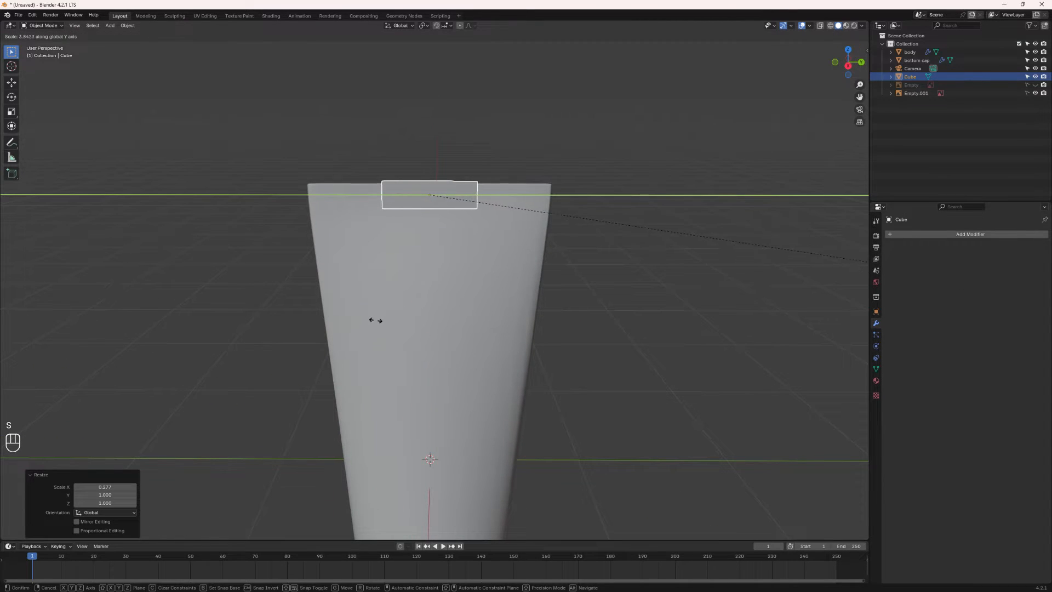
left_click(766, 324)
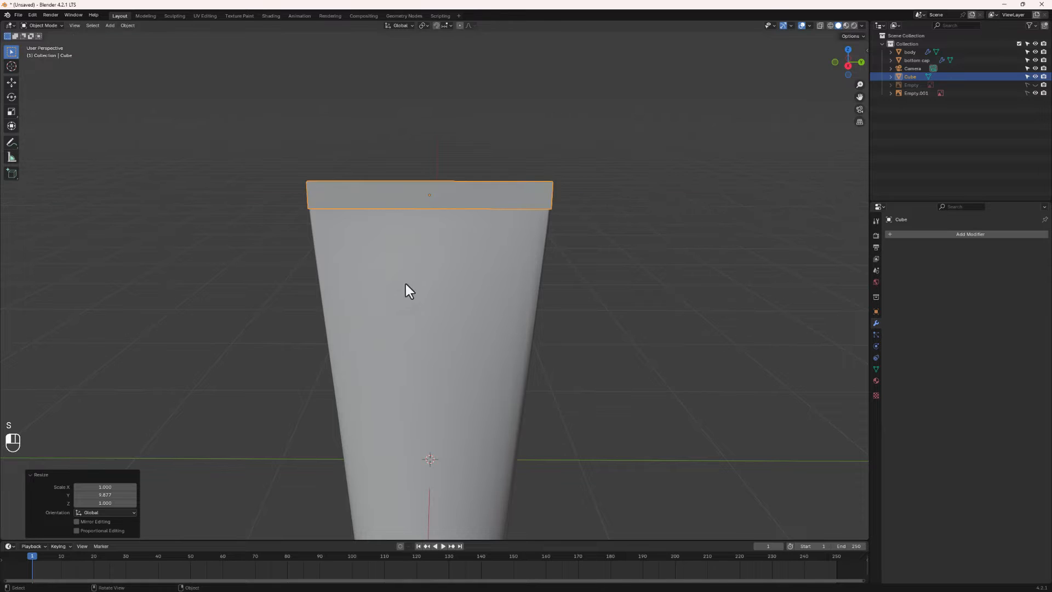
Step: Divide the stretched cube across its width with 30 evenly spaced, unslid vertical loop cuts and switch to face selection
middle_click_drag(405, 284, 343, 267)
key("Tab")
scroll(347, 242, "down", 2)
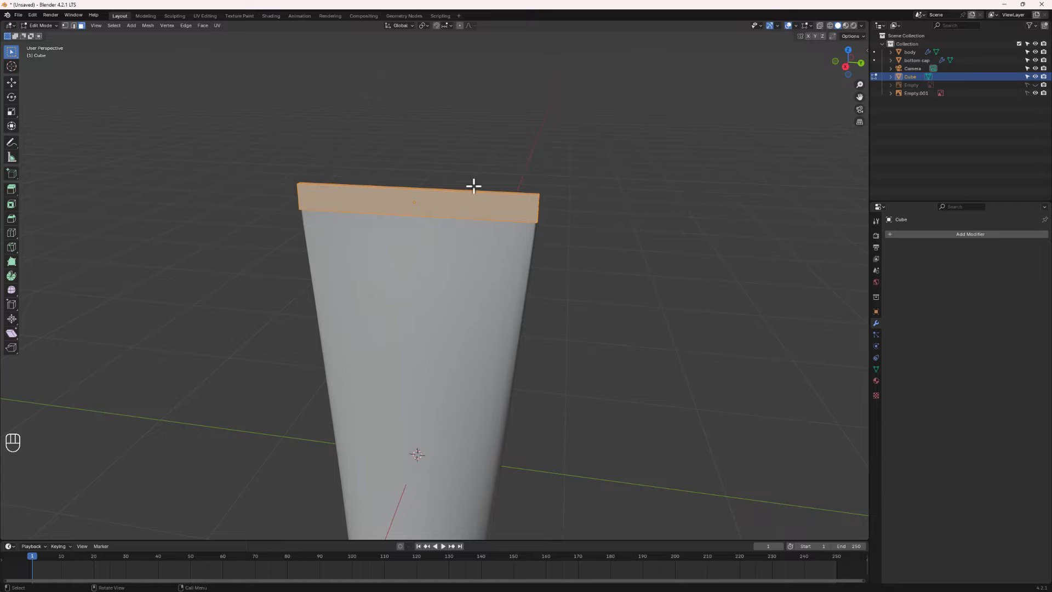
key("ctrl+r")
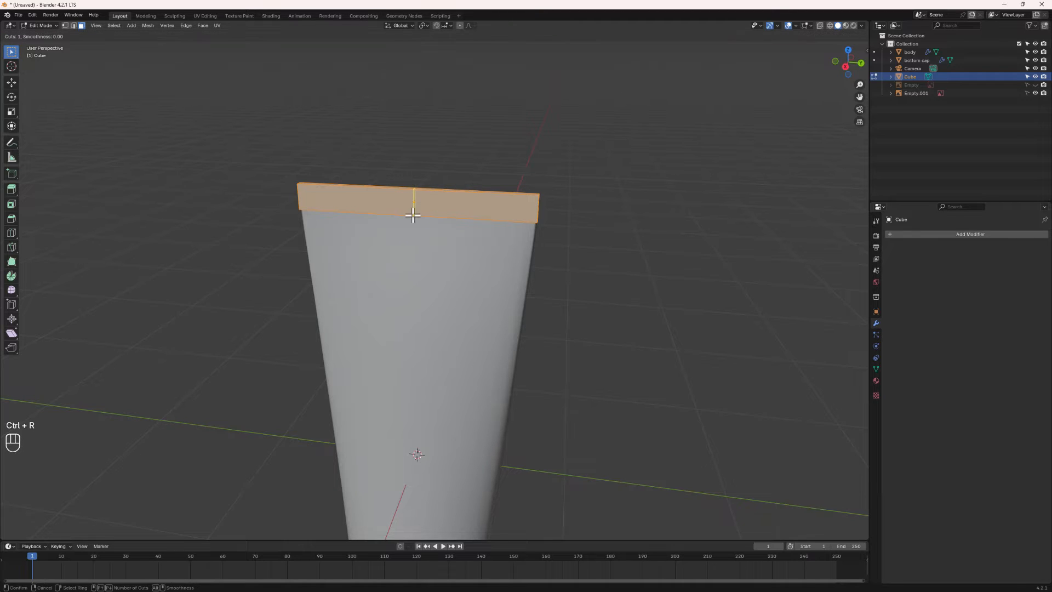
scroll(413, 214, "up", 20)
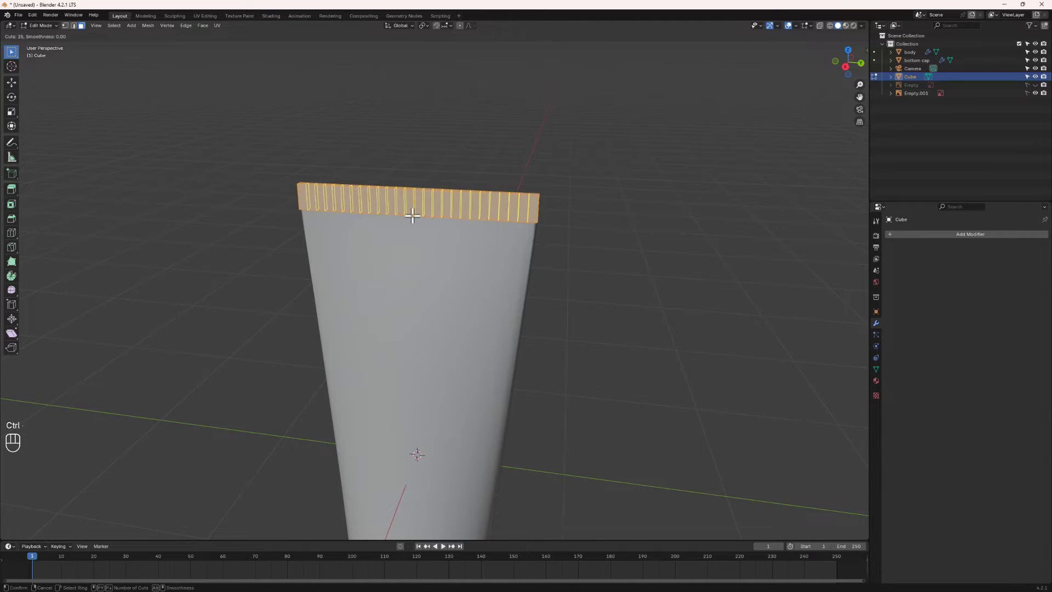
scroll(413, 215, "up", 5)
left_click(412, 215)
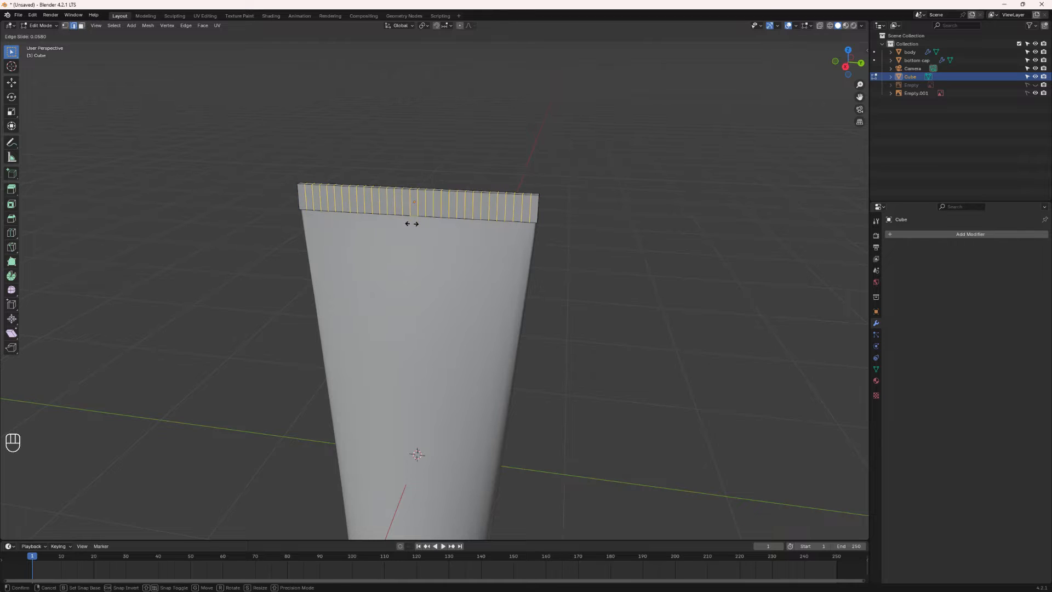
right_click(412, 223)
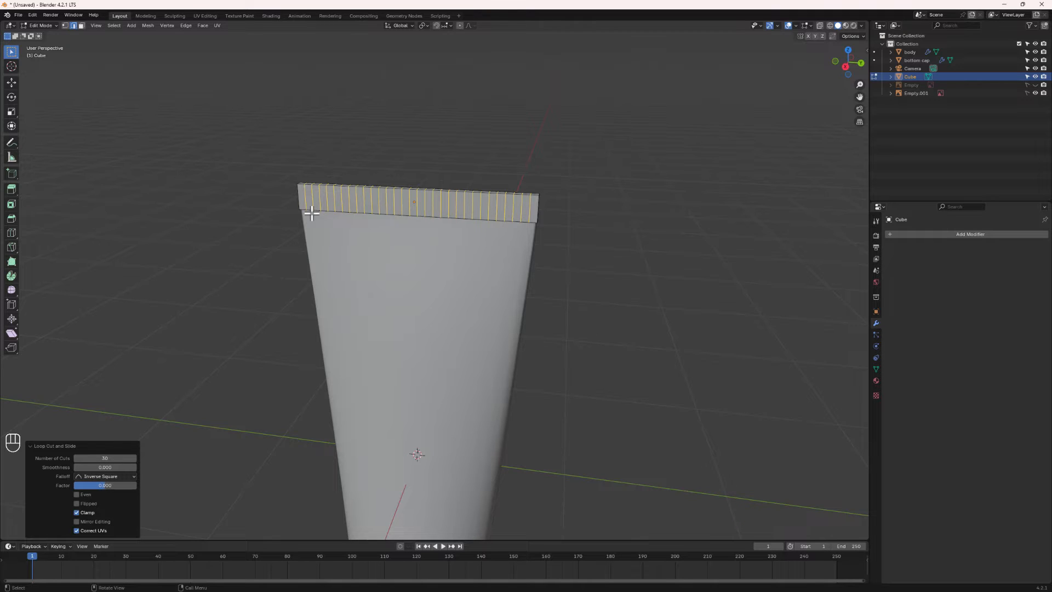
left_click(80, 27)
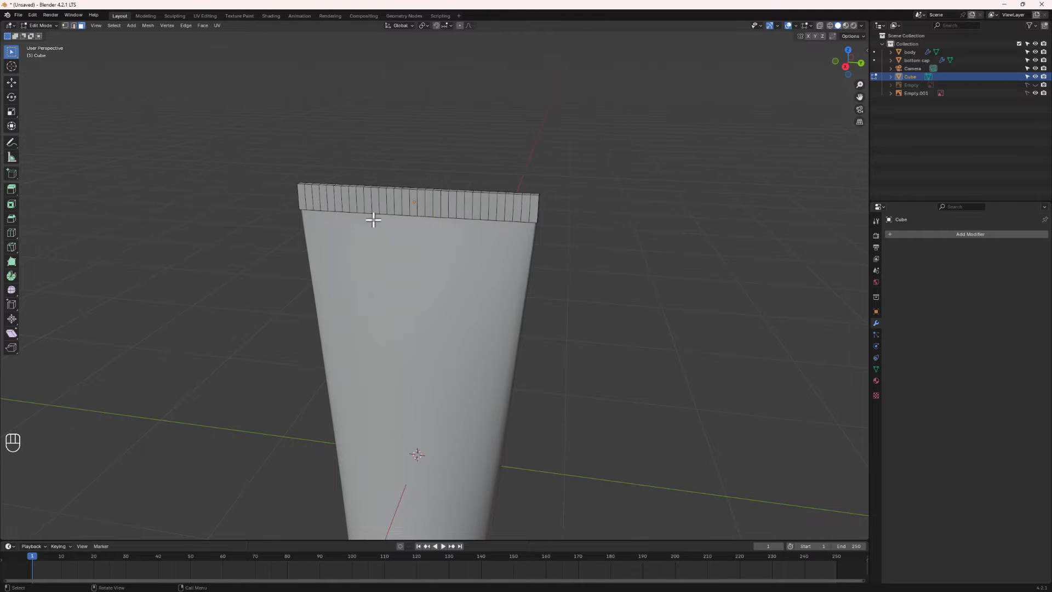
Step: Select every second face along the front side of the divided strip, starting from the second face, 15 faces in all
scroll(329, 202, "up", 1)
left_click(276, 171)
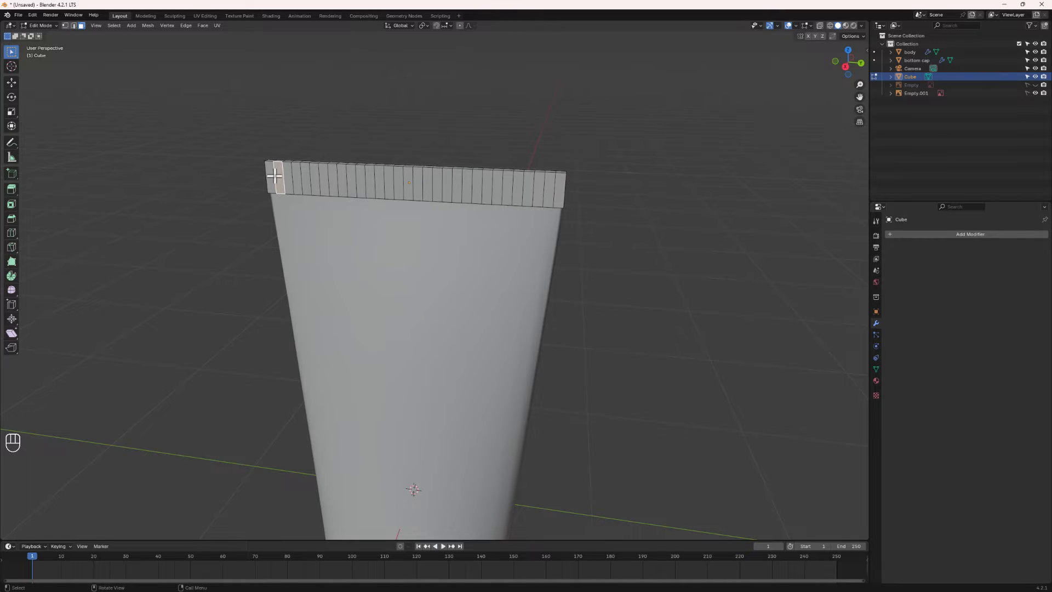
left_click(297, 182, "shift")
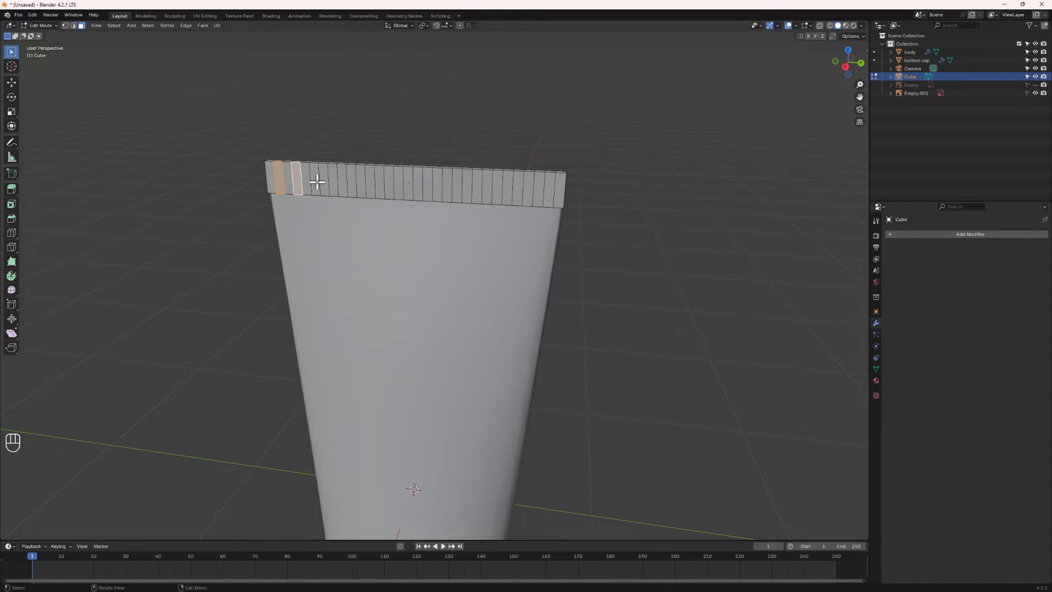
left_click(317, 182, "shift")
left_click(333, 184, "shift")
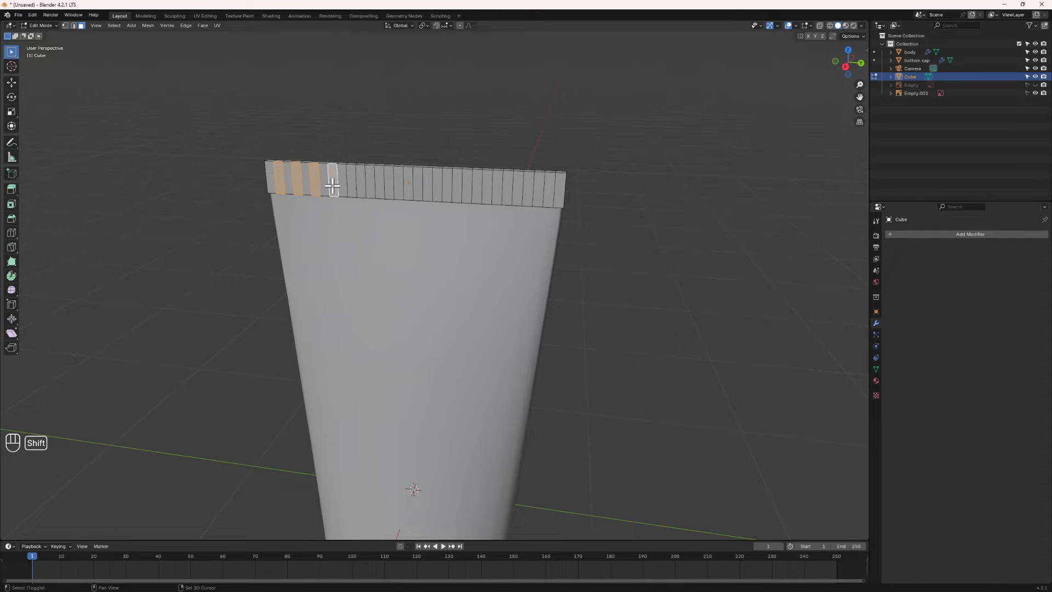
left_click(352, 184, "shift")
left_click(371, 188, "shift")
left_click(390, 186, "shift")
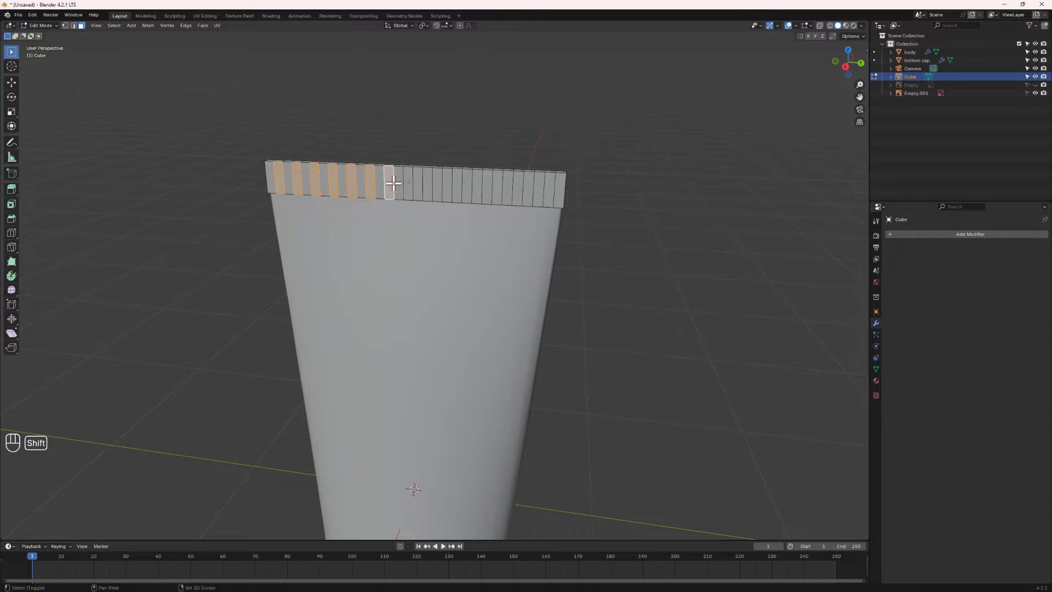
left_click(408, 185, "shift")
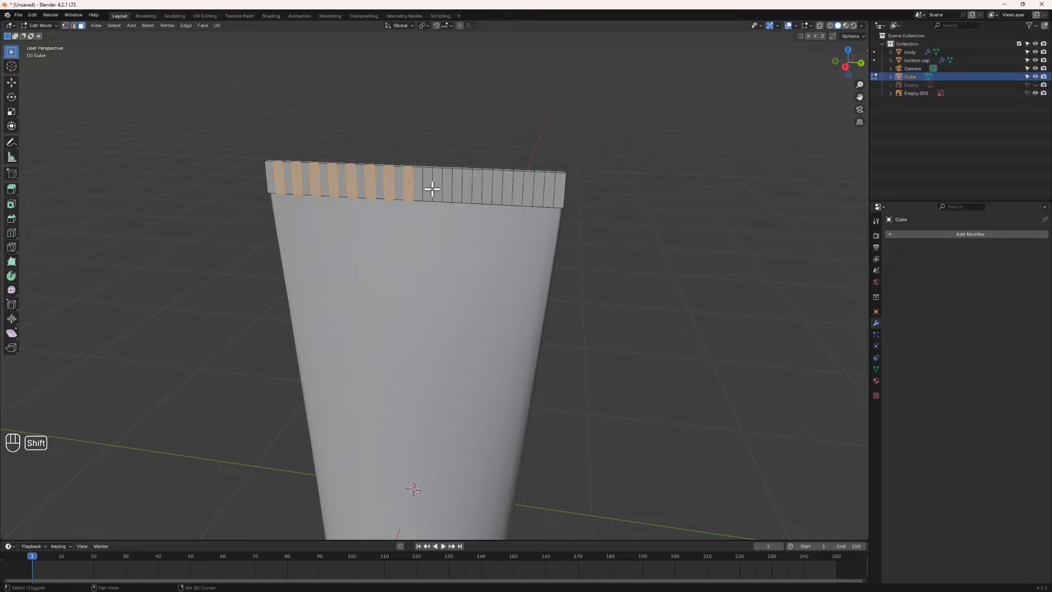
left_click(429, 187, "shift")
left_click(449, 188, "shift")
left_click(467, 189, "shift")
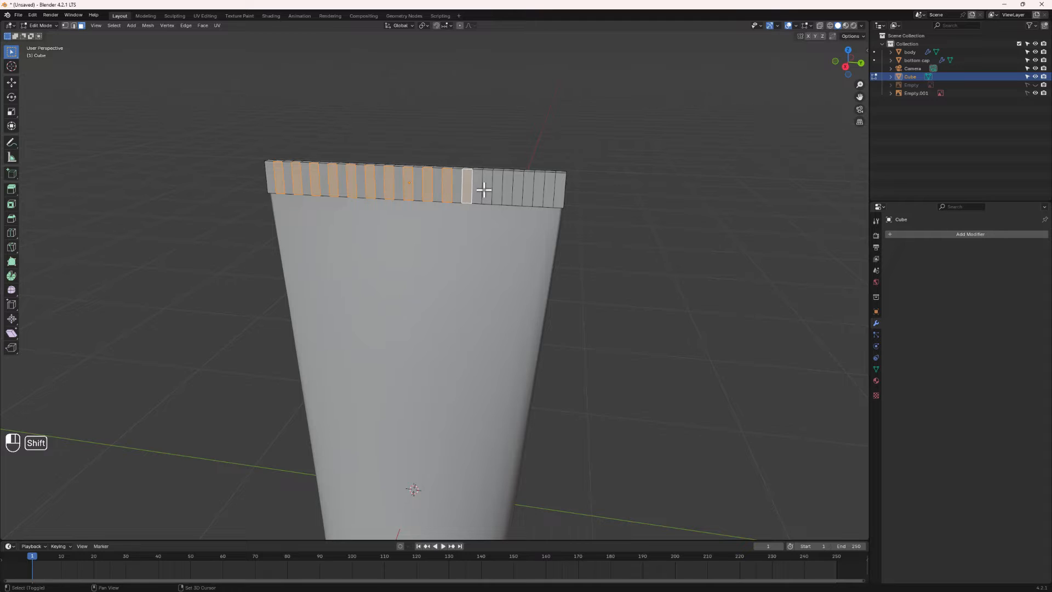
left_click(487, 188, "shift")
left_click(508, 189, "shift")
left_click(531, 184, "shift")
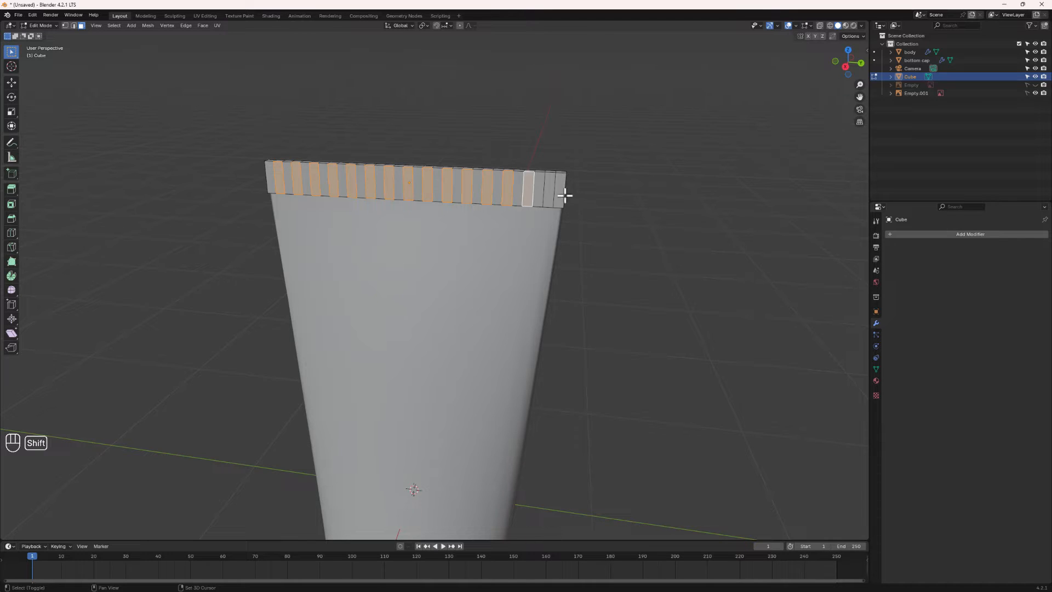
left_click(550, 190, "shift")
Step: Add the 15 matching alternate faces on the strip's back side to the selection
middle_click_drag(594, 198, 271, 159)
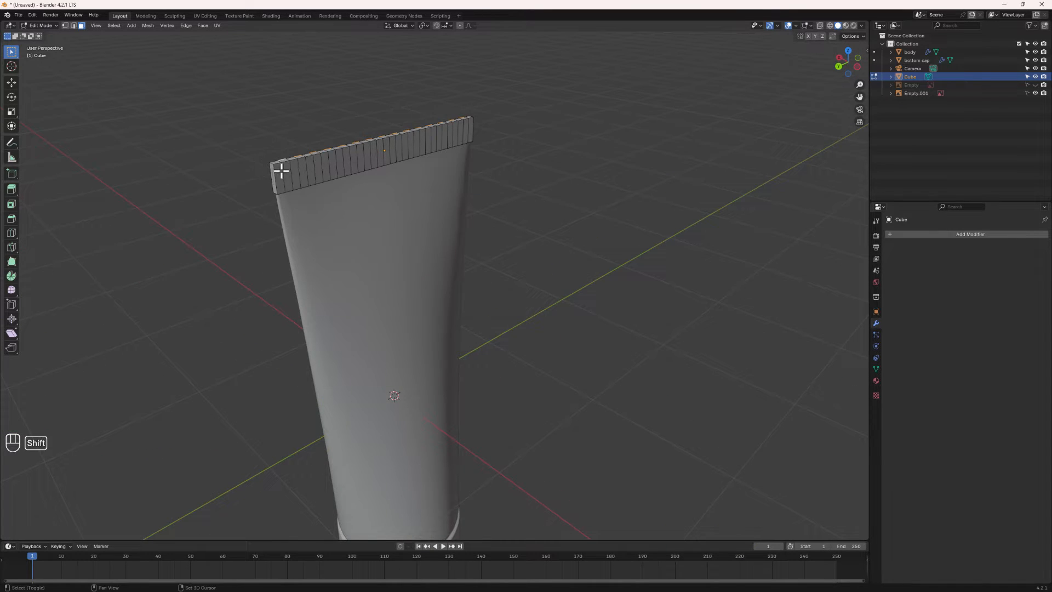
left_click(288, 173, "shift")
left_click(305, 169, "shift")
left_click(321, 167, "shift")
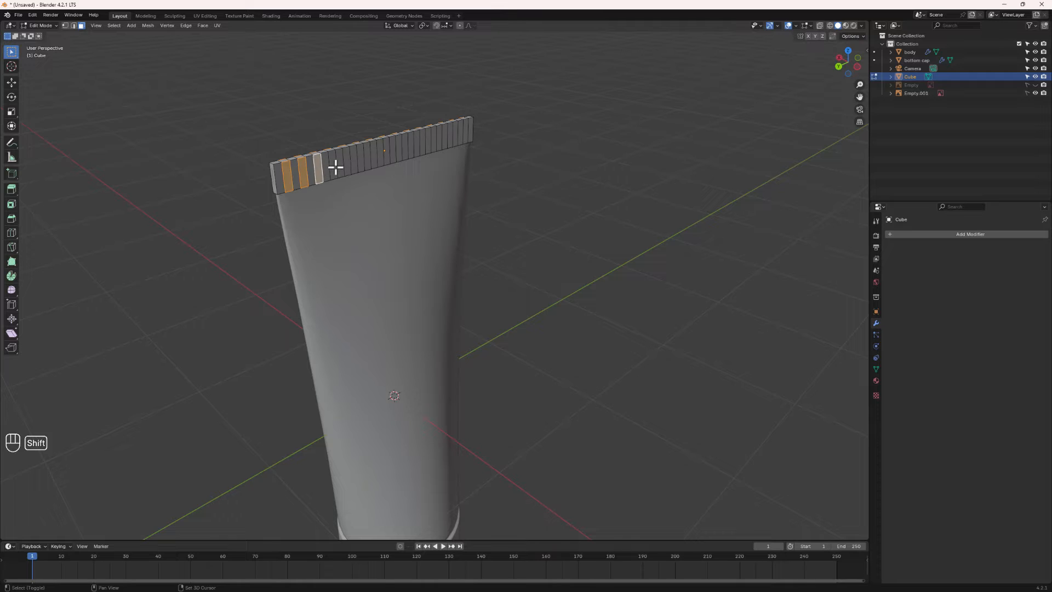
left_click(335, 164, "shift")
left_click(349, 162, "shift")
left_click(361, 155, "shift")
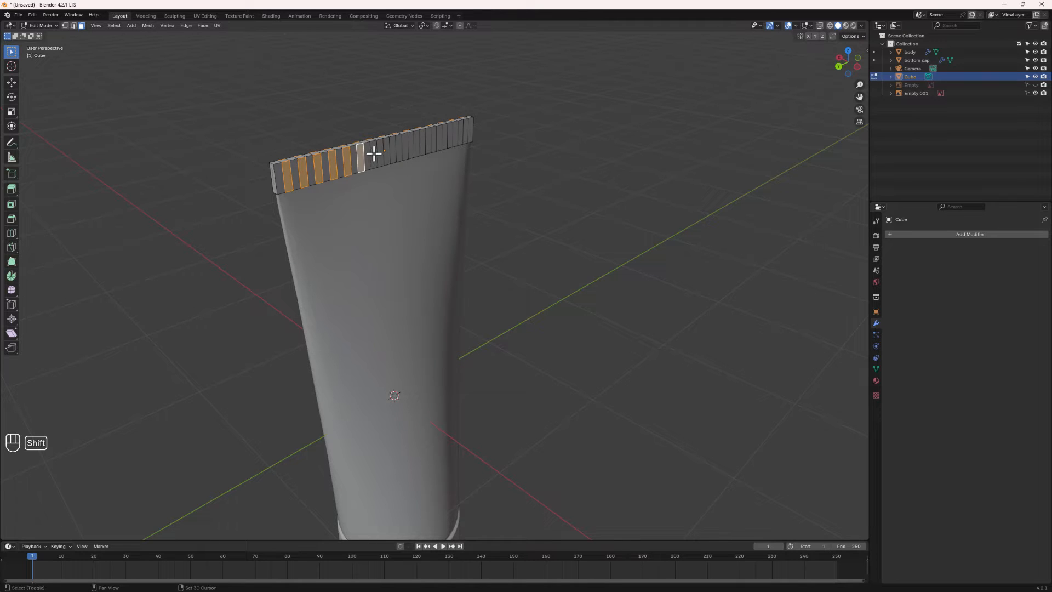
left_click(376, 153, "shift")
left_click(388, 150, "shift")
left_click(400, 145, "shift")
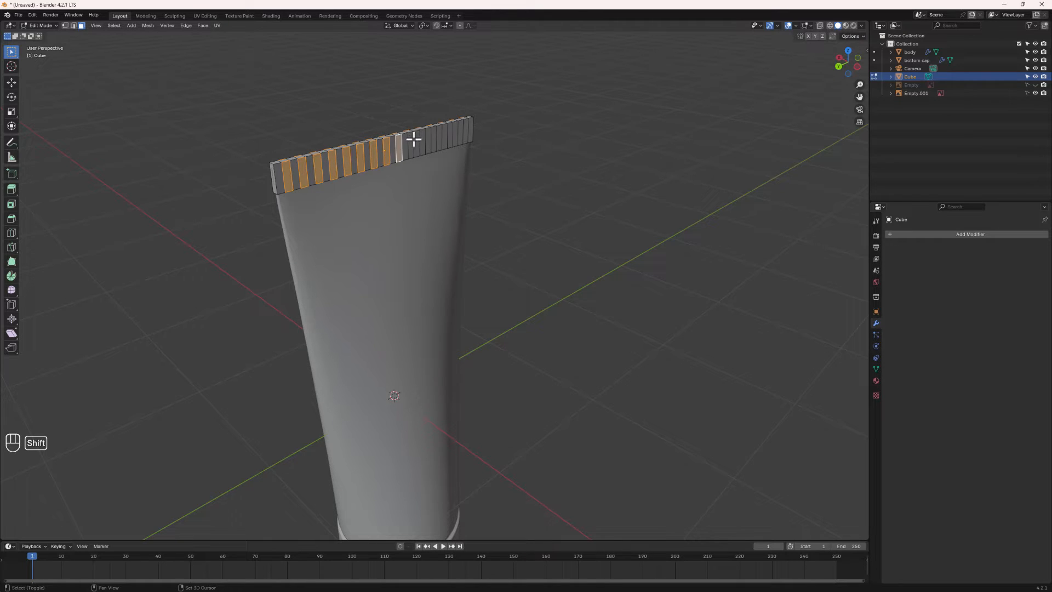
left_click(412, 141, "shift")
left_click(424, 139, "shift")
left_click(434, 137, "shift")
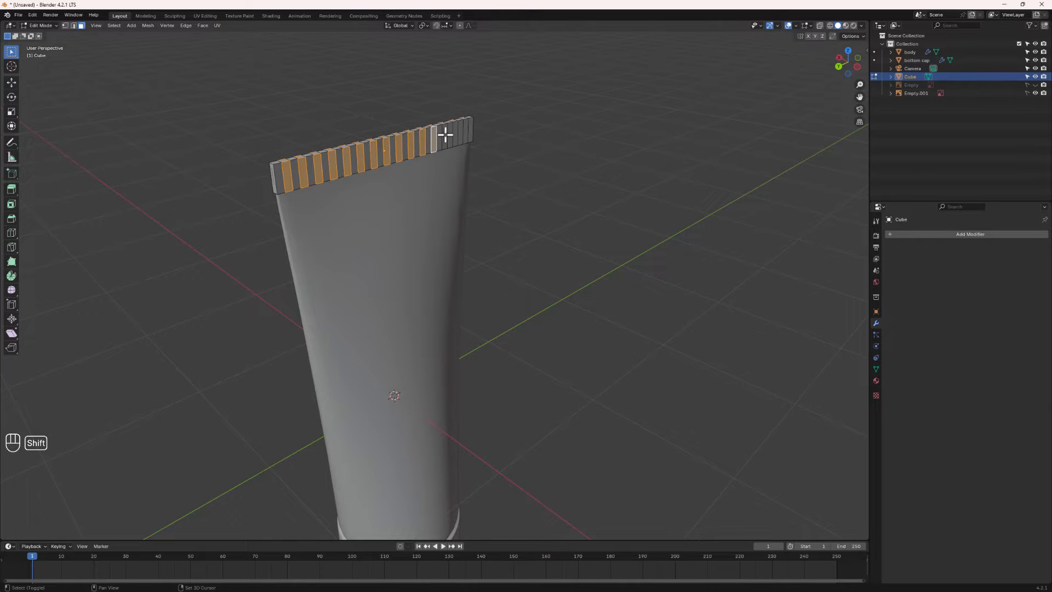
left_click(447, 135, "shift")
left_click(455, 131, "shift")
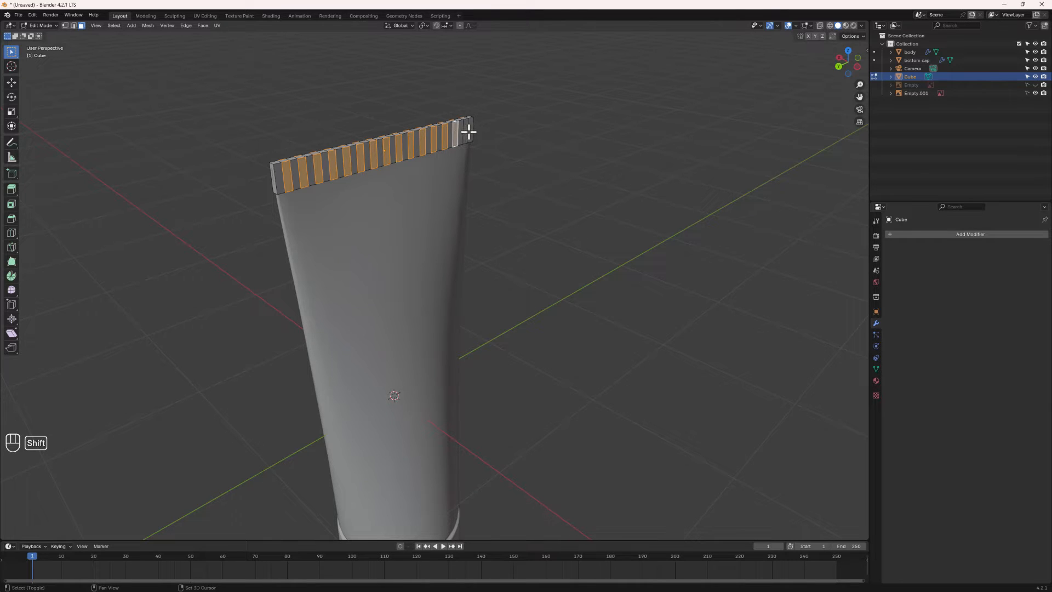
left_click(469, 131, "shift")
Step: Extrude the selected faces along their normals by about 0.8 m to form raised ribs and return to Object Mode
middle_click_drag(465, 132, 376, 277)
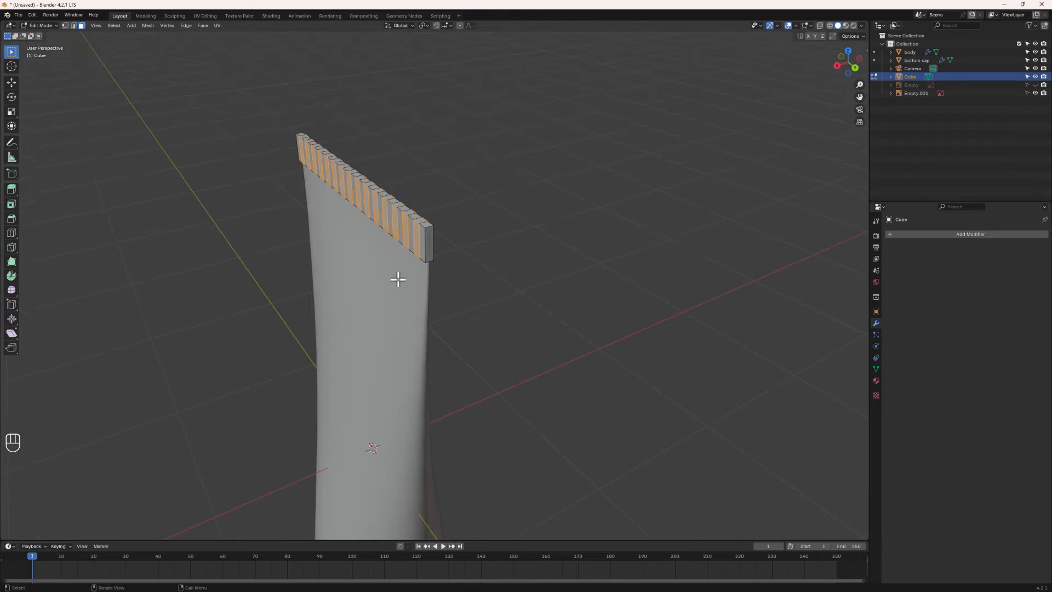
key("alt+e")
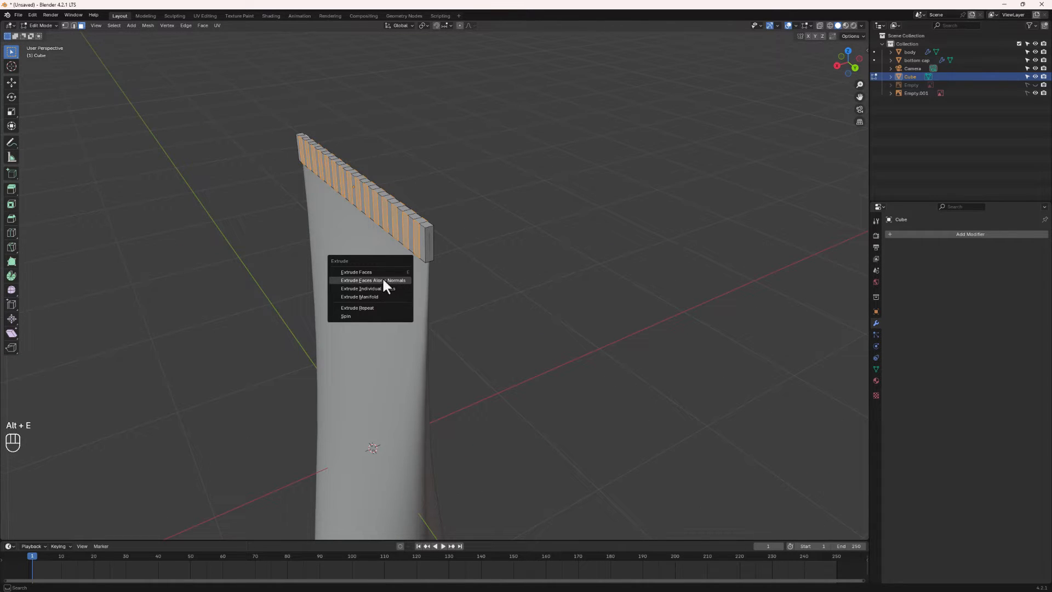
left_click(374, 281)
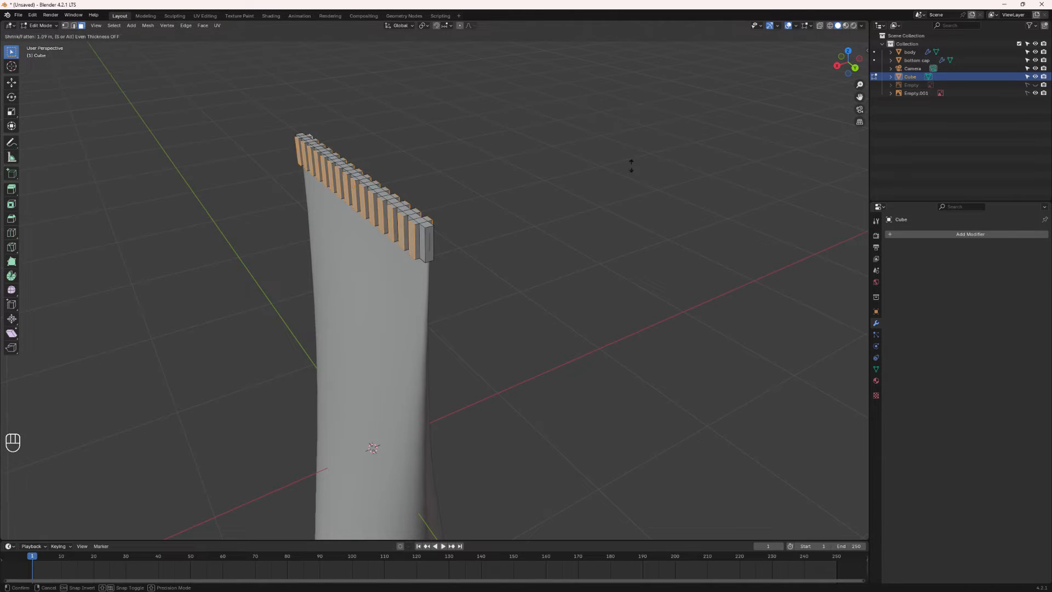
left_click(617, 197)
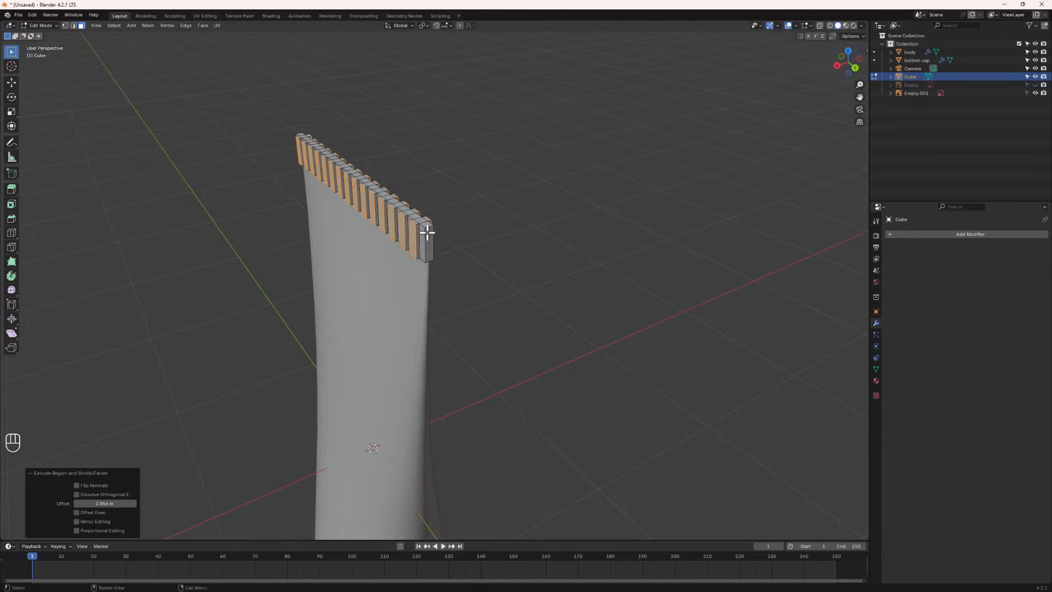
key("Tab")
middle_click_drag(389, 216, 428, 203)
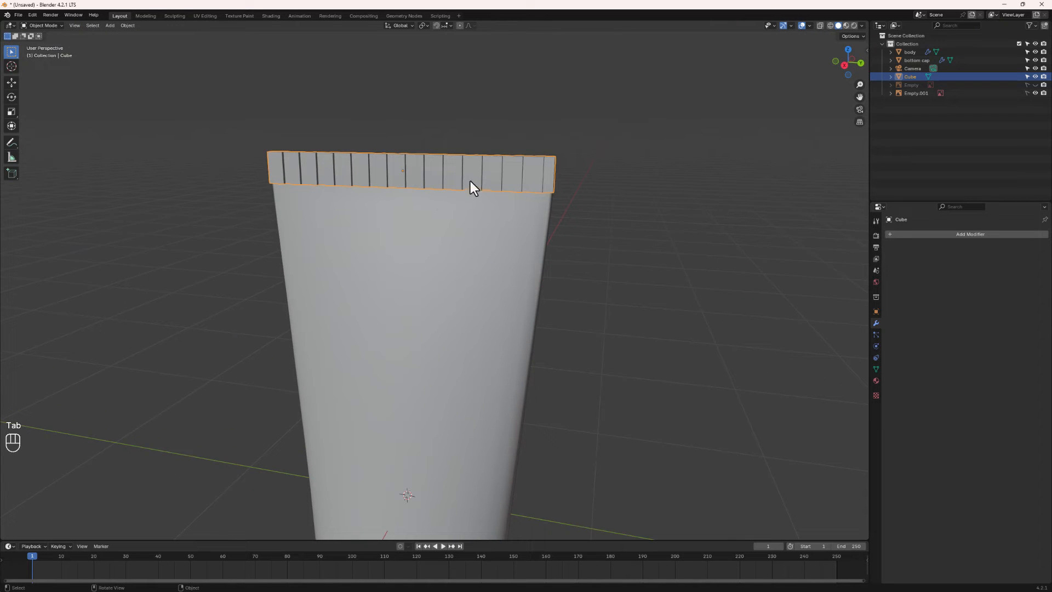
Step: Add a Subdivision Surface modifier to the ribbed strip
left_click(933, 235)
mouse_move(918, 239)
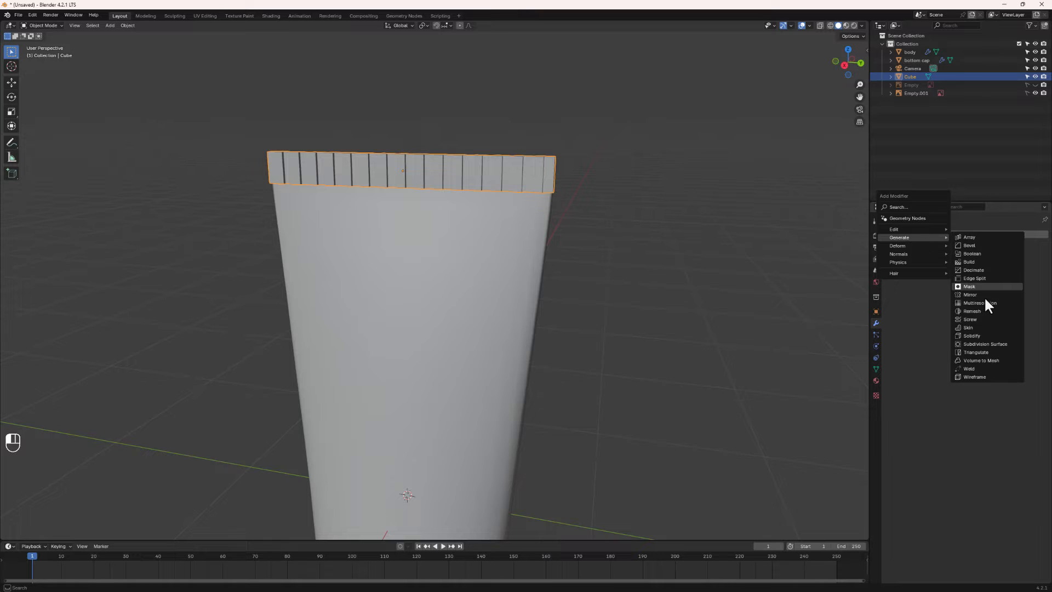
left_click(986, 343)
middle_click_drag(558, 241, 333, 161)
Step: Insert one centred horizontal loop cut around the ribbed strip and bevel it outward with 3 segments to sharpen its edges
key("Tab")
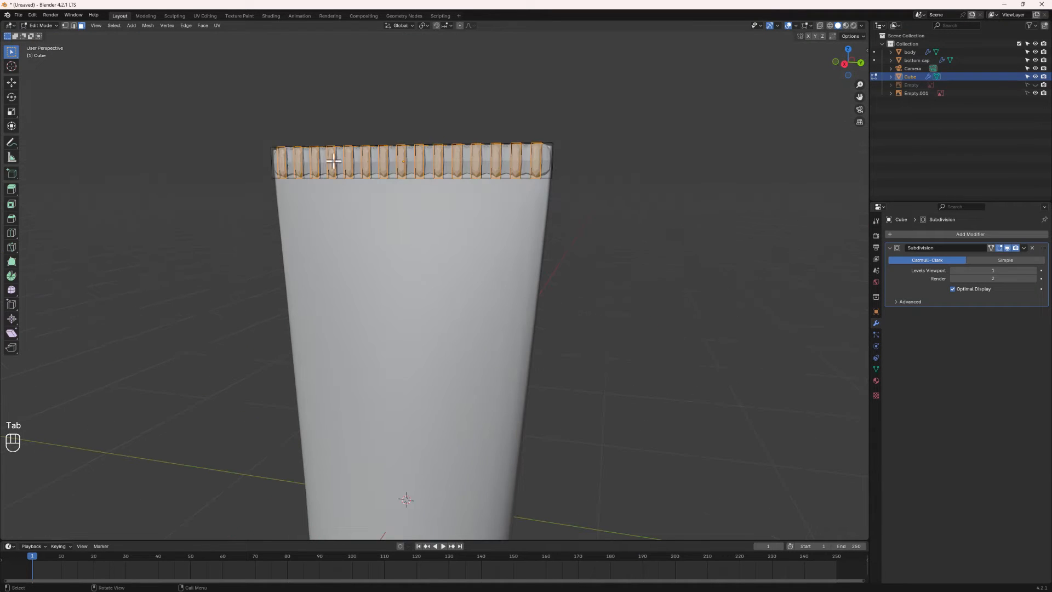
key("ctrl+r")
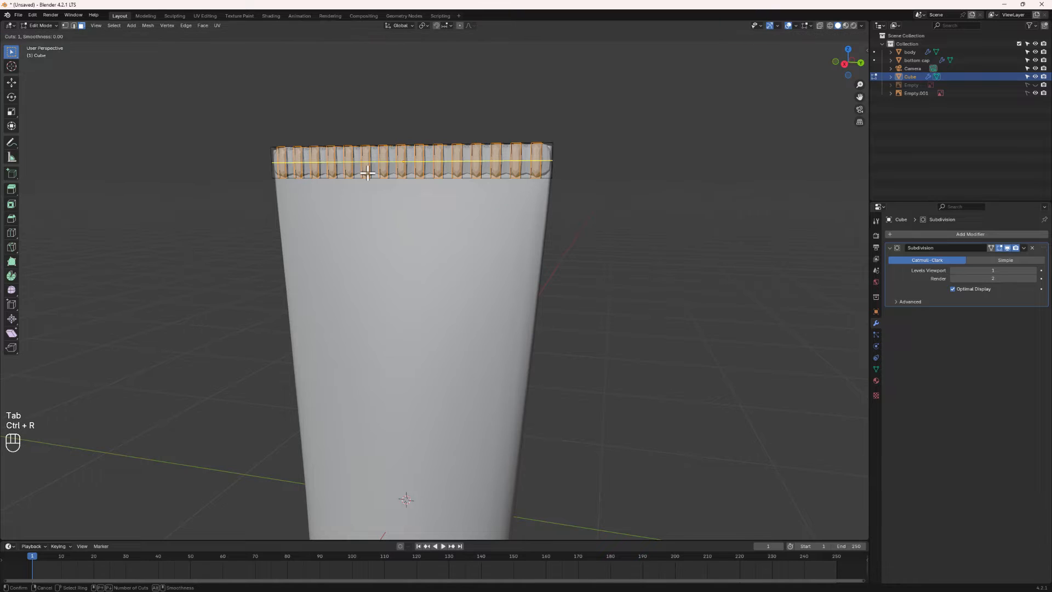
left_click(366, 171)
right_click(366, 171)
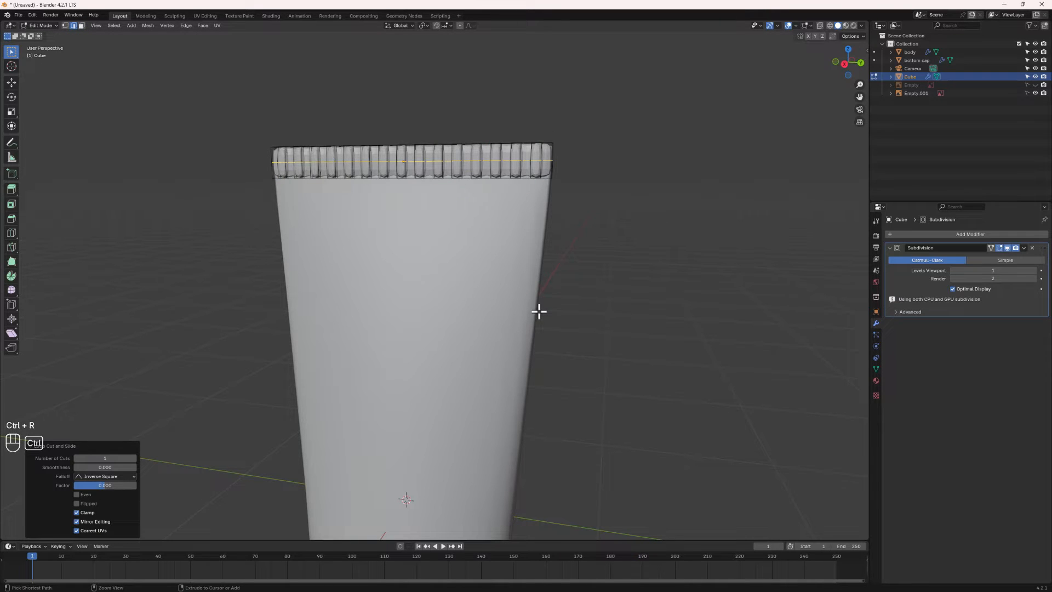
key("ctrl+b")
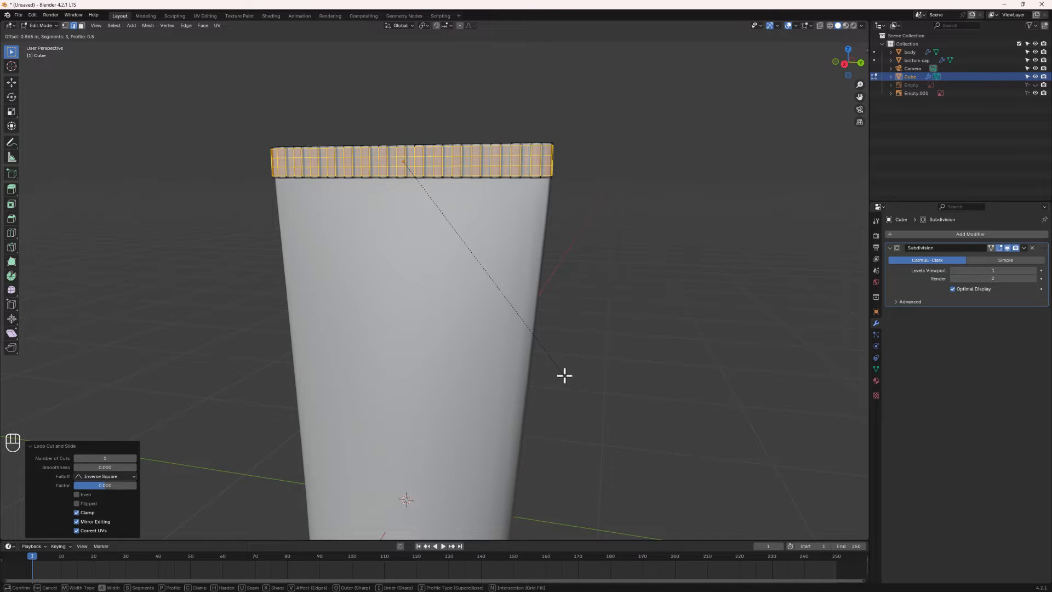
left_click(565, 375)
Step: Return the ribbed strip to Object Mode and apply Shade Smooth
key("Tab")
middle_click_drag(270, 163, 404, 197)
right_click(357, 228)
left_click(357, 229)
Step: Scale the ribbed strip along Y by about 1.007
key("s")
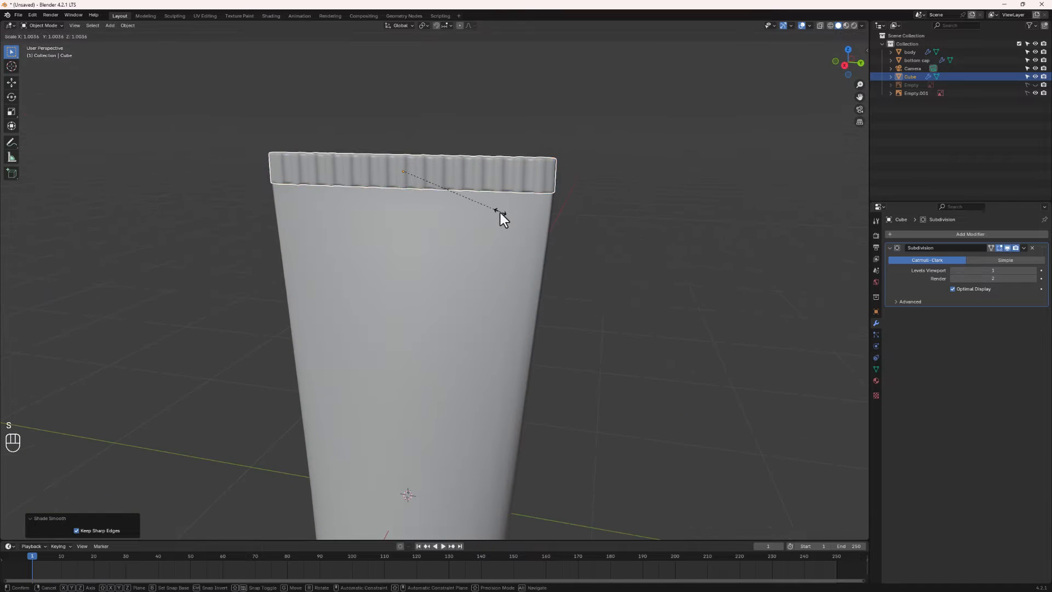
key("y")
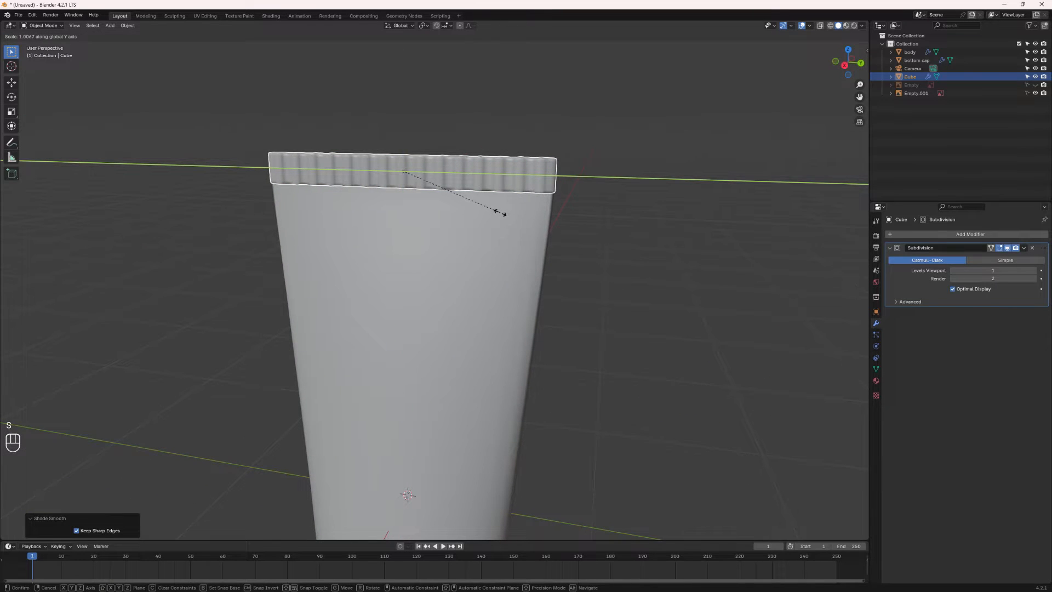
left_click(500, 212)
mouse_move(409, 211)
middle_mouse_down()
mouse_move(451, 202)
mouse_move(423, 208)
middle_mouse_up()
scroll(422, 209, "down", 2)
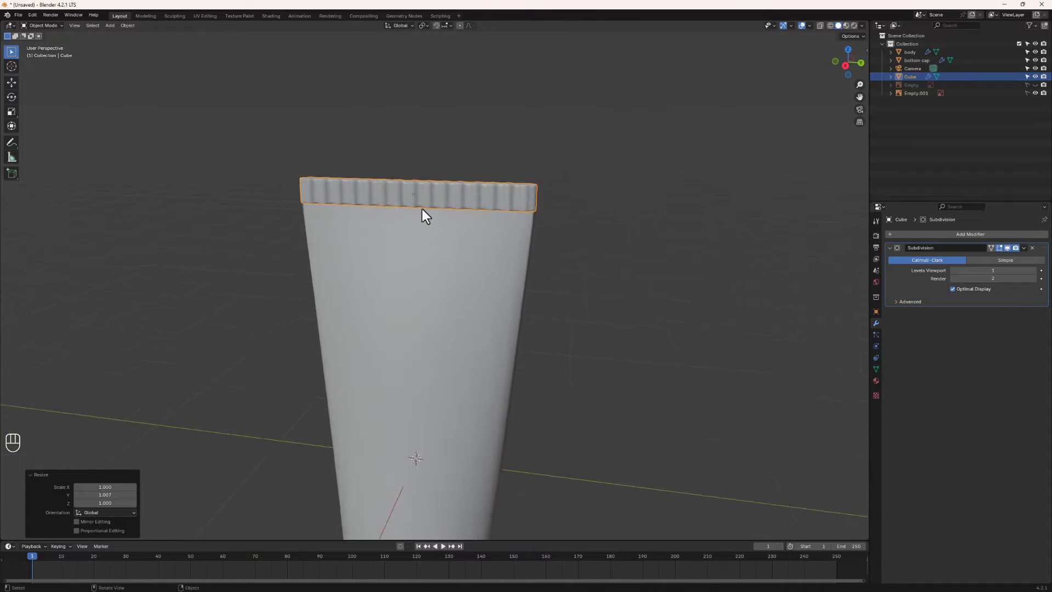
Step: Rename the Cube object to "top details" and deselect everything
scroll(422, 209, "down", 5)
middle_click_drag(439, 352, 425, 263, "shift")
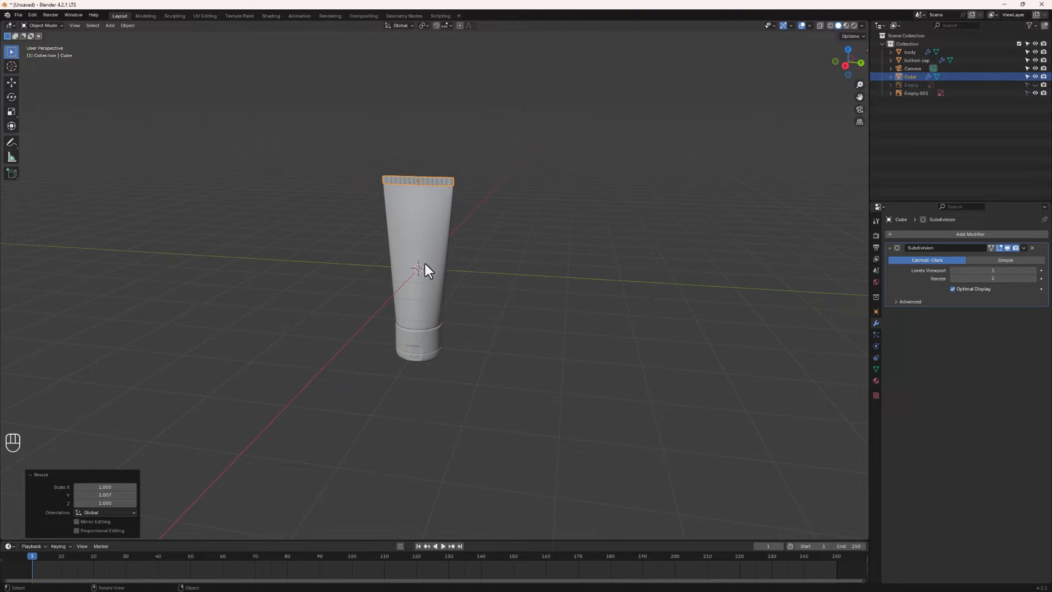
double_click(907, 76)
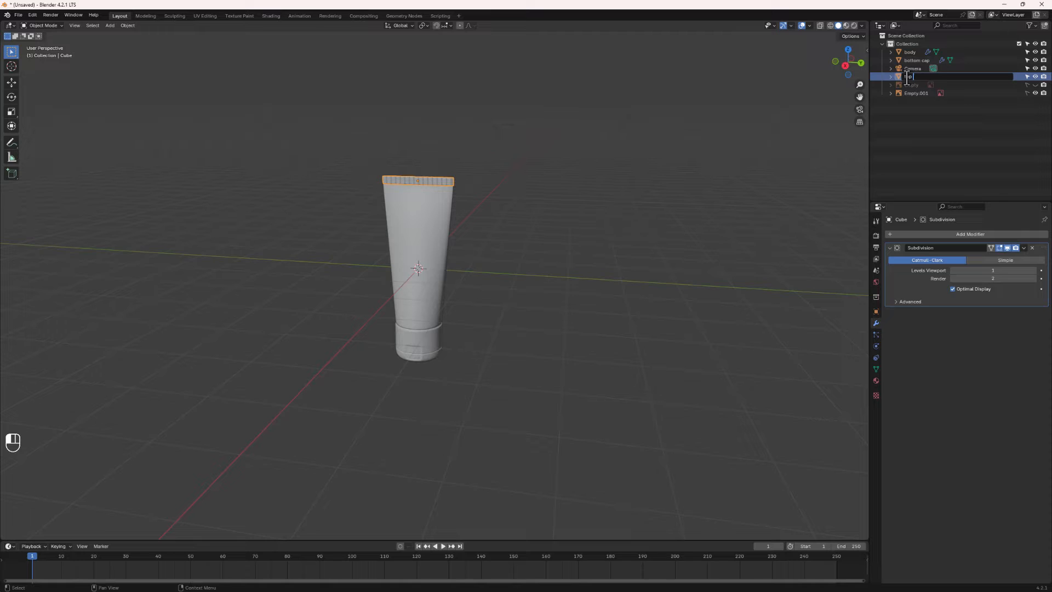
key("Return")
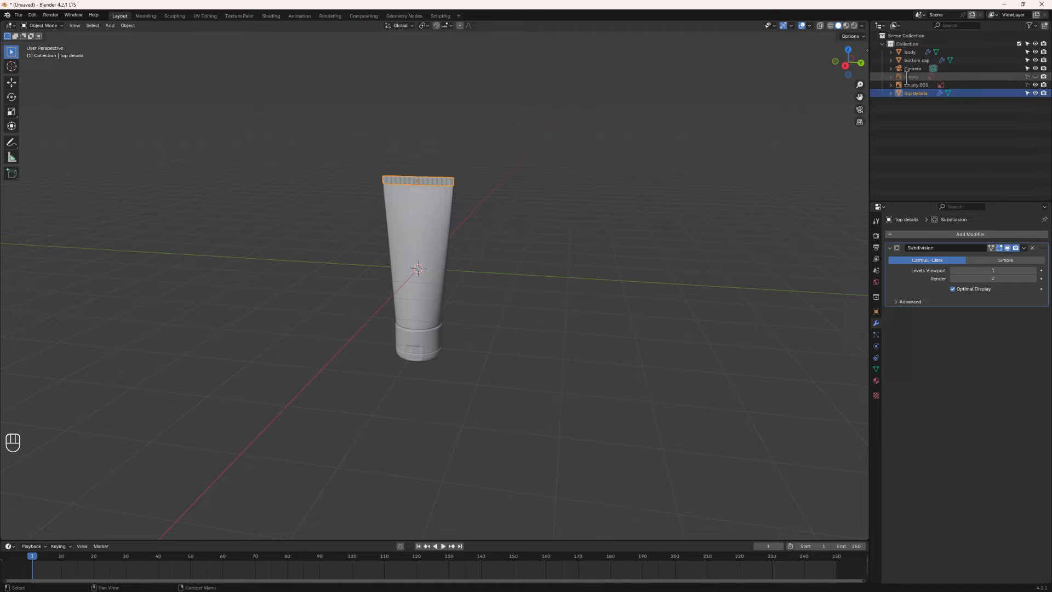
left_click(454, 355)
middle_click_drag(428, 396, 452, 370)
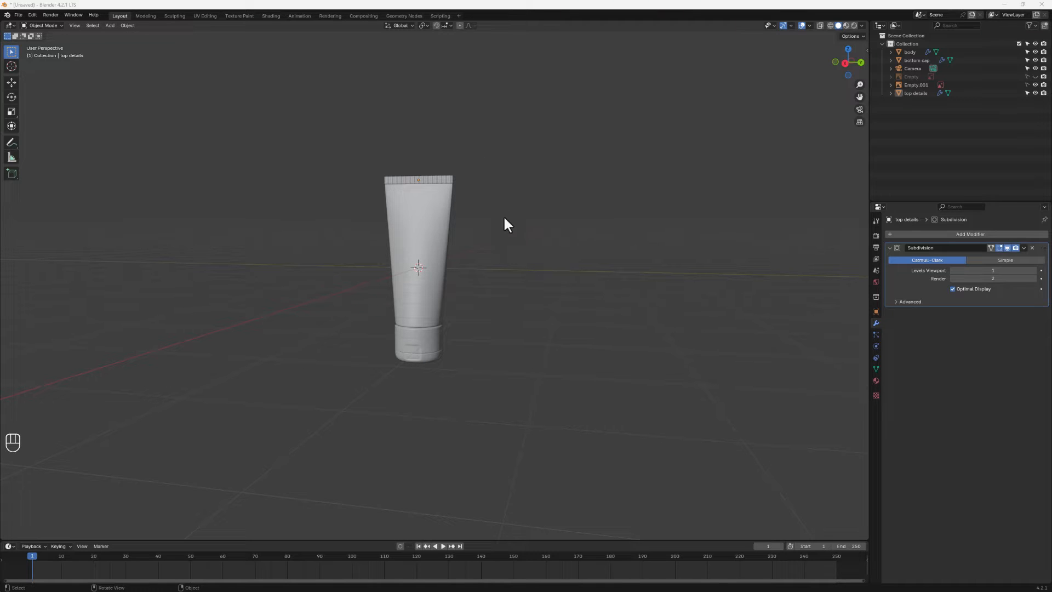
Step: Parent the bottom cap and top details to the body using Object (Keep Transform)
left_click(419, 247)
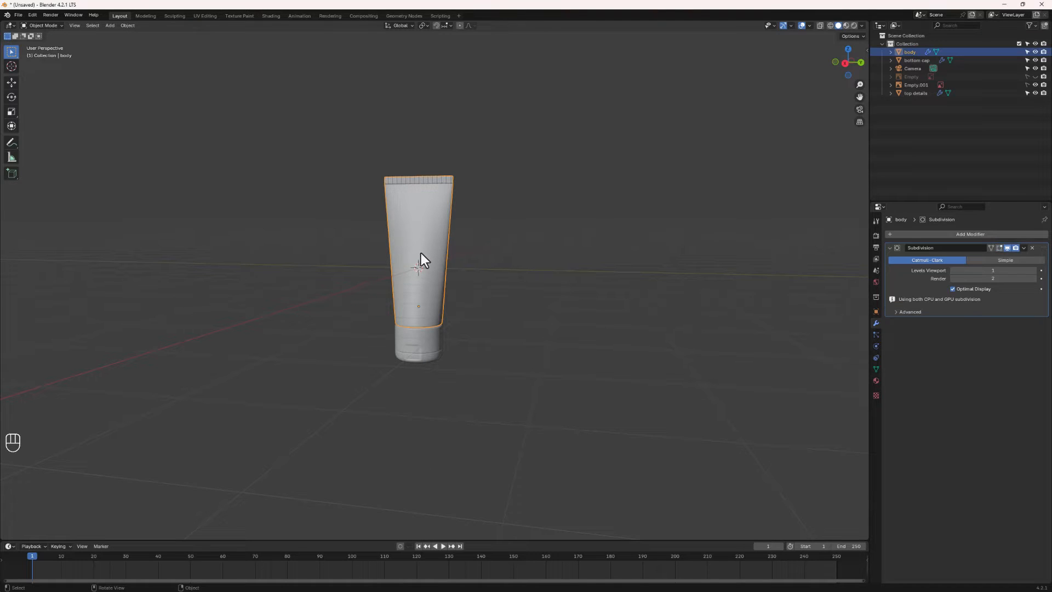
left_click_drag(529, 155, 355, 376)
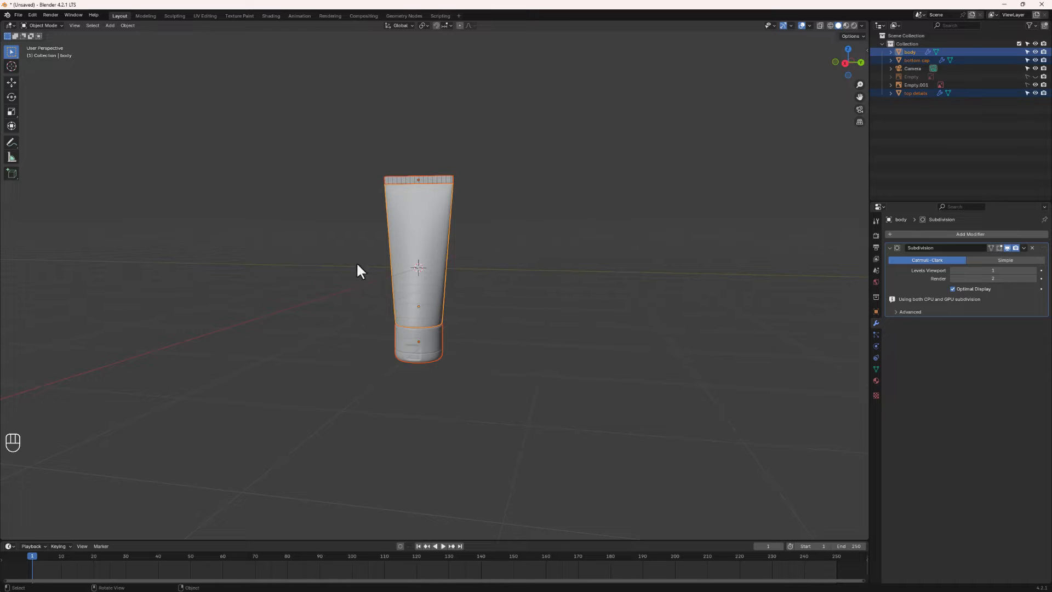
left_click(415, 241, "shift")
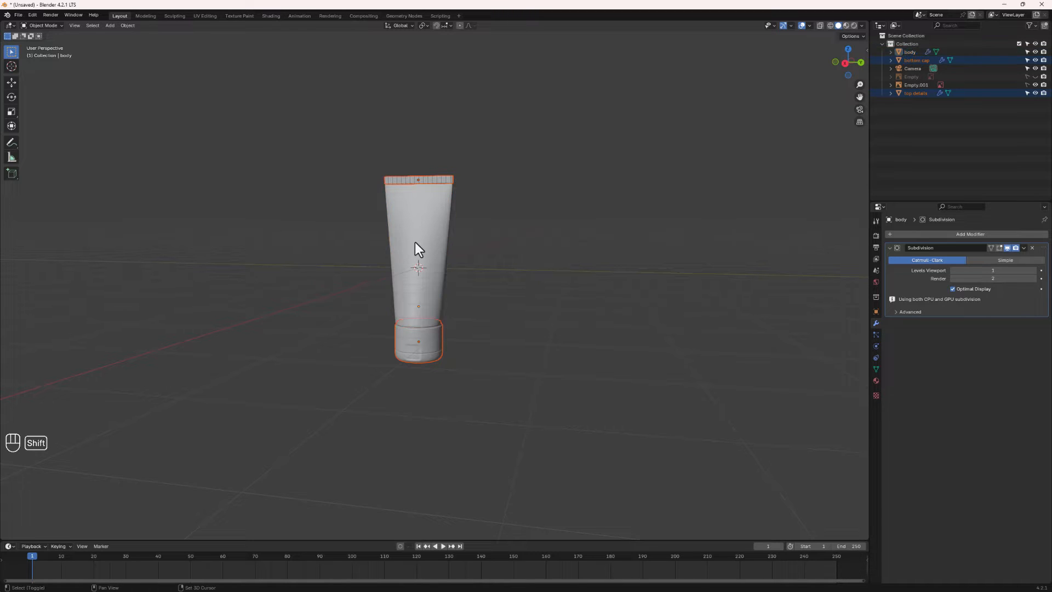
left_click(415, 242, "shift")
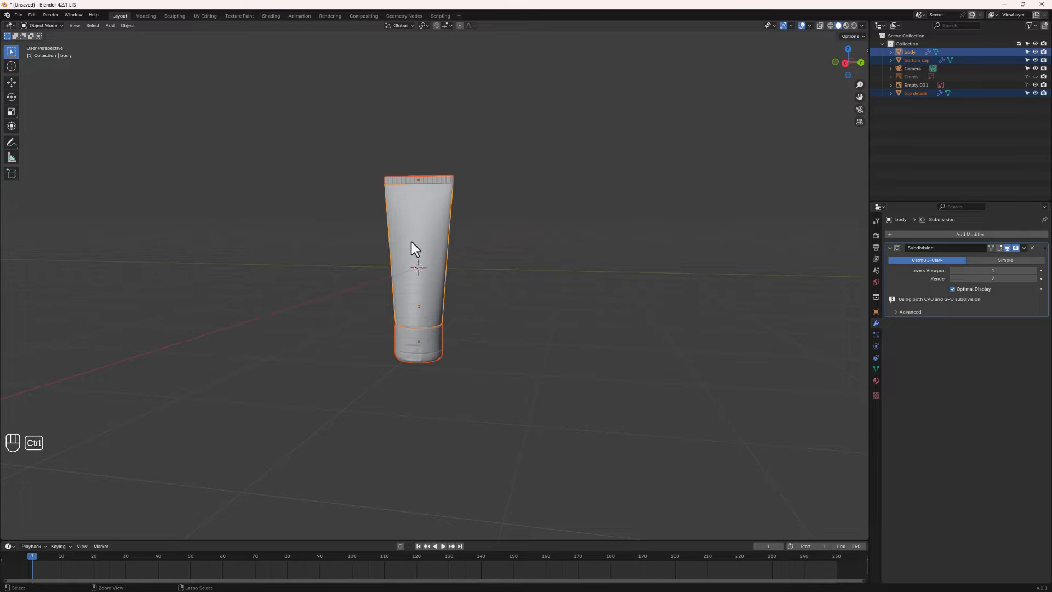
key("ctrl+p")
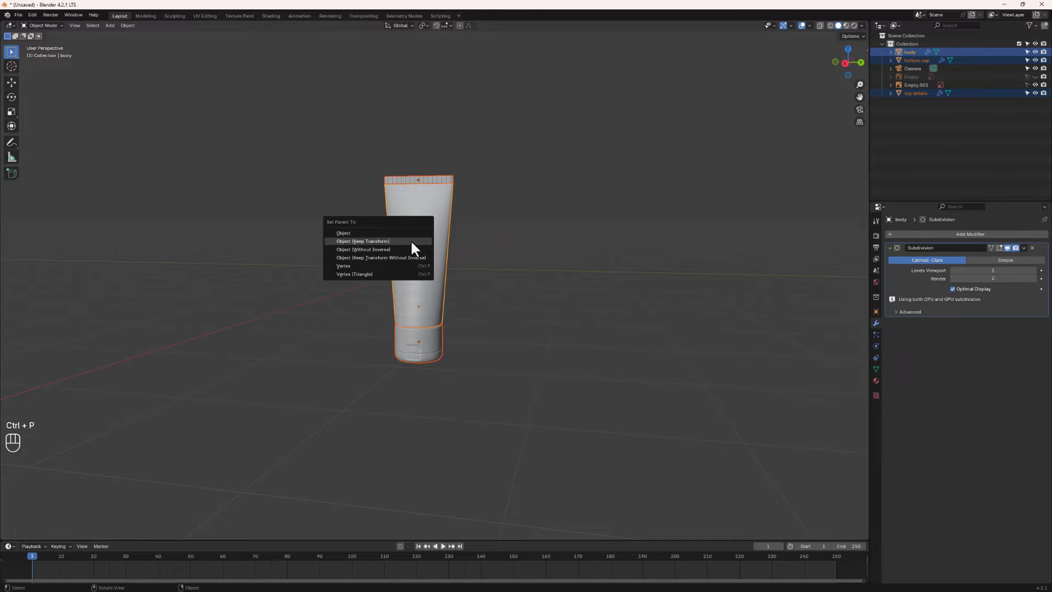
left_click(410, 241)
Step: Test-move the body to check that the parented parts follow it, and cancel the move
left_click(441, 253)
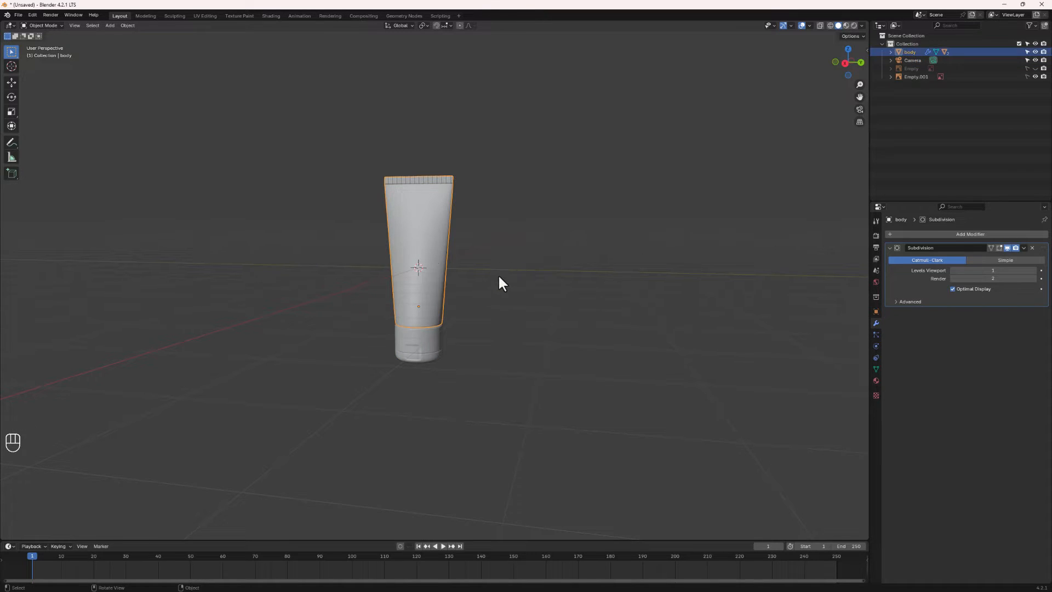
key("g")
right_click(452, 225)
Step: Enlarge the timeline area, change it to the Shader Editor, and set its shader type to World
scroll(409, 302, "up", 2)
middle_click_drag(406, 306, 410, 346)
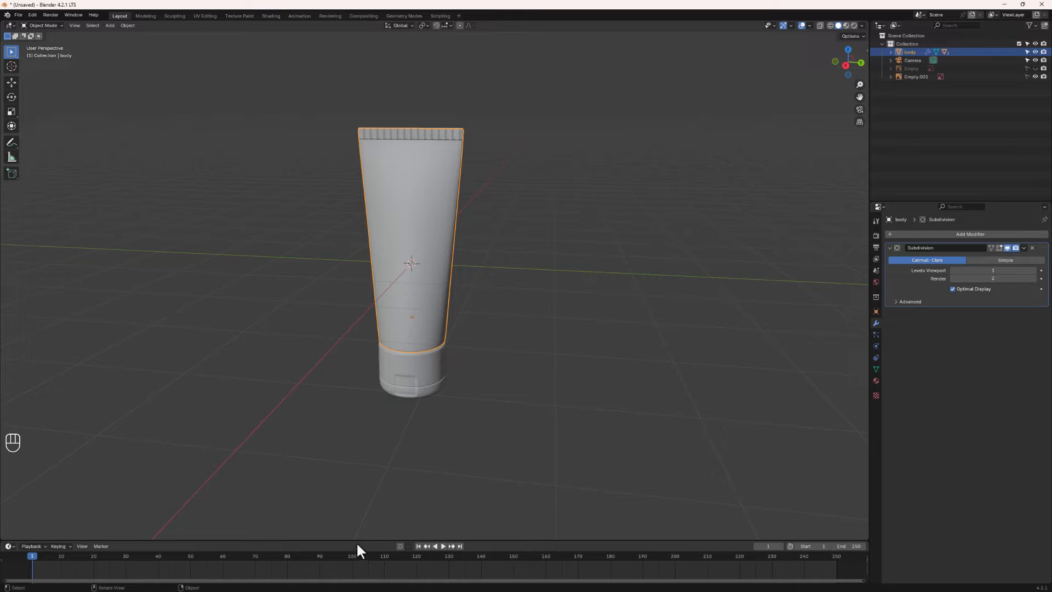
left_click_drag(360, 540, 269, 340)
left_click(6, 344)
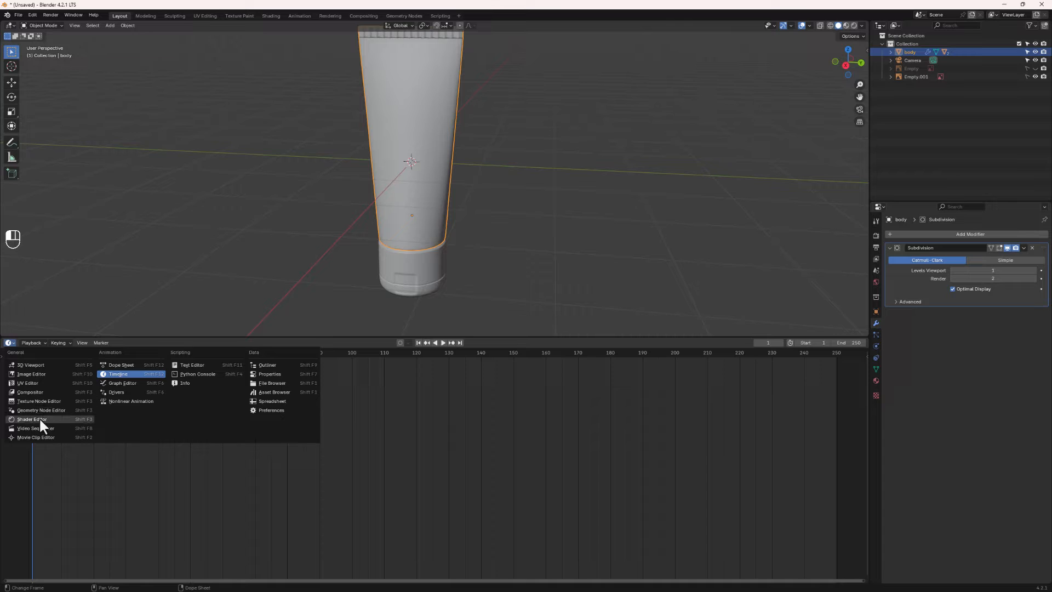
left_click(41, 420)
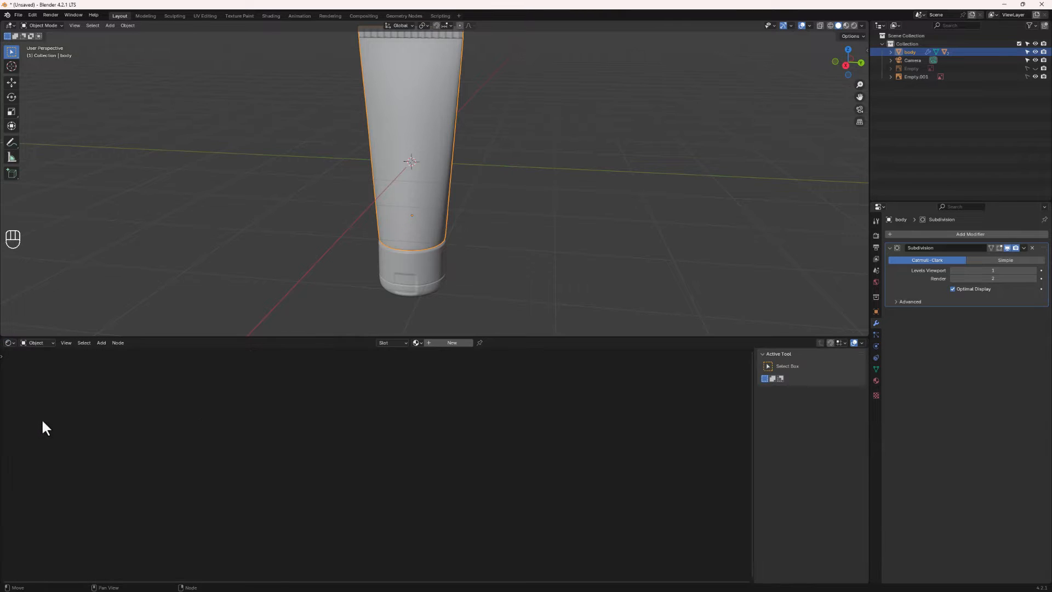
left_click(34, 343)
left_click(40, 370)
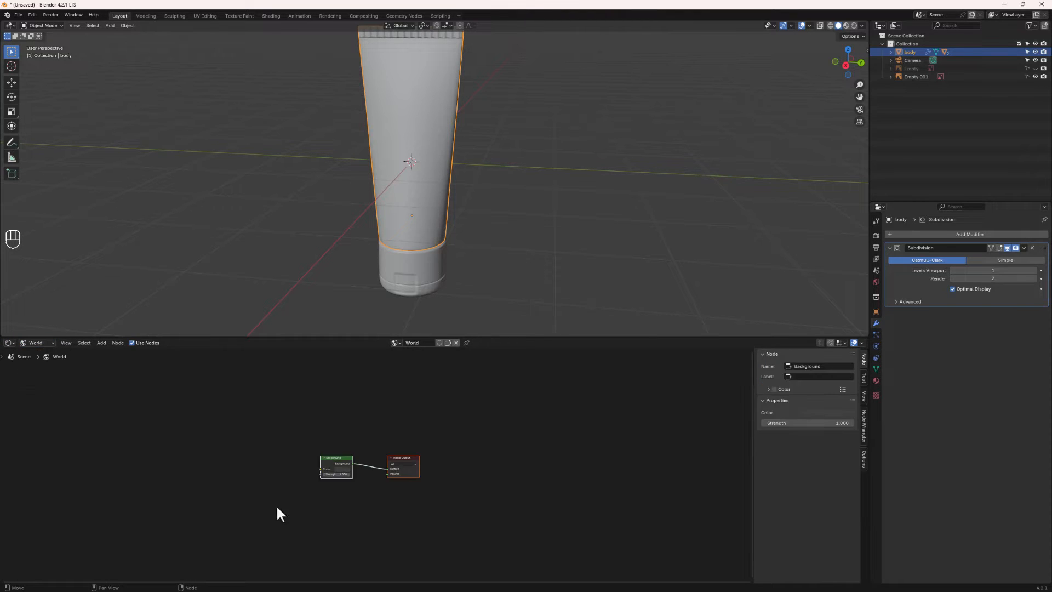
Step: Add an Environment Texture with Mapping and Texture Coordinate nodes to the world's Background node using Node Wrangler
scroll(306, 501, "up", 5)
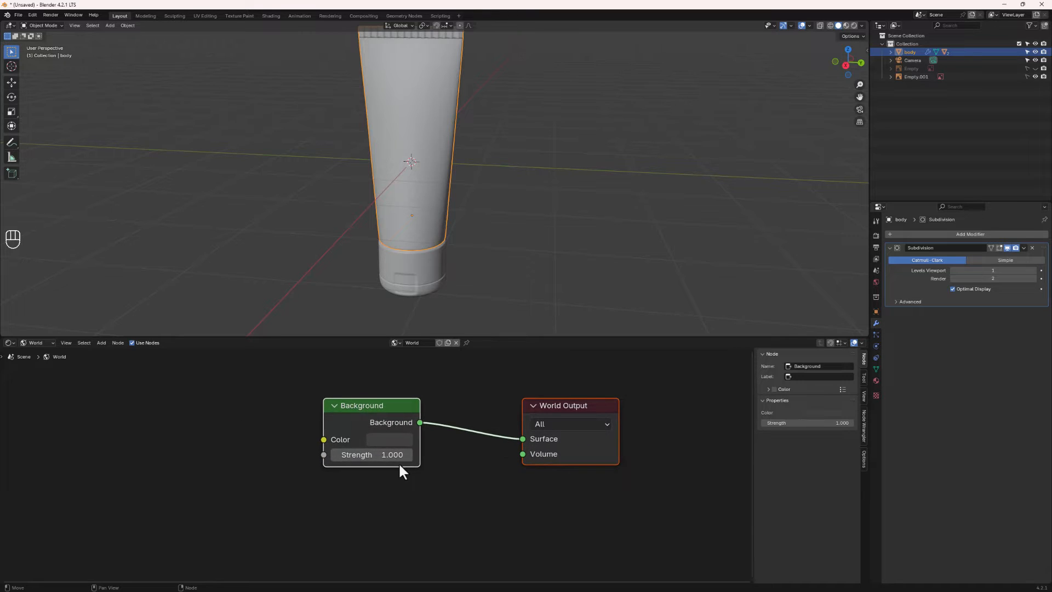
left_click(386, 404)
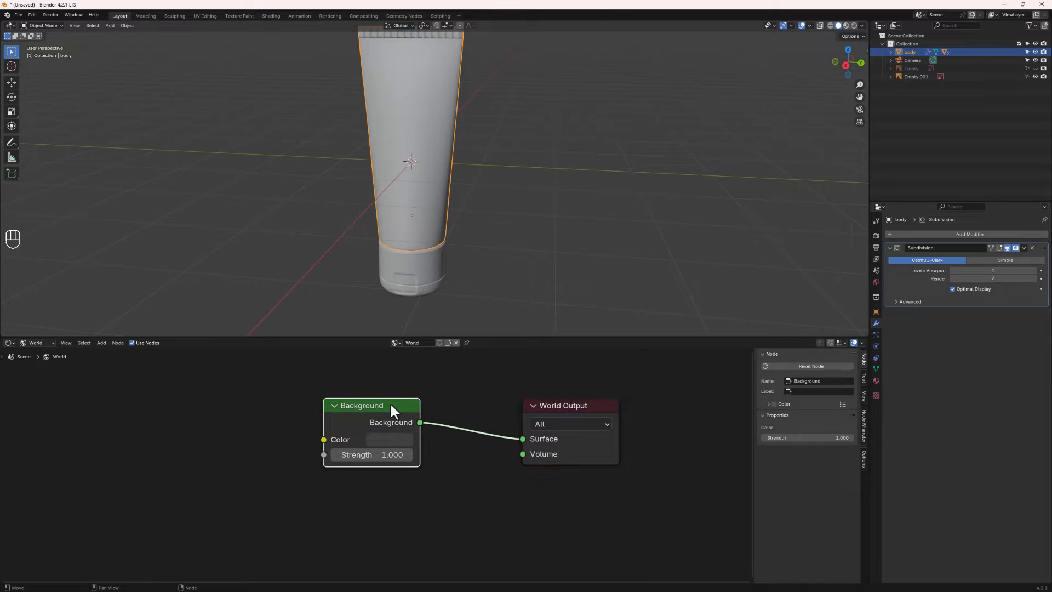
key("ctrl+t")
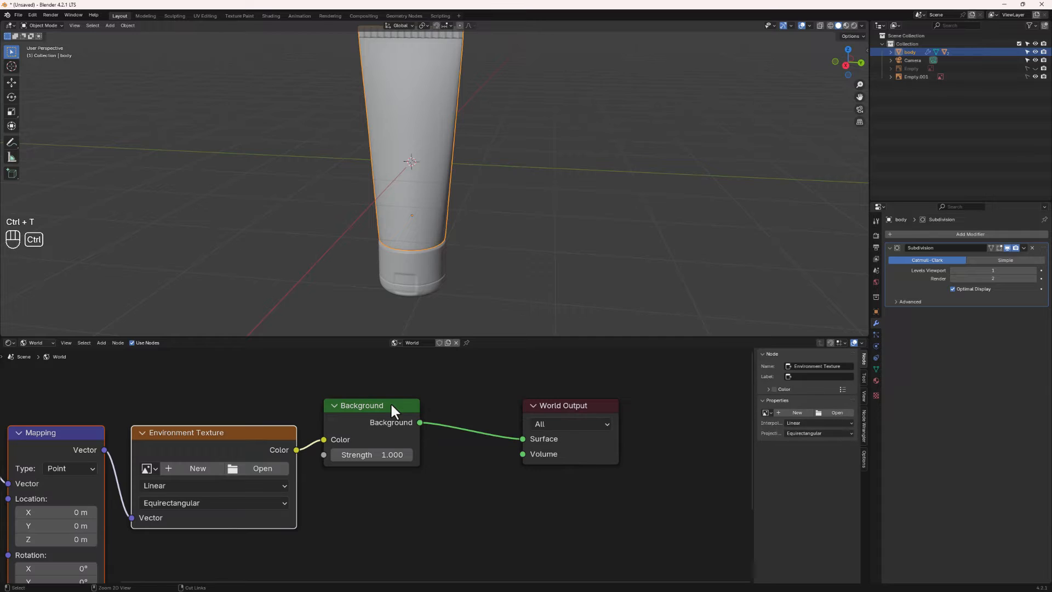
scroll(178, 442, "down", 2)
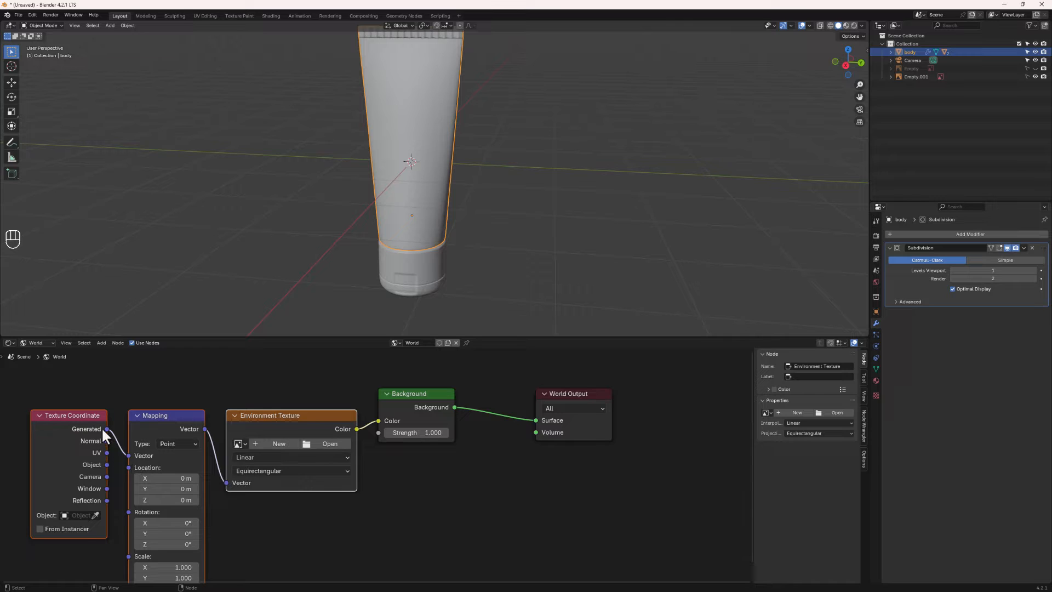
Step: Search the add-ons in Preferences for "node" to check Node Wrangler, and close Preferences
left_click(34, 14)
left_click(48, 120)
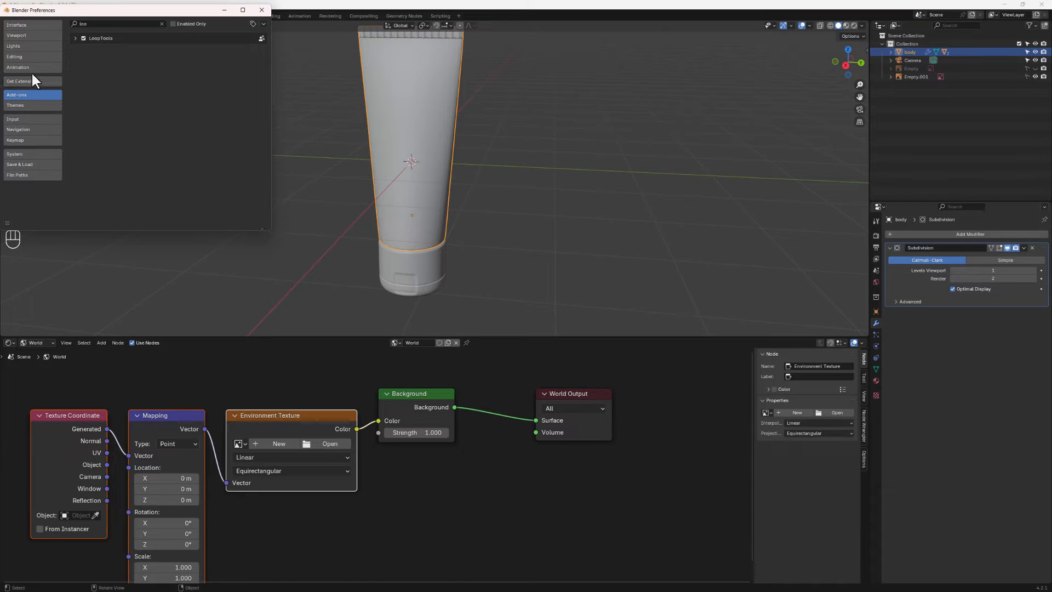
left_click(23, 82)
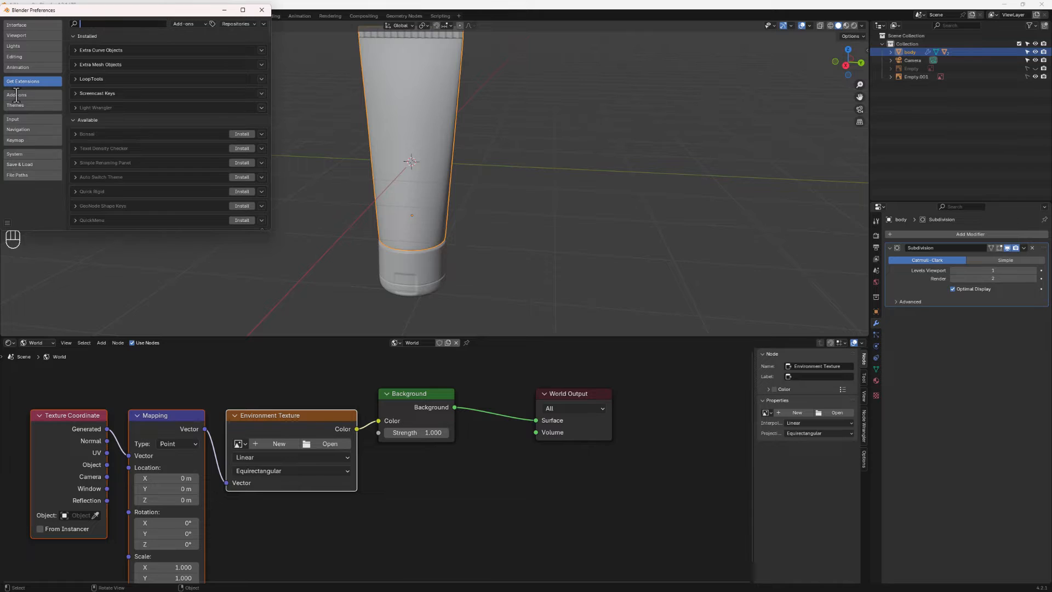
left_click(16, 95)
left_click(104, 24)
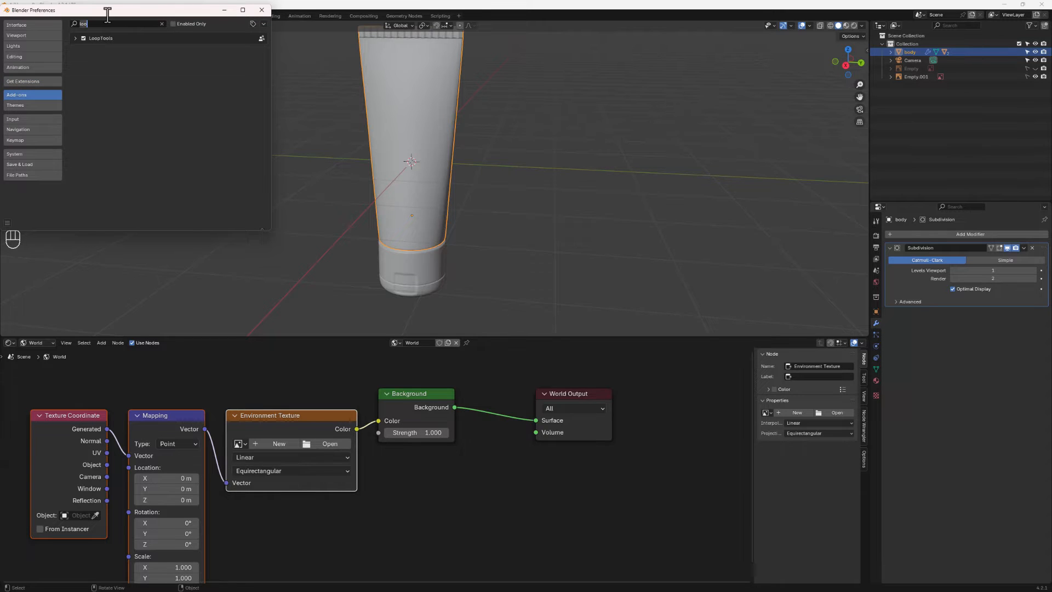
type("node")
left_click(262, 10)
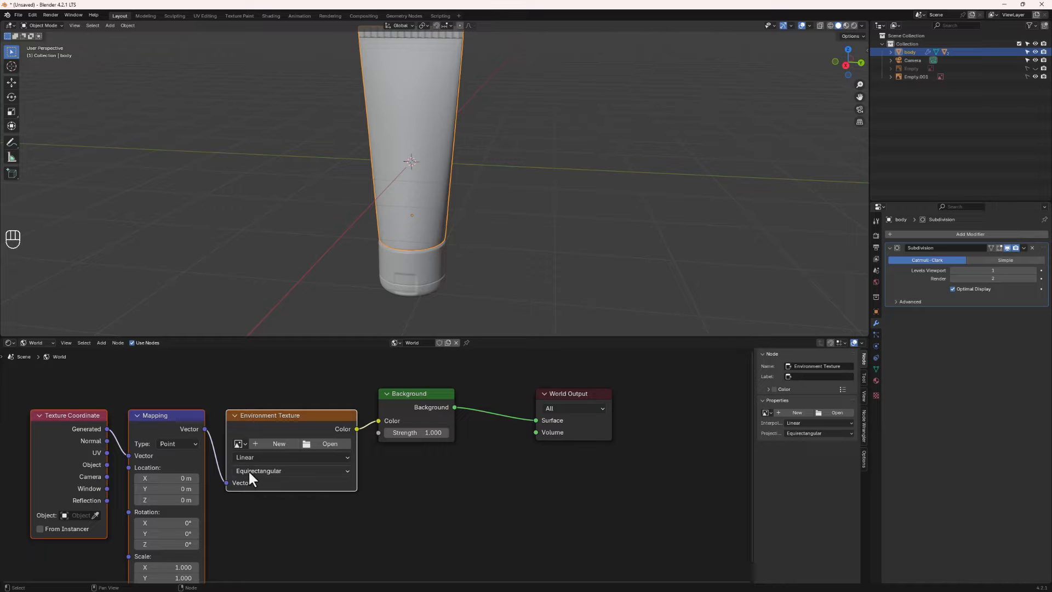
Step: Load studio_small_08_4k.hdr from the hdri folder into the Environment Texture node
left_click(329, 445)
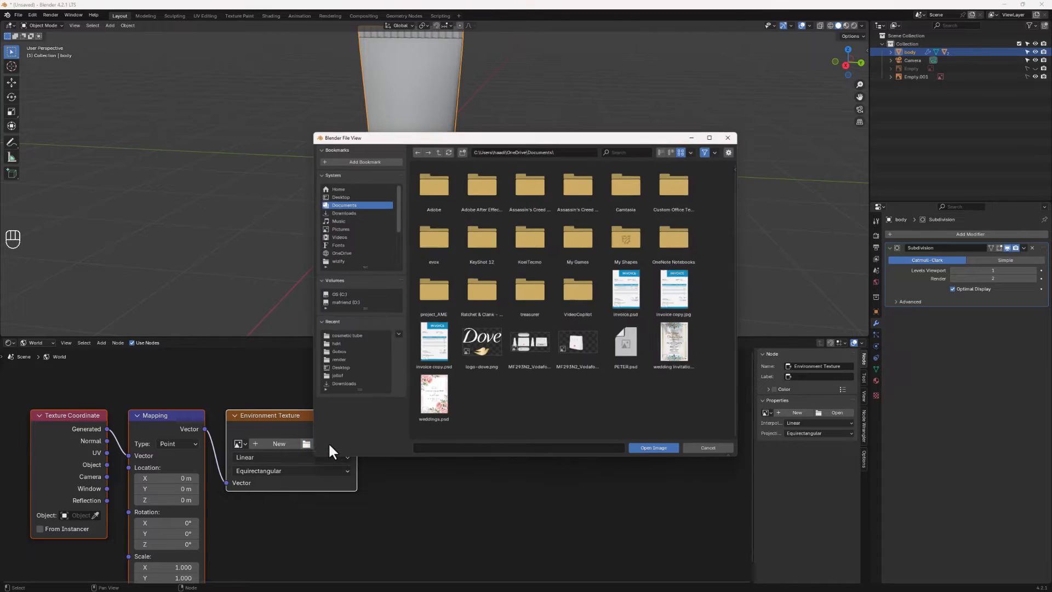
left_click(335, 345)
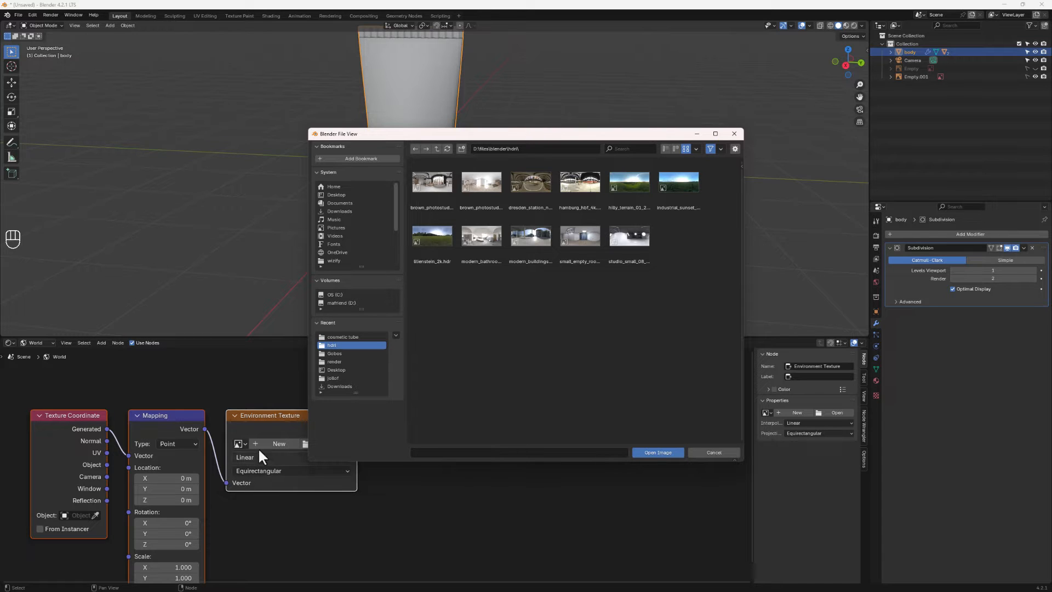
left_click(635, 241)
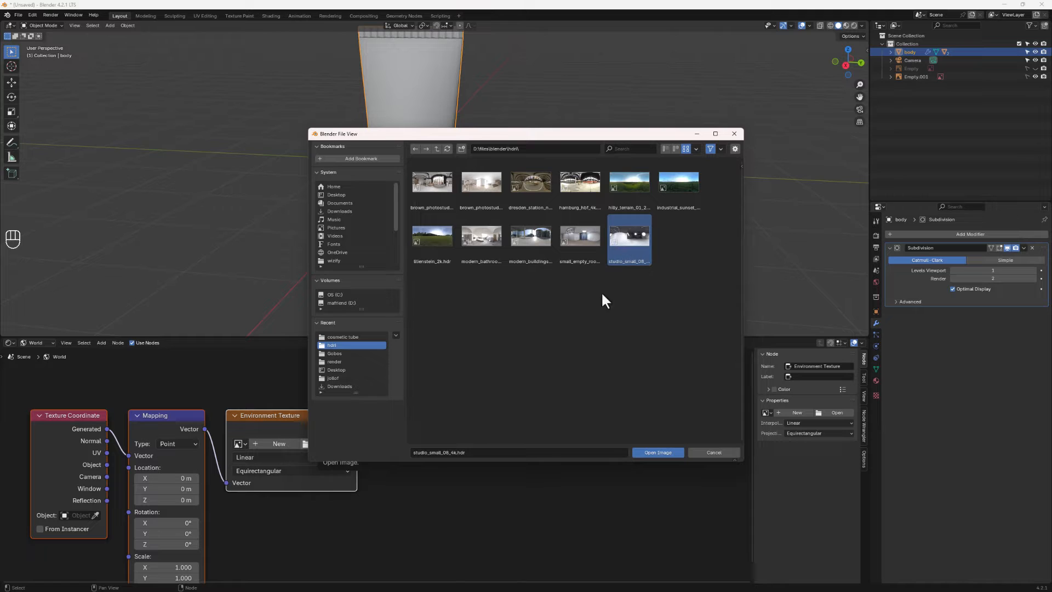
left_click(661, 453)
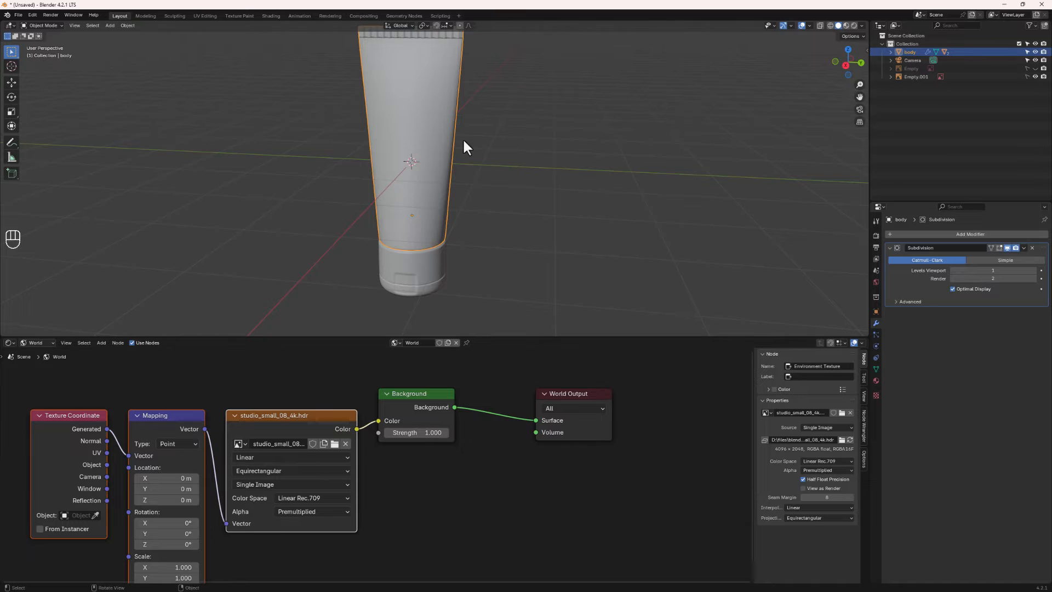
Step: Set the render engine to Cycles and the rendering device to GPU Compute
middle_click_drag(482, 169, 461, 185, "shift")
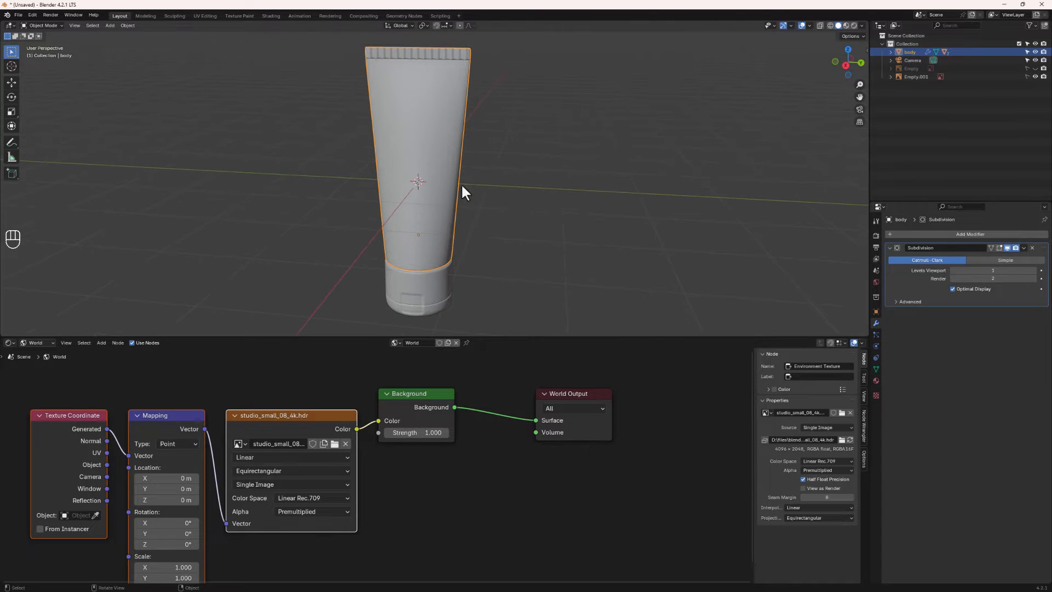
left_click(875, 236)
left_click(993, 234)
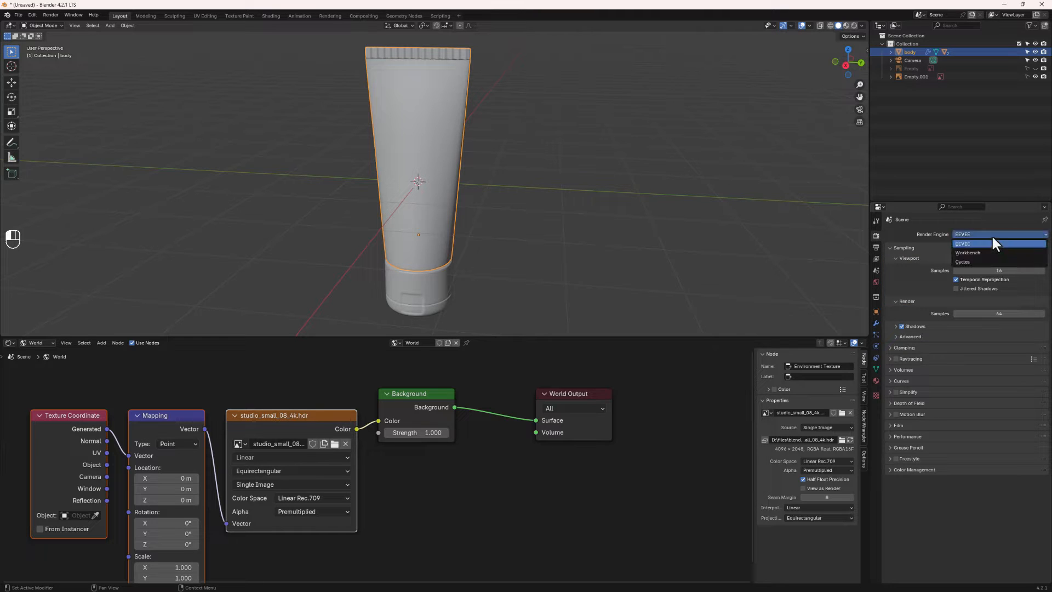
left_click(967, 263)
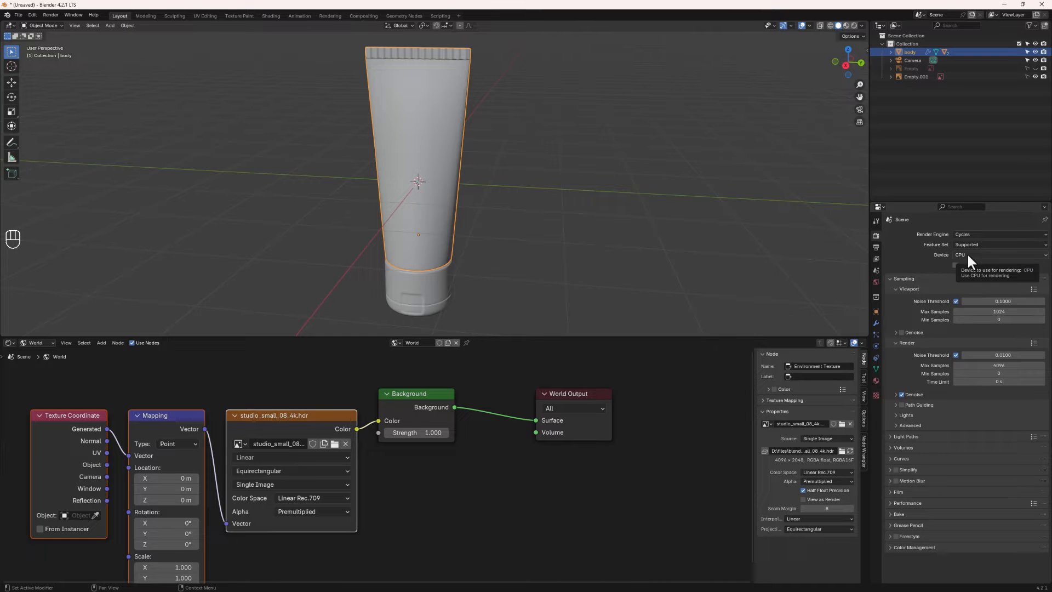
left_click(959, 252)
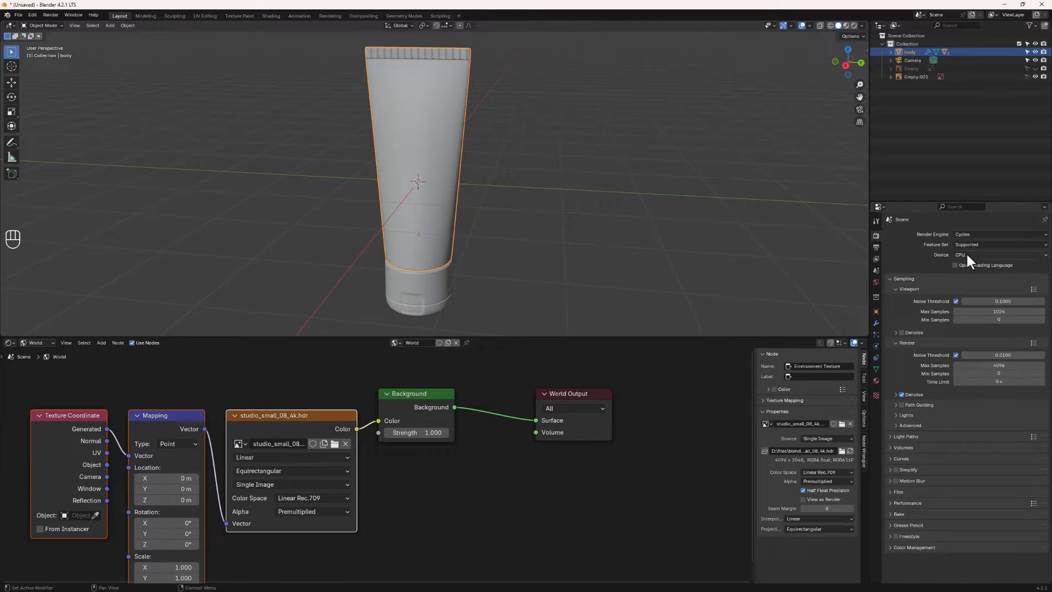
left_click(968, 270)
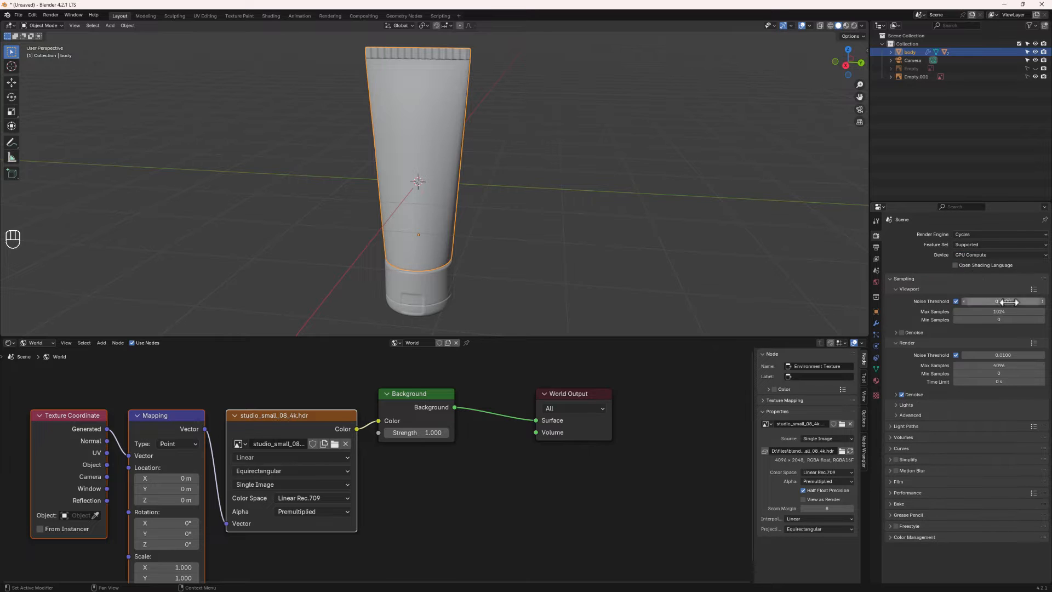
Step: Show the viewport in rendered shading and replace the world environment image with brown_photostudio_02_4k.hdr
left_click(852, 25)
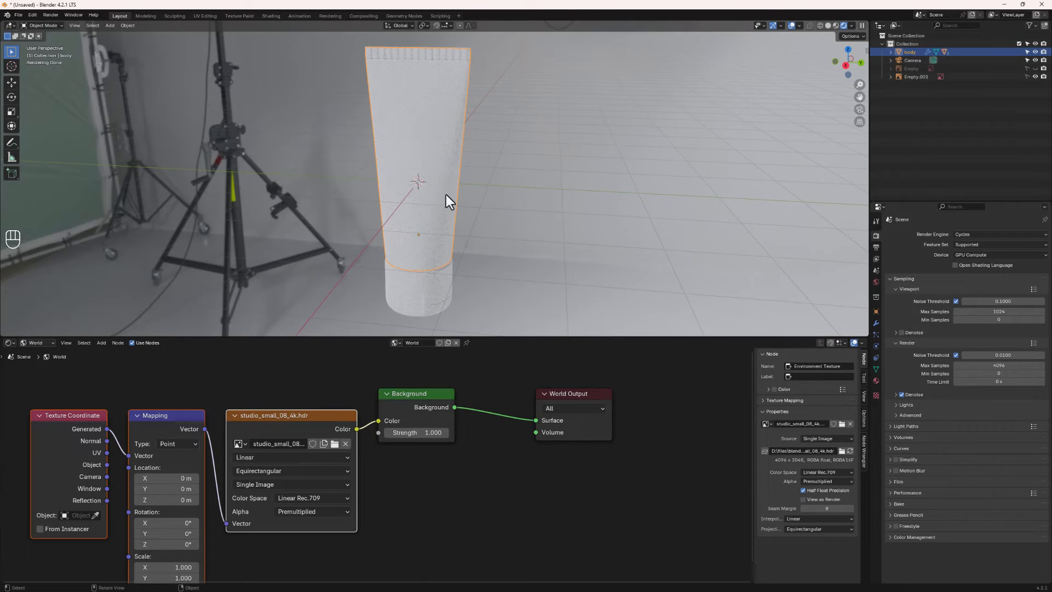
scroll(442, 200, "down", 4)
middle_click_drag(439, 200, 301, 168)
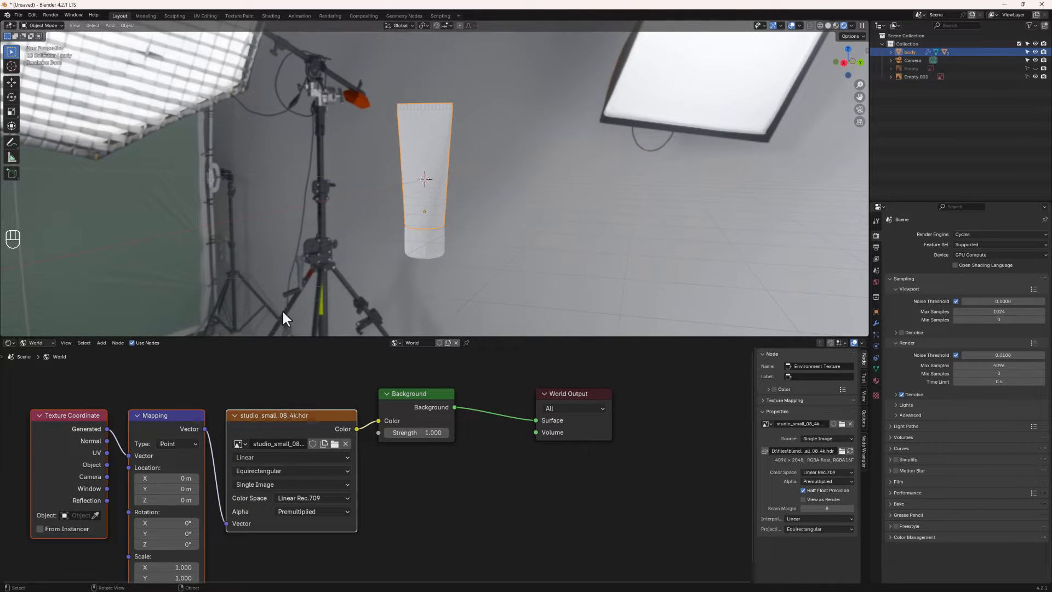
left_click(335, 444)
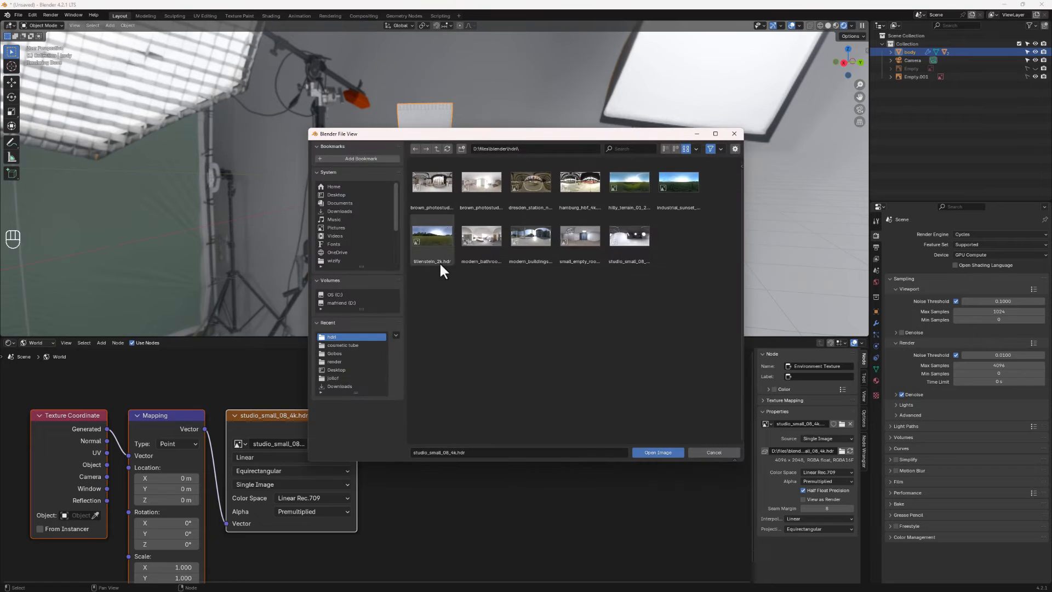
double_click(424, 186)
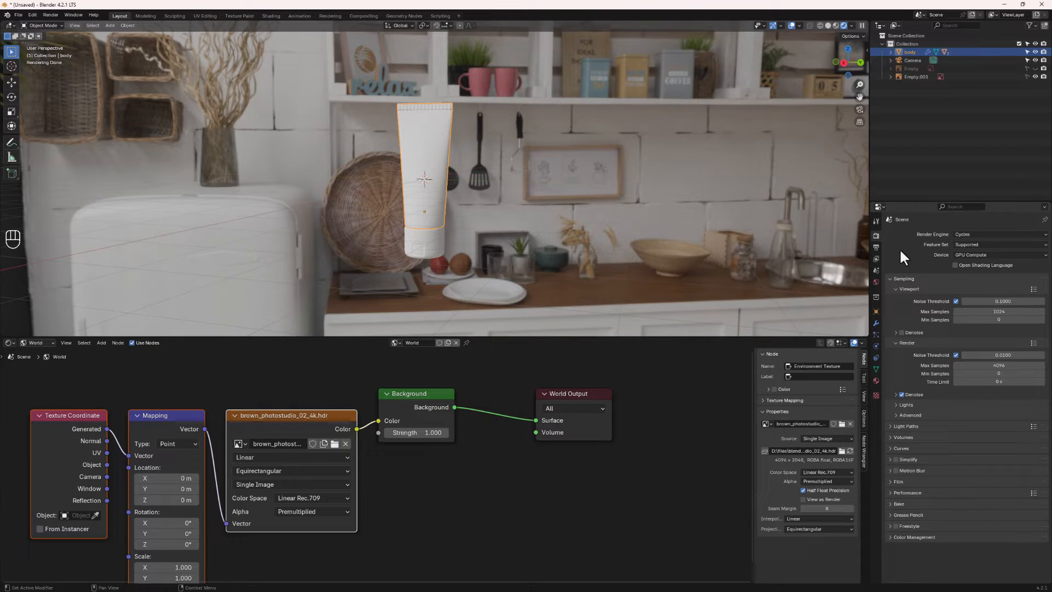
Step: Enable a transparent film background for the render and check the lighting on the tube
left_click(891, 481)
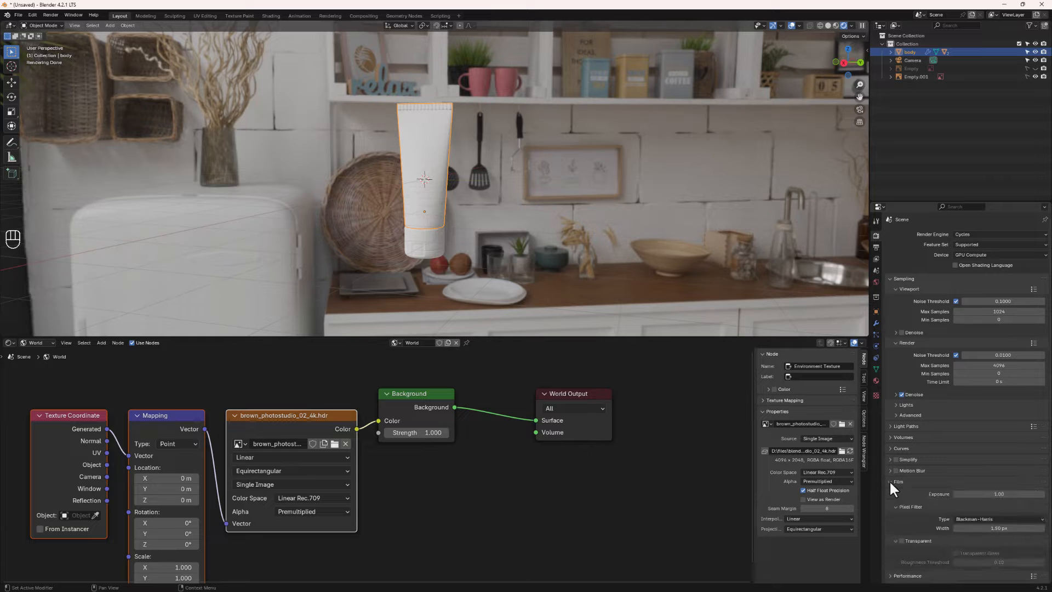
scroll(893, 548, "down", 3)
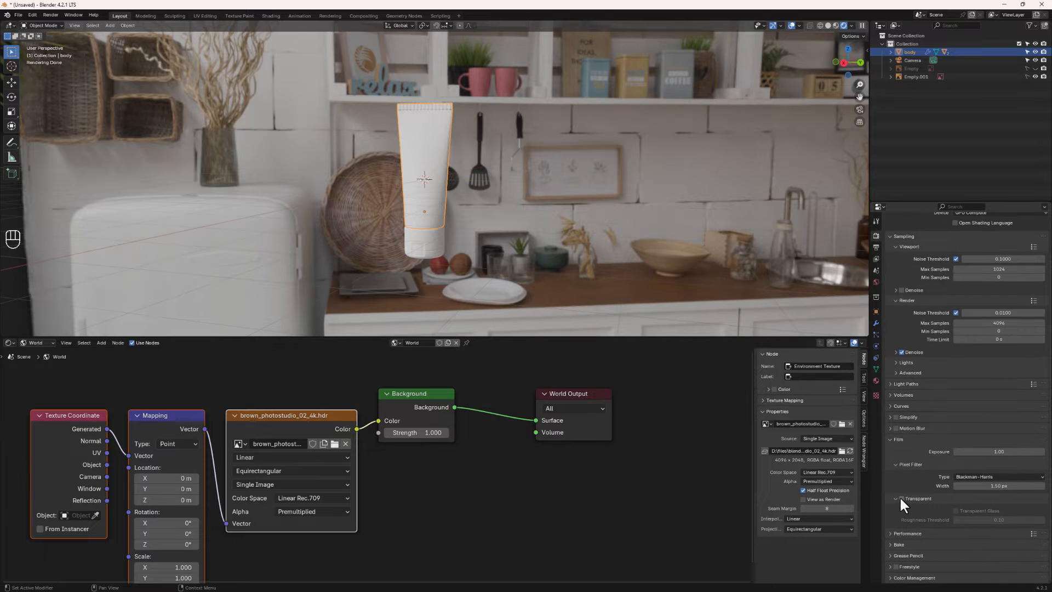
left_click(901, 498)
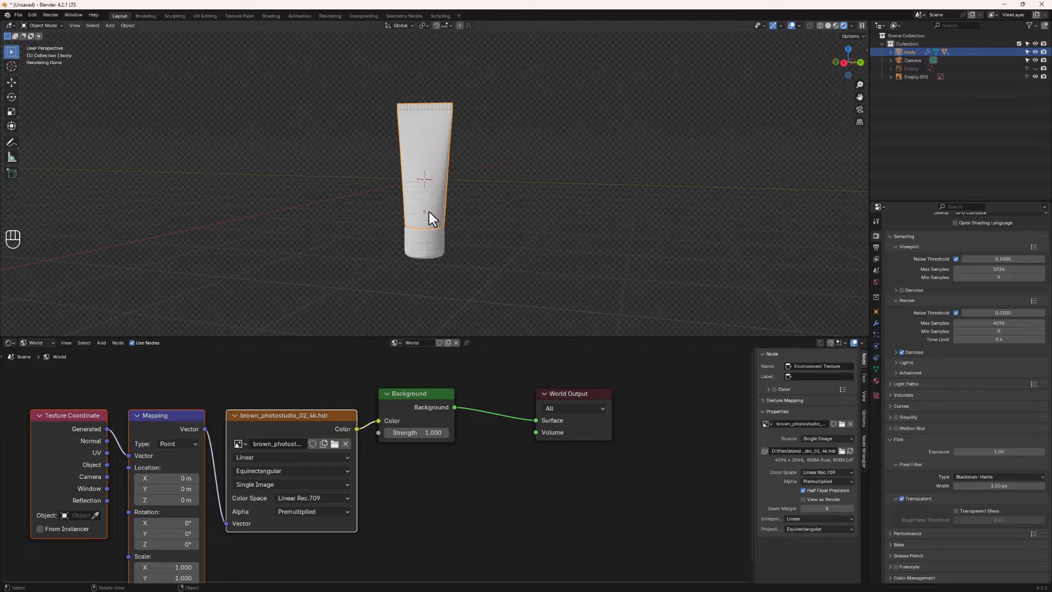
mouse_move(438, 218)
middle_mouse_down()
mouse_move(508, 219)
mouse_move(453, 216)
middle_mouse_up()
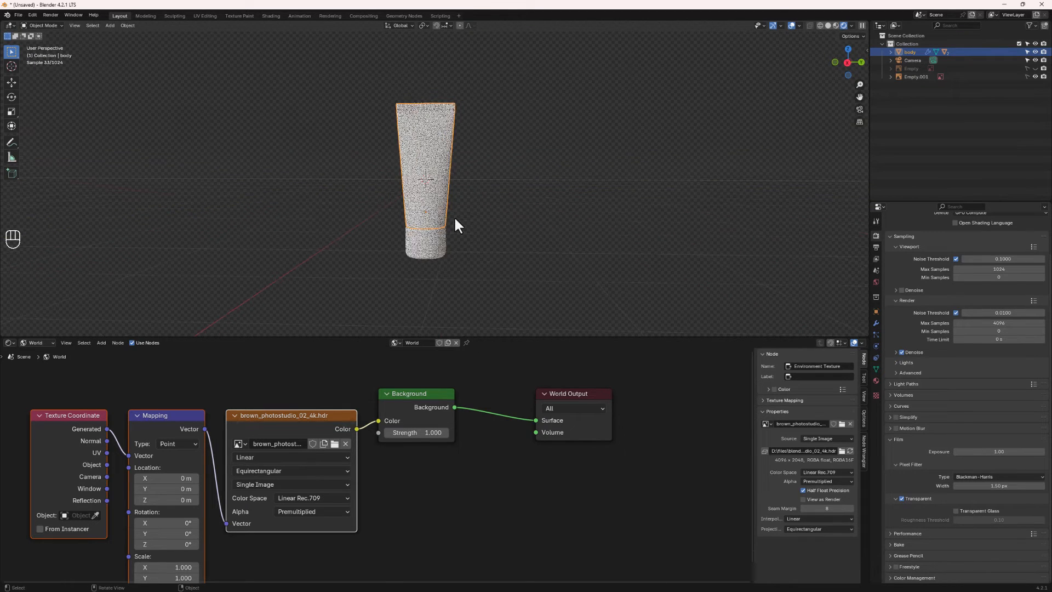
scroll(433, 150, "up", 2)
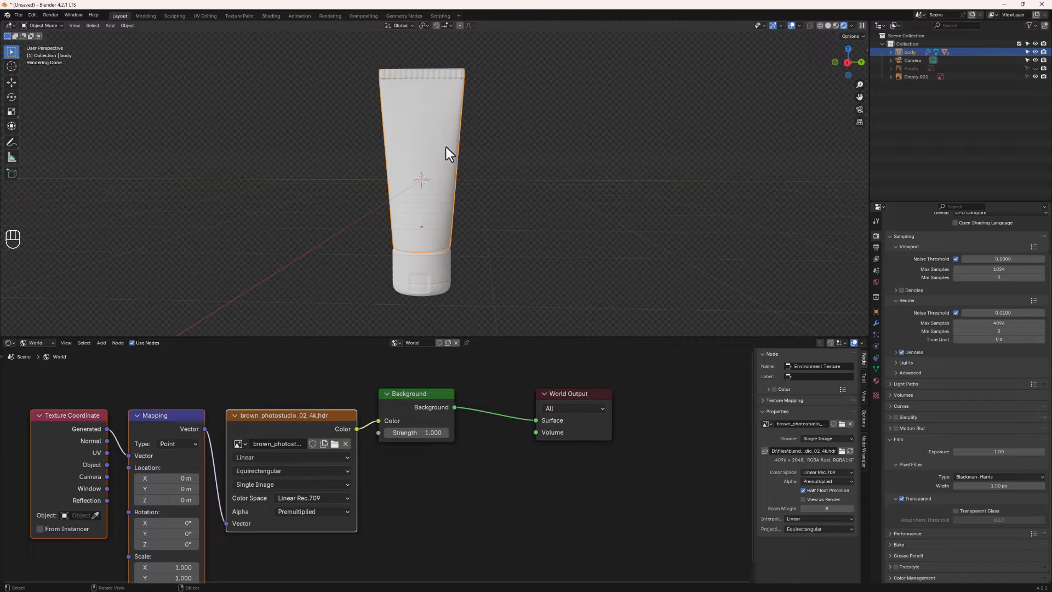
middle_click_drag(433, 151, 478, 150)
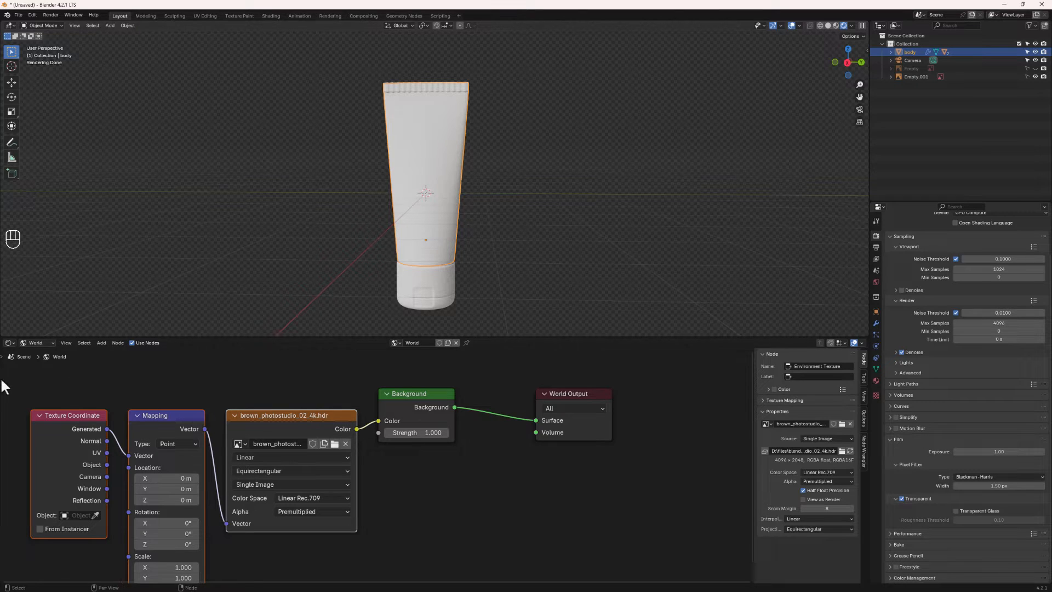
Step: Switch the node editor to object shading and create a new material for the tube body
left_click(38, 343)
left_click(35, 364)
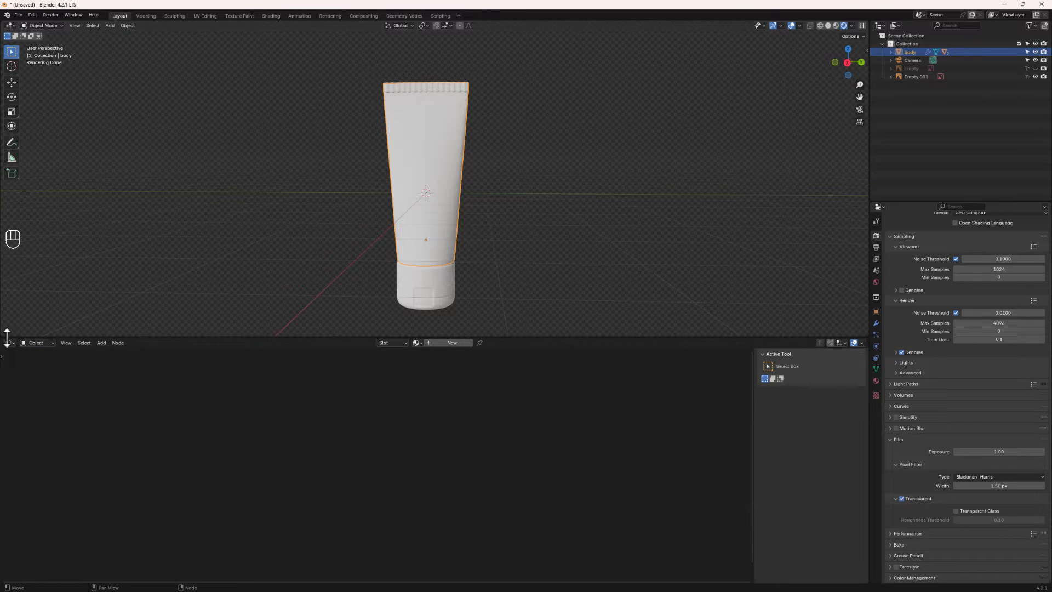
left_click(449, 344)
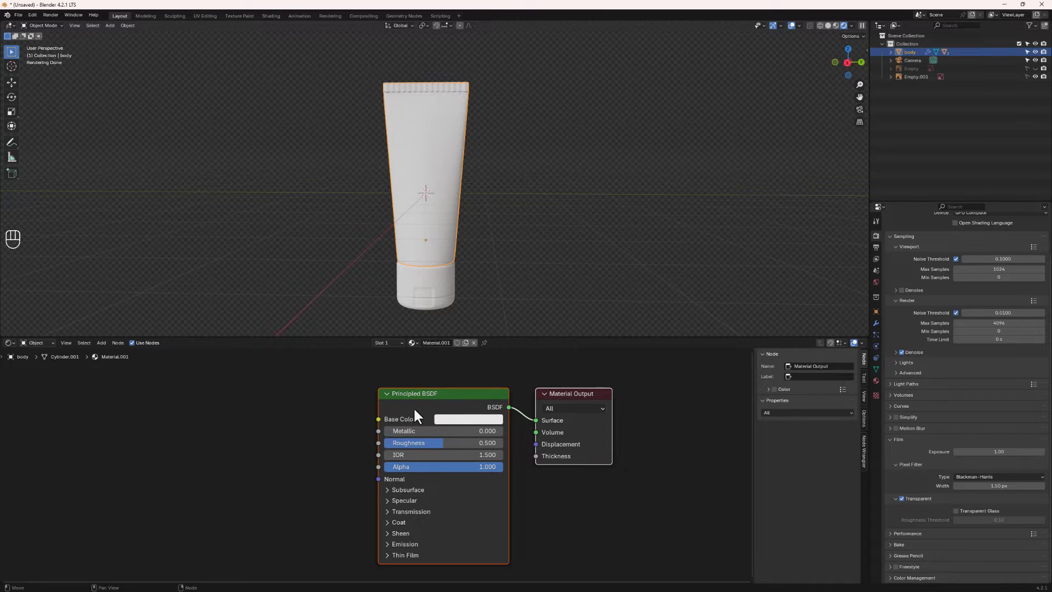
Step: Add an image texture with mapping and texture coordinate nodes to the Principled BSDF, and load label.psd from the cosmetic tube folder
left_click(452, 391)
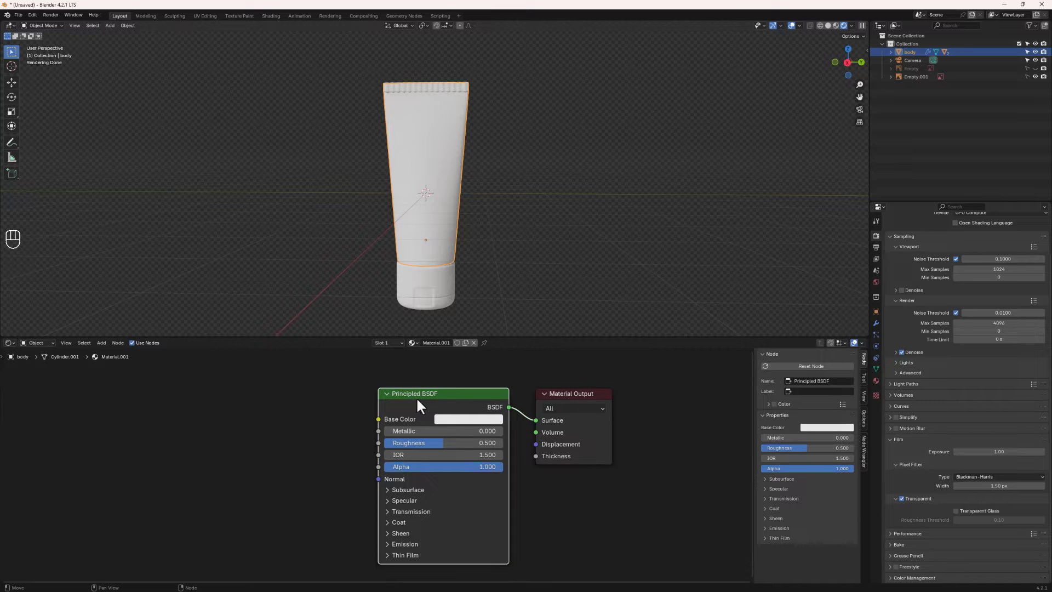
key("ctrl+t")
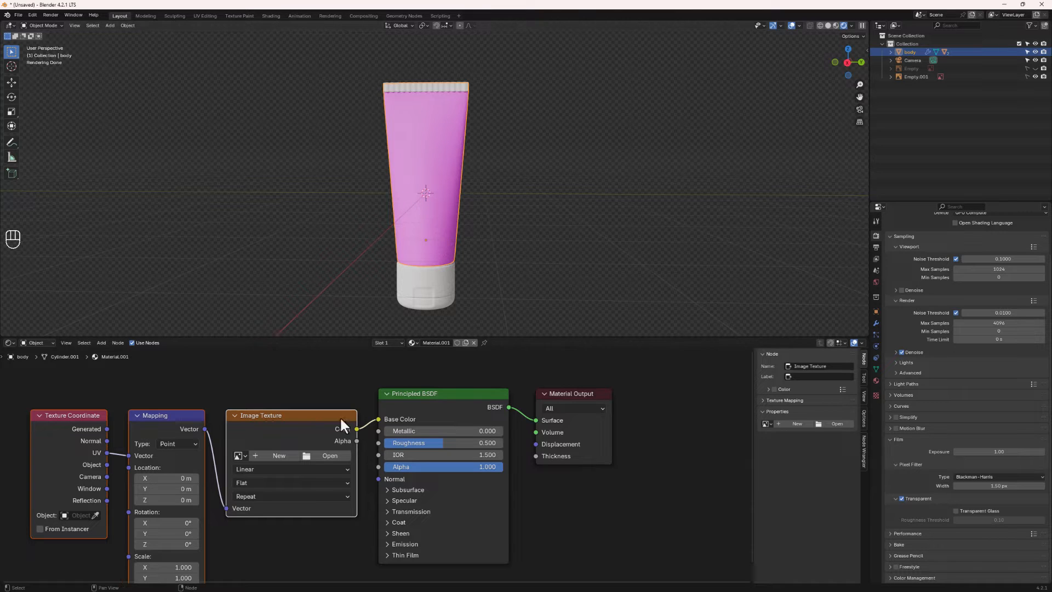
left_click(326, 457)
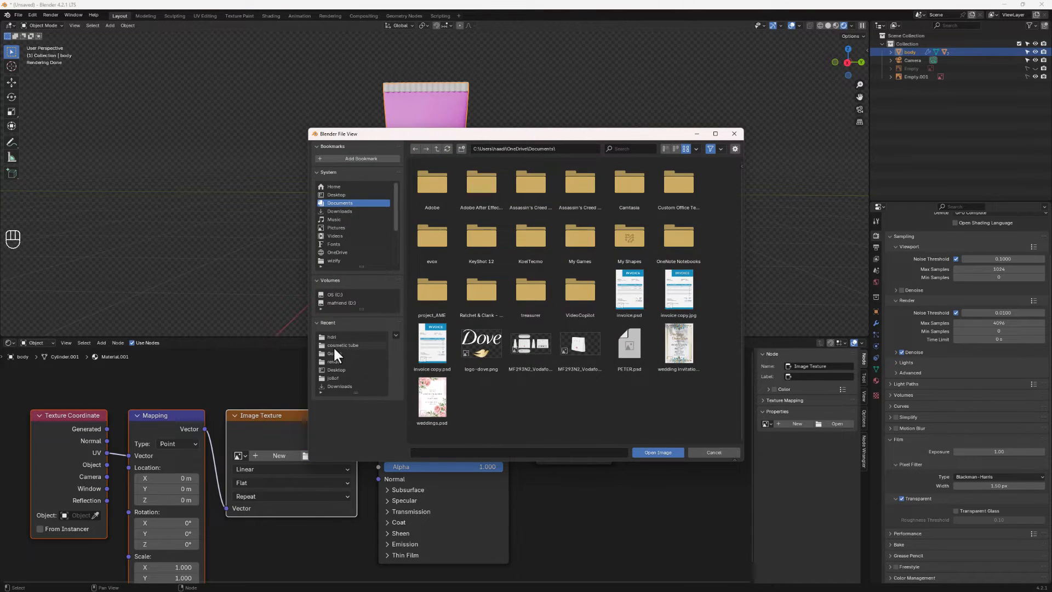
left_click(343, 346)
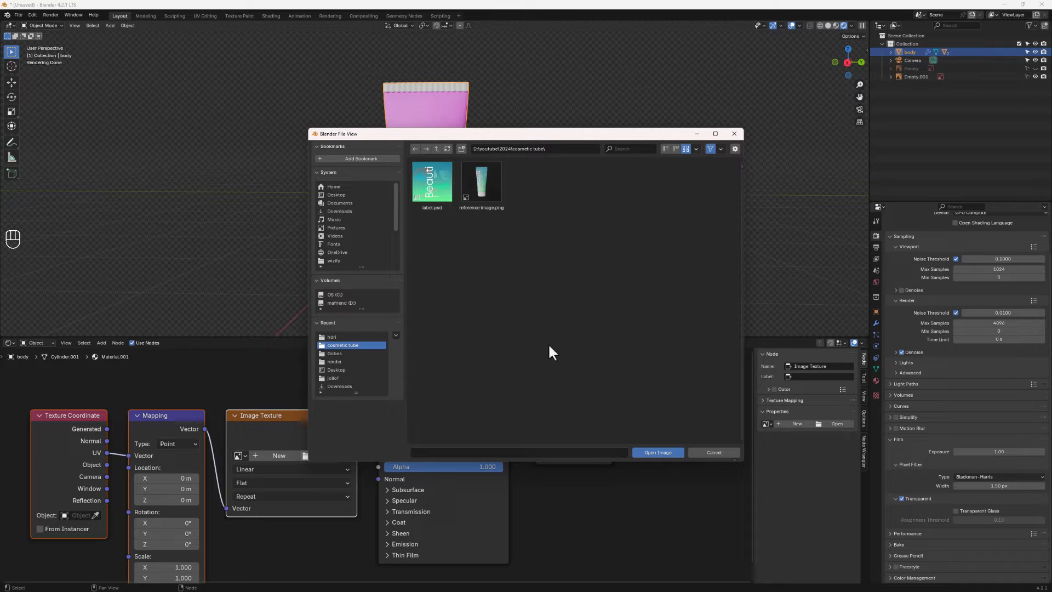
left_click(438, 194)
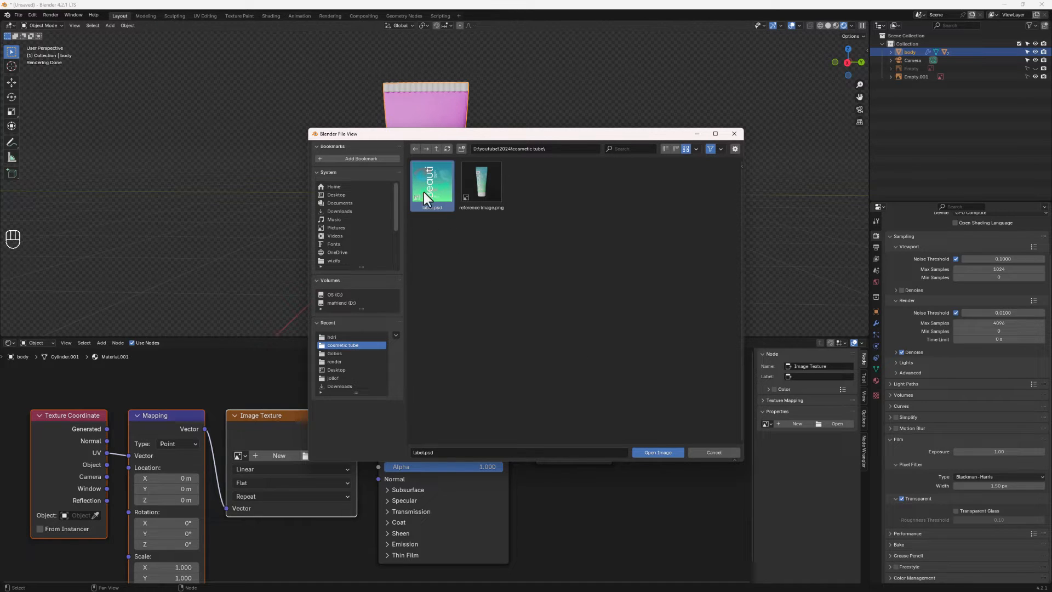
left_click(658, 452)
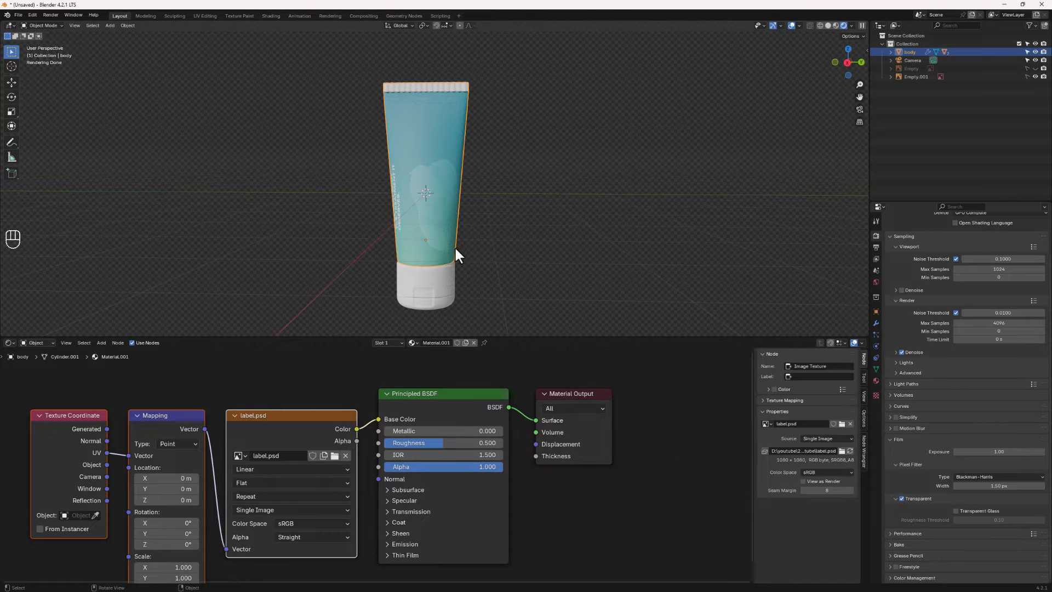
mouse_move(456, 252)
middle_mouse_down()
mouse_move(335, 252)
mouse_move(204, 228)
mouse_move(74, 242)
mouse_move(138, 252)
mouse_move(366, 240)
mouse_move(459, 250)
middle_mouse_up()
scroll(458, 246, "down", 1)
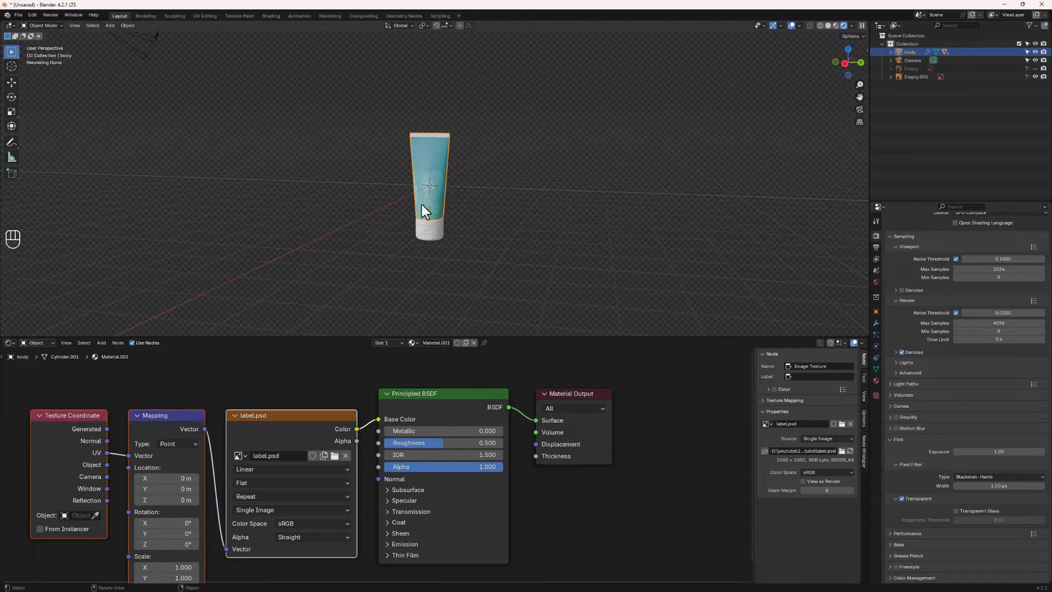
middle_click_drag(417, 205, 367, 146)
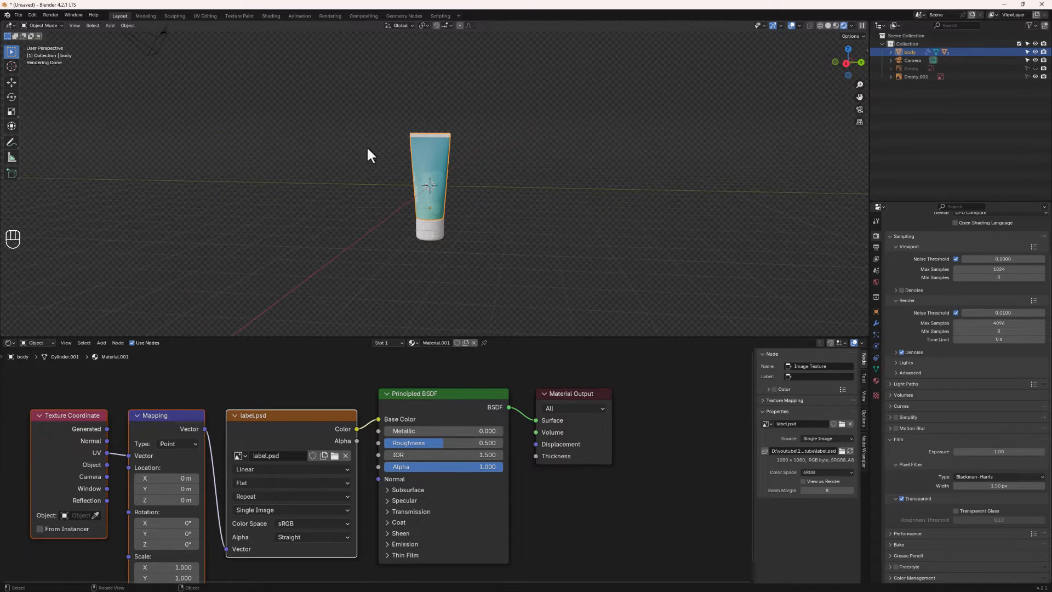
Step: Switch to the UV Editing workspace and show the tube upright in material preview shading
left_click(206, 15)
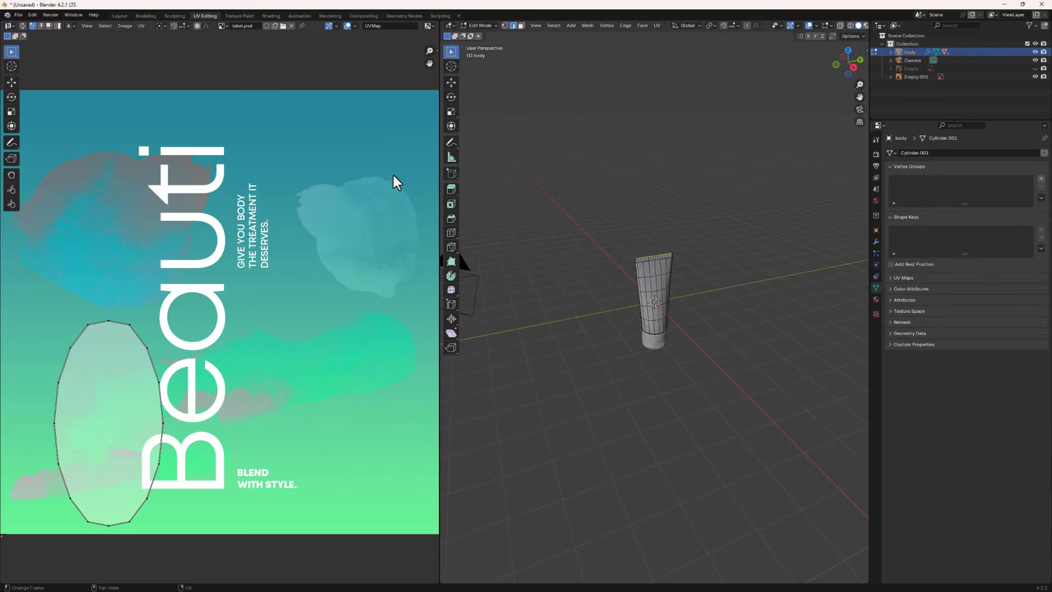
middle_click_drag(672, 341, 629, 312)
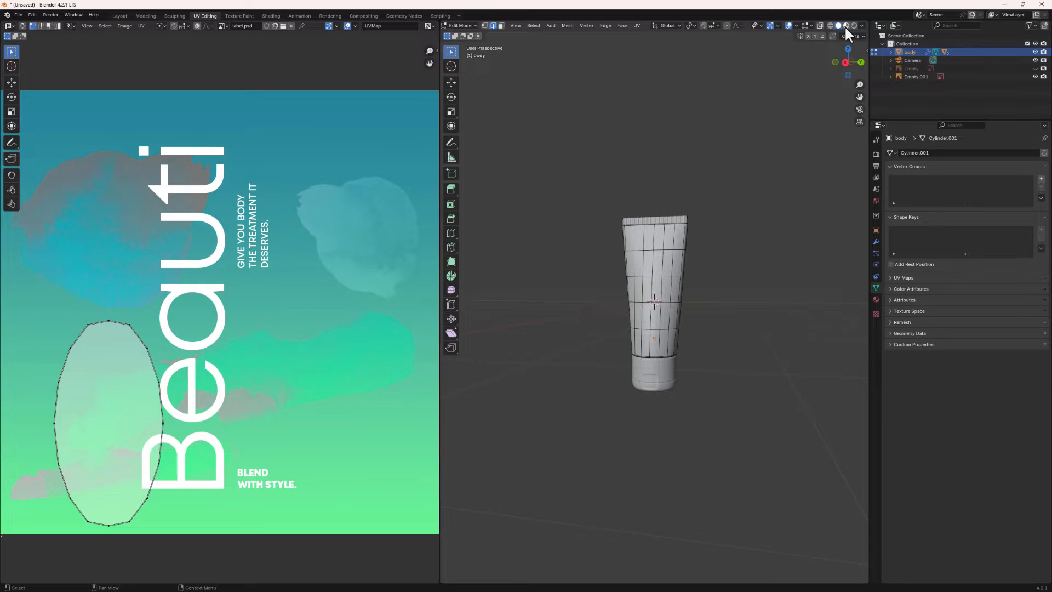
left_click(846, 25)
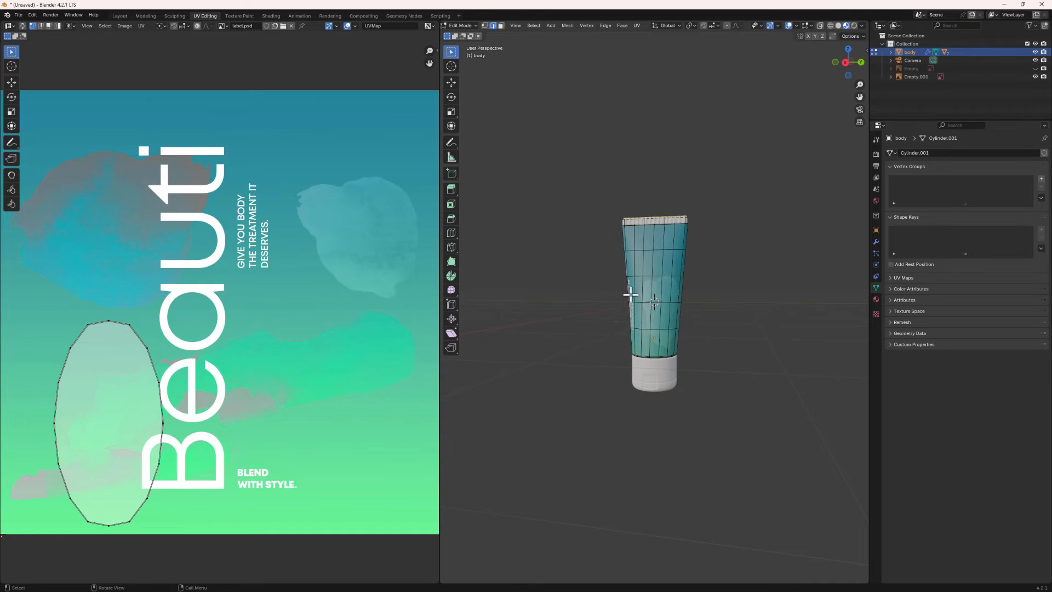
scroll(655, 309, "up", 3)
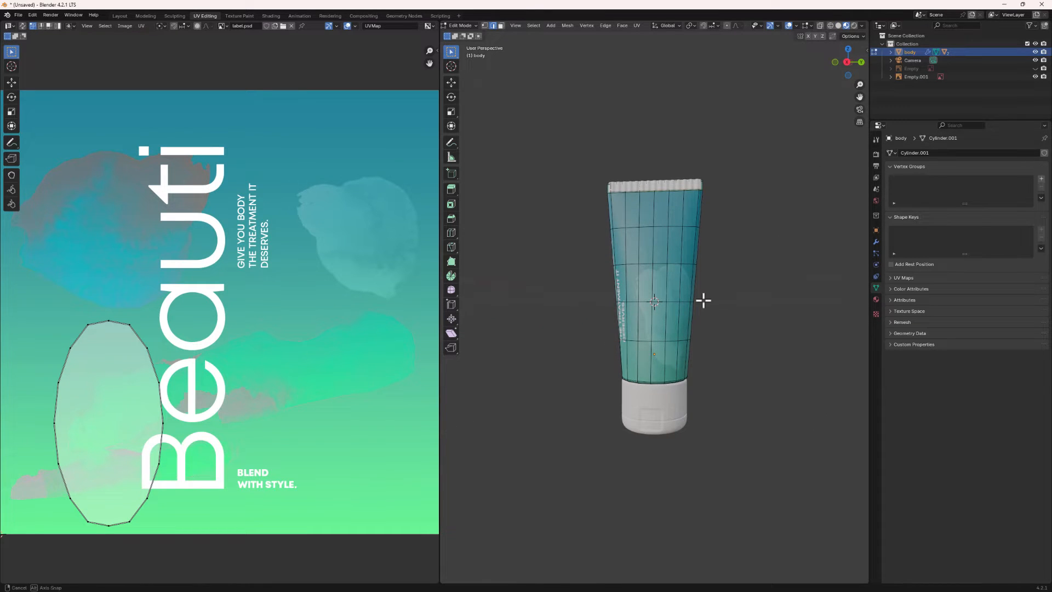
Step: Select all linked geometry of the tube body and unwrap its UVs
left_click(666, 290)
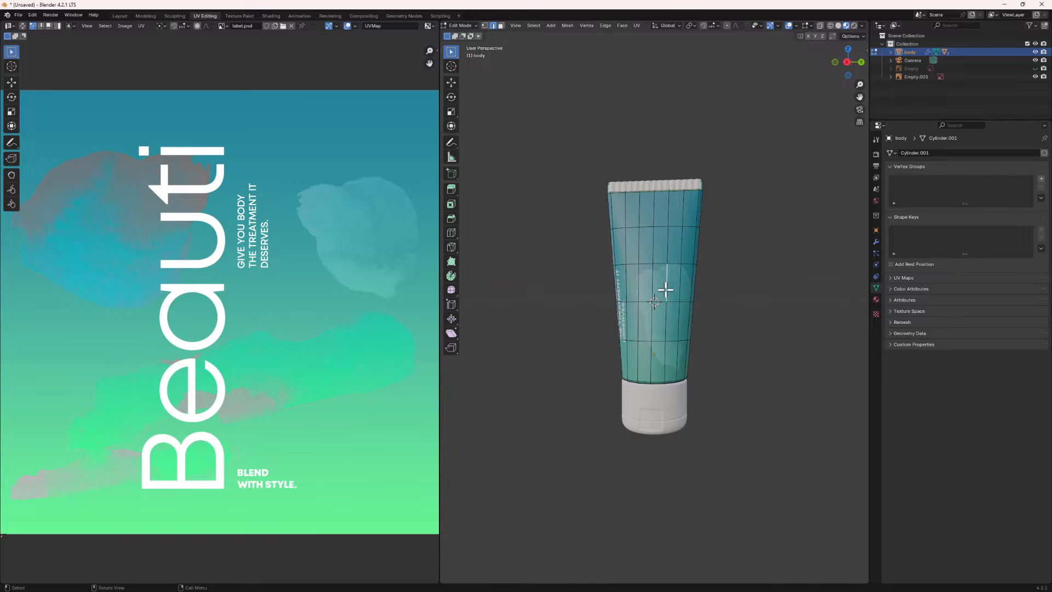
key("l")
scroll(176, 275, "down", 5)
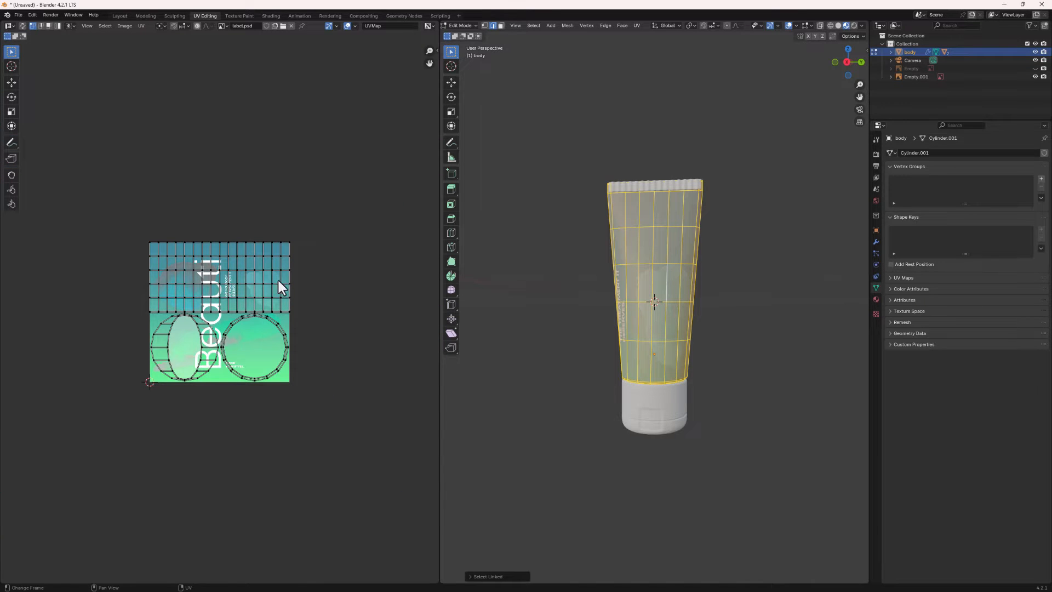
scroll(183, 328, "up", 4)
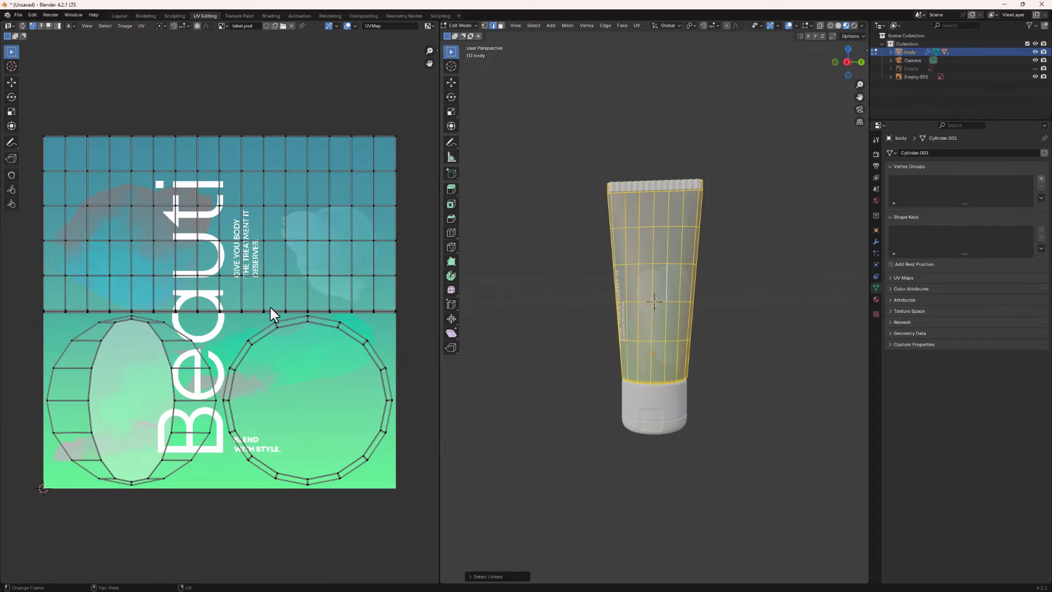
right_click(640, 262)
key("u")
left_click(618, 247)
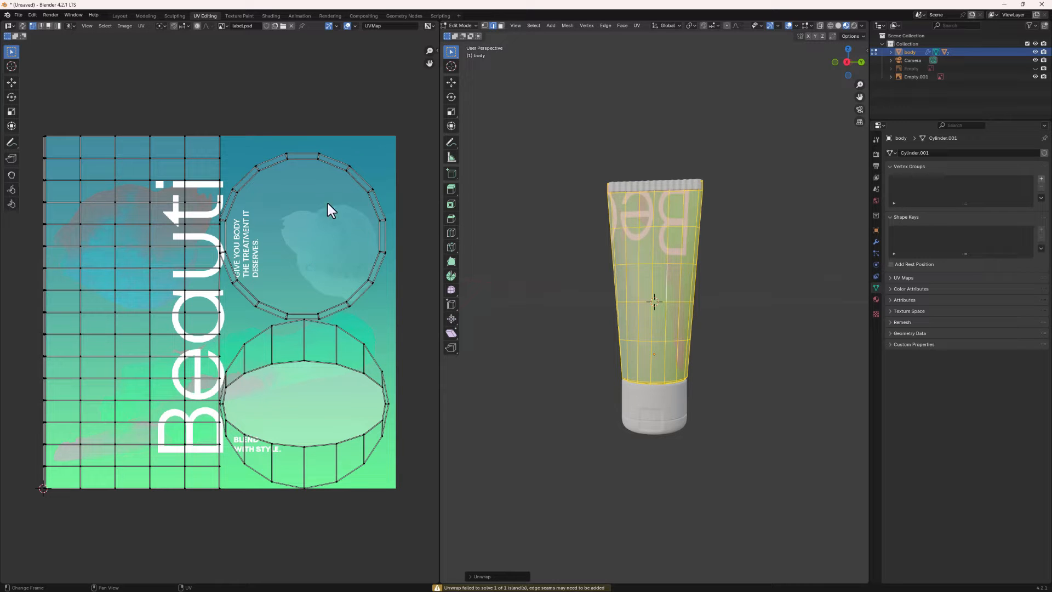
Step: Using island selection, scale the two round UV islands together to about 0.07 and move them to the label image's upper-right corner
left_click_drag(396, 181, 262, 516)
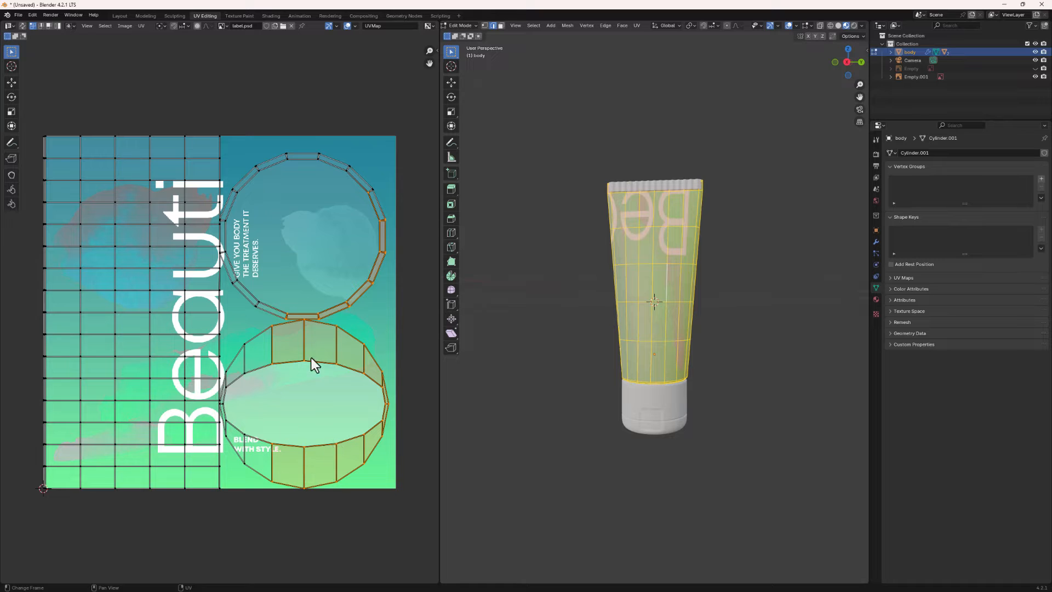
left_click(57, 25)
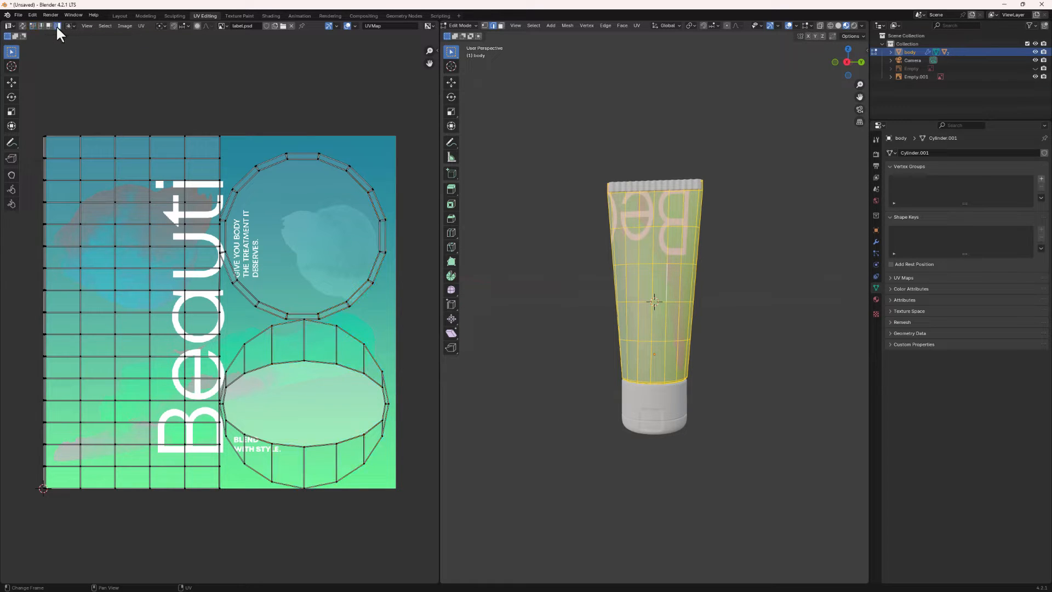
left_click(331, 276)
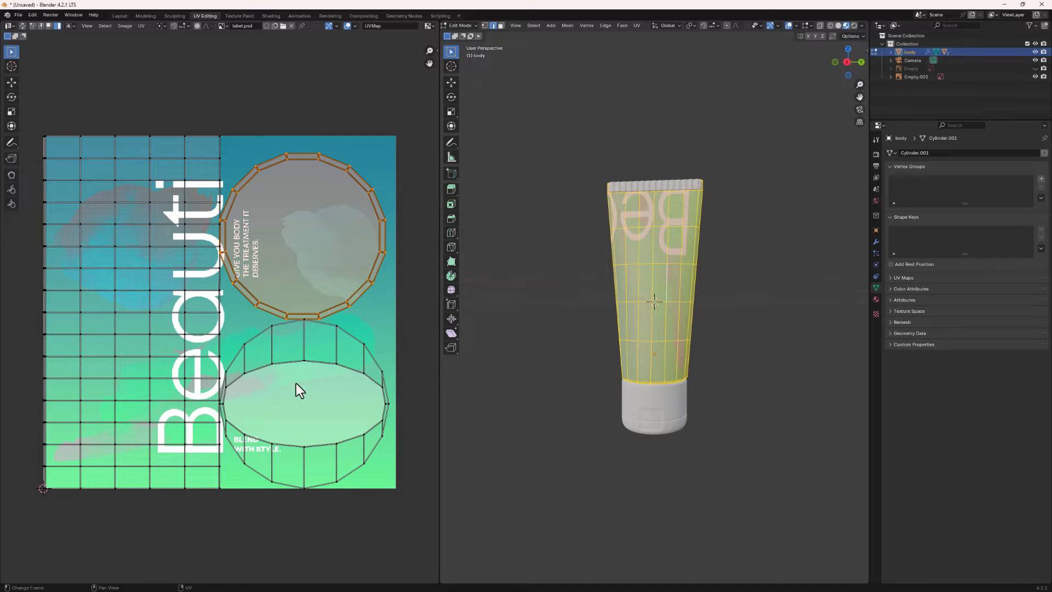
left_click(318, 351, "shift")
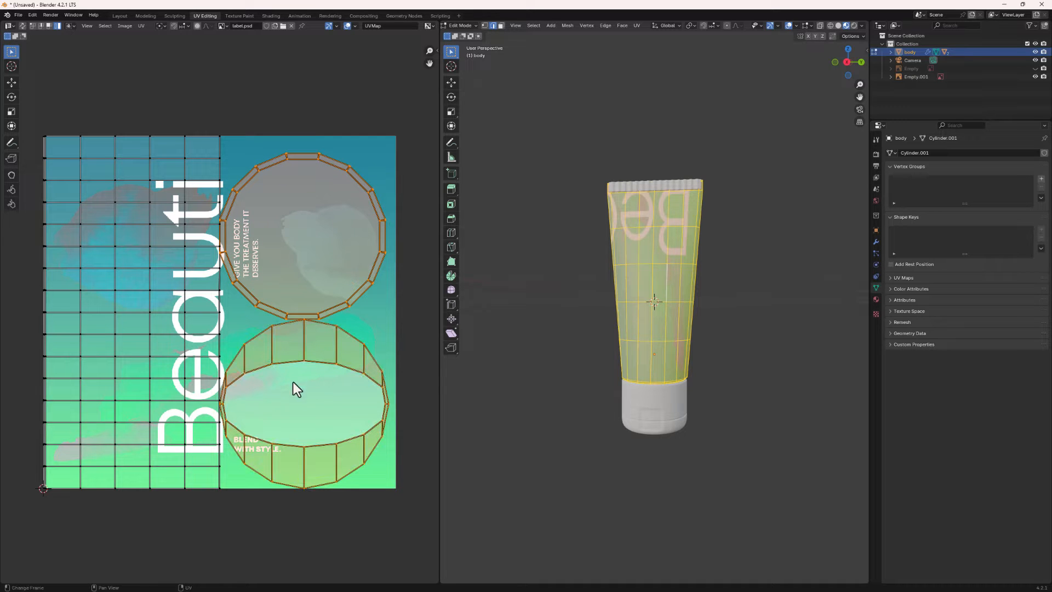
key("s")
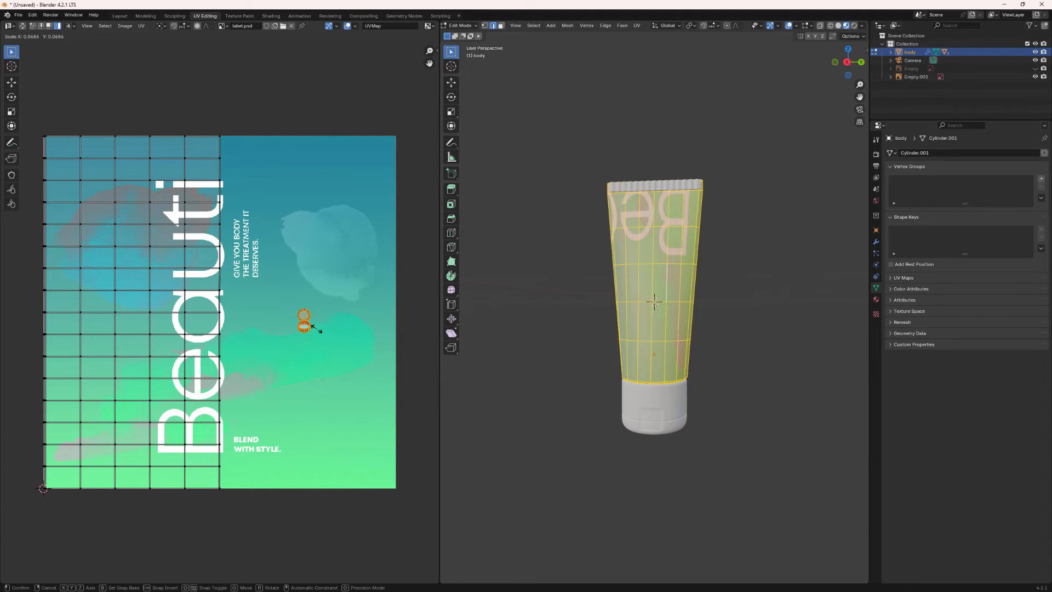
left_click(316, 329)
key("g")
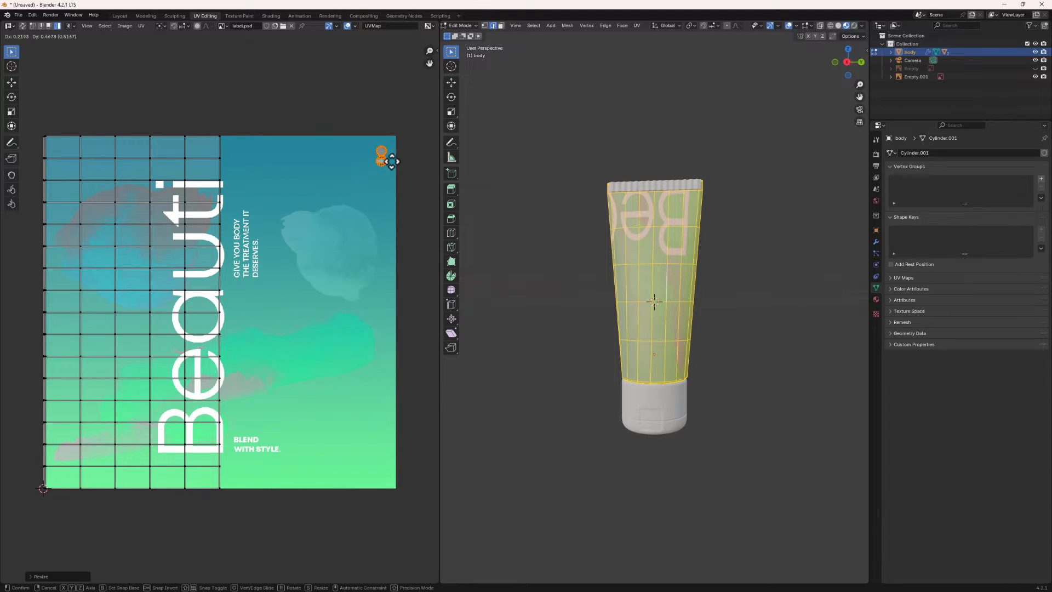
left_click(397, 155)
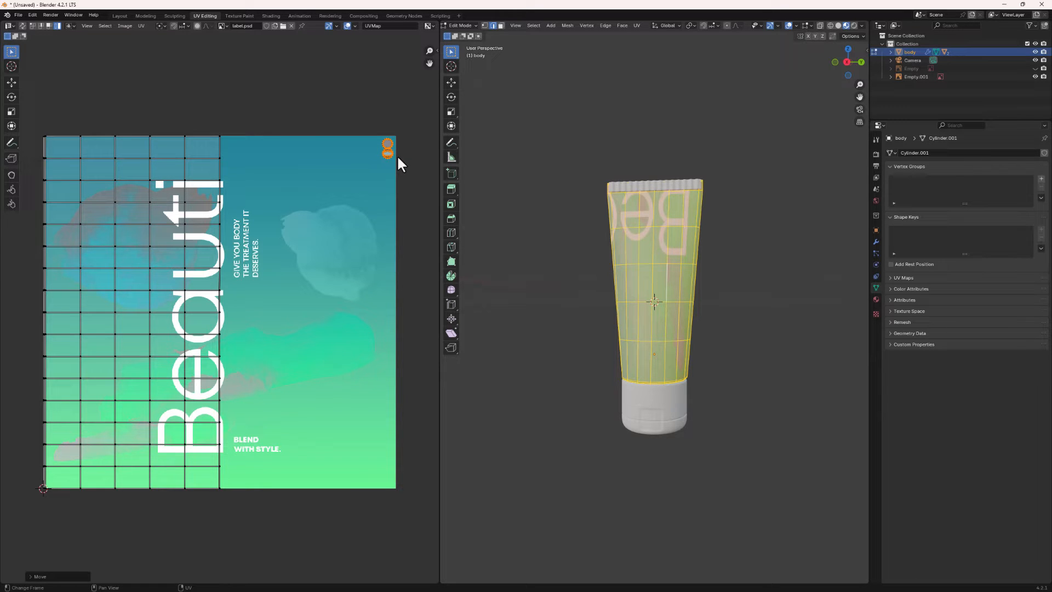
Step: Select the tube body's grid UV island and rotate it by -90 degrees
scroll(167, 202, "down", 3)
left_click_drag(256, 203, 111, 472)
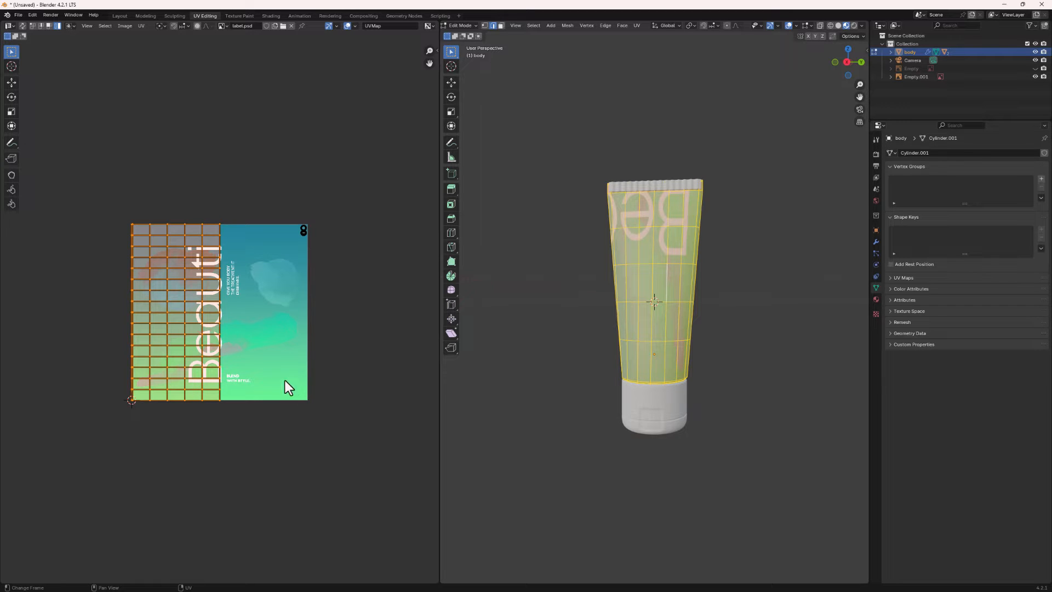
scroll(287, 382, "up", 1)
key("r")
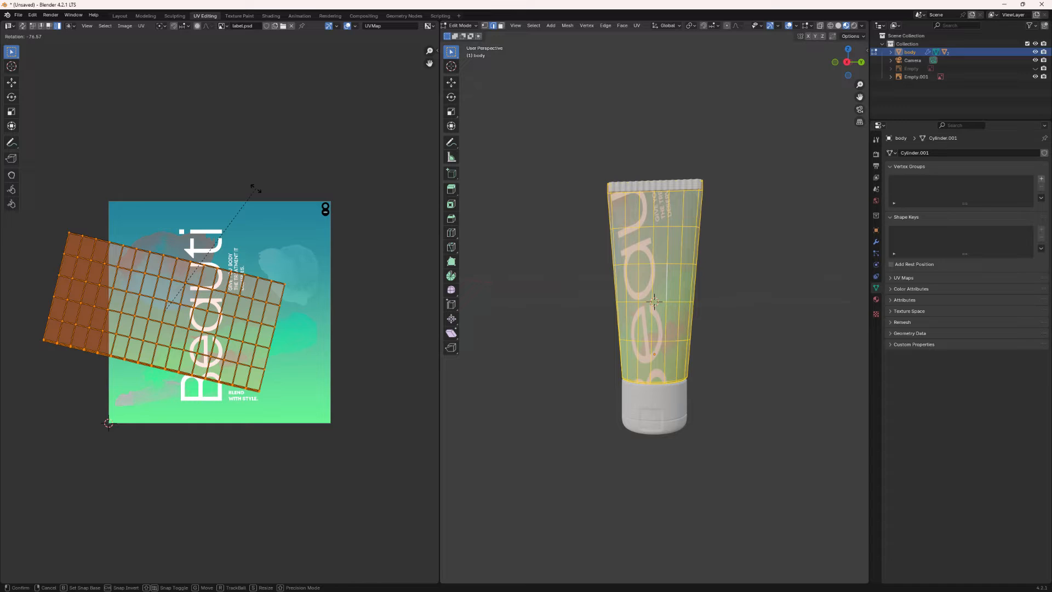
type("-90")
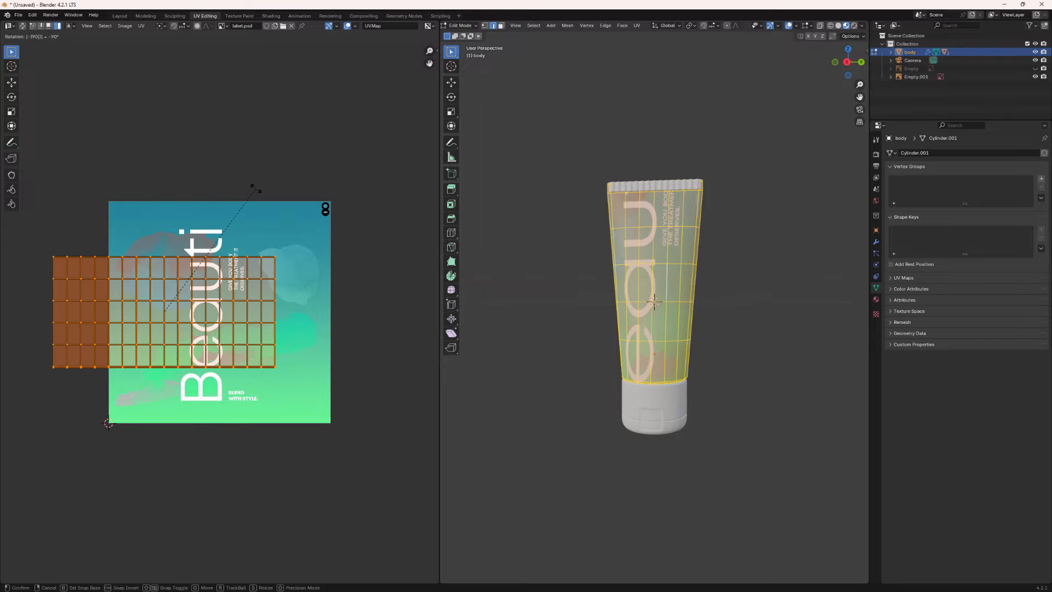
key("Return")
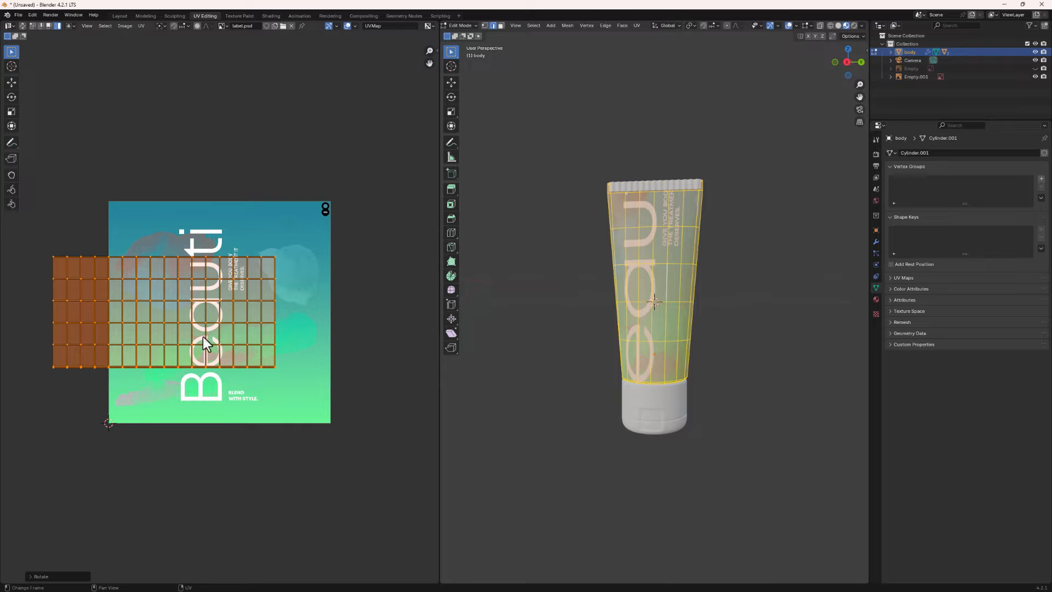
Step: Move the body's UV island horizontally onto the label image and scale it by about 2 along Y to fill the image height
key("g")
key("x")
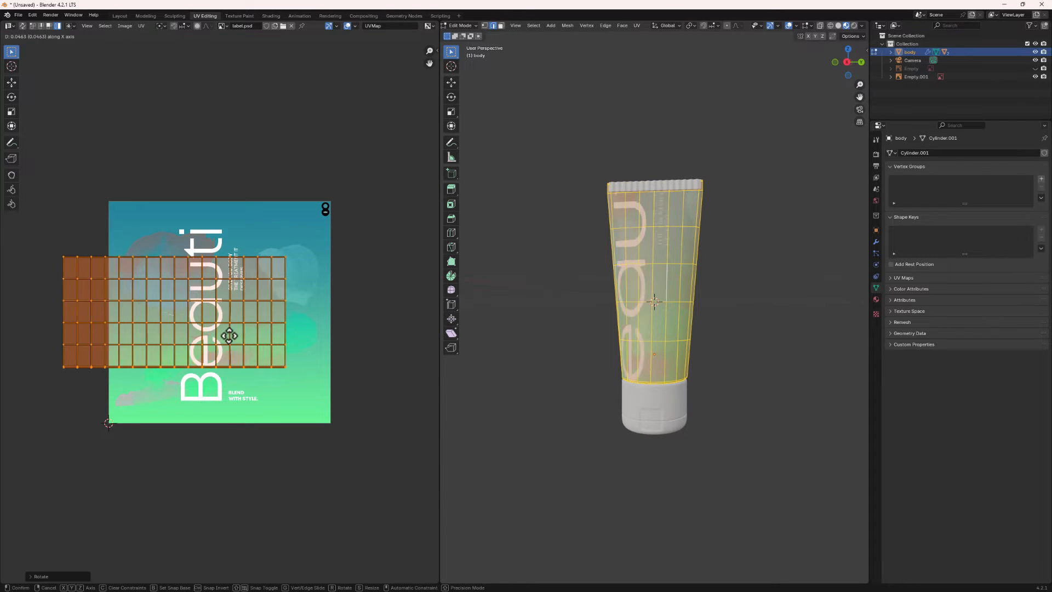
left_click(269, 348)
key("s")
key("y")
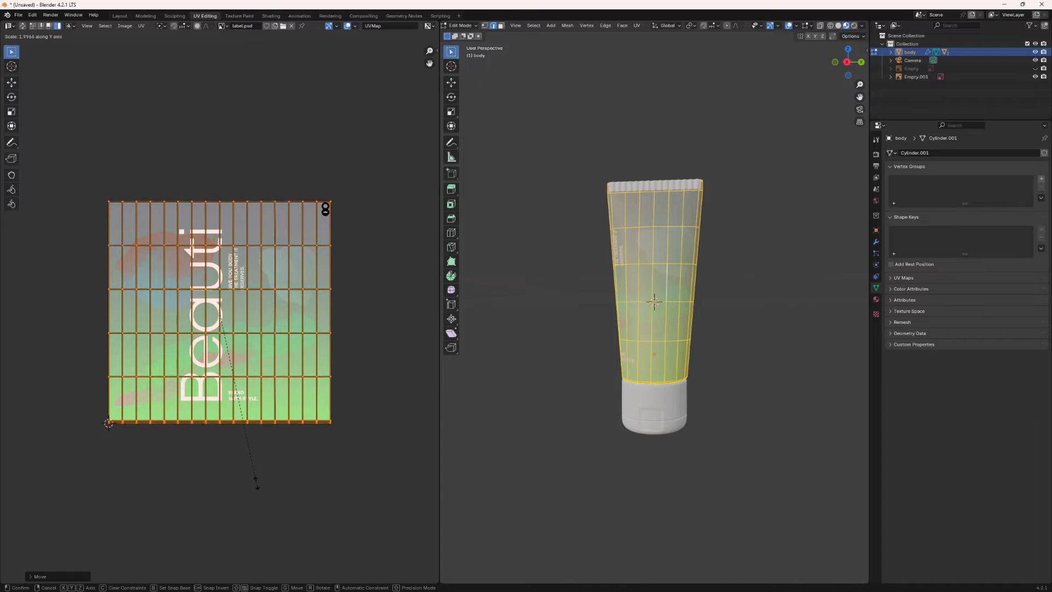
left_click(256, 482)
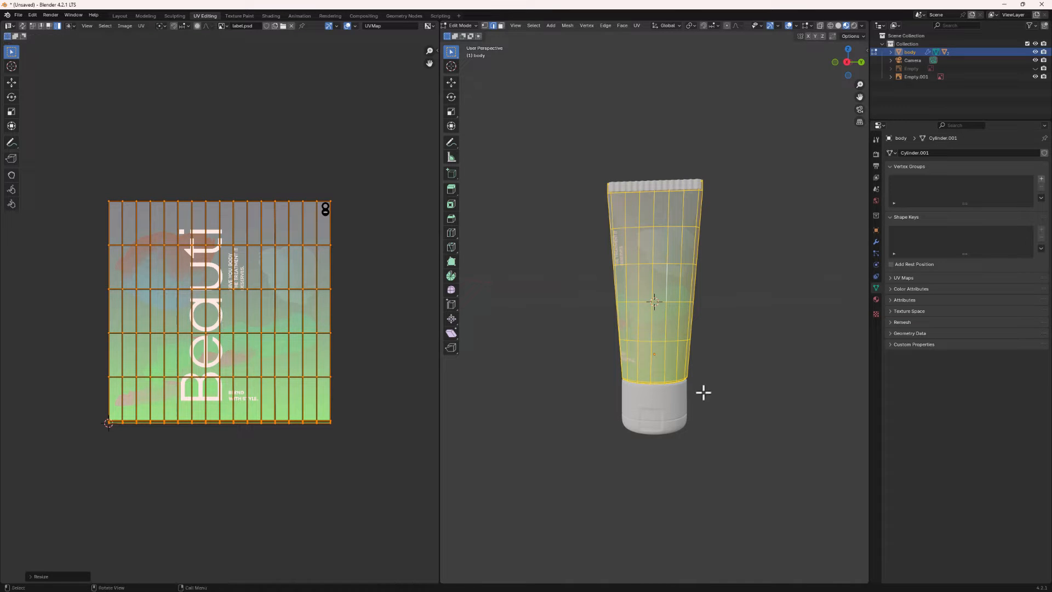
Step: Facing the tube's front, shift the body's UV island by about -0.26 along X to place the Beauti lettering on the front
middle_click_drag(701, 393, 586, 369)
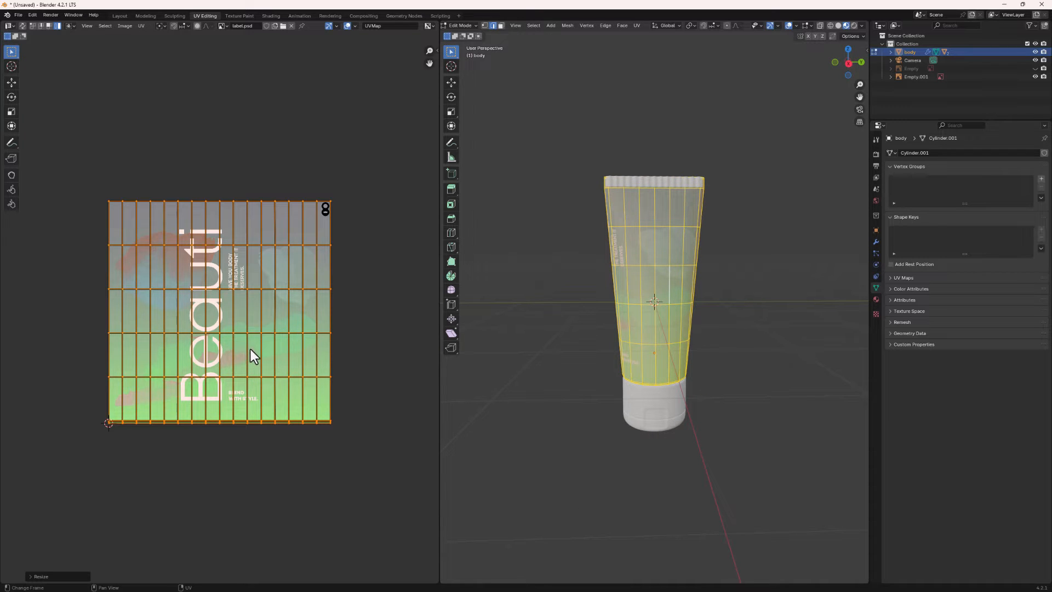
key("g")
key("x")
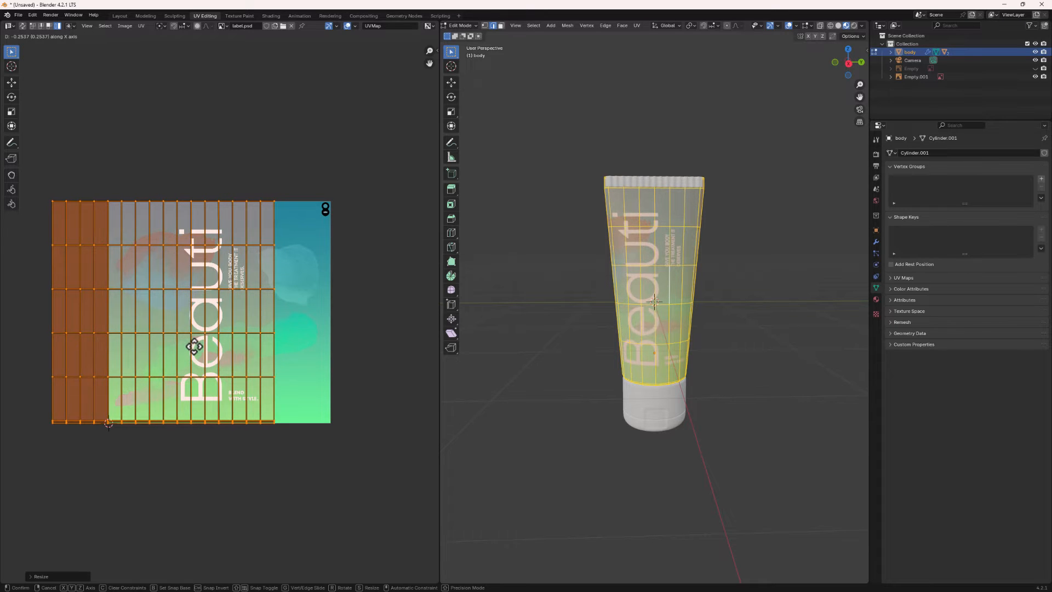
left_click(192, 347)
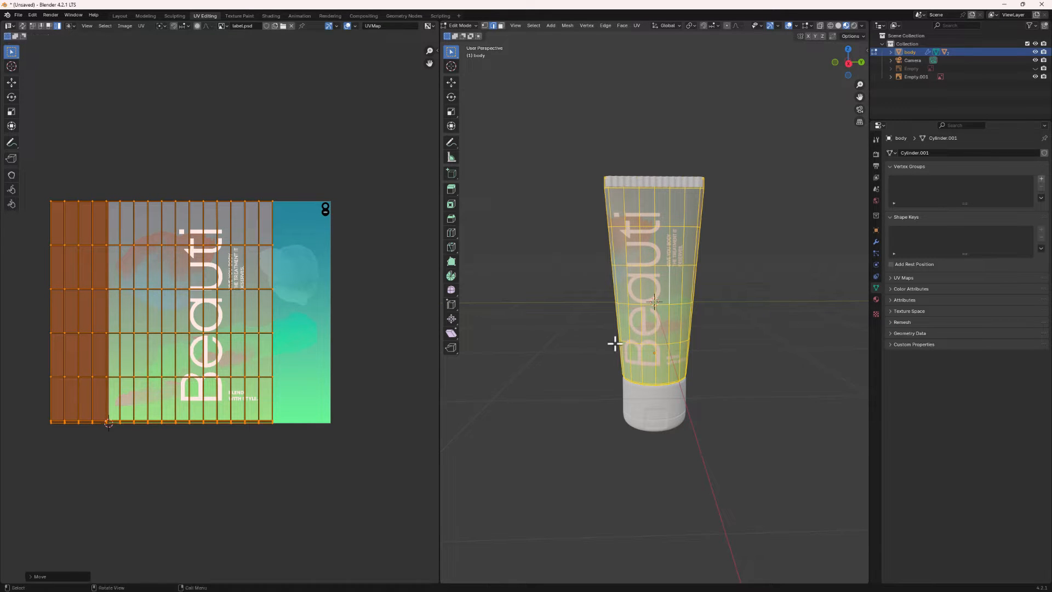
middle_click_drag(615, 345, 613, 317)
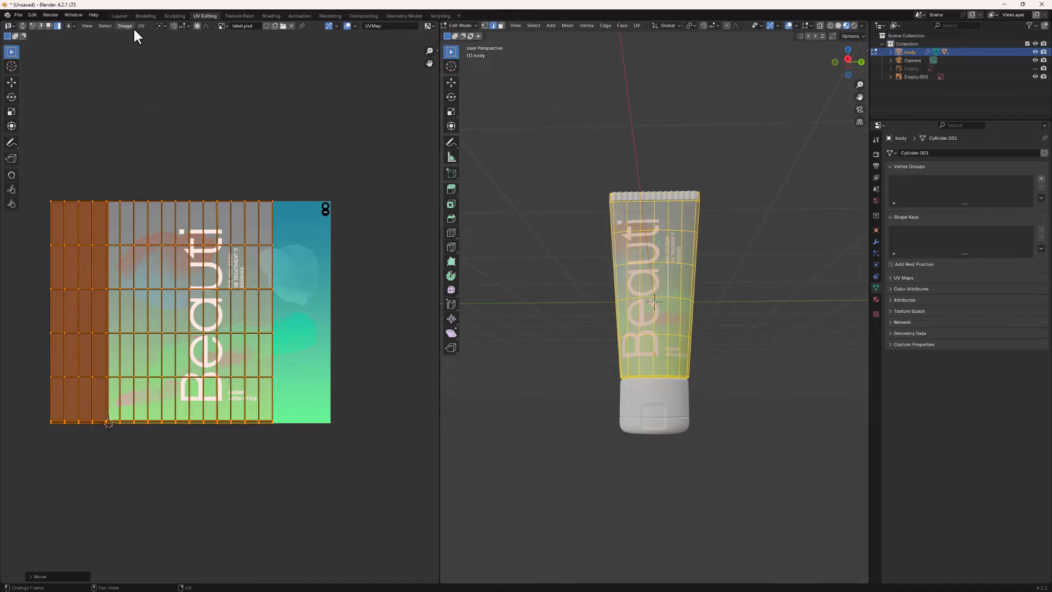
Step: Return to the Layout workspace and link the body's label material to the ribbed top details object
left_click(119, 14)
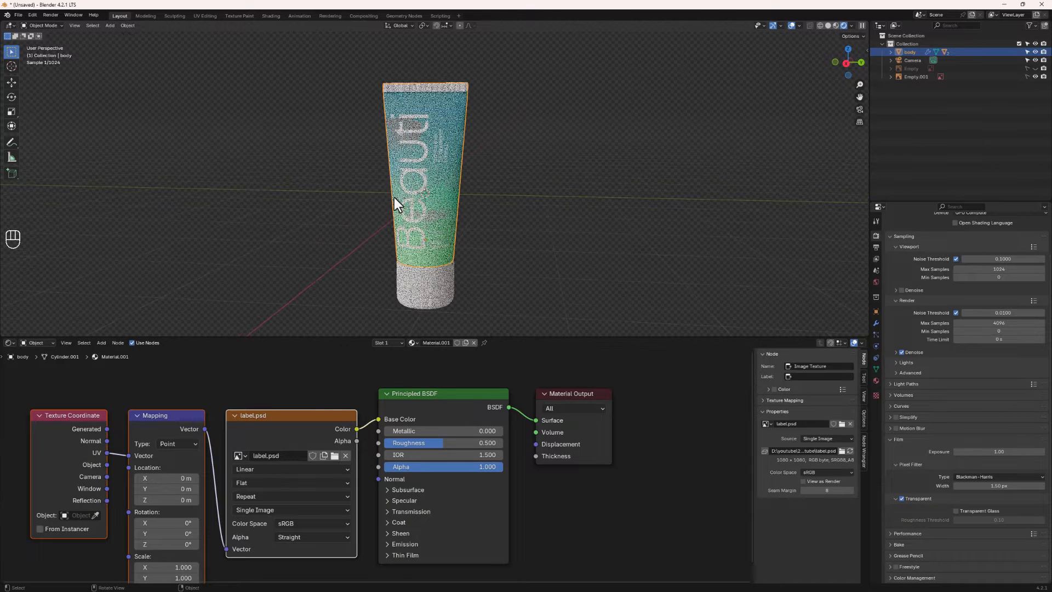
scroll(395, 201, "up", 5)
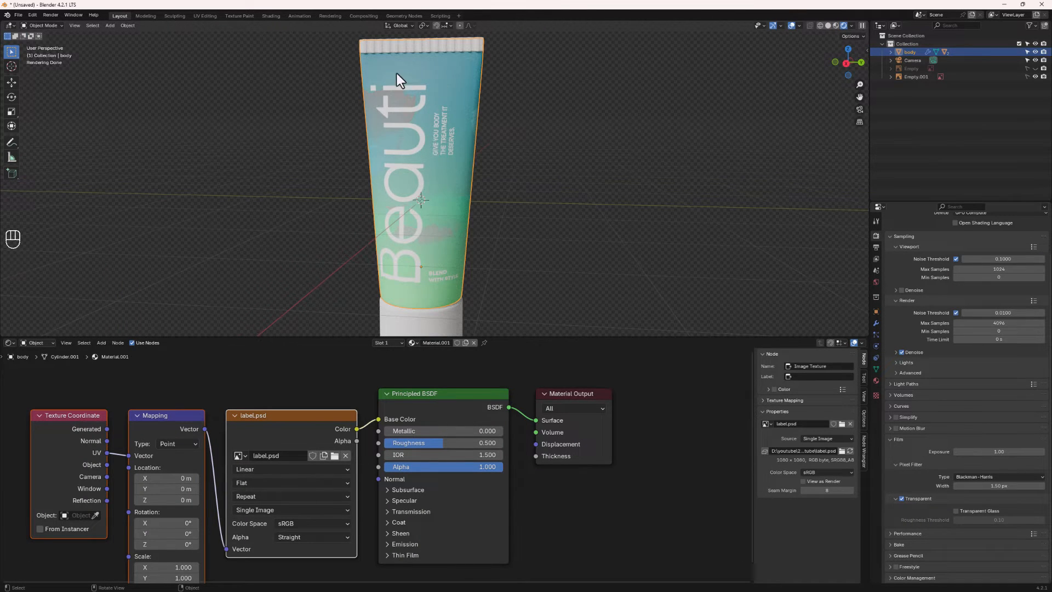
middle_click_drag(397, 74, 451, 199)
left_click(387, 49)
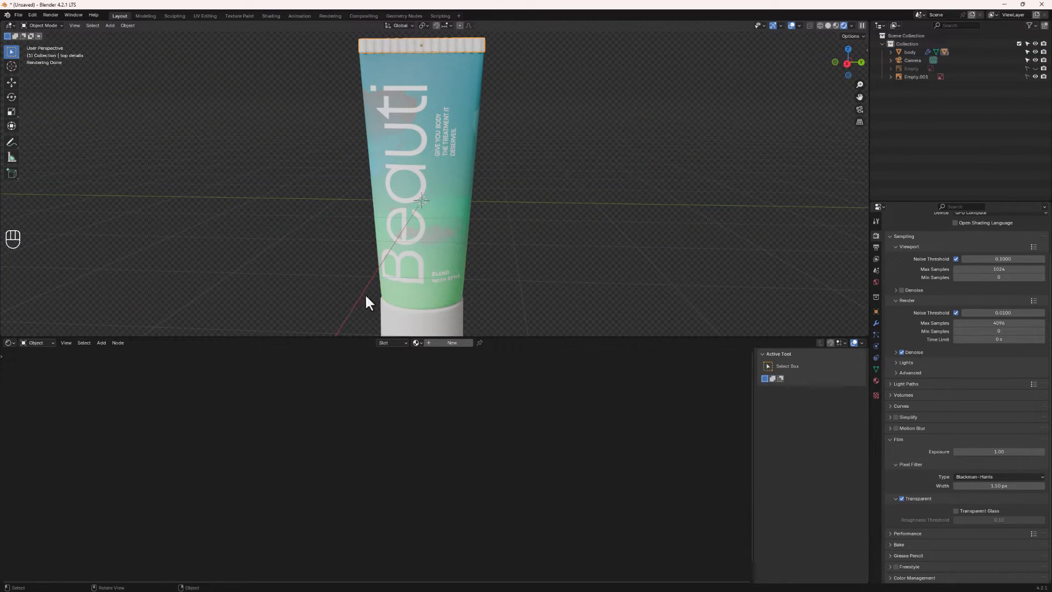
key("shift")
left_click(429, 234, "shift")
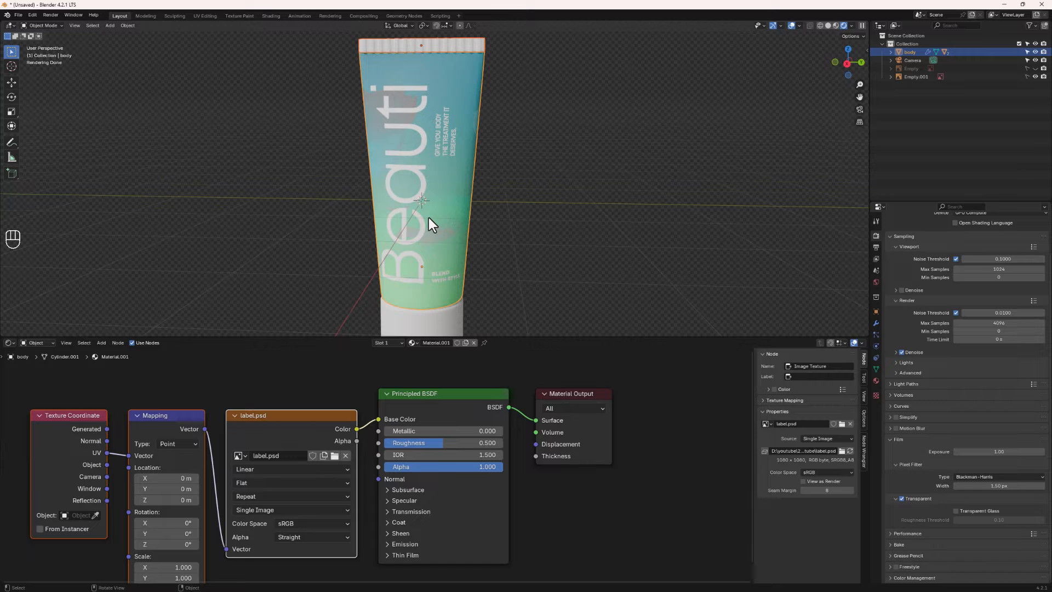
key("ctrl+l")
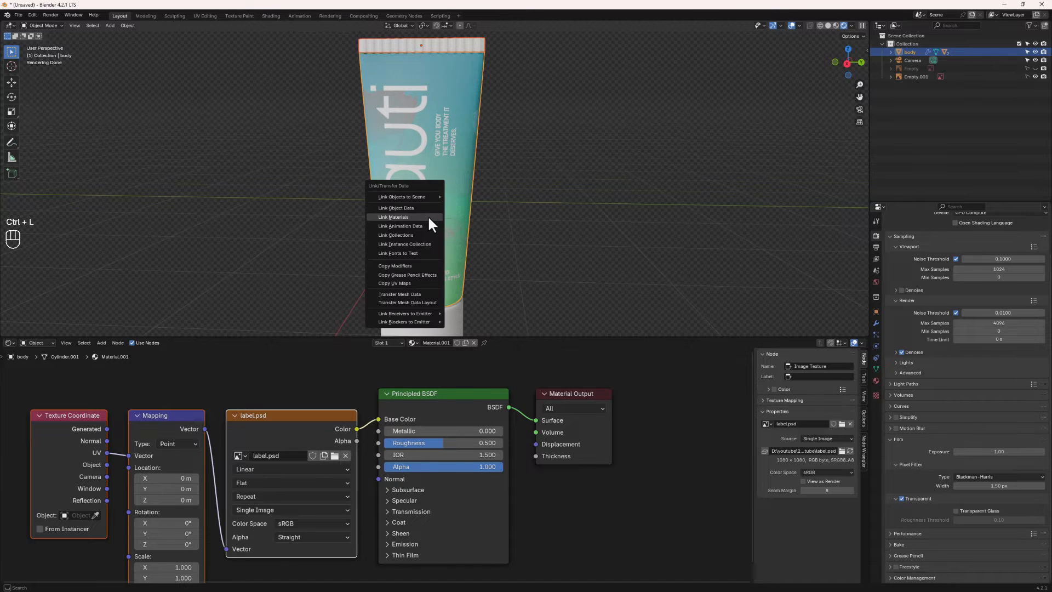
left_click(429, 217)
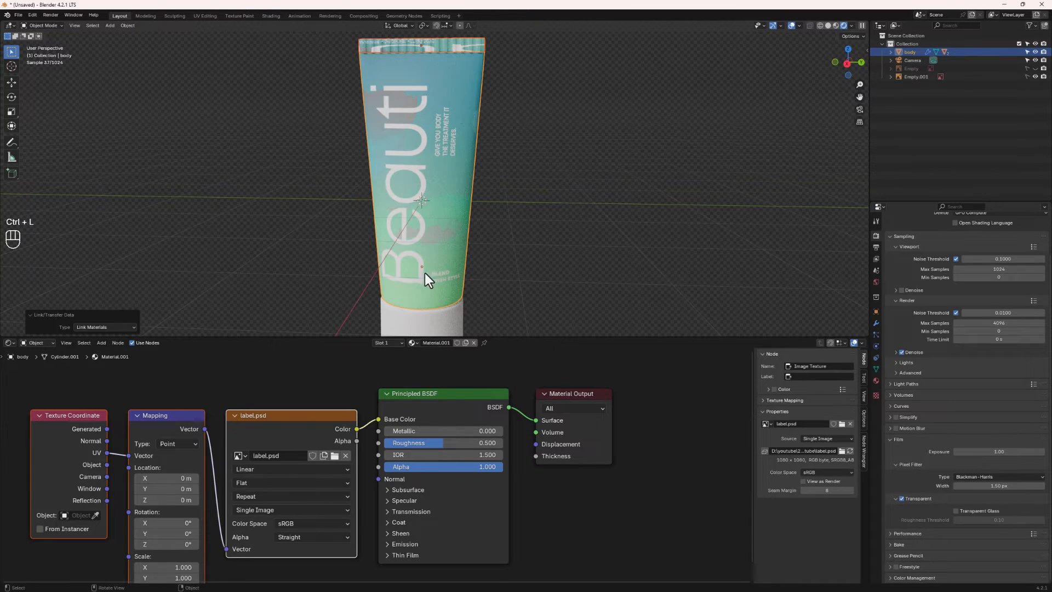
Step: In the UV Editing workspace, scale the top details' visible UV strip to about 0.24 and move it to the label image's upper edge
left_click(406, 55)
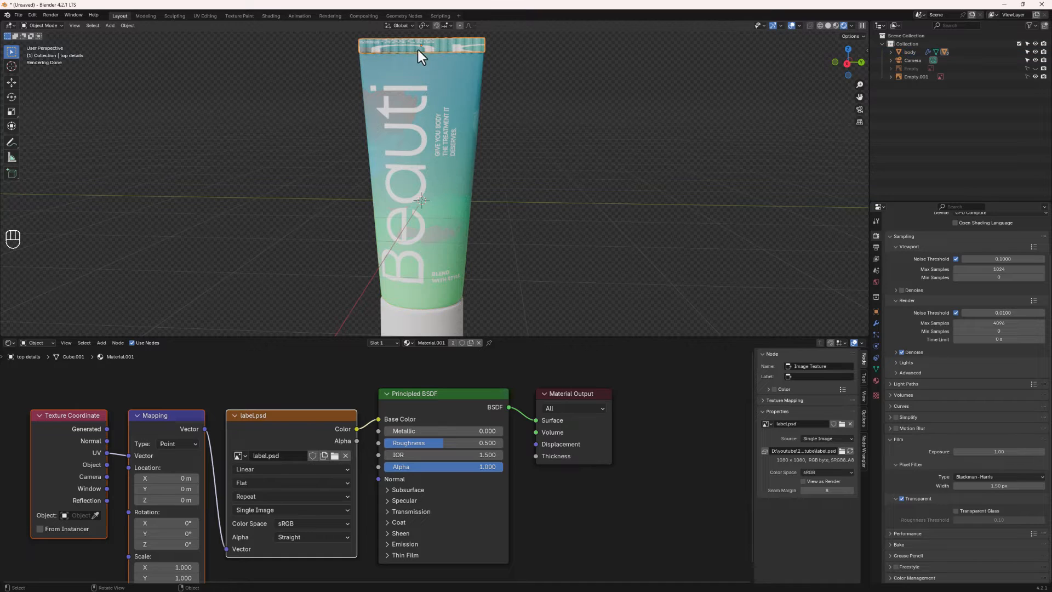
left_click(203, 16)
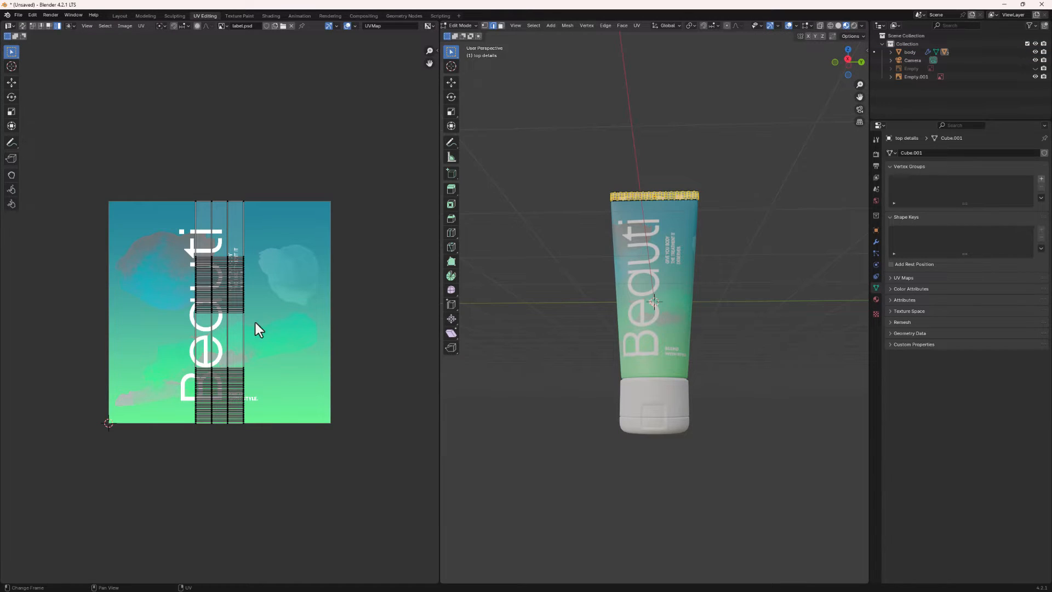
left_click_drag(280, 181, 156, 515)
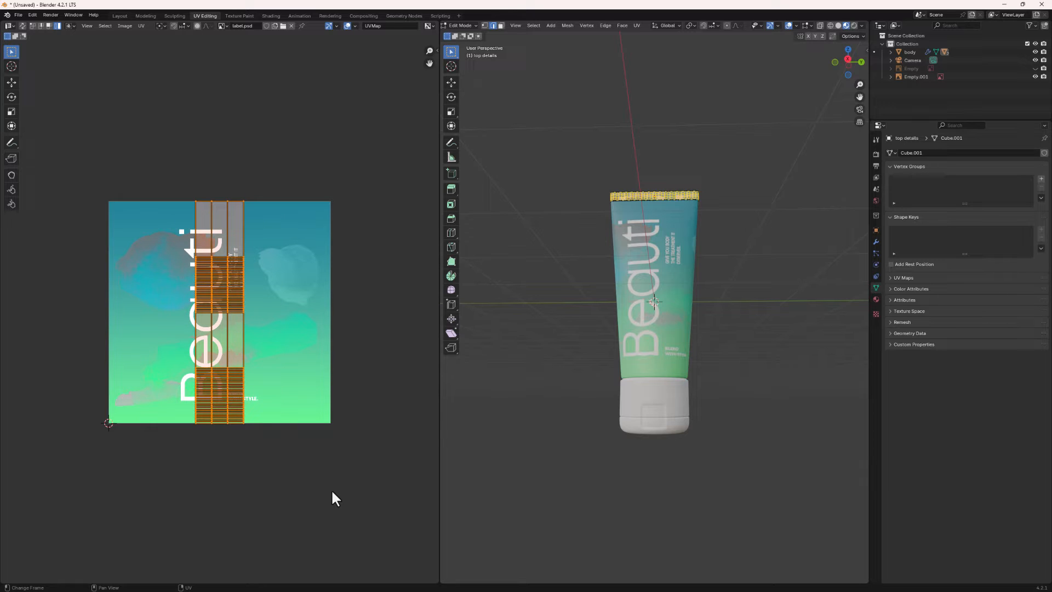
key("s")
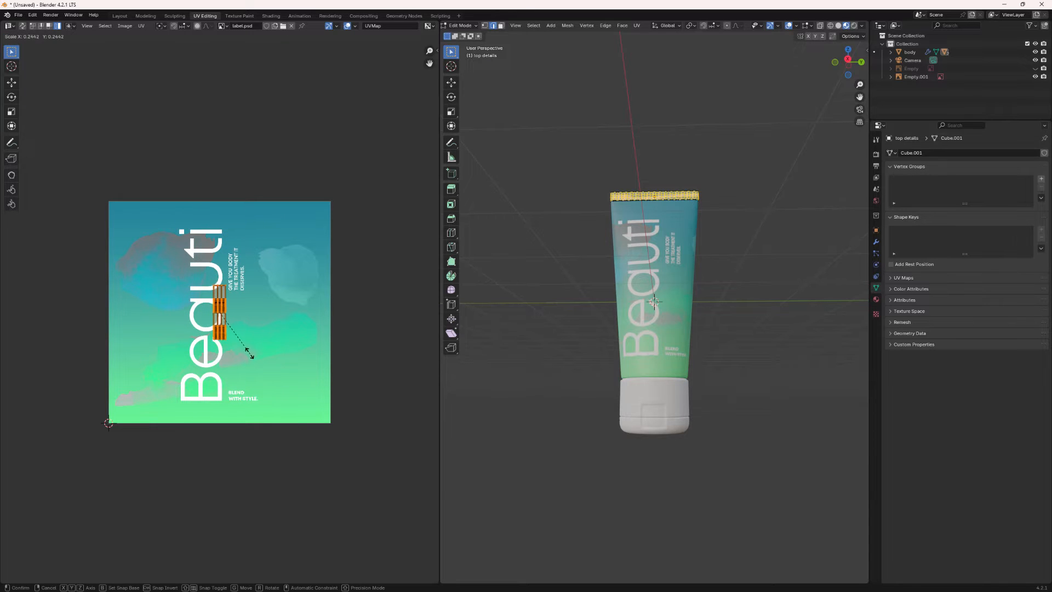
left_click(250, 359)
key("g")
left_click(279, 225)
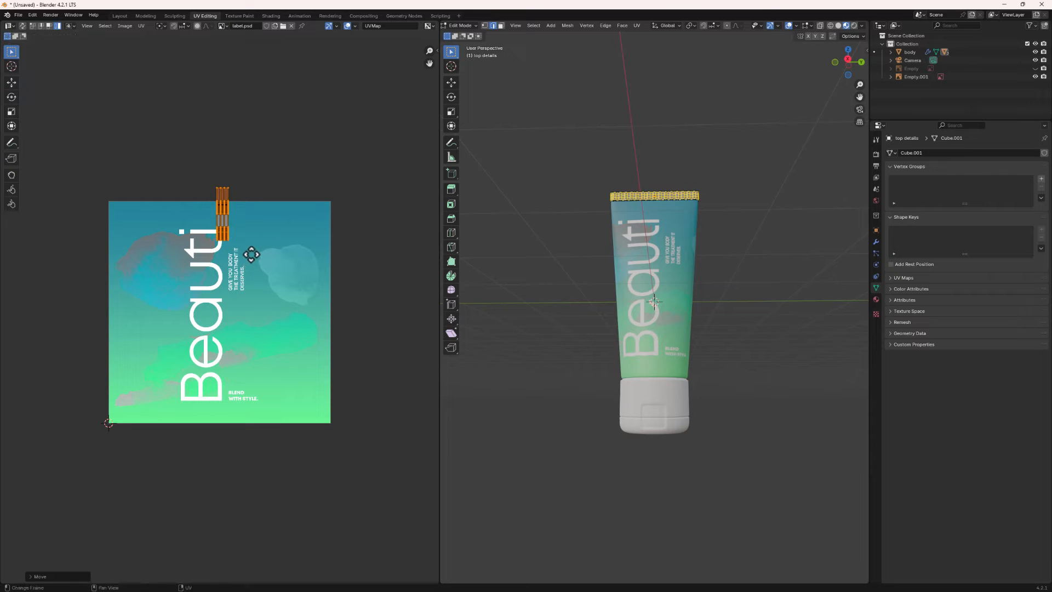
Step: Rotate the top details' UV strip to horizontal, shrink it, and place it in the plain blue area above the Beauti lettering
key("r")
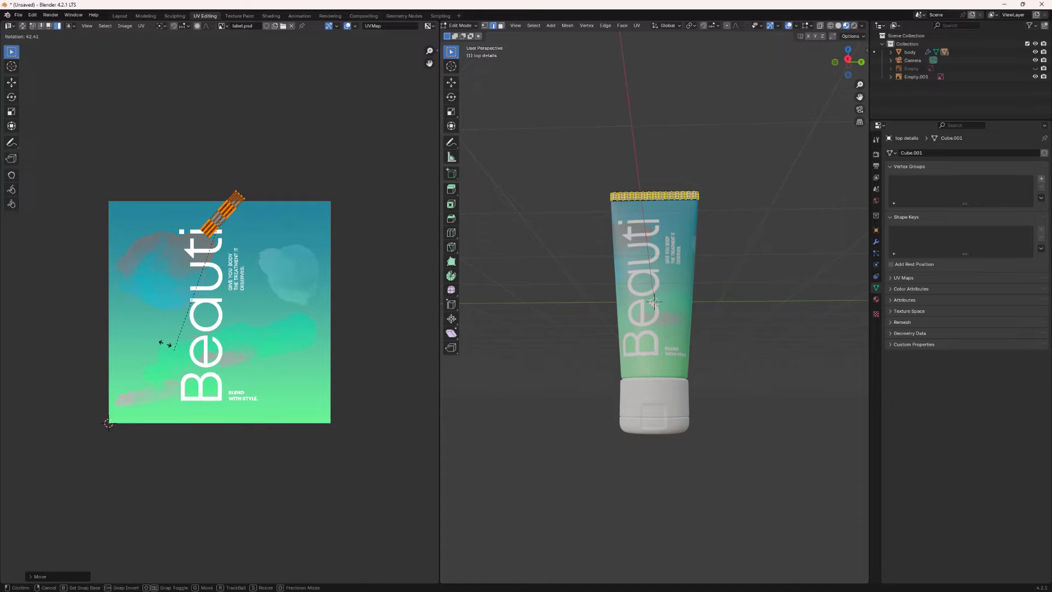
left_click(171, 241)
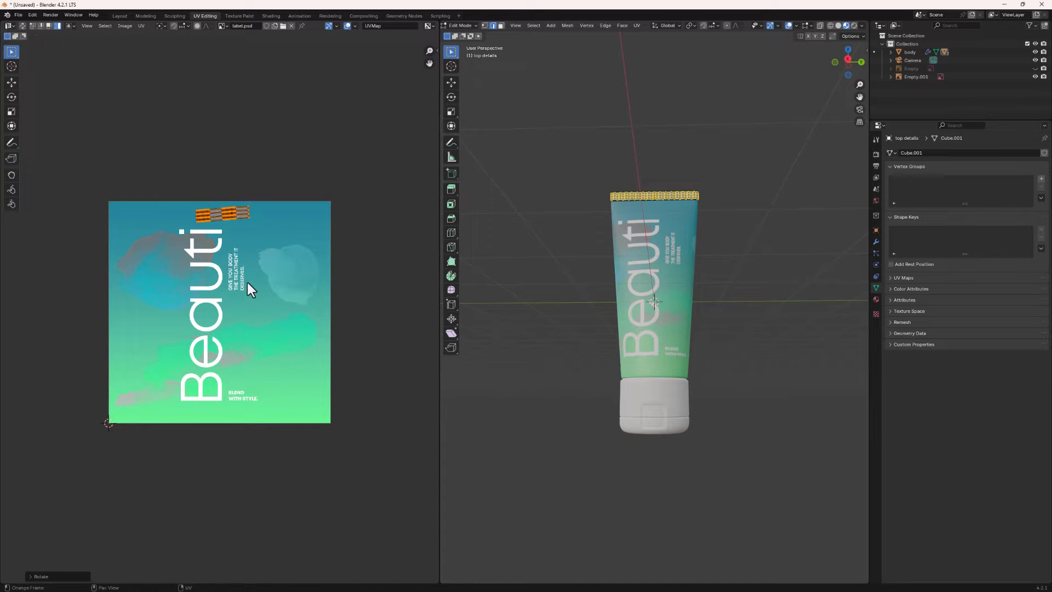
key("s")
left_click(274, 324)
key("r")
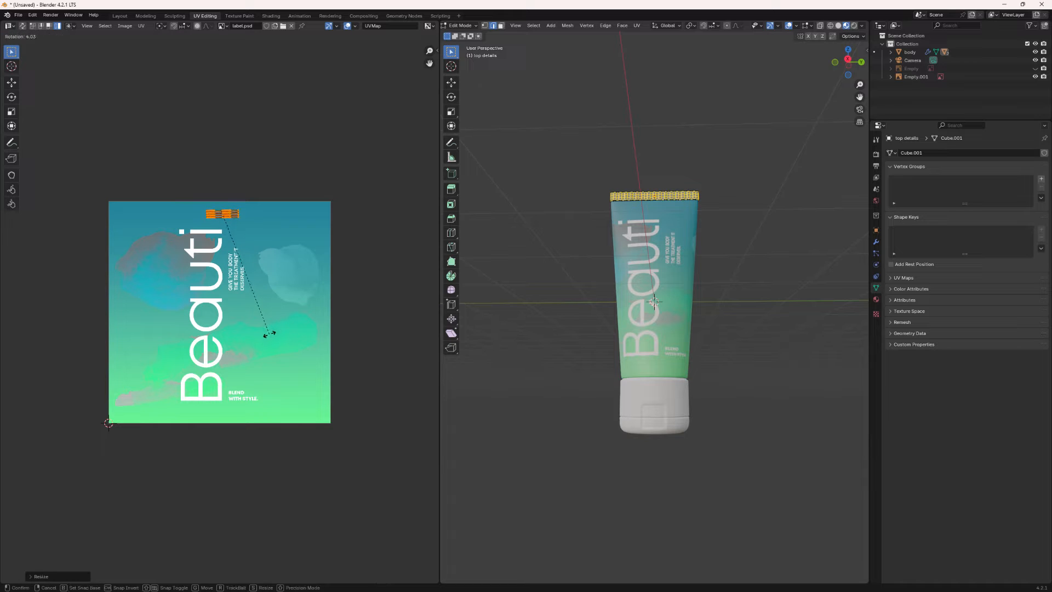
left_click(267, 330)
key("g")
left_click(251, 296)
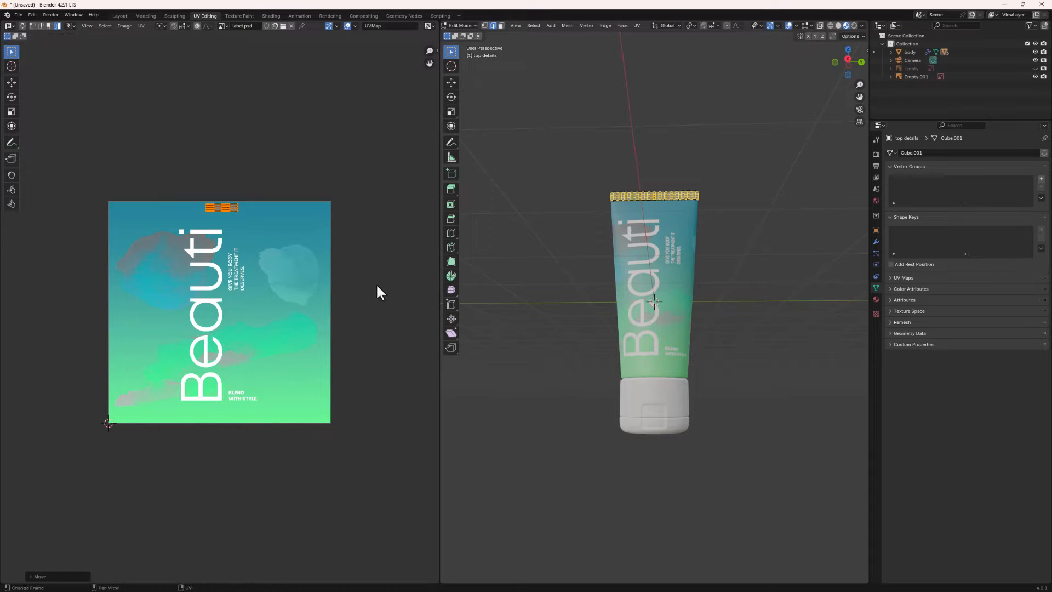
Step: Select all geometry and UVs of the top details, scale the UVs to about 0.17 and move them to the image's upper edge
key("Tab")
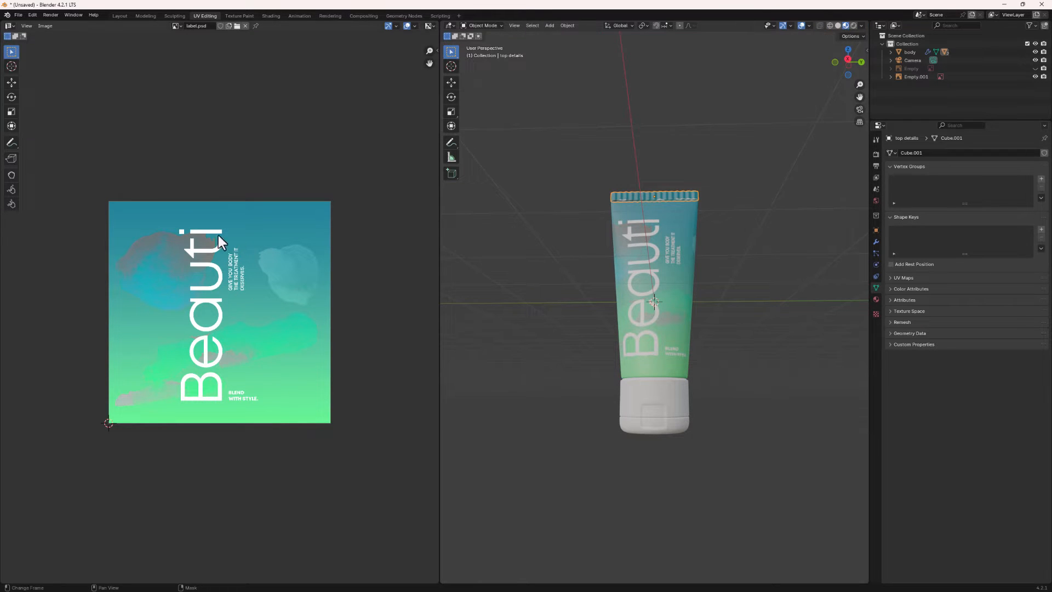
key("Tab")
key("a")
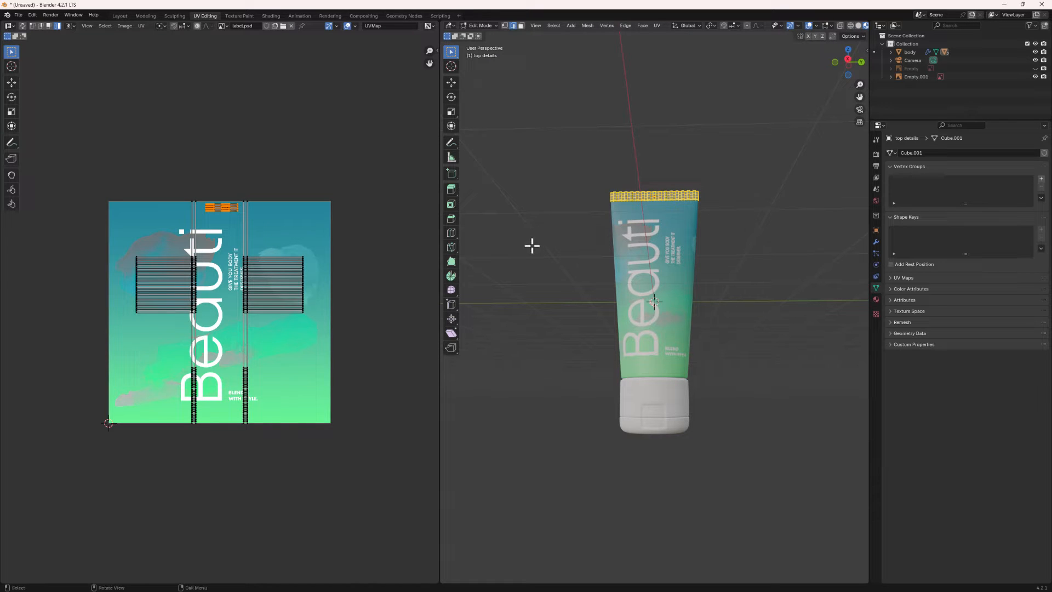
key("a")
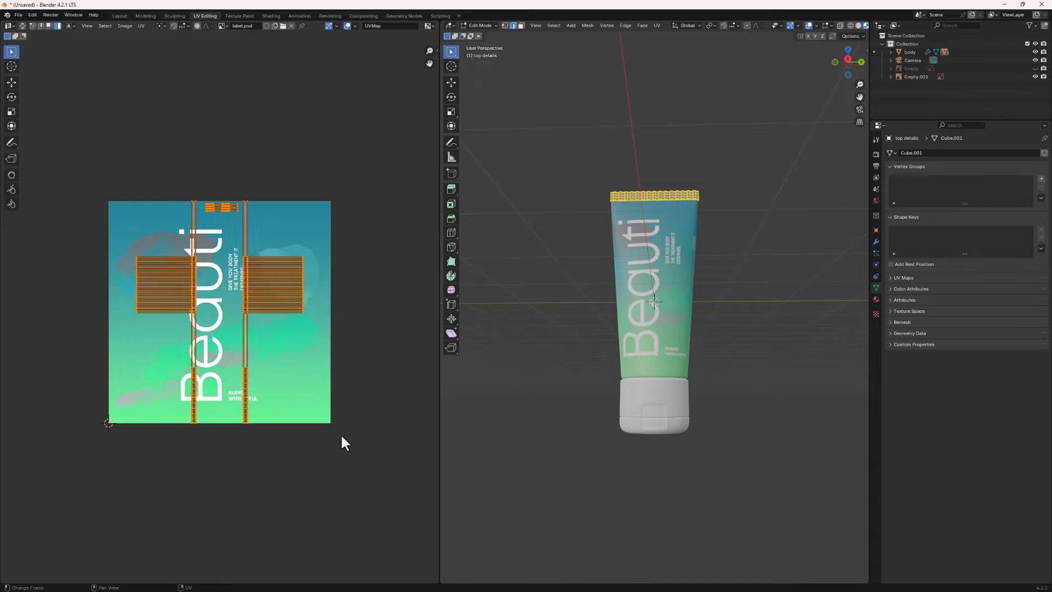
key("s")
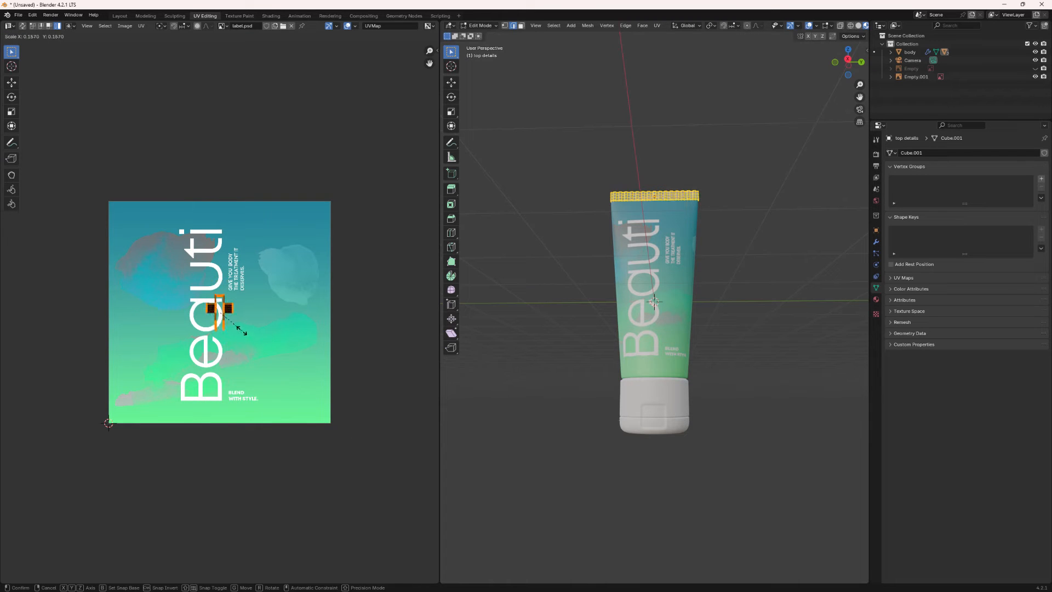
left_click(244, 335)
key("g")
left_click(267, 232)
Step: Shrink the top details' combined UVs further and fit them in the plain blue area above the Beauti lettering
key("s")
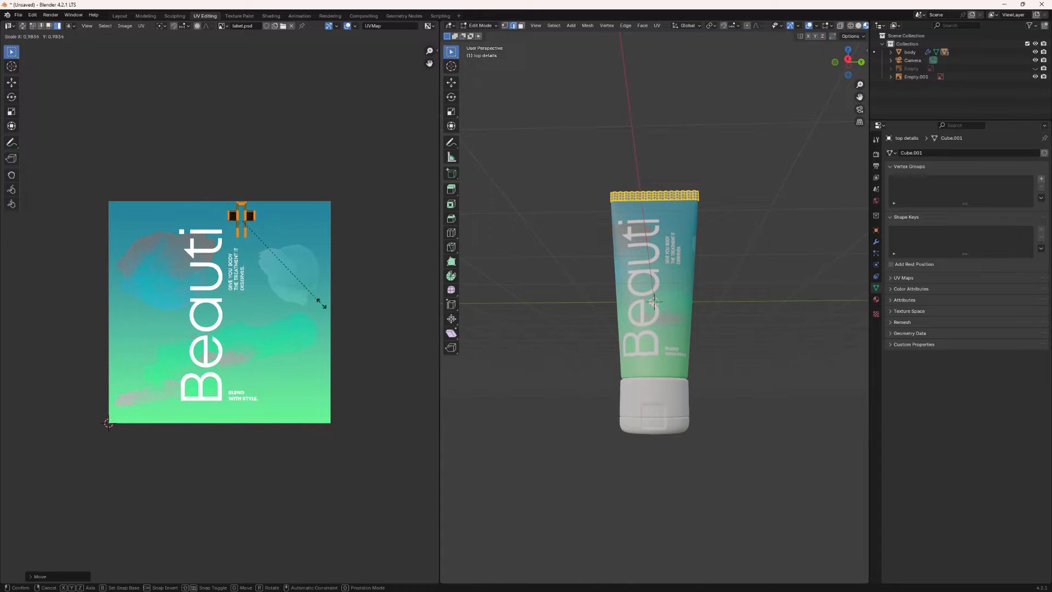
left_click(276, 260)
key("g")
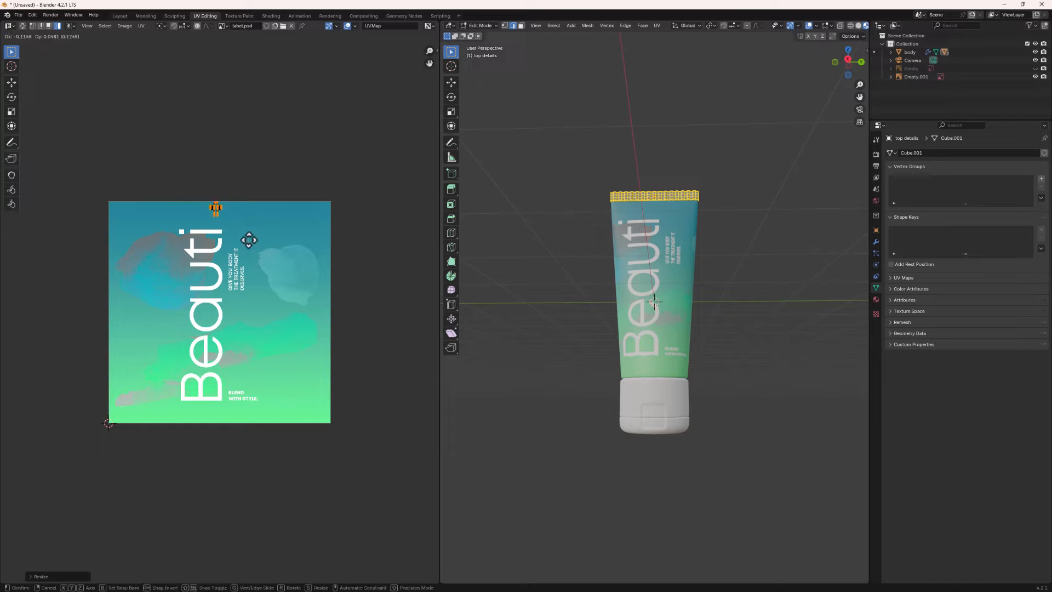
left_click(246, 242)
Step: Leave Edit Mode and return to the Layout workspace with the whole tube in view
key("Tab")
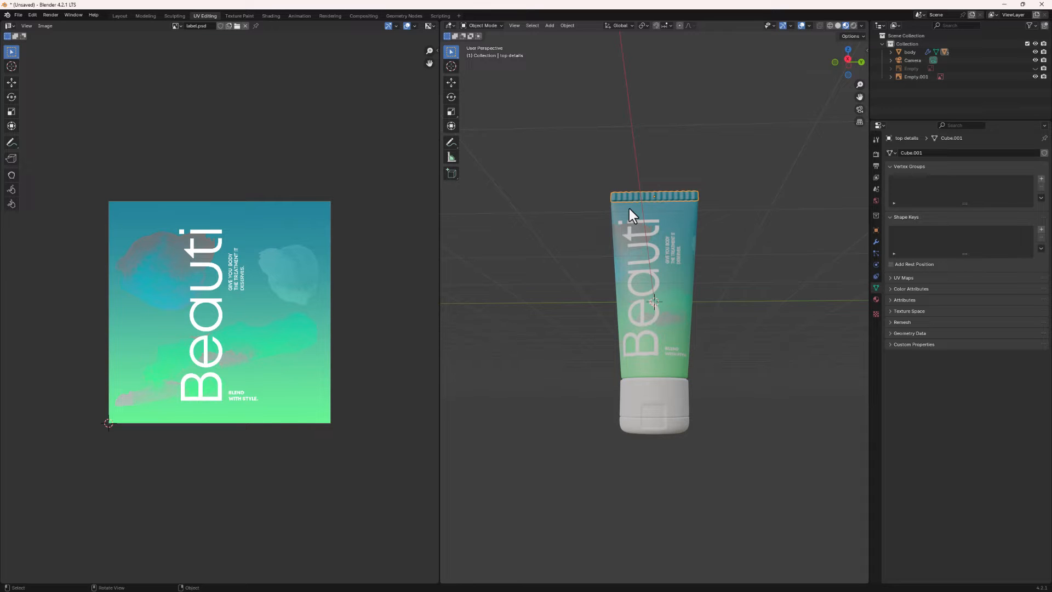
left_click(120, 15)
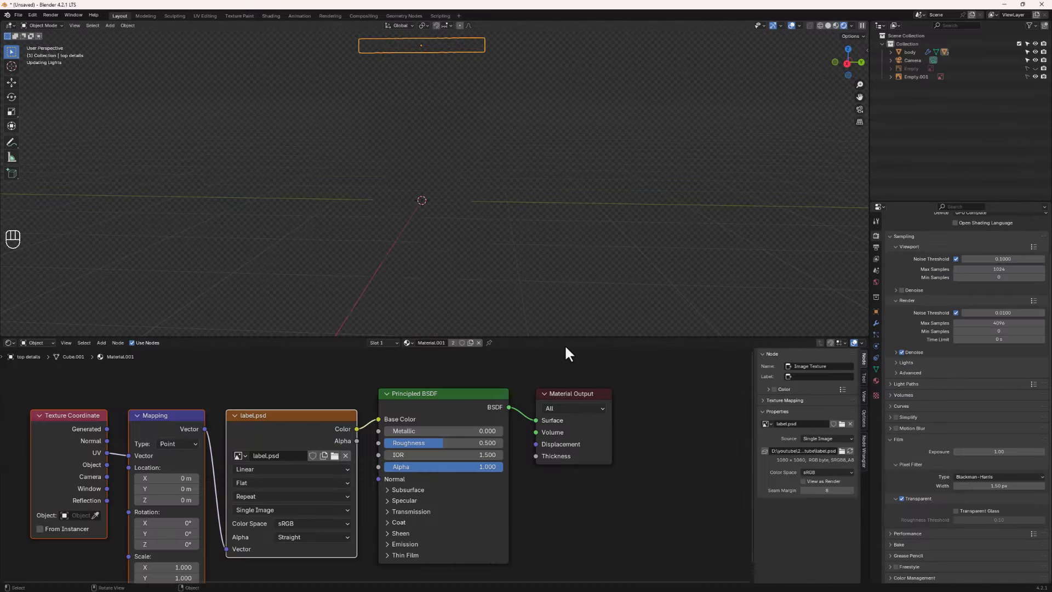
scroll(422, 123, "down", 3)
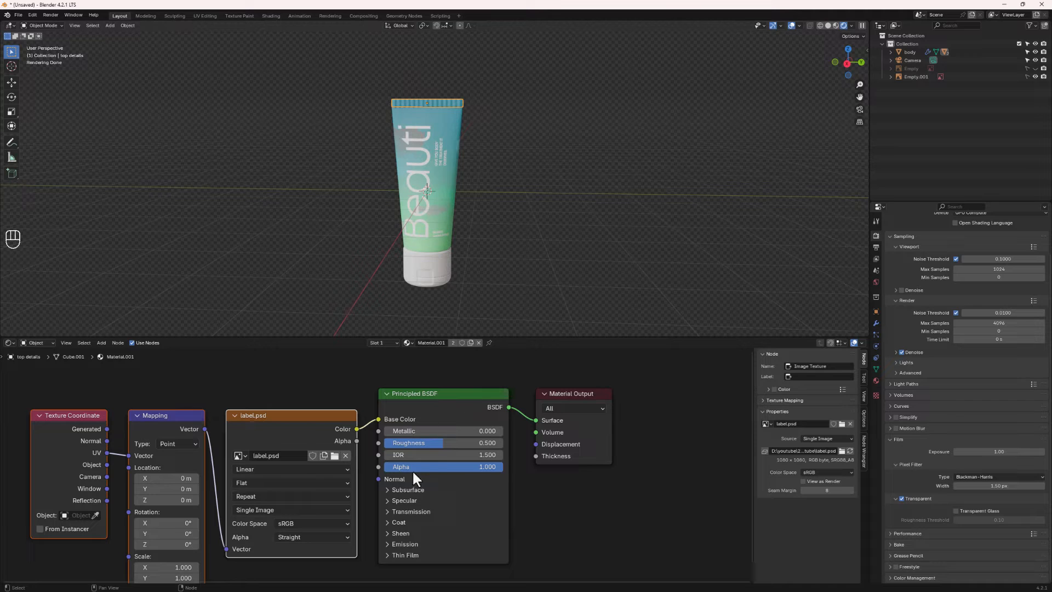
Step: Lower the label material's roughness to about 0.18 for a glossier tube
left_click_drag(435, 442, 401, 443)
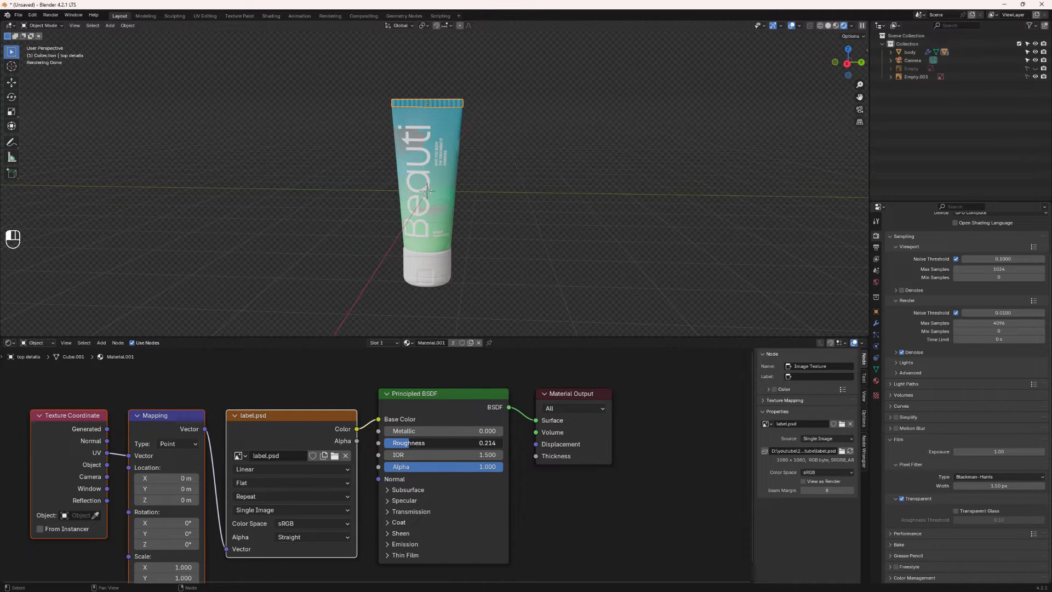
middle_click_drag(415, 180, 447, 135)
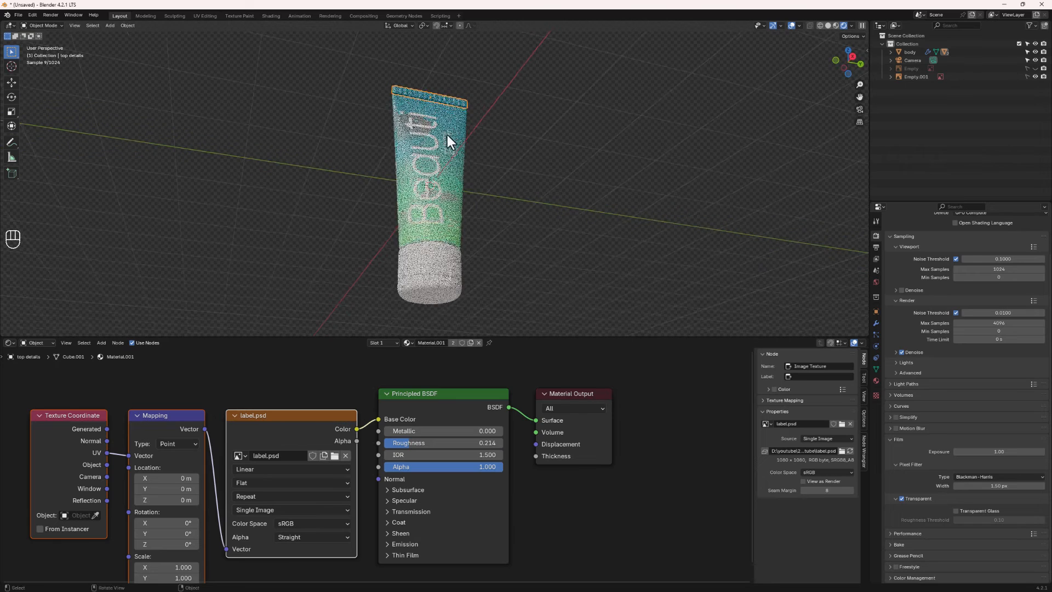
middle_click_drag(440, 206, 434, 218)
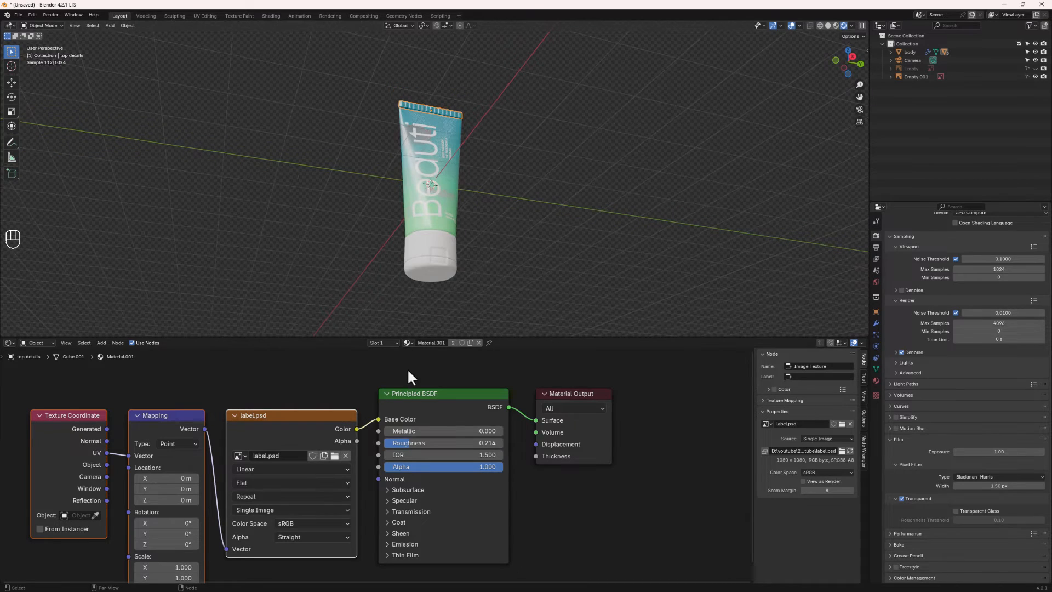
mouse_move(401, 443)
left_mouse_down()
mouse_move(391, 443)
mouse_move(404, 441)
left_mouse_up()
middle_click_drag(431, 244, 438, 197)
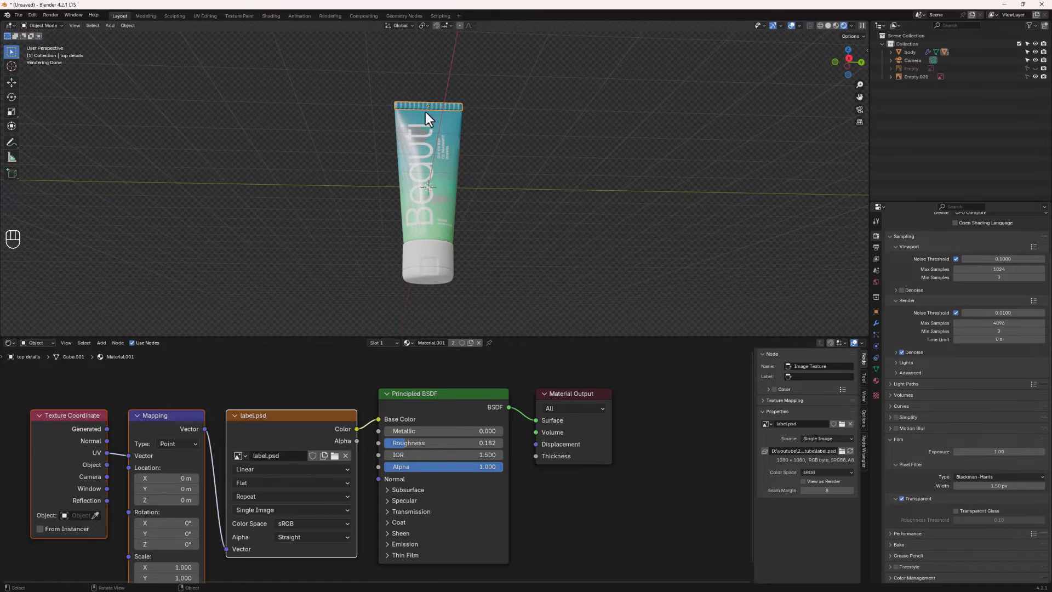
Step: Give the bottom cap a new material with dark green base colour 002208 and roughness of about 0.218
left_click(435, 266)
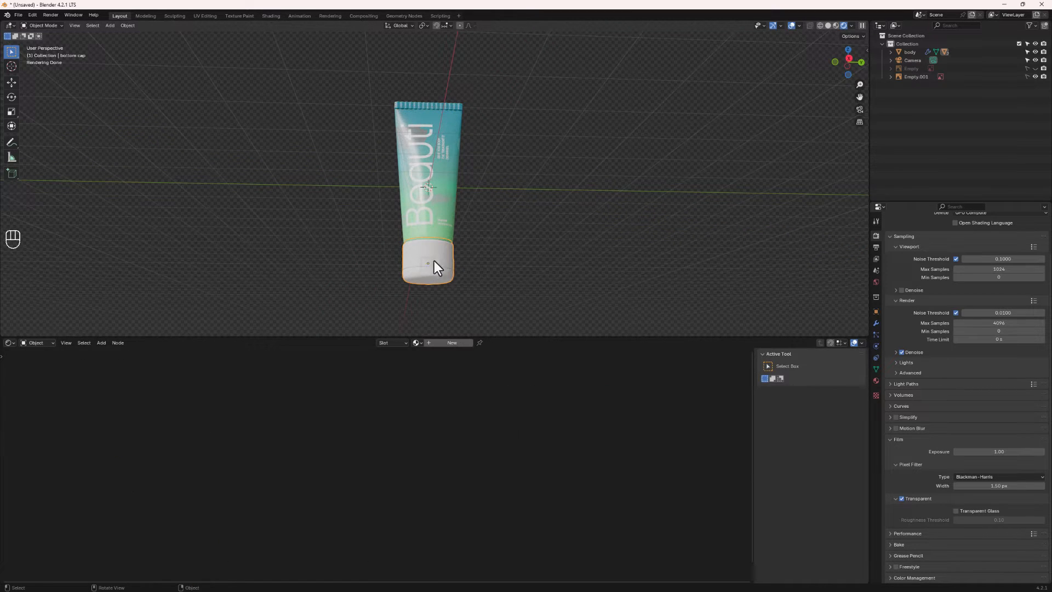
left_click(449, 341)
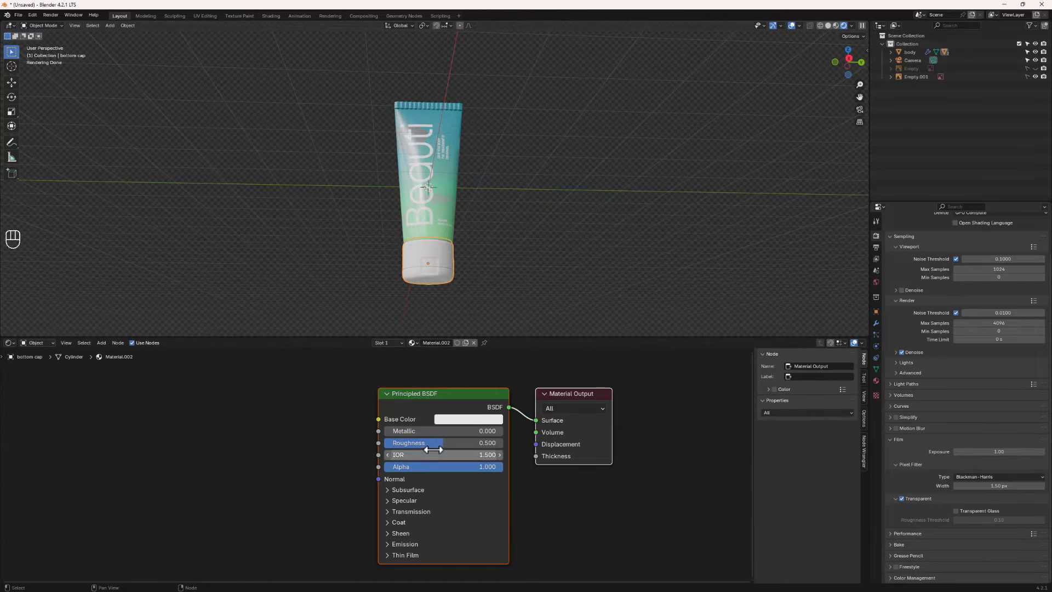
left_click(446, 419)
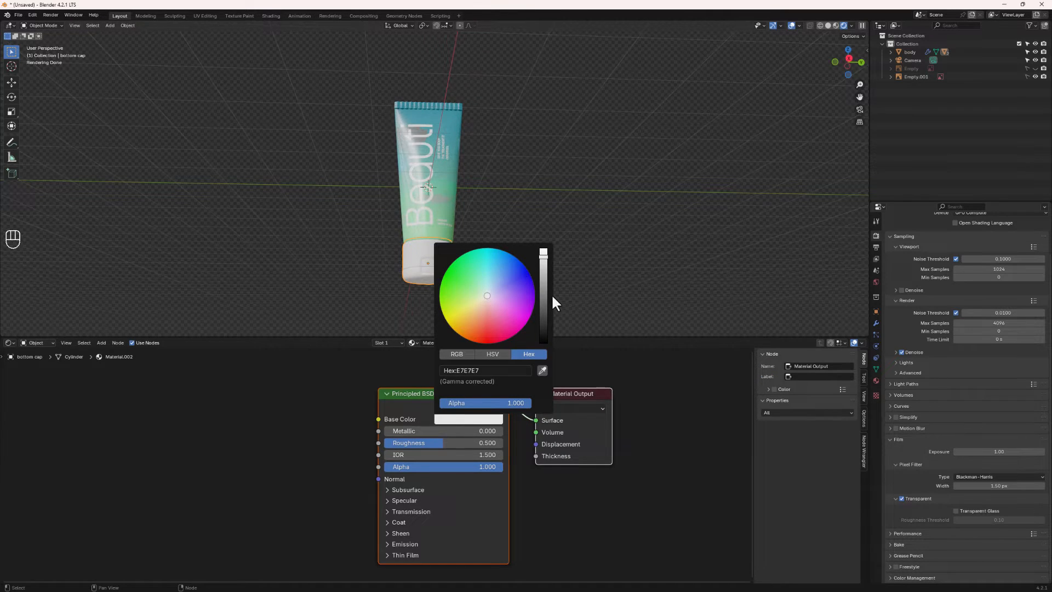
left_click_drag(544, 298, 530, 325)
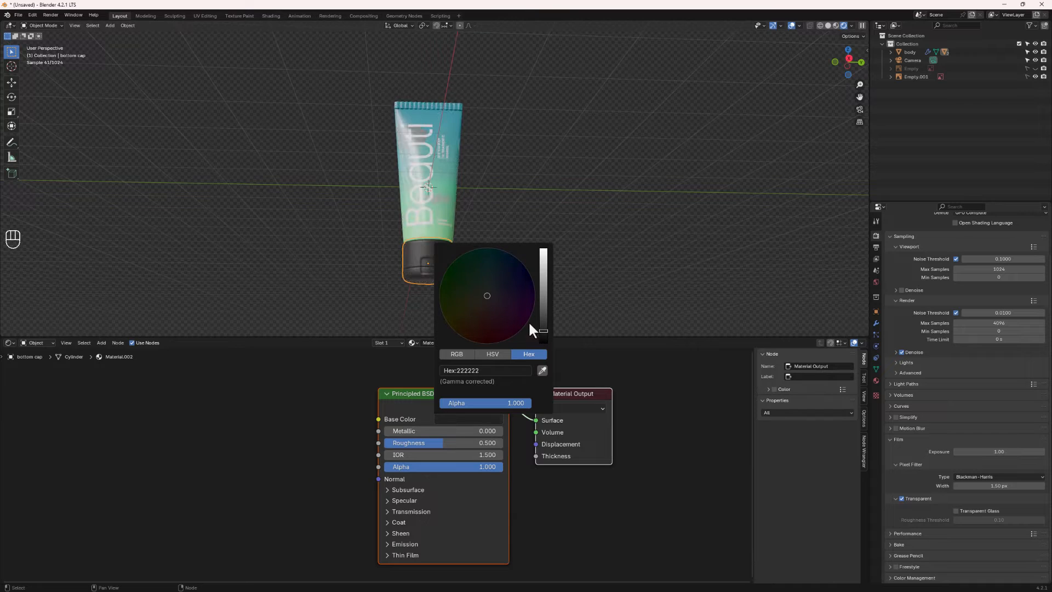
left_click_drag(479, 258, 452, 262)
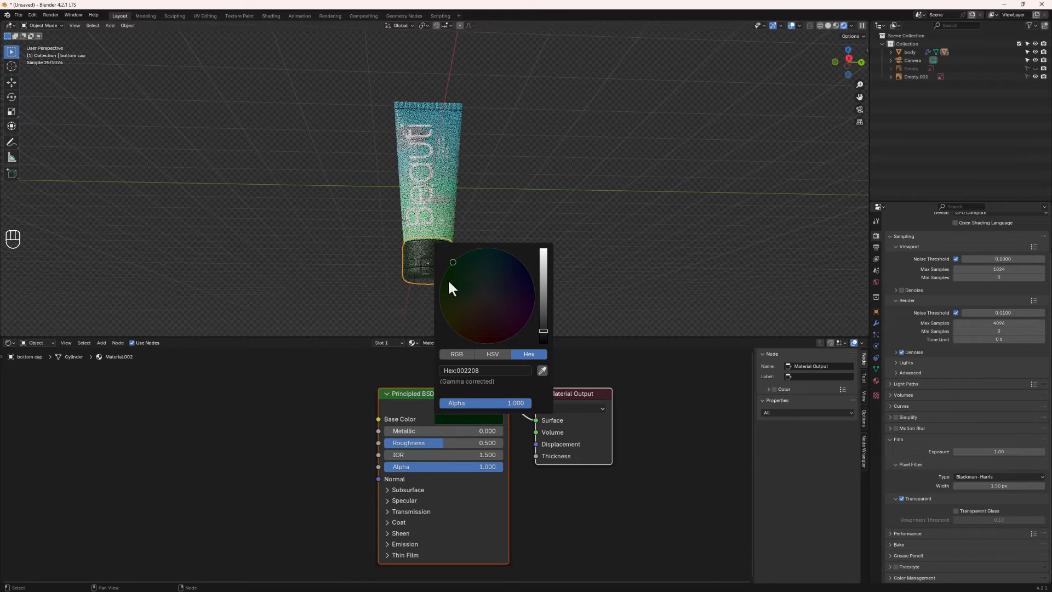
left_click_drag(436, 444, 410, 443)
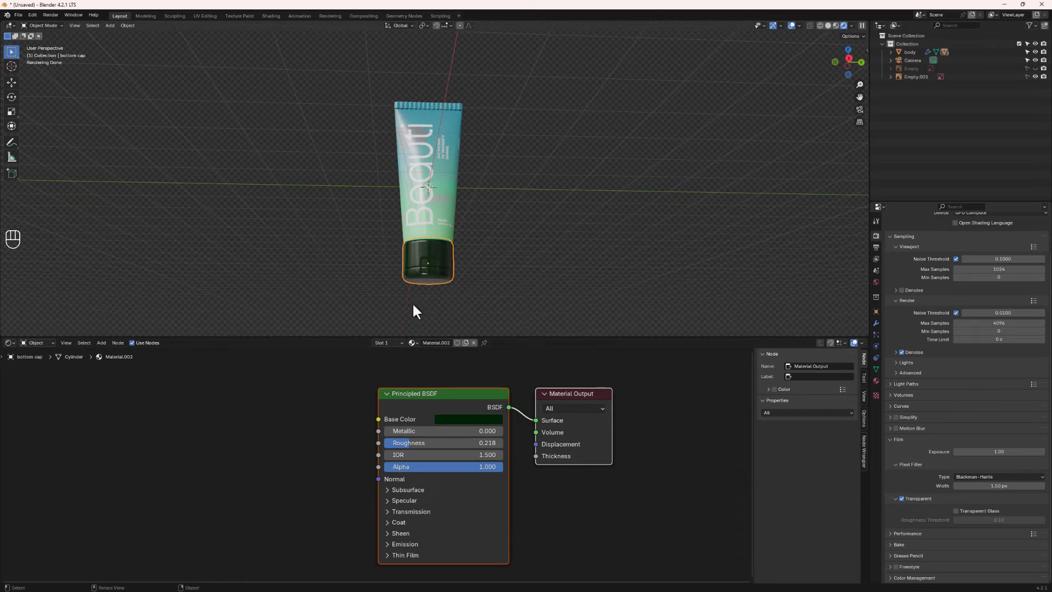
mouse_move(458, 280)
middle_mouse_down()
mouse_move(419, 293)
mouse_move(344, 286)
mouse_move(445, 283)
middle_mouse_up()
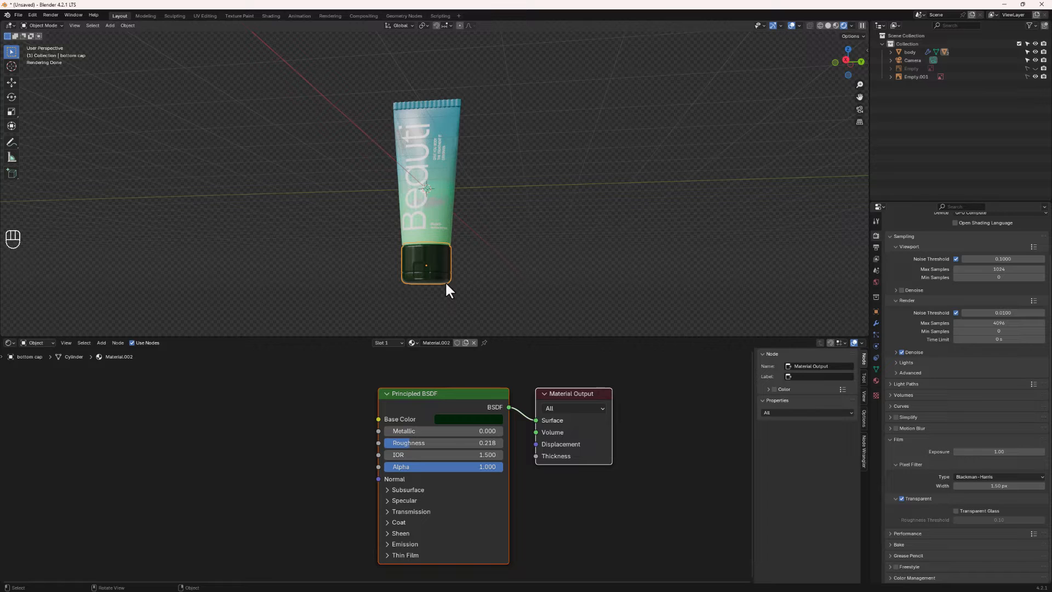
Step: Save the project as tube.blend in the cosmetic tube folder
key("ctrl")
key("ctrl+s")
left_click(465, 452)
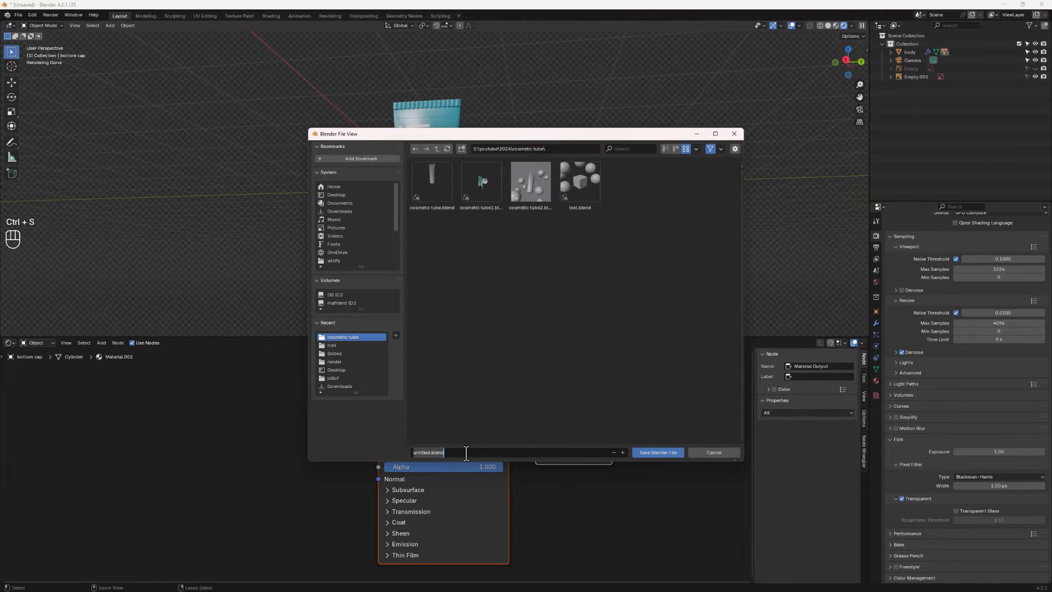
type("tub")
left_click(658, 452)
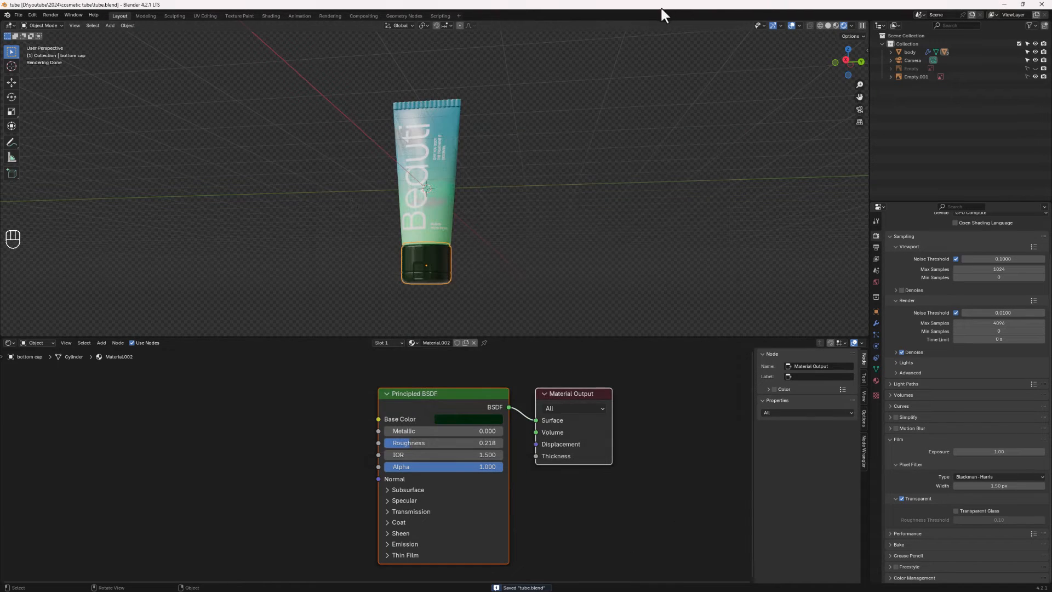
Step: Switch the viewport to solid shading, frame the whole tube from the front and deselect the cap
middle_click_drag(548, 137, 467, 206)
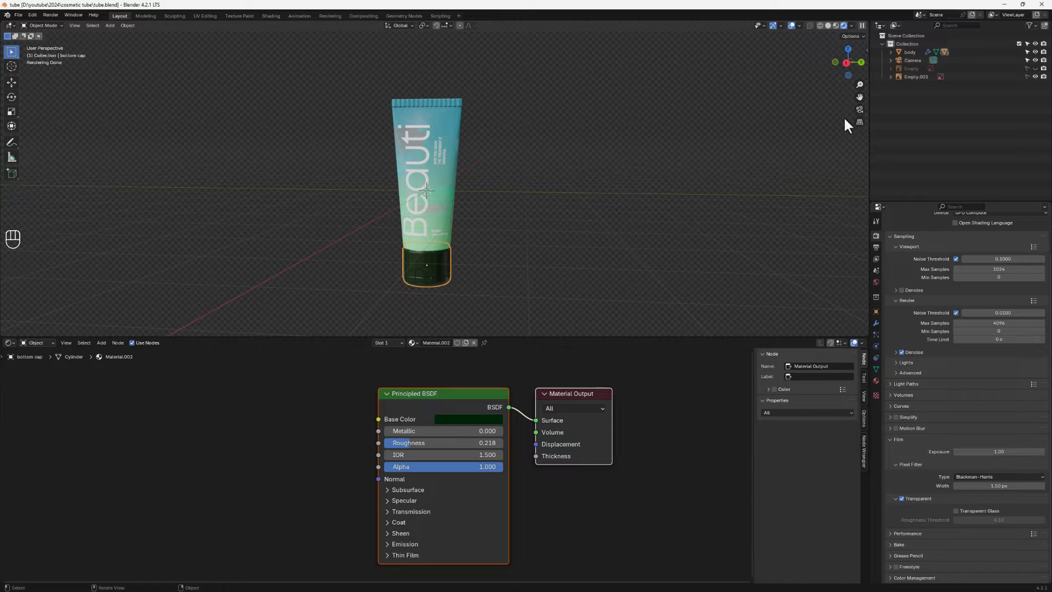
left_click(828, 25)
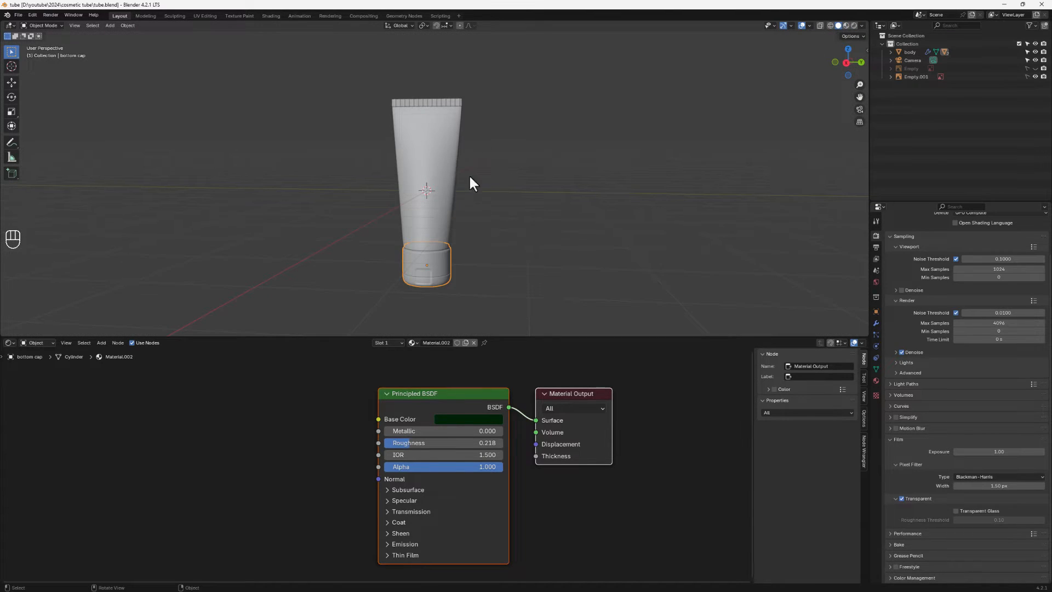
middle_click_drag(476, 202, 498, 188)
middle_click_drag(470, 221, 505, 191)
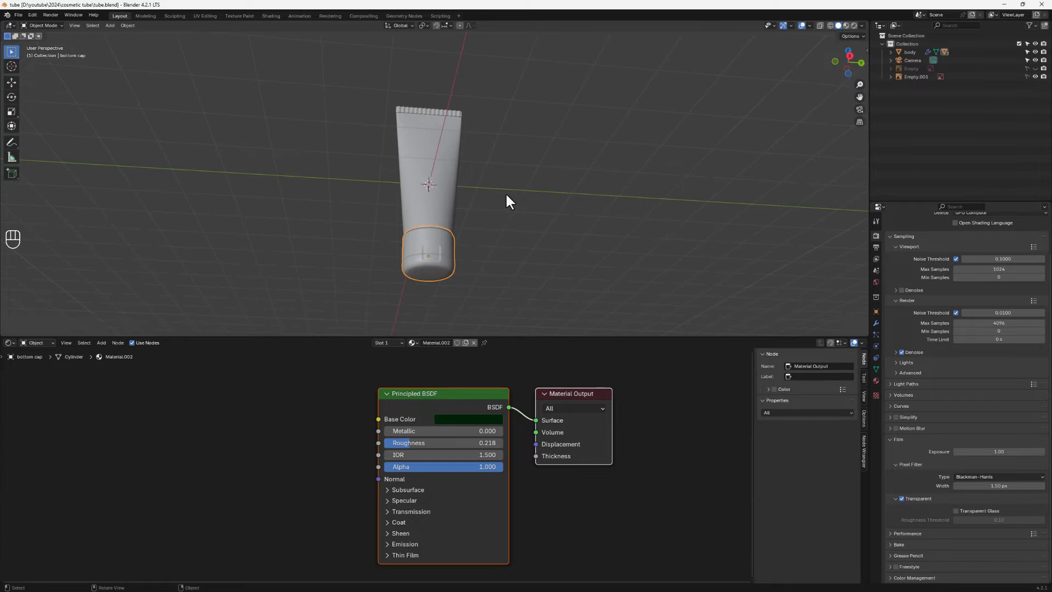
middle_click_drag(399, 255, 498, 155)
left_click(507, 153)
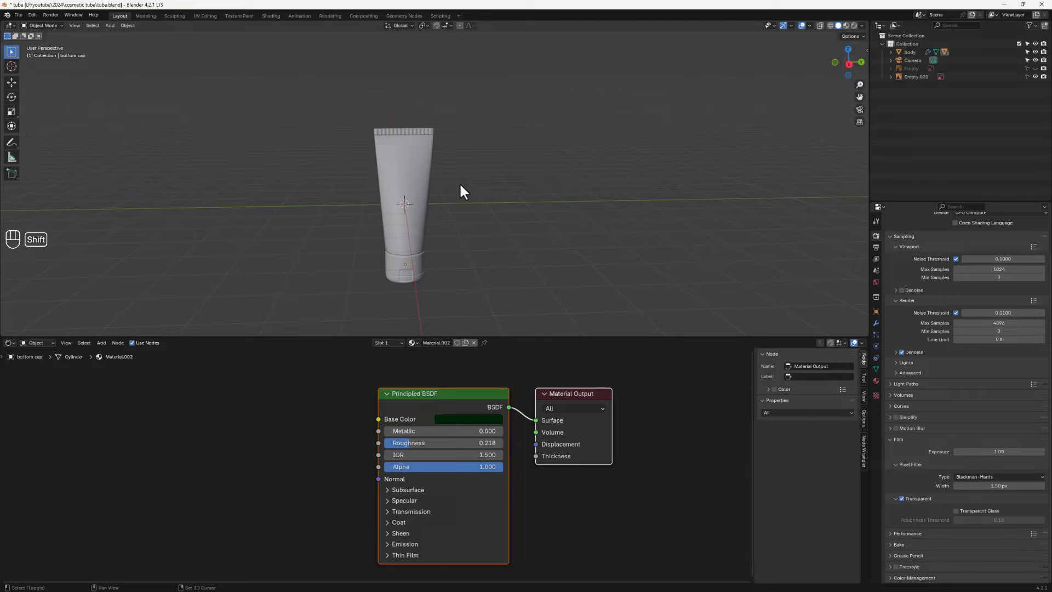
Step: Search the extensions in the preferences for "extra" to check whether Extra Mesh Objects is installed
key("shift+a")
mouse_move(459, 183)
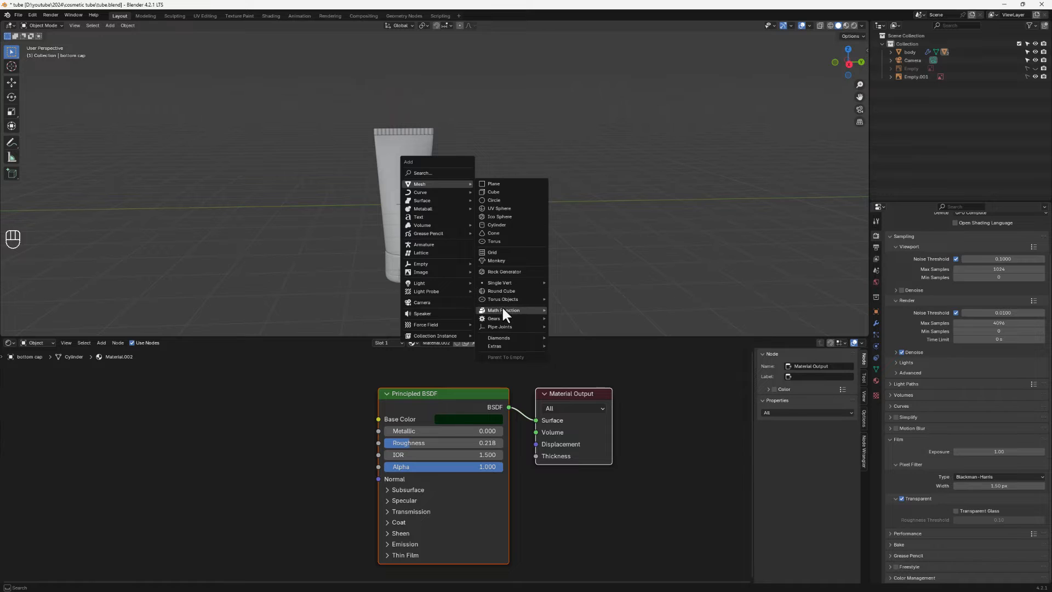
left_click(31, 15)
left_click(53, 121)
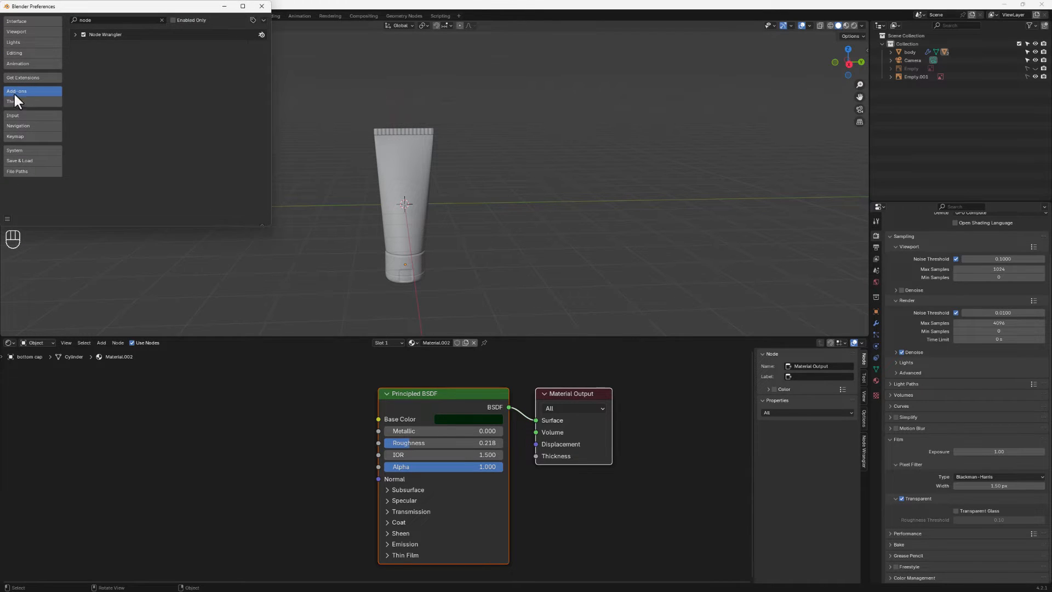
left_click(16, 78)
left_click(110, 21)
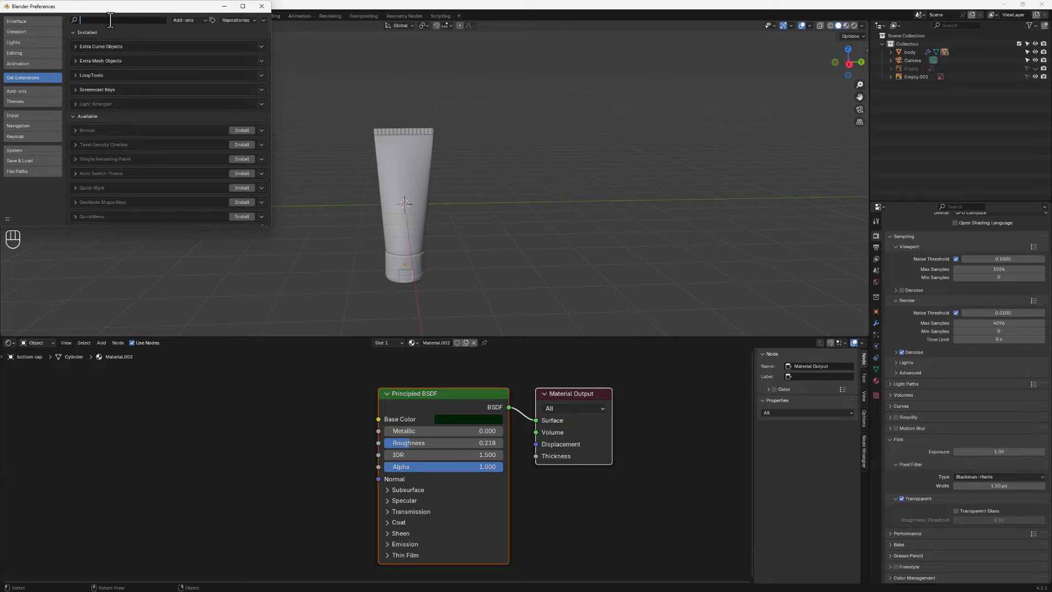
type("extra")
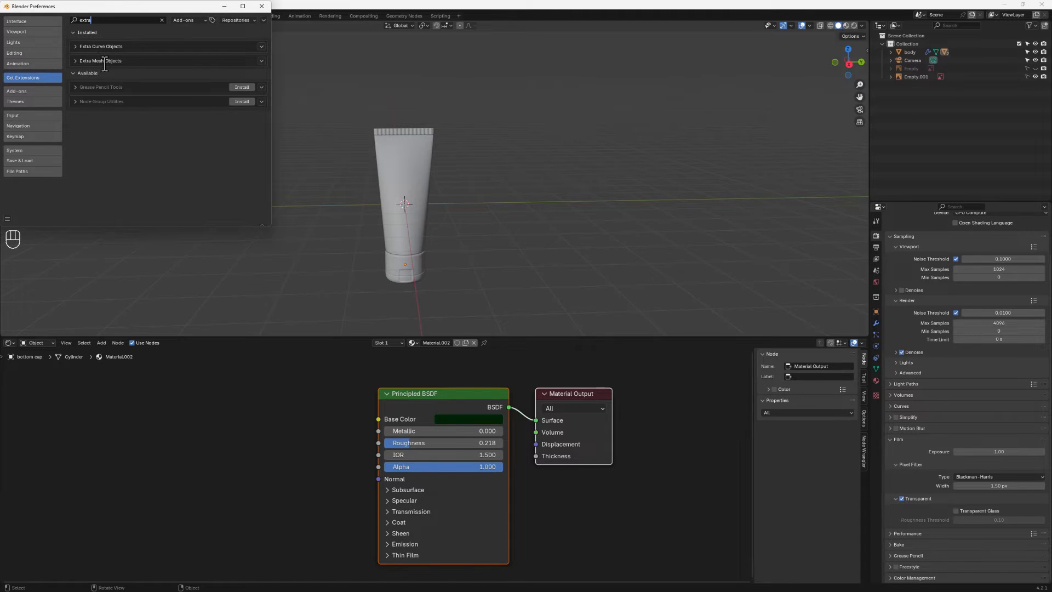
left_click(262, 7)
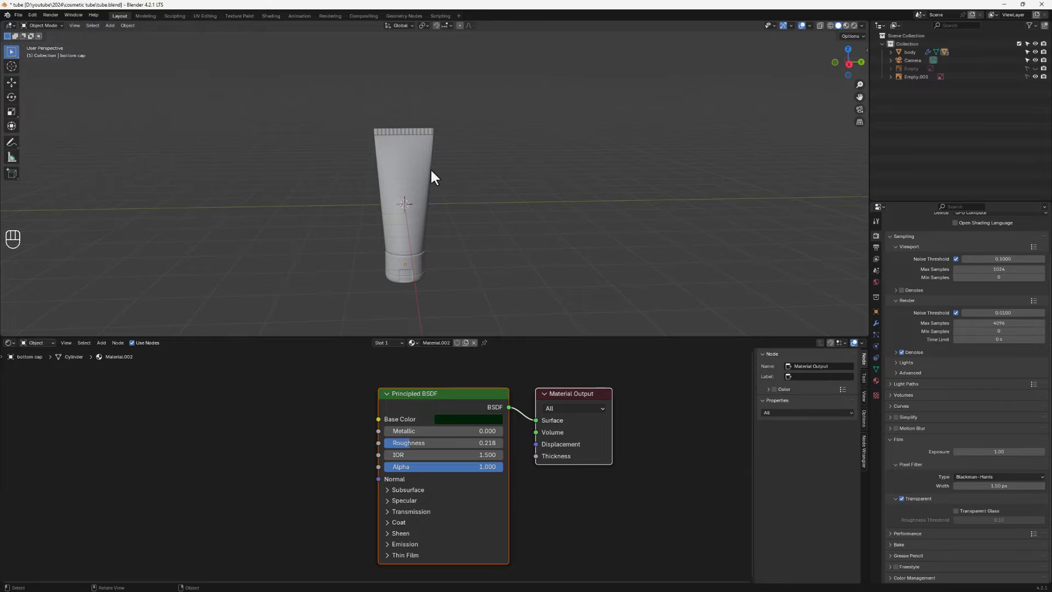
Step: Enlarge the 3D viewport and add a Round Cube using the Quadsphere preset with 6 arc divisions
key("shift+a")
mouse_move(422, 174)
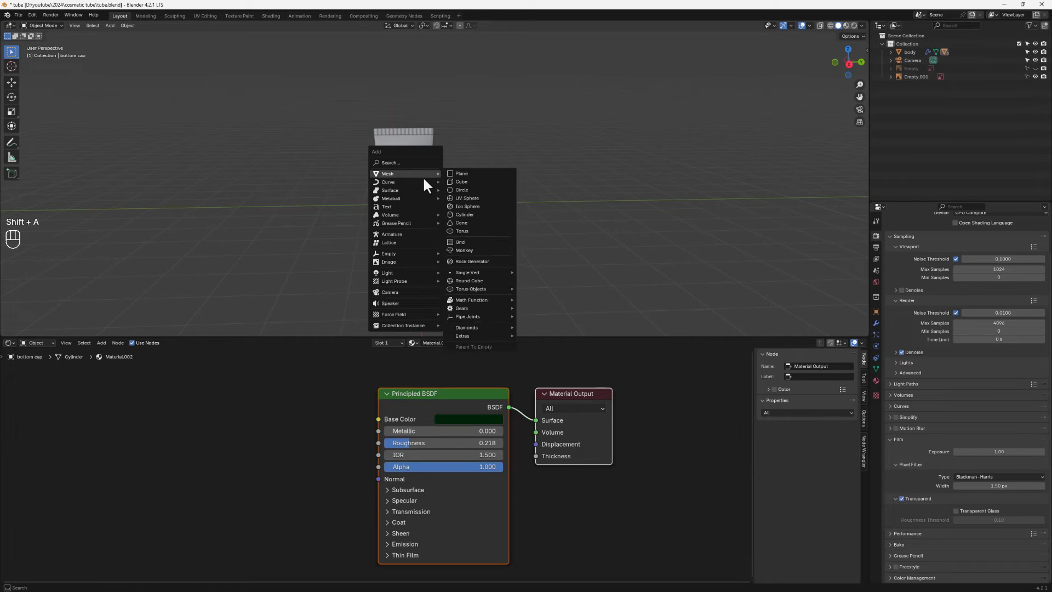
left_click(469, 278)
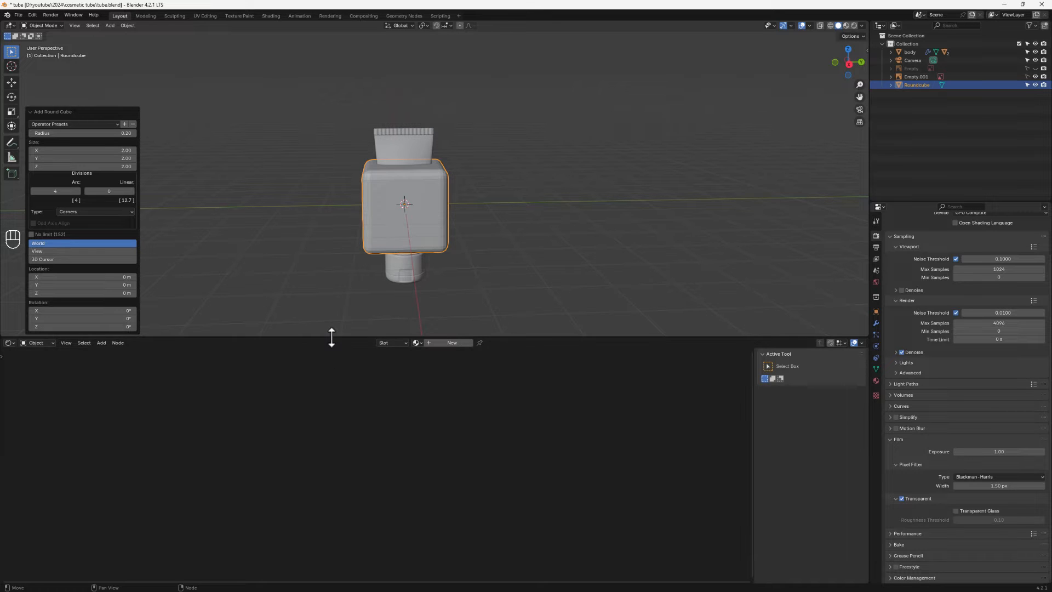
left_click_drag(332, 337, 343, 492)
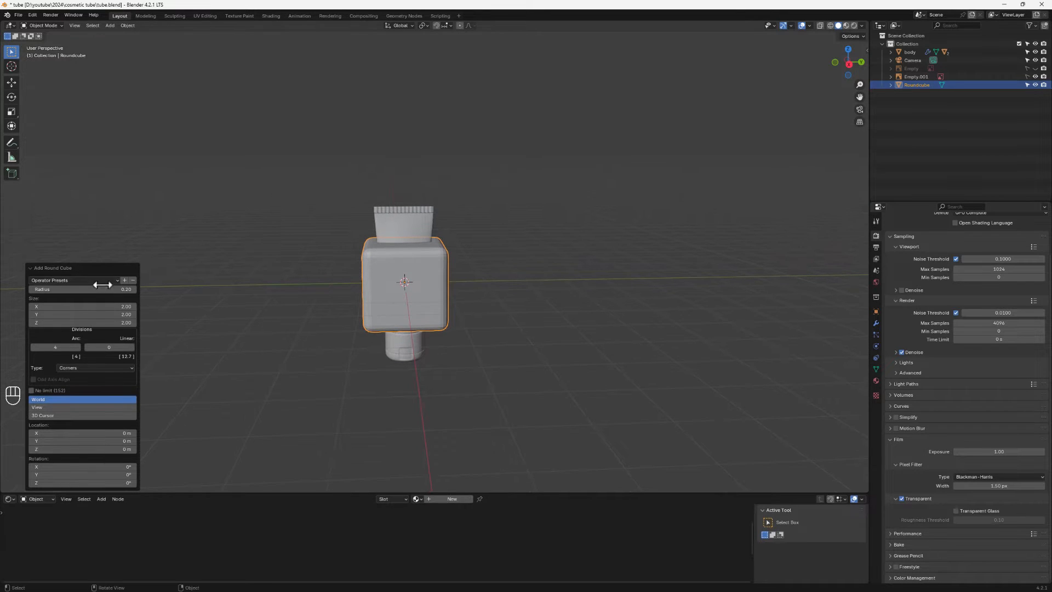
left_click(101, 279)
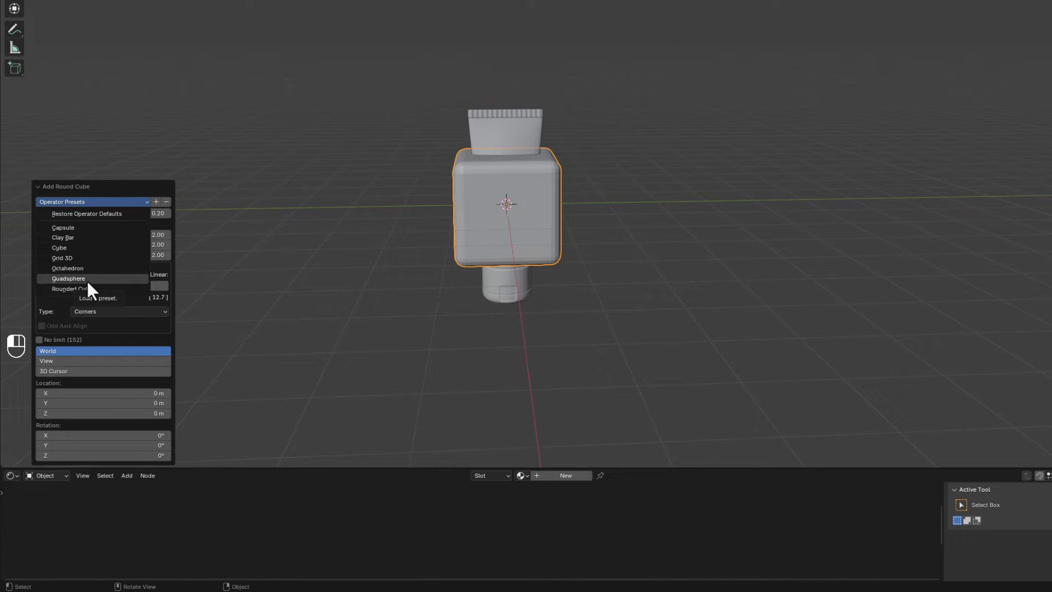
left_click(87, 280)
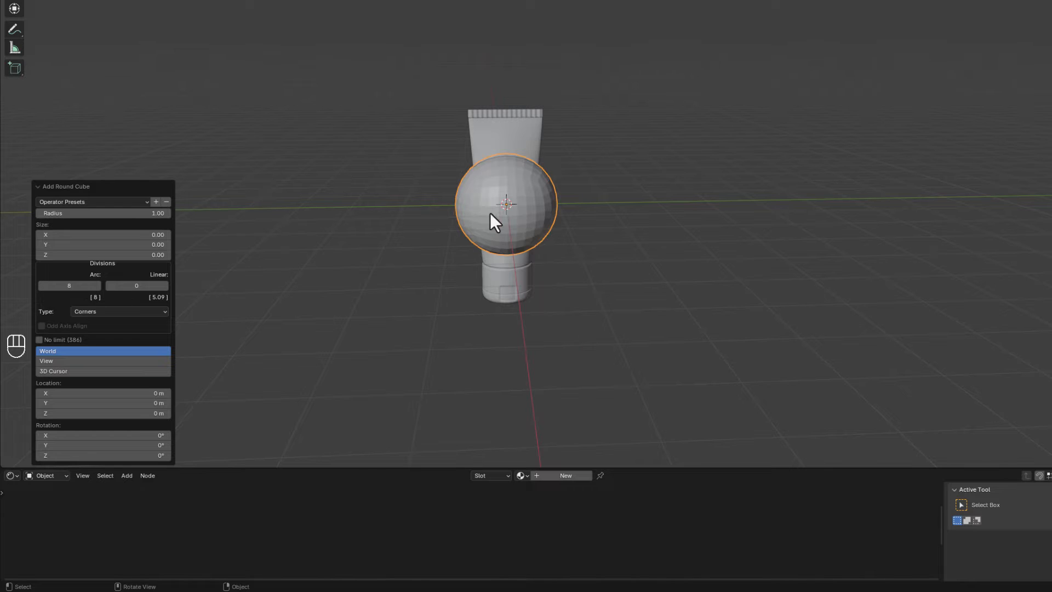
left_click(41, 286)
left_click(41, 286)
Step: Move the quadsphere off the tube to a spot behind and beside its upper end
key("g")
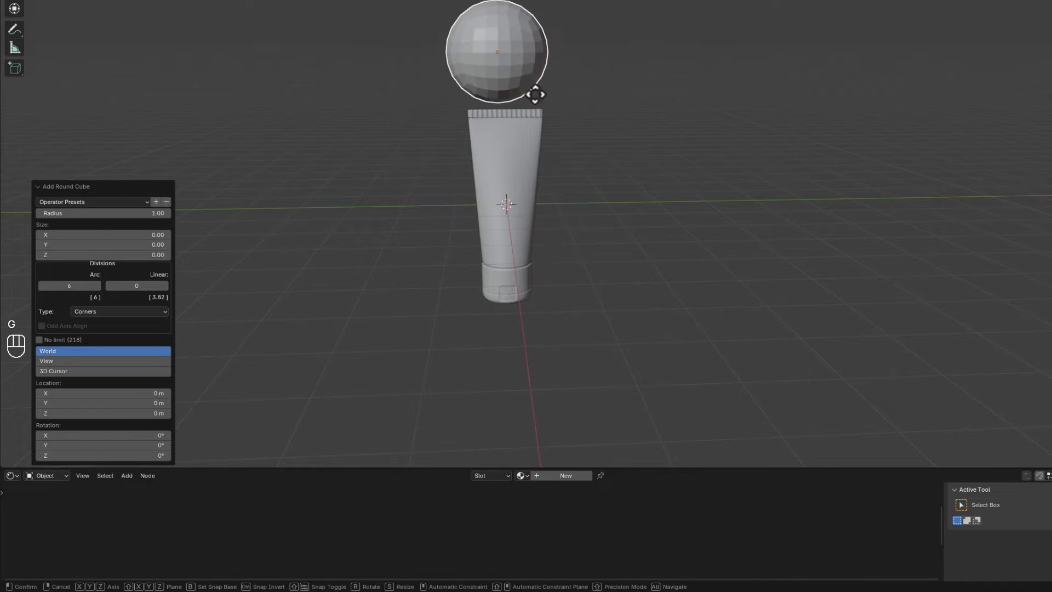
left_click(541, 77)
mouse_move(554, 107)
middle_mouse_down()
mouse_move(472, 163)
mouse_move(557, 122)
middle_mouse_up()
key("g")
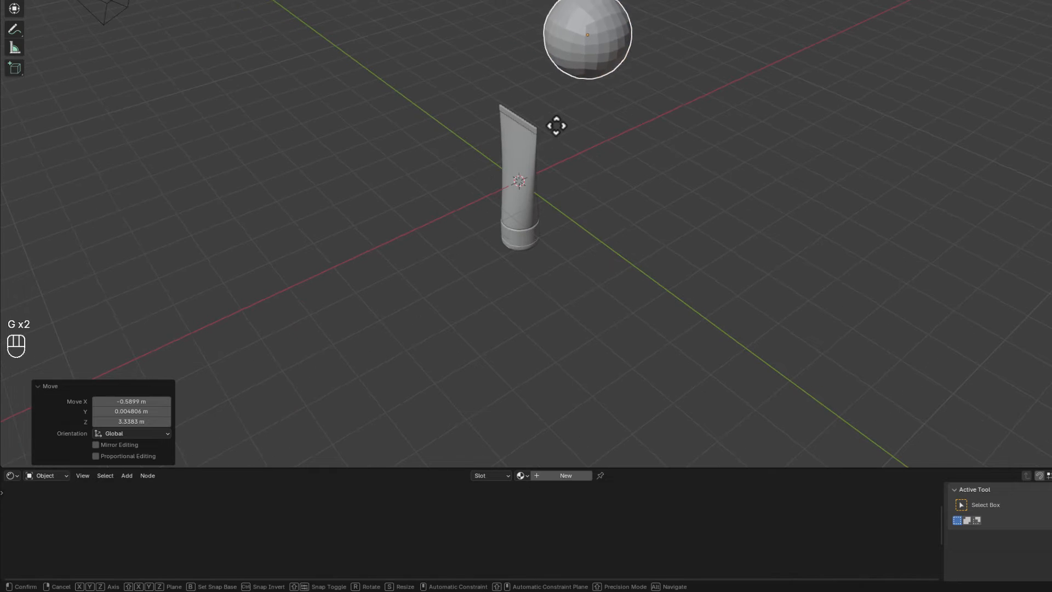
left_click(589, 200)
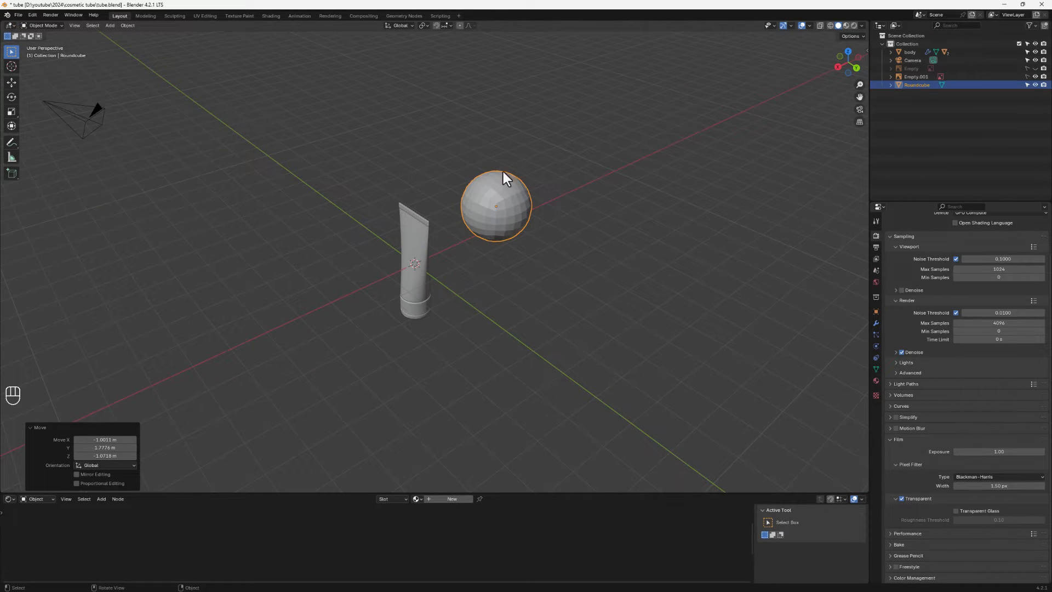
middle_click_drag(495, 225, 535, 231)
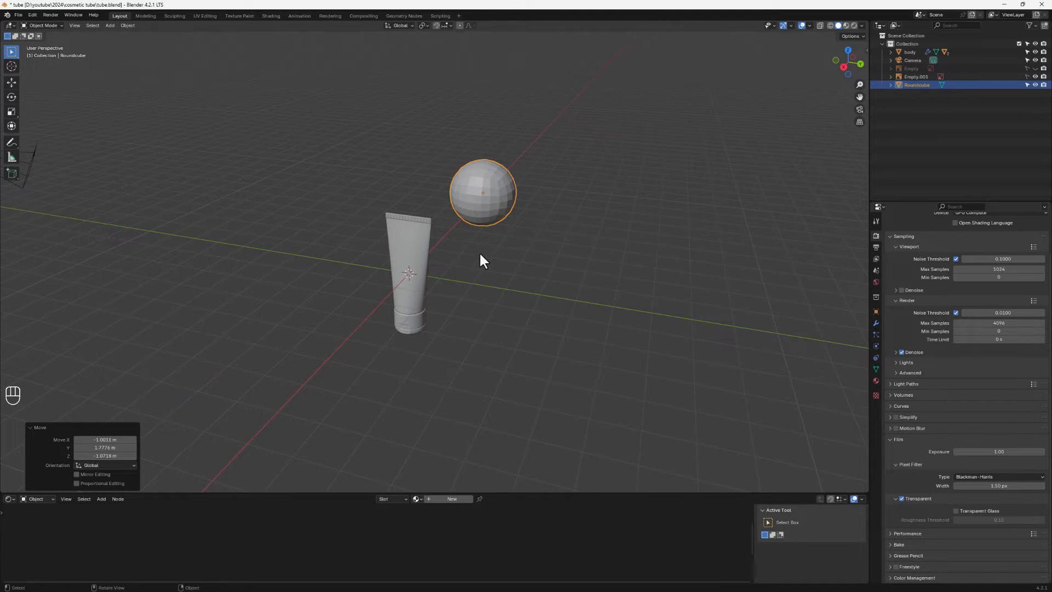
Step: Shade the quadsphere smooth, add a level 1 Subdivision modifier and display its modifier settings
scroll(482, 253, "up", 1)
right_click(508, 168)
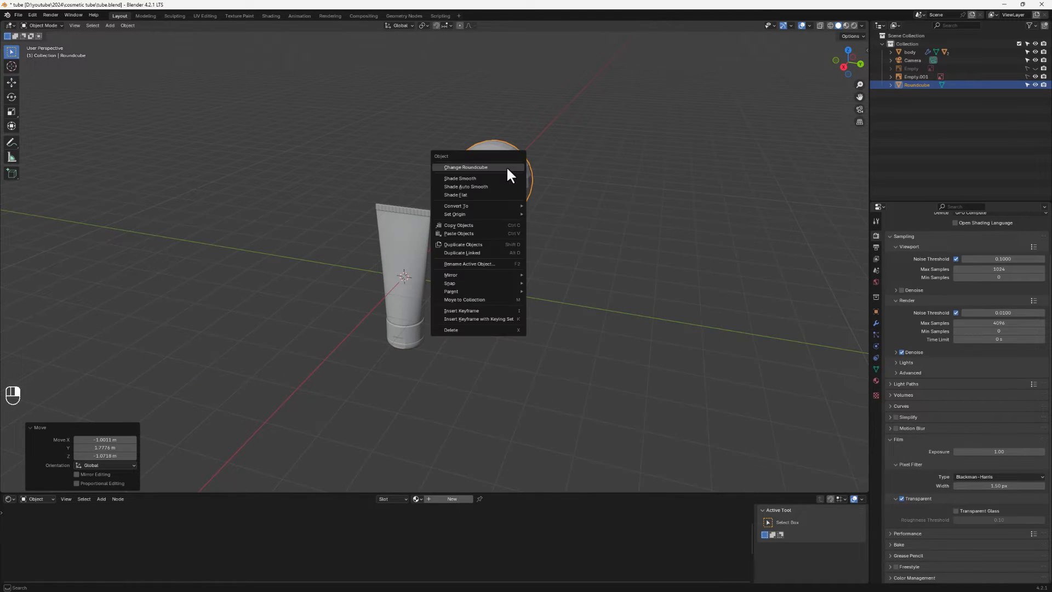
right_click(460, 184)
right_click(506, 166)
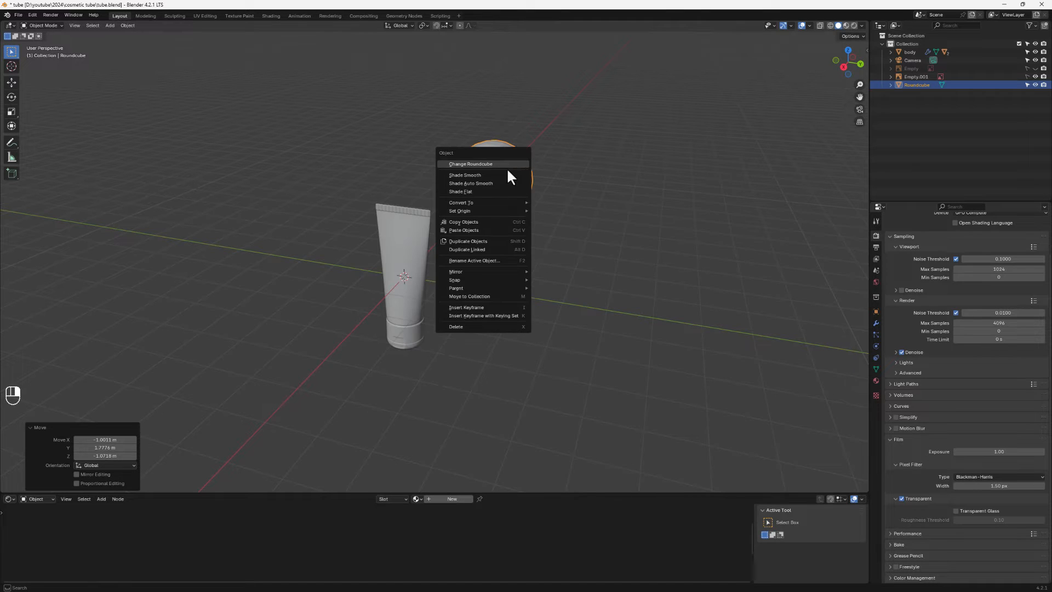
left_click(485, 178)
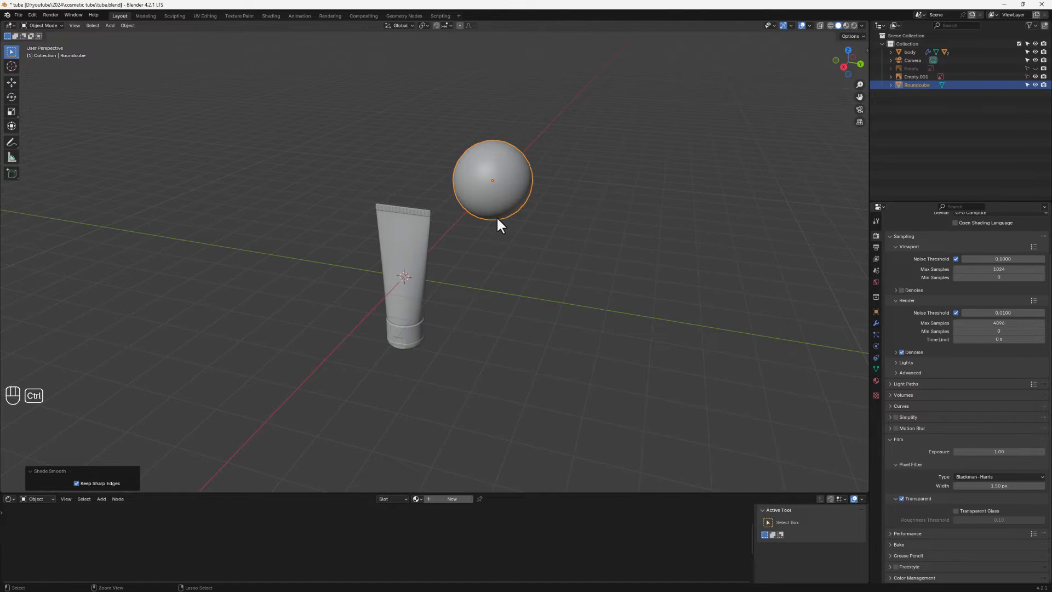
key("ctrl+1")
left_click(876, 324)
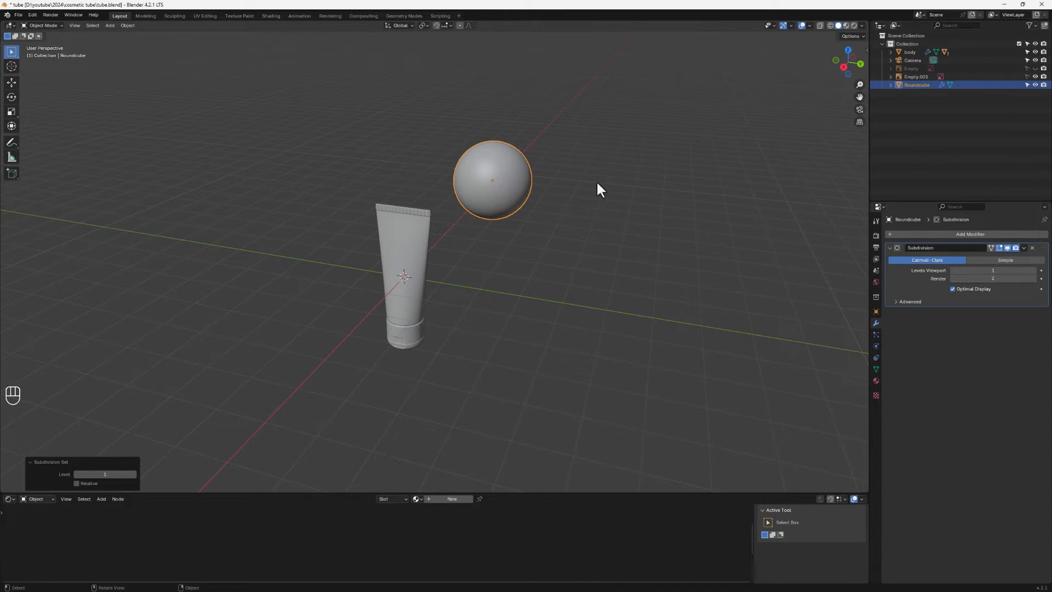
Step: Rename the Roundcube object to "bubble"
double_click(917, 85)
type("bu")
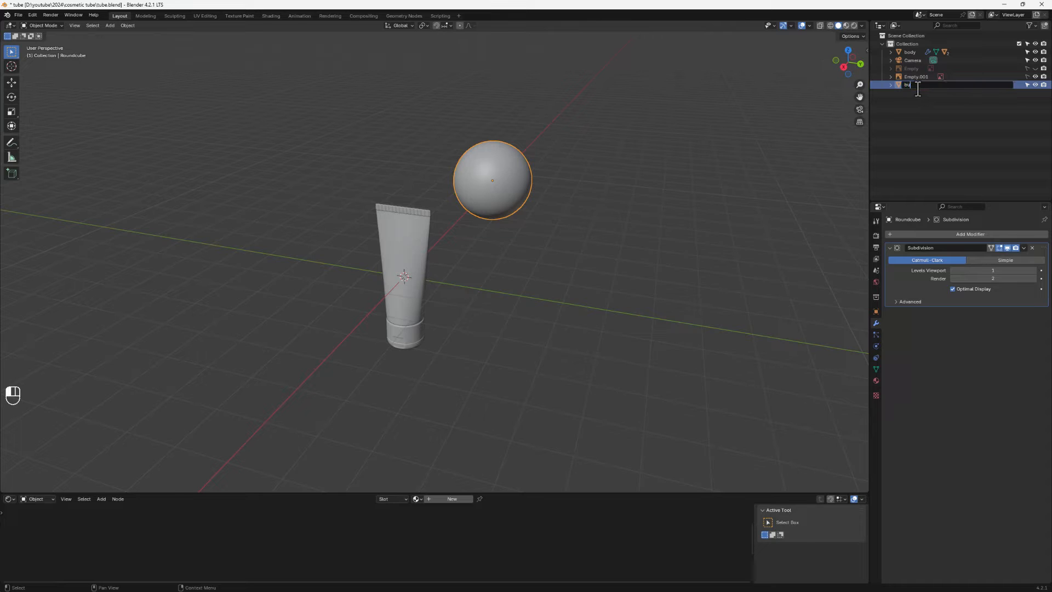
type("bble")
key("Return")
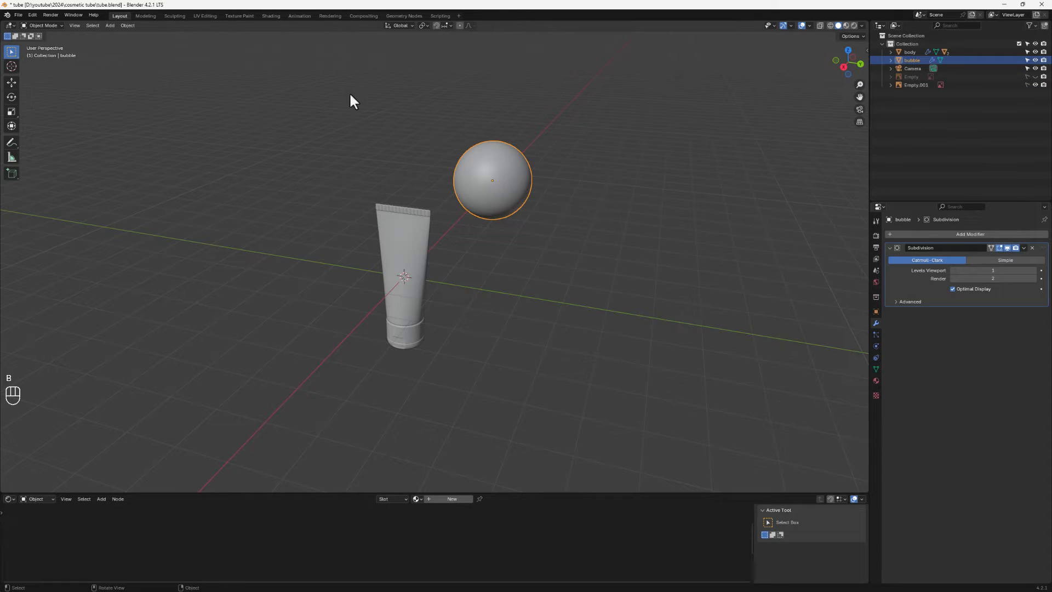
Step: Duplicate the tube body in place and rename the copy "collider"
scroll(398, 309, "up", 4)
middle_click_drag(397, 308, 399, 219)
middle_click_drag(375, 430, 386, 350, "shift")
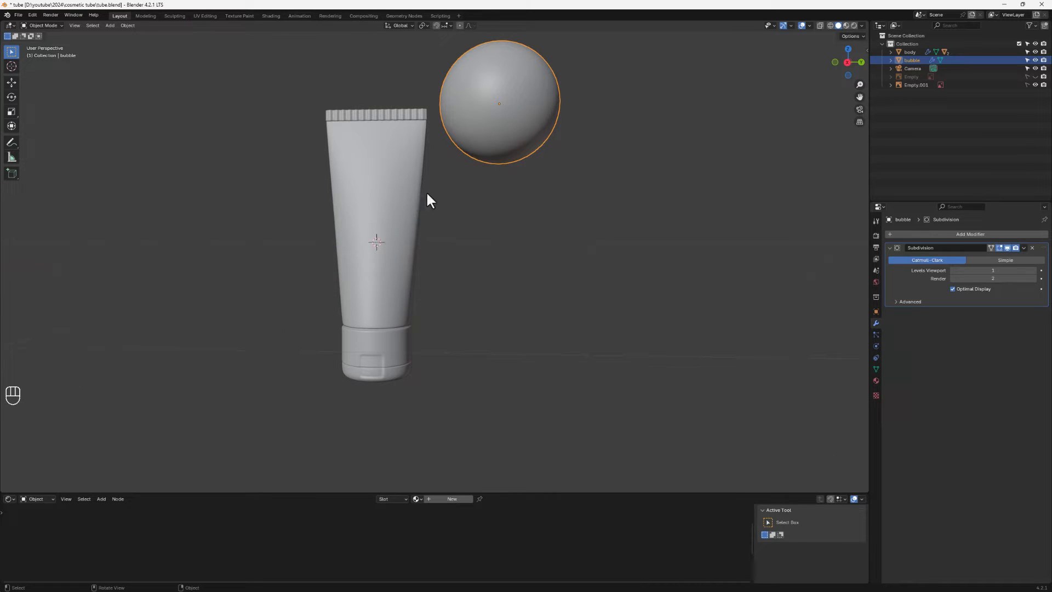
middle_click_drag(373, 266, 363, 295)
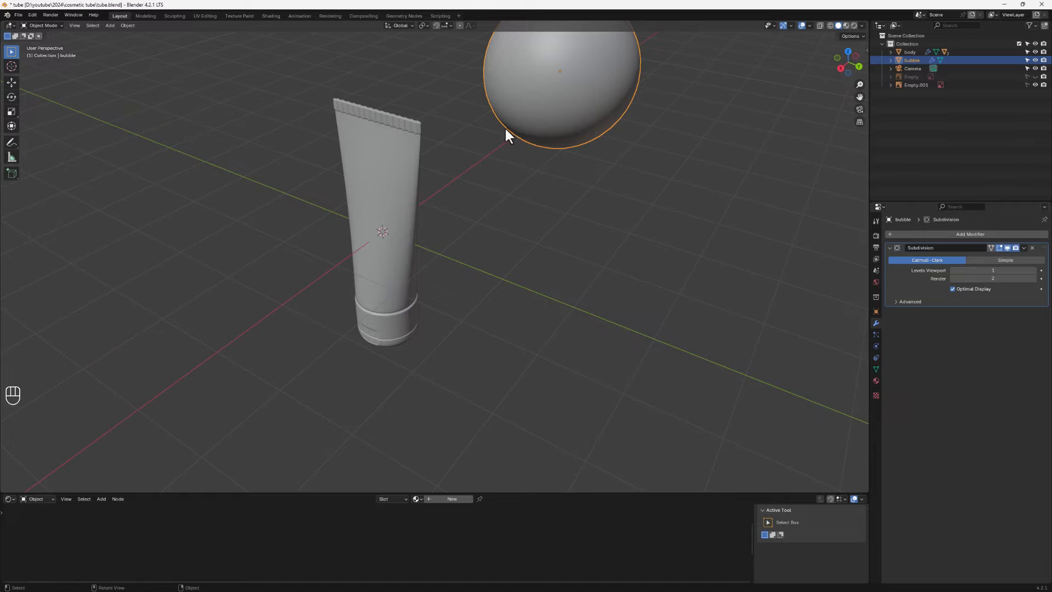
middle_click_drag(491, 264, 450, 222)
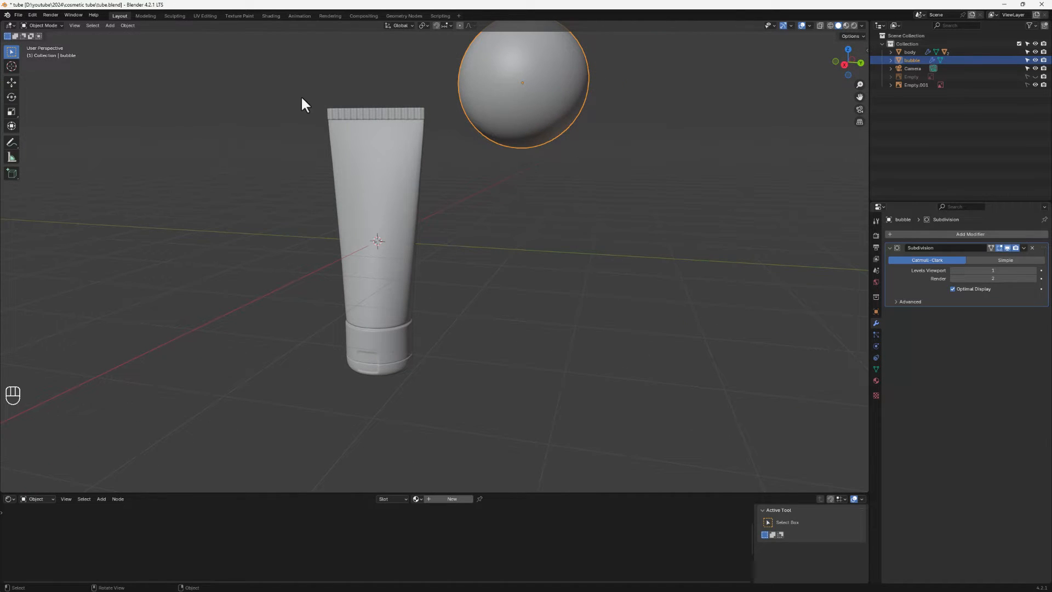
left_click(378, 214)
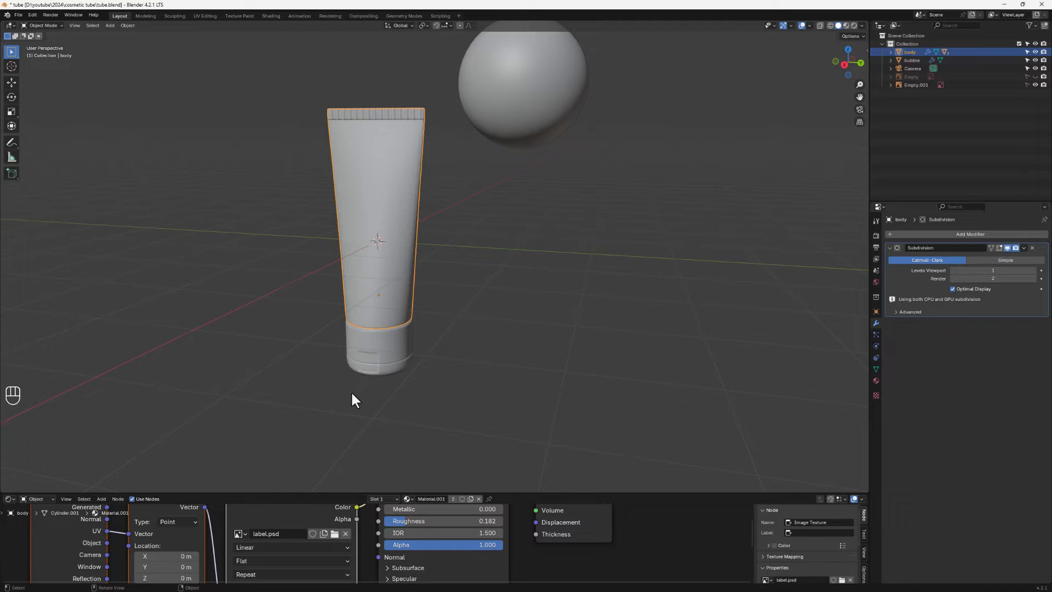
middle_click_drag(373, 340, 402, 289)
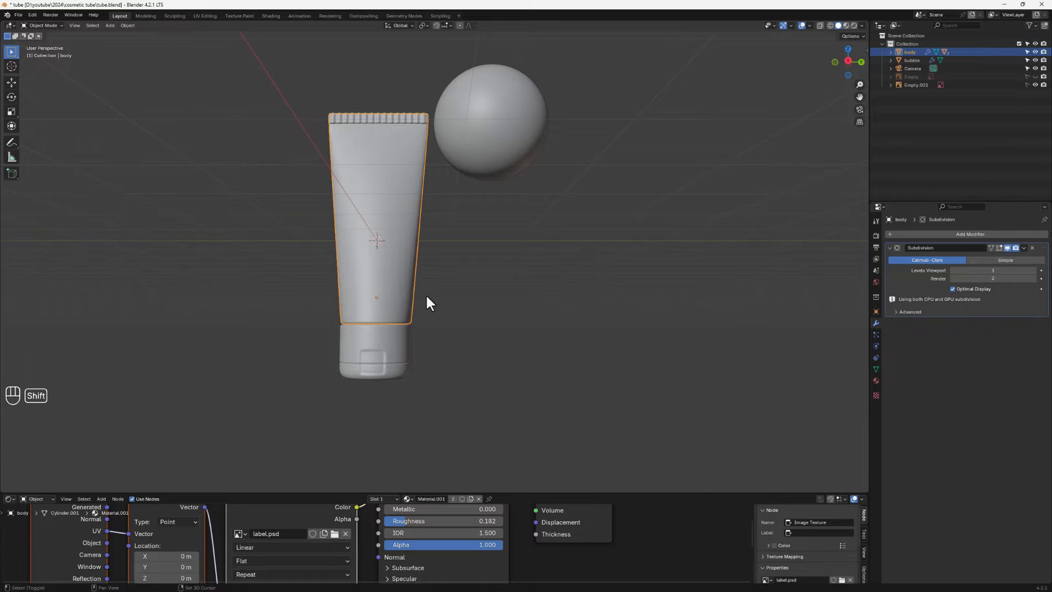
key("shift+d")
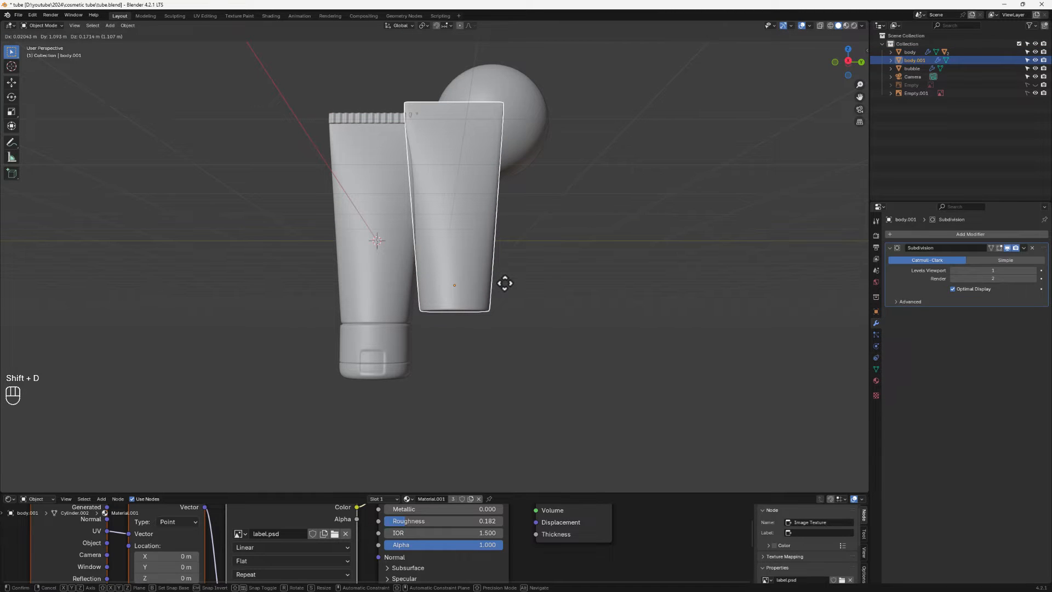
right_click(505, 282)
double_click(915, 59)
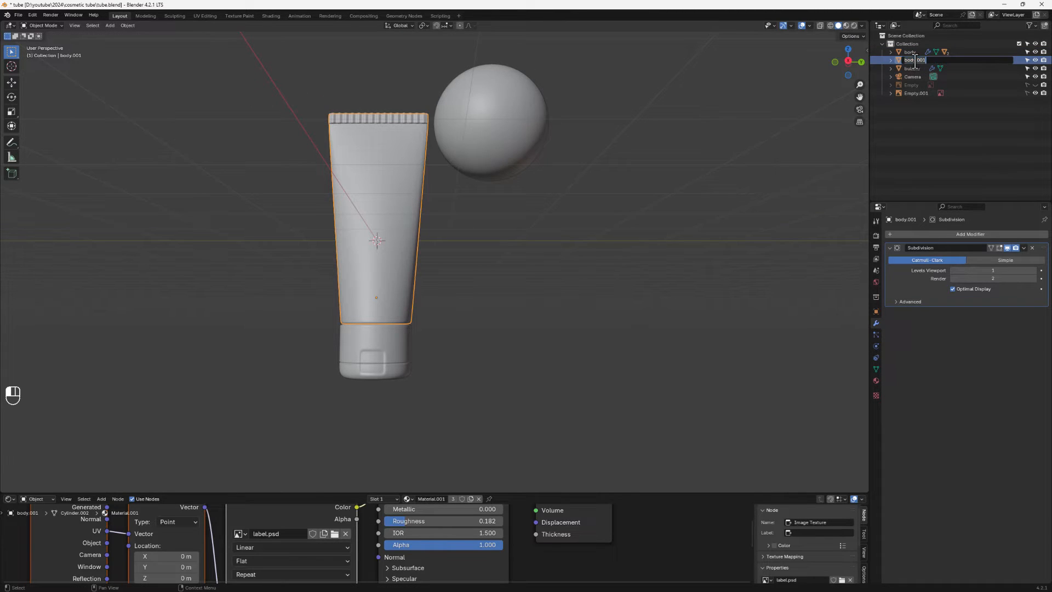
type("collider")
key("Return")
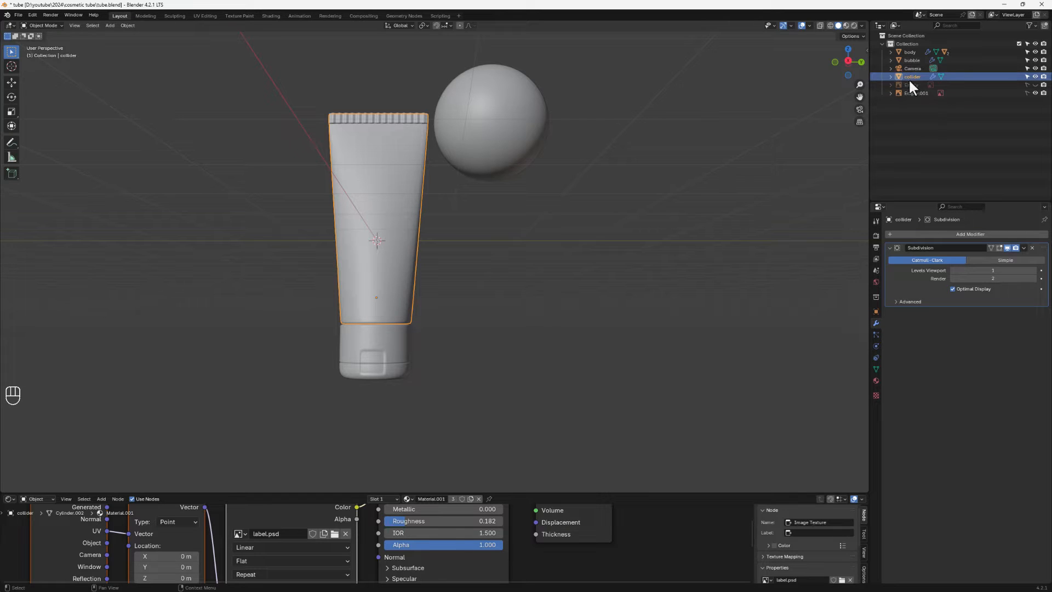
Step: Set the collider's viewport display to Wire
left_click(876, 312)
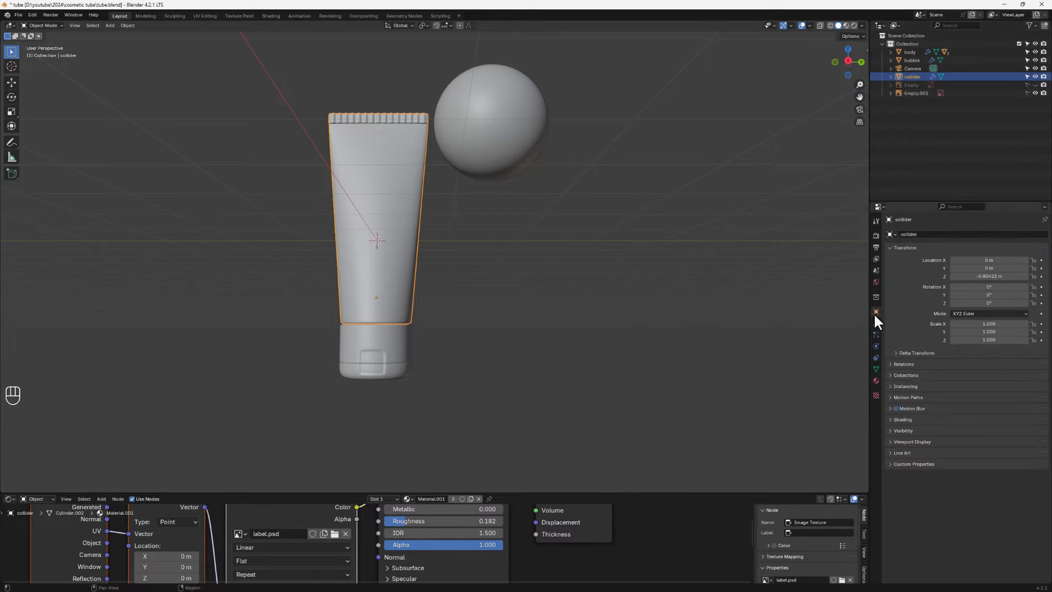
left_click(890, 442)
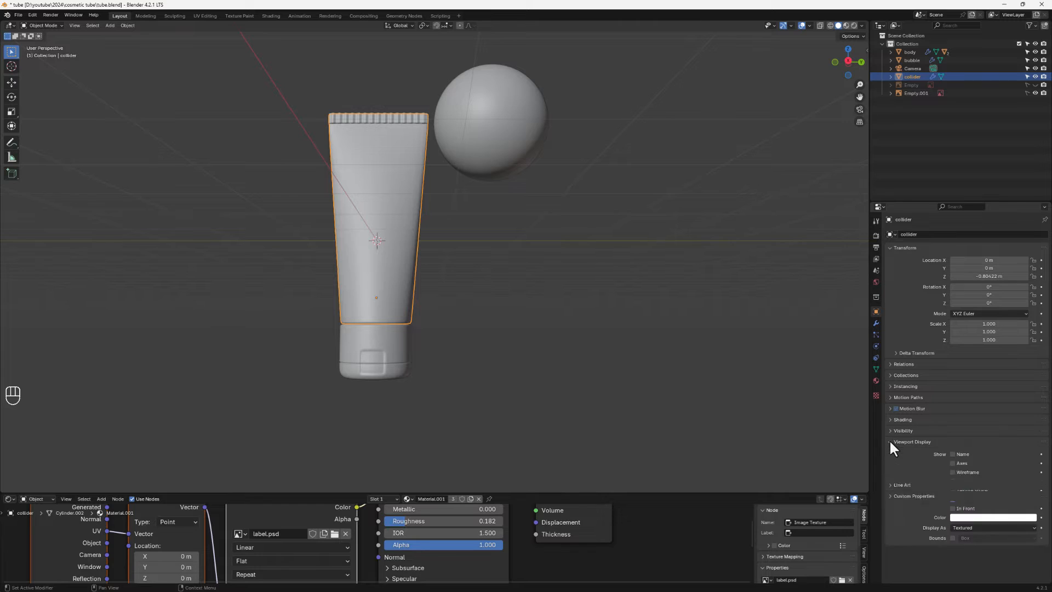
left_click(960, 526)
left_click(969, 545)
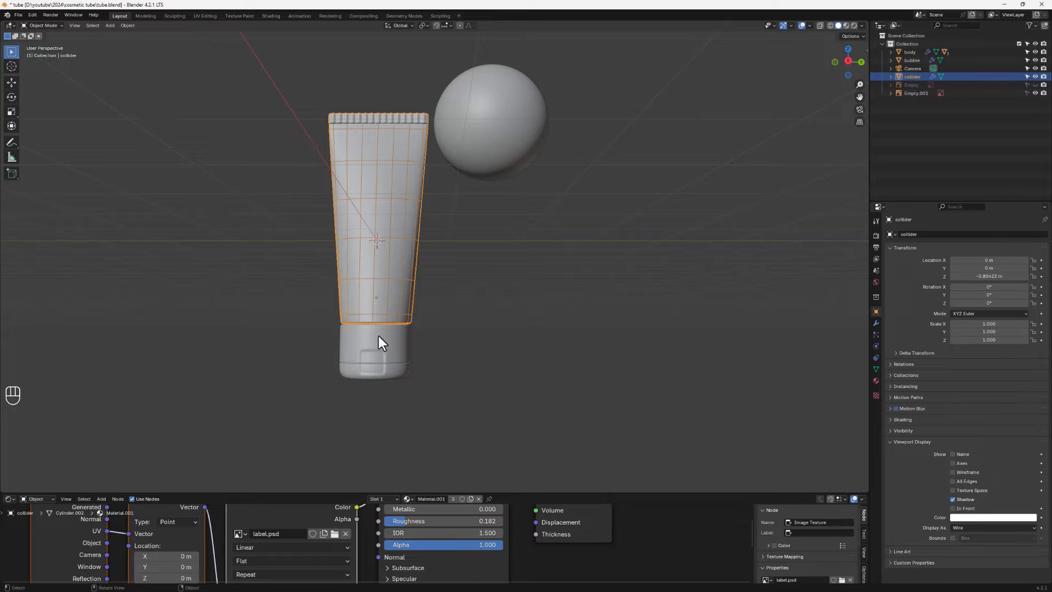
Step: Isolate the collider in local view and enter Edit Mode with face selection
scroll(377, 333, "up", 3)
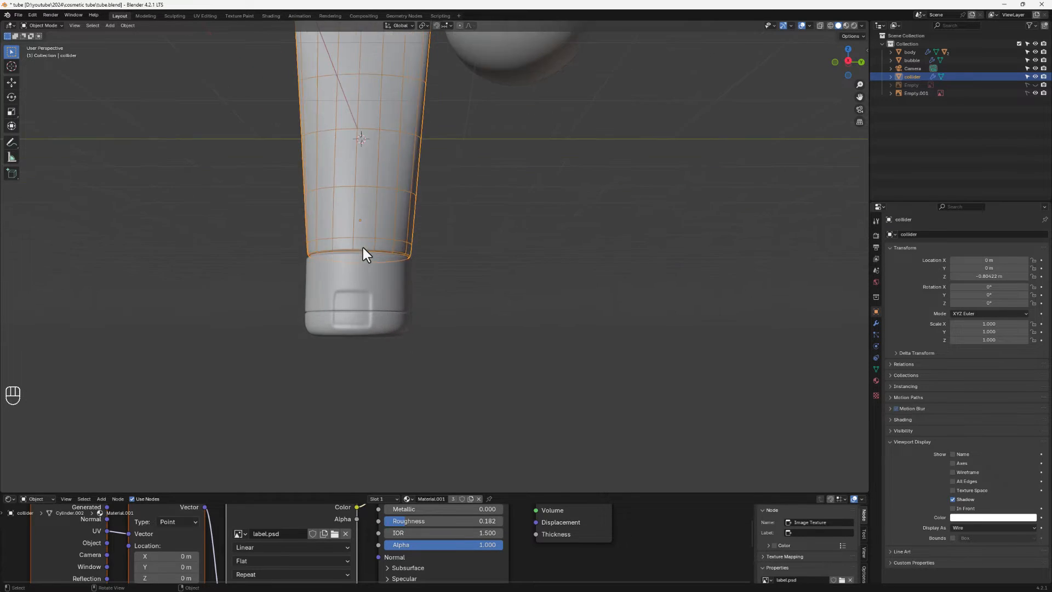
middle_click_drag(362, 248, 418, 328)
key("slash")
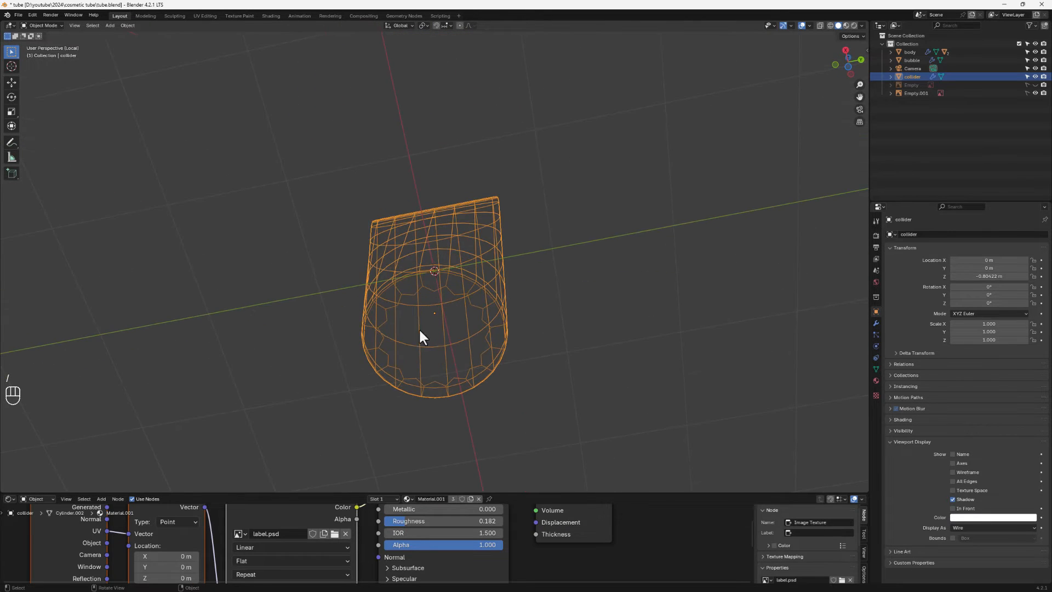
key("Tab")
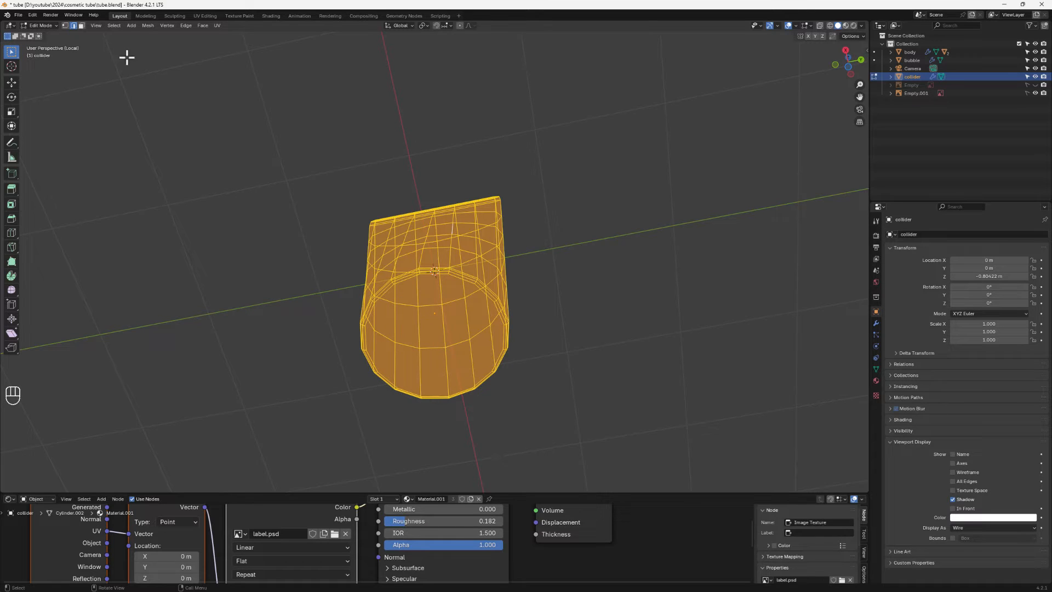
left_click(81, 26)
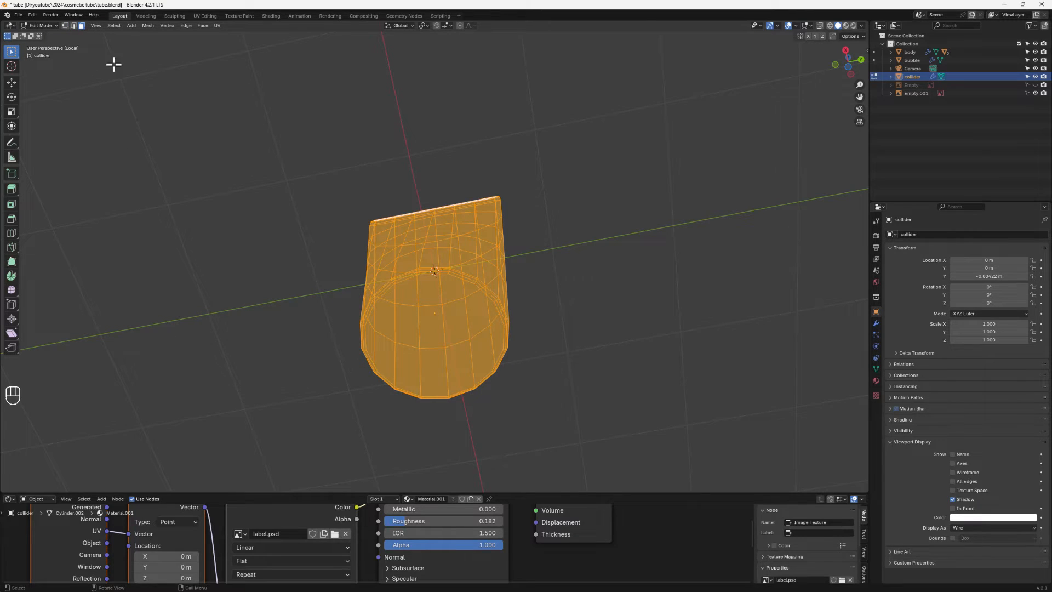
Step: Select the collider's bottom cap face, grow the selection three times to include the surrounding edge rings, and delete those faces
left_click(443, 320)
middle_click_drag(404, 329, 406, 371)
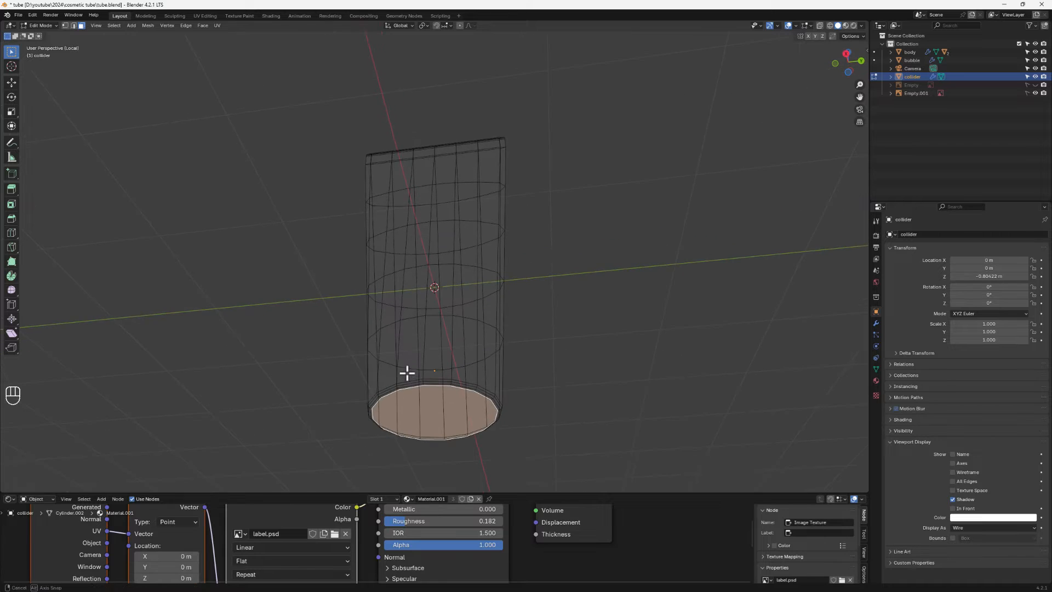
scroll(411, 417, "up", 3)
middle_click_drag(410, 417, 359, 359)
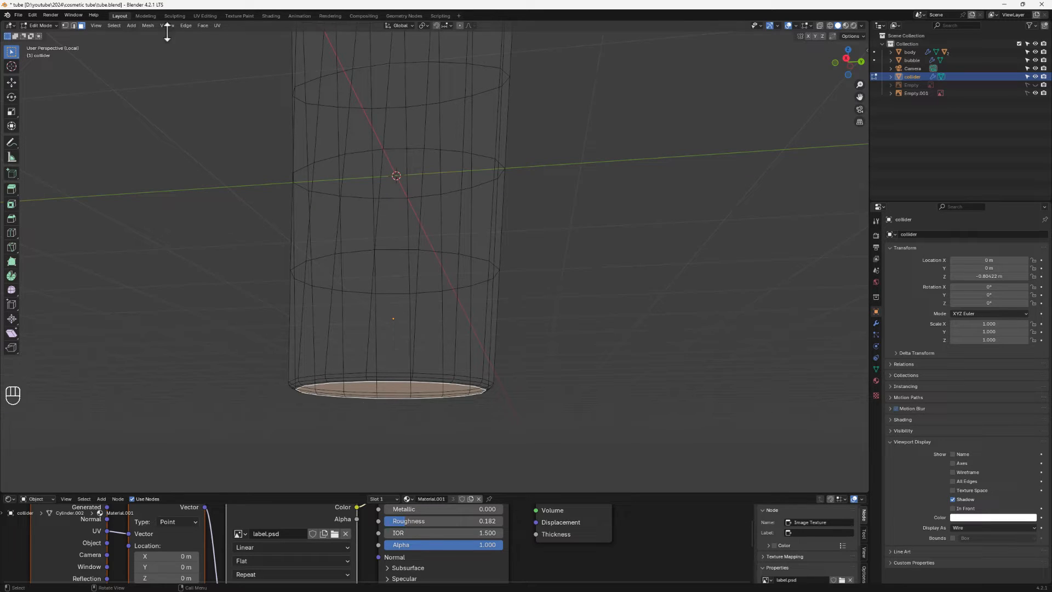
left_click(114, 26)
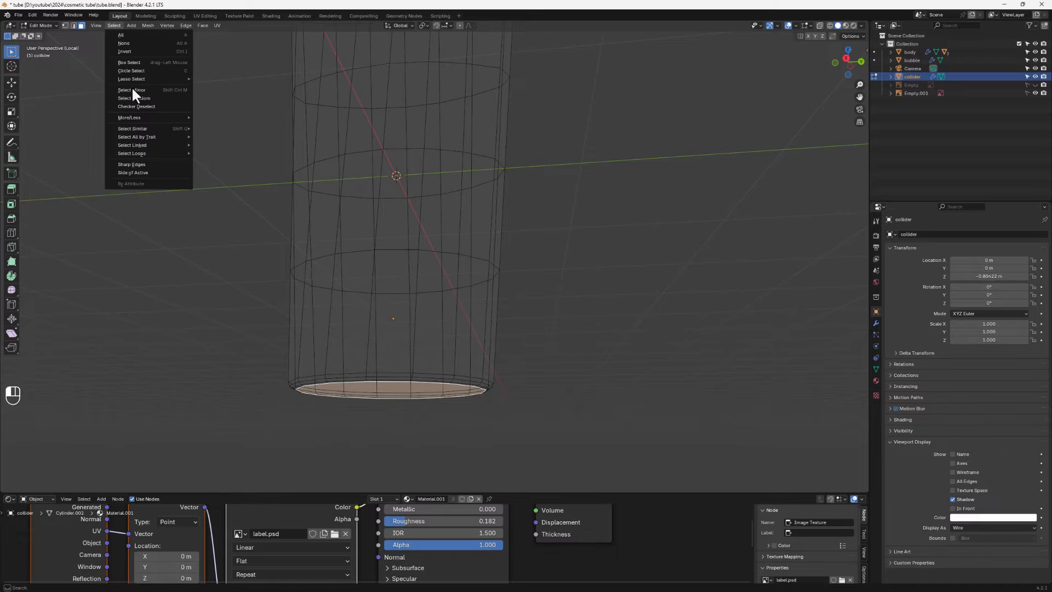
mouse_move(161, 117)
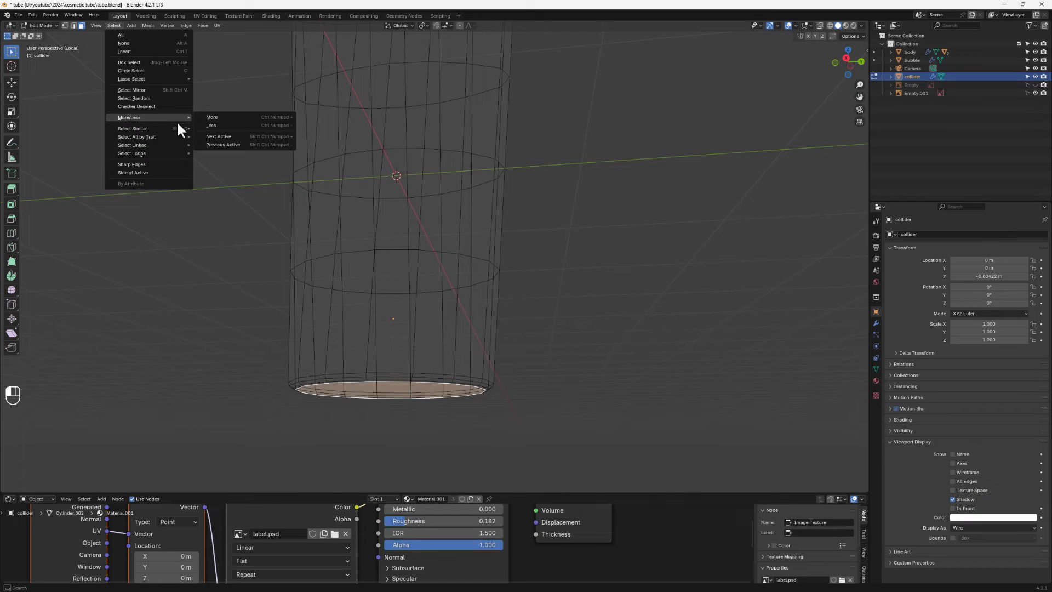
left_click(222, 117)
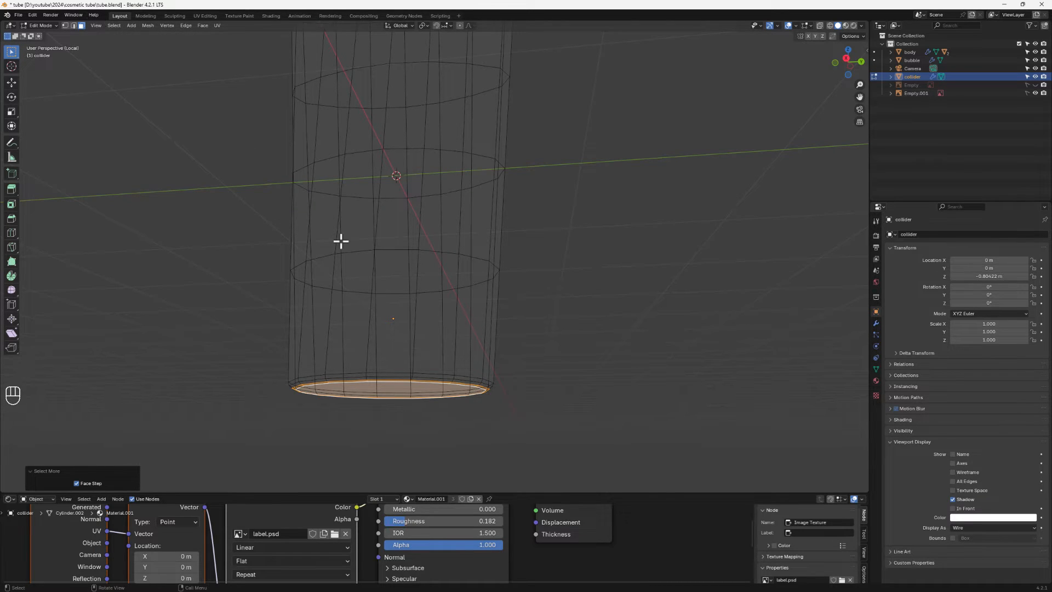
key("ctrl+KP_Add")
key("ctrl+KP_Add")
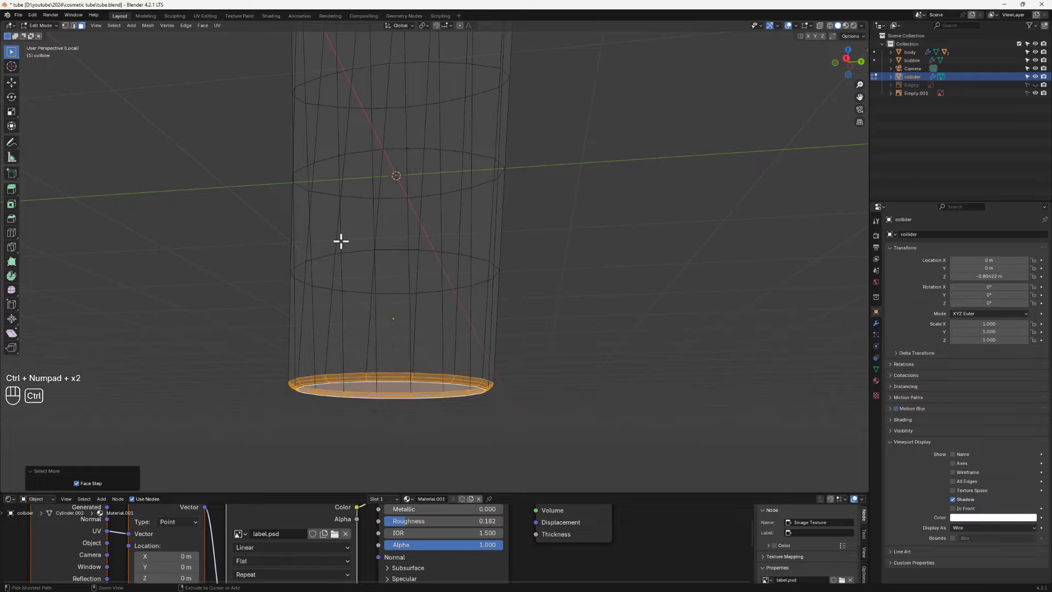
scroll(458, 389, "down", 1)
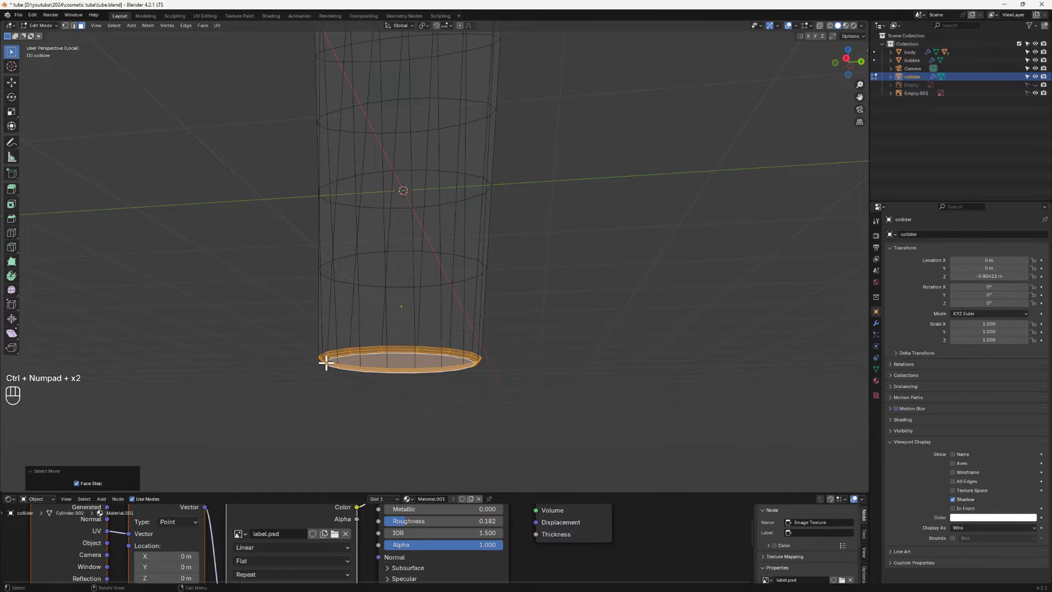
key("x")
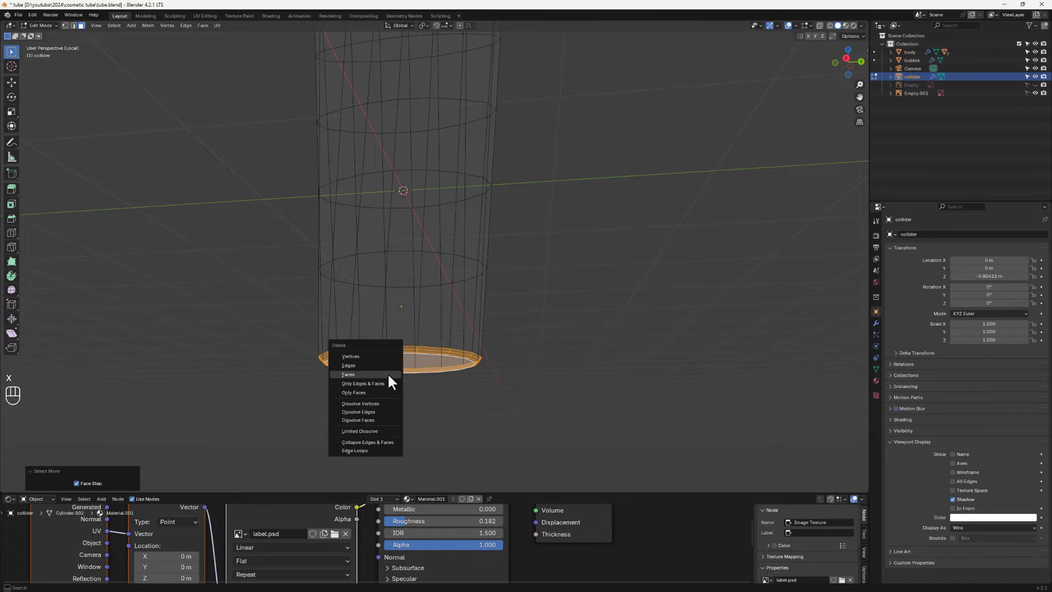
left_click(388, 376)
Step: Select the collider's open bottom edge loop, leave local view and extrude it about 0.8 m down along Z past the cap's end
middle_click_drag(390, 376, 447, 294)
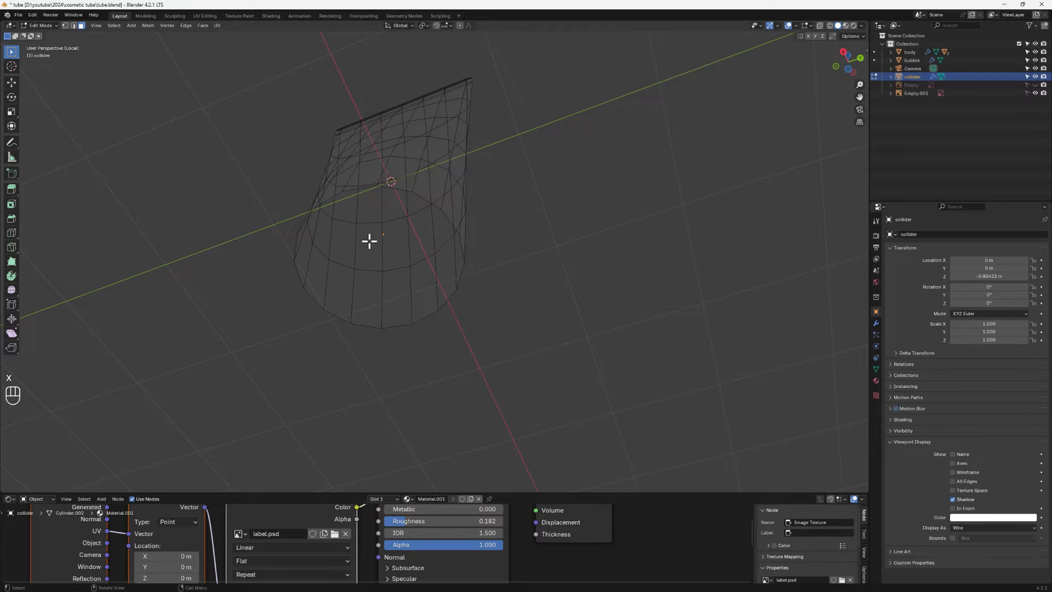
middle_click_drag(385, 254, 393, 273)
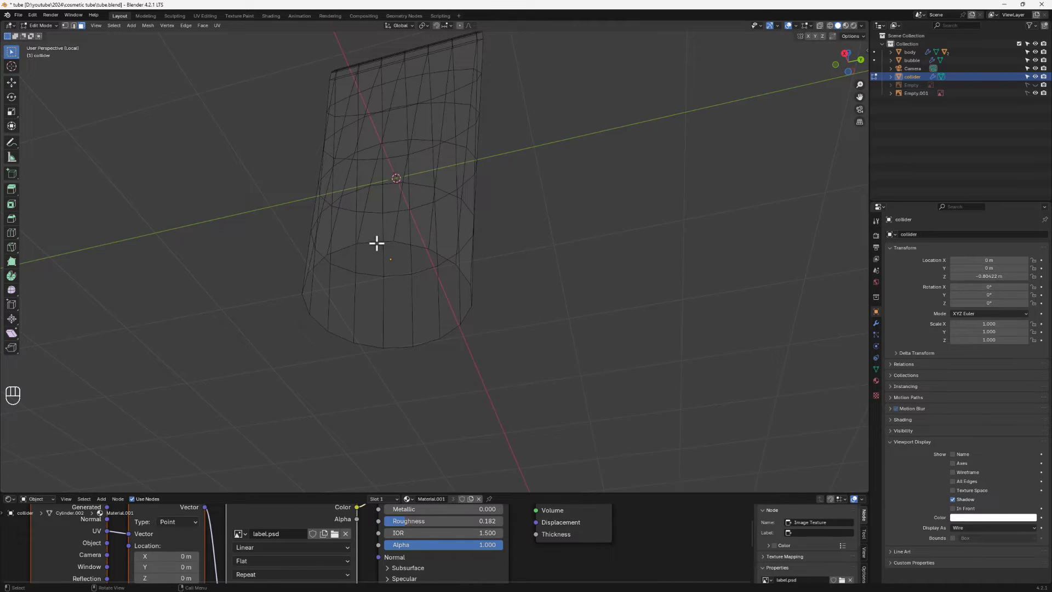
left_click(73, 26)
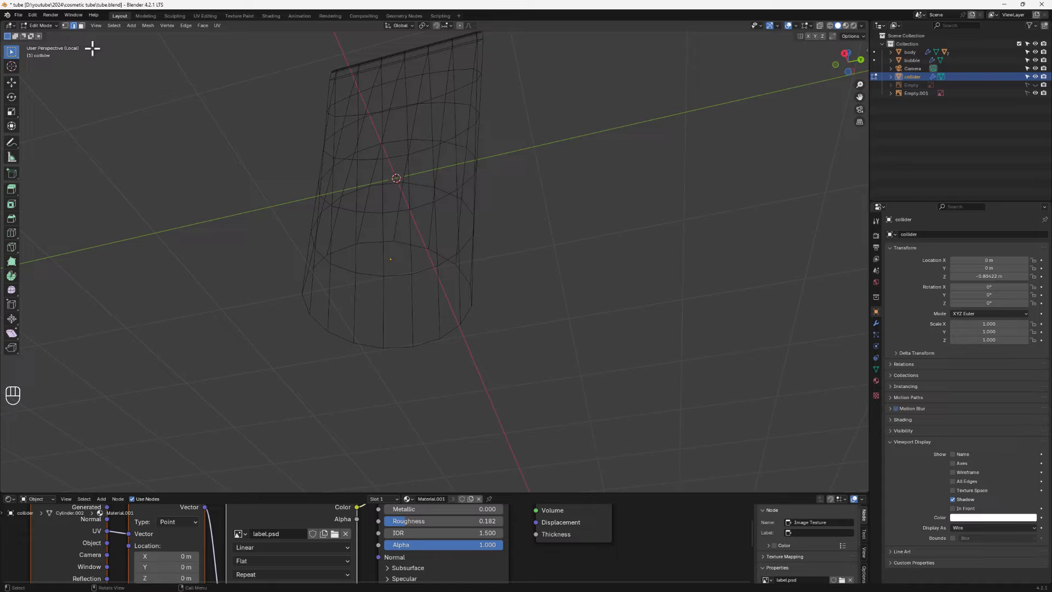
left_click(376, 242, "alt")
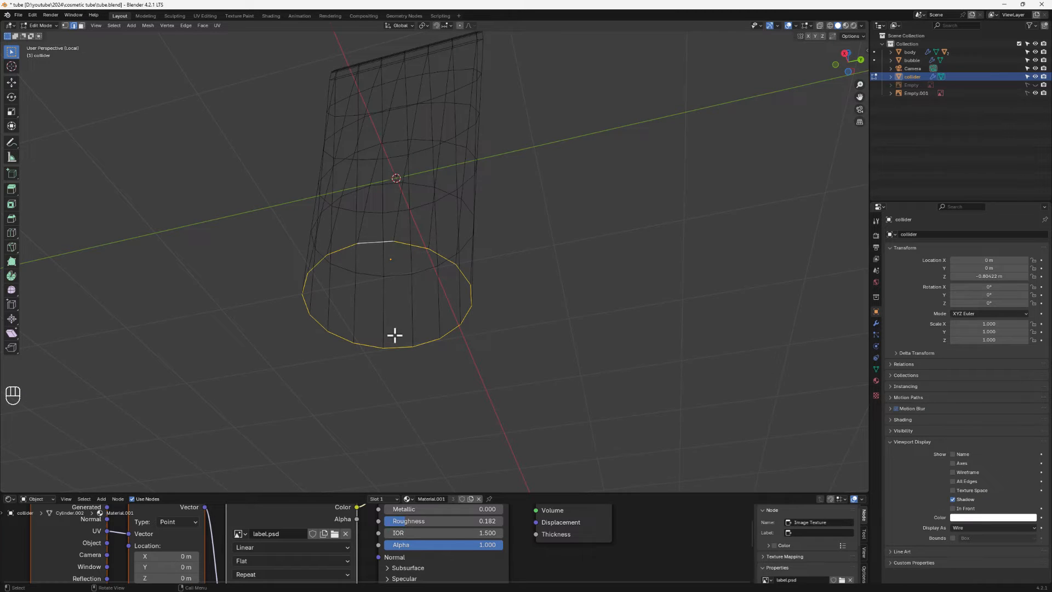
key("slash")
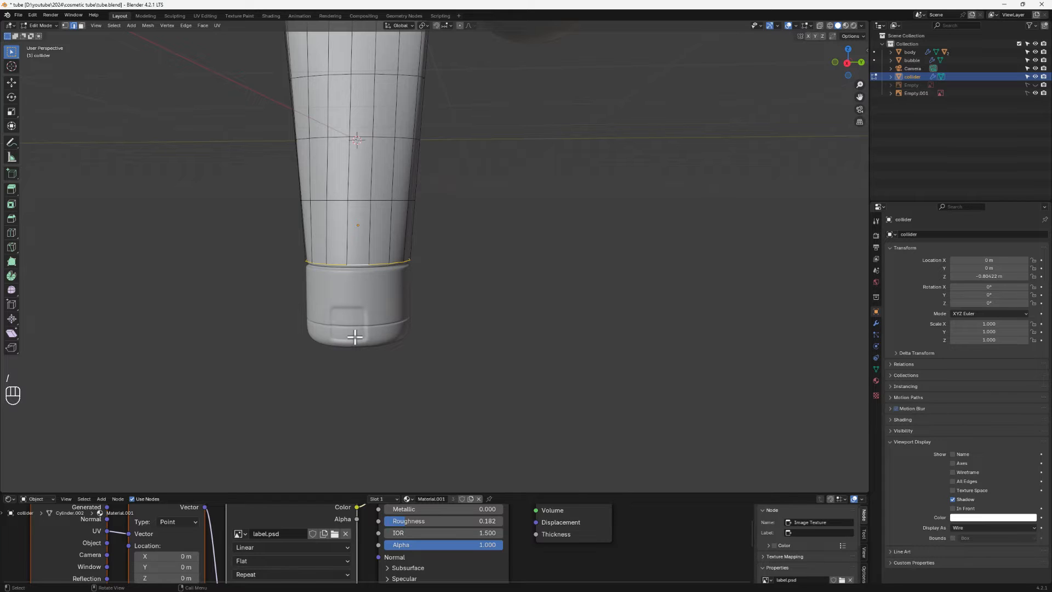
key("e")
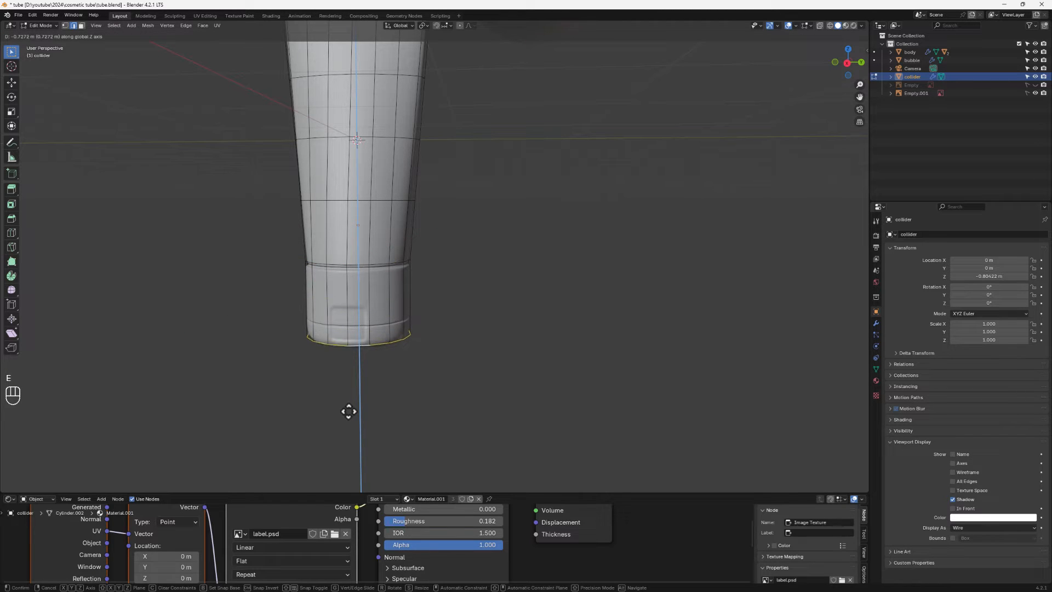
left_click(347, 418)
middle_click_drag(348, 418, 378, 408)
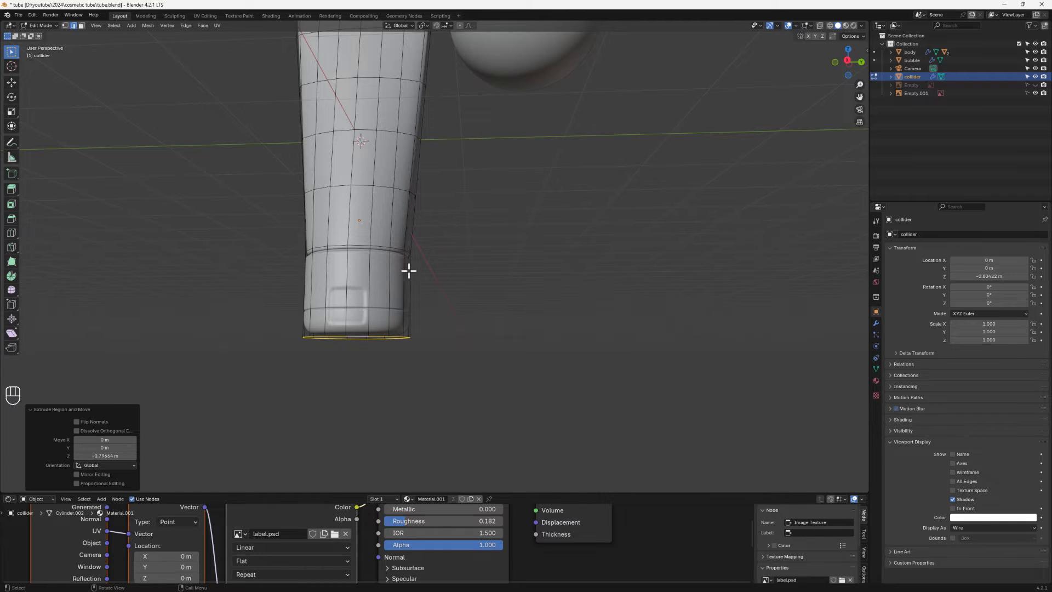
Step: Fill the collider's extruded bottom edge loop with a face to close the mesh
scroll(370, 194, "down", 1)
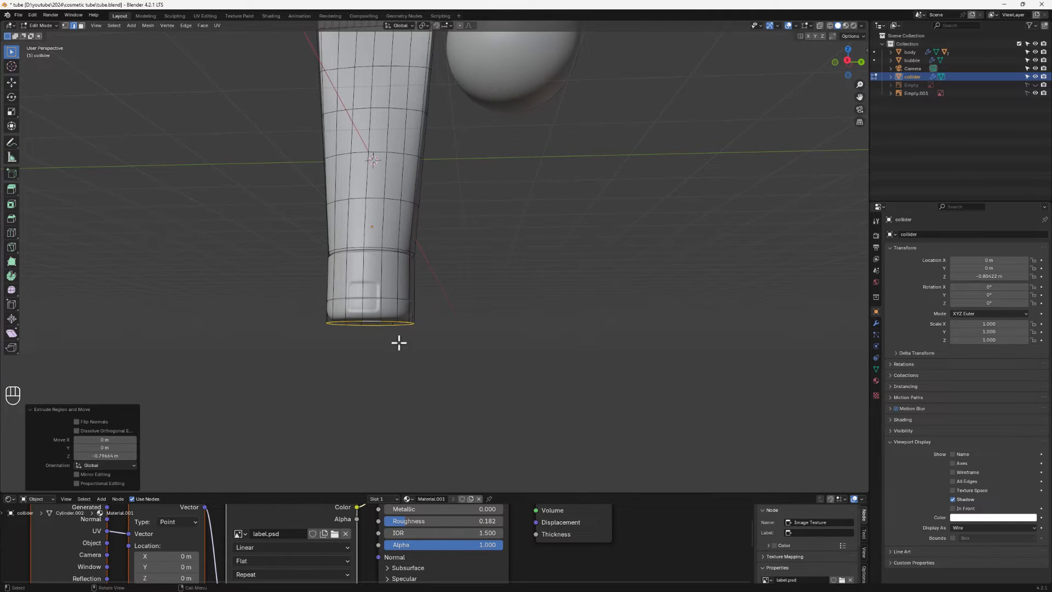
scroll(367, 312, "up", 1)
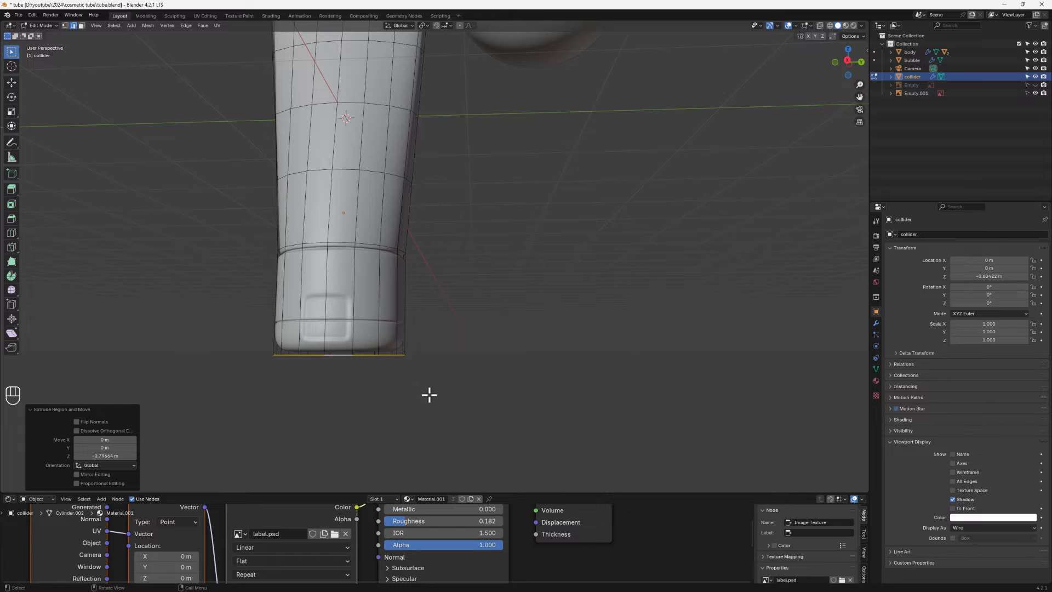
key("f")
middle_click_drag(364, 383, 367, 340)
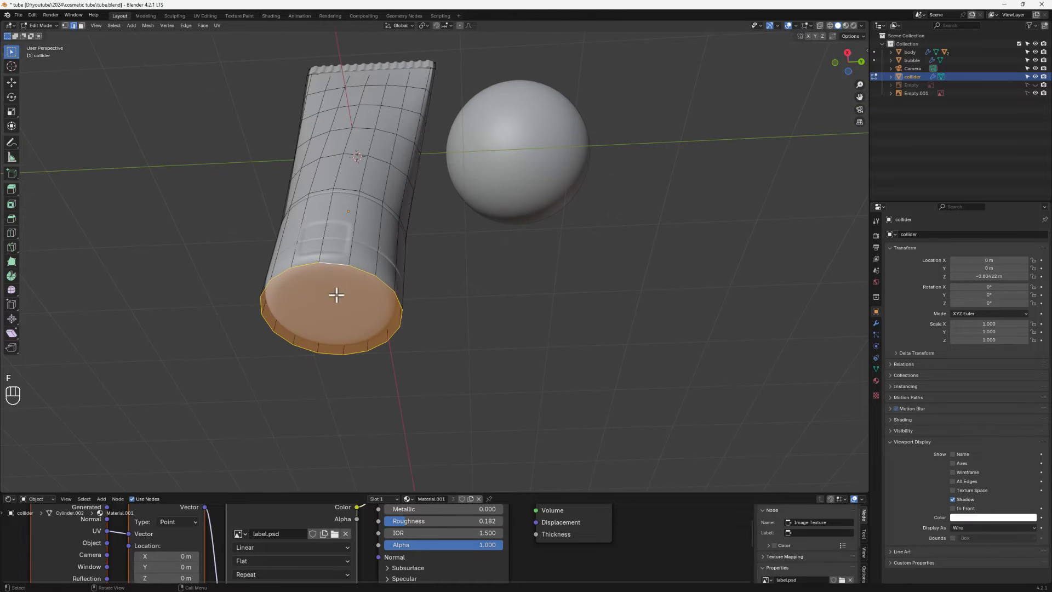
Step: Remove the Subdivision modifier from the collider and return to Object Mode
left_click(876, 323)
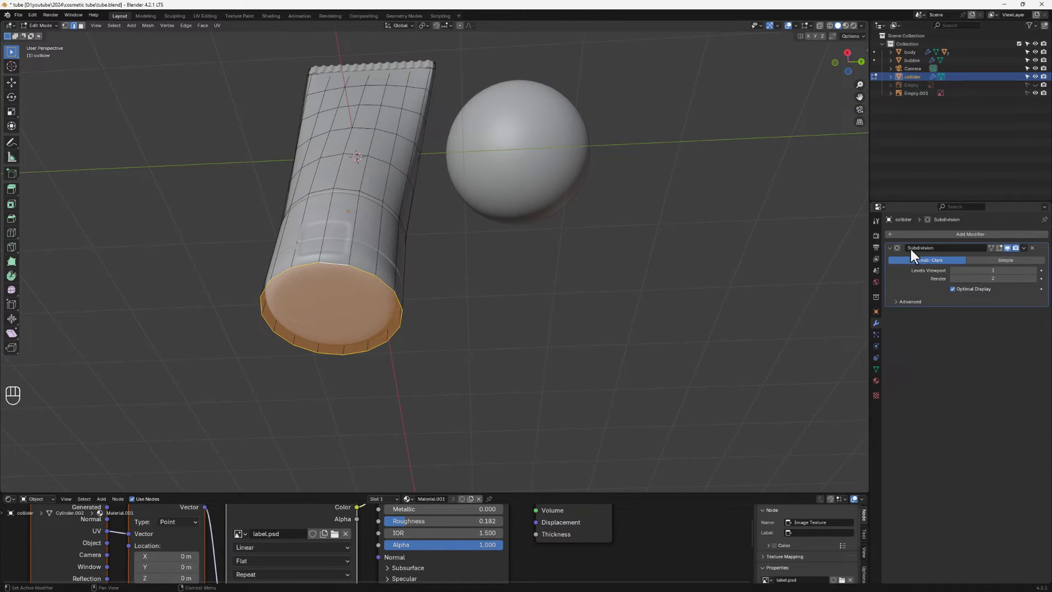
left_click(1031, 247)
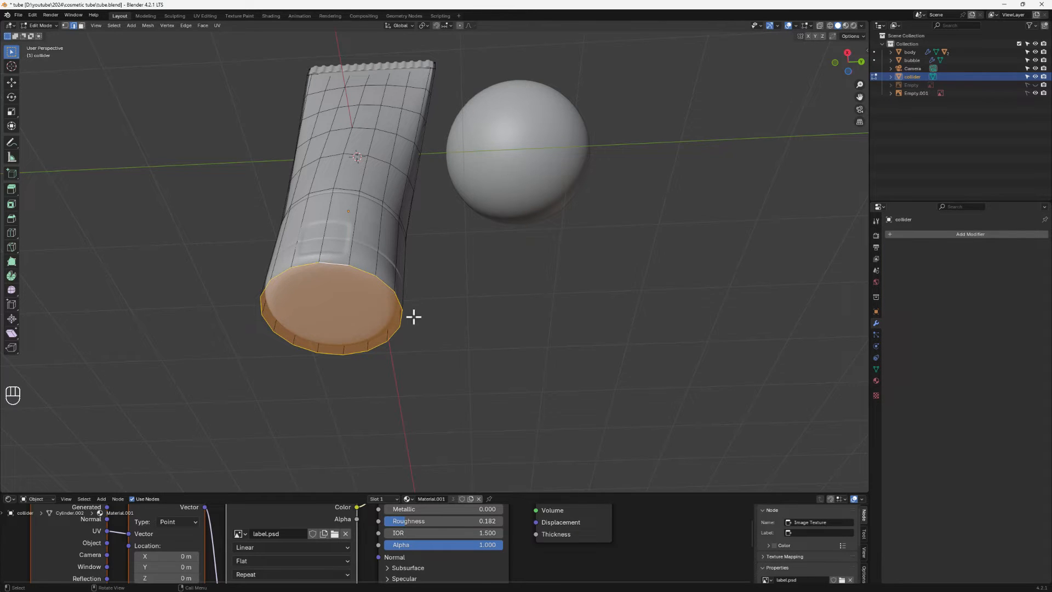
key("Tab")
mouse_move(414, 316)
middle_mouse_down()
mouse_move(411, 340)
mouse_move(441, 376)
mouse_move(422, 380)
mouse_move(388, 332)
mouse_move(419, 314)
middle_mouse_up()
scroll(423, 380, "down", 3)
scroll(397, 361, "down", 3)
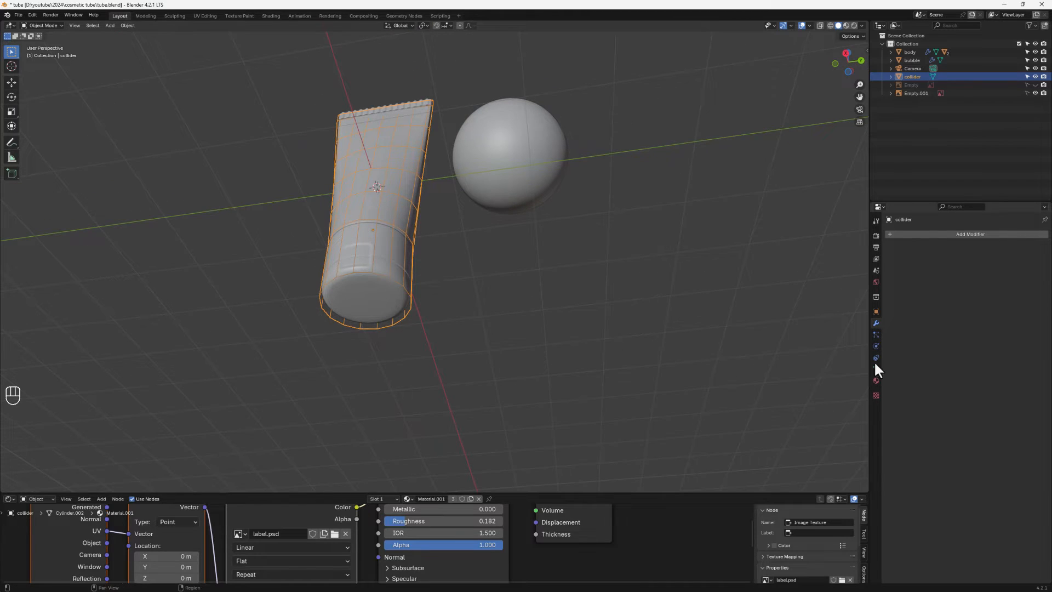
Step: Try the Solid viewport display on the collider and return it to Wire
left_click(875, 311)
left_click(965, 527)
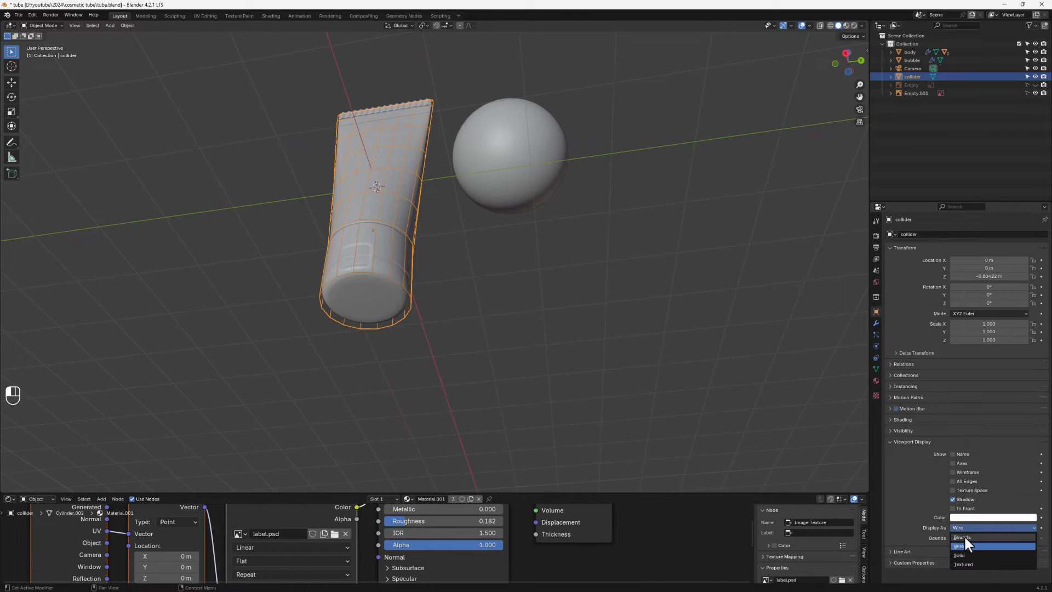
left_click(962, 554)
mouse_move(602, 425)
middle_mouse_down()
mouse_move(467, 376)
mouse_move(367, 134)
middle_mouse_up()
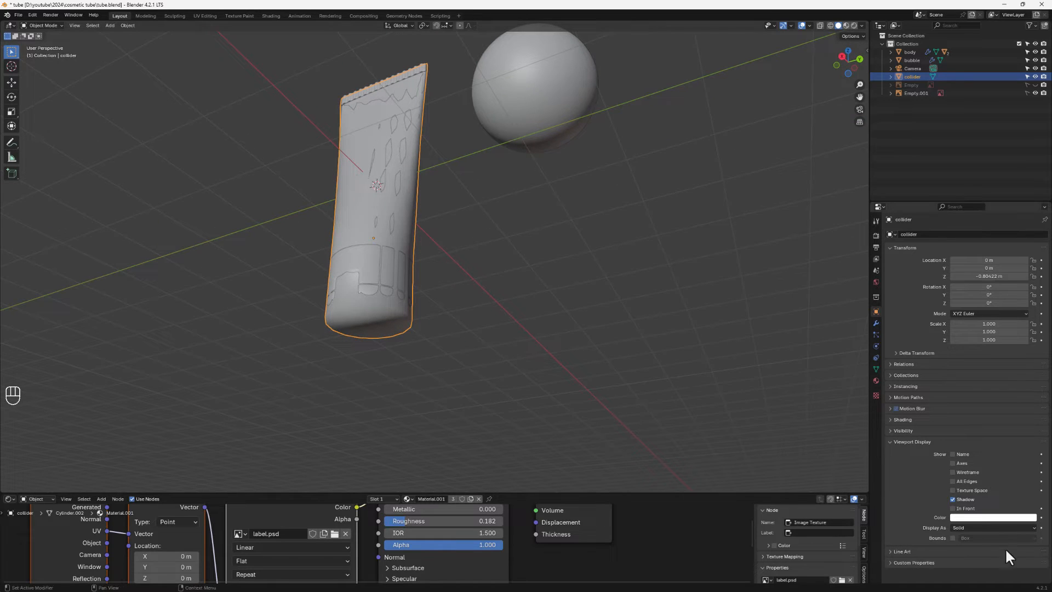
left_click(975, 527)
left_click(977, 546)
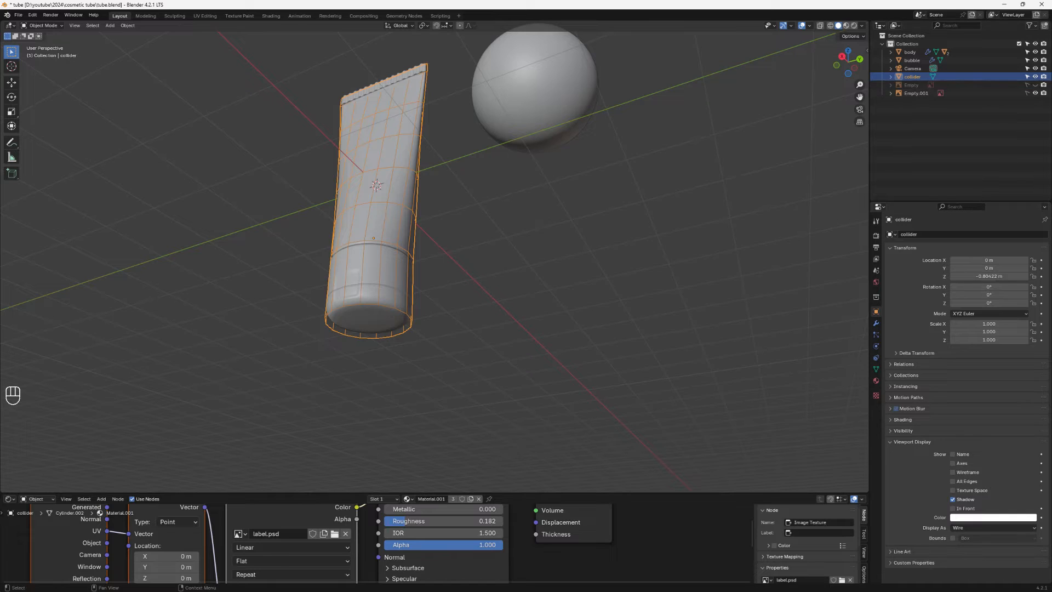
Step: Exclude the collider from renders while keeping it available in the viewport
left_click(1044, 77)
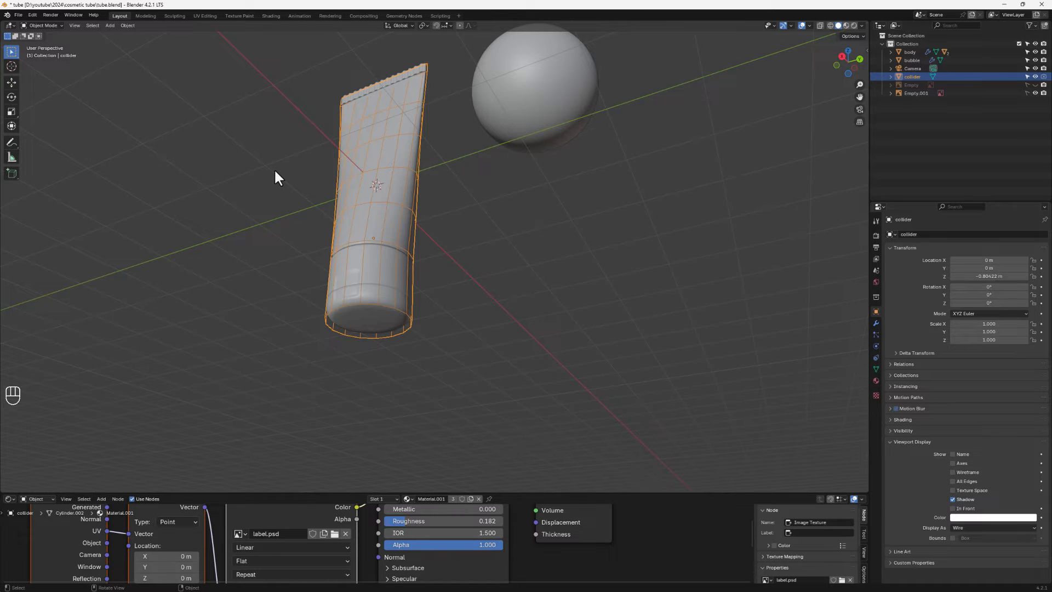
middle_click_drag(360, 233, 386, 294)
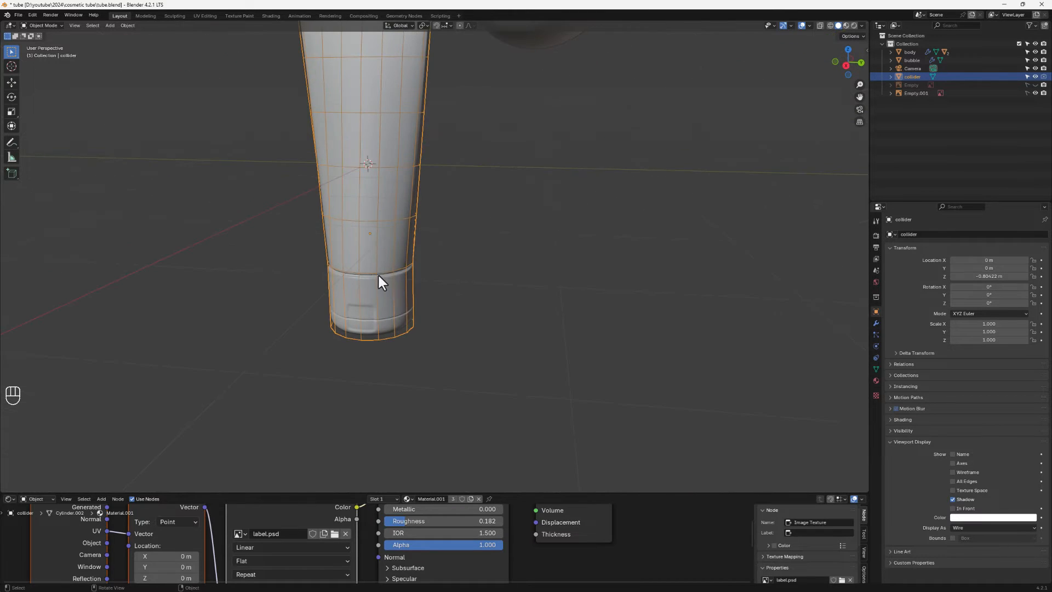
scroll(387, 287, "down", 1)
middle_click_drag(359, 178, 367, 174)
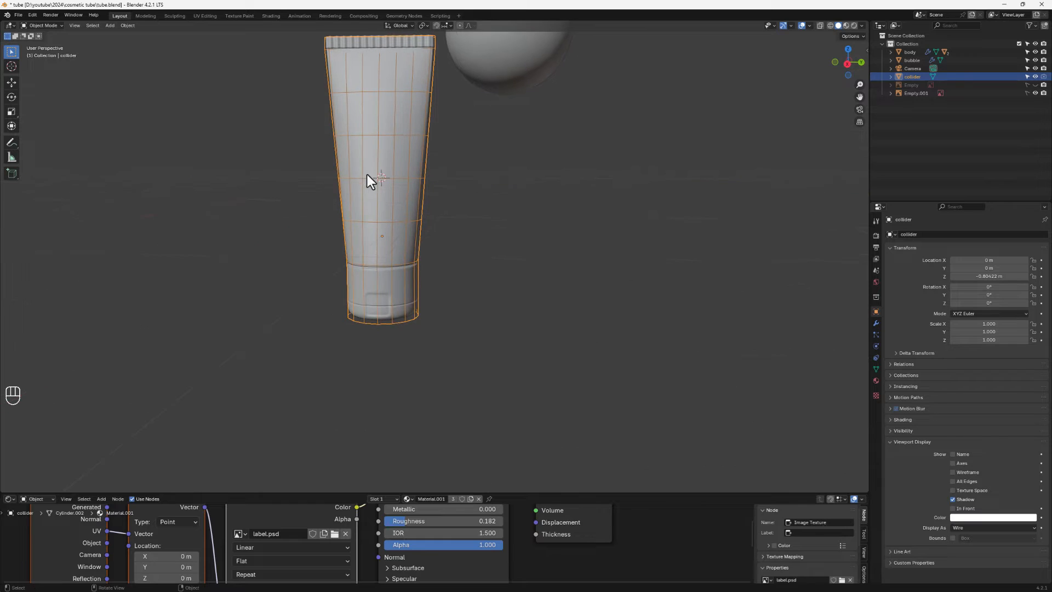
key("Tab")
key("Tab")
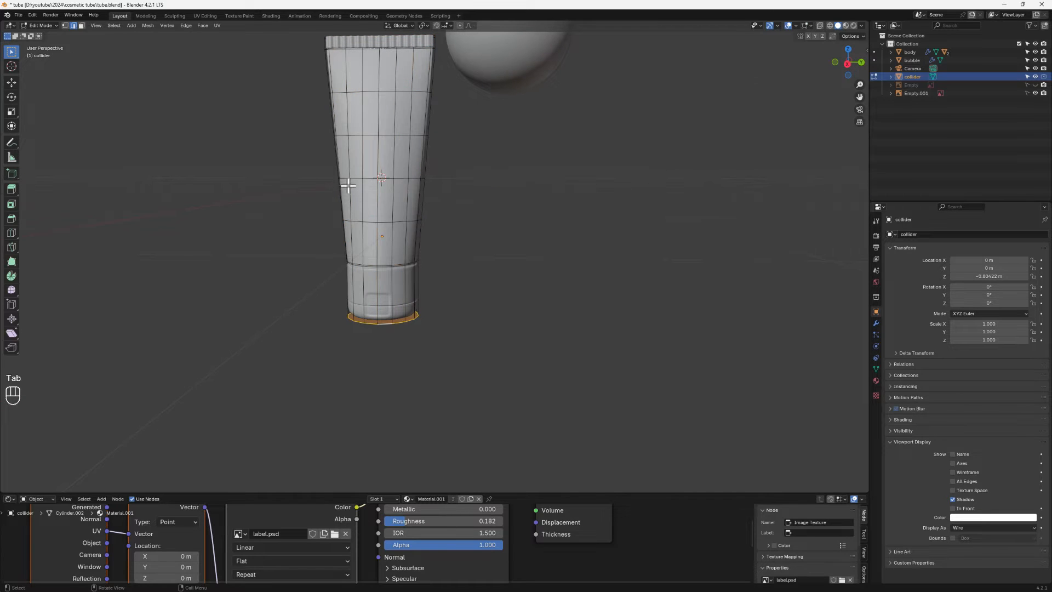
scroll(352, 180, "up", 3)
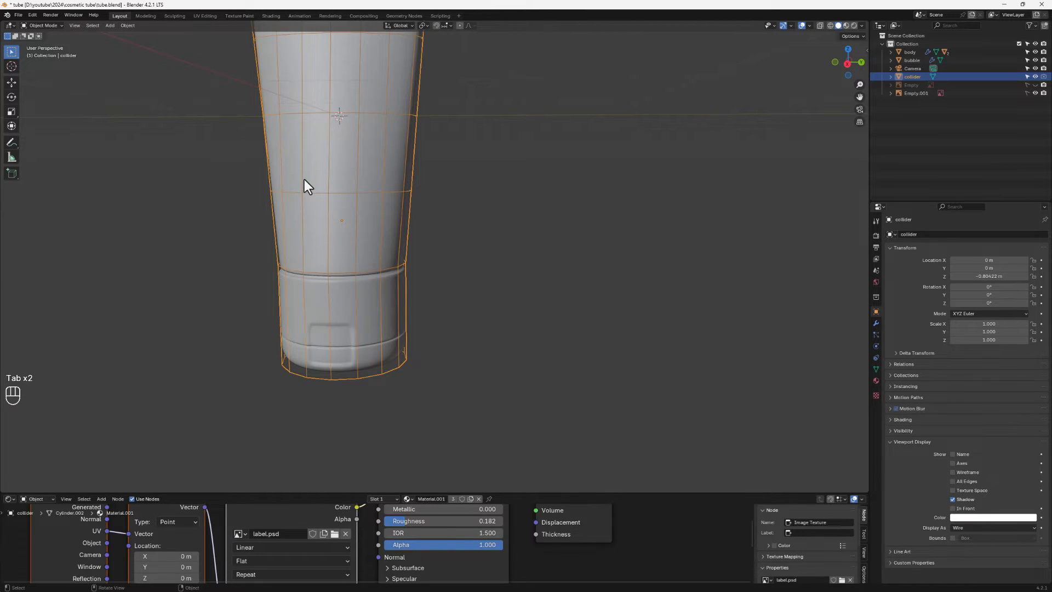
key("Tab")
key("Tab")
scroll(346, 210, "down", 2)
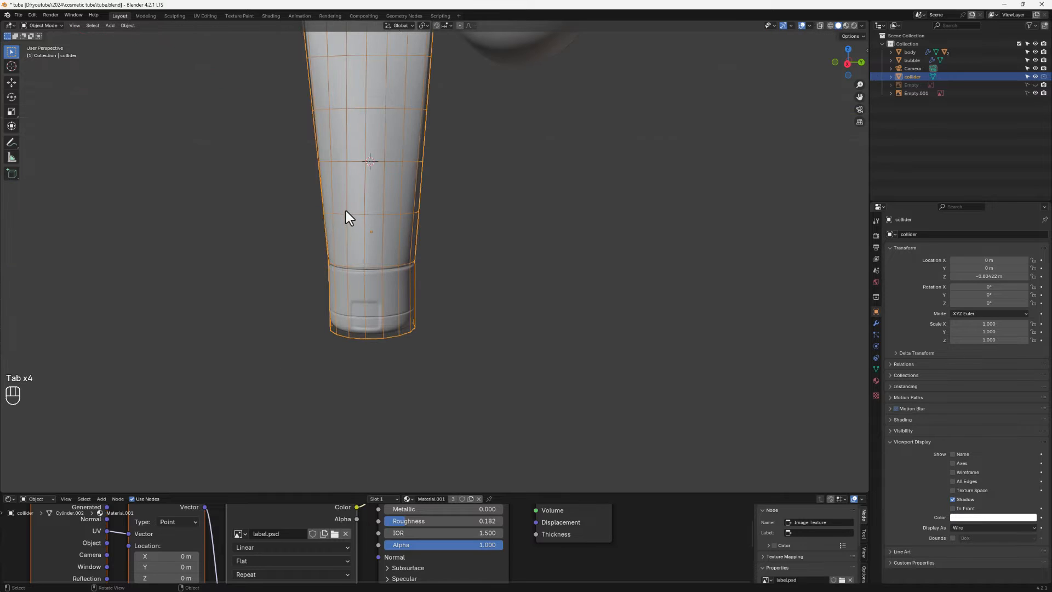
Step: Select the bubble sphere and move it about 0.89 m down, keeping it beside the tube's upper part
left_click(526, 260)
scroll(474, 264, "down", 3)
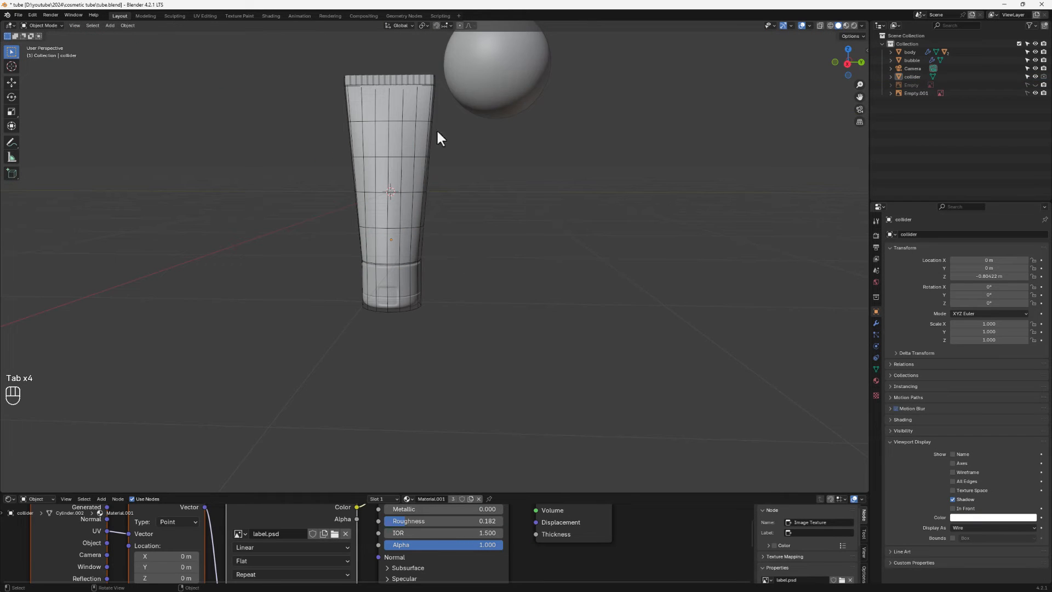
scroll(503, 120, "down", 1)
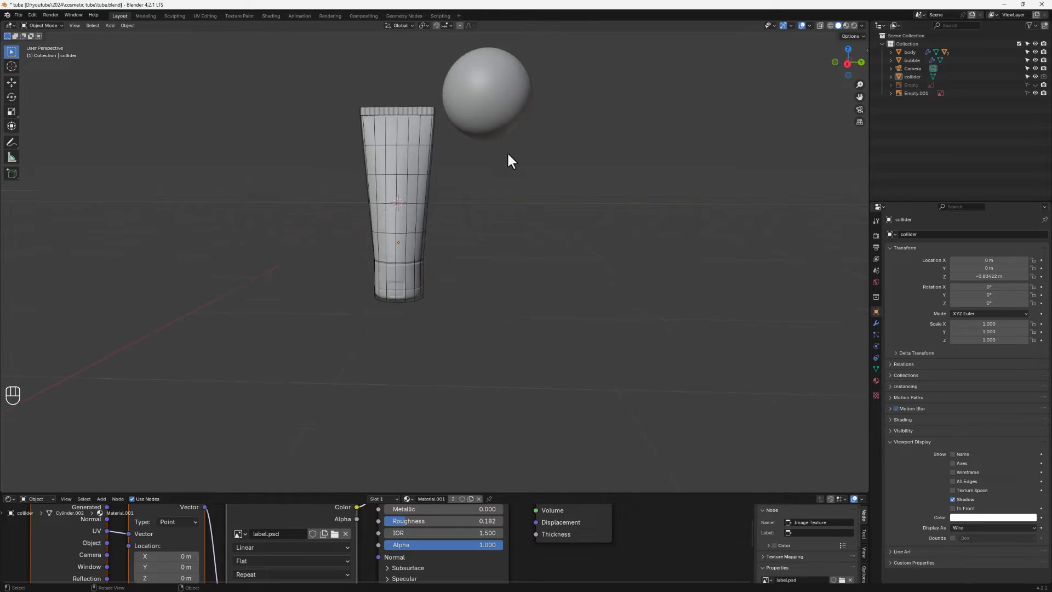
middle_click_drag(507, 151, 532, 248, "shift")
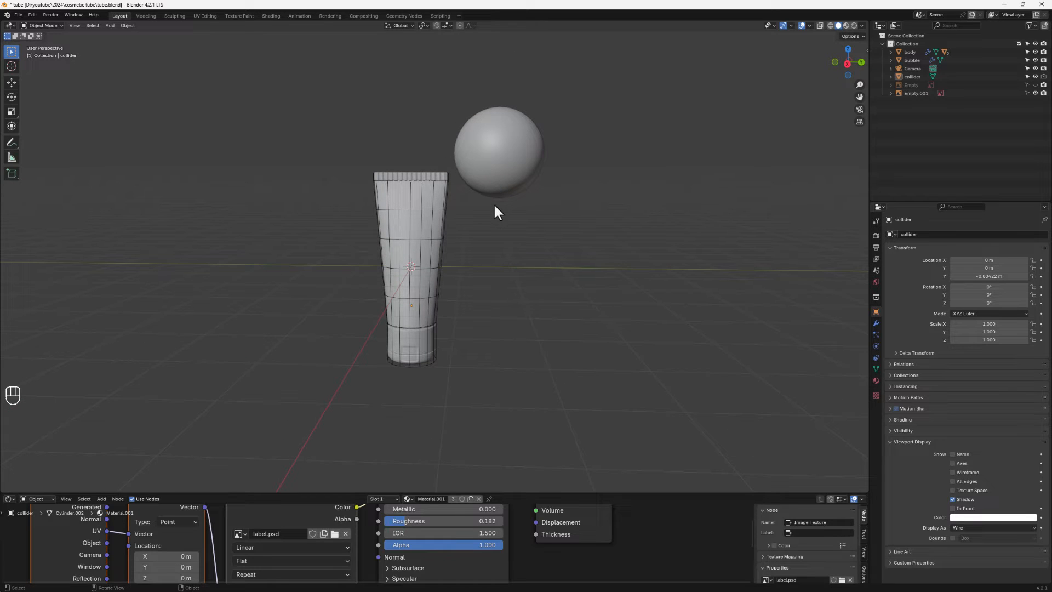
left_click(513, 178)
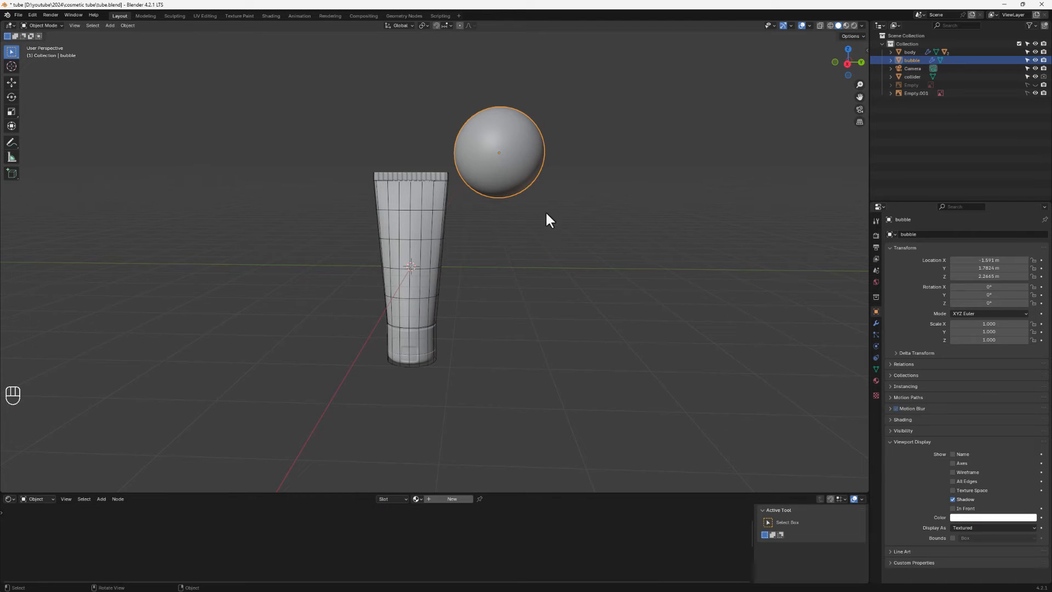
key("g")
left_click(536, 272)
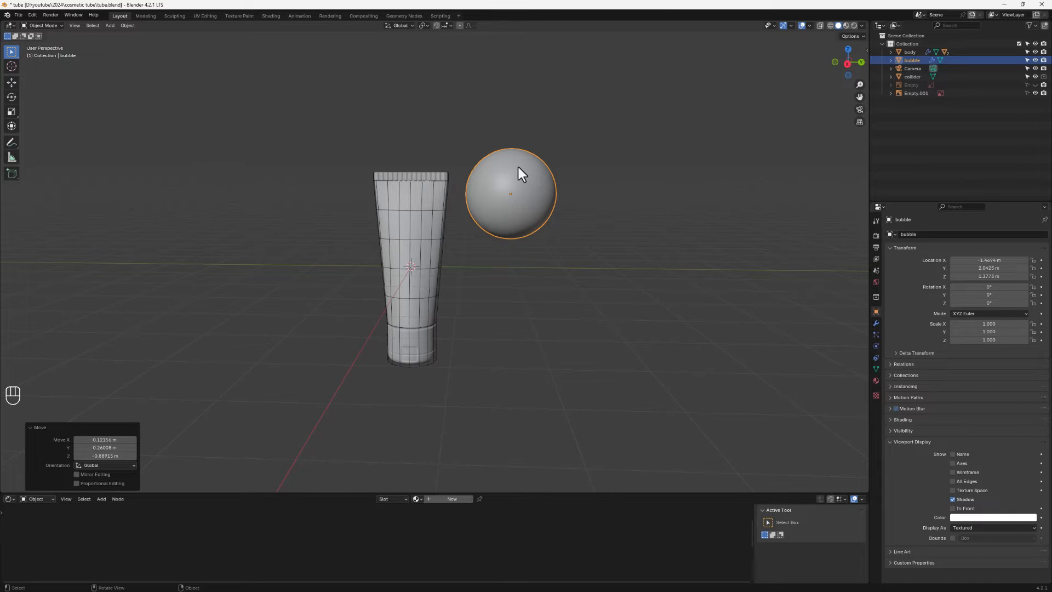
Step: Add Soft Body physics to the bubble and test-play it in a Timeline that replaces the Shader Editor
left_click(875, 347)
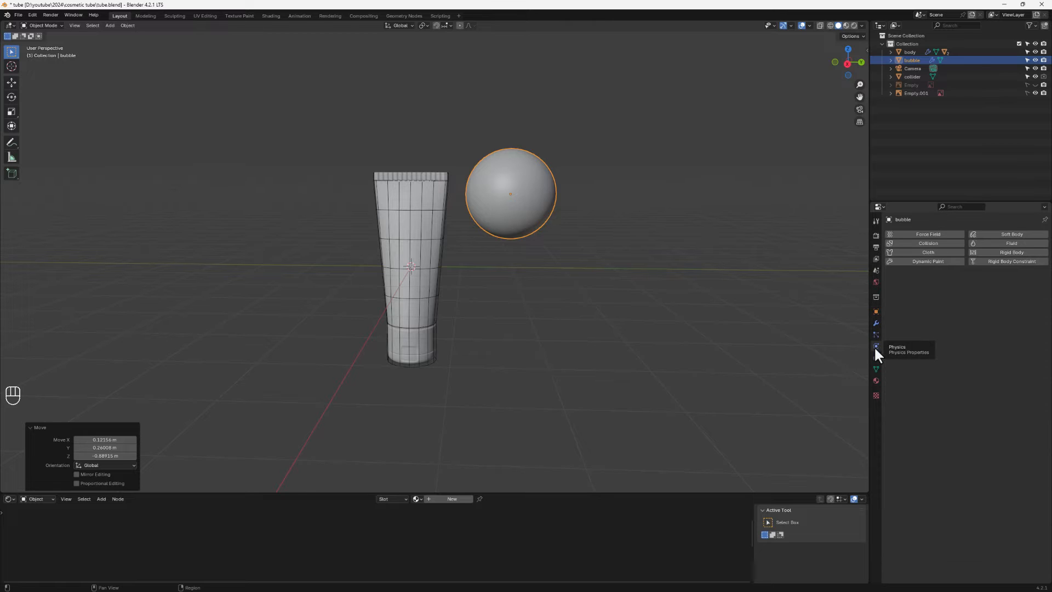
left_click(1014, 233)
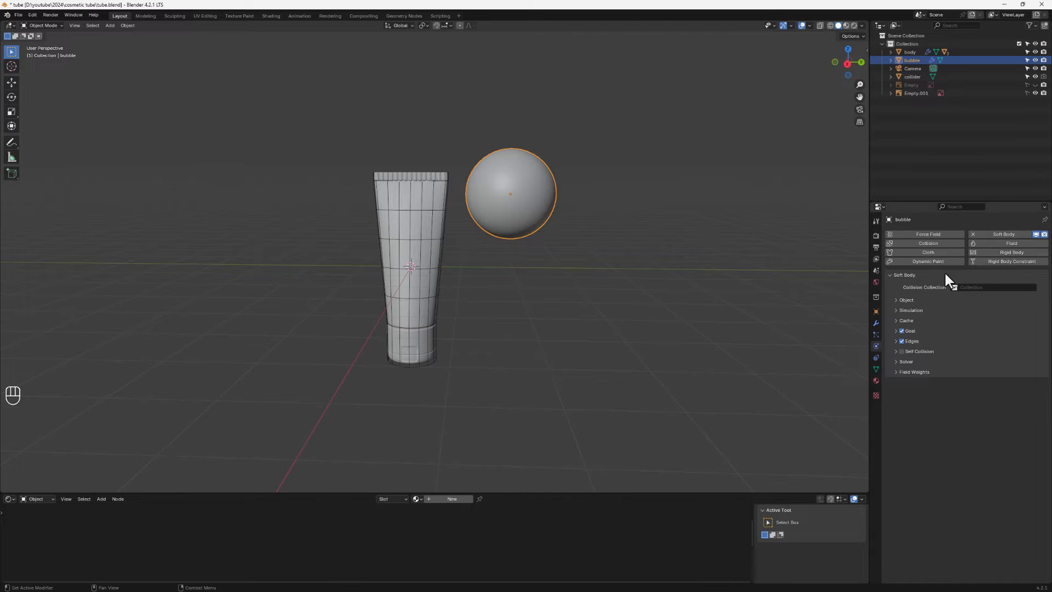
left_click(9, 499)
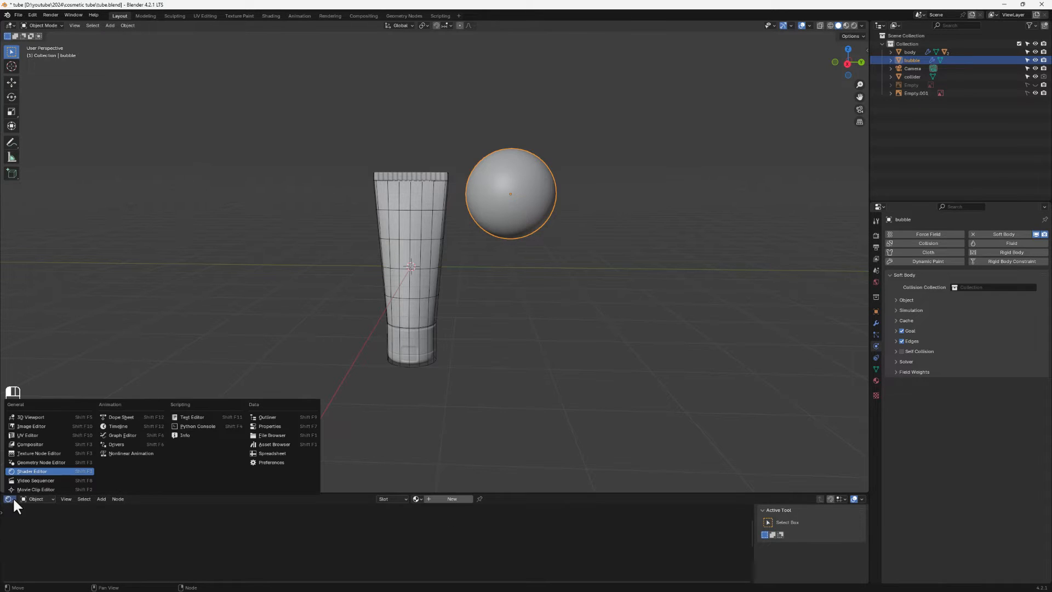
left_click(112, 426)
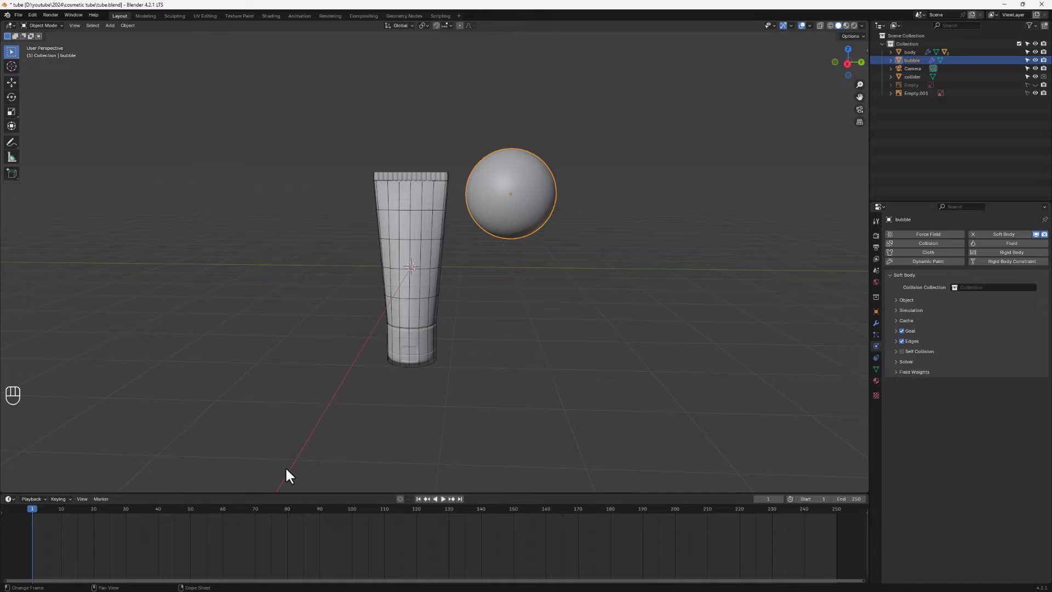
key("space")
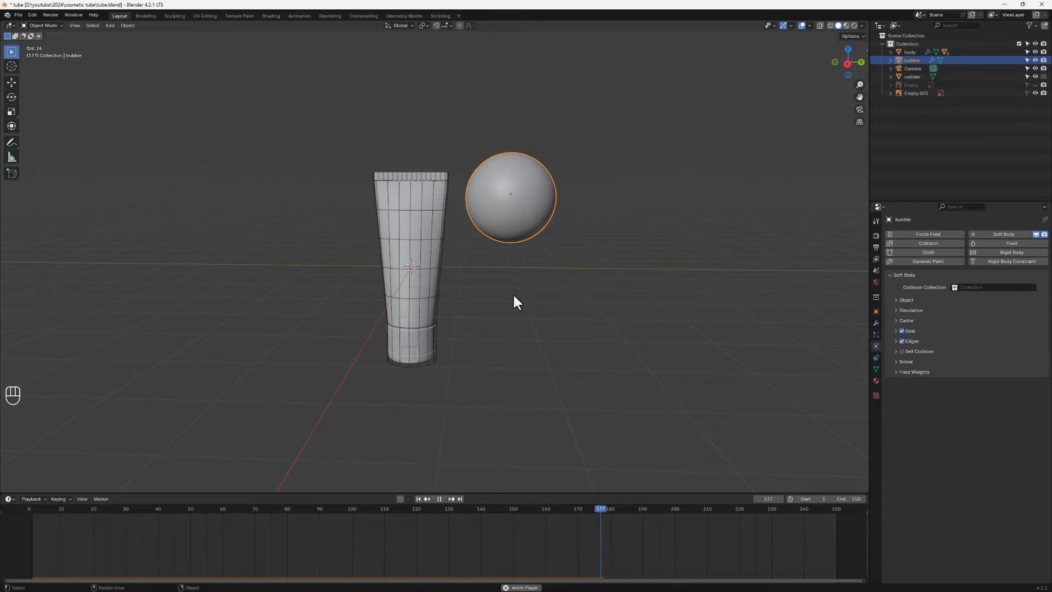
key("space")
Step: Disable the bubble's soft body Goal, replay the simulation from frame 1 and rewind it
left_click(901, 330)
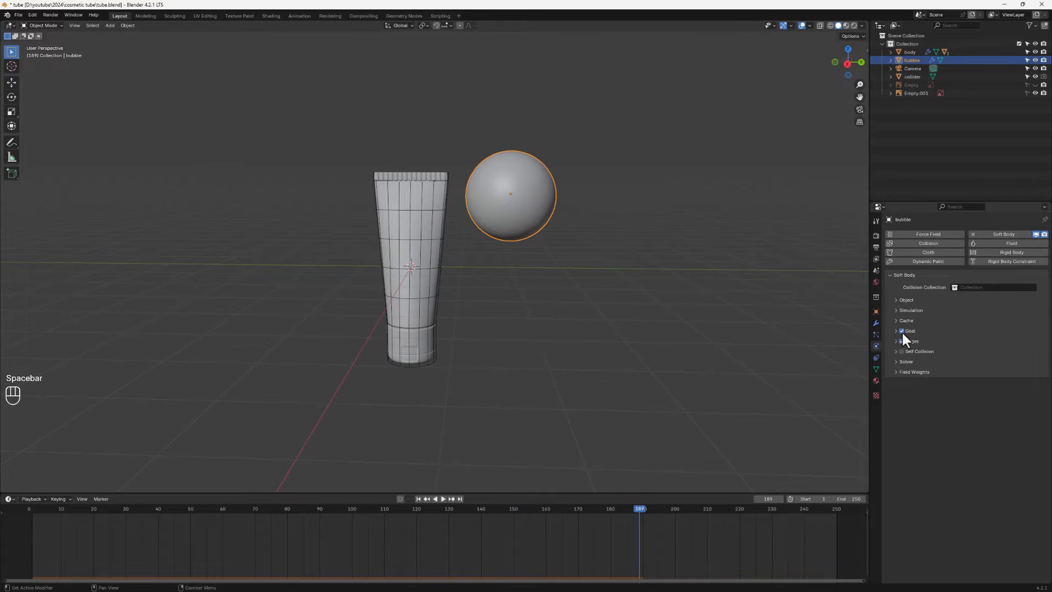
left_click(418, 499)
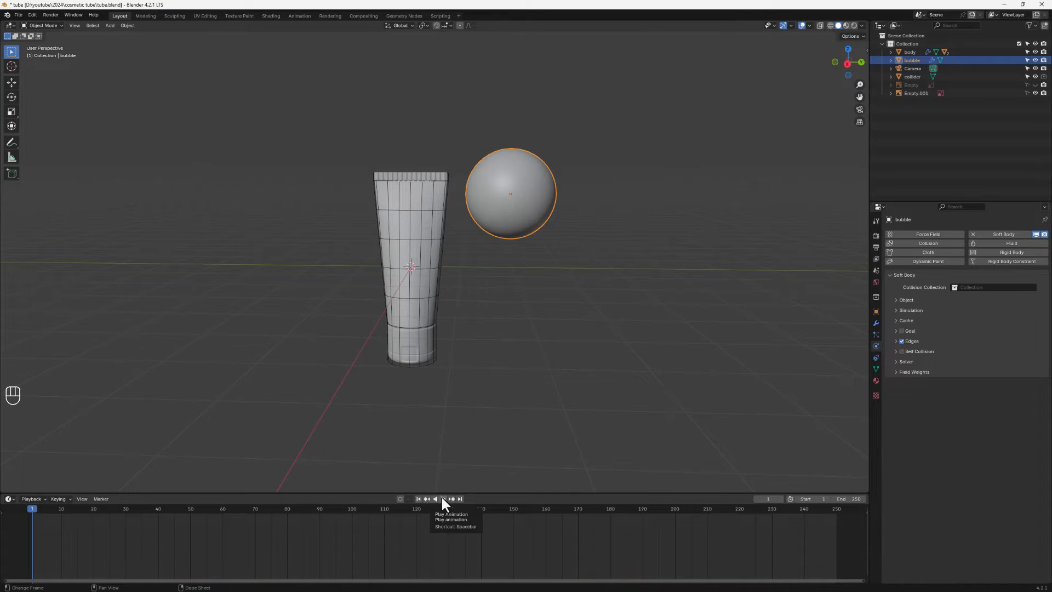
key("space")
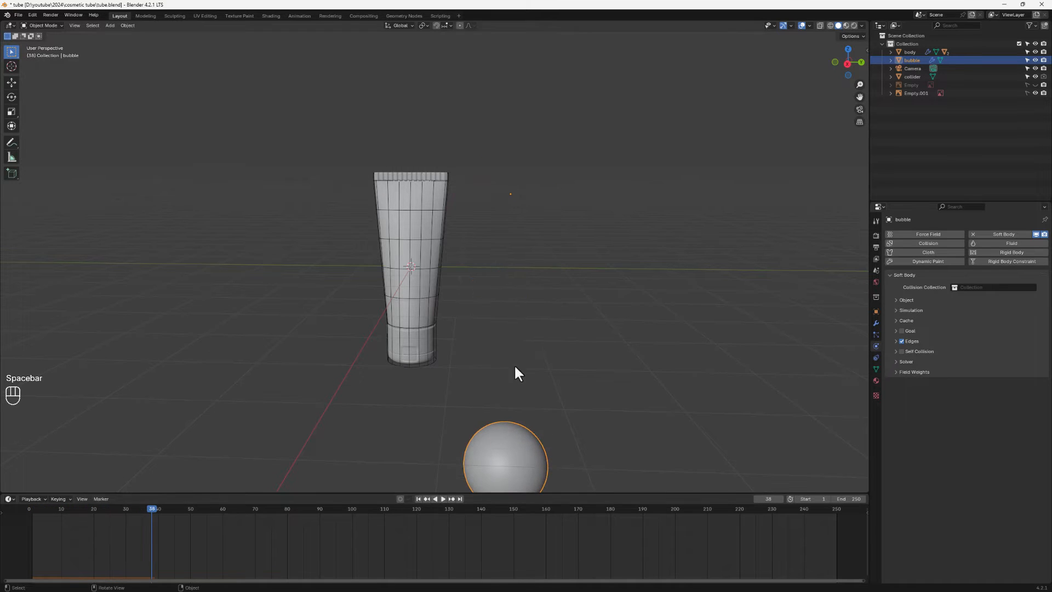
left_click(419, 498)
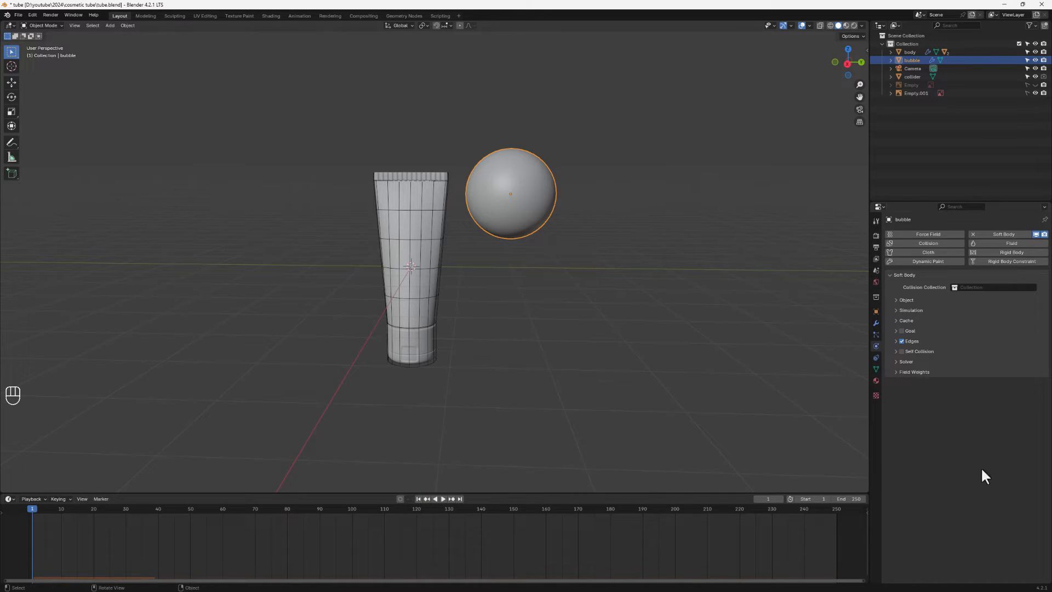
Step: Set the bubble's soft body Gravity field weight to 0, play the simulation and return to frame 1
left_click(897, 374)
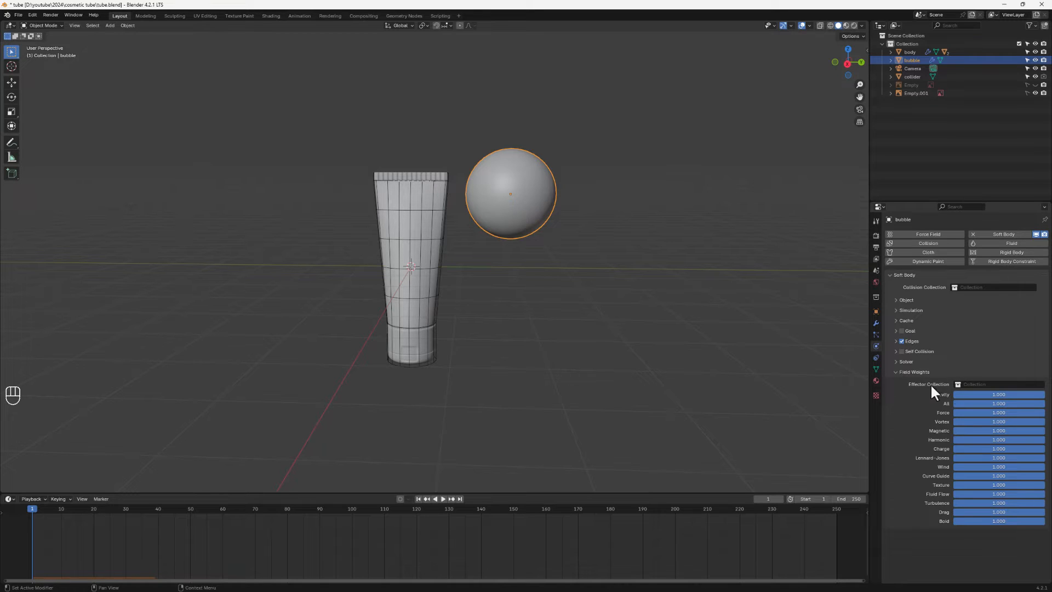
left_click(998, 393)
type("0")
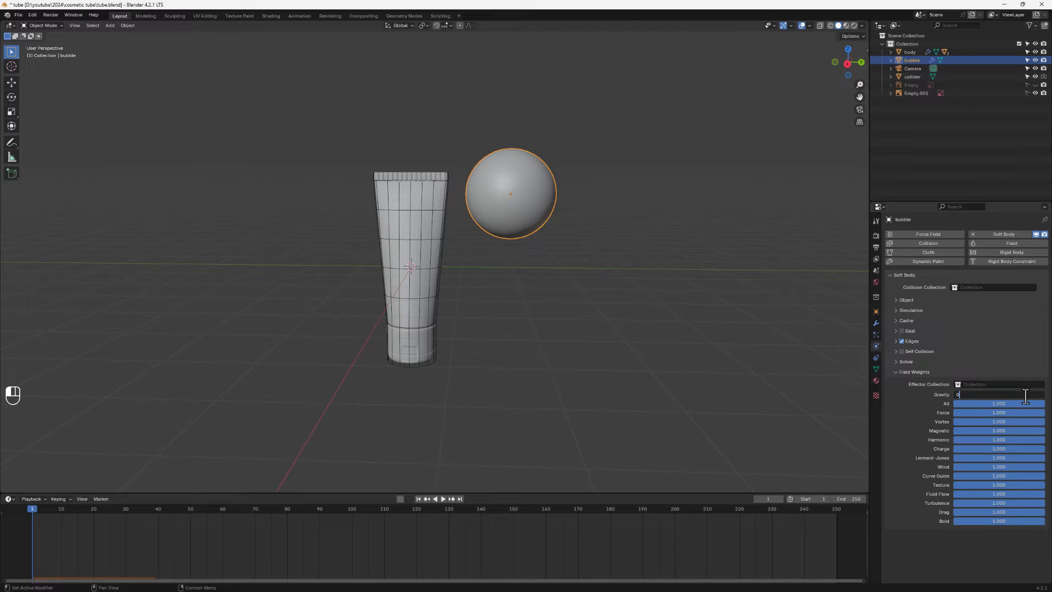
key("Return")
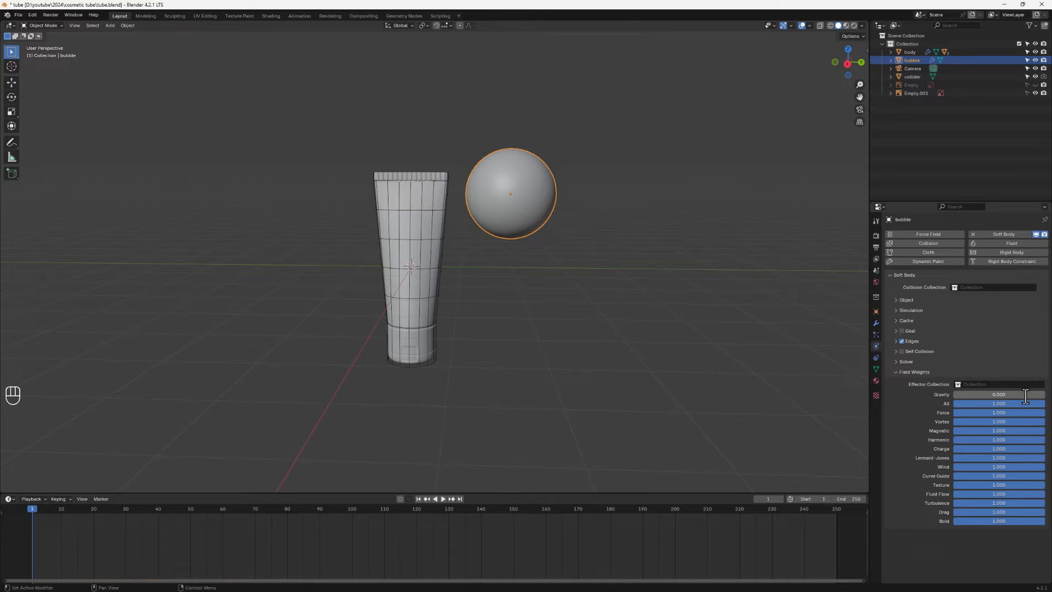
left_click(443, 498)
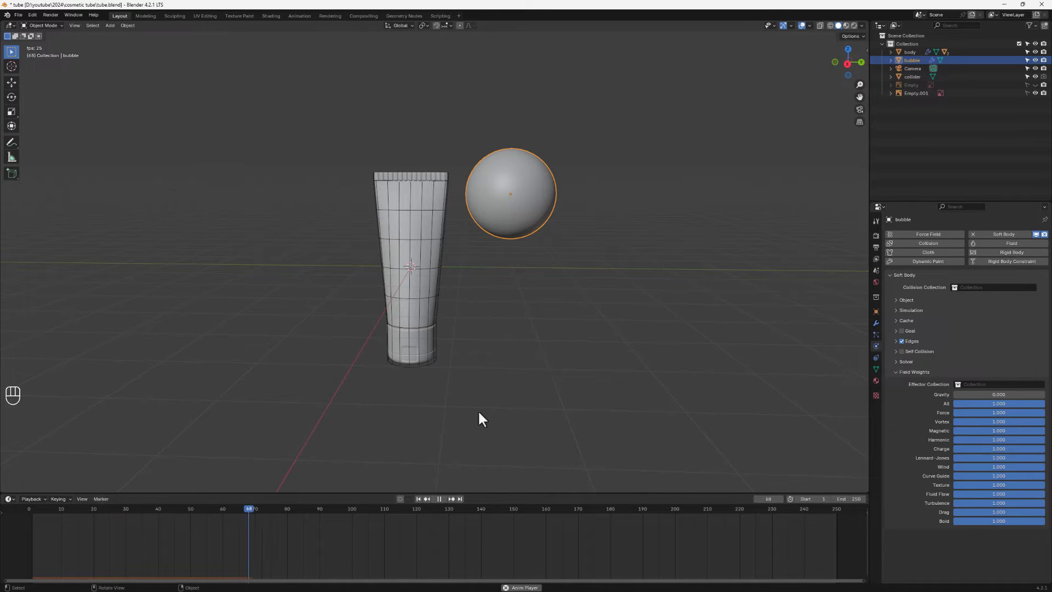
key("space")
left_click(418, 498)
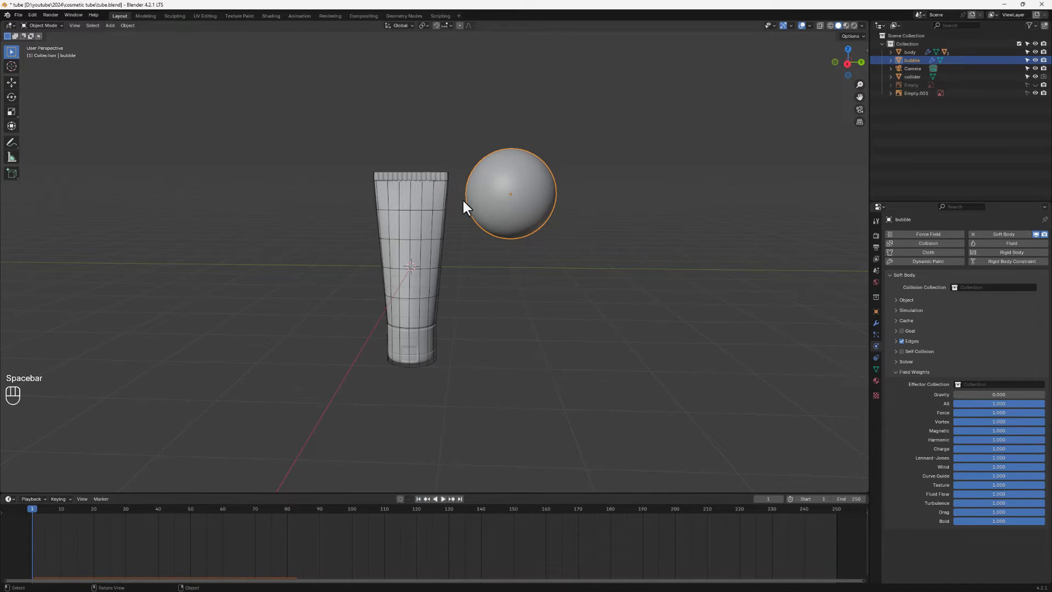
Step: Add Collision physics to the collider and deselect it
left_click(913, 76)
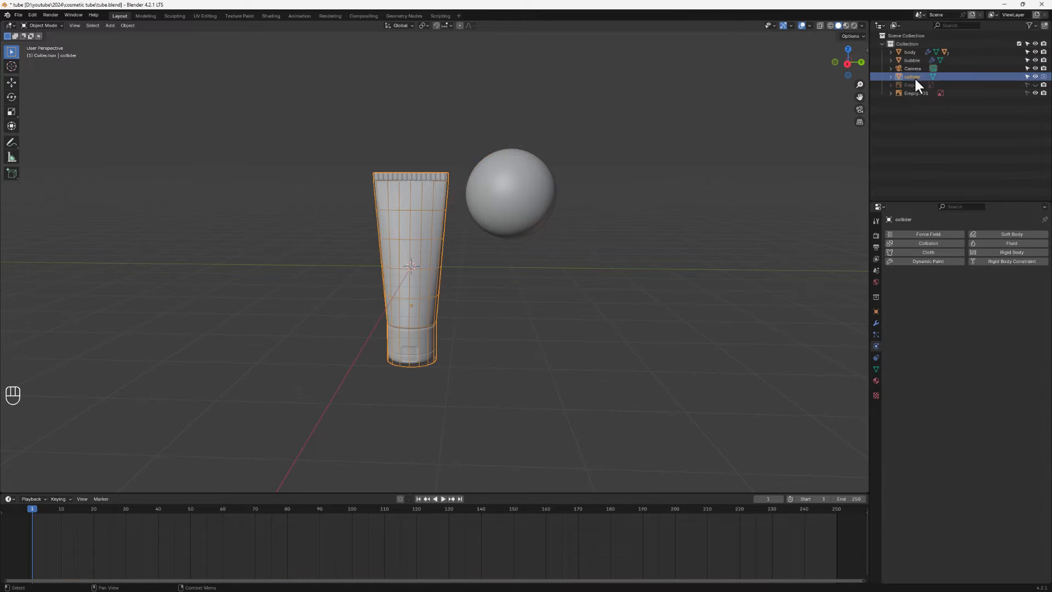
left_click(928, 243)
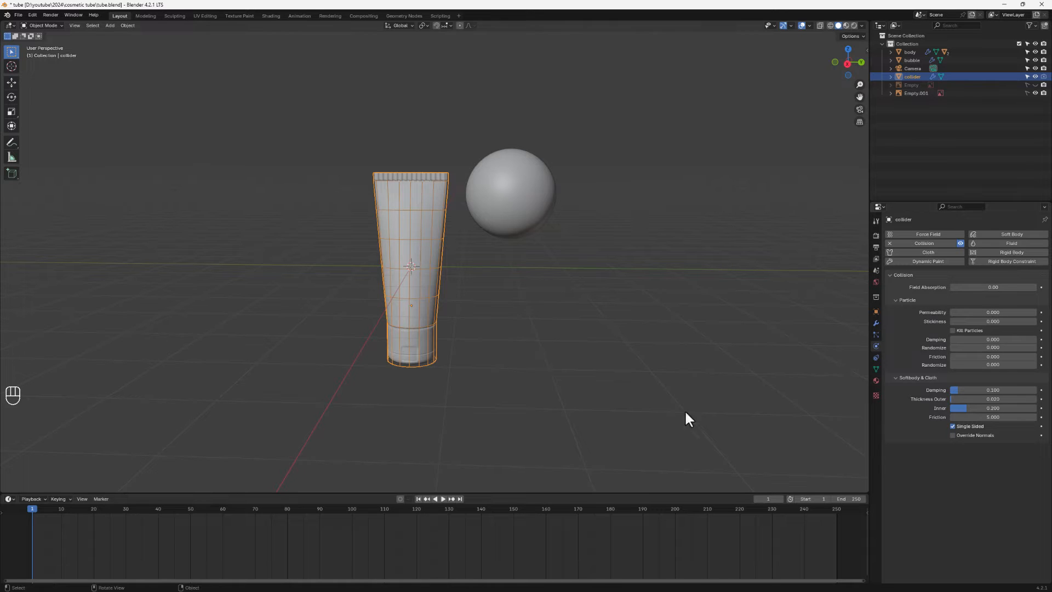
left_click(491, 302)
Step: Add a Force force field at the world origin inside the tube, play the simulation and return to frame 1
left_click(517, 211)
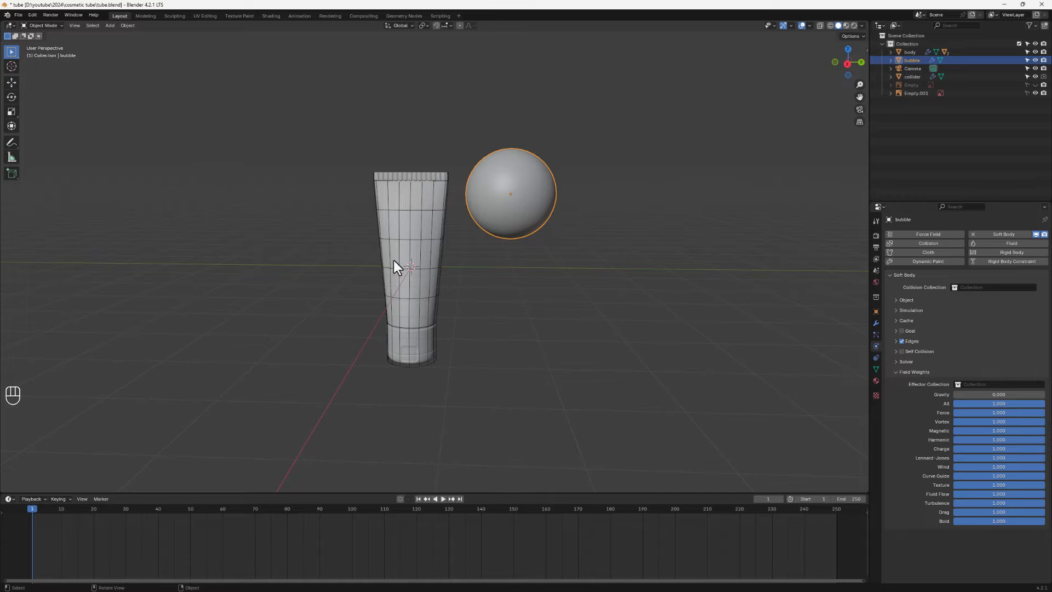
key("shift")
key("shift+a")
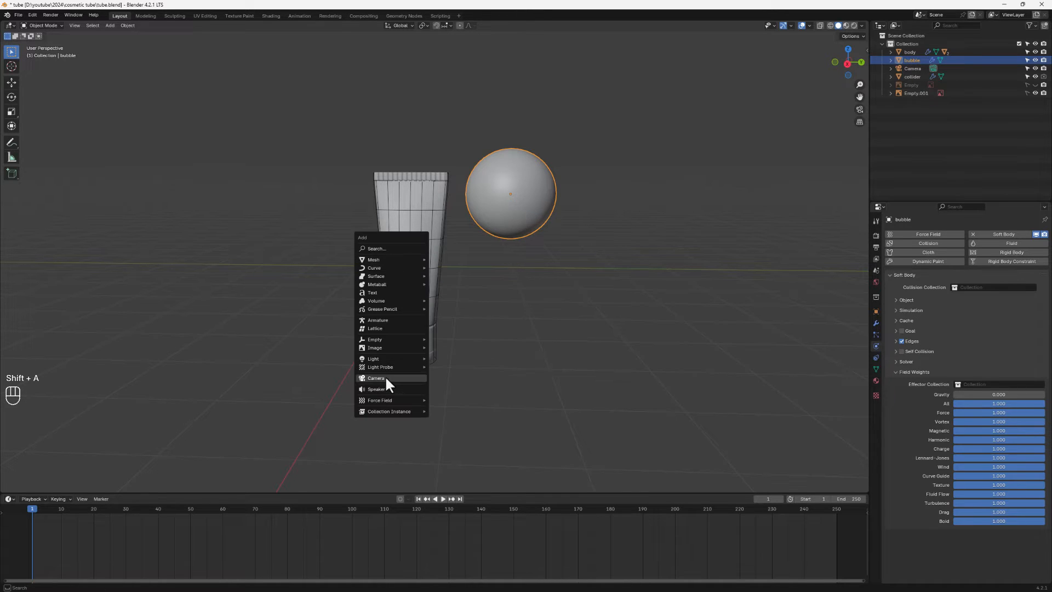
mouse_move(393, 399)
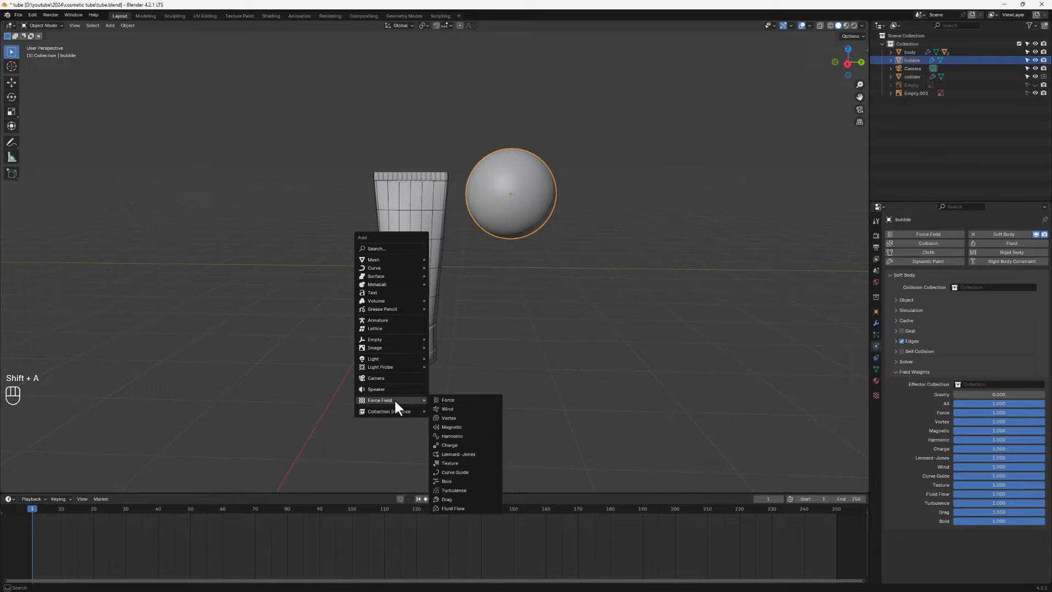
left_click(447, 405)
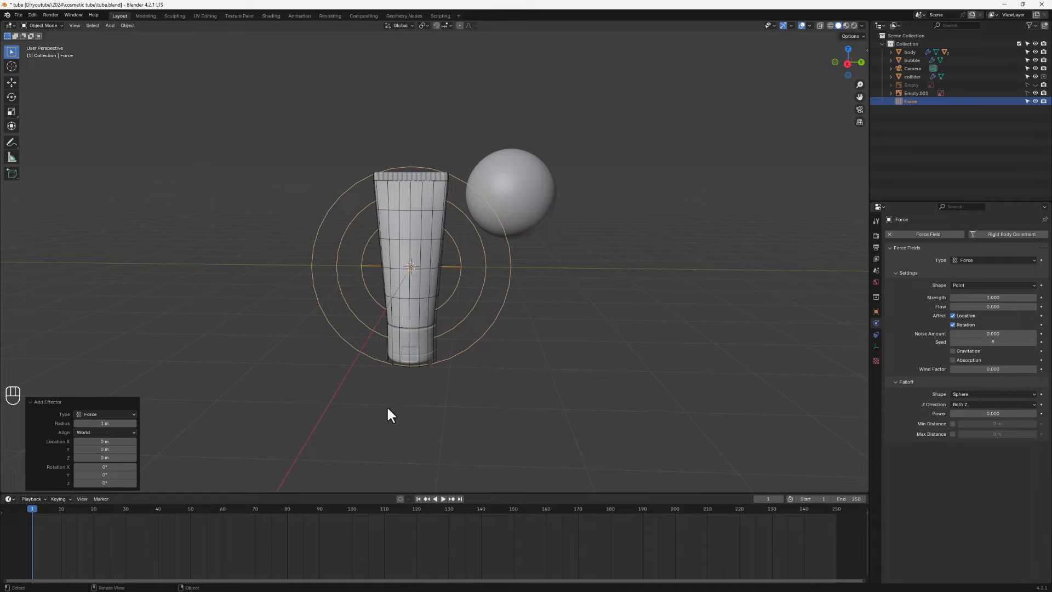
left_click(443, 498)
key("space")
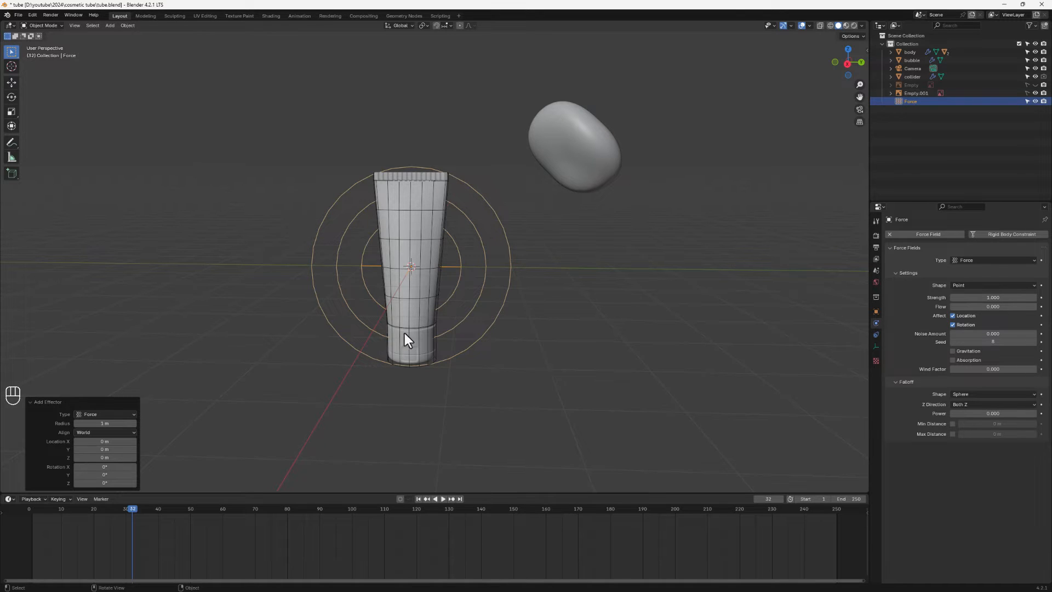
left_click(419, 499)
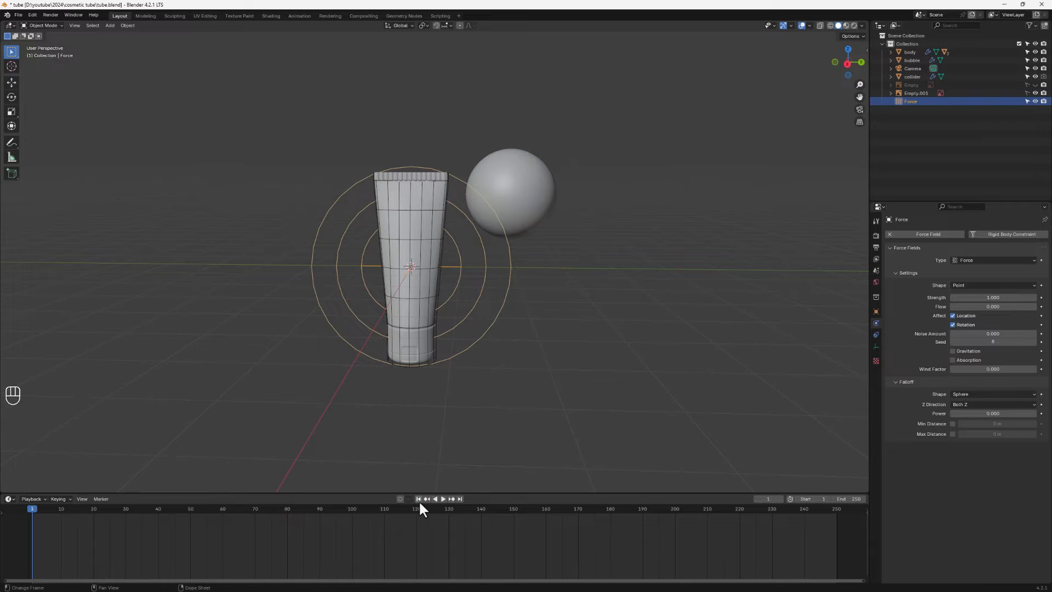
Step: Set the force field's Strength to -1 and save the file
left_click(988, 298)
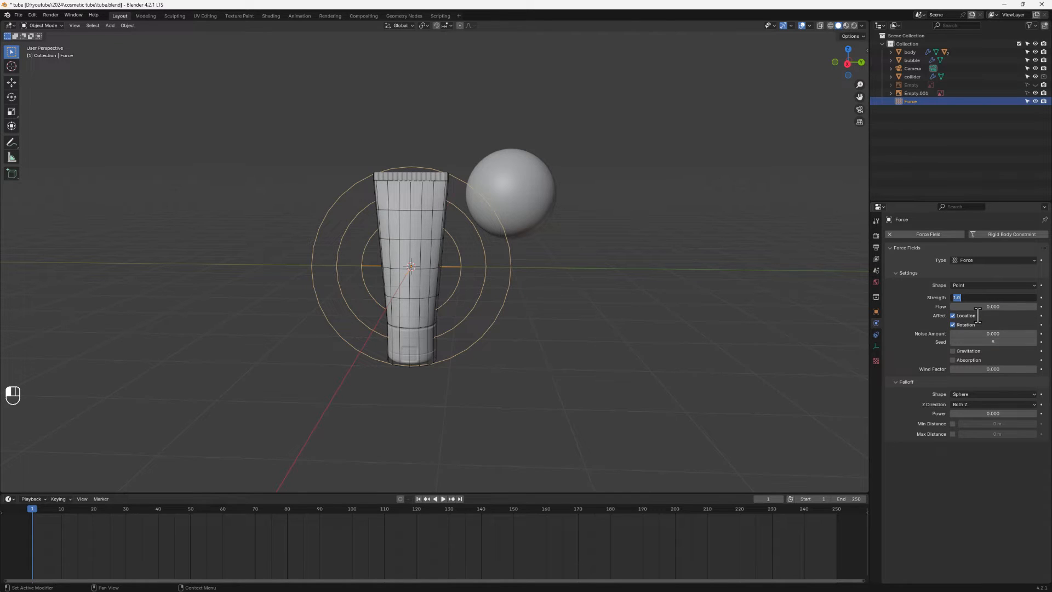
type("-1")
key("Return")
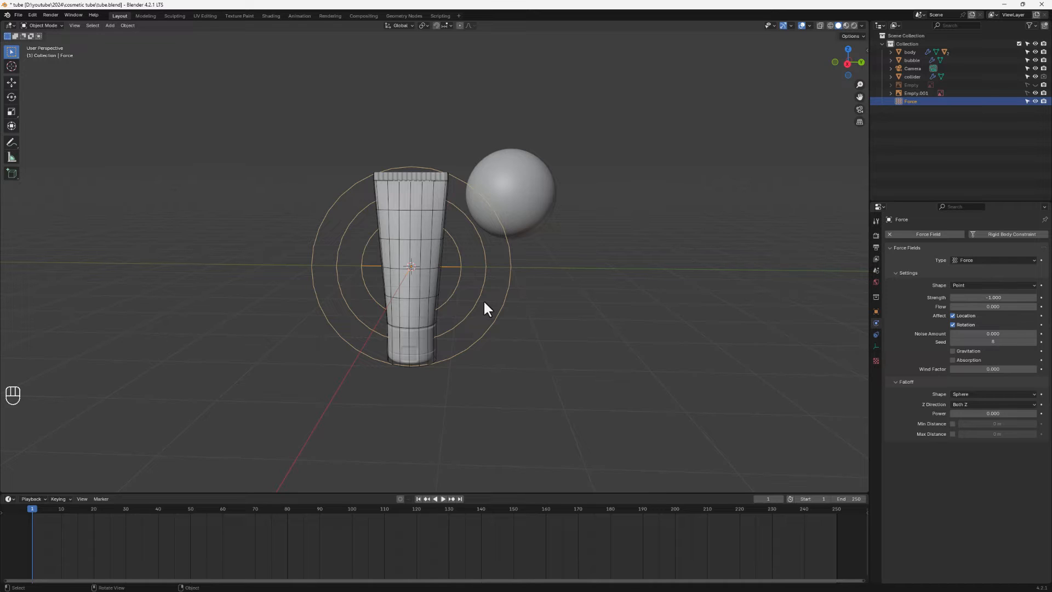
key("ctrl+s")
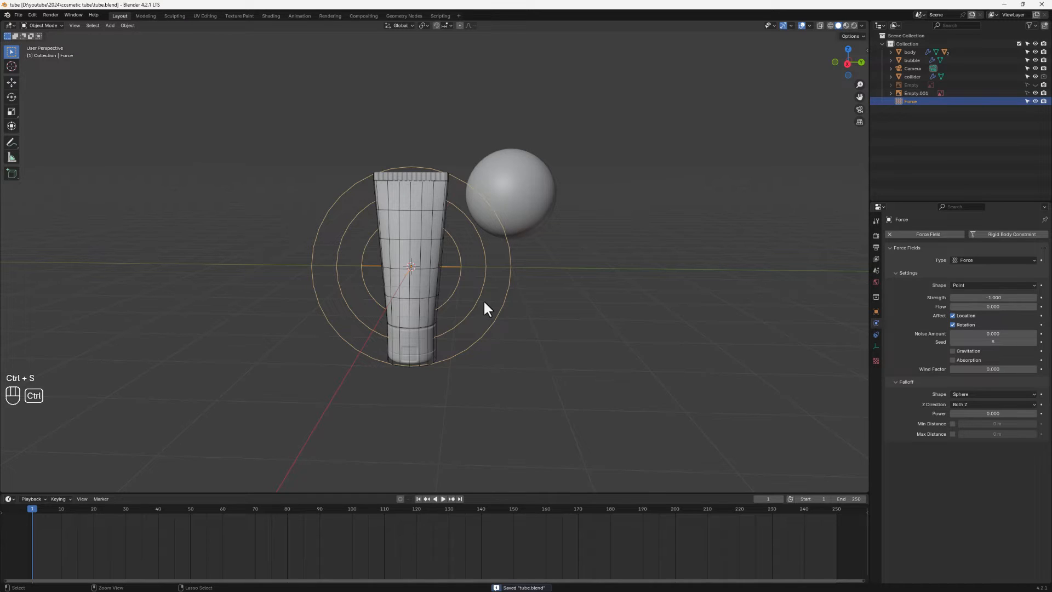
Step: Play the simulation, inspect the bubble against the collider from another angle and rewind to frame 1
left_click(442, 499)
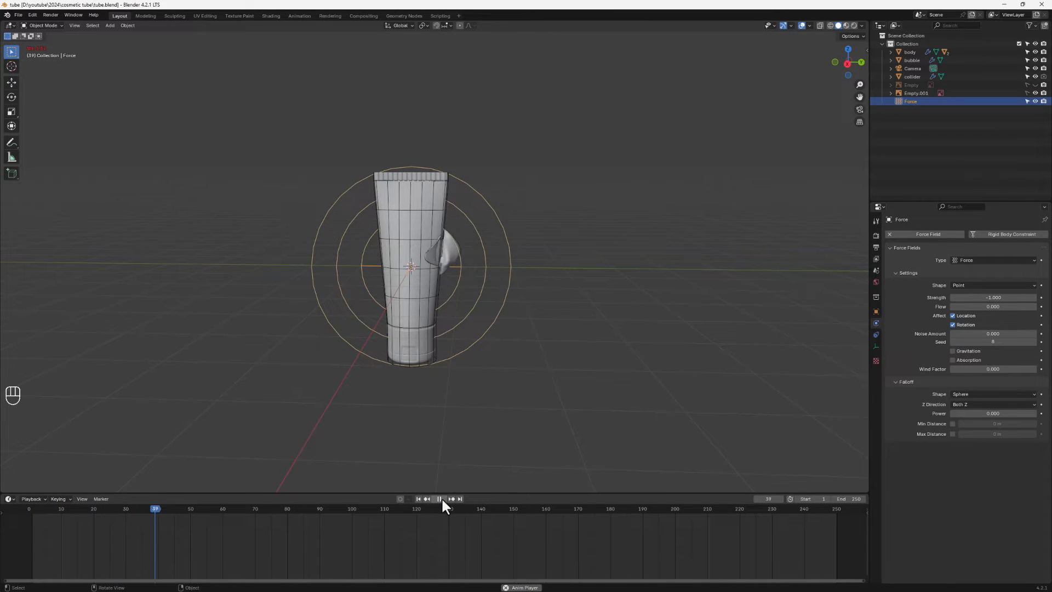
left_click(440, 499)
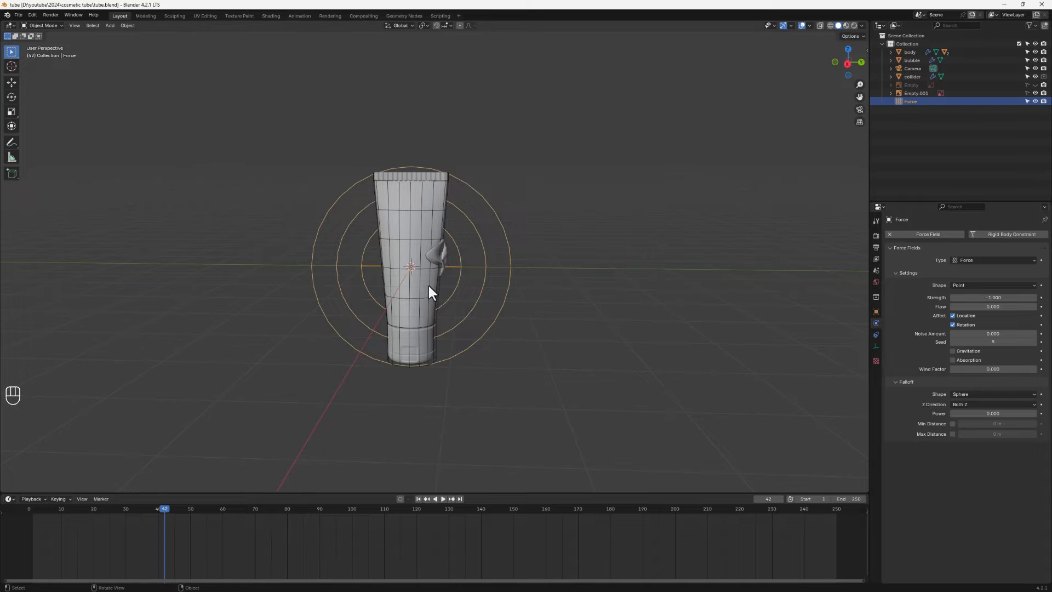
middle_click_drag(488, 277, 395, 222)
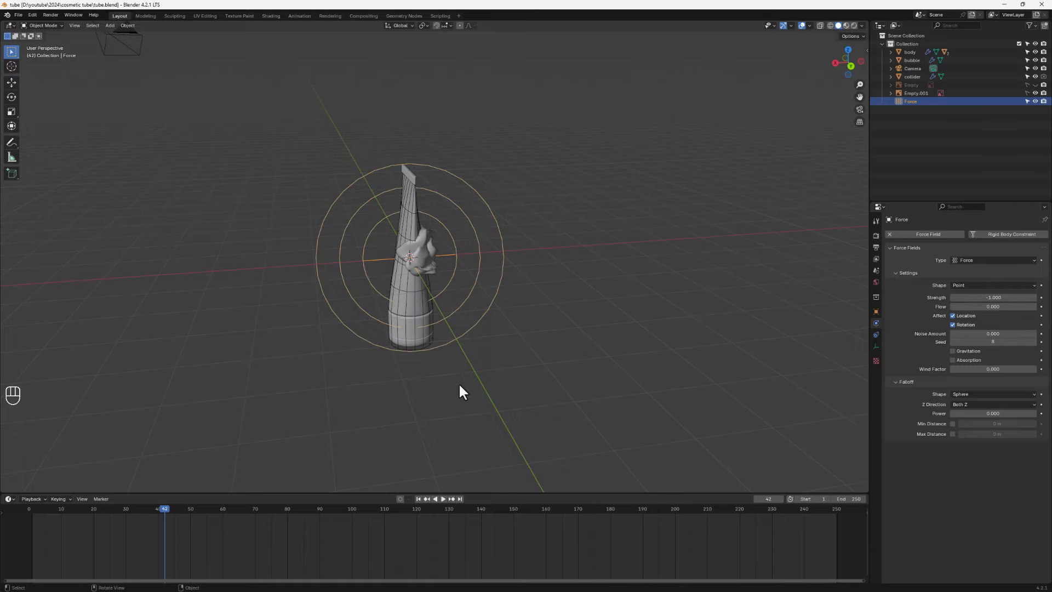
left_click(418, 498)
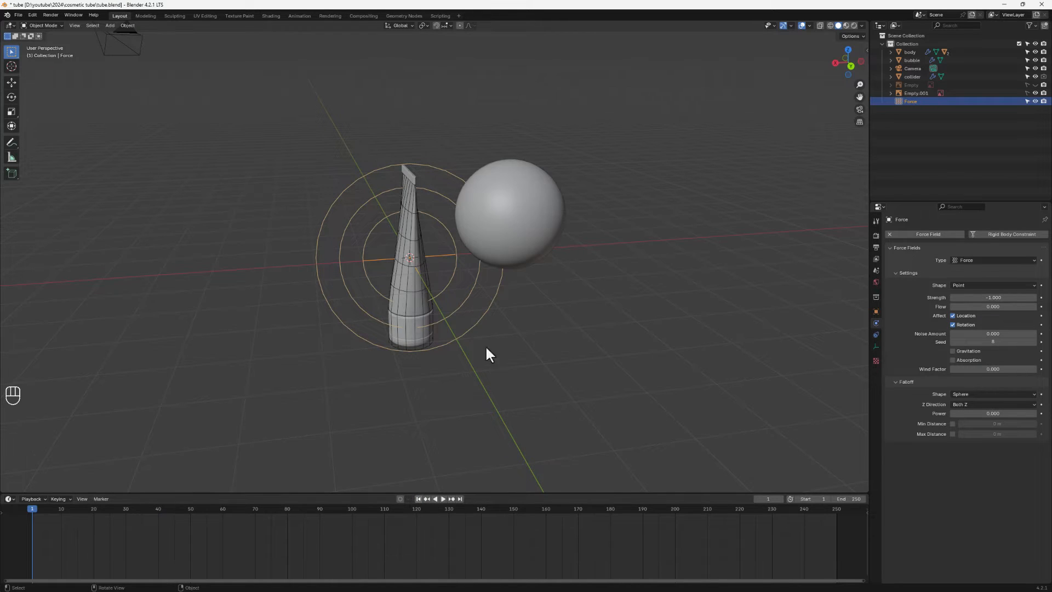
Step: Set the Bending of the bubble's soft body Edges to 3
left_click(524, 207)
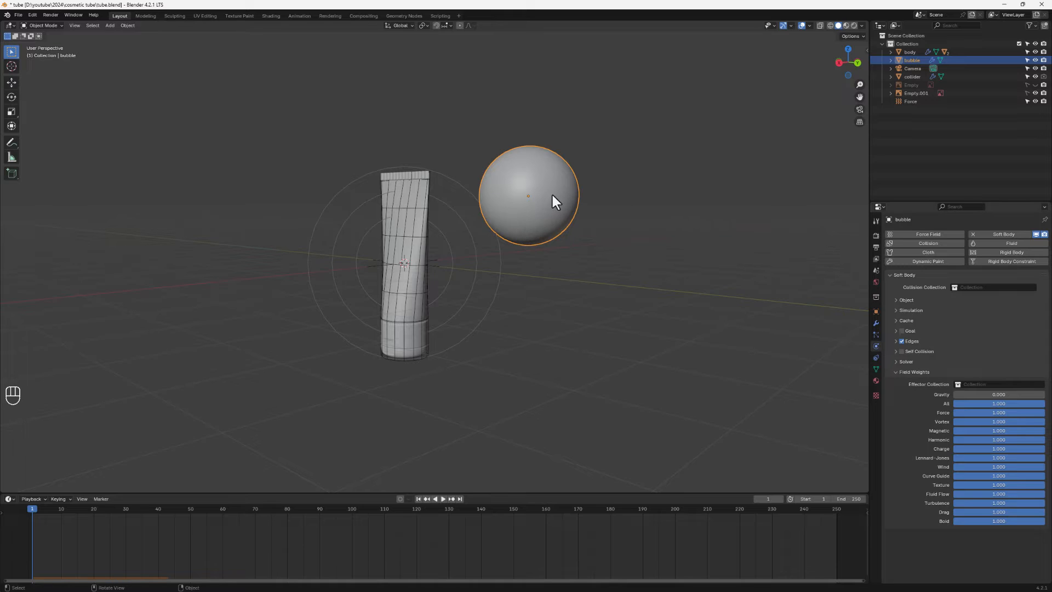
left_click(896, 370)
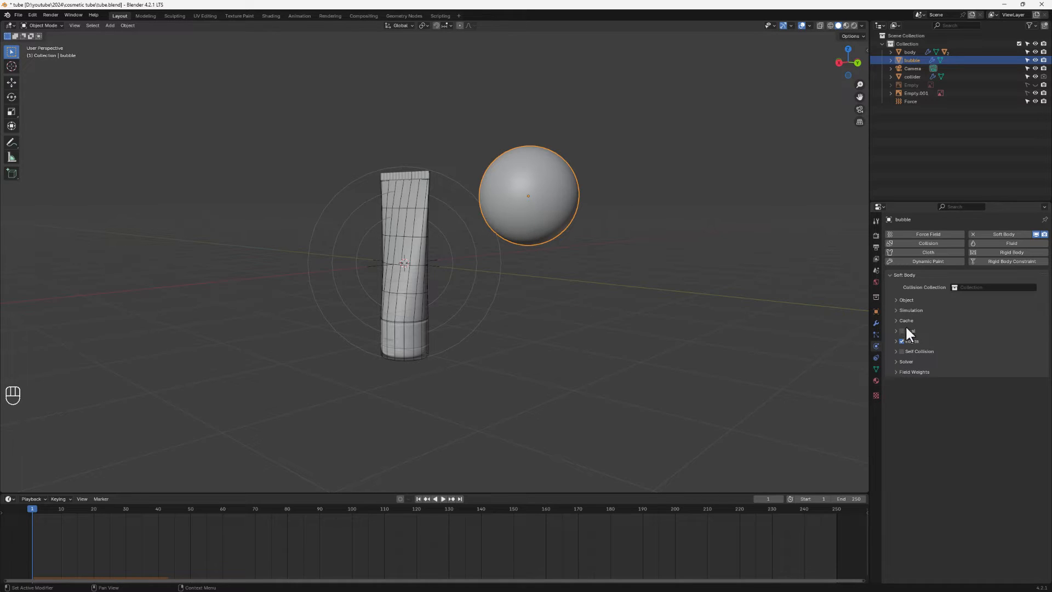
left_click(898, 309)
left_click(896, 308)
left_click(895, 301)
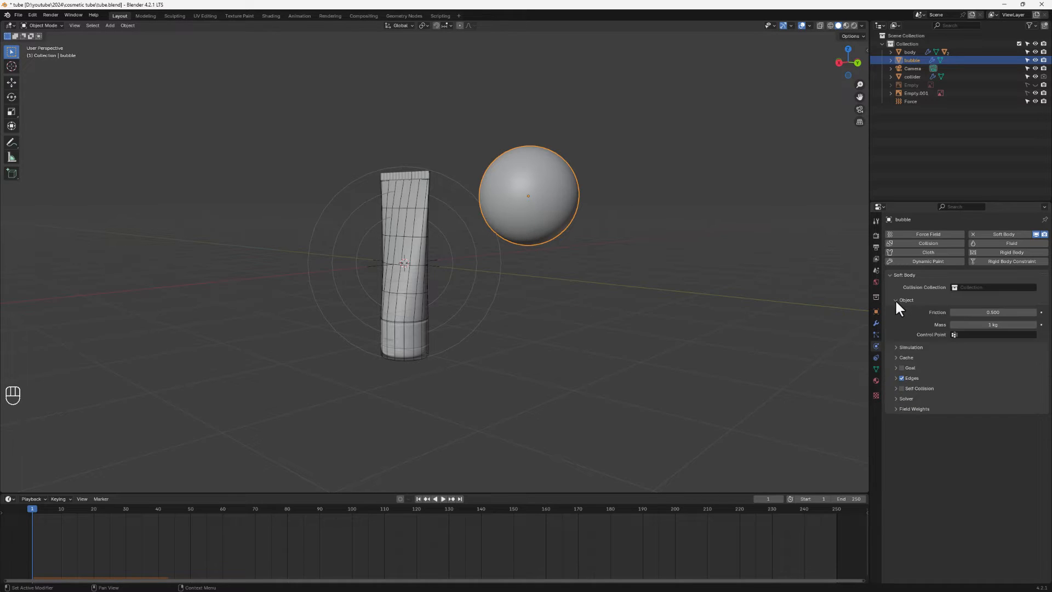
left_click(895, 298)
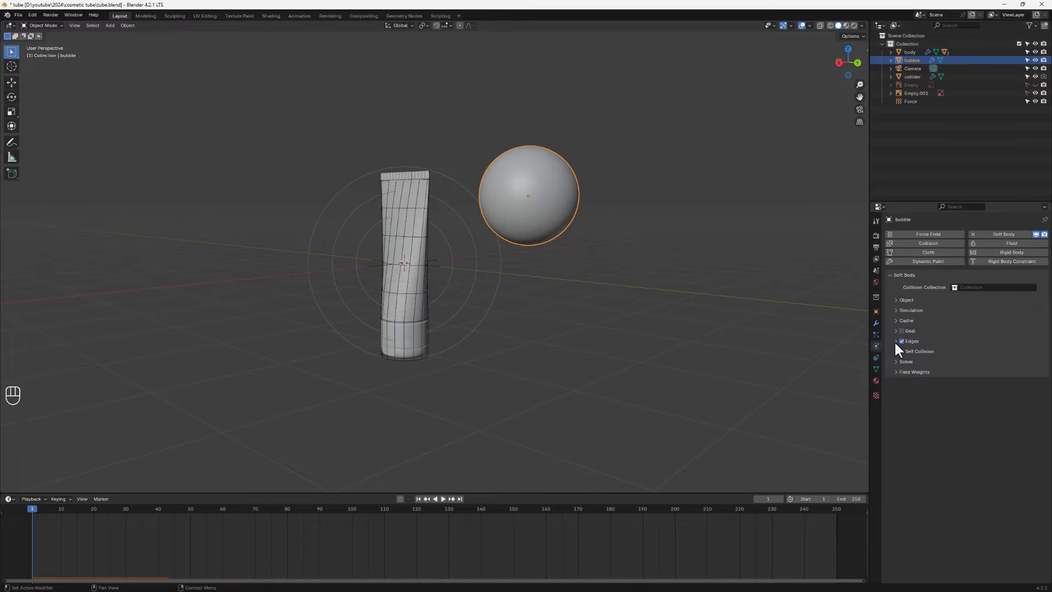
left_click(895, 341)
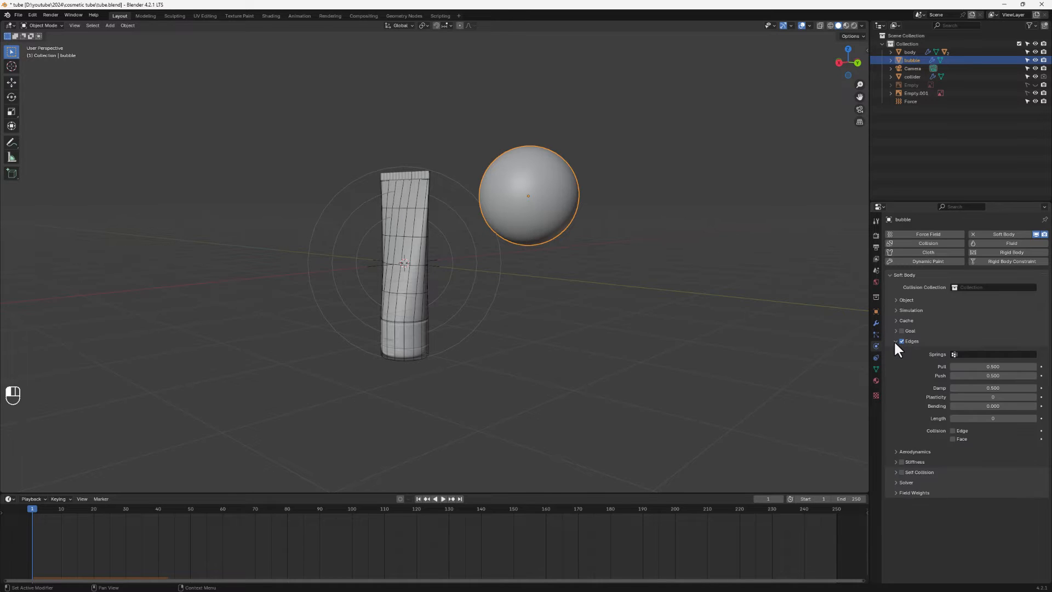
left_click(988, 406)
type("3")
left_click(995, 454)
Step: Play the simulation to check the bubble's bending, stop it and return to frame 1
left_click(443, 497)
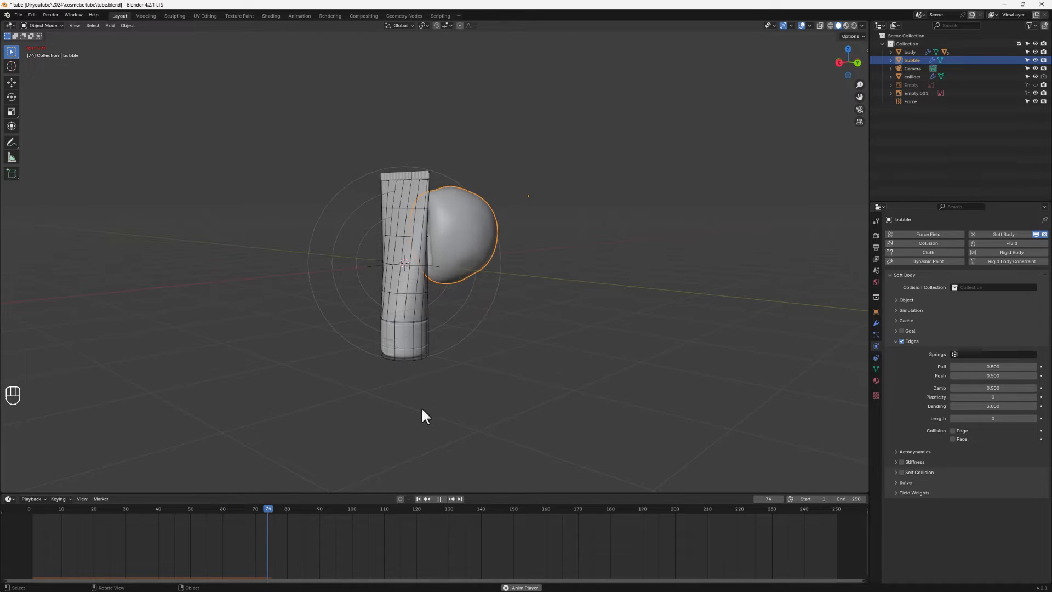
key("space")
left_click(418, 498)
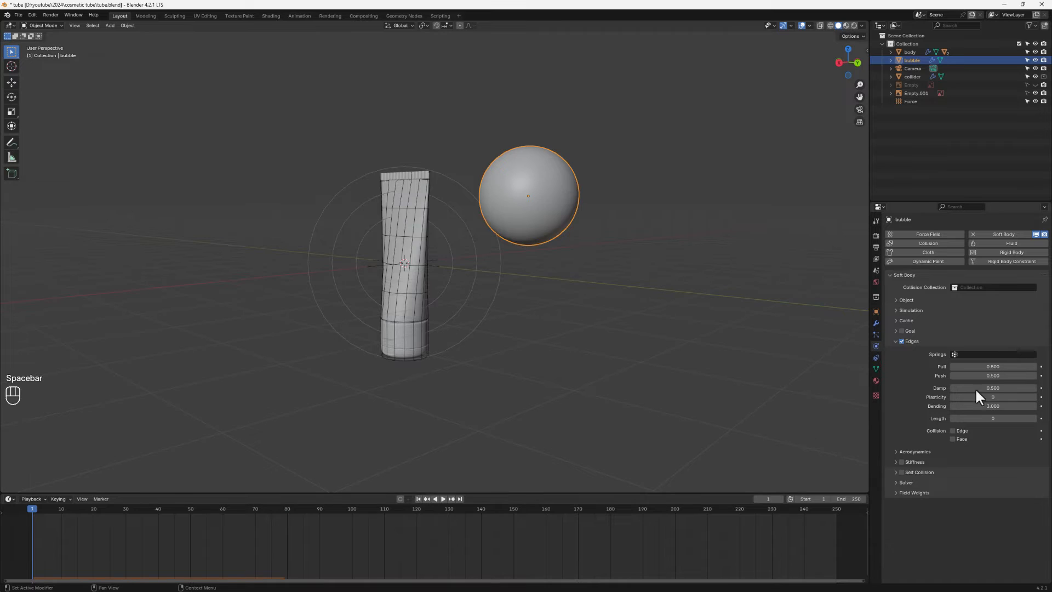
Step: Enable Stiffness for the bubble's soft body edges and test-play the simulation
left_click(901, 462)
left_click(895, 462)
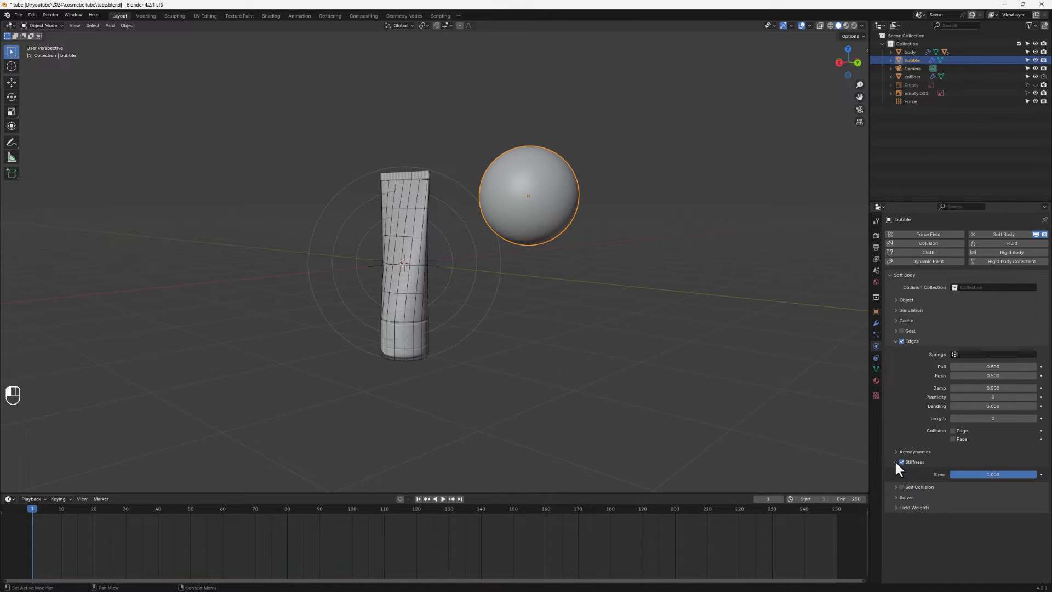
left_click(442, 499)
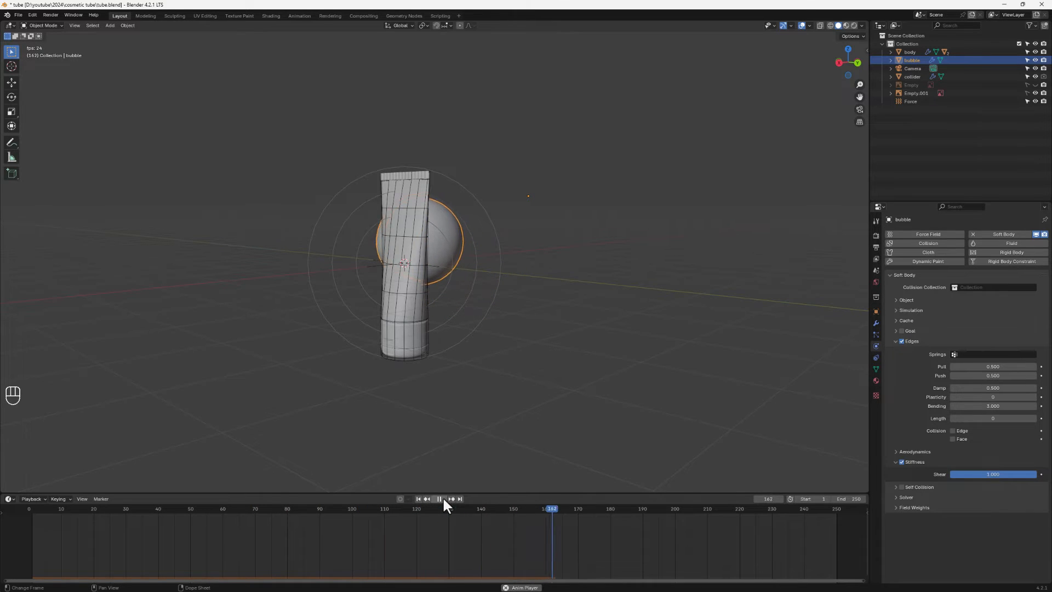
key("space")
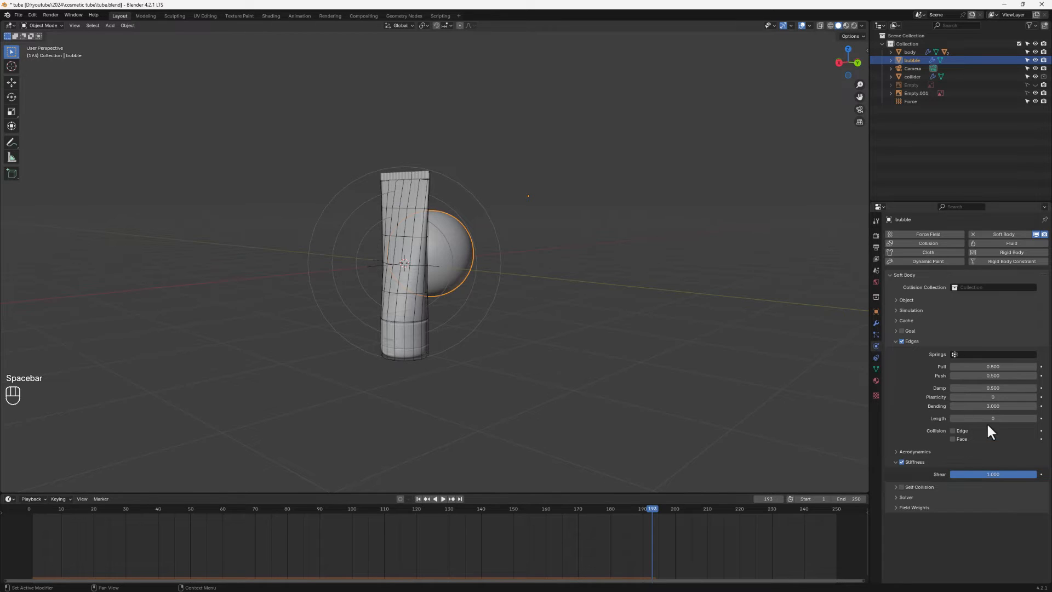
Step: Lower the bubble's Stiffness Shear to about 0.47, replay the simulation from frame 1 and rewind it
left_click_drag(1012, 473, 991, 474)
left_click(419, 498)
left_click(440, 499)
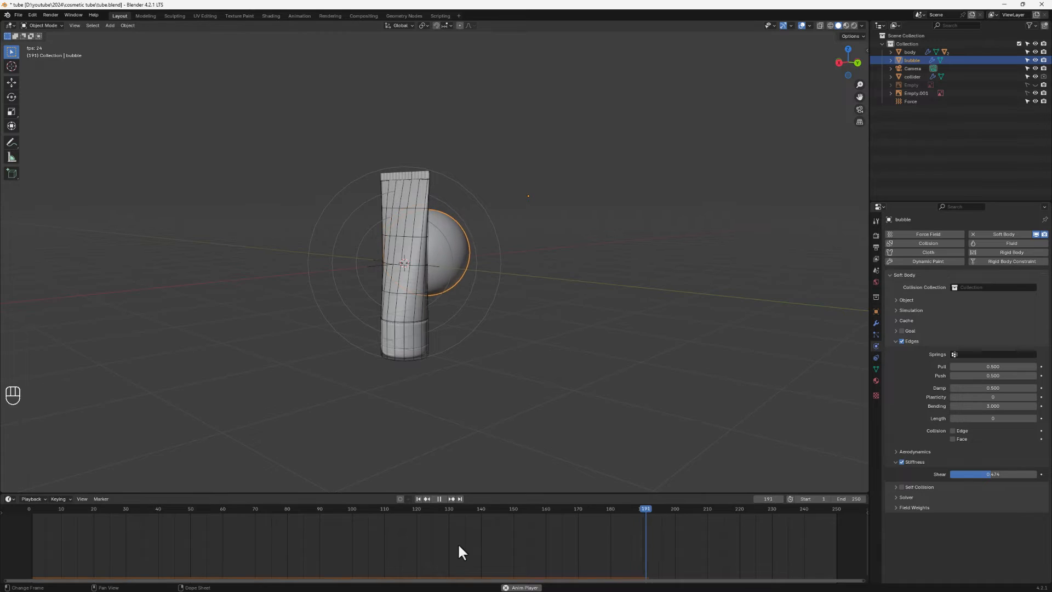
key("space")
left_click(418, 499)
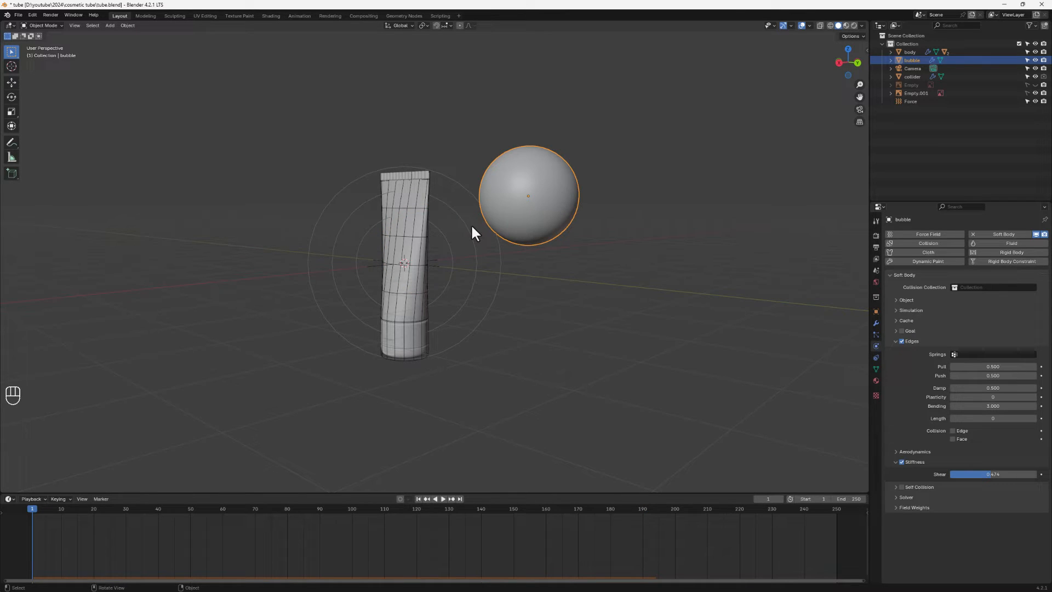
Step: Duplicate the bubble, enlarge the copy by about 1.19 and place it beside the tube's upper half, opposite the original
middle_click_drag(567, 278, 606, 289)
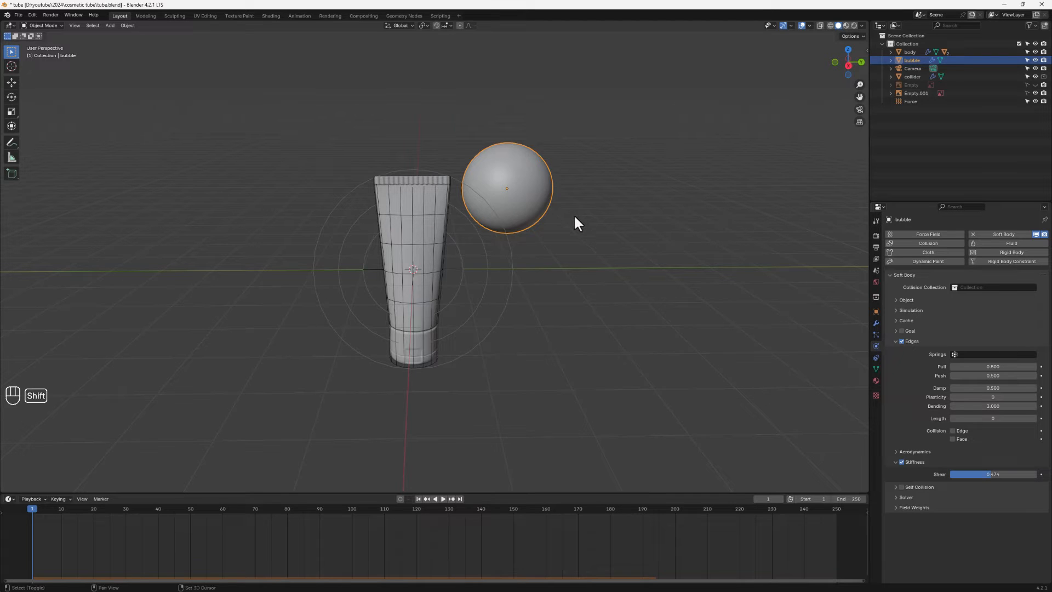
key("shift+d")
left_click(371, 159)
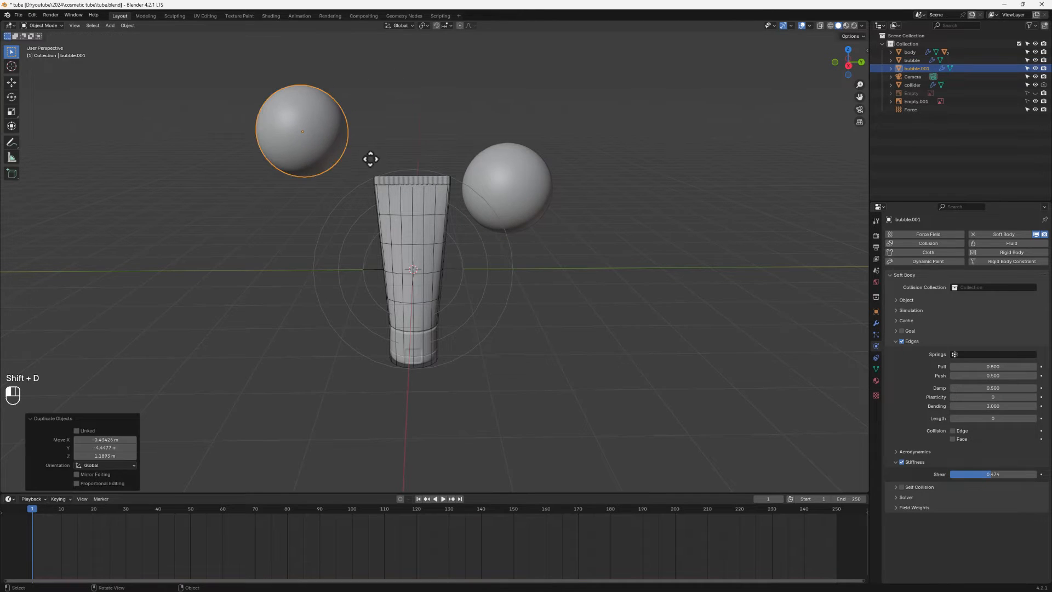
key("s")
left_click(357, 222)
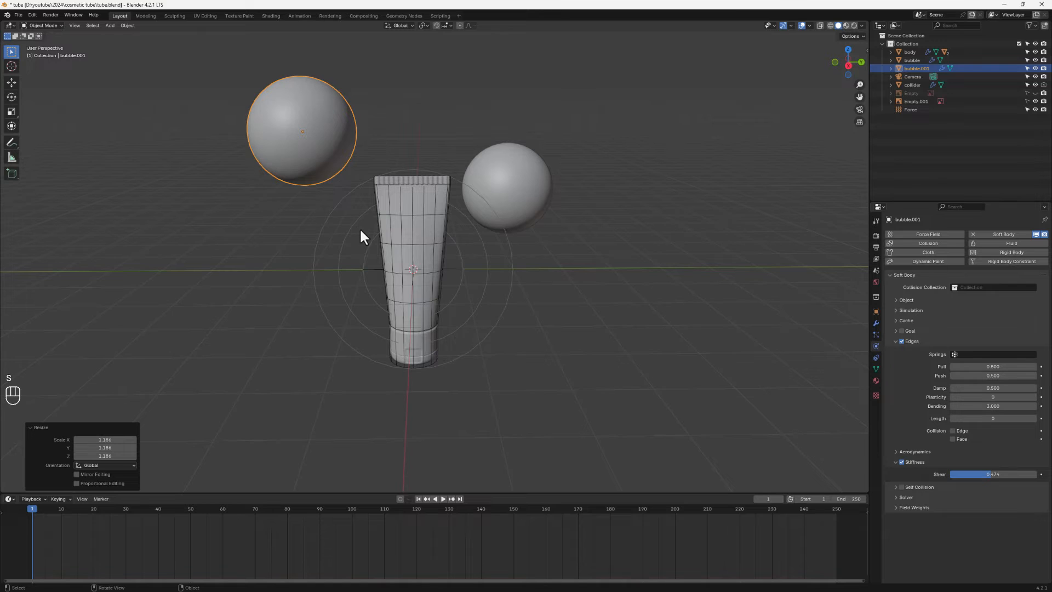
middle_click_drag(360, 228, 428, 244)
key("g")
left_click(411, 360)
Step: Duplicate the enlarged bubble to a spot about 2.8 m below it and scale the copy by about 0.55
middle_click_drag(411, 360, 339, 340)
key("shift+d")
left_click(343, 470)
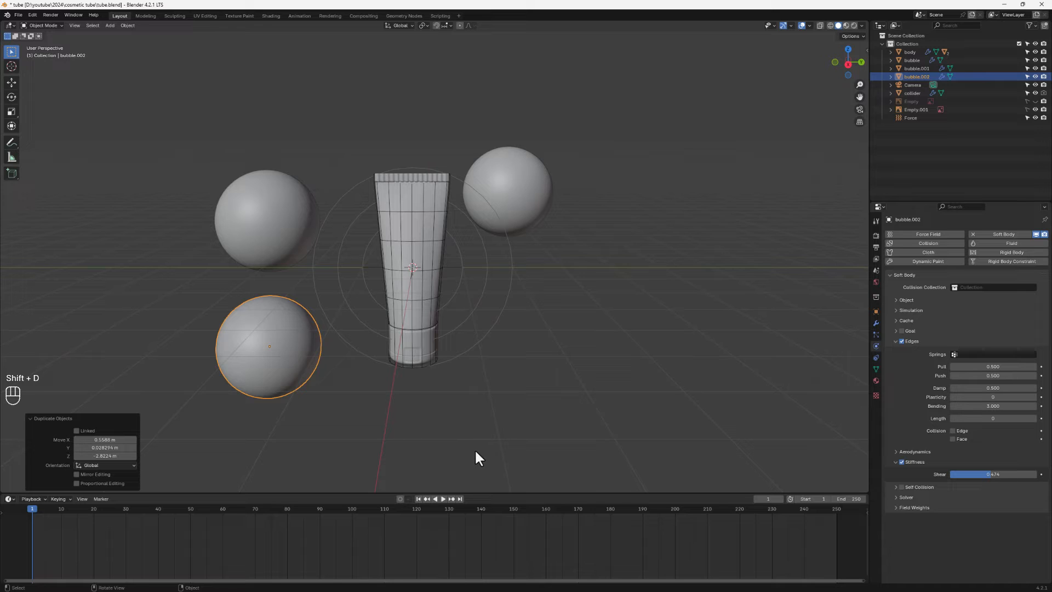
key("s")
left_click(354, 392)
middle_click_drag(354, 392, 372, 383)
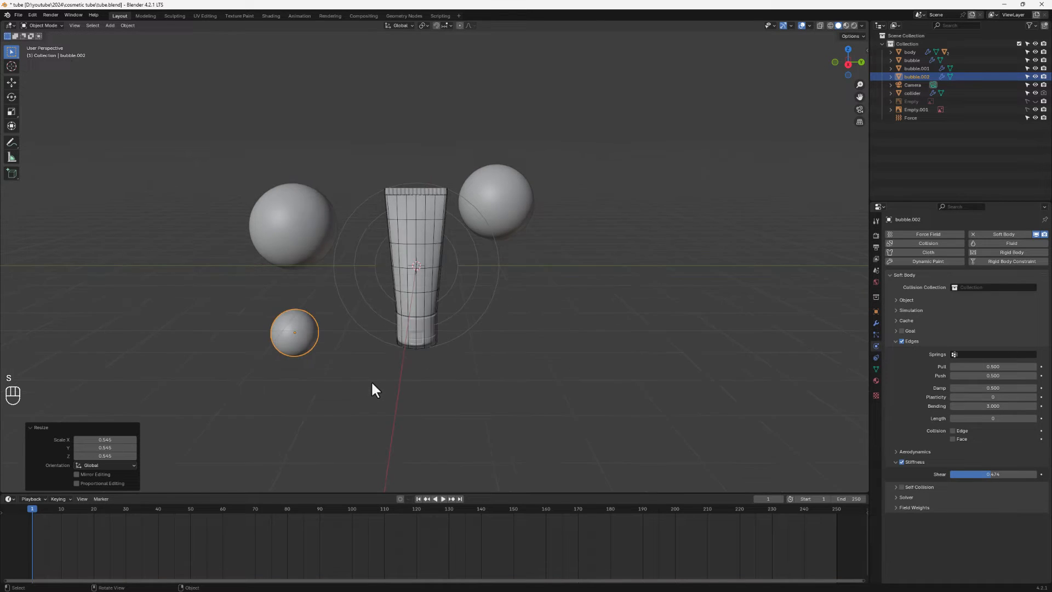
Step: Duplicate the small bubble to the tube's other side, below the original bubble, and scale the copy by about 1.32
scroll(371, 390, "down", 3)
key("shift+d")
left_click(540, 360)
key("s")
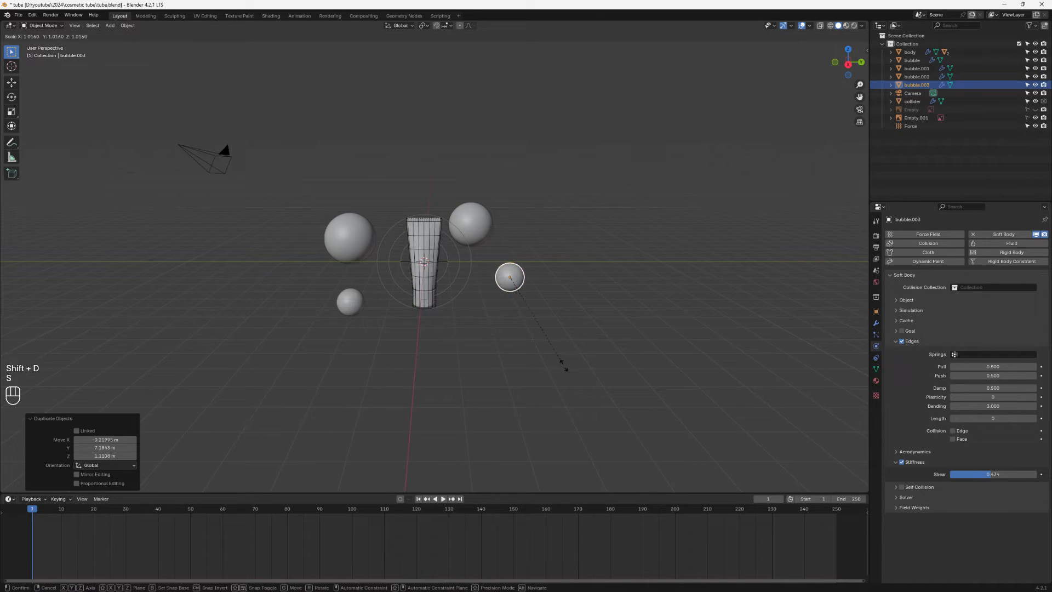
left_click(584, 392)
Step: Duplicate the last bubble and place the copy below the tube's cap, on the original bubble's side
key("d")
key("shift+d")
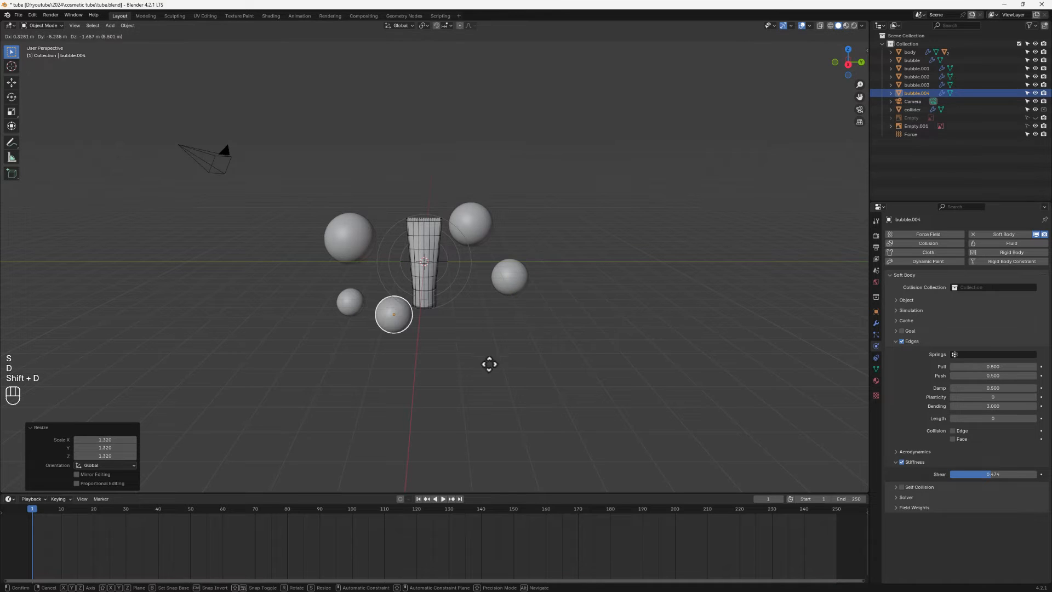
left_click(465, 397)
key("d")
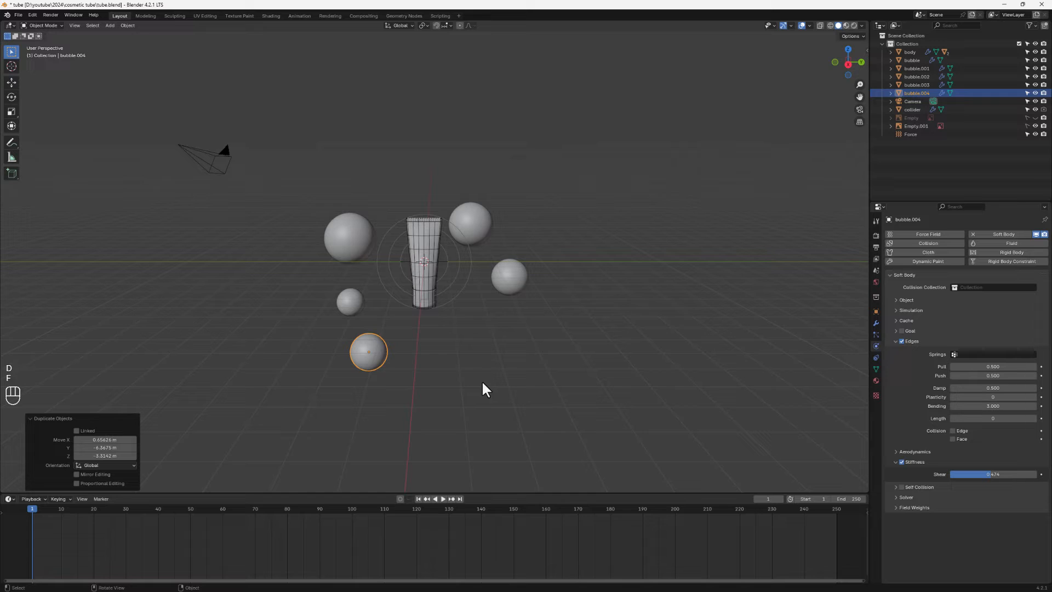
key("g")
left_click(547, 371)
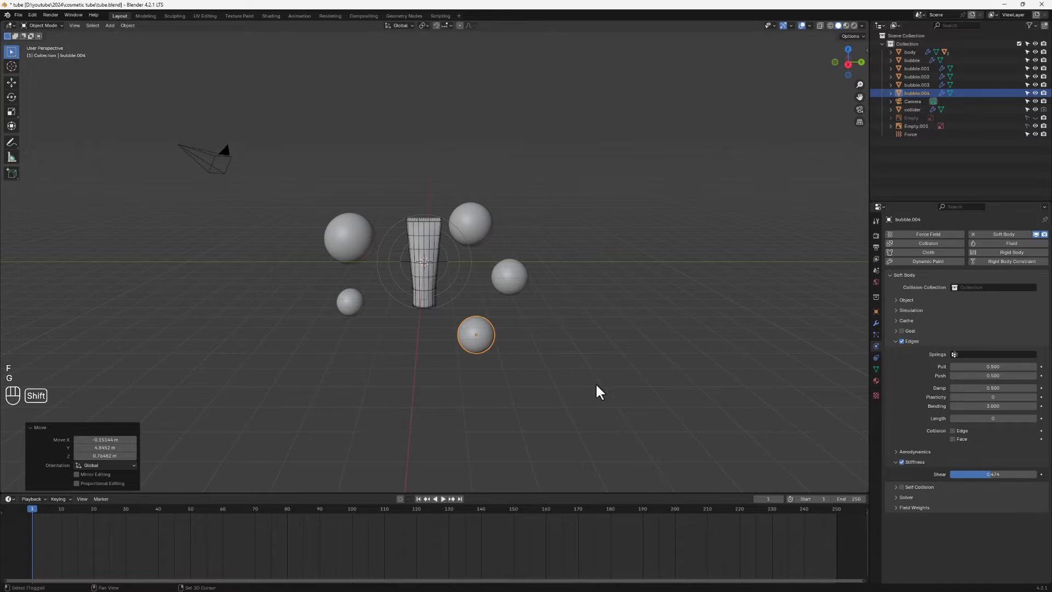
Step: Duplicate the latest bubble to just below the smallest one and enlarge the copy by about 1.34
key("shift+d")
left_click(482, 394)
key("s")
left_click(544, 406)
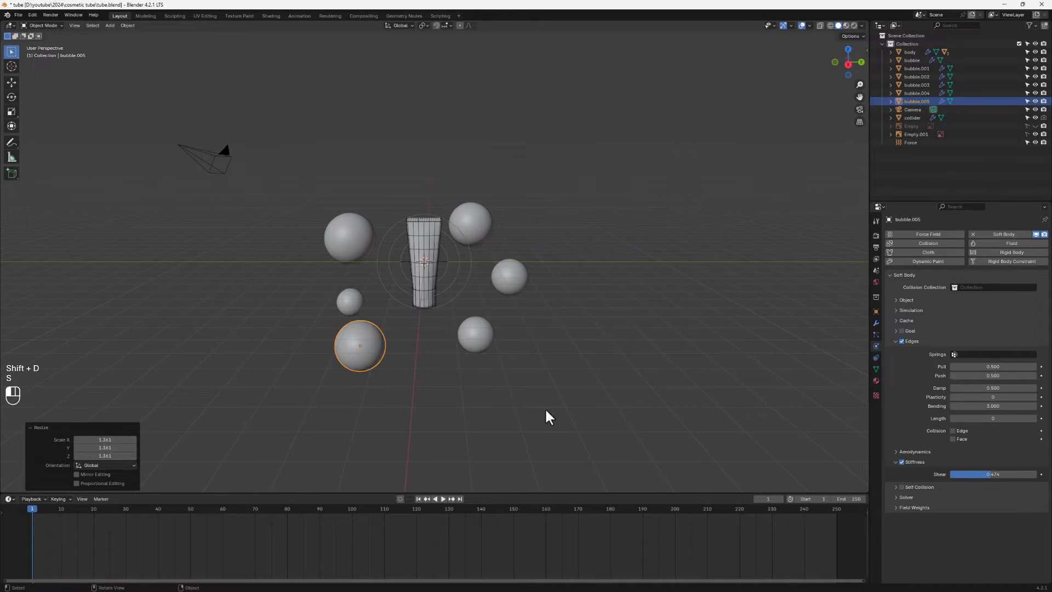
Step: Duplicate the large lower bubble to a spot in front of the tube and scale the copy by about 0.45
middle_click_drag(544, 407, 498, 356)
key("f")
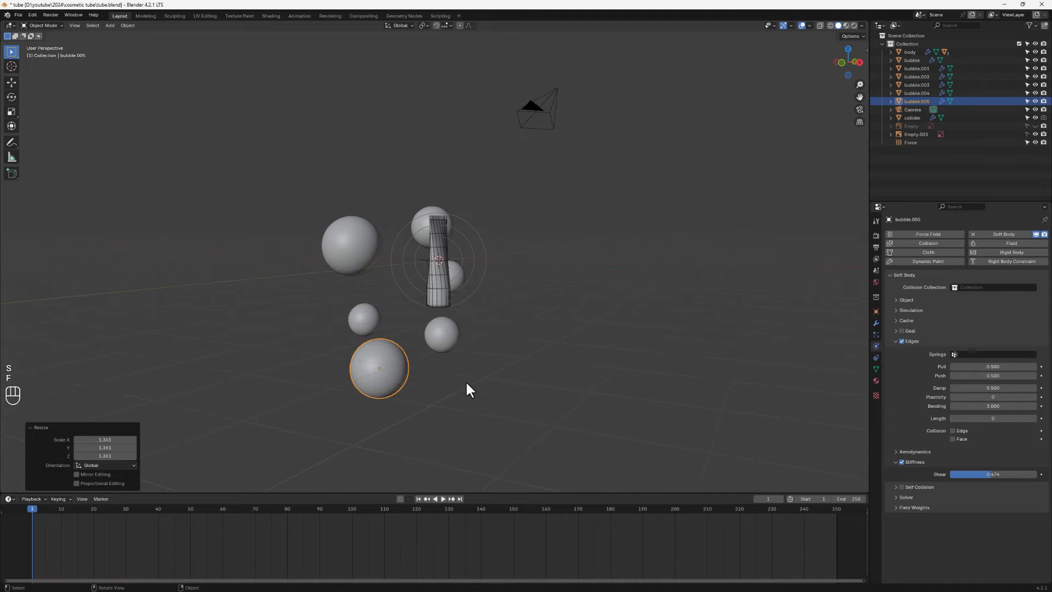
key("shift+d")
left_click(629, 269)
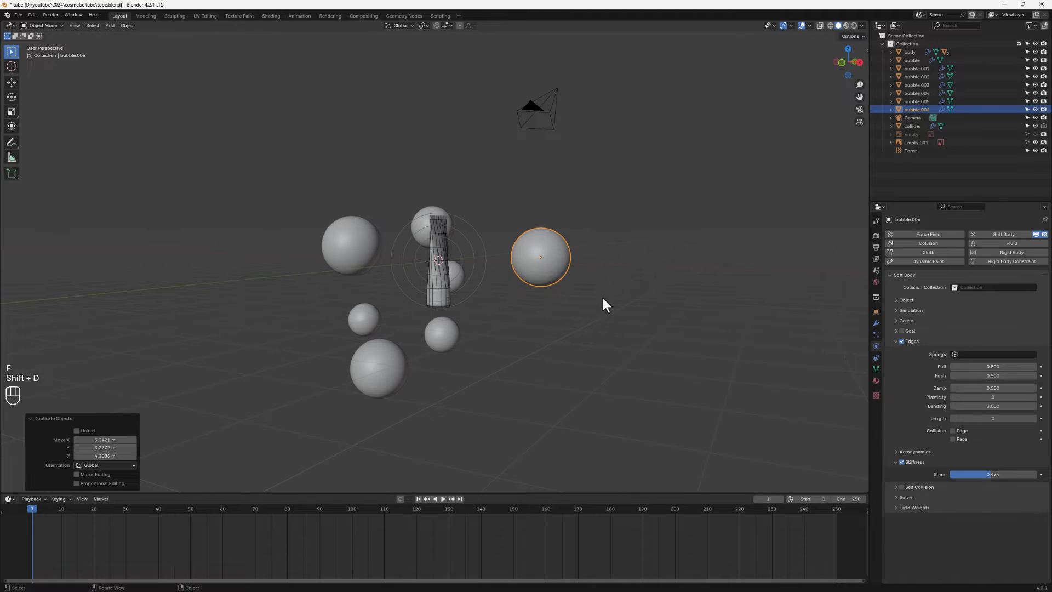
middle_click_drag(602, 299, 613, 345)
key("s")
left_click(563, 327)
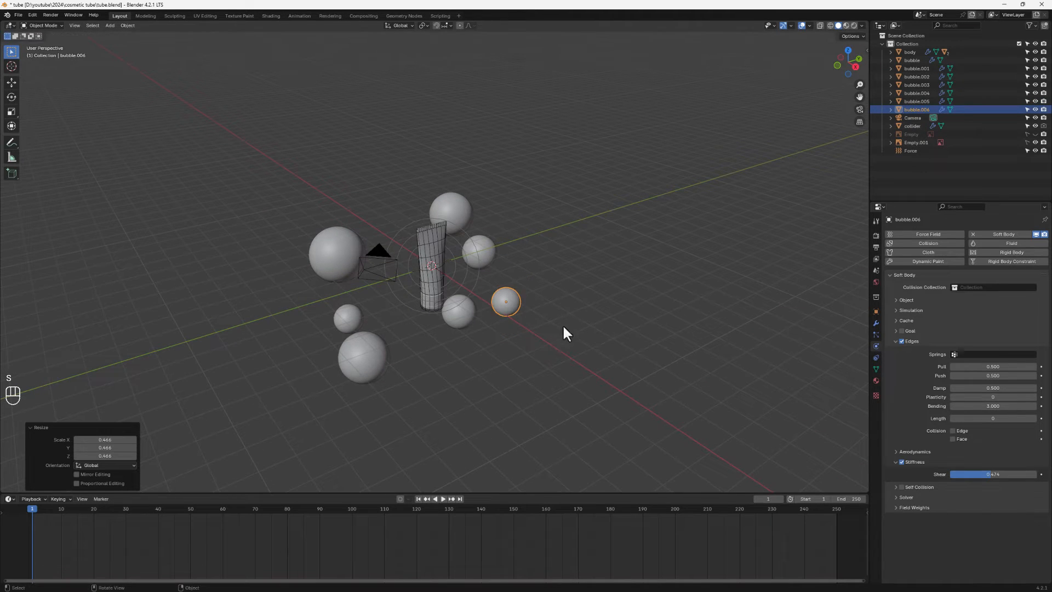
Step: Duplicate the small front bubble to a spot above the tube, beside the large upper bubble on the camera's side
middle_click_drag(509, 335, 474, 321)
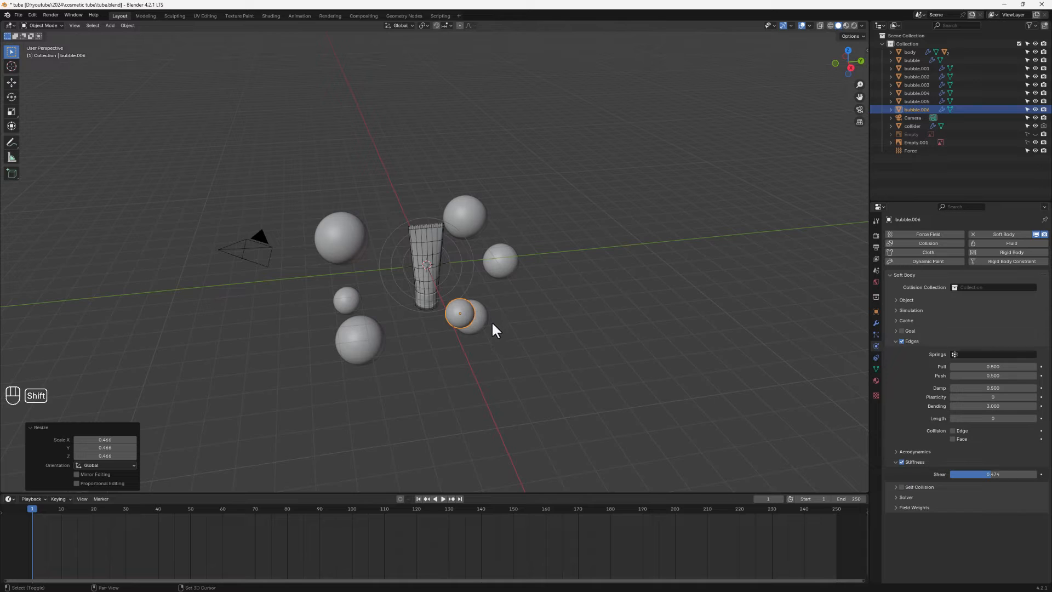
key("shift+d")
left_click(417, 208)
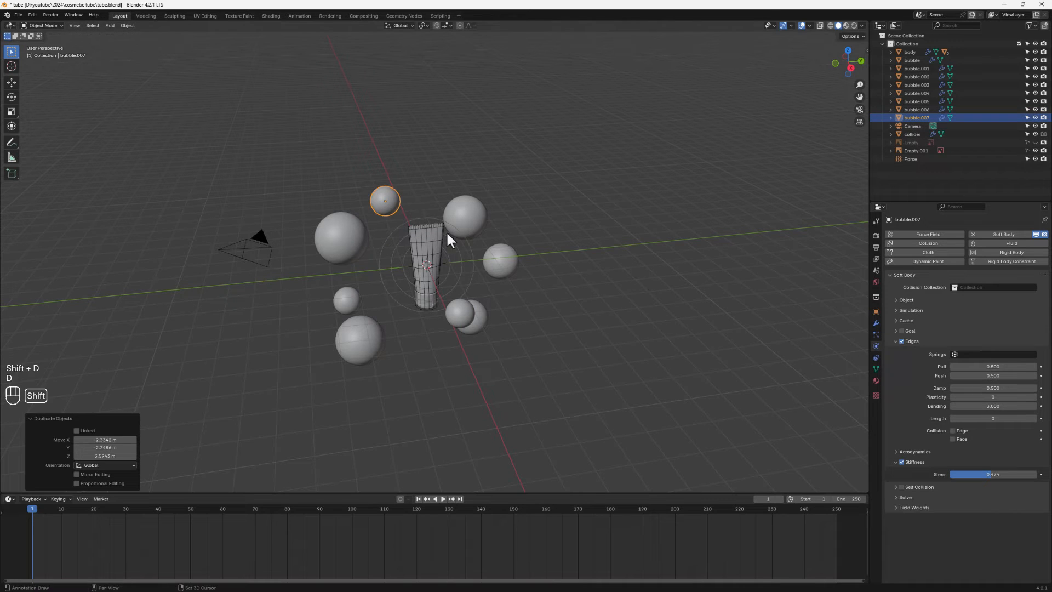
Step: Duplicate the small upper bubble about 1.4 m along Y to above the tube and scale the copy by 0.77
key("shift+d")
left_click(482, 225)
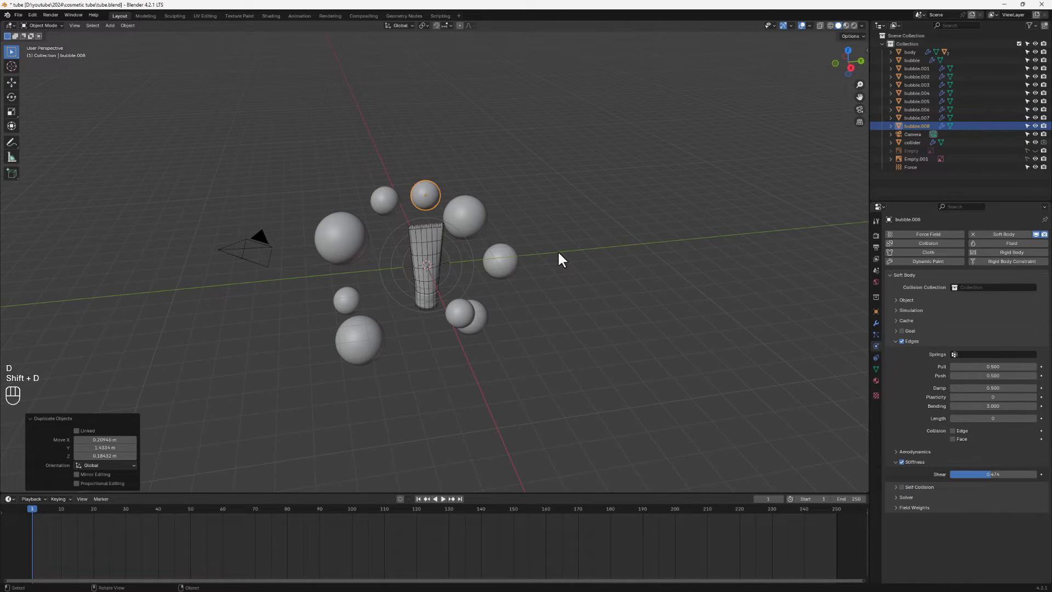
key("s")
left_click(529, 241)
Step: Play the soft-body simulation to about frame 42, inspect how the bubbles meet around the tube, and return to frame 1
middle_click_drag(516, 316, 459, 331)
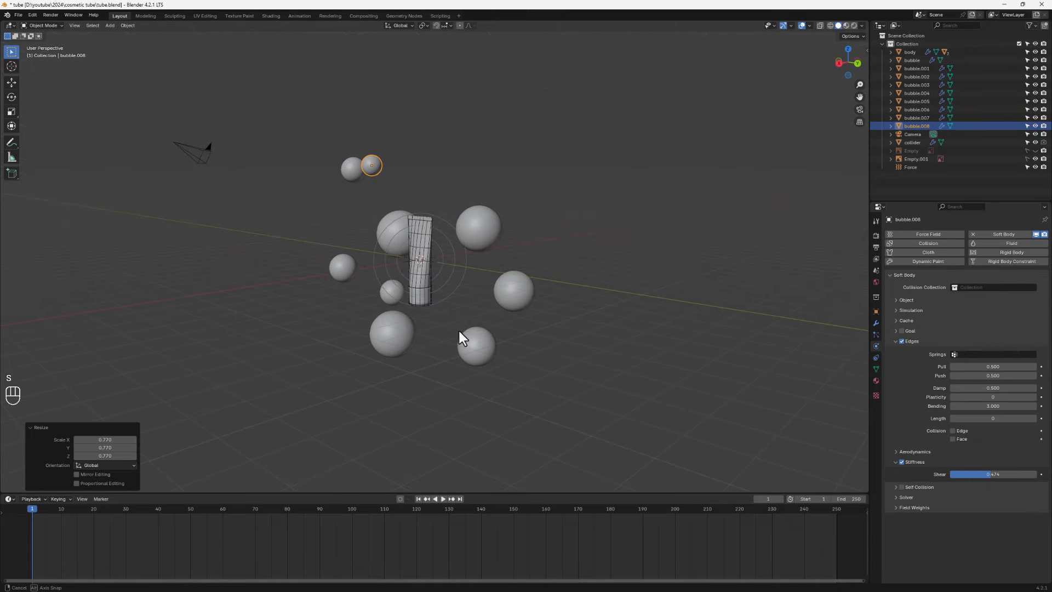
left_click(442, 497)
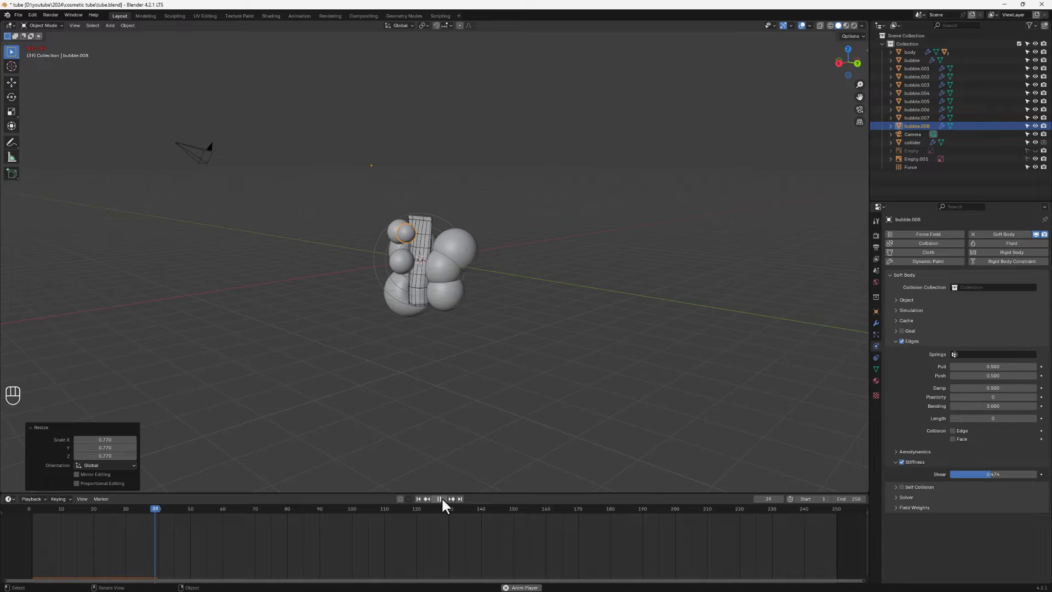
left_click(439, 498)
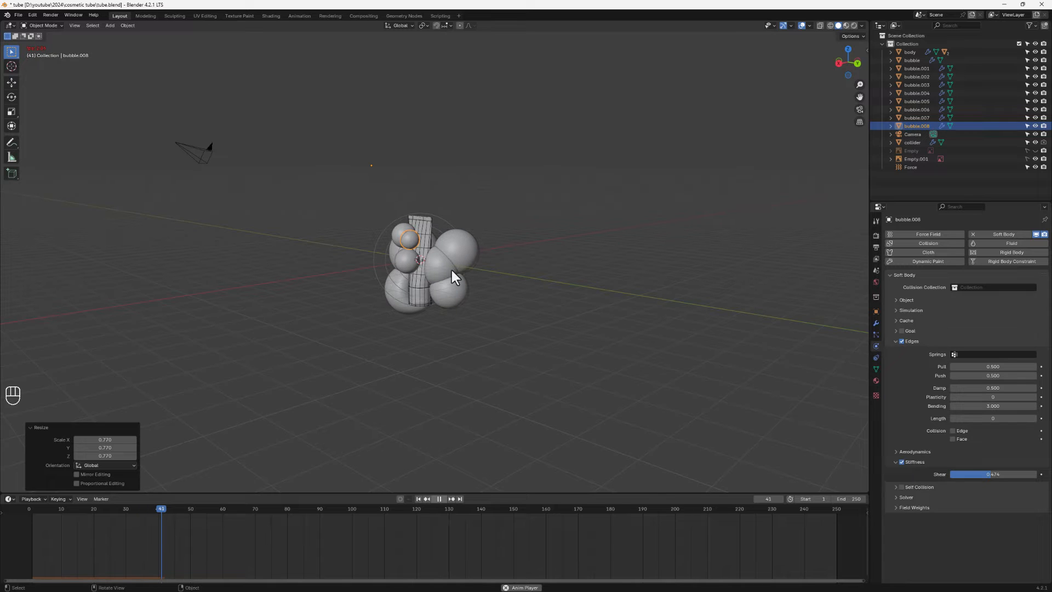
scroll(428, 288, "up", 5)
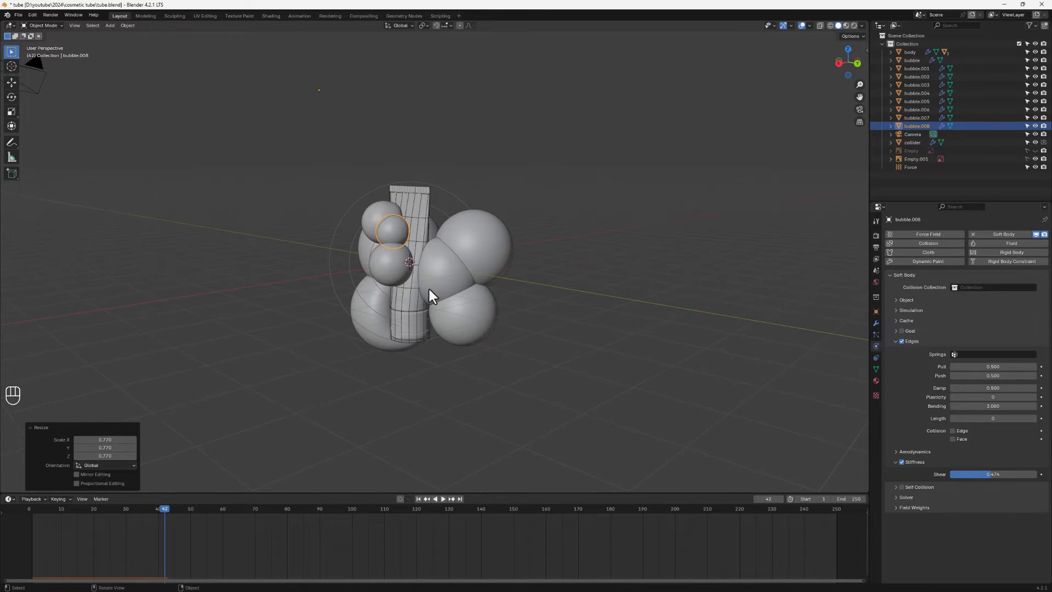
mouse_move(347, 235)
middle_mouse_down()
mouse_move(450, 262)
mouse_move(354, 249)
middle_mouse_up()
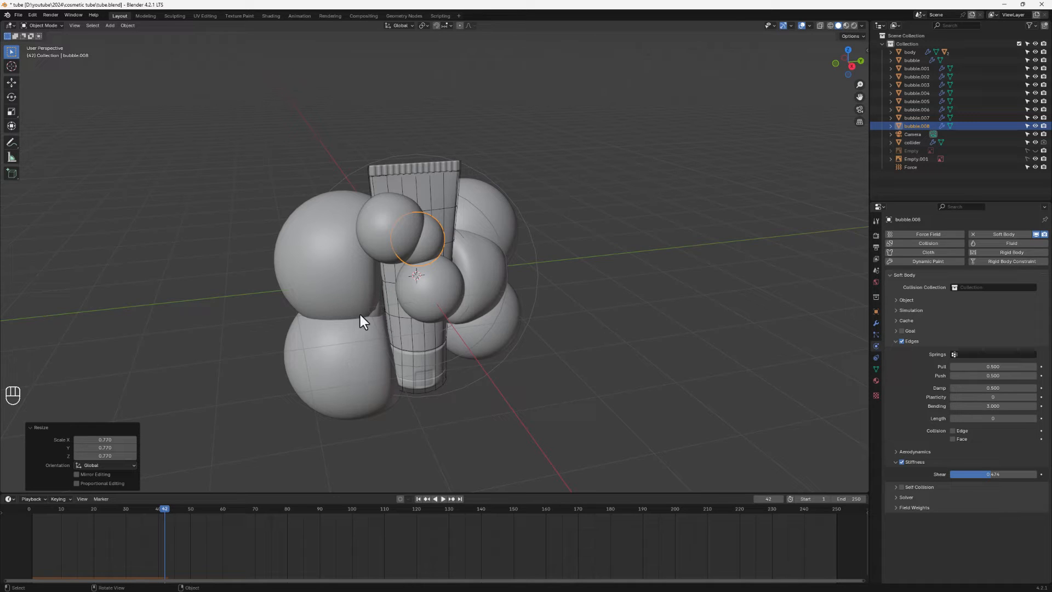
left_click(417, 497)
Step: Select all nine bubbles and add Collision physics to all of them at once
scroll(477, 282, "down", 3)
middle_click_drag(469, 338, 466, 347)
left_click(912, 62, "shift")
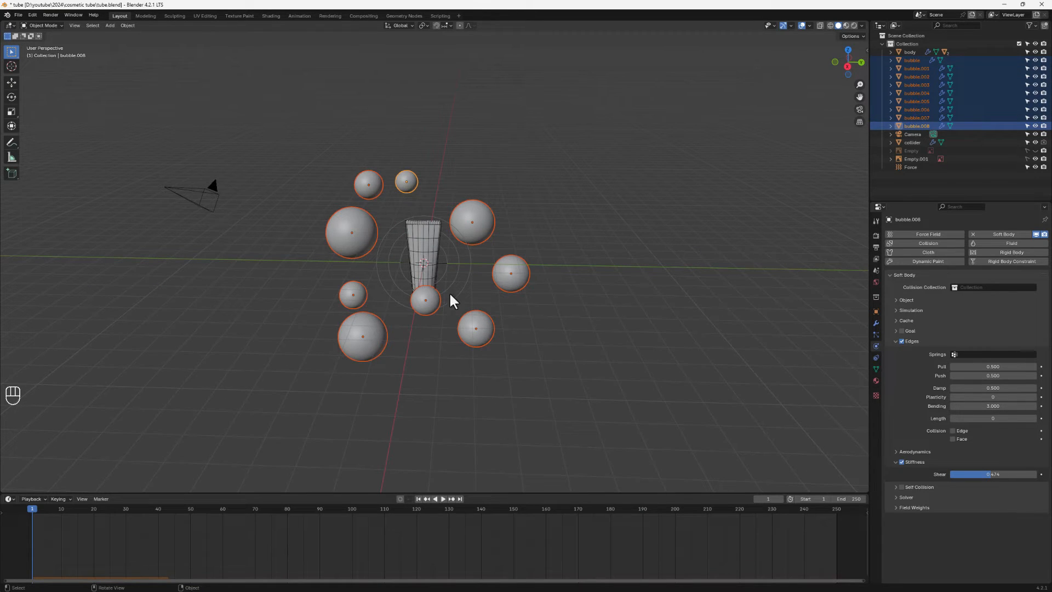
left_click(917, 241, "alt")
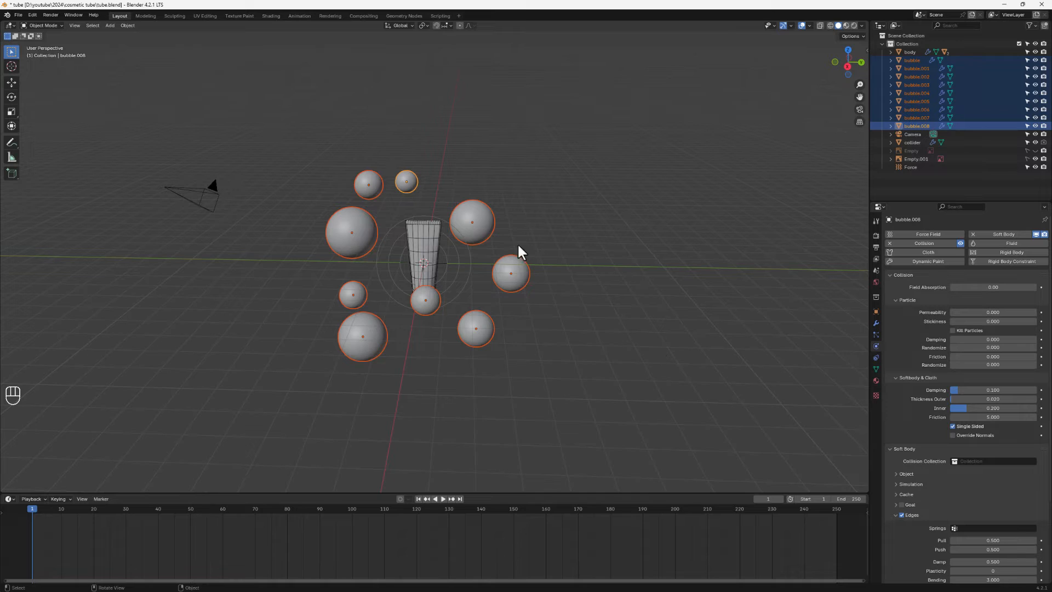
Step: Check the Collision physics settings on the bubbles around the tube one at a time, finishing on the original bubble
left_click(512, 206)
left_click(469, 222)
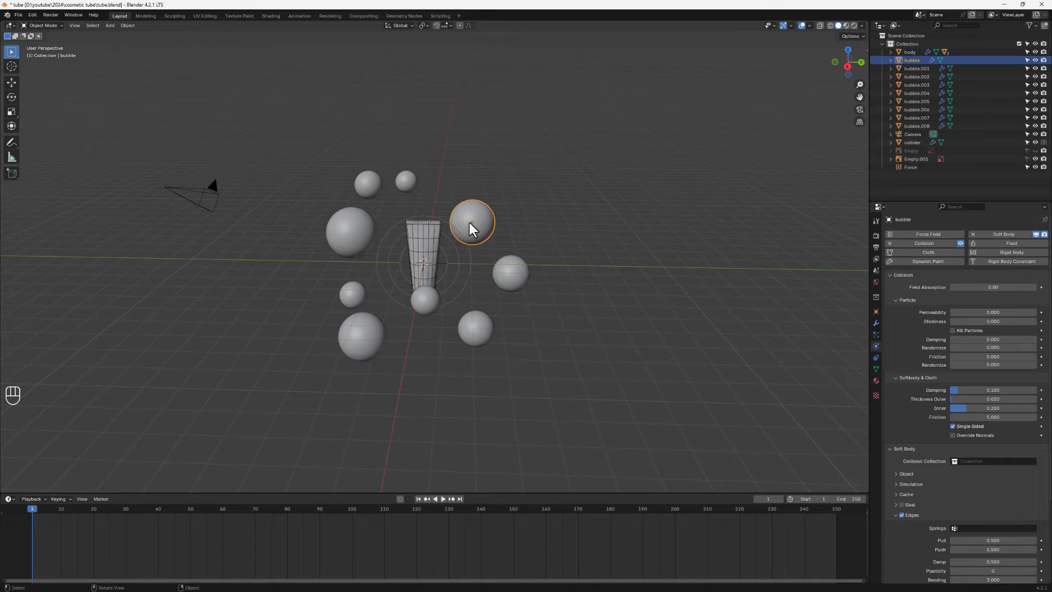
left_click(515, 273)
left_click(481, 337)
left_click(424, 300)
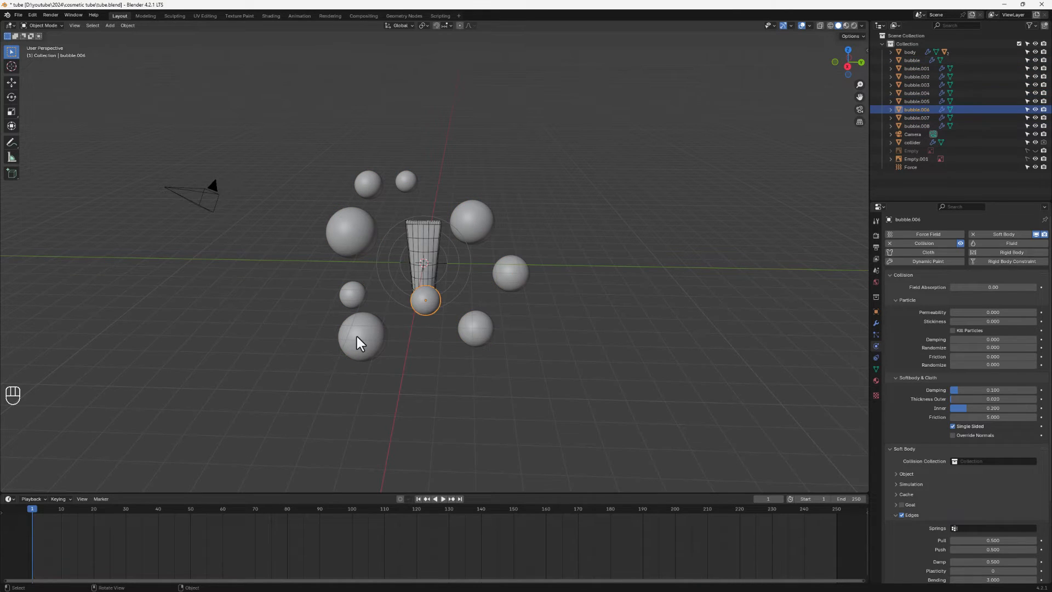
left_click(356, 337)
left_click(353, 294)
left_click(351, 231)
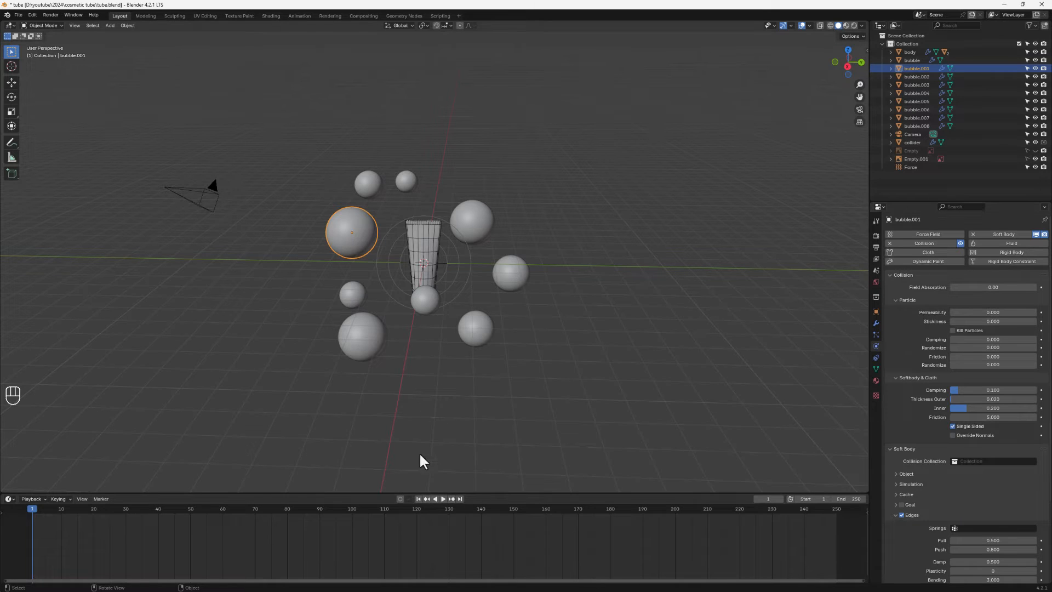
left_click(468, 222)
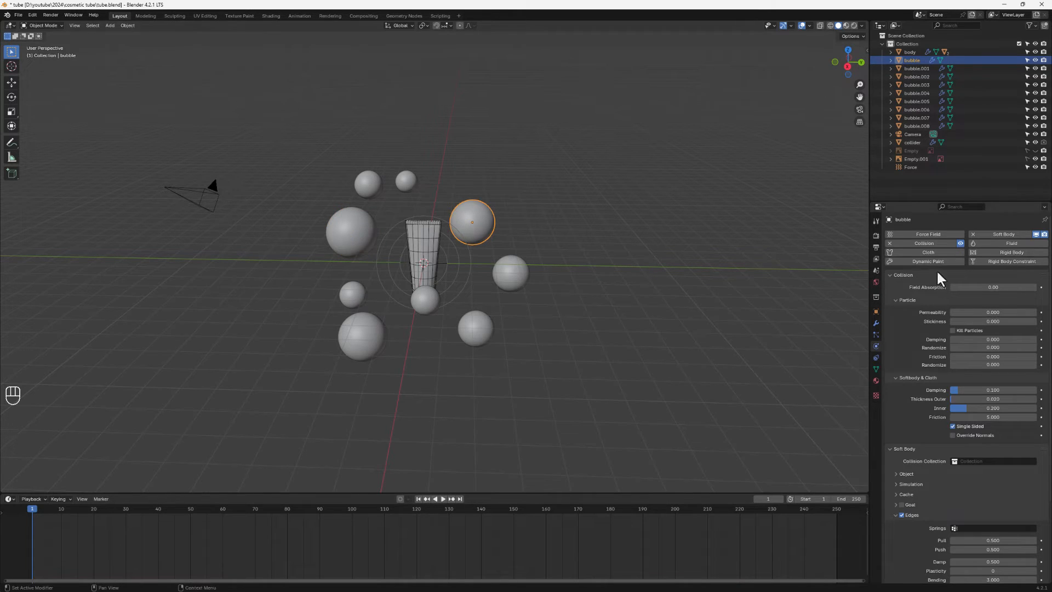
left_click(519, 275)
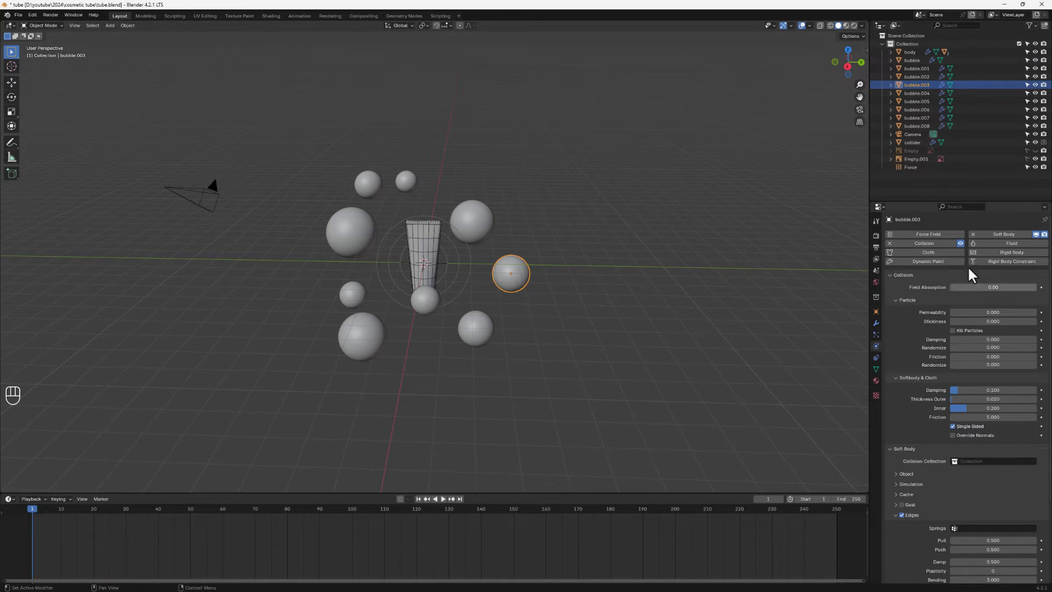
left_click(910, 61)
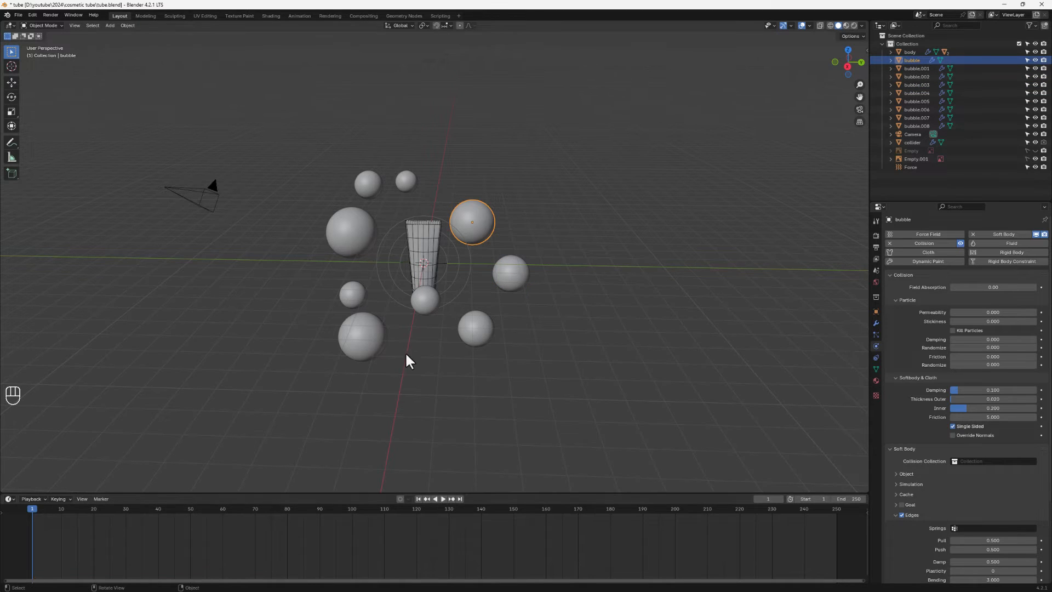
Step: Save the file and play the bubble collision simulation to about frame 84
scroll(406, 355, "up", 2)
key("ctrl+s")
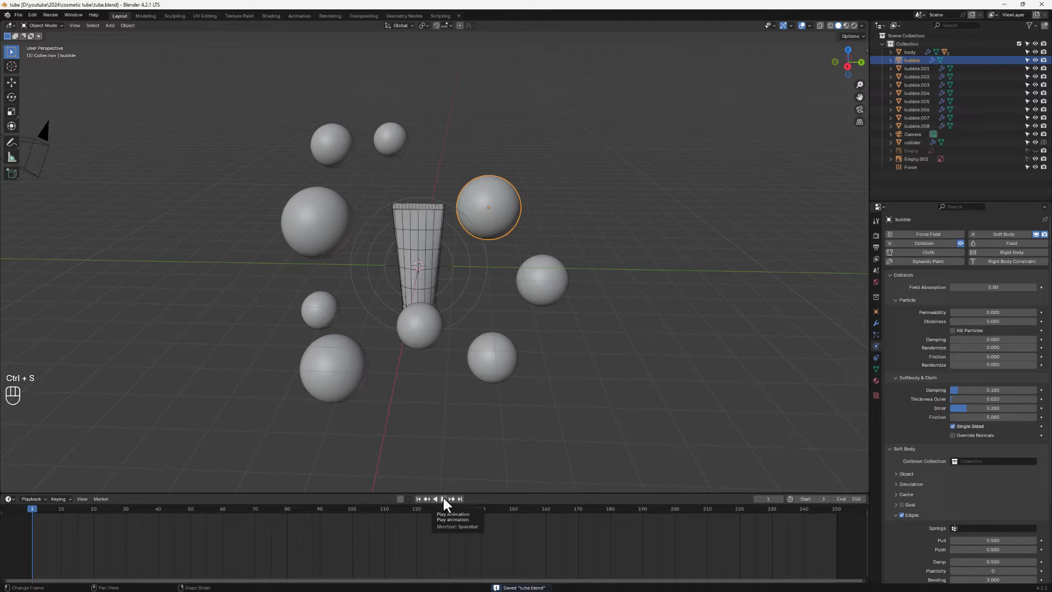
left_click(443, 498)
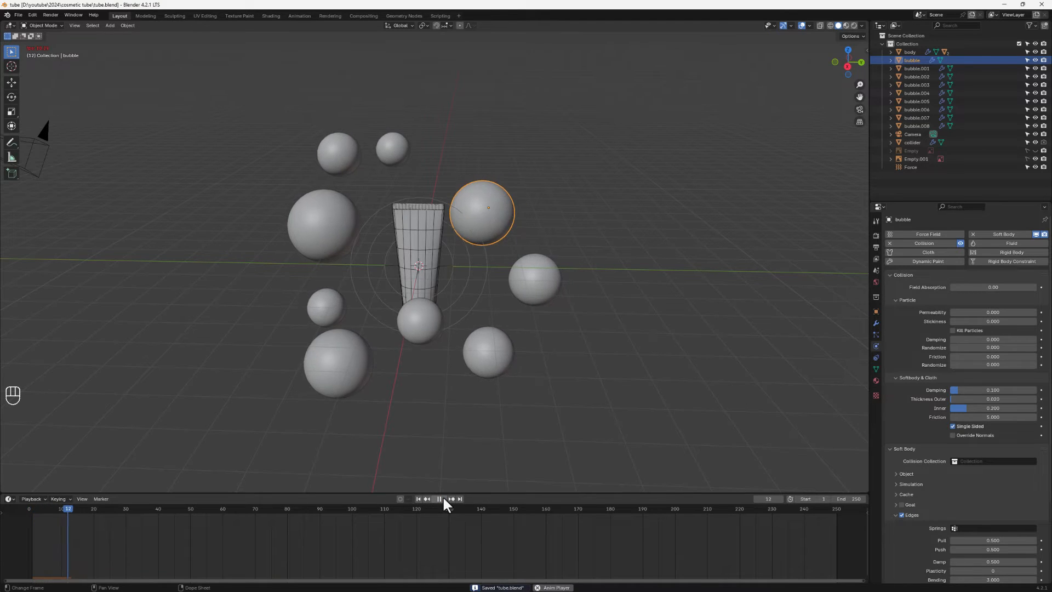
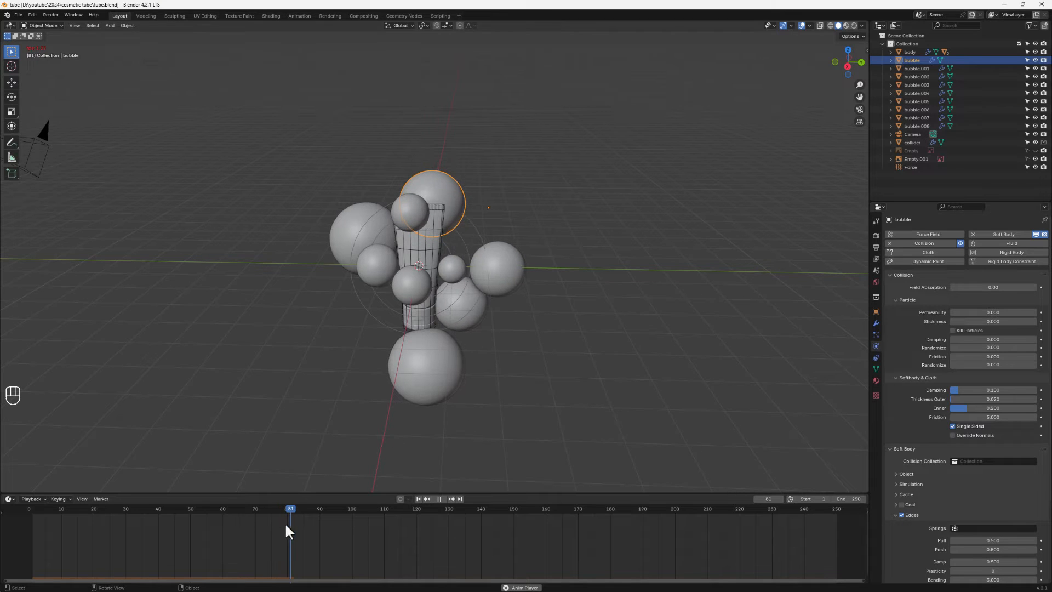
key("space")
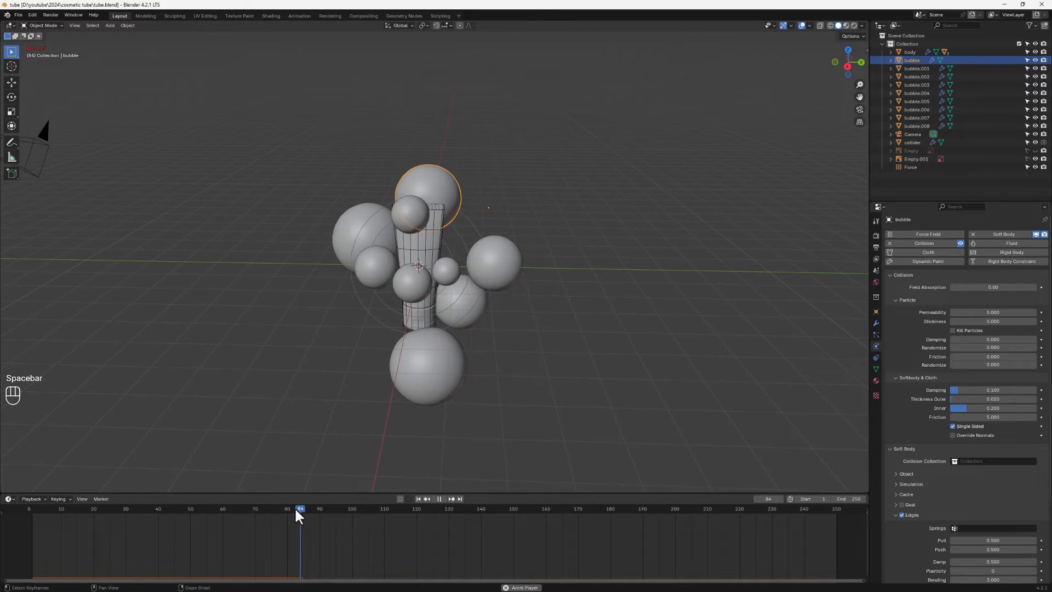
Step: Replay the bubble simulation from the start, return to frame 1, and examine the bubbles' arrangement around the tube
left_click_drag(296, 513, 15, 523)
key("space")
key("space")
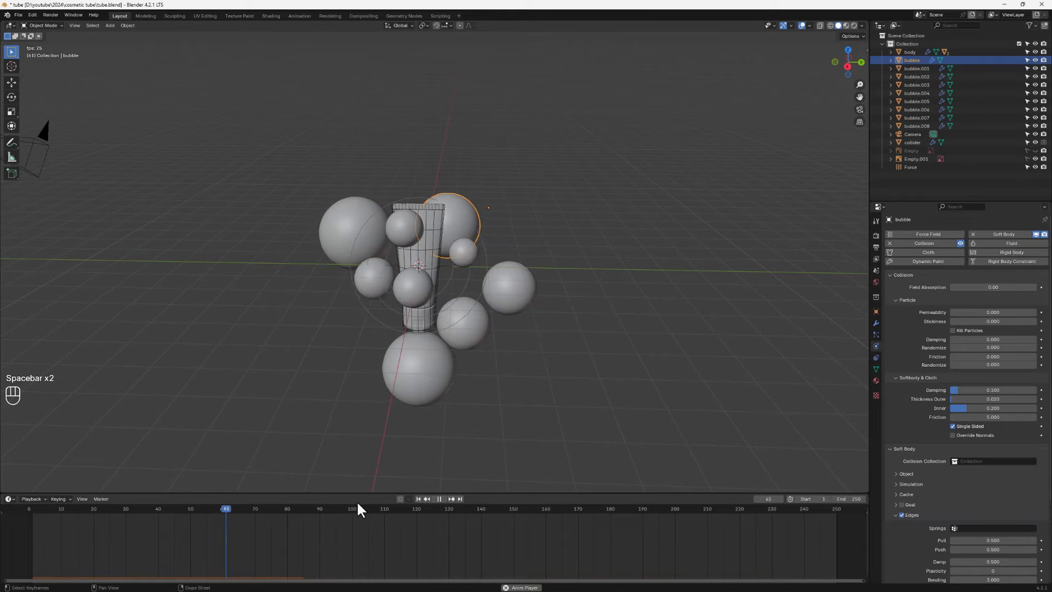
key("space")
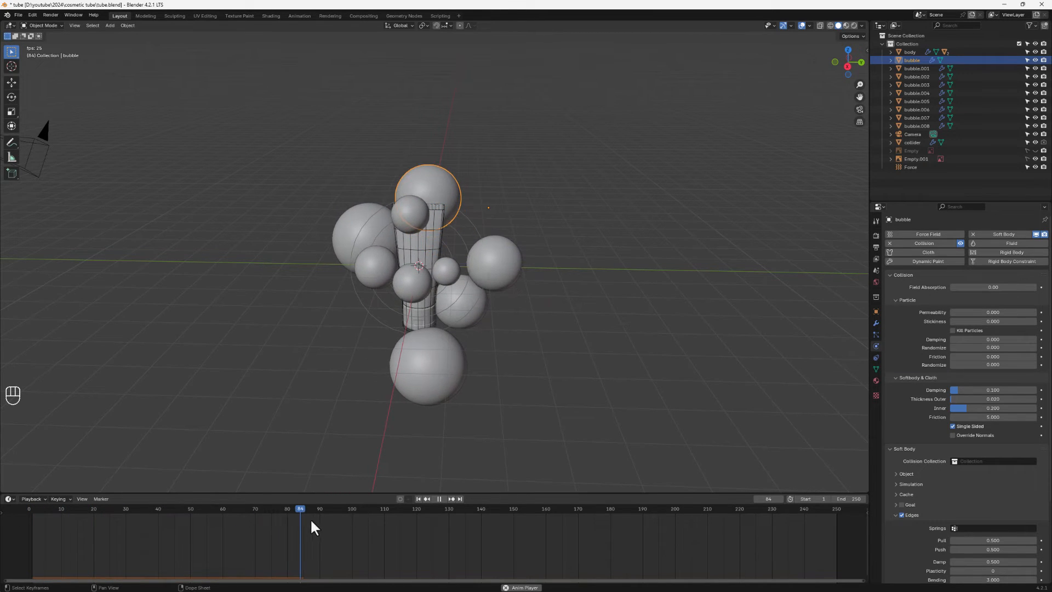
left_click_drag(304, 507, 38, 540)
key("space")
key("space")
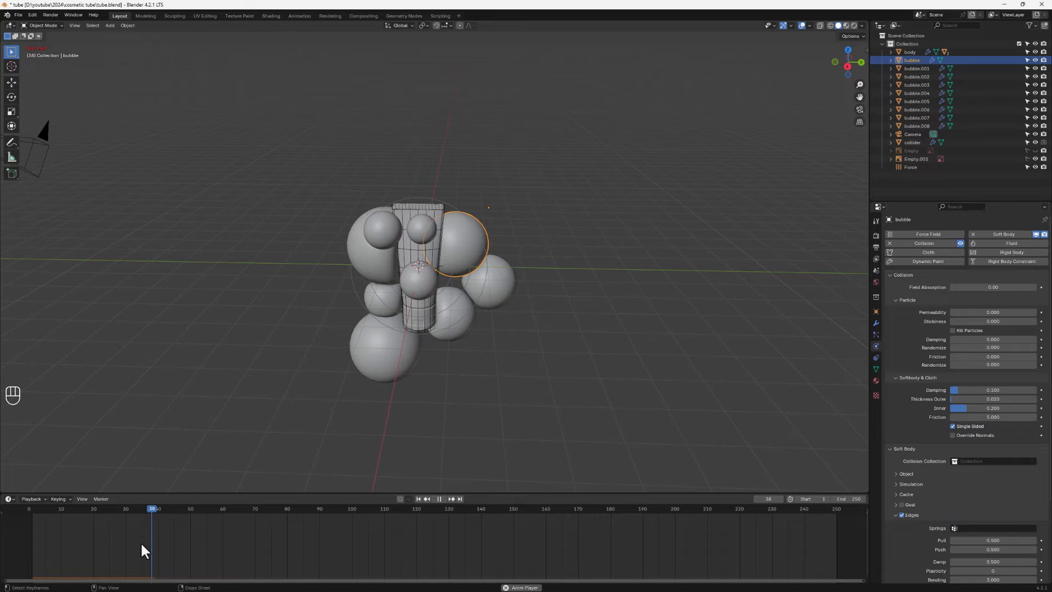
left_click(418, 498)
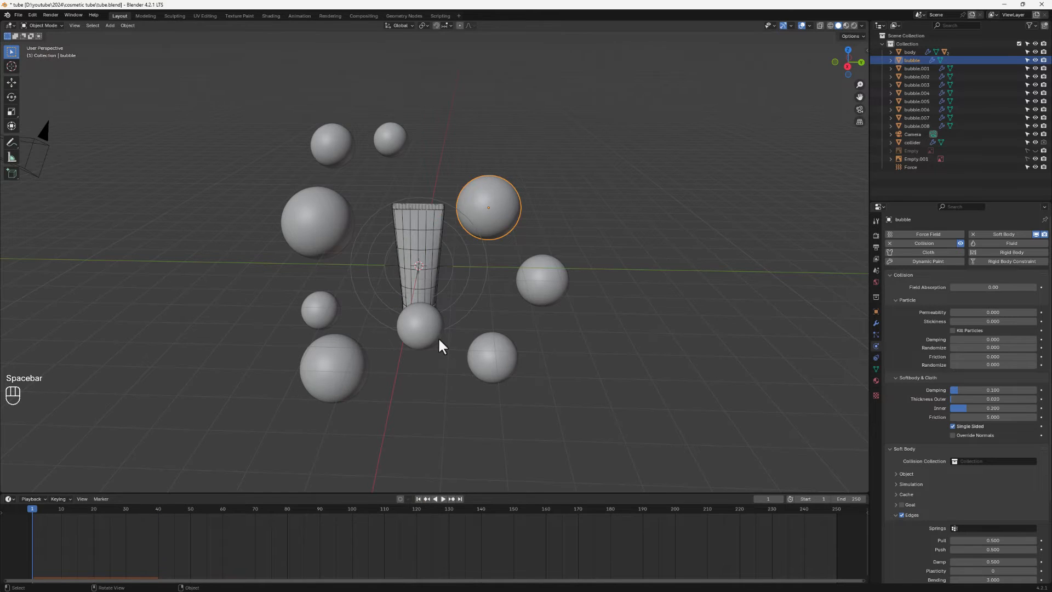
key("space")
middle_click_drag(439, 336, 457, 317)
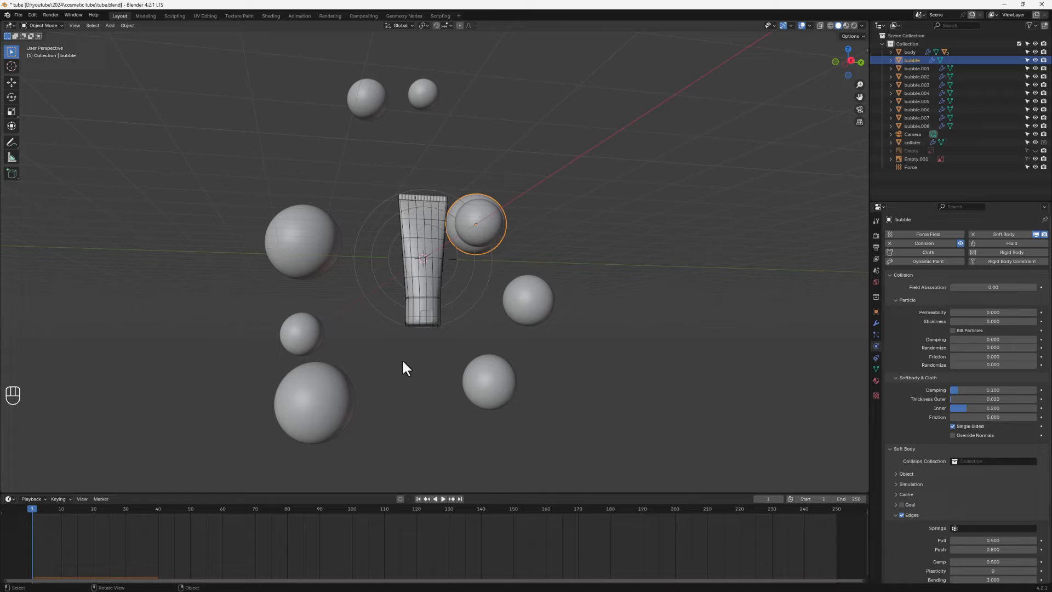
middle_click_drag(479, 364, 468, 375)
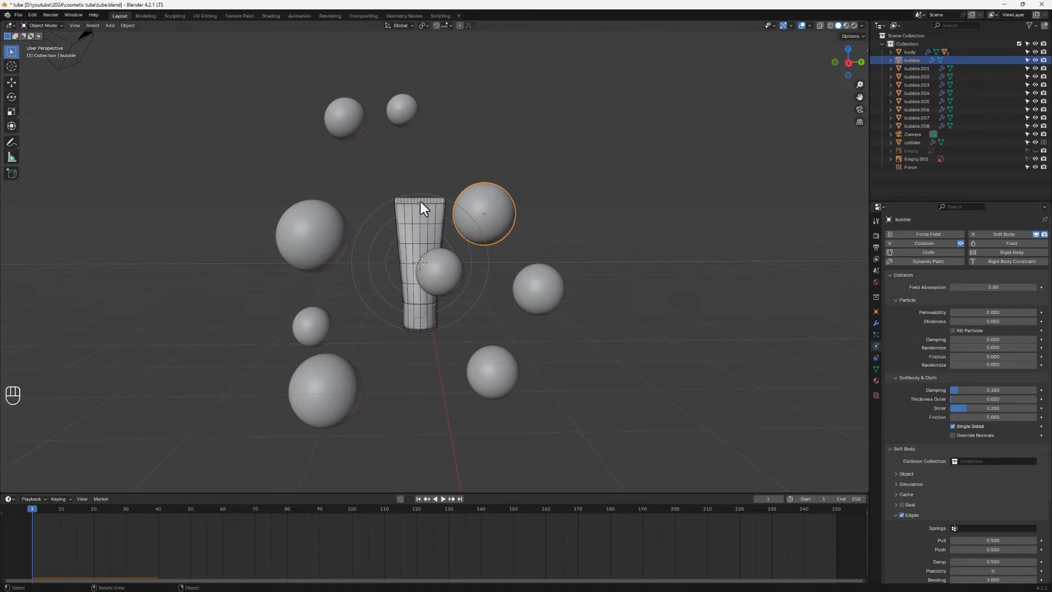
Step: Show the viewport in rendered shading and turn the timeline area into a taller Shader Editor
left_click(853, 25)
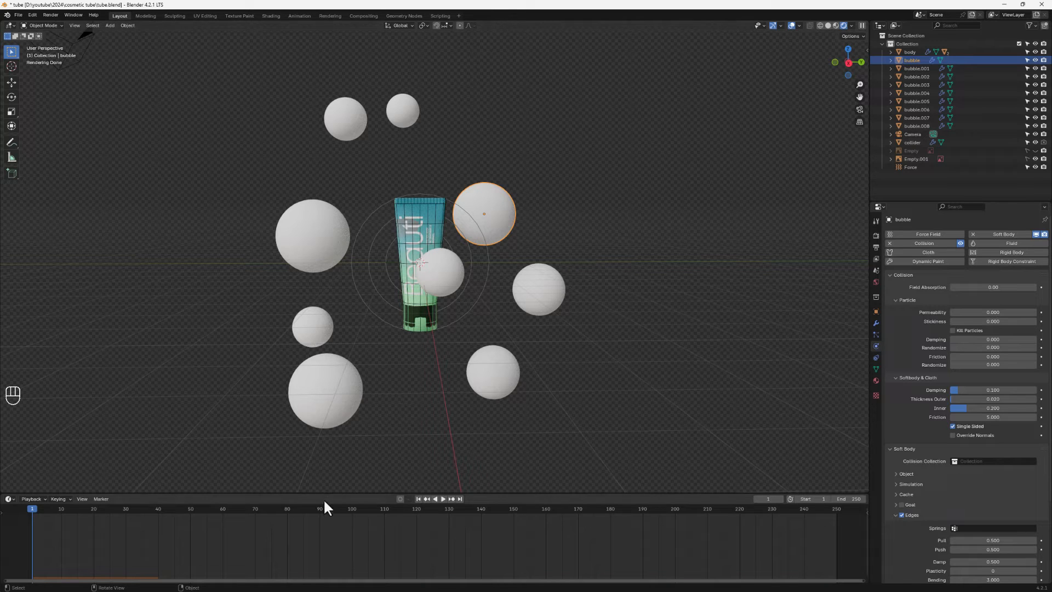
left_click_drag(310, 494, 312, 413)
left_click(9, 418)
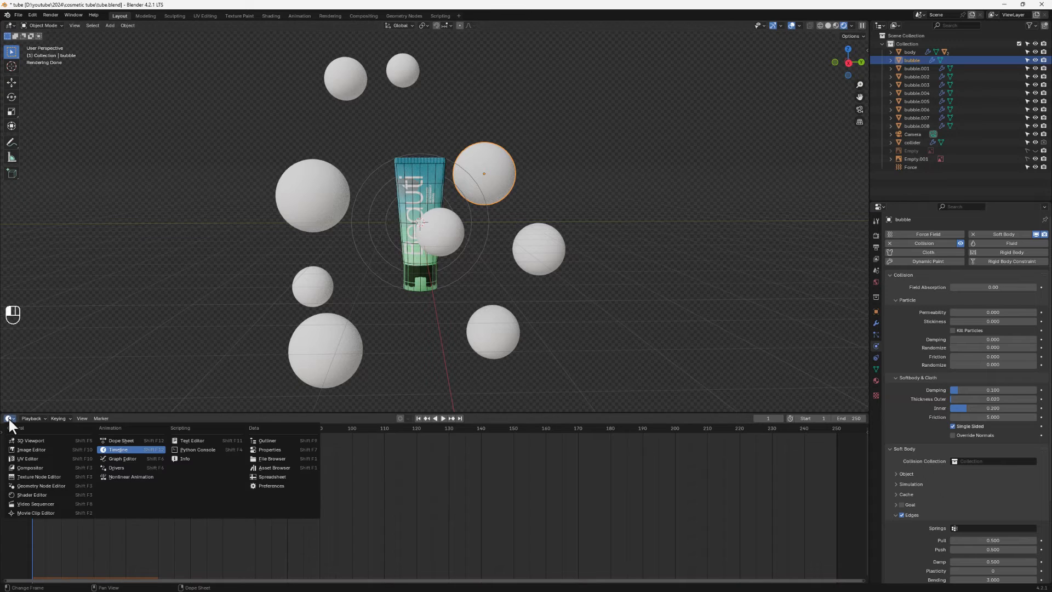
left_click(25, 495)
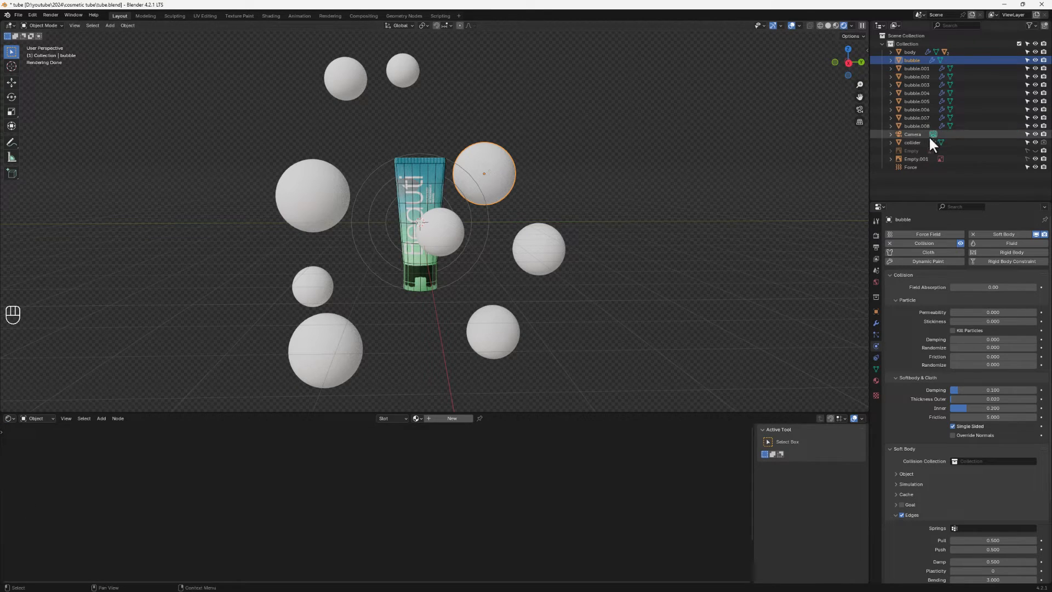
Step: Move all the bubble objects, from the original through bubble.008, into a new collection called bubbles
left_click(915, 126, "shift")
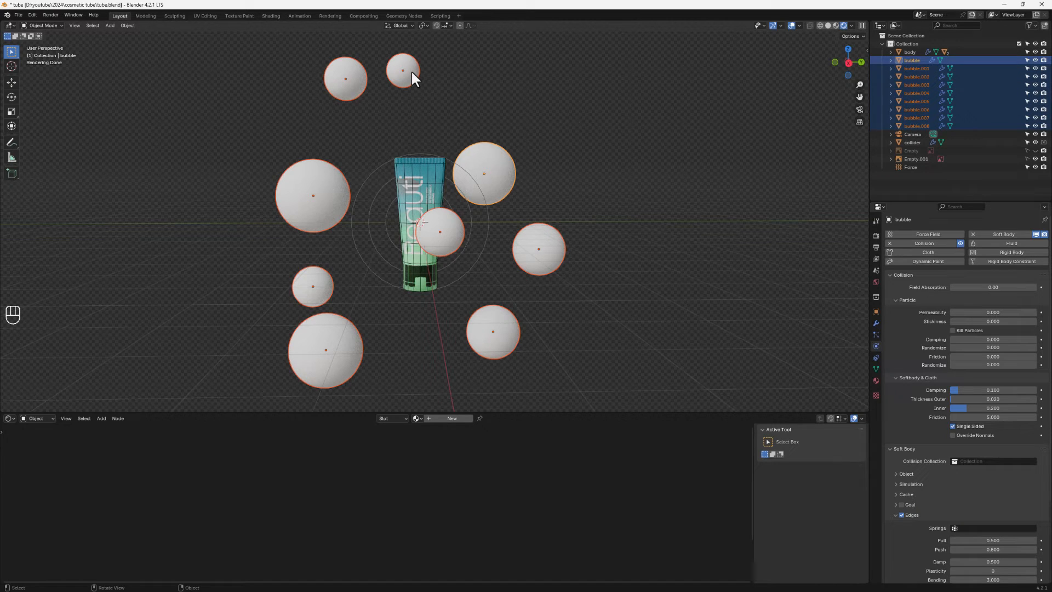
key("m")
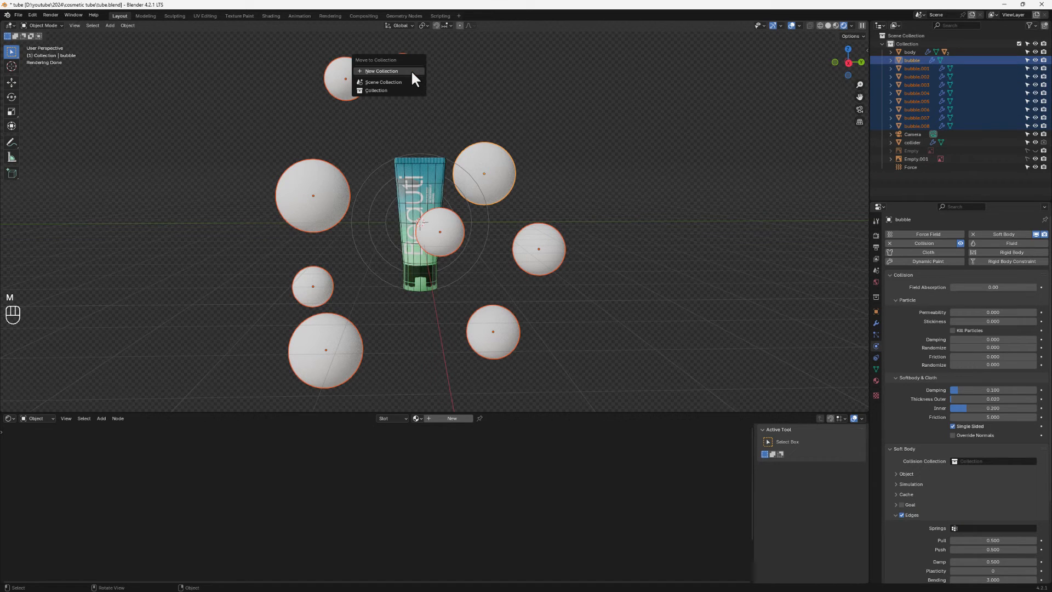
left_click(381, 71)
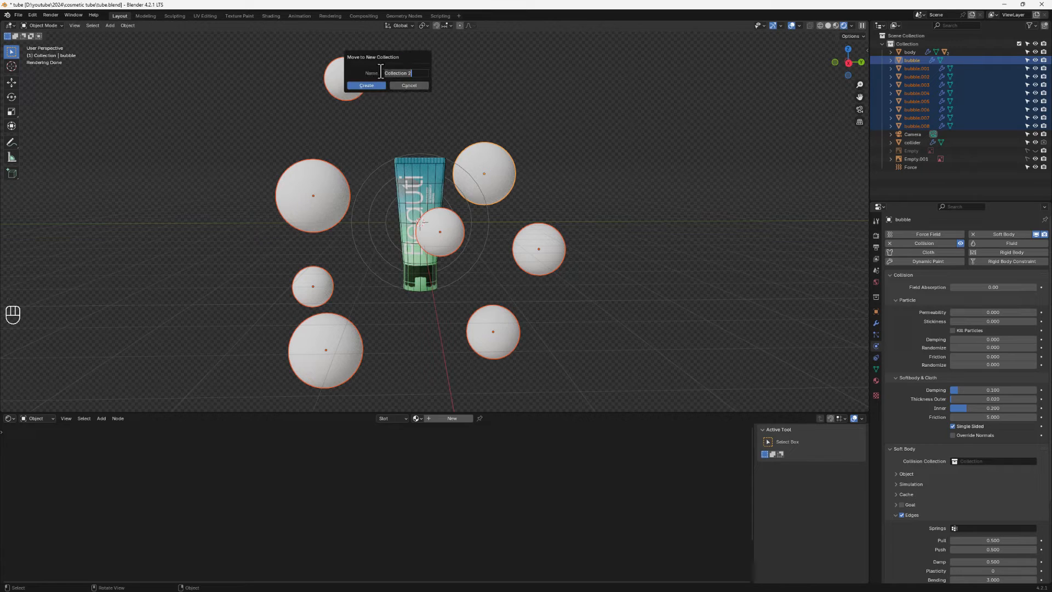
type("bubbles")
left_click(360, 86)
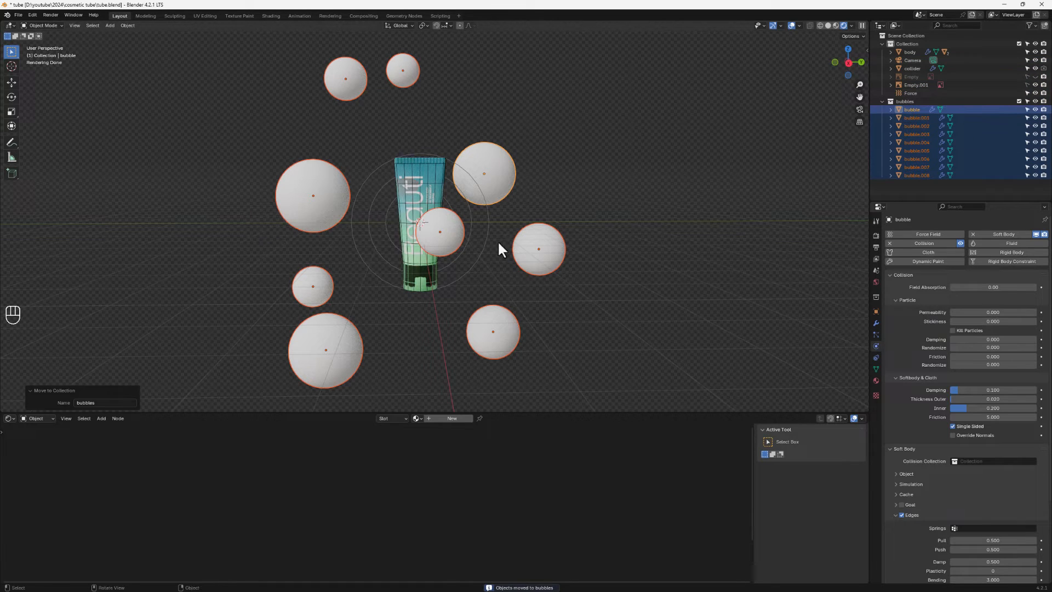
Step: Create a new material on the original bubble and set its Principled BSDF roughness to about 0.295
left_click(502, 174)
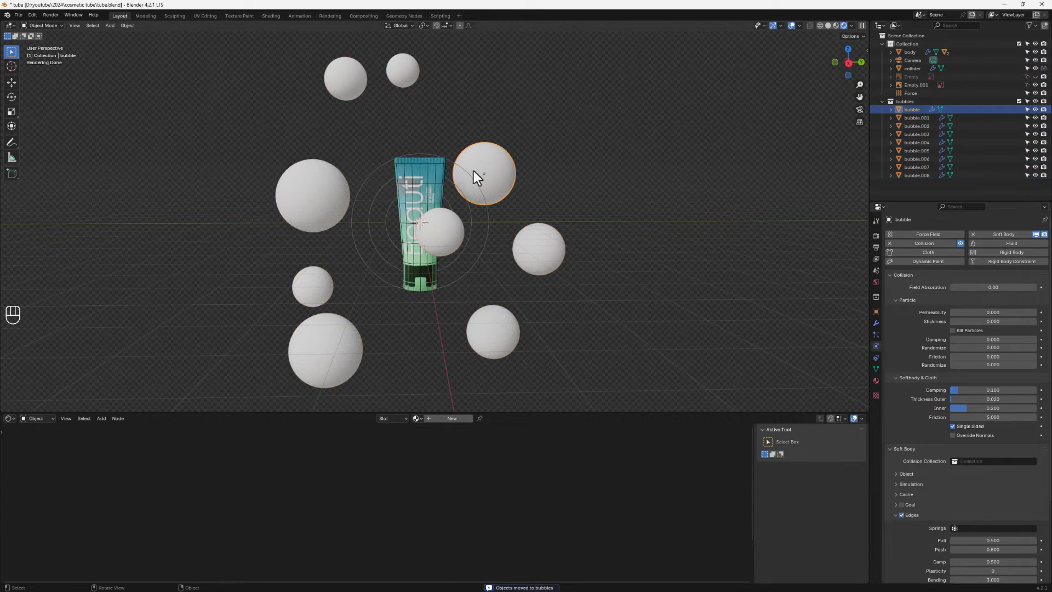
left_click(453, 419)
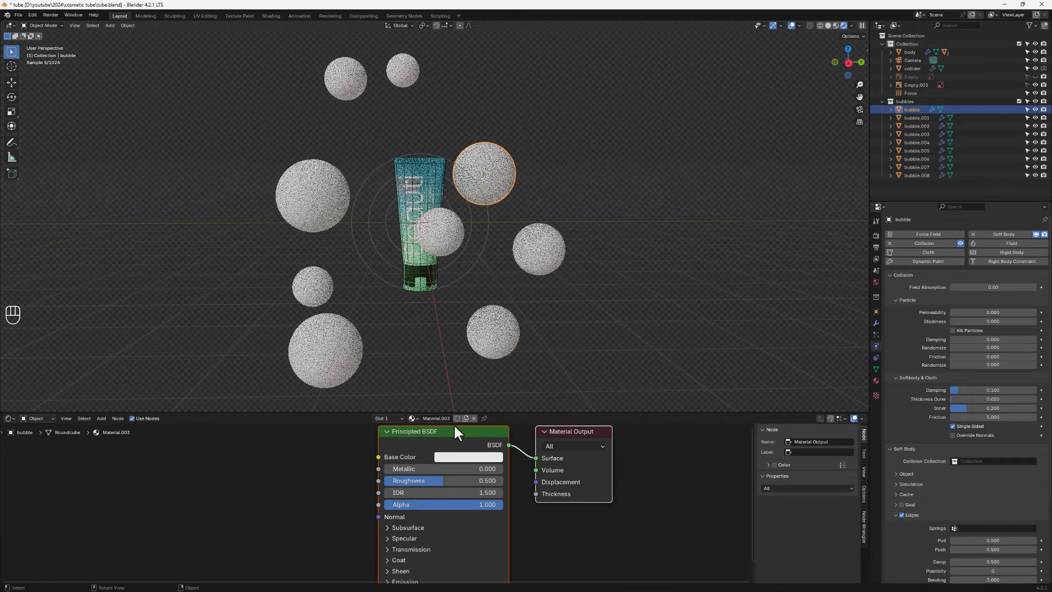
scroll(471, 484, "down", 2)
middle_click_drag(468, 489, 465, 456)
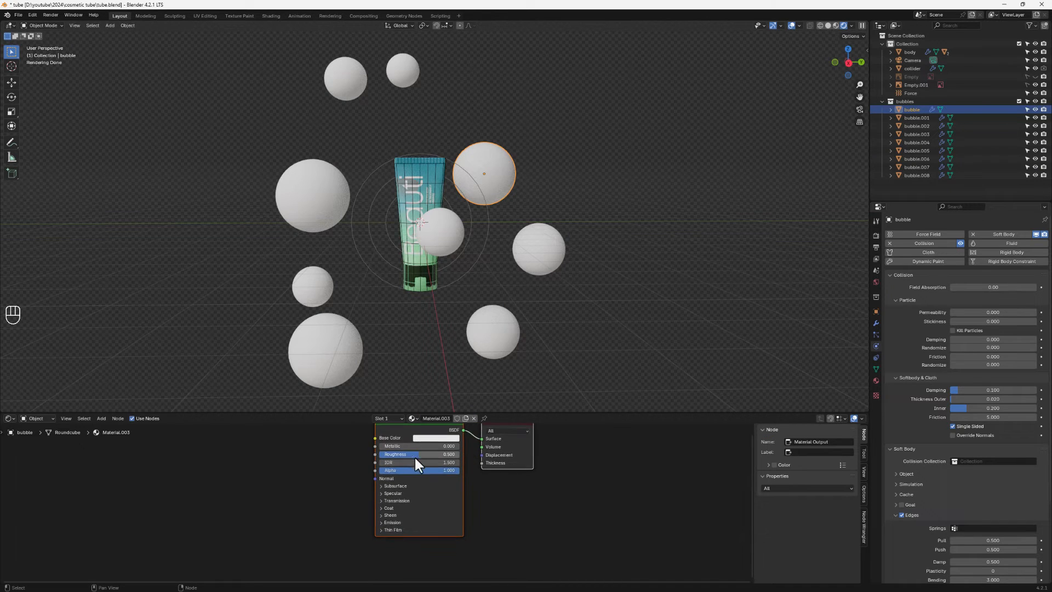
left_click_drag(413, 453, 397, 453)
mouse_move(384, 489)
middle_mouse_down()
mouse_move(343, 488)
mouse_move(385, 509)
middle_mouse_up()
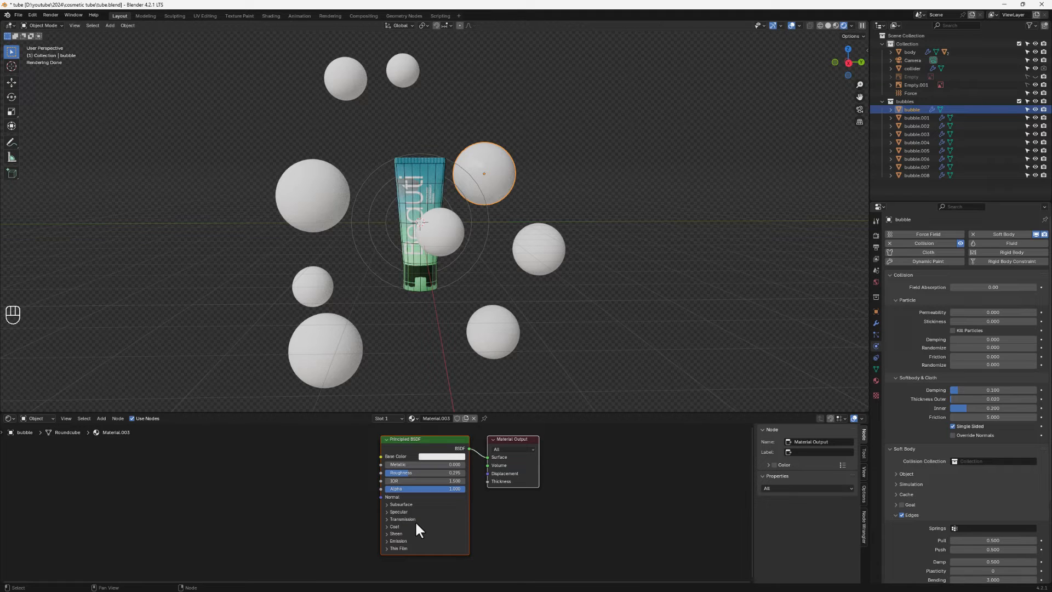
Step: Hide the collider object in the viewport so it no longer overlaps the cosmetic tube
middle_click_drag(422, 262, 416, 294)
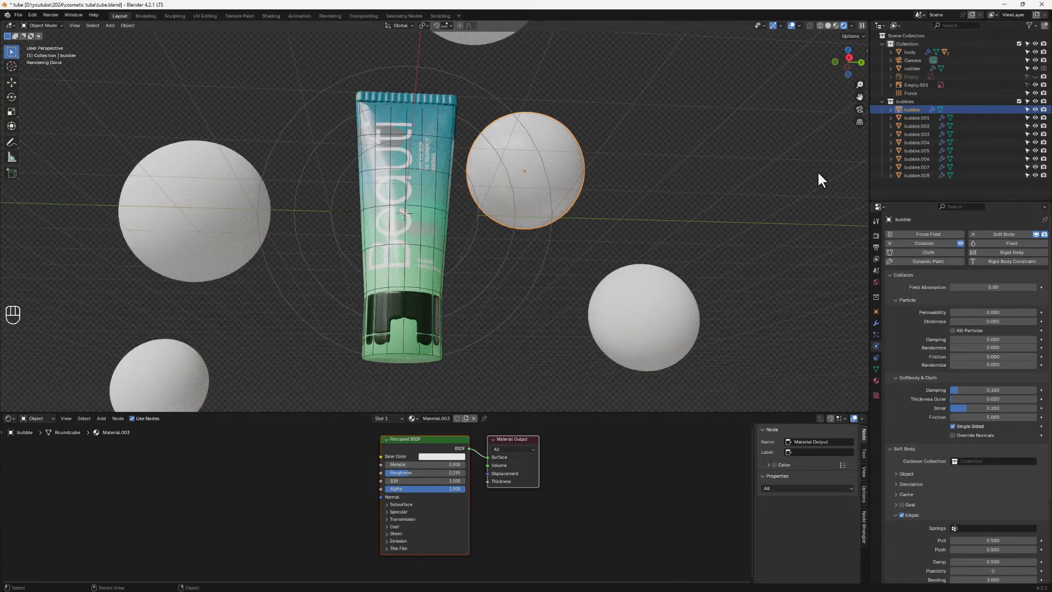
middle_click_drag(384, 368, 397, 346)
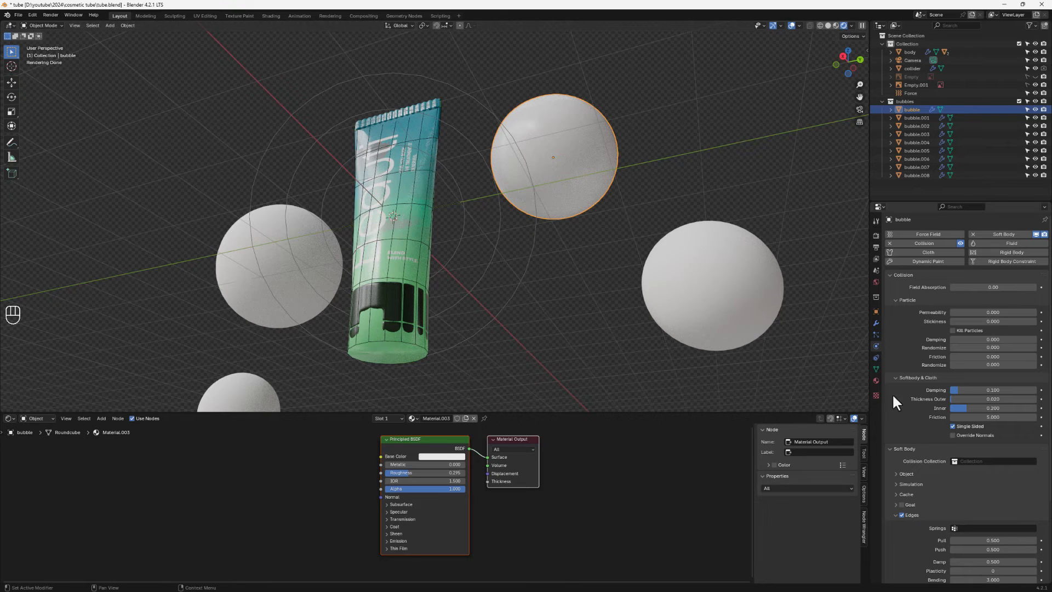
left_click(912, 68)
left_click(1034, 69)
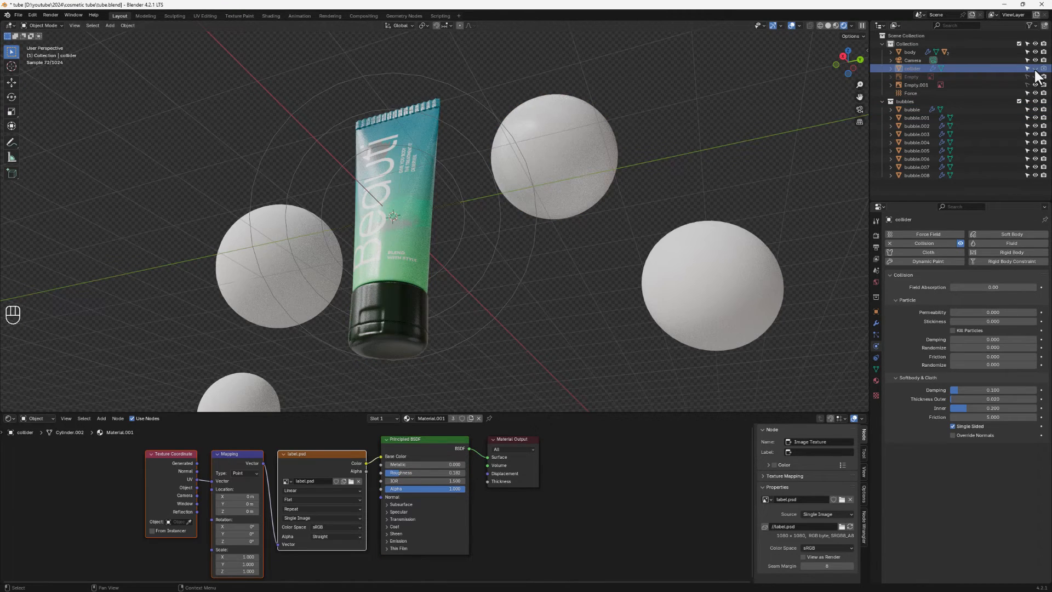
Step: Reselect the original bubble and enlarge the Shader Editor to give its material nodes more room
middle_click_drag(378, 153, 403, 321)
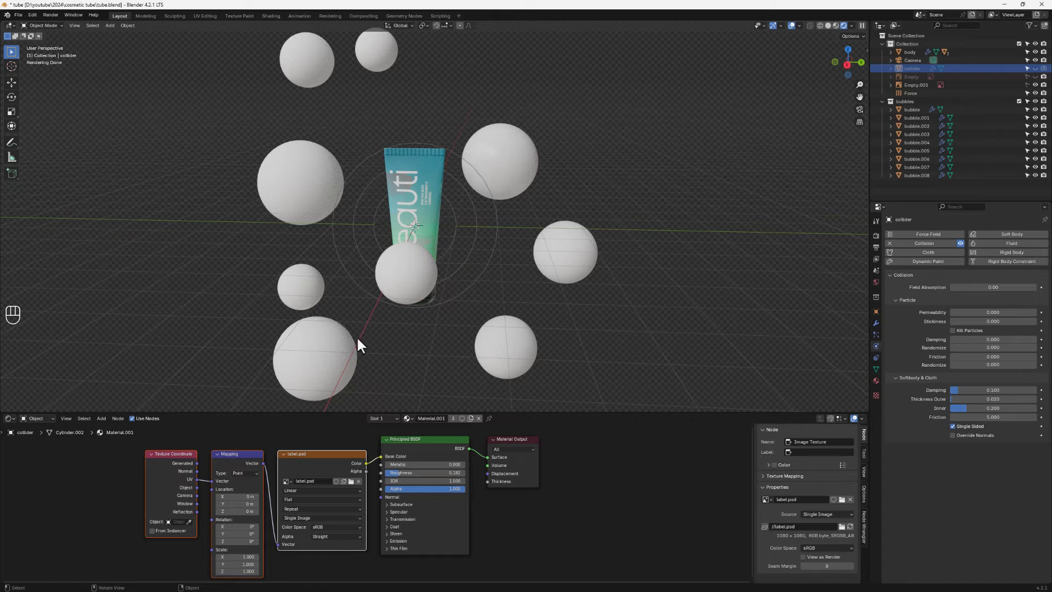
left_click(506, 146)
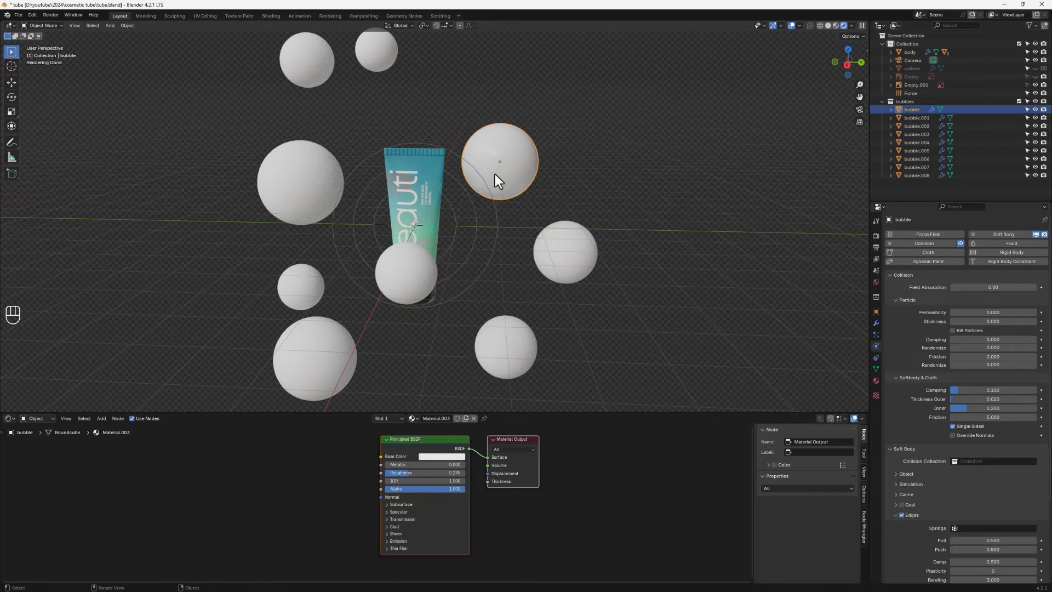
scroll(369, 461, "up", 2)
left_click_drag(515, 412, 516, 351)
scroll(442, 201, "down", 3)
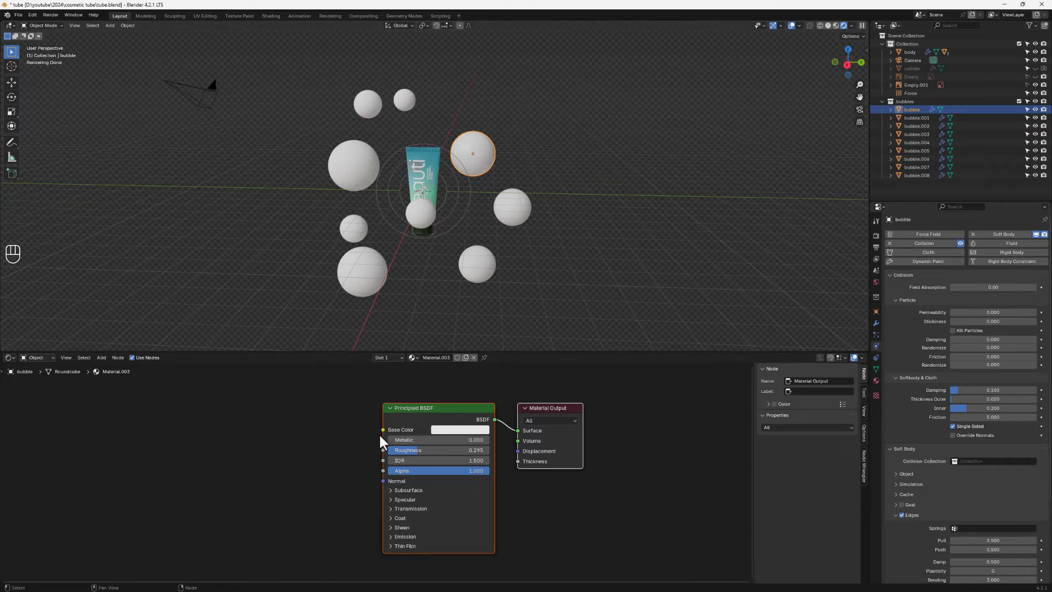
Step: Add an Object Info node ahead of the Principled BSDF, leaving space between them
key("shift+a")
left_click(212, 432)
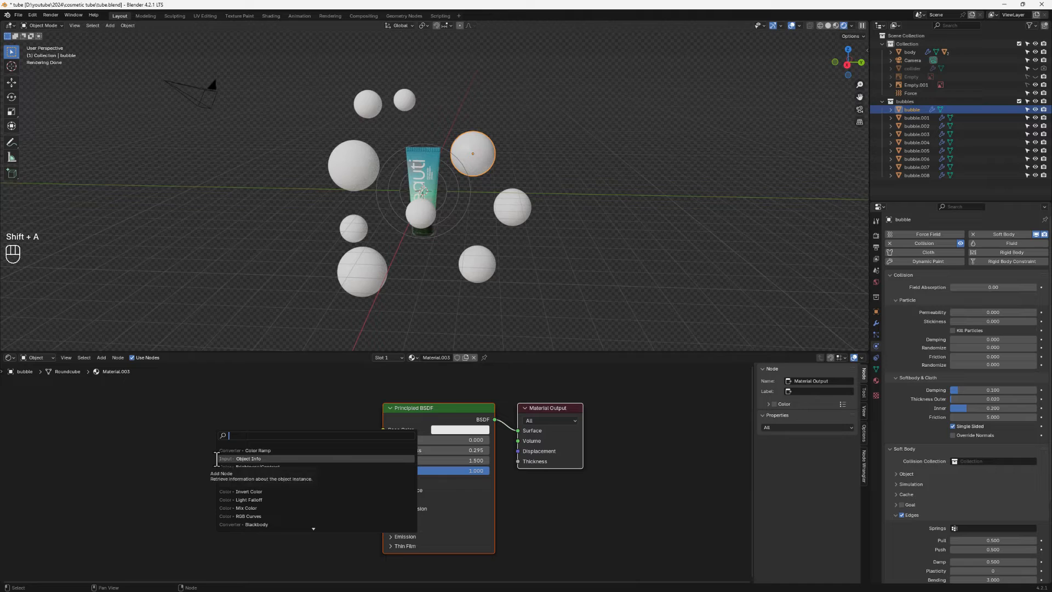
type("ob")
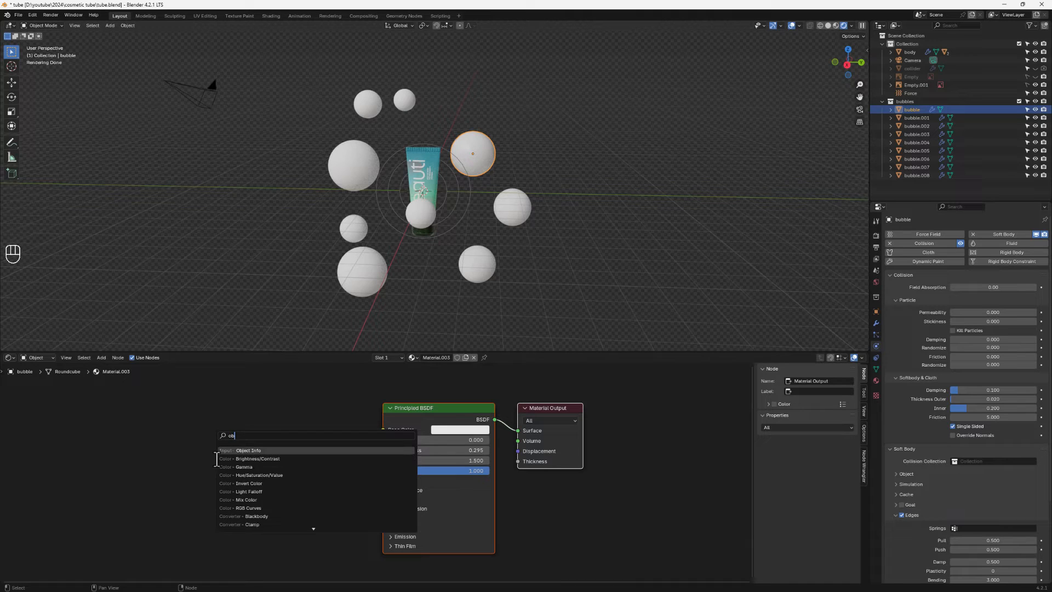
key("Return")
left_click(115, 421)
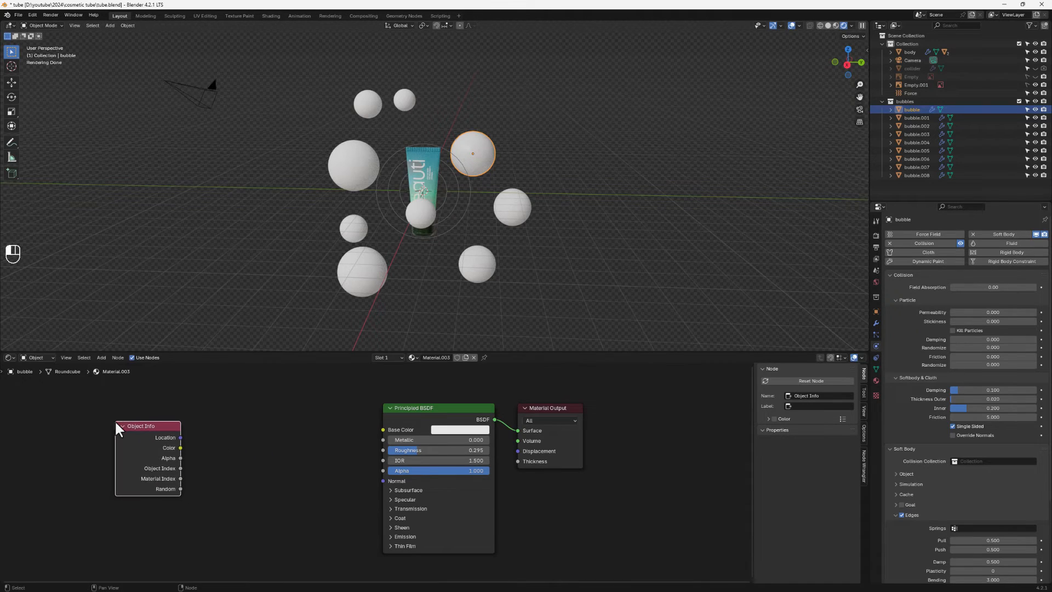
Step: Add a Color Ramp node between the Object Info and Principled BSDF nodes
key("shift+a")
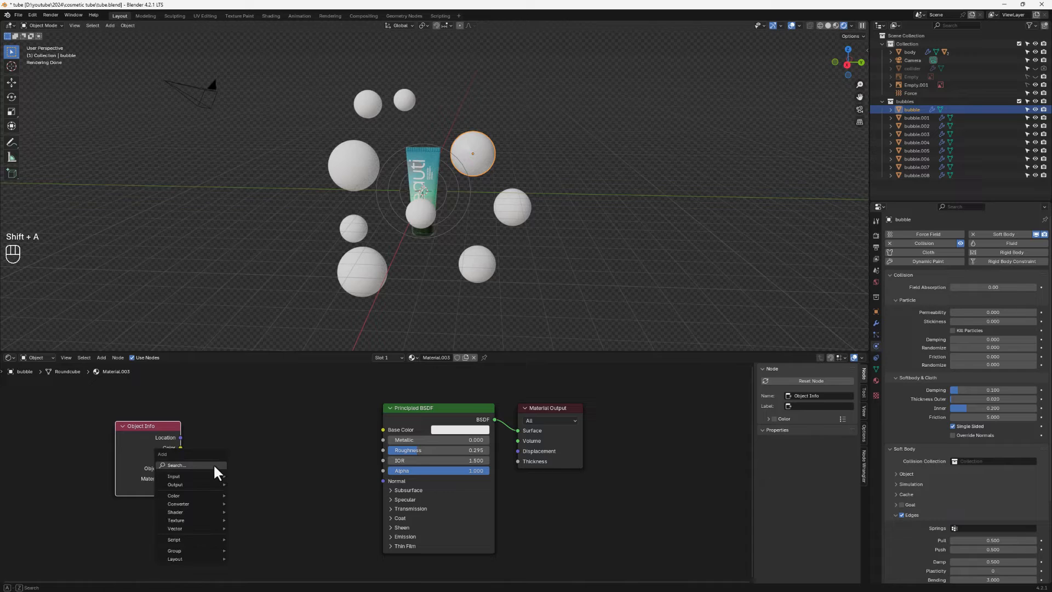
left_click(213, 462)
type("col")
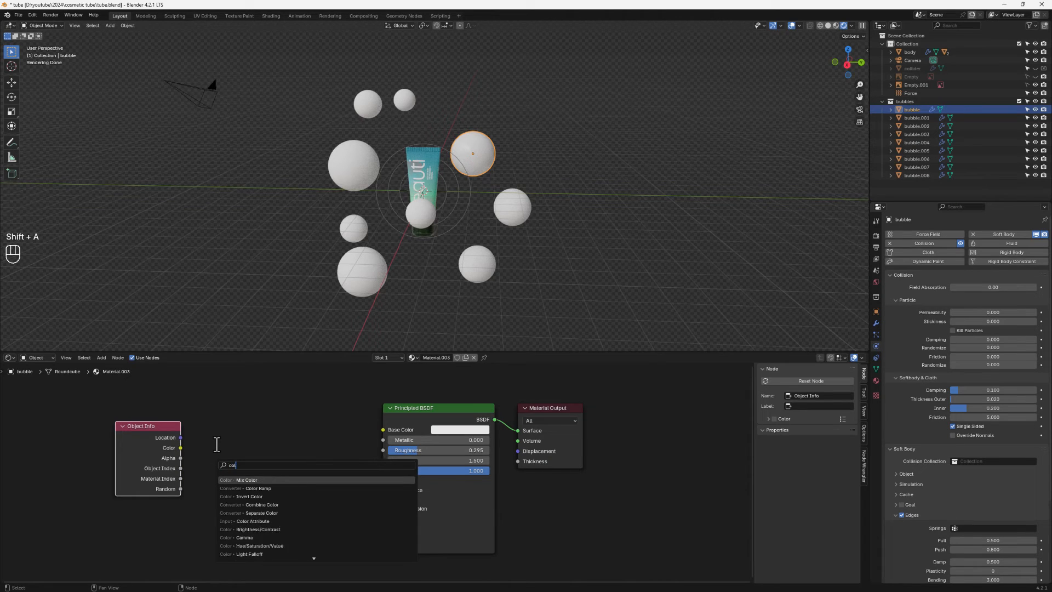
key("Down")
key("Return")
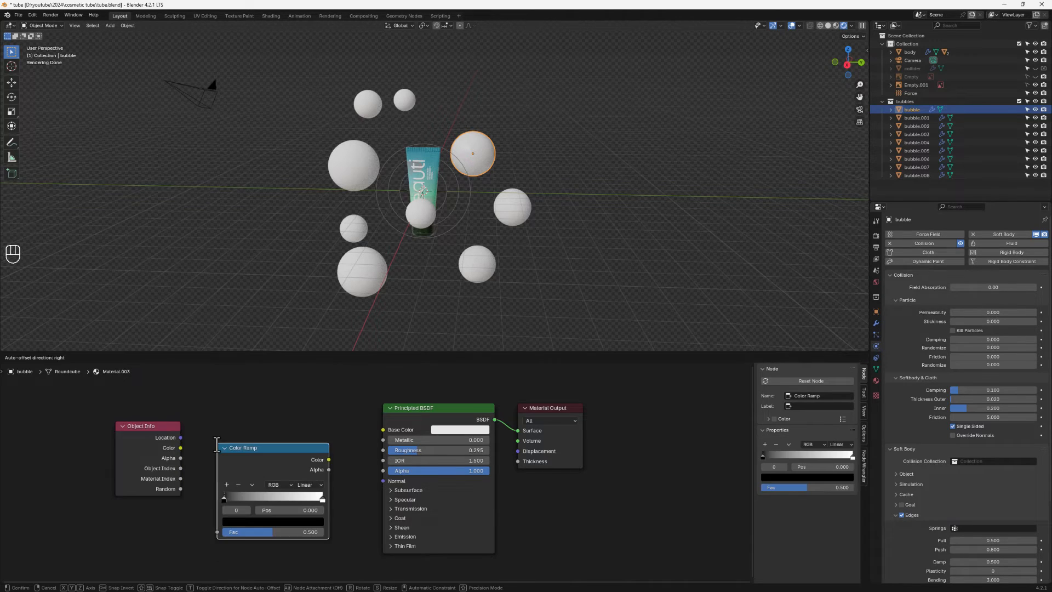
left_click(289, 442)
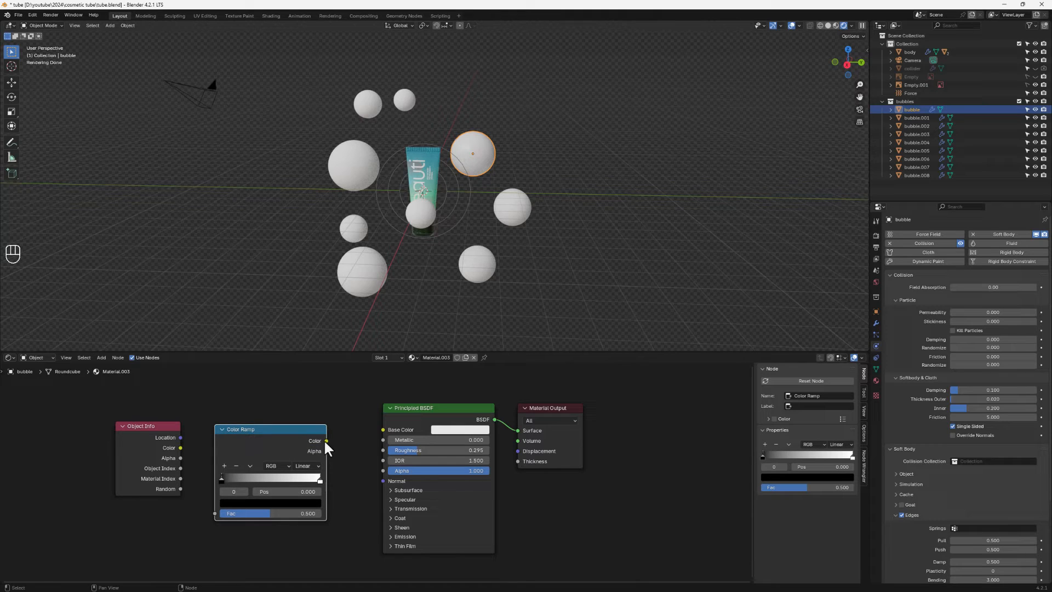
Step: Connect the Color Ramp's color to the Base Color and the Object Info's Random output to the ramp's Fac
left_click_drag(326, 441, 386, 429)
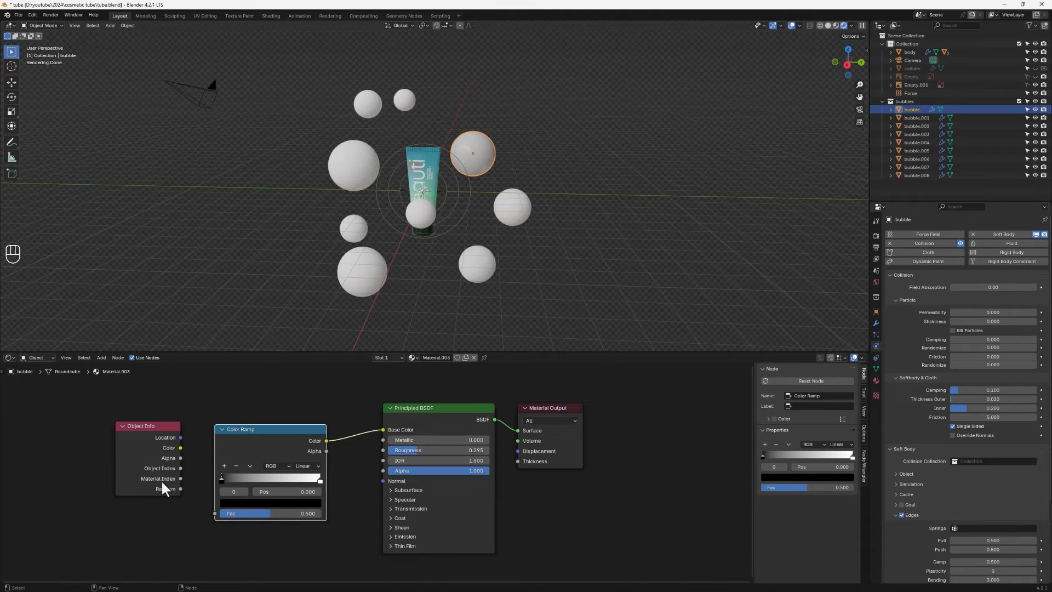
left_click_drag(182, 487, 195, 553)
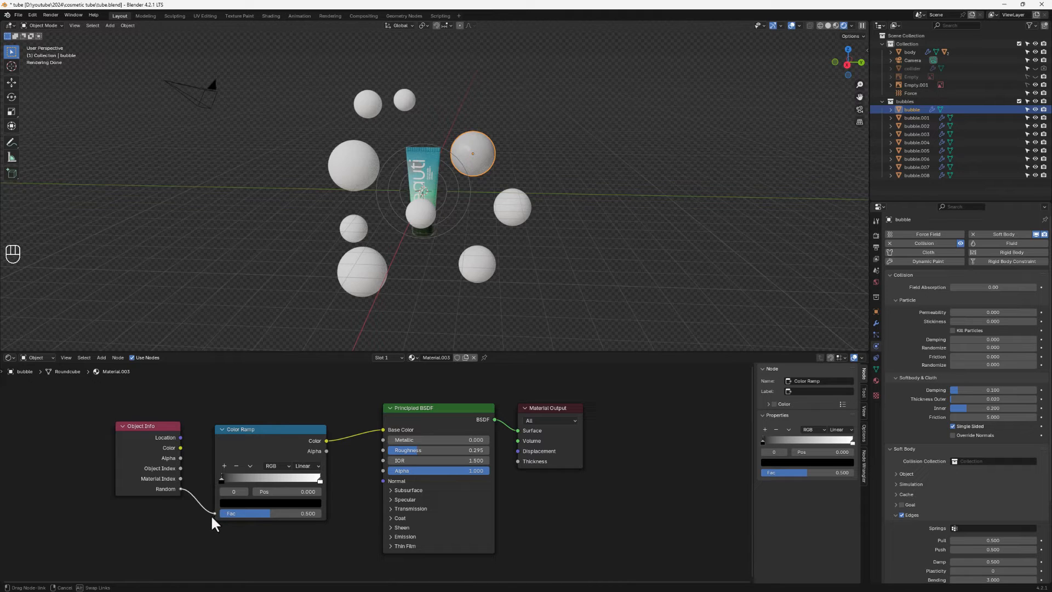
left_click_drag(212, 518, 214, 513)
Step: Add five extra color stops to the Color Ramp
scroll(297, 509, "up", 2)
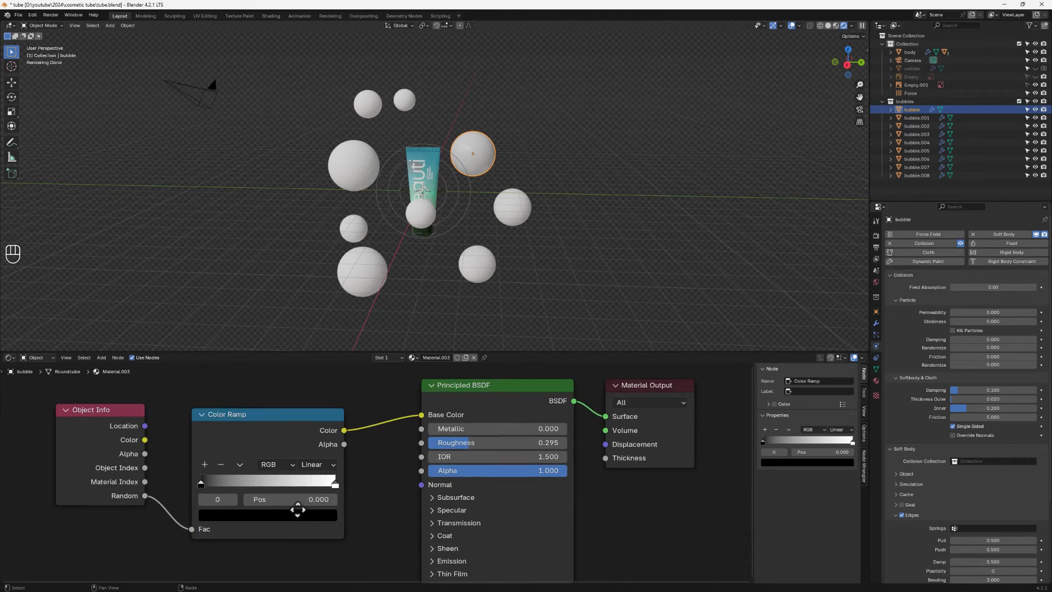
middle_click_drag(297, 510, 328, 509)
left_click(234, 464)
left_click(235, 464)
left_click(234, 464)
left_click(235, 463)
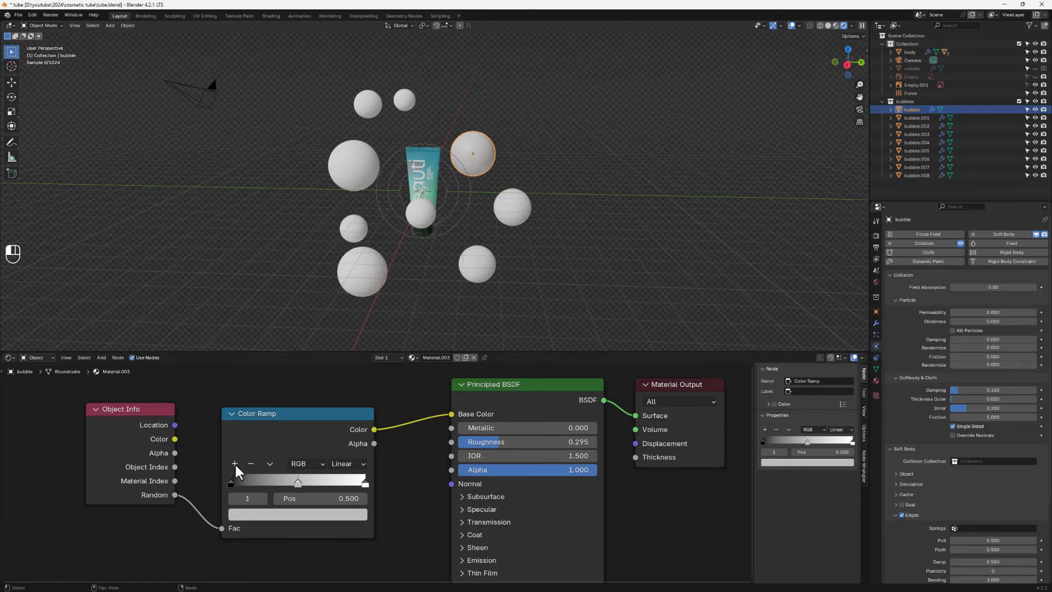
left_click(235, 463)
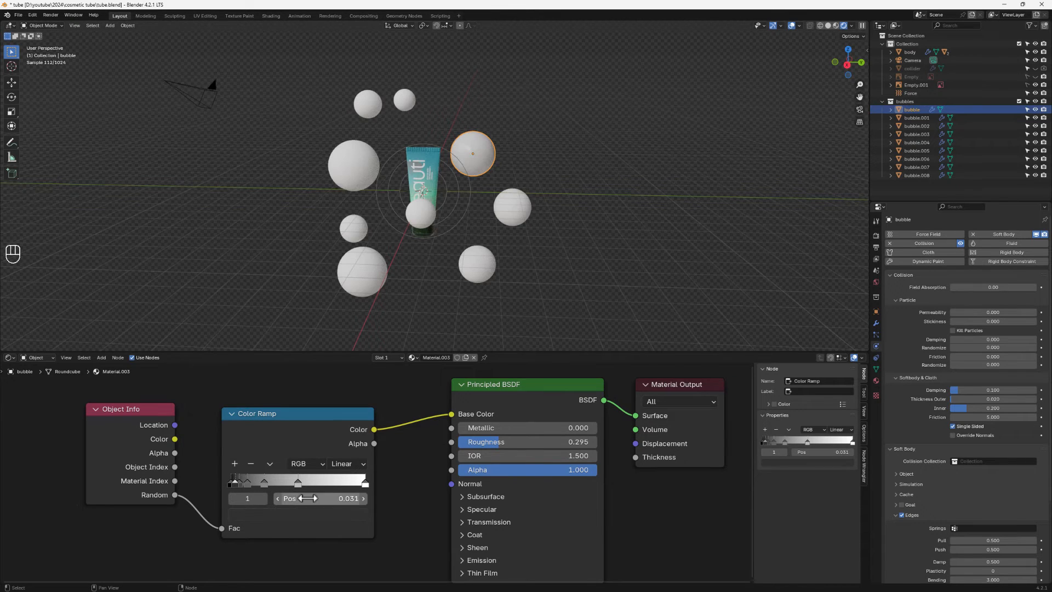
Step: Spread the Color Ramp's inner stops along the gradient, including about 0.104, 0.334 and 0.482, and set Constant interpolation
left_click_drag(298, 483, 338, 485)
left_click_drag(265, 479, 295, 483)
left_click(350, 464)
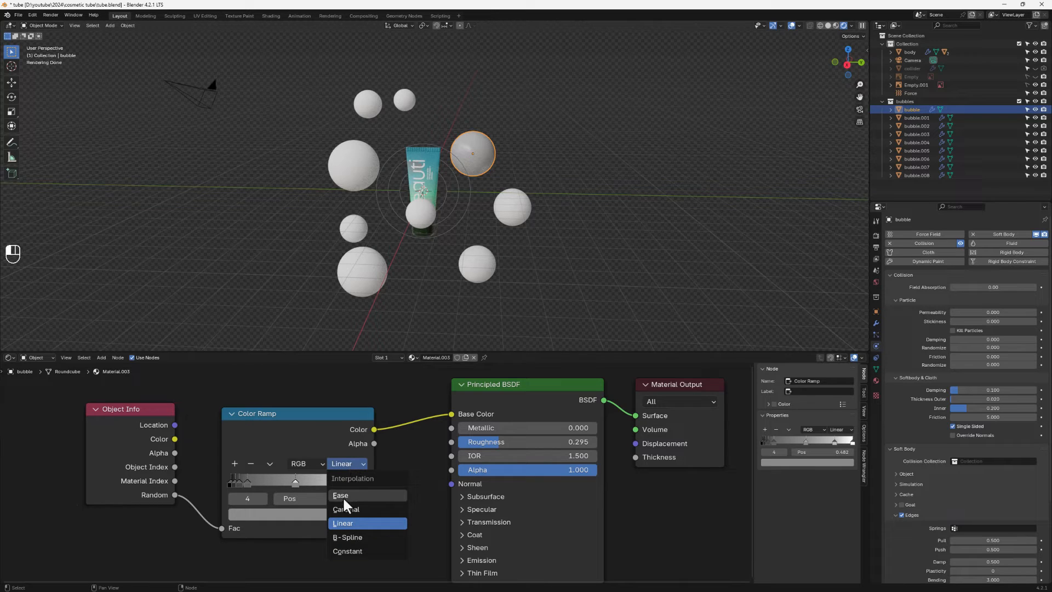
left_click(347, 550)
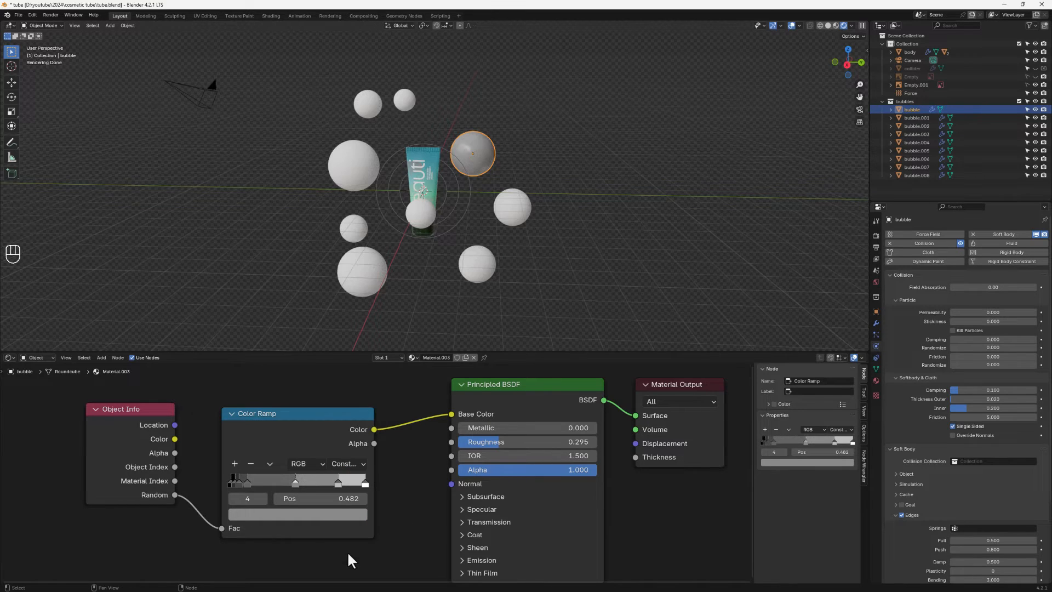
left_click_drag(246, 482, 282, 481)
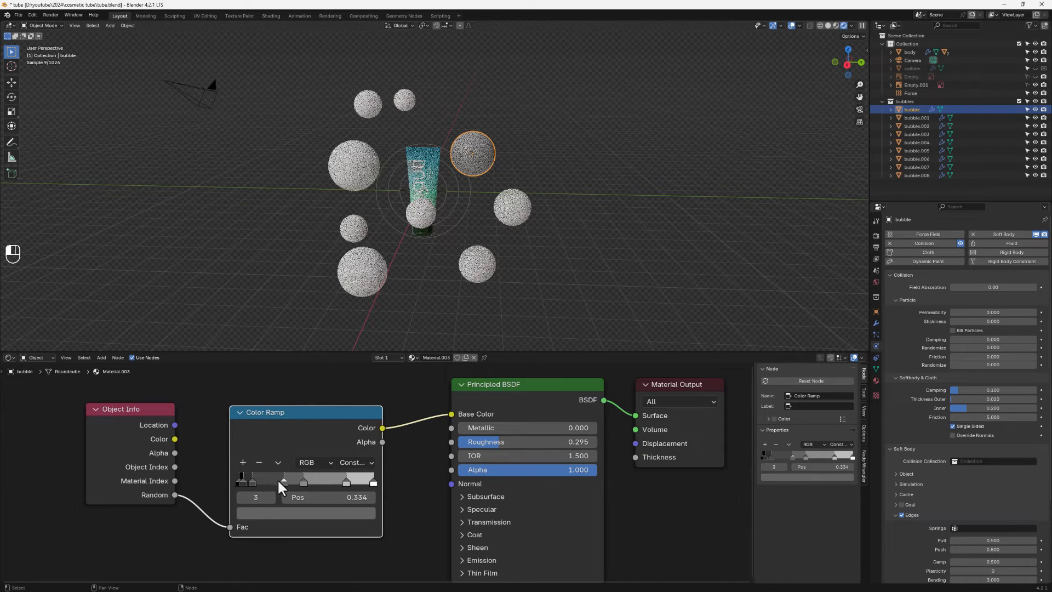
left_click(249, 481)
Step: Color the Color Ramp's first stop, at position 0, a bright mint green
left_click(238, 482)
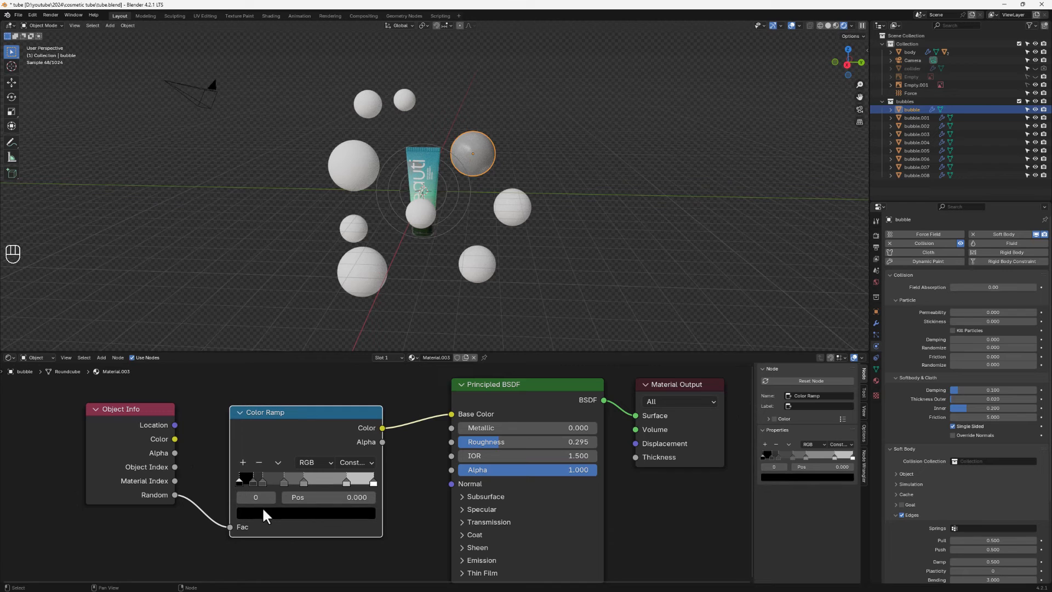
left_click(272, 511)
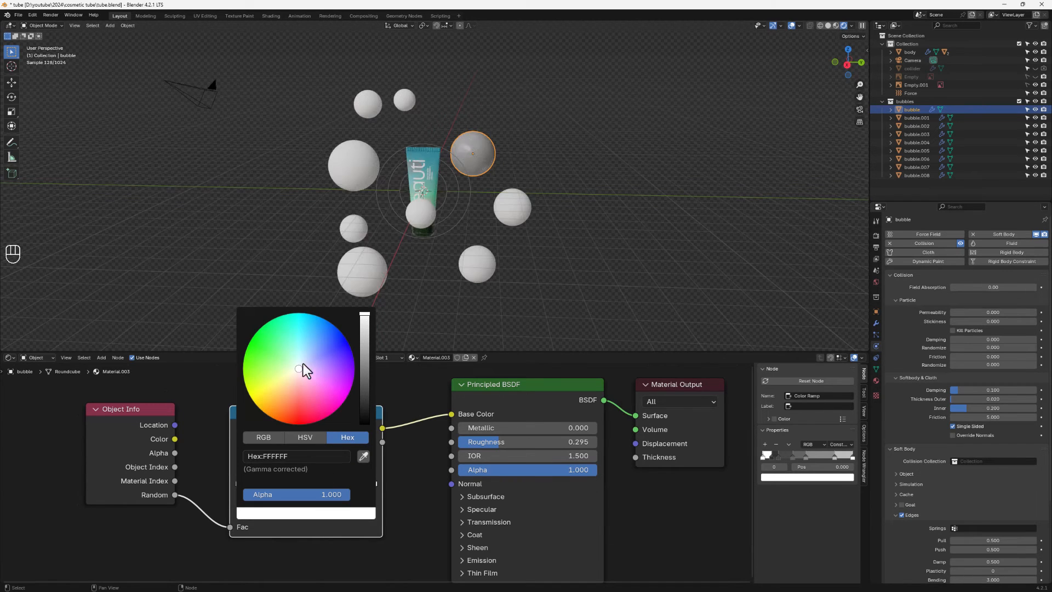
left_click_drag(304, 364, 286, 344)
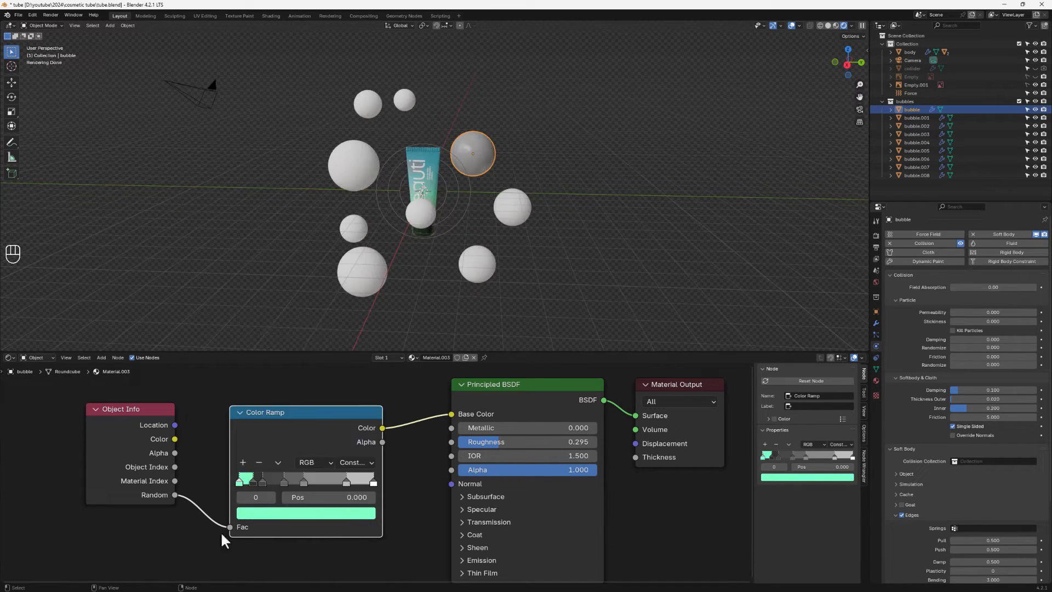
Step: Color the Color Ramp's second stop, at position 0.104, a light purple
left_click(252, 476, "ctrl")
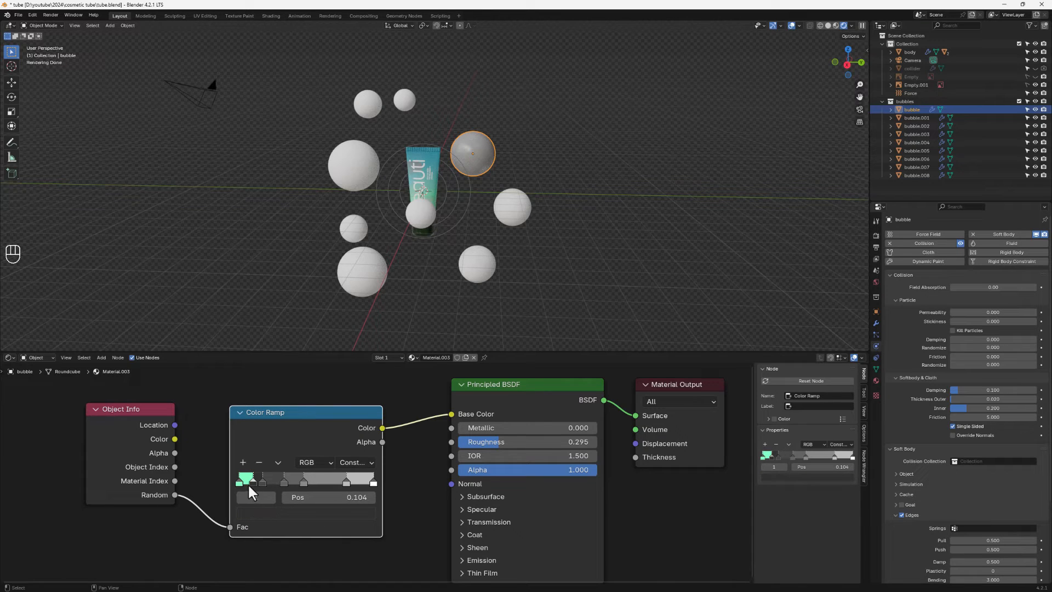
left_click(263, 515)
left_click_drag(364, 378, 364, 314)
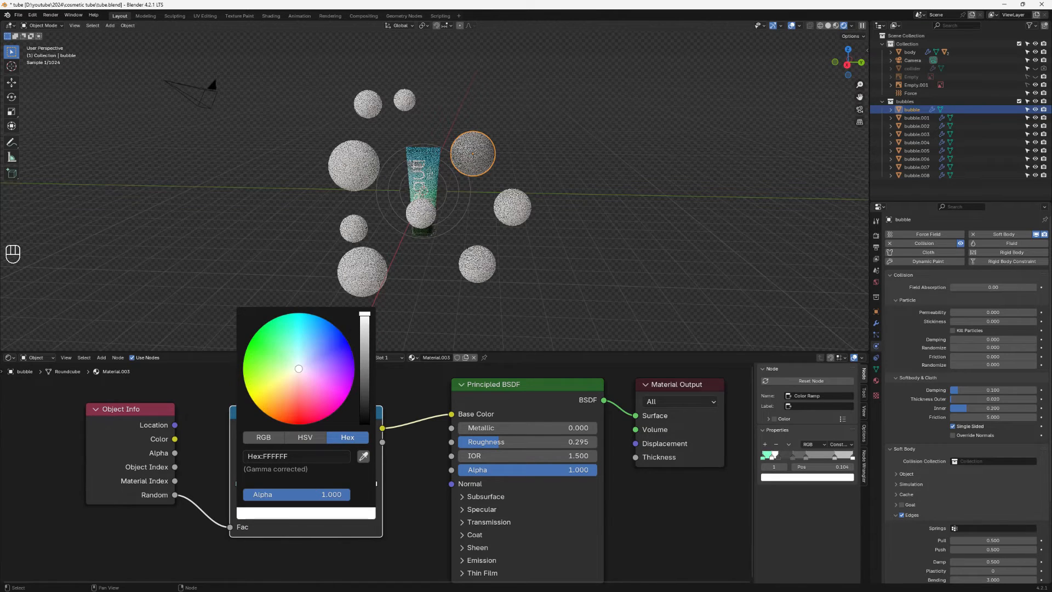
mouse_move(331, 359)
left_mouse_down()
mouse_move(341, 353)
mouse_move(327, 377)
mouse_move(324, 369)
left_mouse_up()
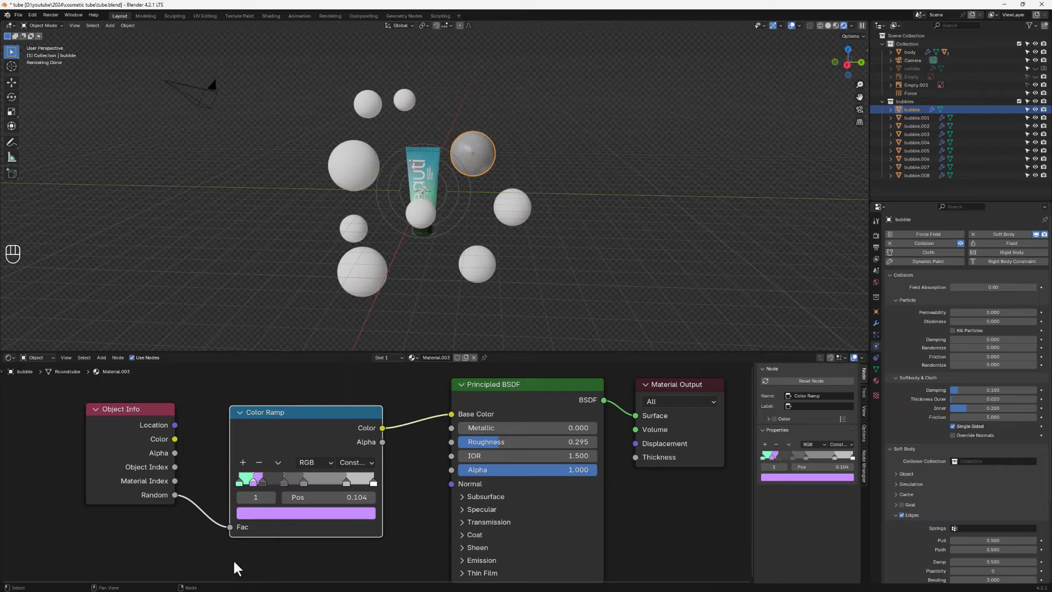
Step: Color the Color Ramp's third stop, at position 0.176, a light peach
left_click(262, 480)
left_click(272, 510)
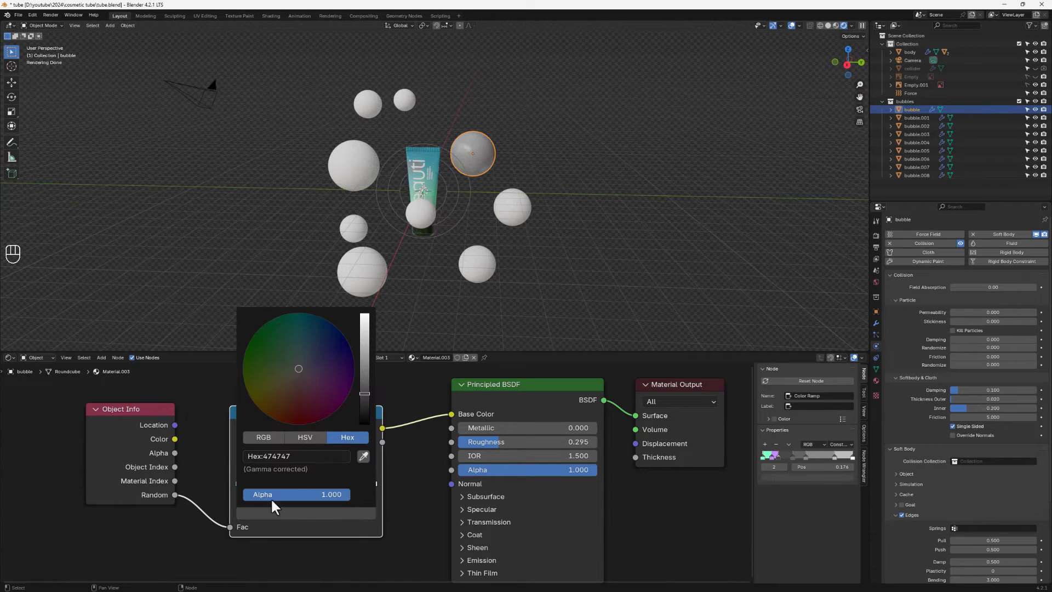
left_click_drag(364, 393, 364, 313)
mouse_move(299, 383)
left_mouse_down()
mouse_move(296, 398)
mouse_move(290, 384)
left_mouse_up()
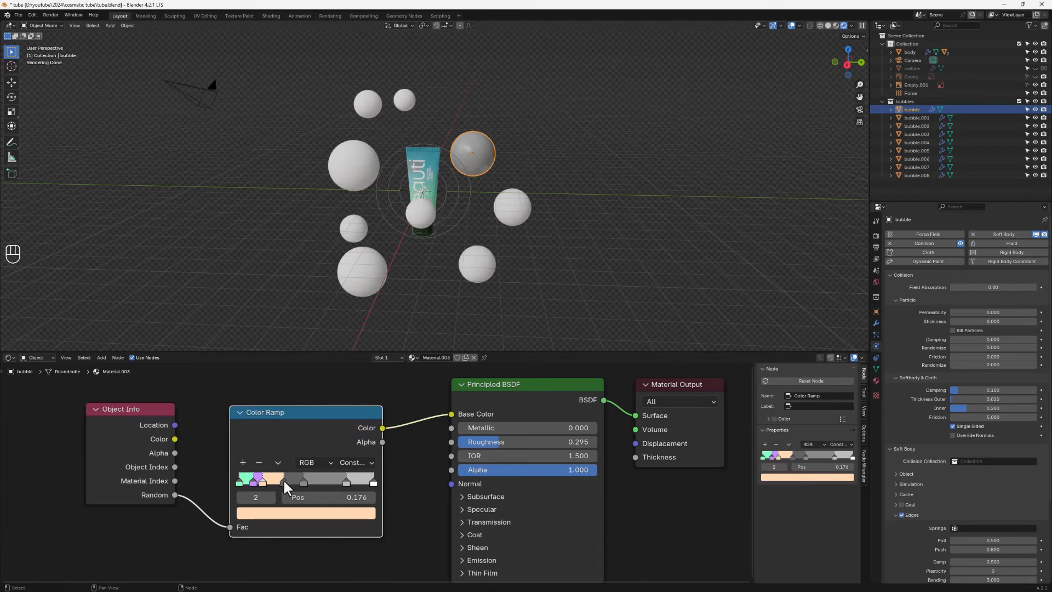
Step: Color the Color Ramp's fourth stop, at position 0.334, a bright blue-violet
left_click(284, 481)
left_click(281, 511)
left_click_drag(359, 373, 357, 324)
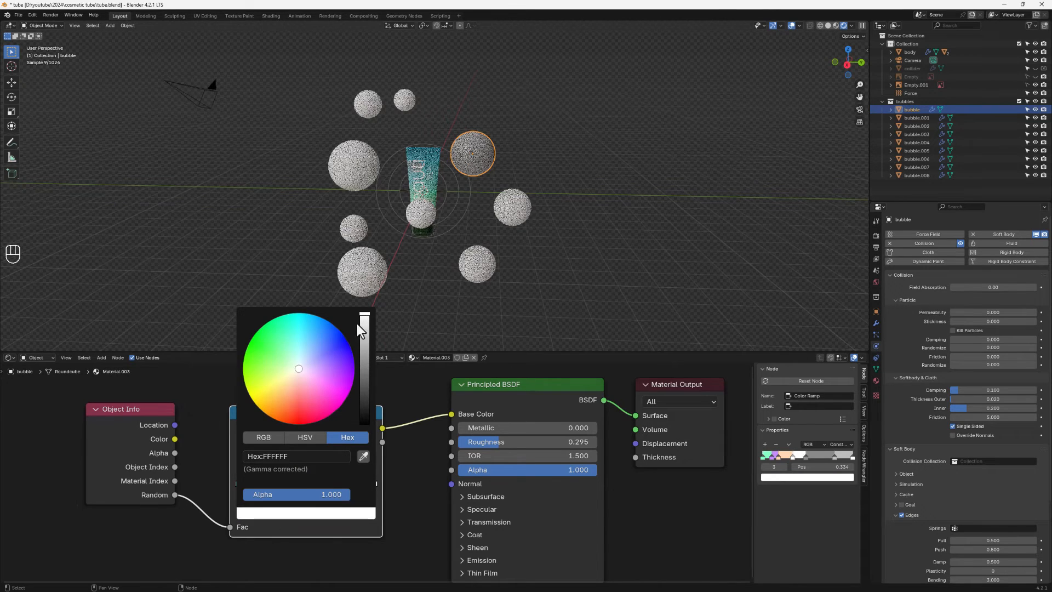
left_click_drag(316, 365, 330, 354)
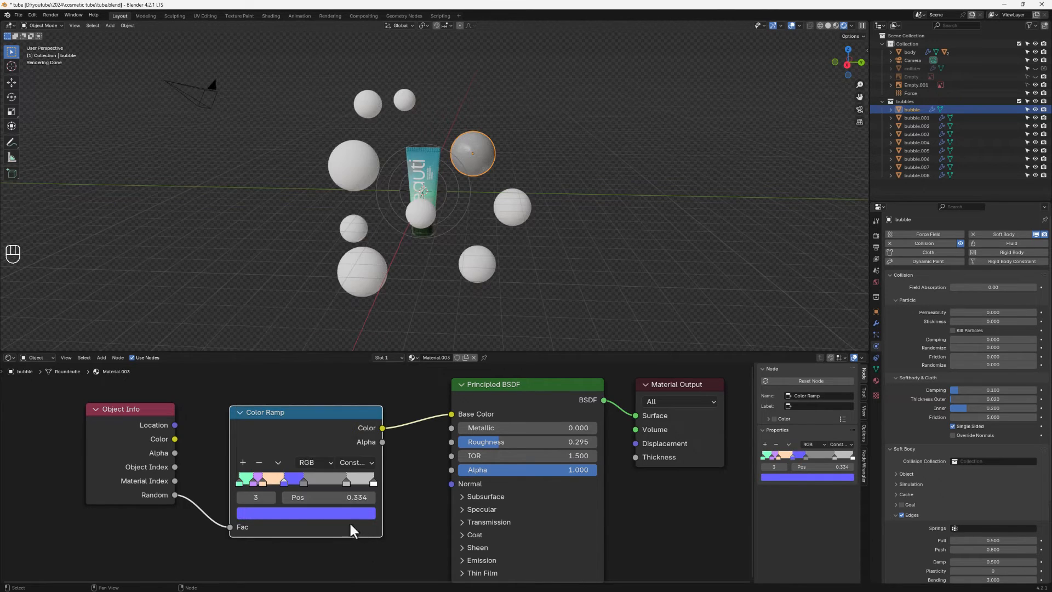
Step: Color the Color Ramp's fifth stop, at position 0.482, a muted green
left_click(303, 481)
left_click(321, 512)
left_click(315, 347)
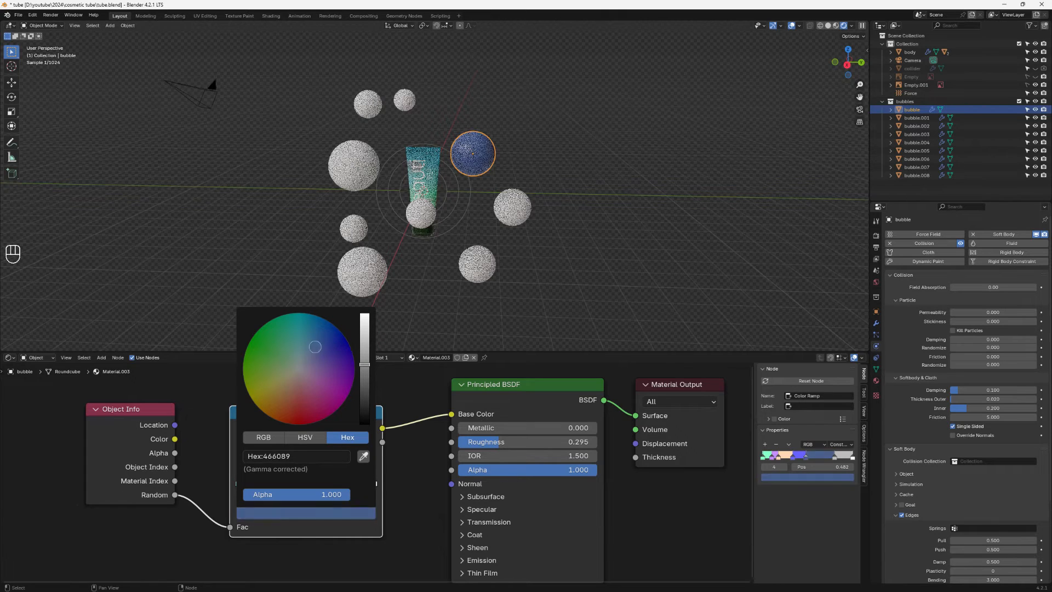
left_click_drag(315, 346, 280, 365)
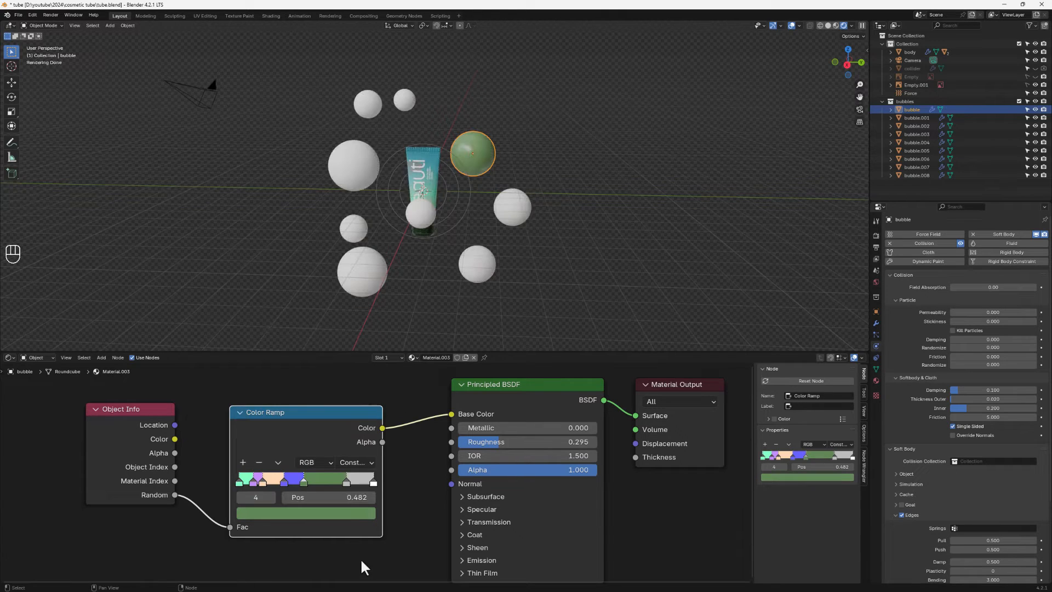
Step: Color the Color Ramp's stop at position 0.800 yellow-green and respace the inner stops, placing the light purple one at 0.177
left_click(346, 482)
left_click(322, 513)
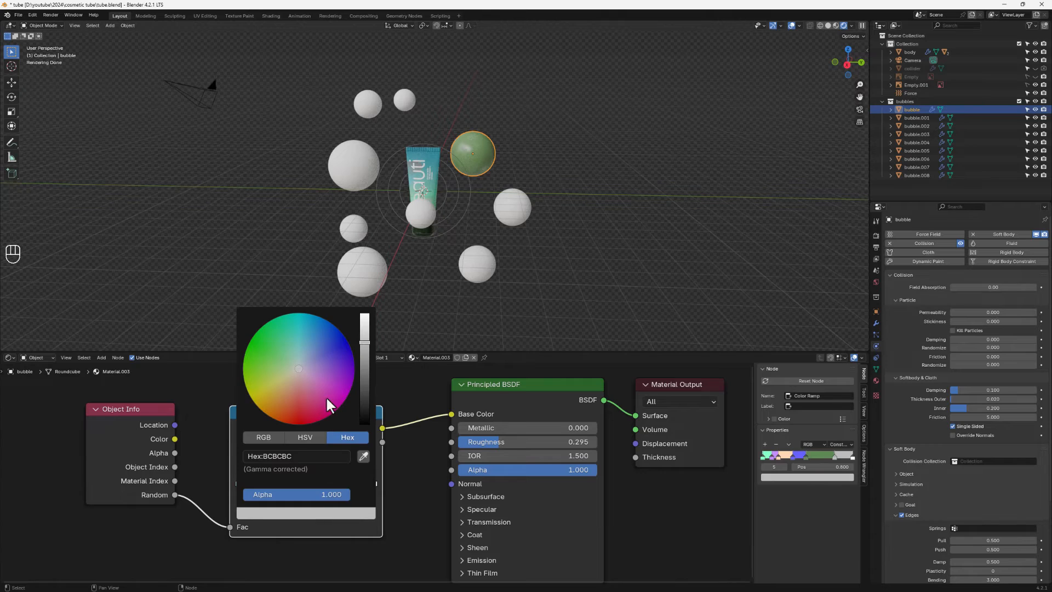
key("ctrl+v")
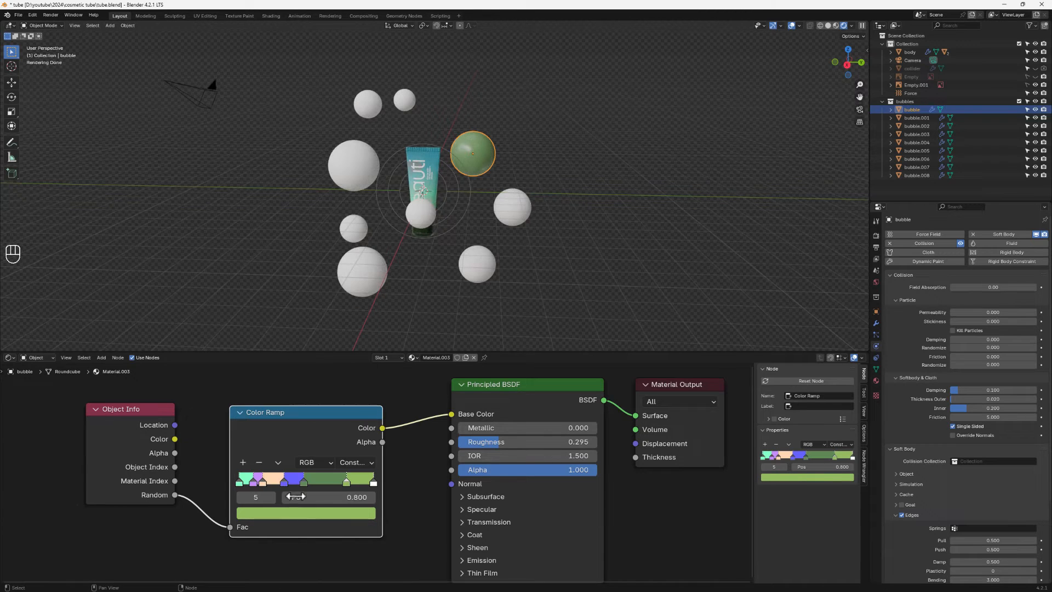
left_click_drag(303, 482, 261, 481)
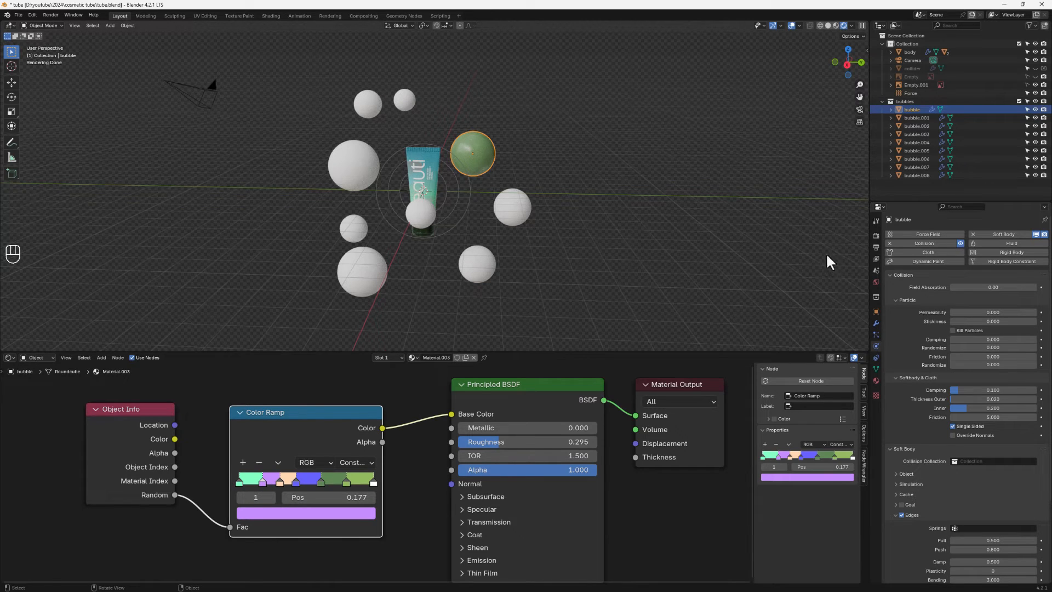
Step: Link the material of the active bubble to all the other bubbles in the bubbles collection, and deselect them
left_click(914, 174, "shift")
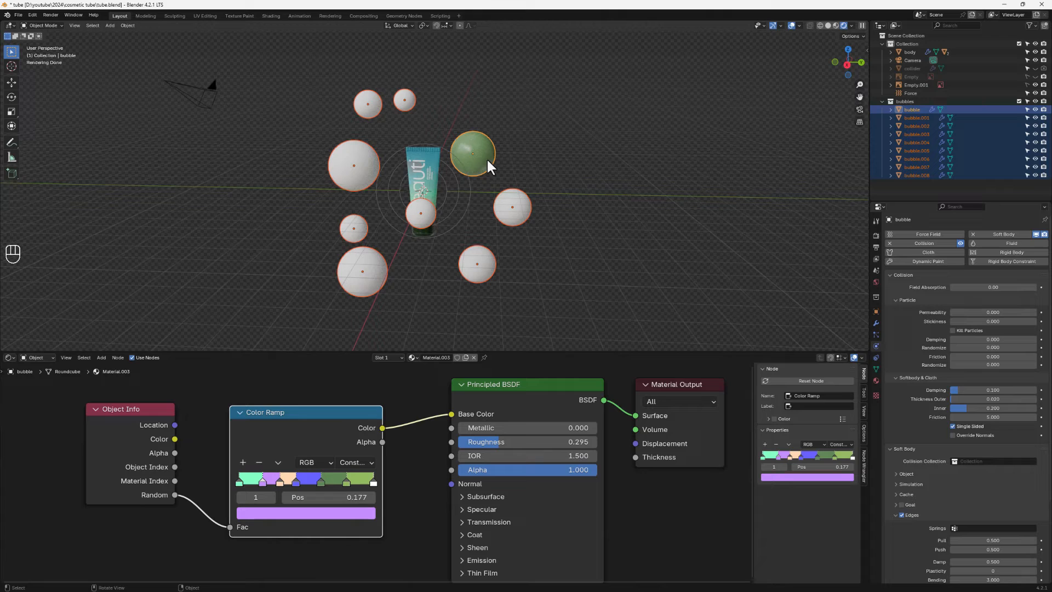
key("ctrl")
key("ctrl+l")
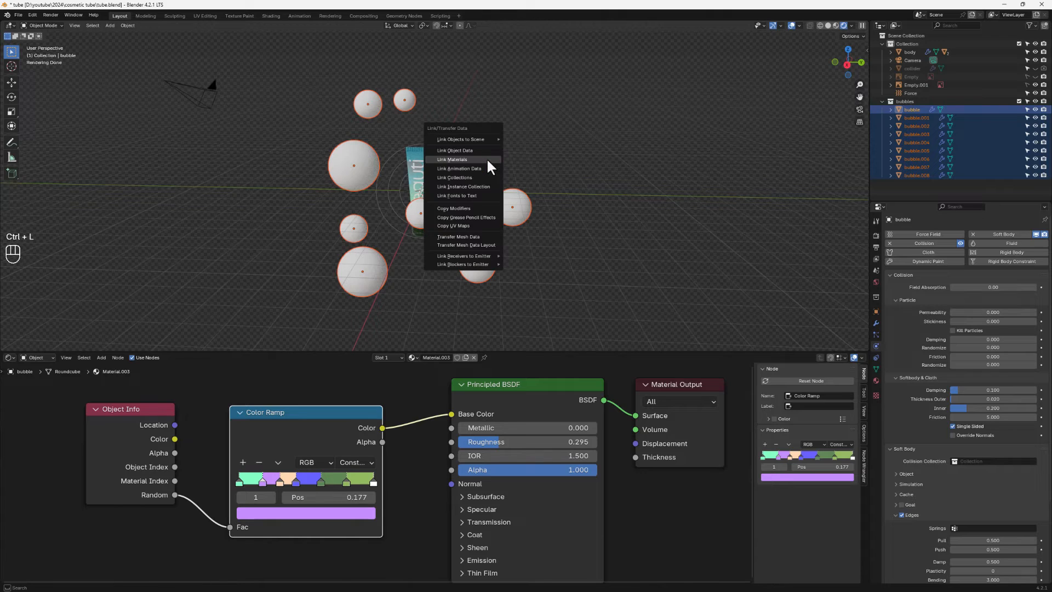
left_click(479, 160)
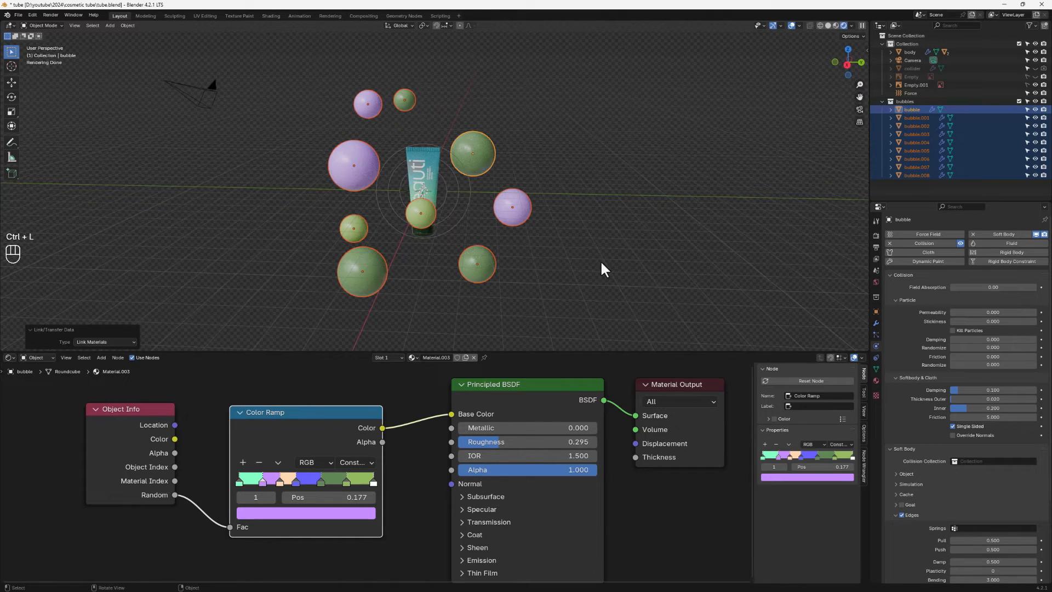
left_click(548, 263)
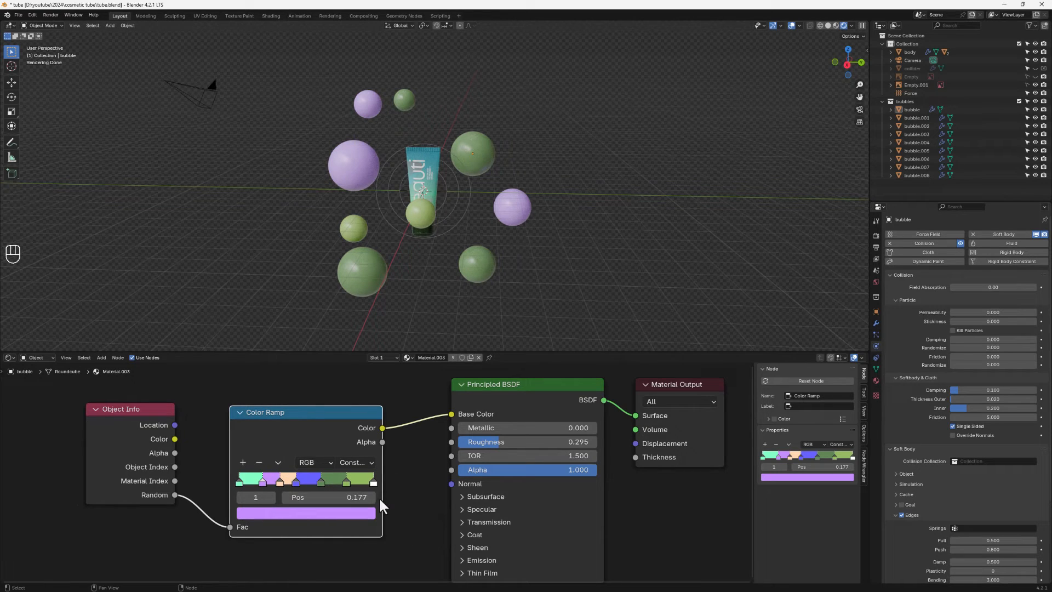
Step: Shift the Color Ramp's inner stops, placing the muted green one at 0.709, and recolor that stop a very pale pinkish white
left_click(321, 482)
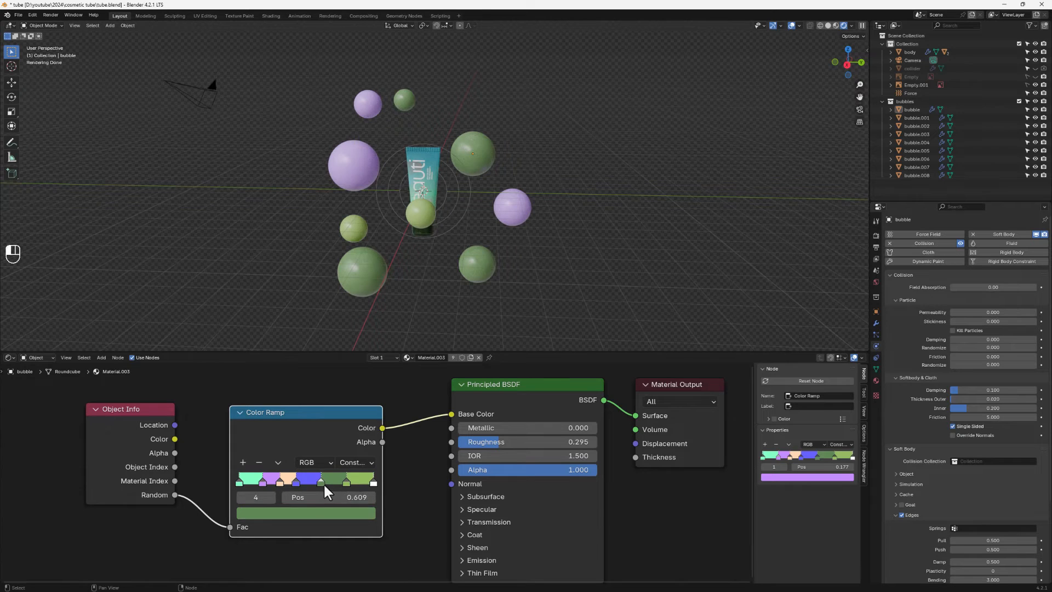
mouse_move(324, 482)
left_mouse_down()
mouse_move(266, 482)
mouse_move(353, 483)
mouse_move(331, 482)
left_mouse_up()
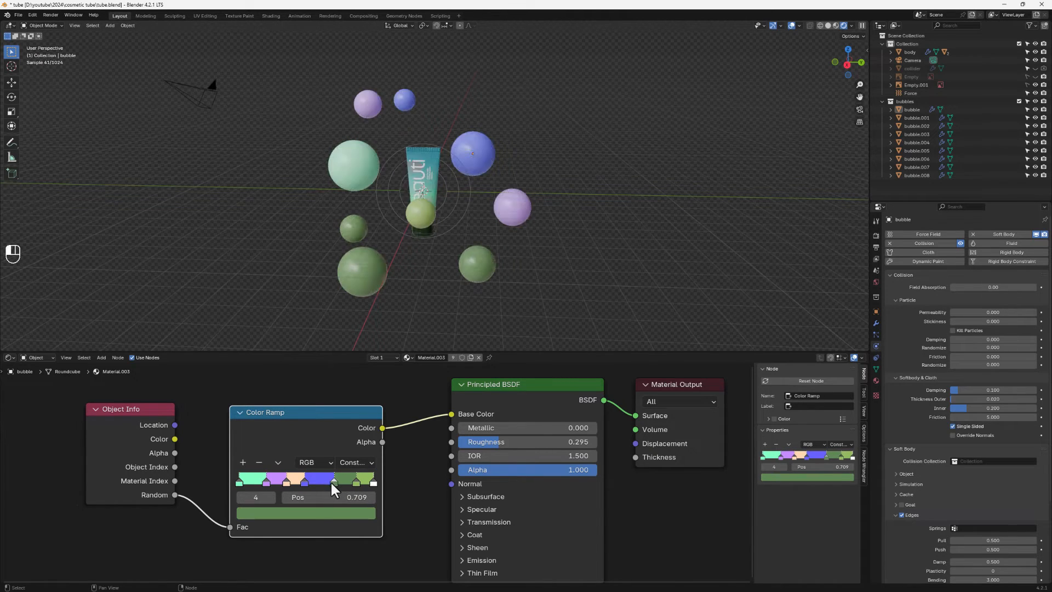
left_click(324, 511)
left_click_drag(364, 360, 360, 314)
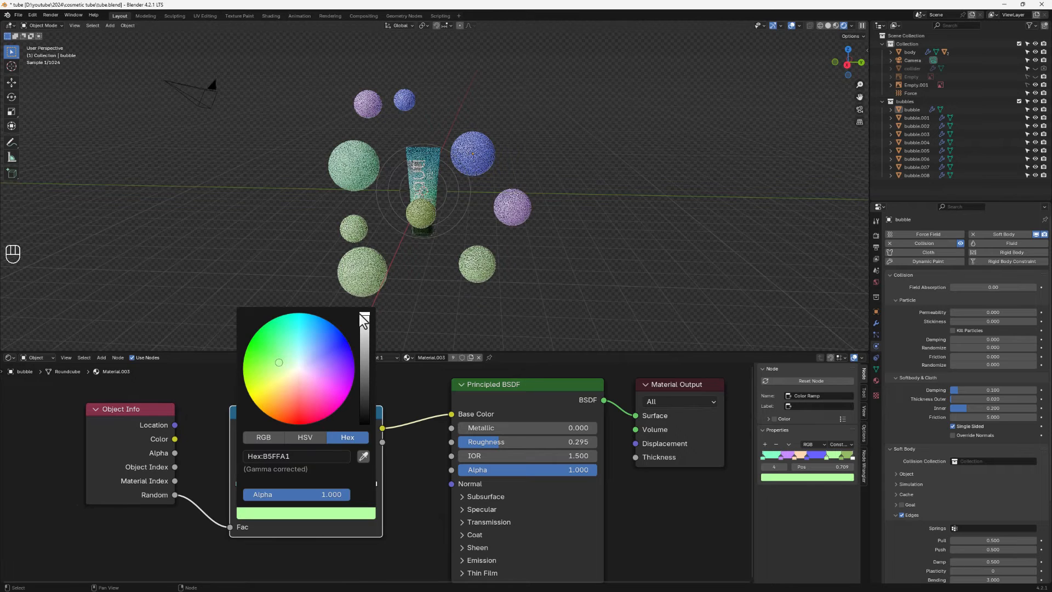
mouse_move(310, 349)
left_mouse_down()
mouse_move(306, 341)
mouse_move(301, 374)
left_mouse_up()
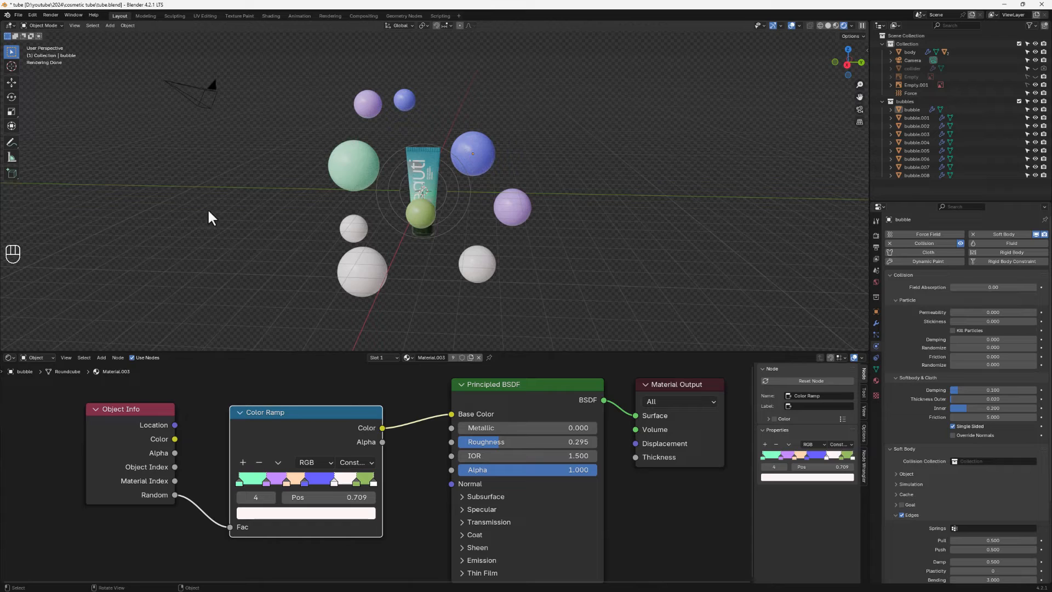
Step: Save the blend file and switch the 3D viewport to Solid shading
key("ctrl+s")
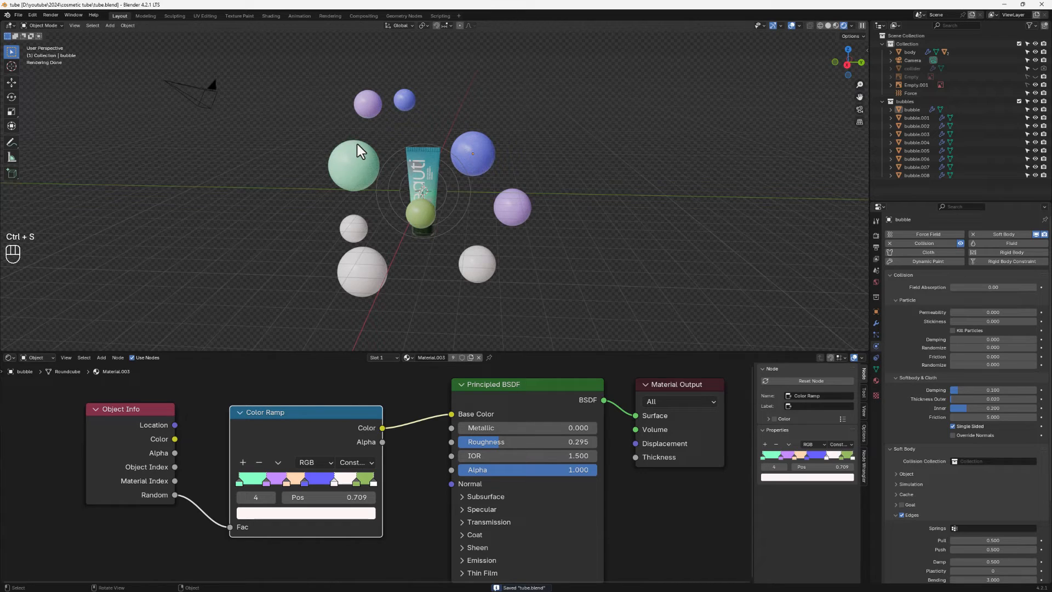
left_click(828, 27)
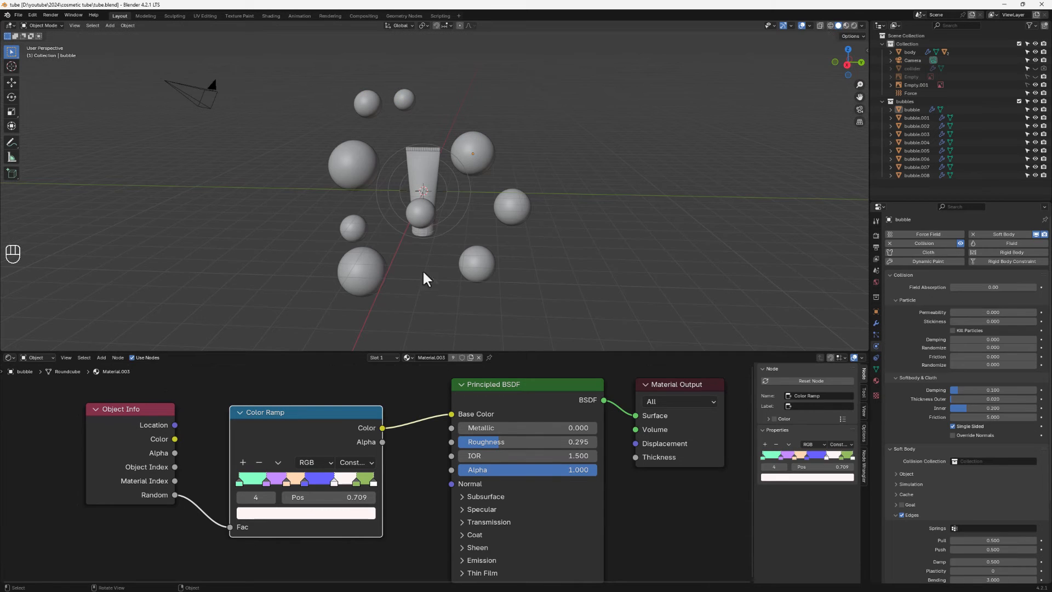
Step: Replace the Shader Editor below the 3D viewport with a Timeline and shrink that area
left_click_drag(514, 352, 505, 447)
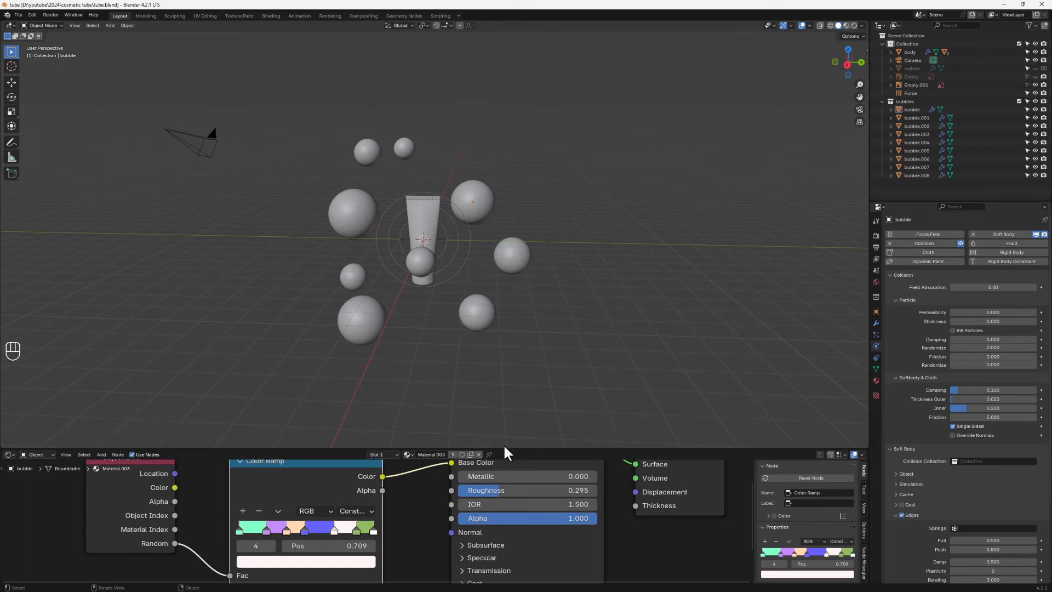
left_click(10, 454)
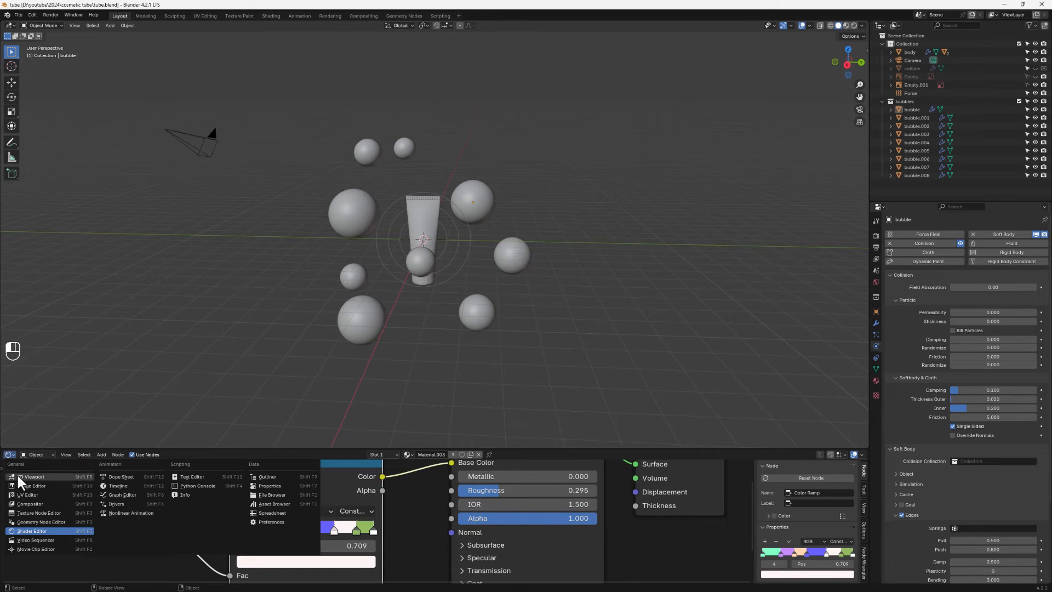
left_click(122, 485)
left_click_drag(212, 445, 215, 501)
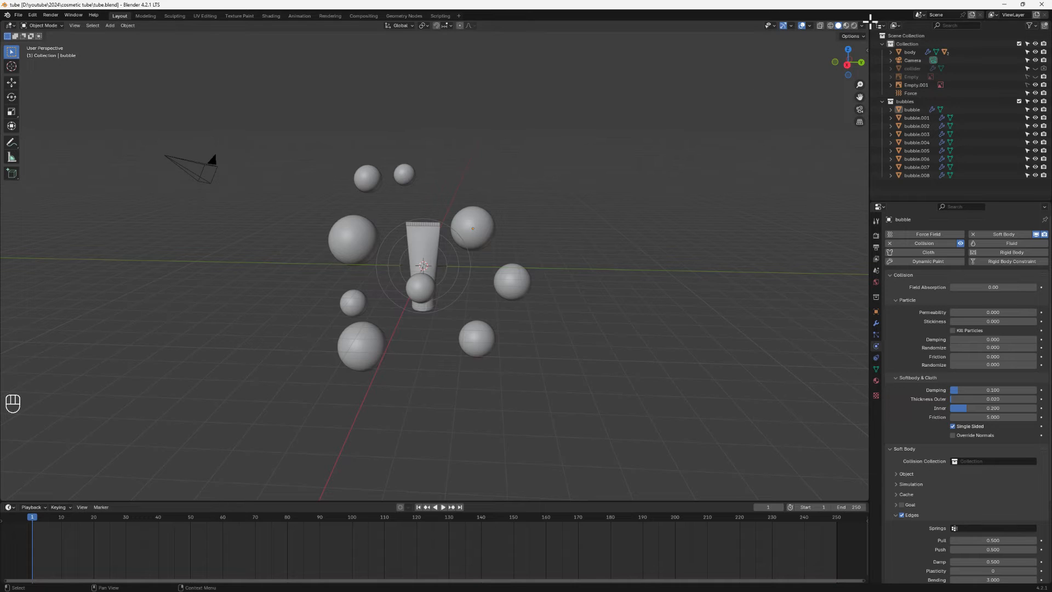
Step: Split the 3D viewport into two side-by-side views and show the camera view in the second one
left_click_drag(867, 22, 441, 132)
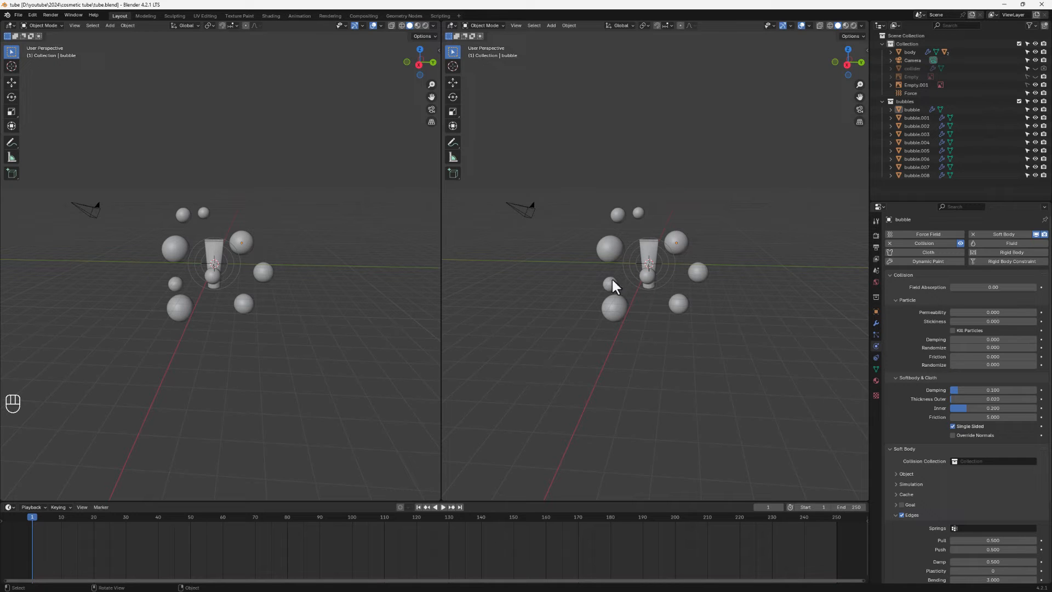
left_click(860, 109)
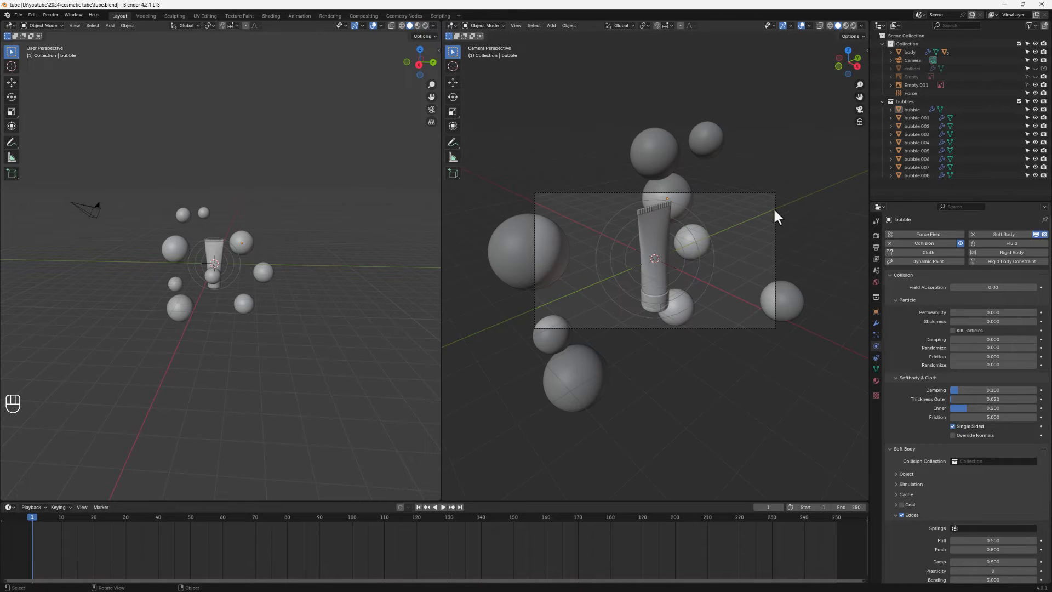
middle_click_drag(646, 327, 672, 275, "shift")
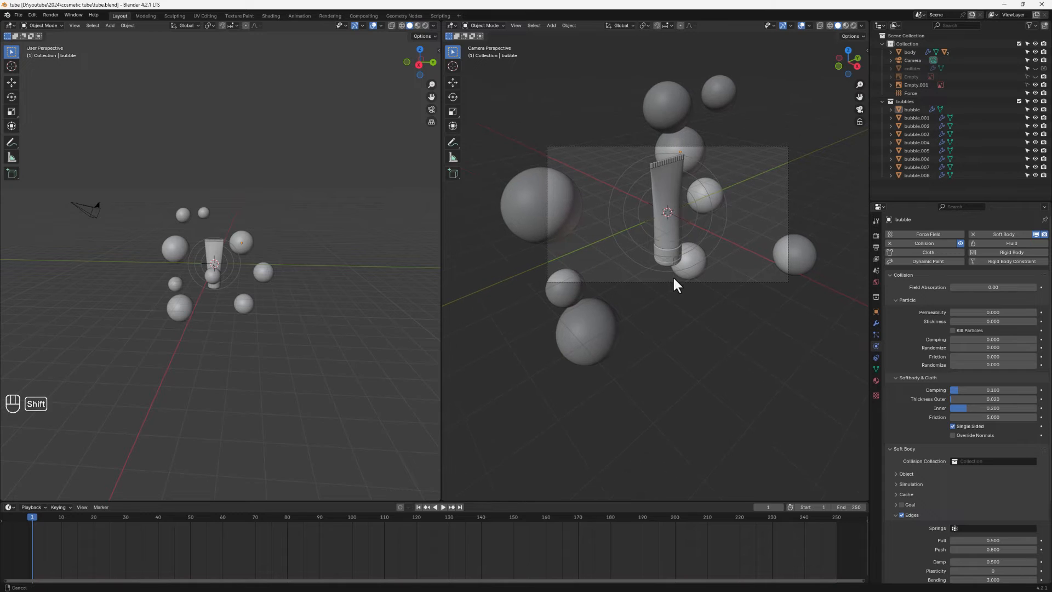
middle_click_drag(697, 231, 681, 247, "shift")
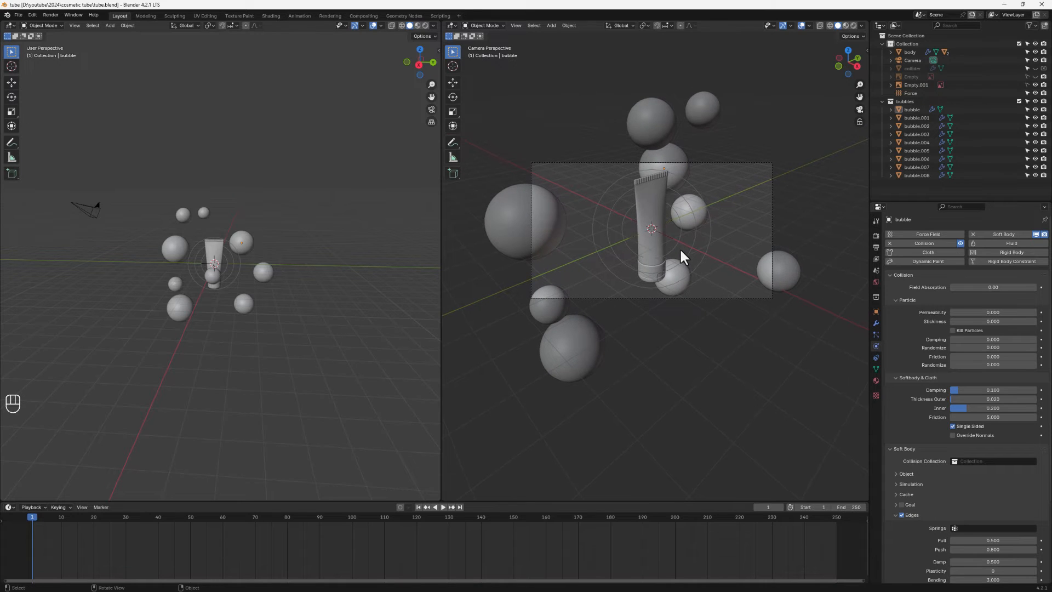
scroll(681, 251, "up", 2)
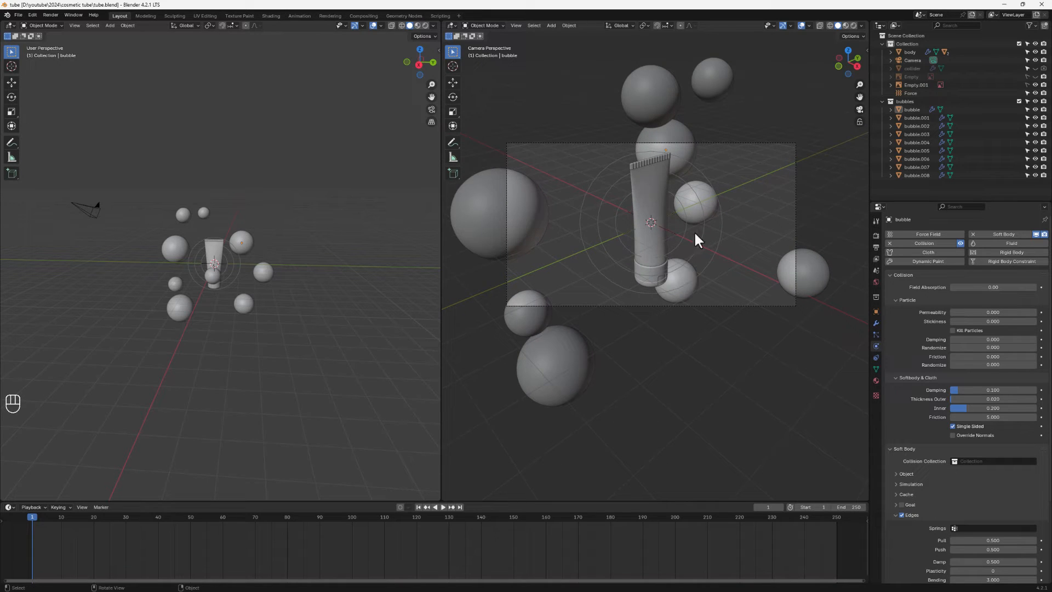
Step: Lock the camera to the view, orbit it to face the tube's front, and preview the materials
left_click(858, 121)
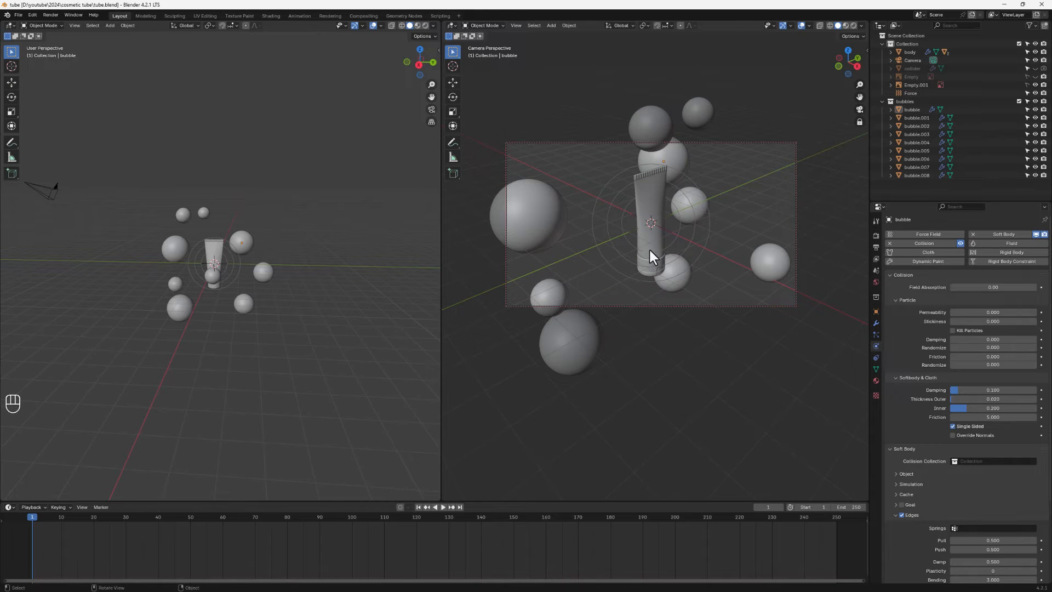
mouse_move(649, 248)
middle_mouse_down()
mouse_move(635, 226)
mouse_move(644, 215)
mouse_move(697, 240)
mouse_move(653, 253)
mouse_move(645, 268)
middle_mouse_up()
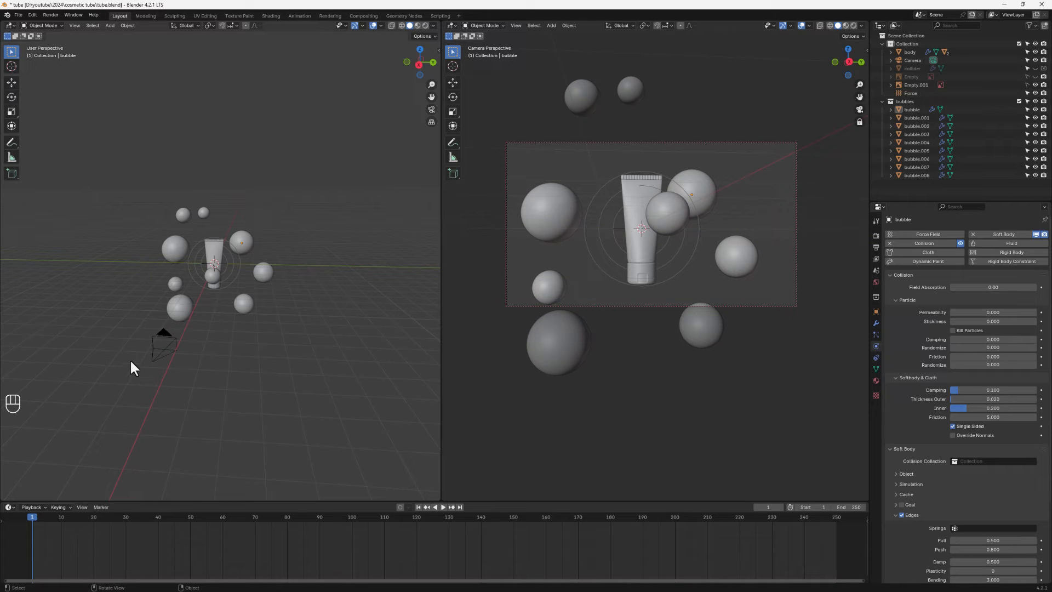
middle_click_drag(660, 267, 668, 266)
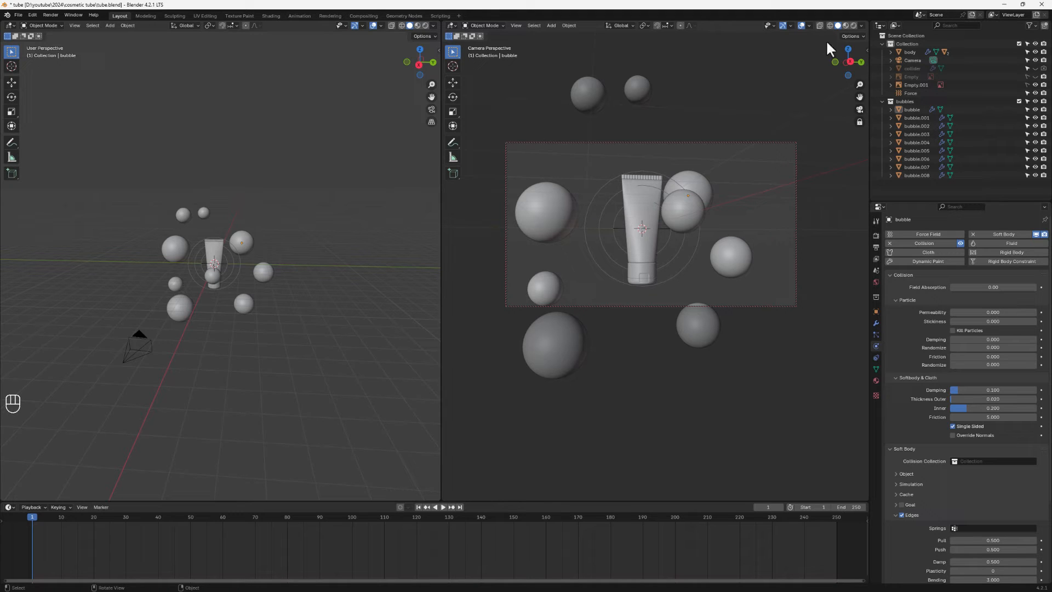
left_click(846, 26)
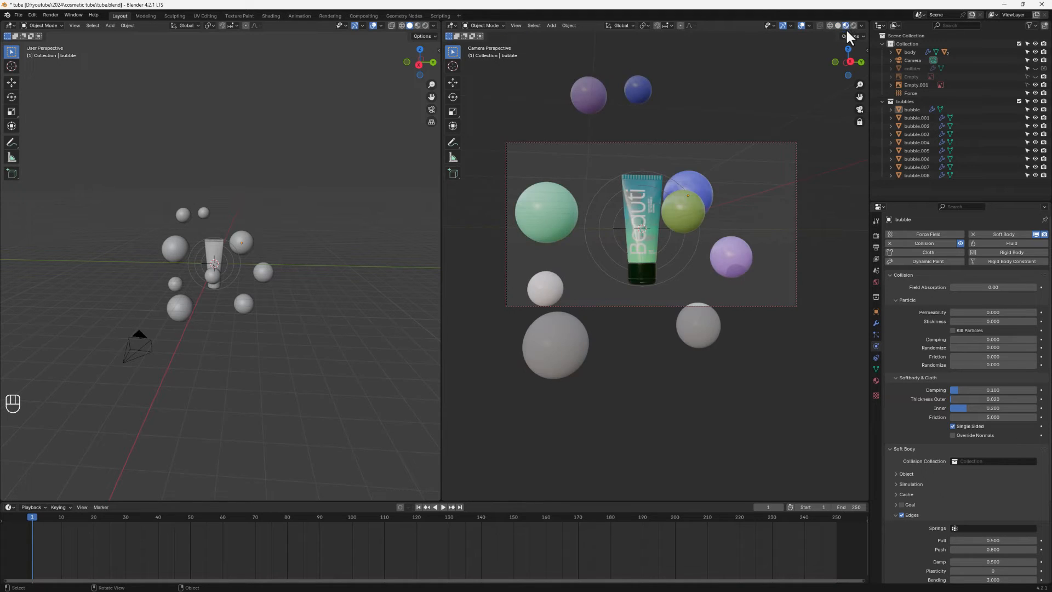
Step: Play the bubble simulation, set the current frame to 46, and adjust the camera angle around the tube
left_click(442, 507)
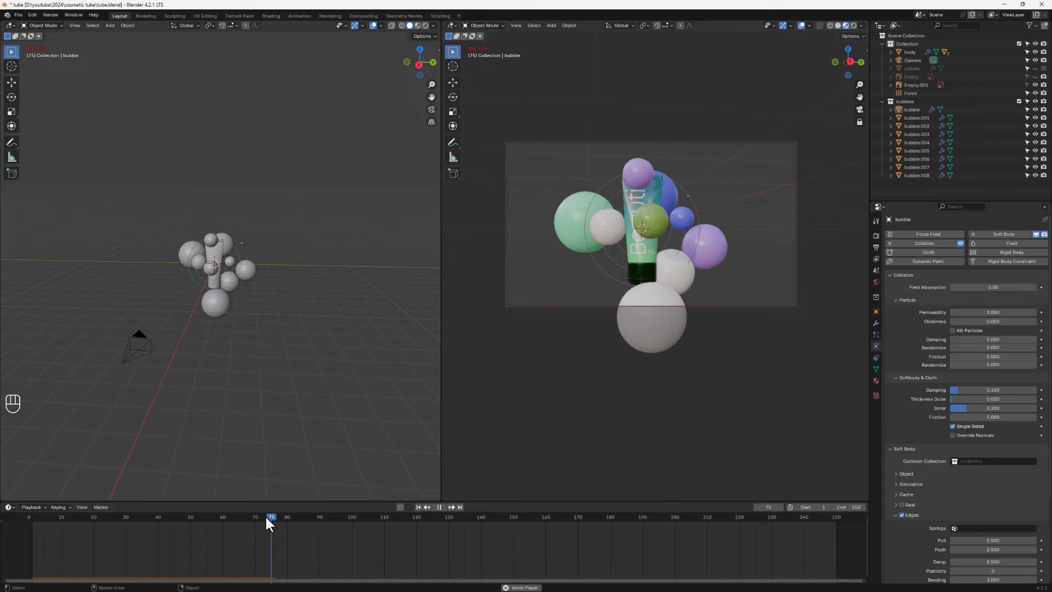
key("space")
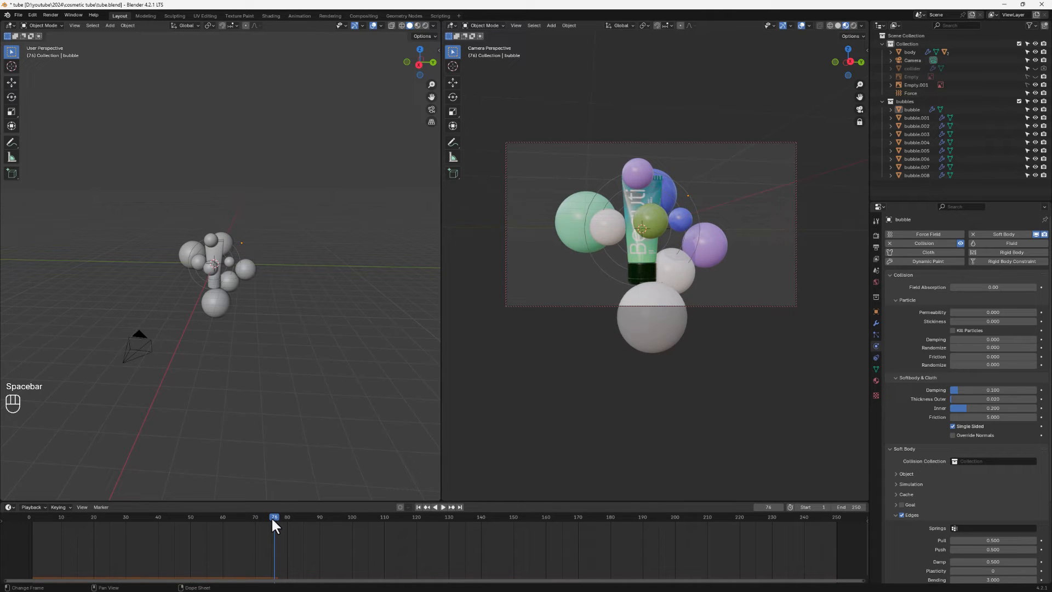
left_click_drag(271, 516, 177, 534)
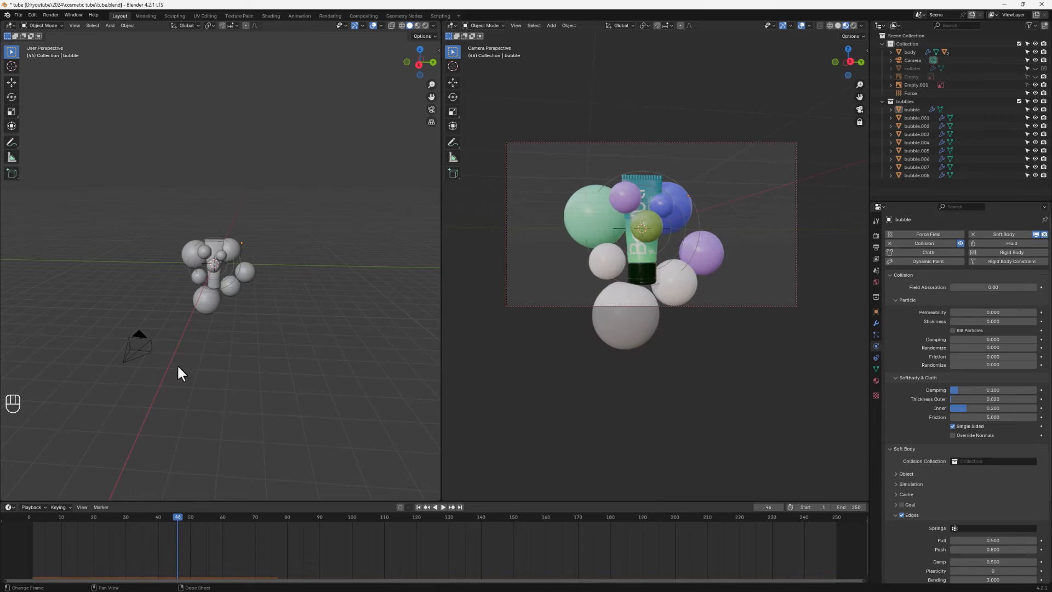
middle_click_drag(672, 250, 651, 262)
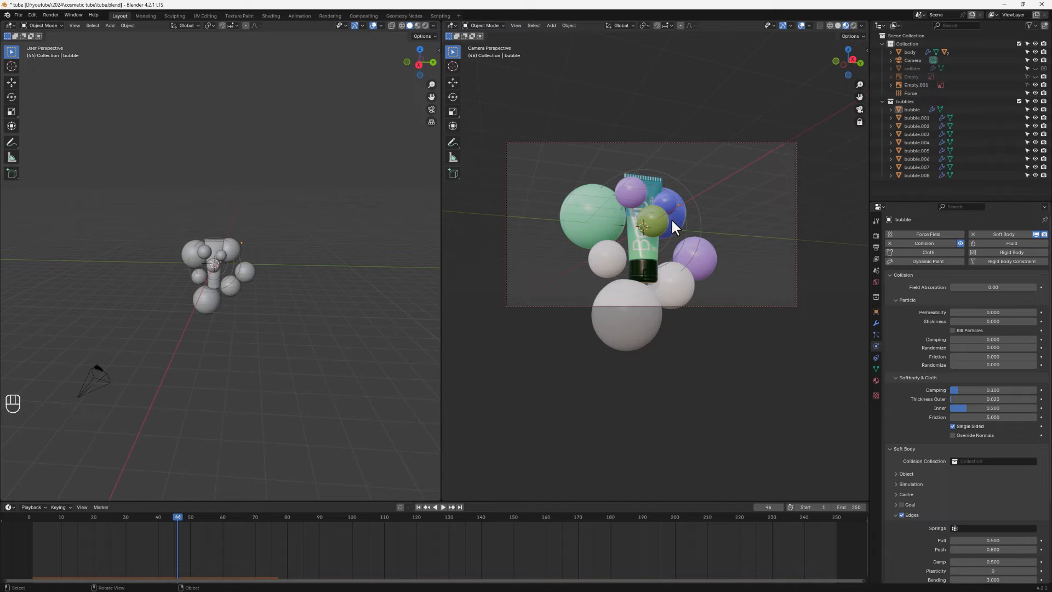
Step: Add a plane and move it about -5.7 m along the X axis, behind the tube and bubbles
middle_click_drag(200, 291, 141, 305)
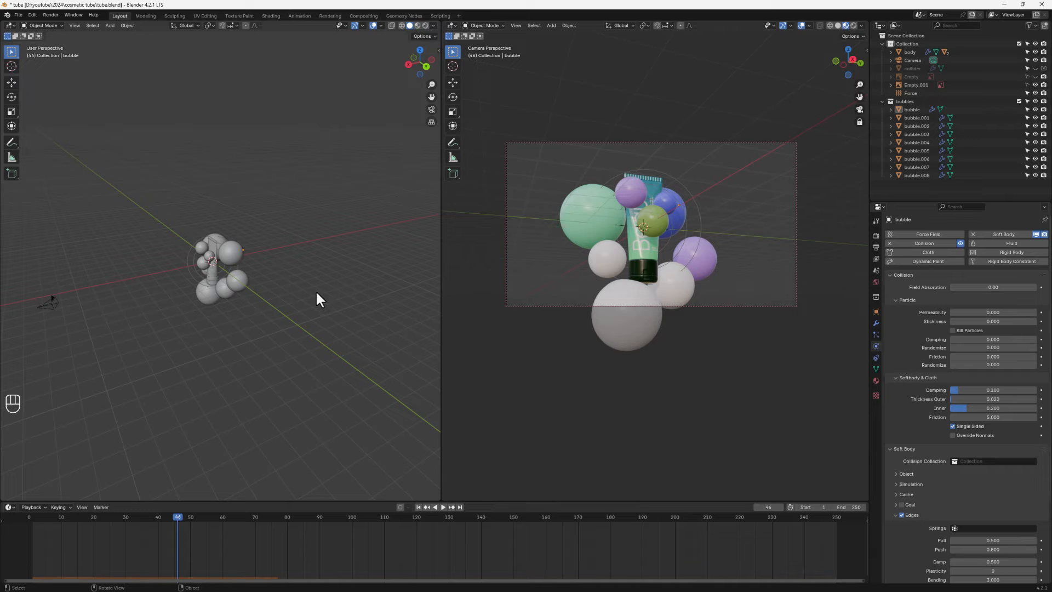
key("shift+a")
mouse_move(292, 305)
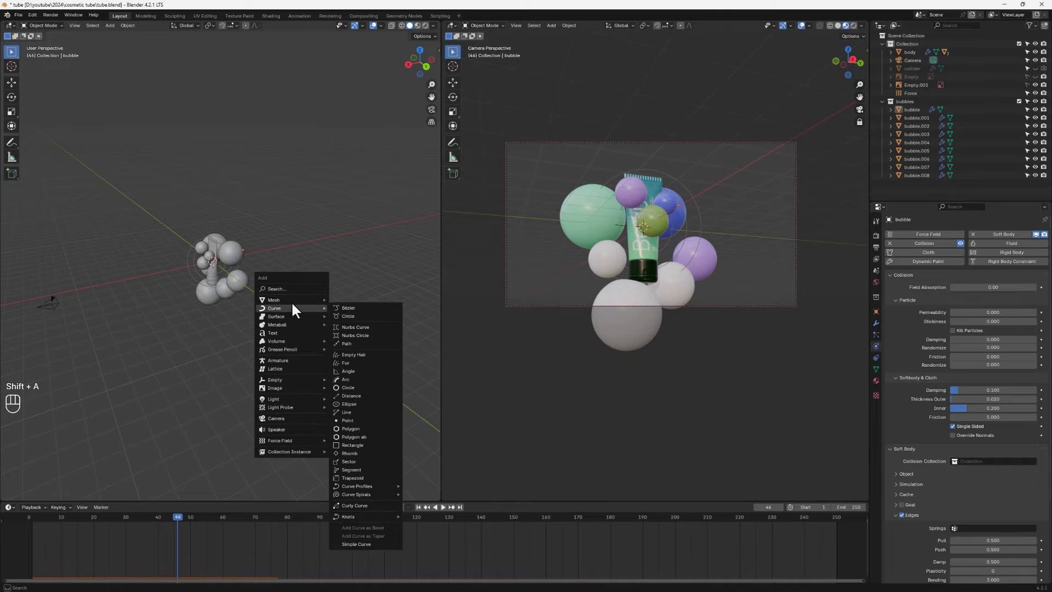
left_click(354, 299)
middle_click_drag(351, 299, 271, 294)
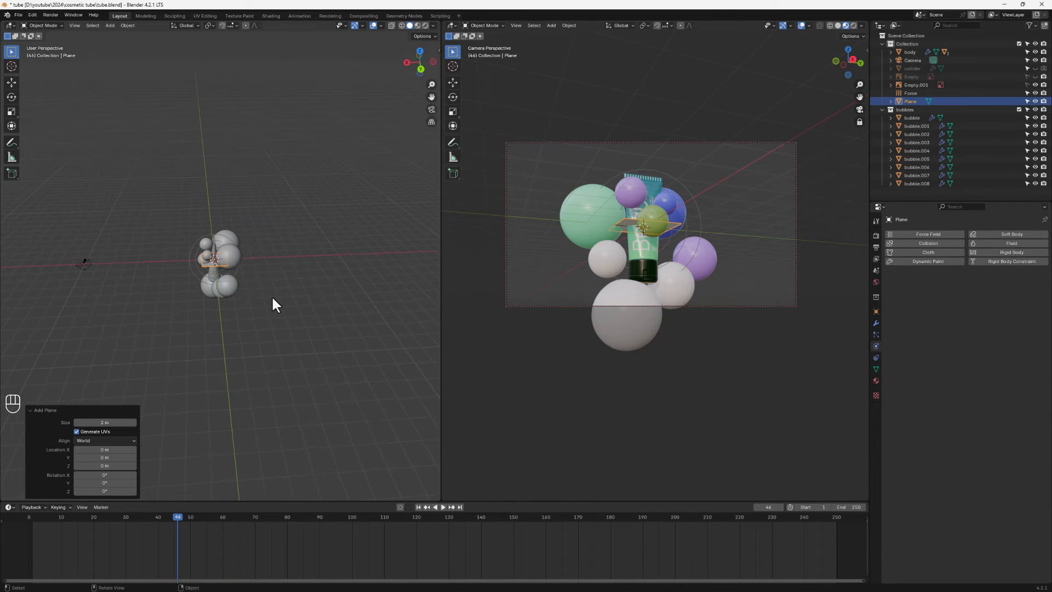
key("g")
key("x")
left_click(262, 257)
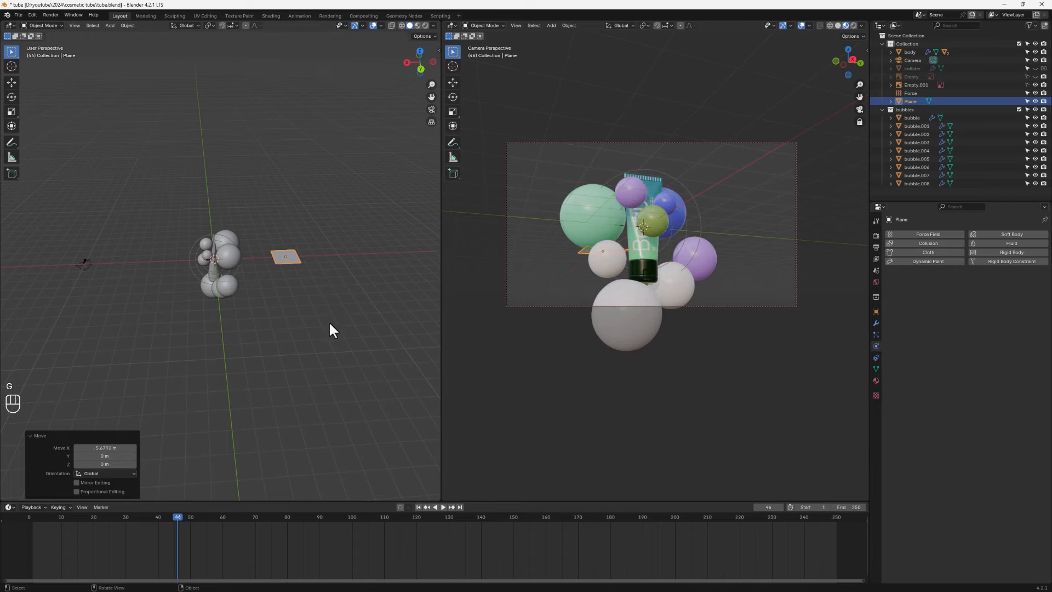
Step: Rotate the plane 90° about the Y axis and scale it up by a factor of about 12.1 as a backdrop
type("ry90")
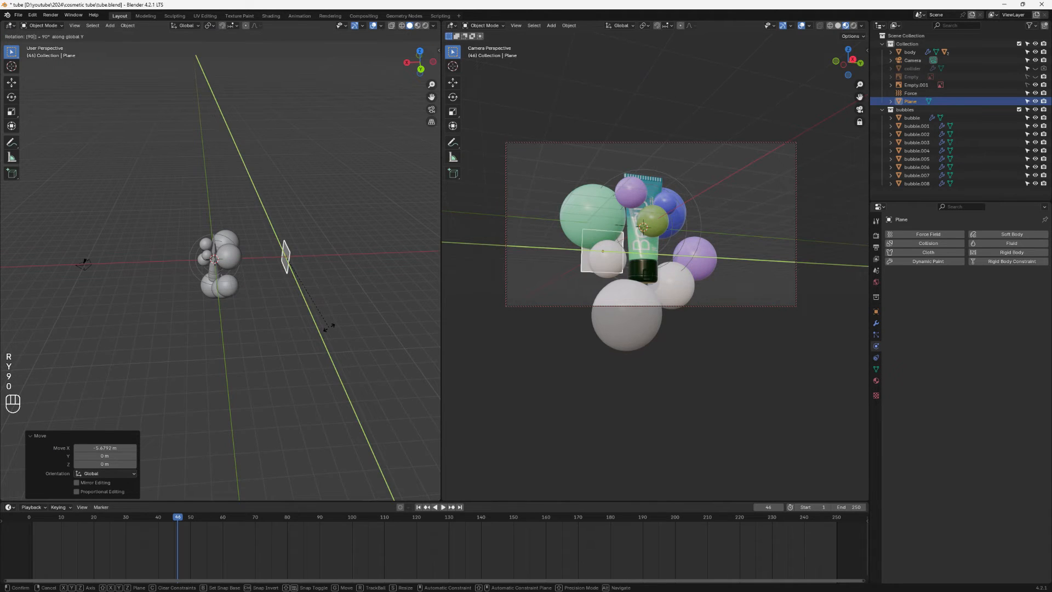
left_click(329, 326)
key("s")
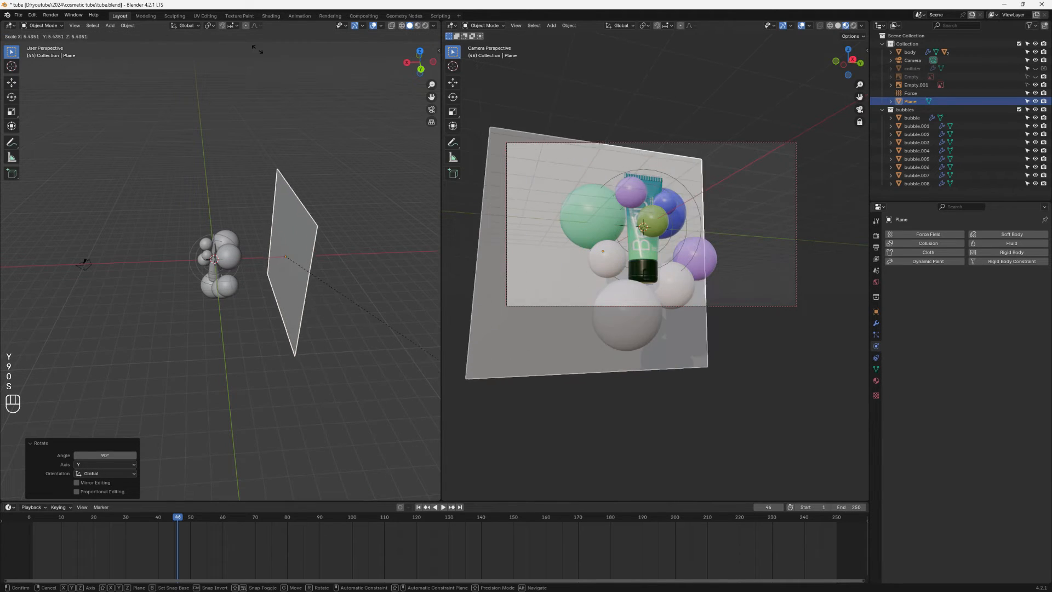
left_click(294, 200)
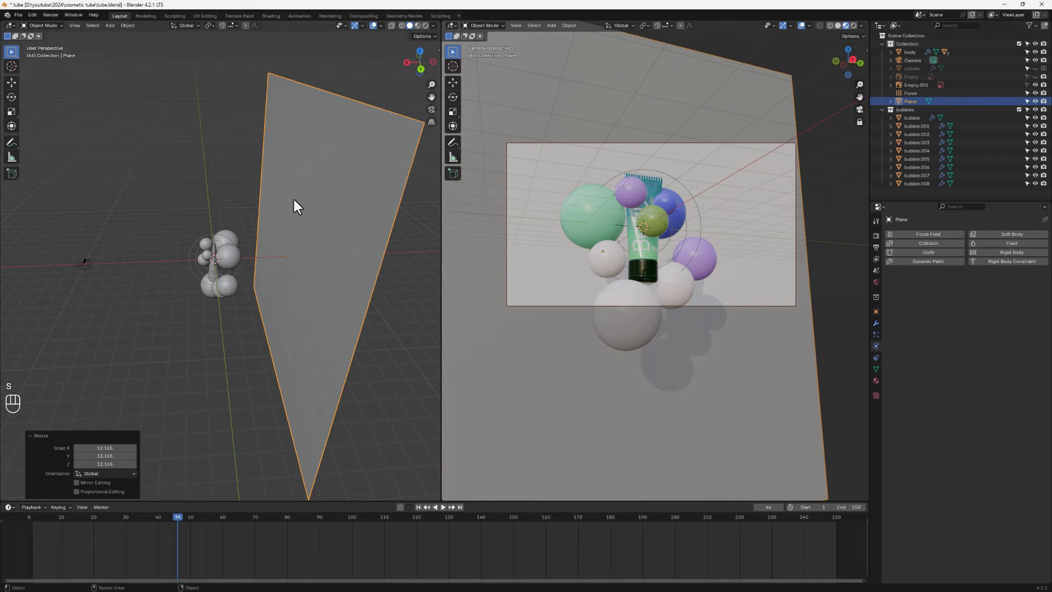
Step: Shift the backdrop plane sideways about 2.6 m along Y and show the camera view in Rendered shading
middle_click_drag(294, 199, 274, 220)
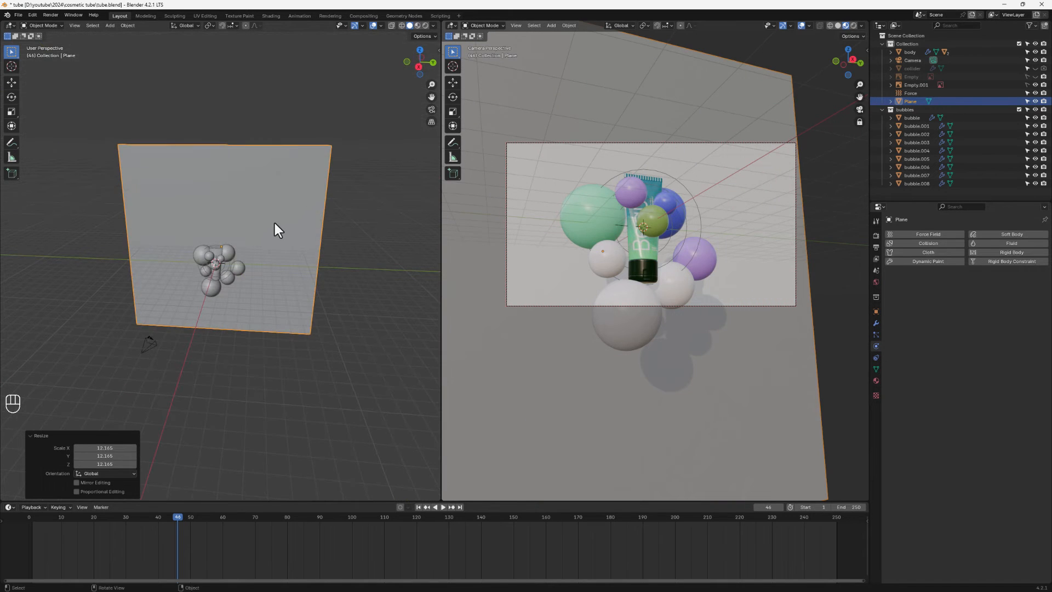
key("g")
left_click(295, 222)
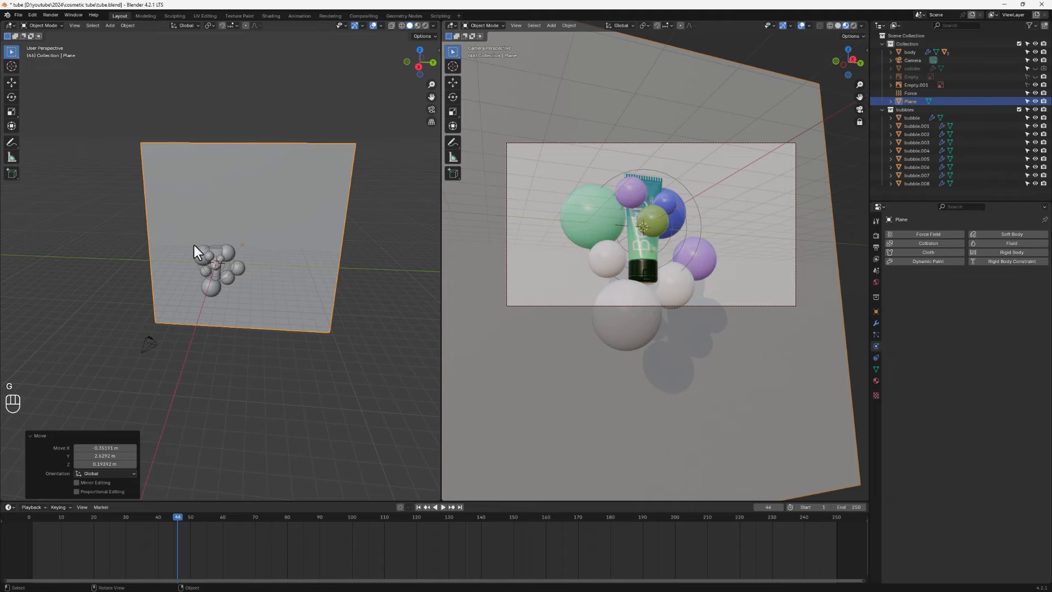
left_click(853, 25)
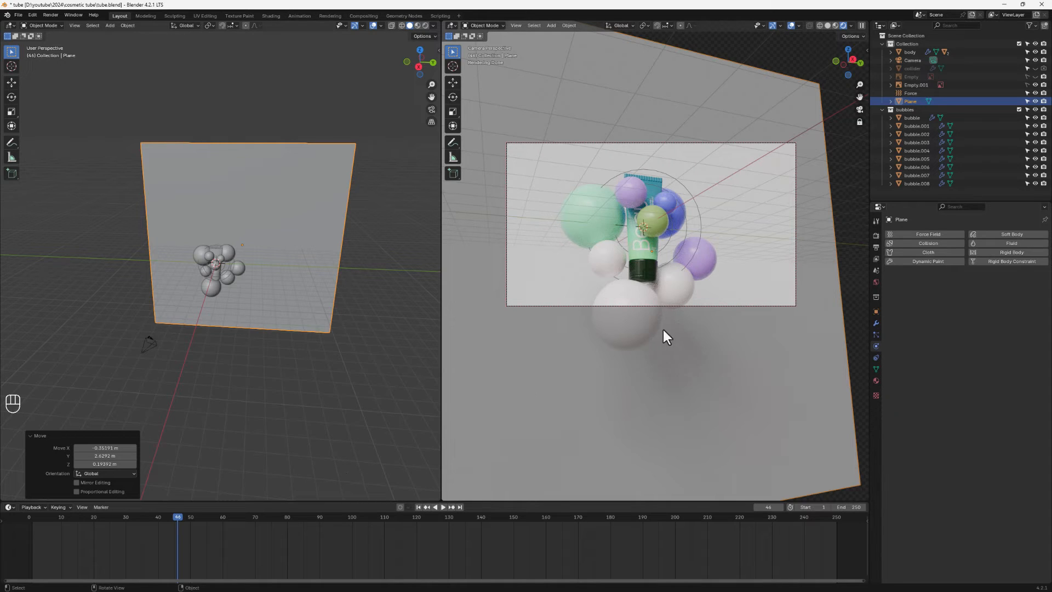
left_click(284, 232)
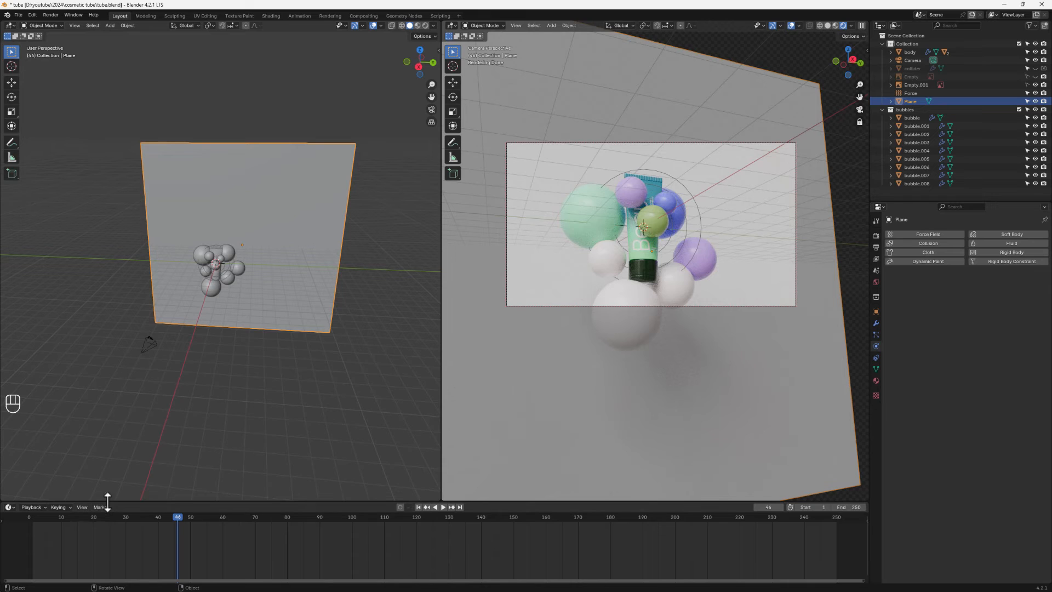
Step: Replace the Timeline with a slightly taller Shader Editor and create a new material for the backdrop plane
left_click_drag(108, 501, 104, 470)
left_click(9, 475)
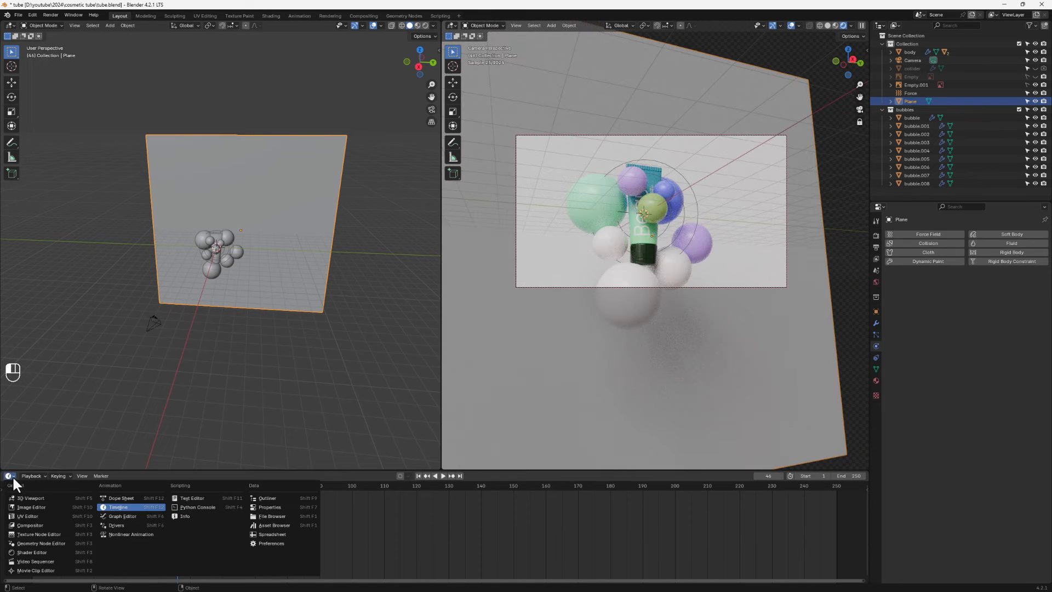
left_click(36, 552)
left_click(458, 475)
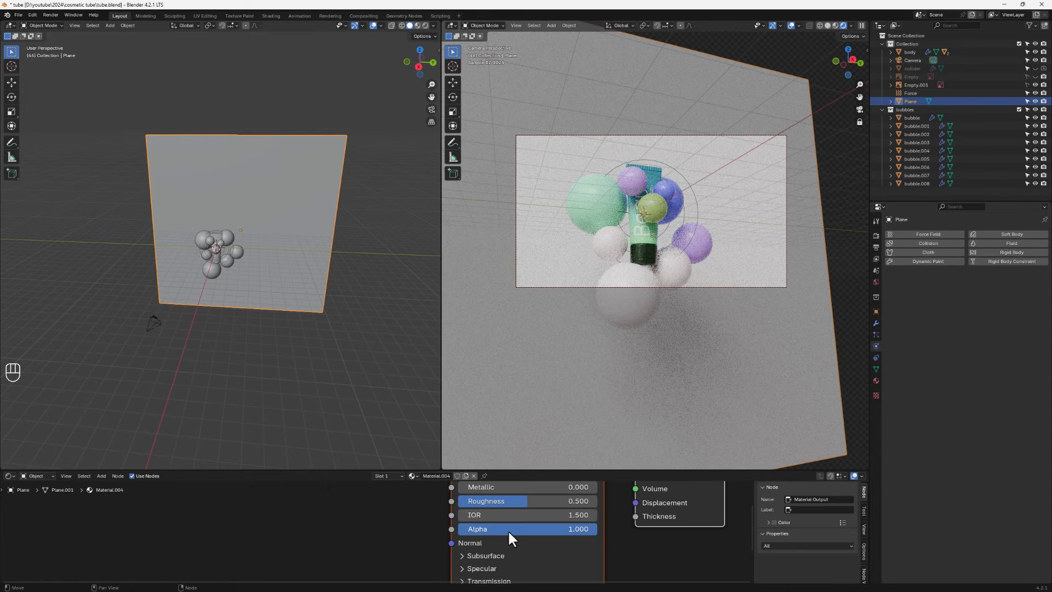
Step: Set the backdrop material's Base Color to a pale light blue
left_click(512, 518)
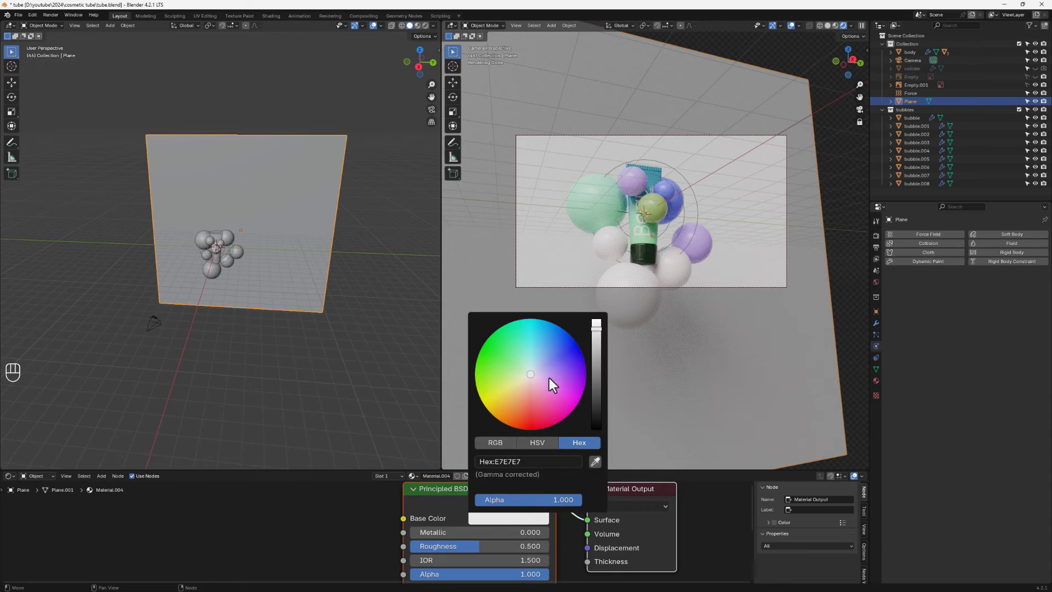
left_click(539, 363)
left_click_drag(537, 362, 534, 366)
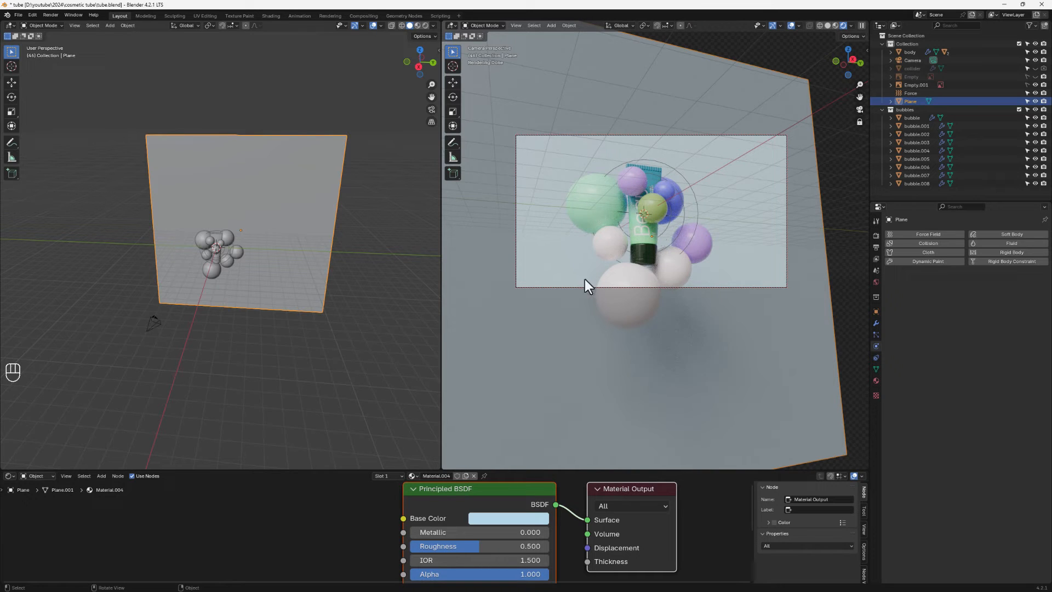
Step: Move the backdrop plane about 1.6 m along the X axis toward the bubbles and deselect it
middle_click_drag(243, 284, 290, 274)
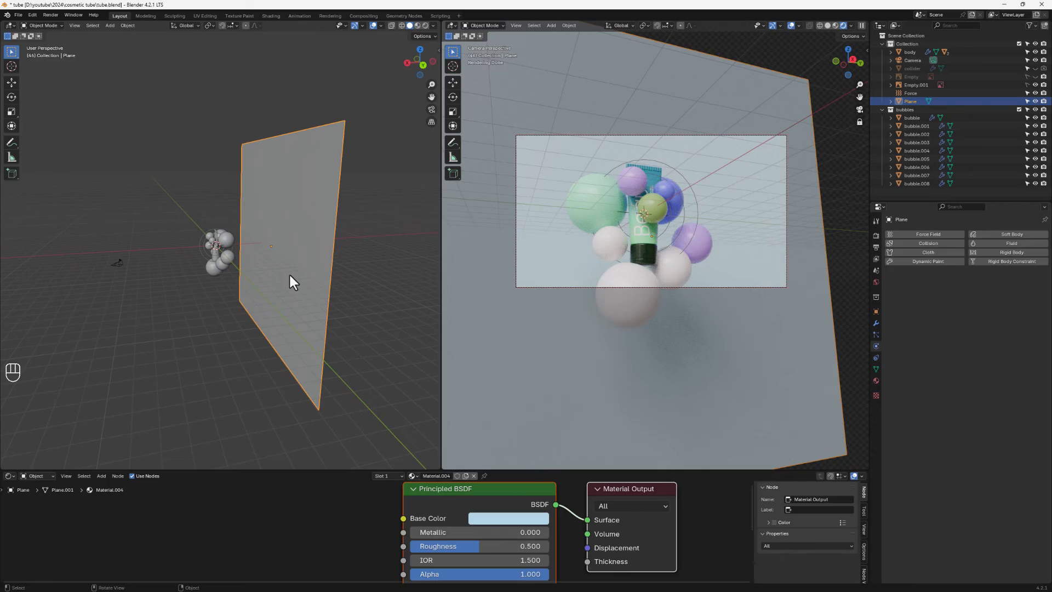
key("g")
key("x")
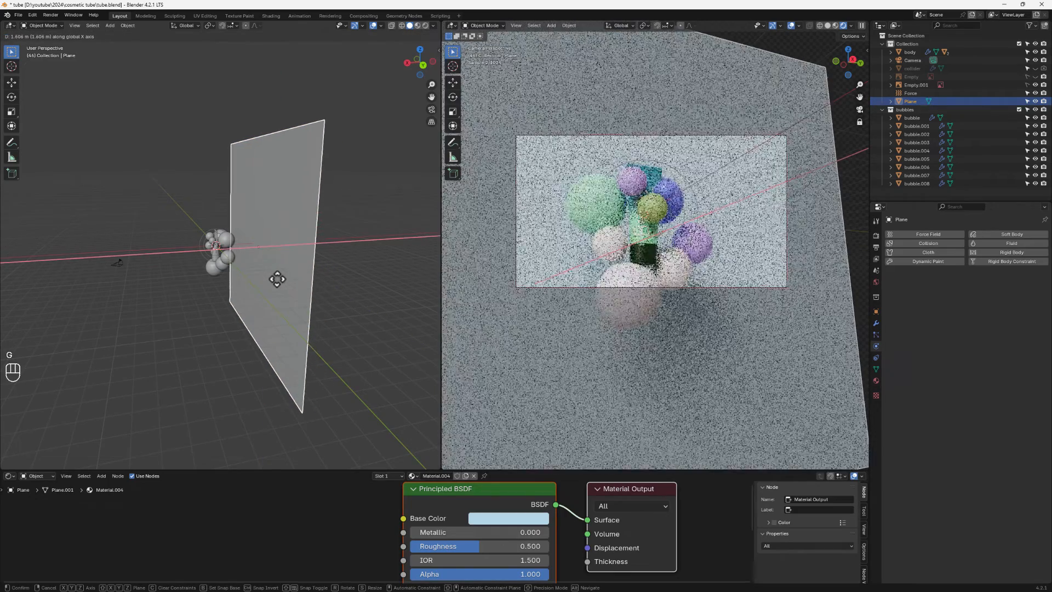
left_click(277, 279)
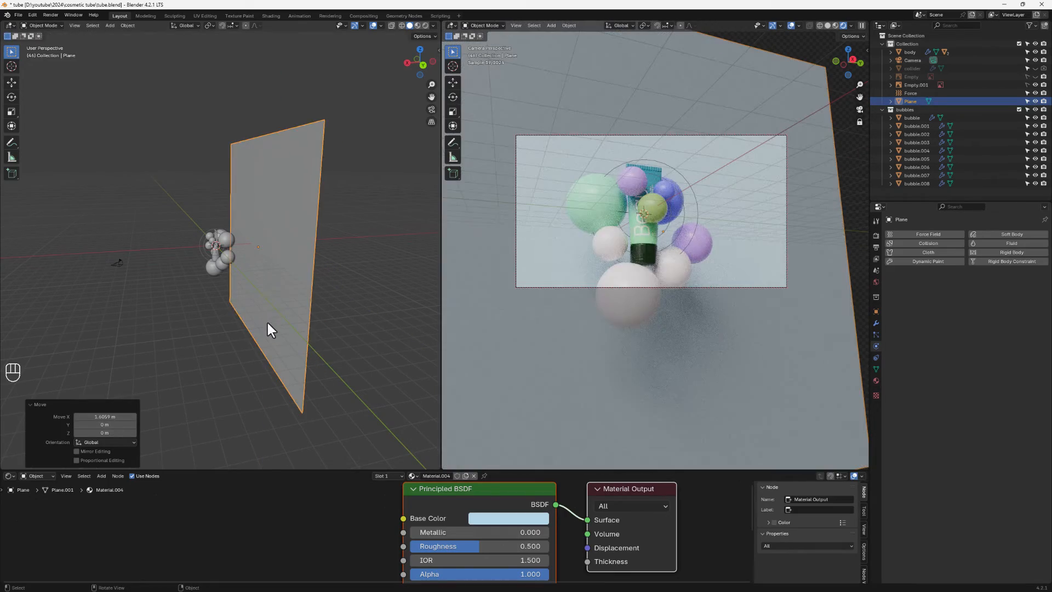
middle_click_drag(265, 302, 323, 301)
left_click(415, 365)
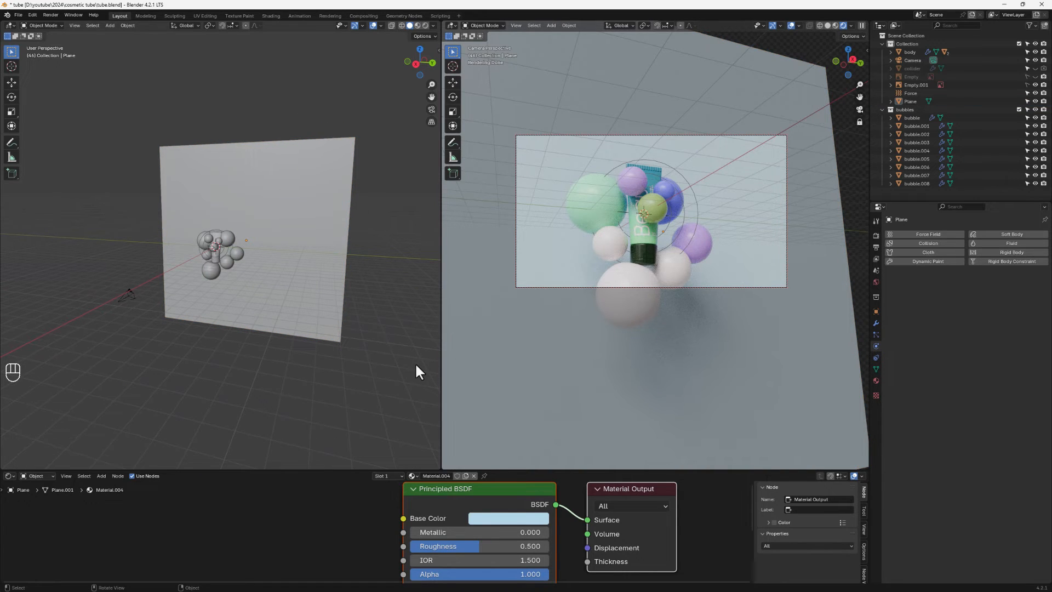
Step: Hide the overlays in the rendered camera view and switch the Shader Editor from the object material to the World nodes
left_click(790, 25)
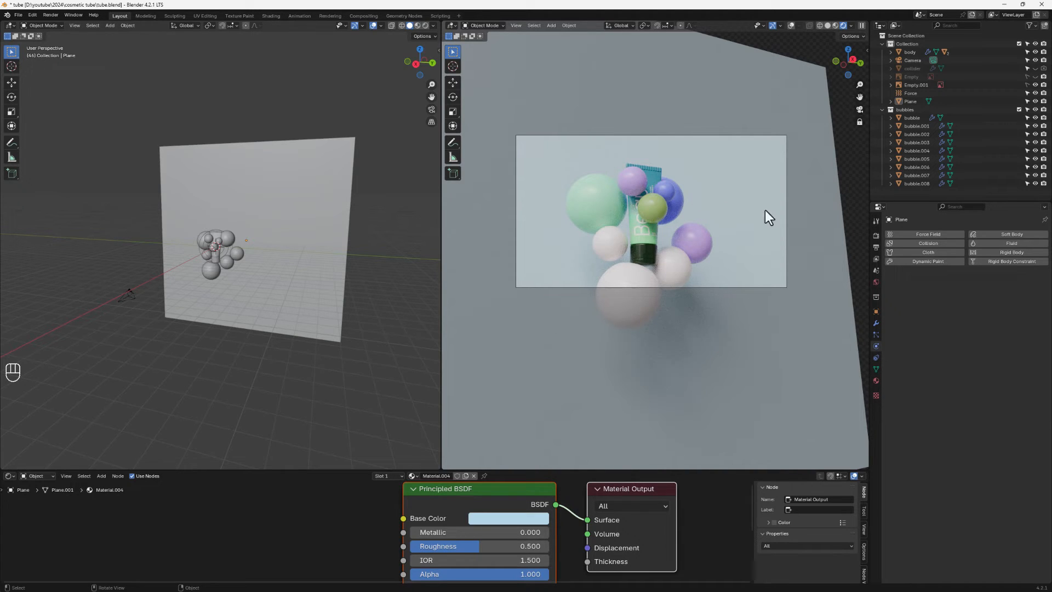
left_click(35, 475)
left_click(34, 505)
scroll(307, 541, "down", 3)
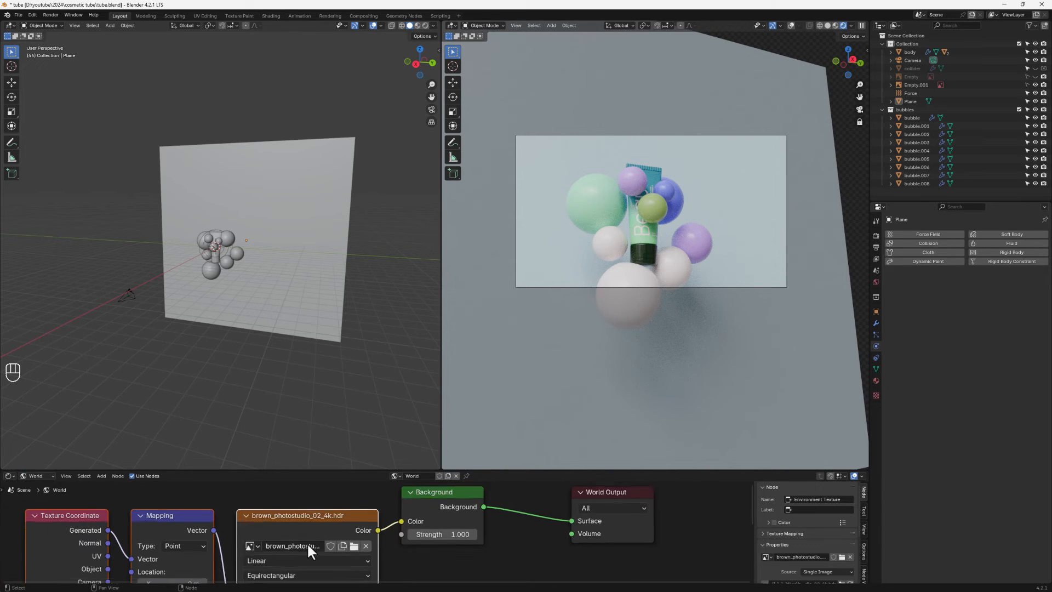
Step: Try studio_small_08_4k.hdr as the world environment image and go back to brown_photostudio_02_4k.hdr
left_click(355, 533)
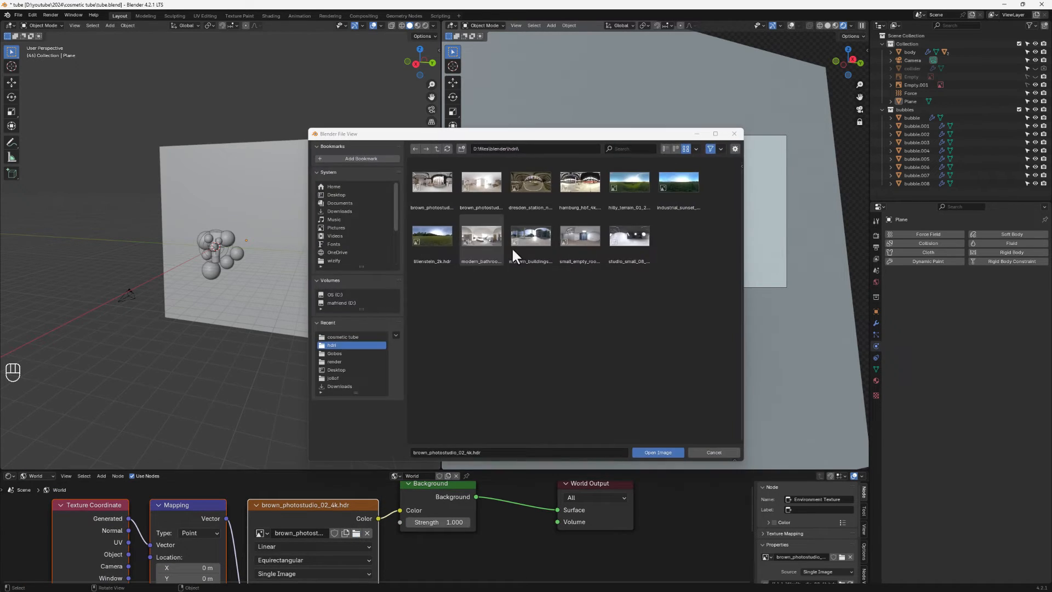
left_click_drag(475, 135, 255, 137)
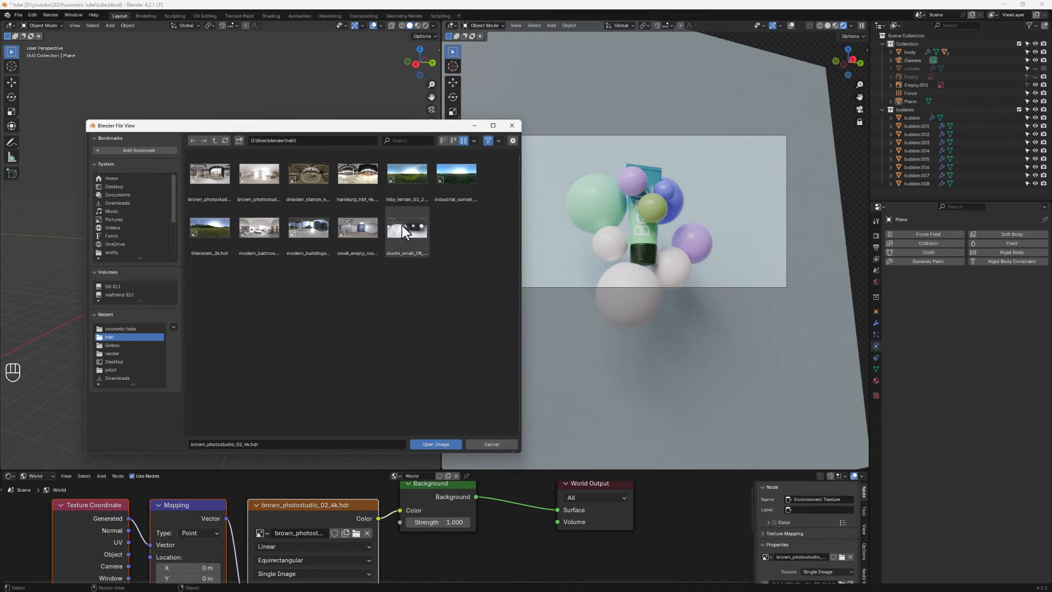
double_click(402, 225)
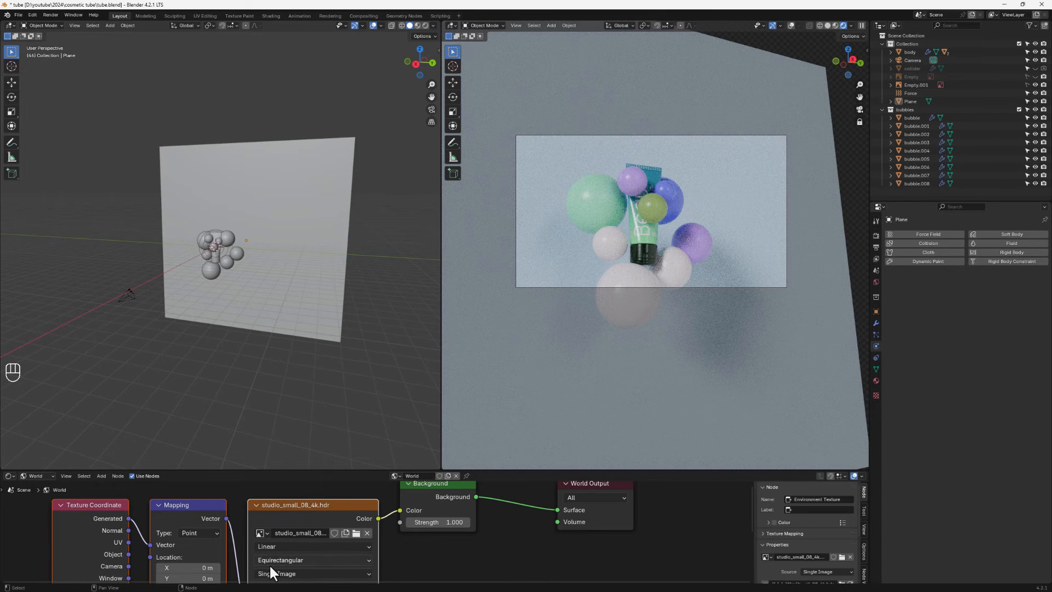
left_click(349, 534)
double_click(439, 188)
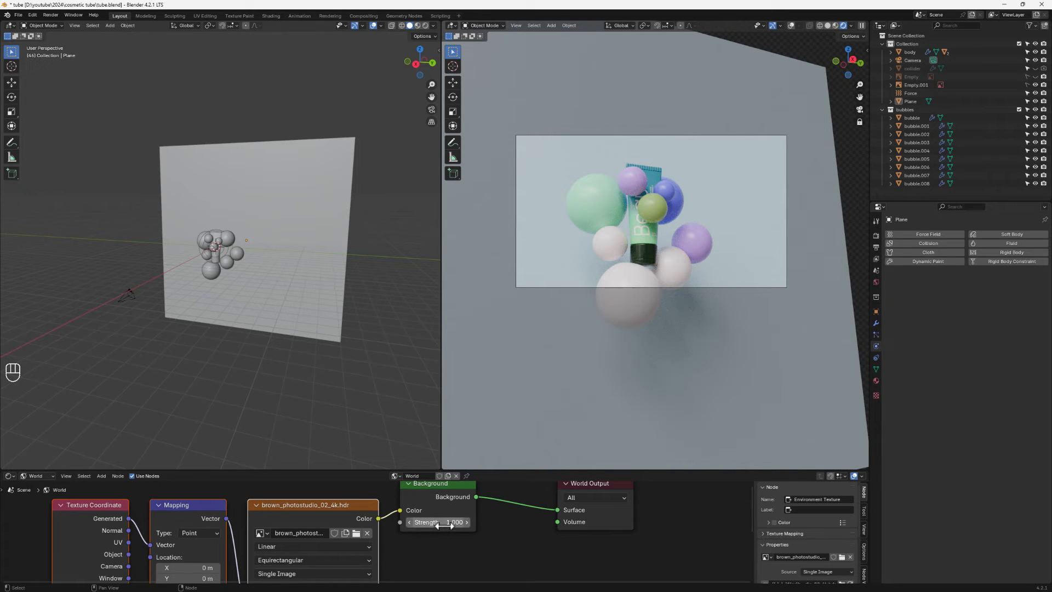
Step: Set the world Background strength to 0.2 and add an area light to the scene
left_click_drag(441, 524, 389, 523)
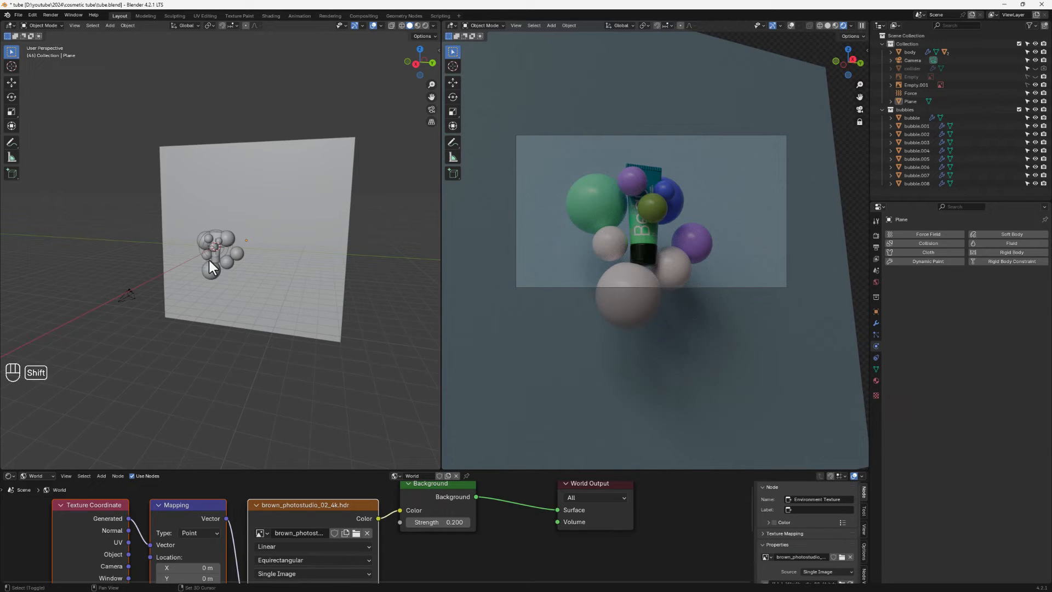
key("shift+a")
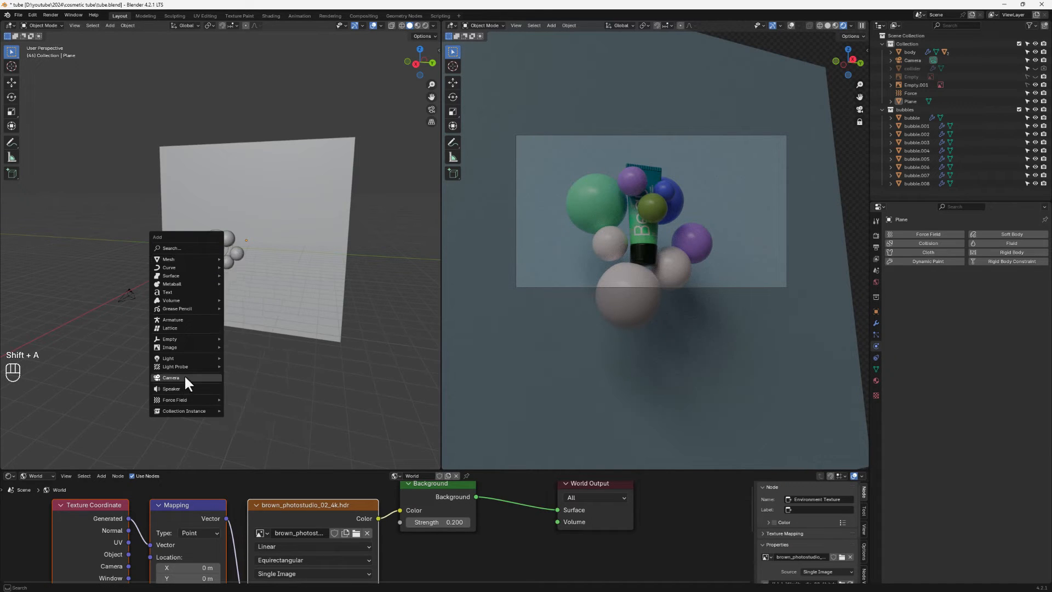
mouse_move(186, 360)
left_click(247, 386)
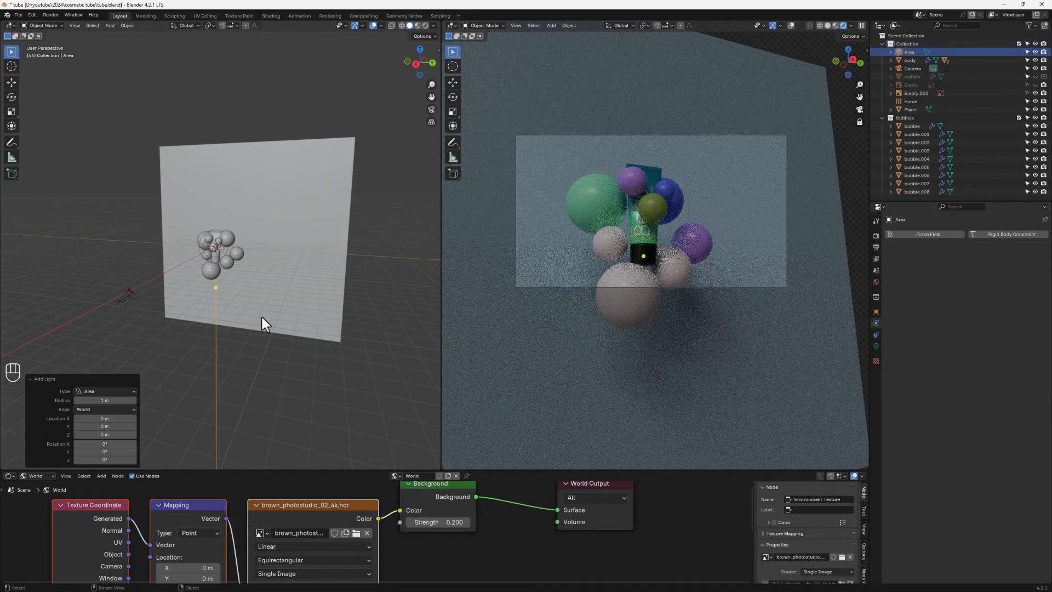
Step: Move the area light along negative Y to one side of the bubbles and rotate it 90° about X to face them
key("g")
key("y")
left_click(216, 305)
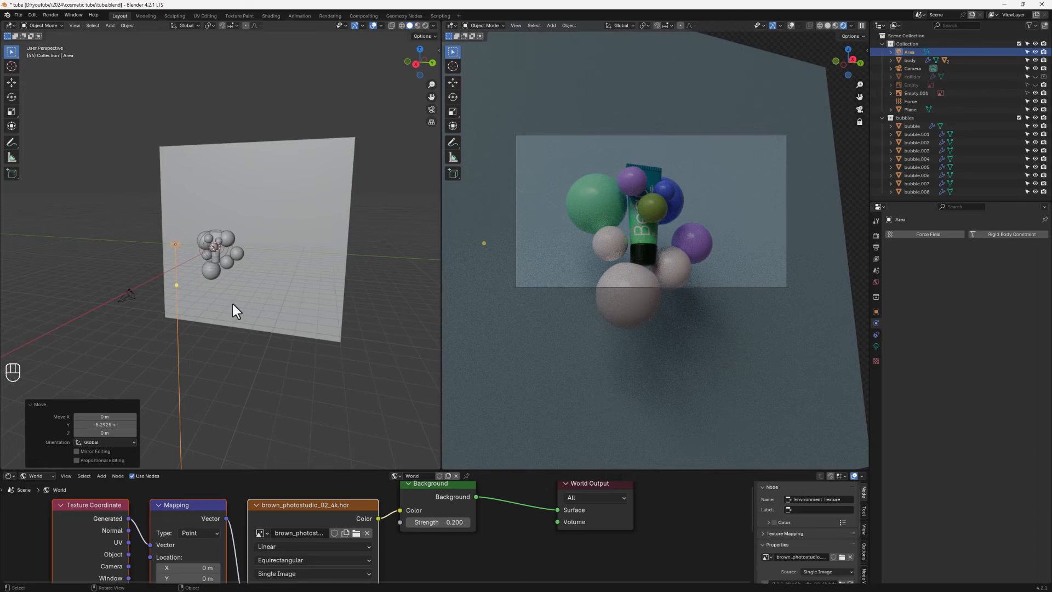
key("r")
key("x")
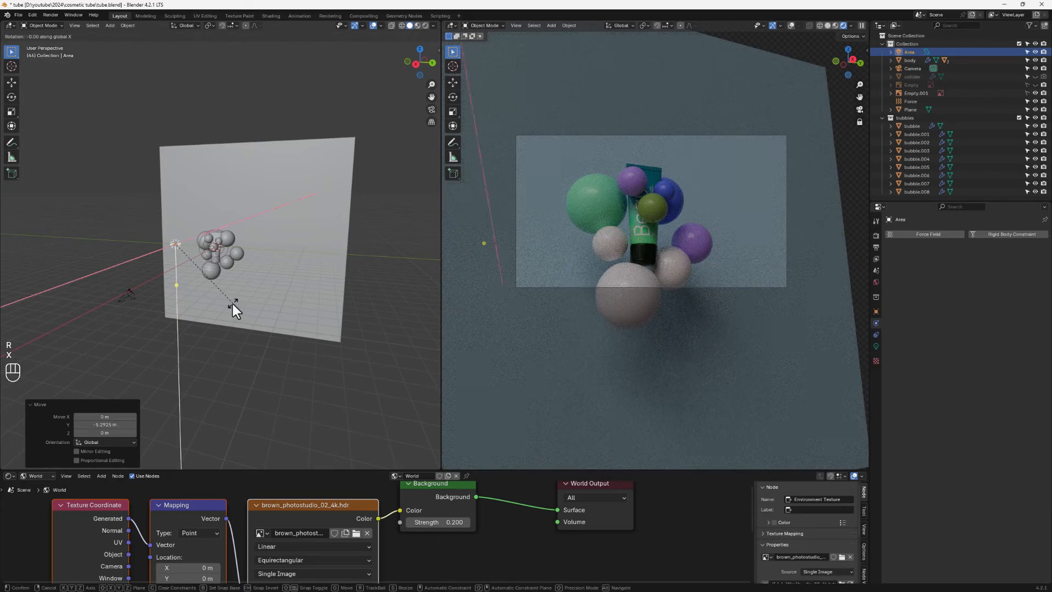
key("9")
key("0")
key("Return")
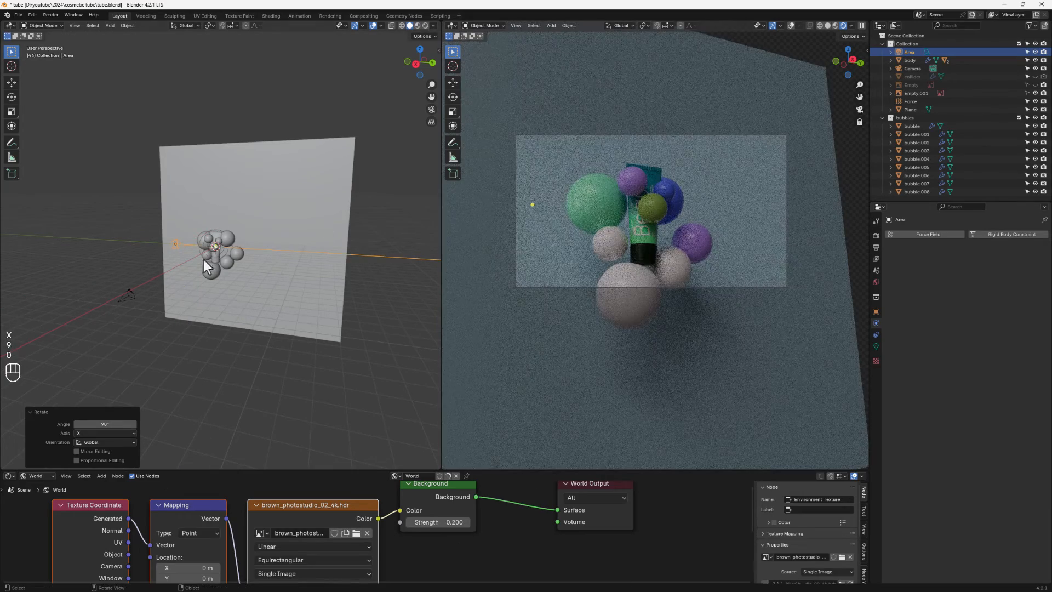
Step: Enlarge the area light about 8.6 times and narrow it along X by a factor of about 0.63
middle_click_drag(202, 258, 254, 222)
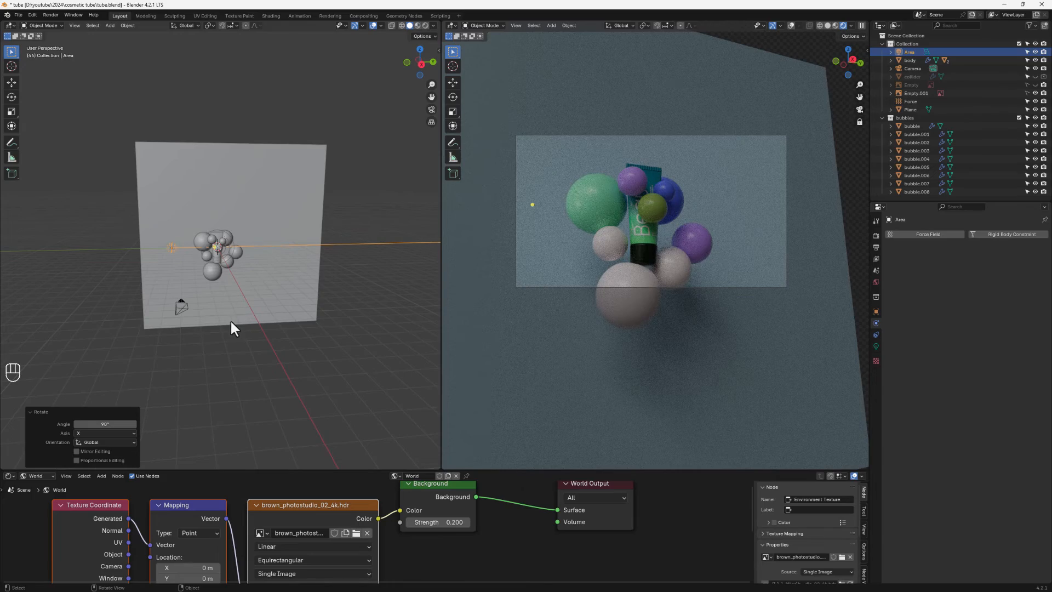
key("s")
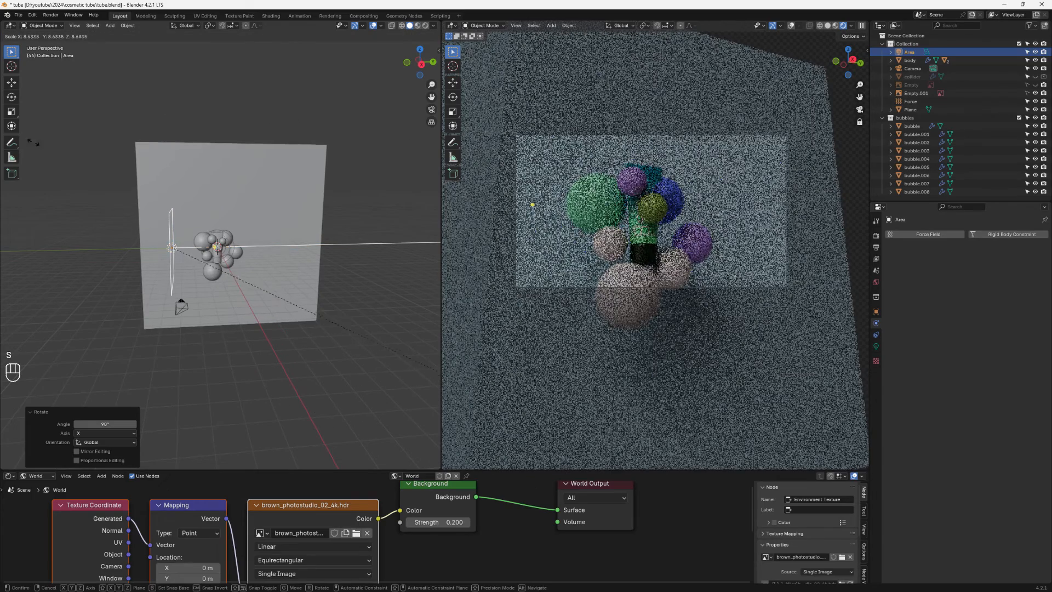
left_click(31, 141)
middle_click_drag(275, 193, 204, 200)
key("s")
left_click(246, 210)
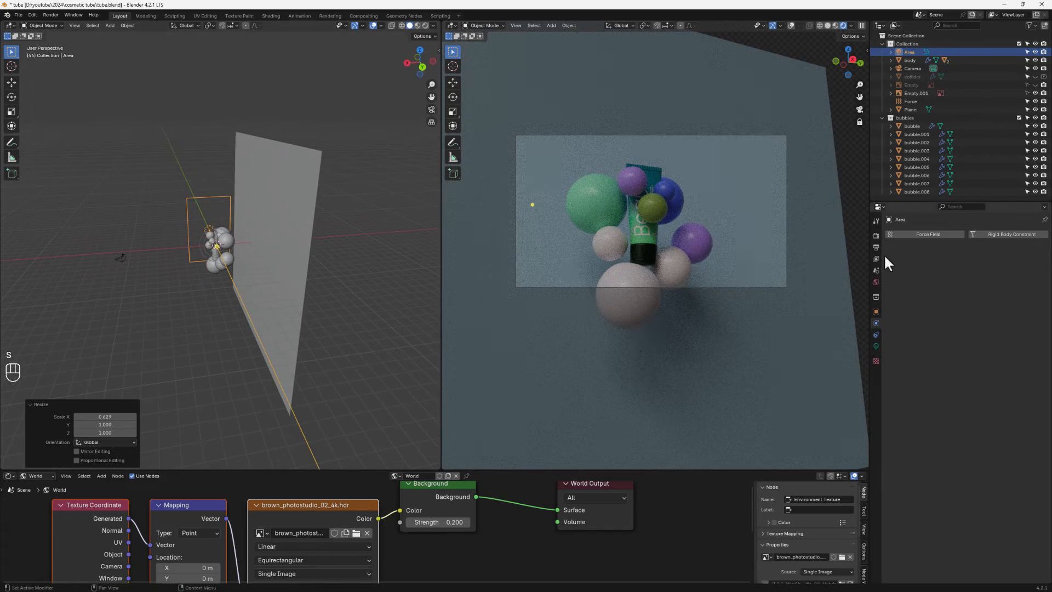
Step: Adjust the area light's power, trying 1000 W before settling on 400 W
left_click(876, 346)
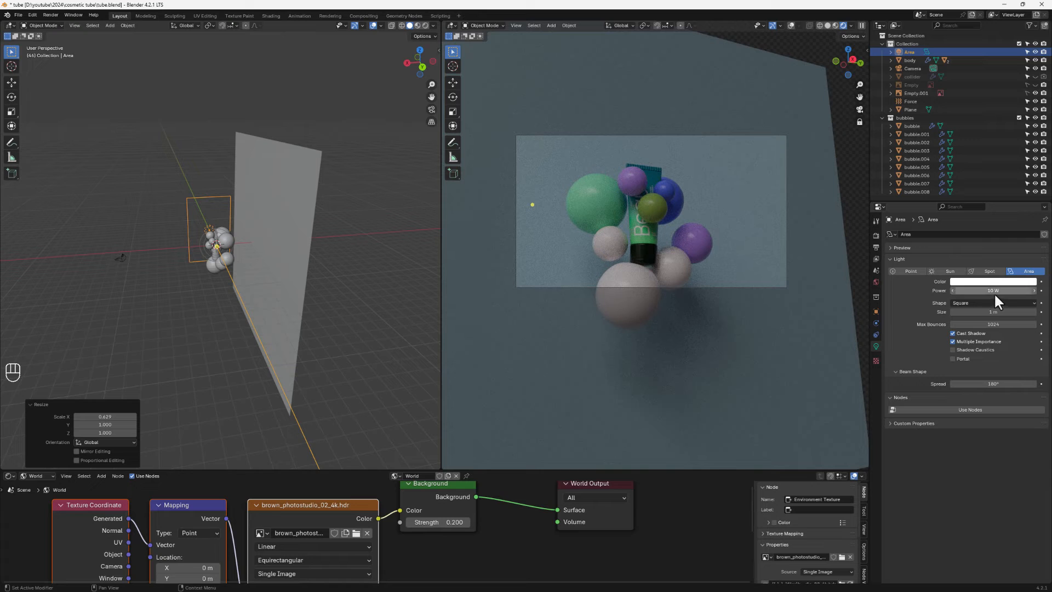
left_click(993, 291)
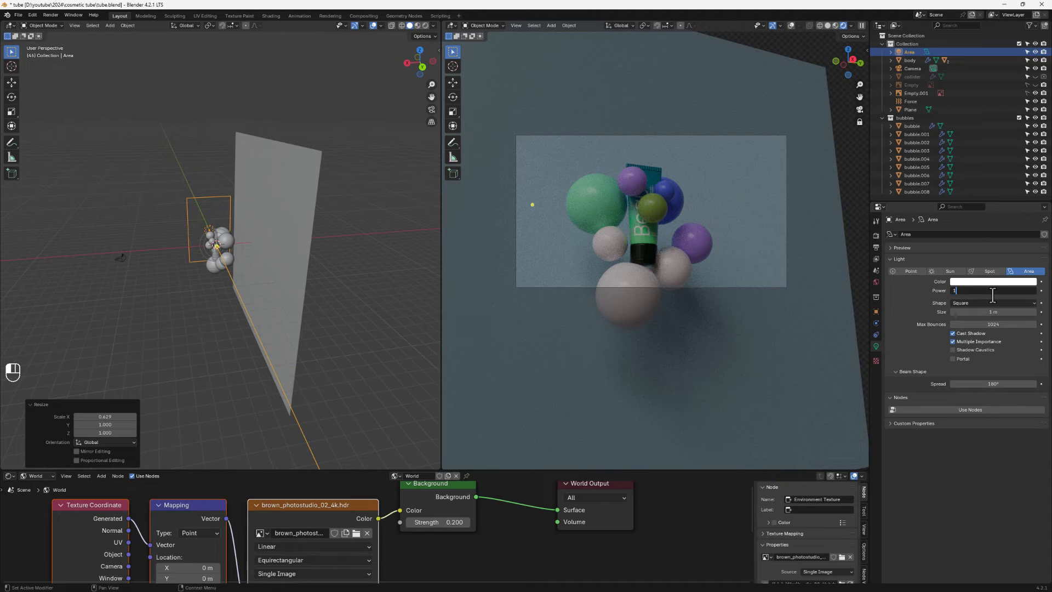
key("Return")
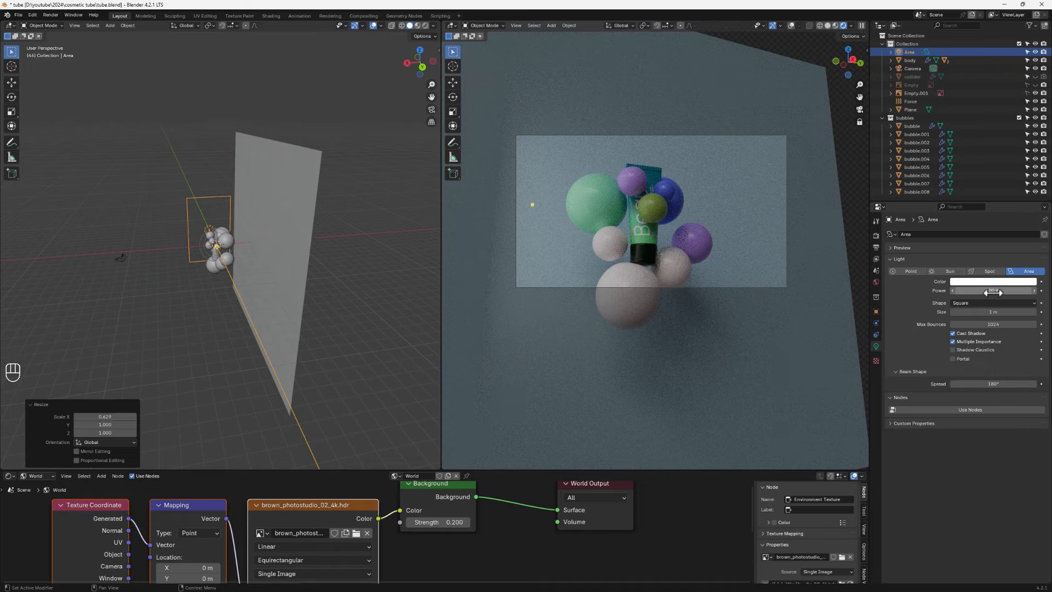
left_click(993, 292)
type("1000")
key("Return")
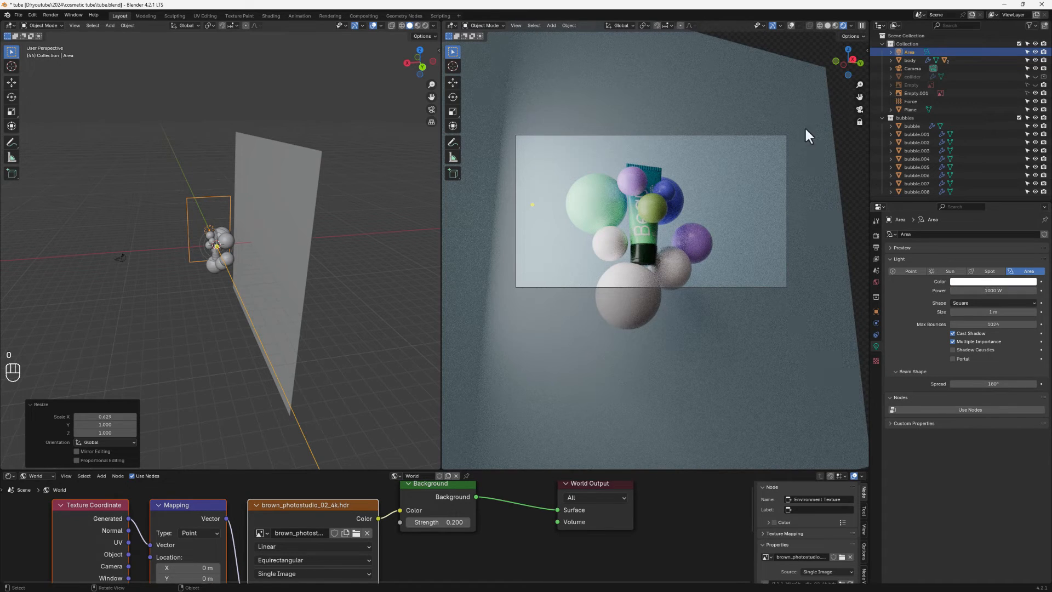
left_click(1011, 291)
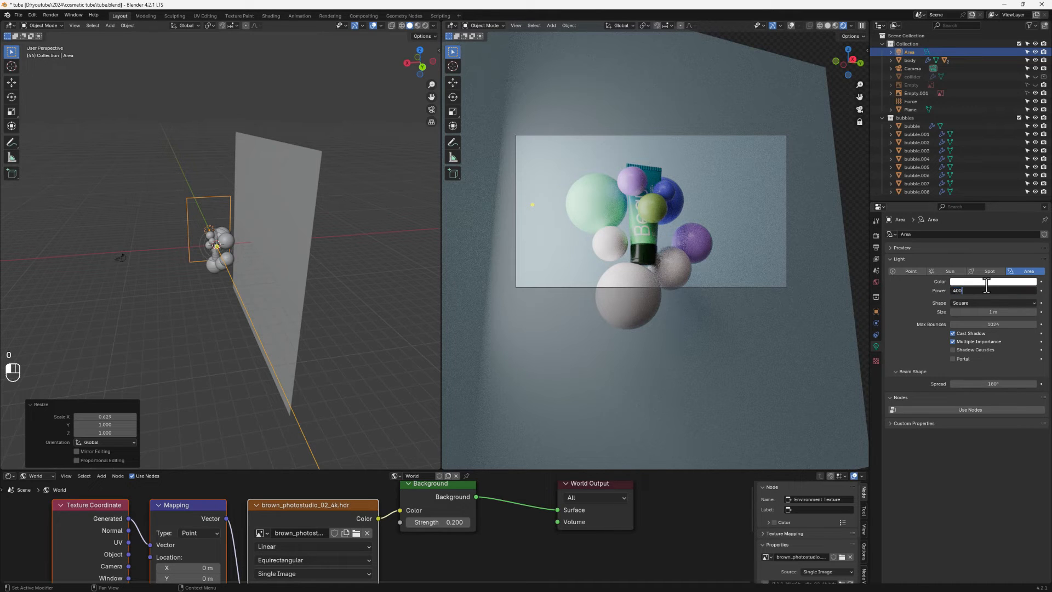
key("Return")
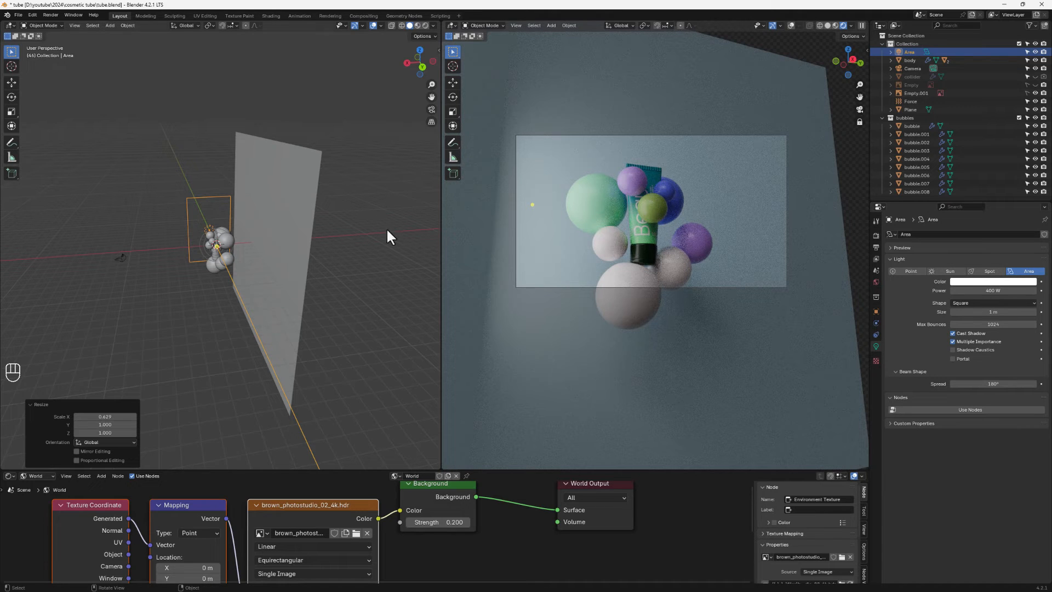
Step: Duplicate the area light about 20.8 m along Y to the bubbles' other side and rotate the copy about -187° around Z
middle_click_drag(202, 232, 341, 244)
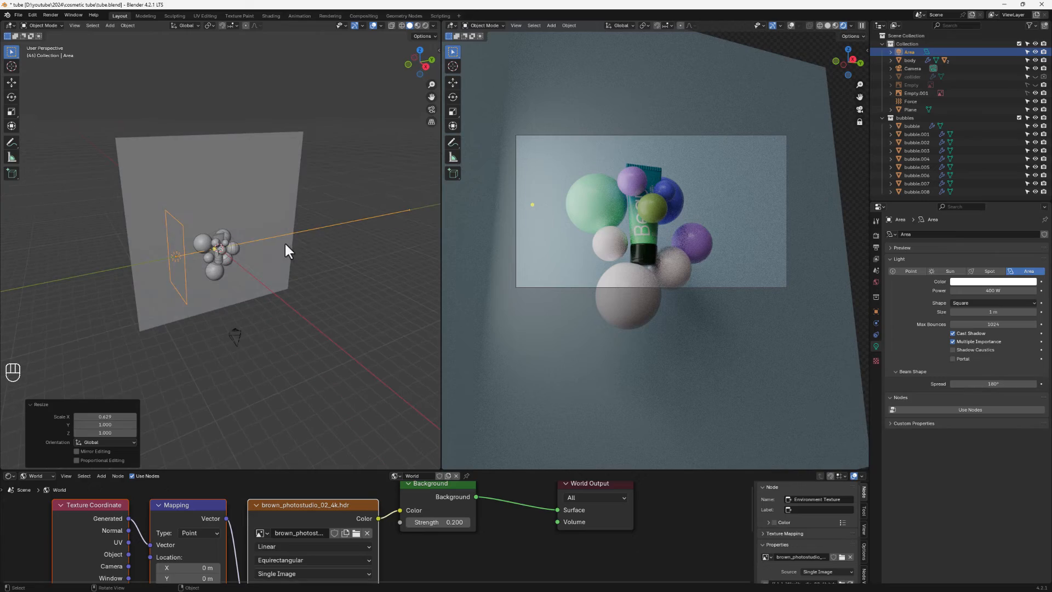
key("shift+d")
left_click(351, 249)
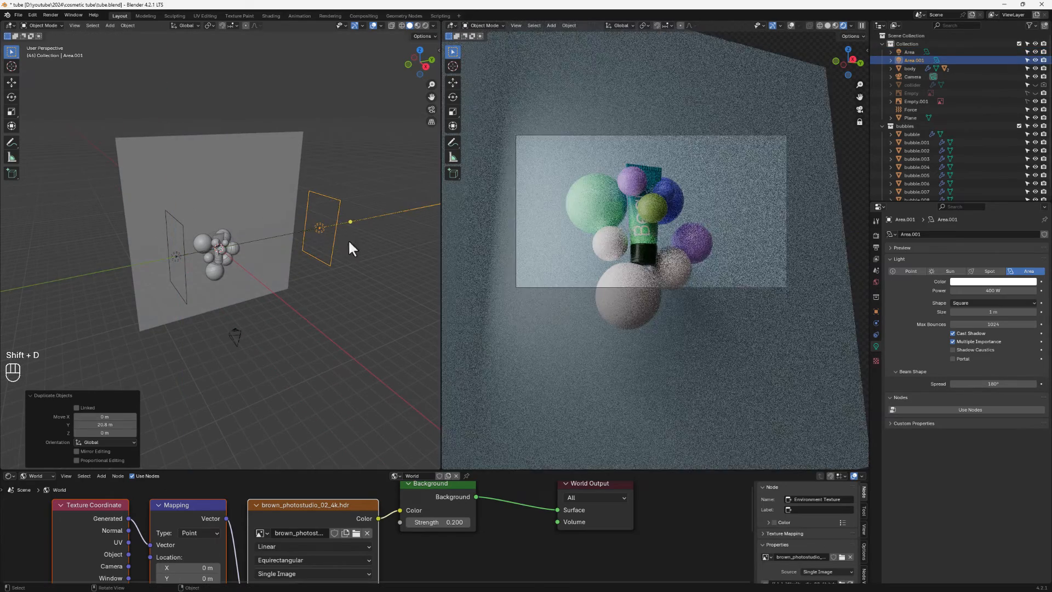
key("r")
key("z")
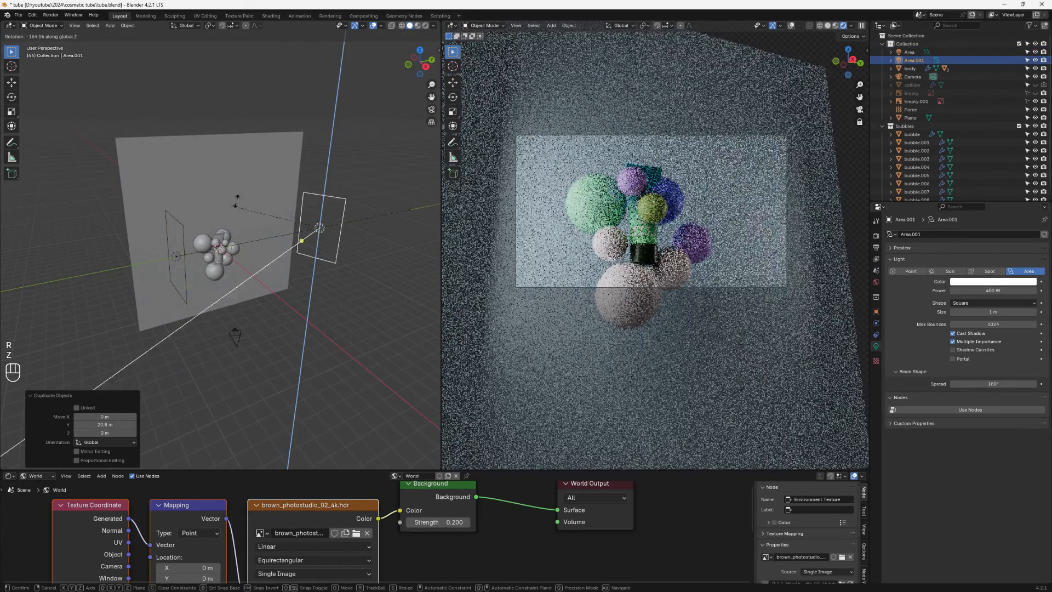
left_click(302, 219)
Step: Move the duplicated area light forward toward the camera side and turn it about -19° around Z to aim at the bubbles
middle_click_drag(303, 219, 287, 308)
key("g")
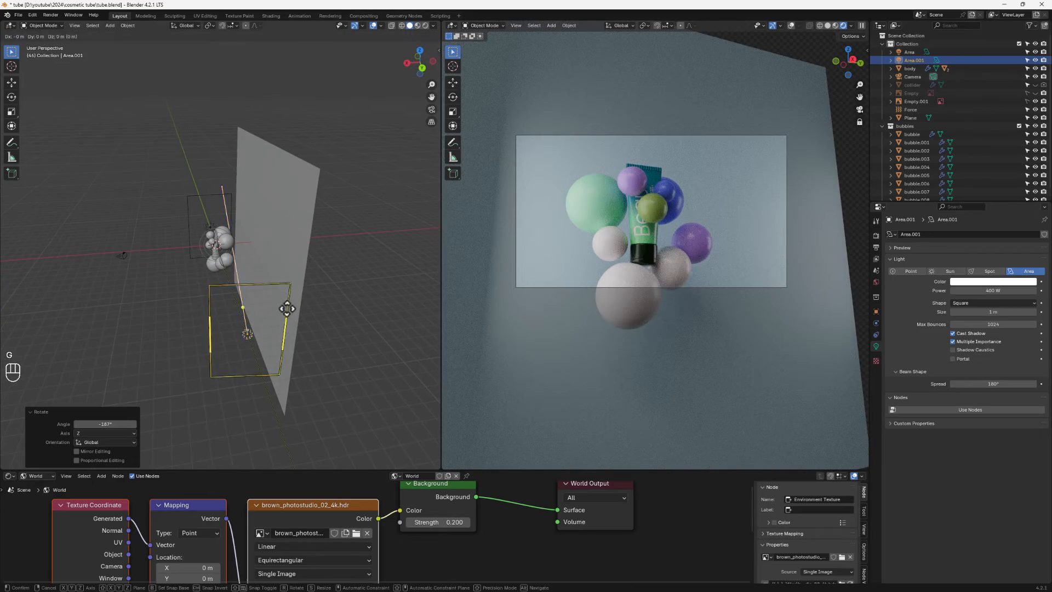
left_click(212, 305)
key("r")
key("z")
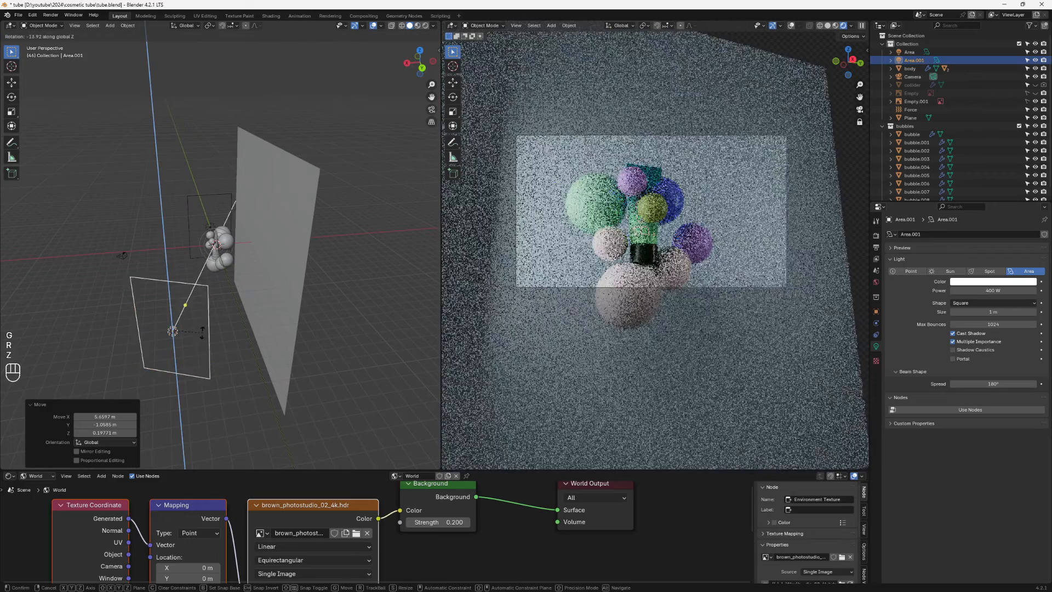
left_click(202, 333)
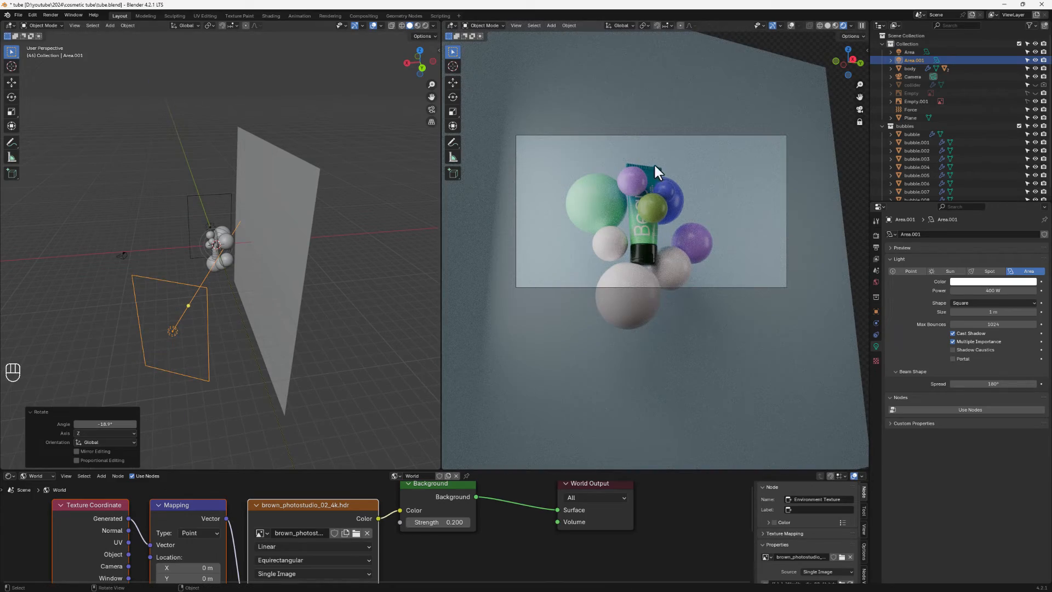
Step: Duplicate the second area light, place the copy below the bubbles and aim it upward at them
middle_click_drag(218, 279, 310, 247)
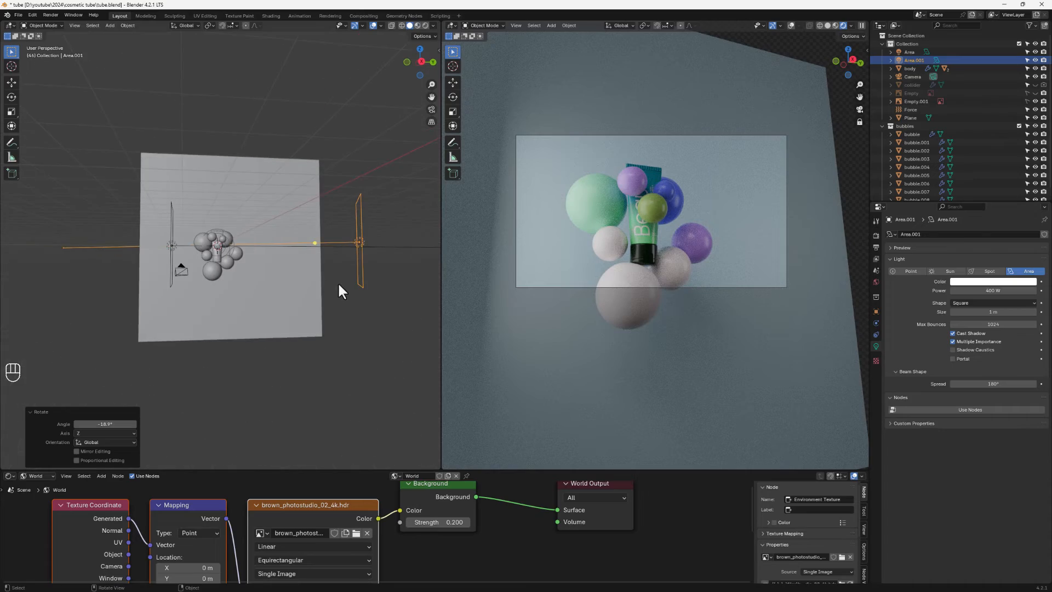
key("shift+d")
left_click(236, 357)
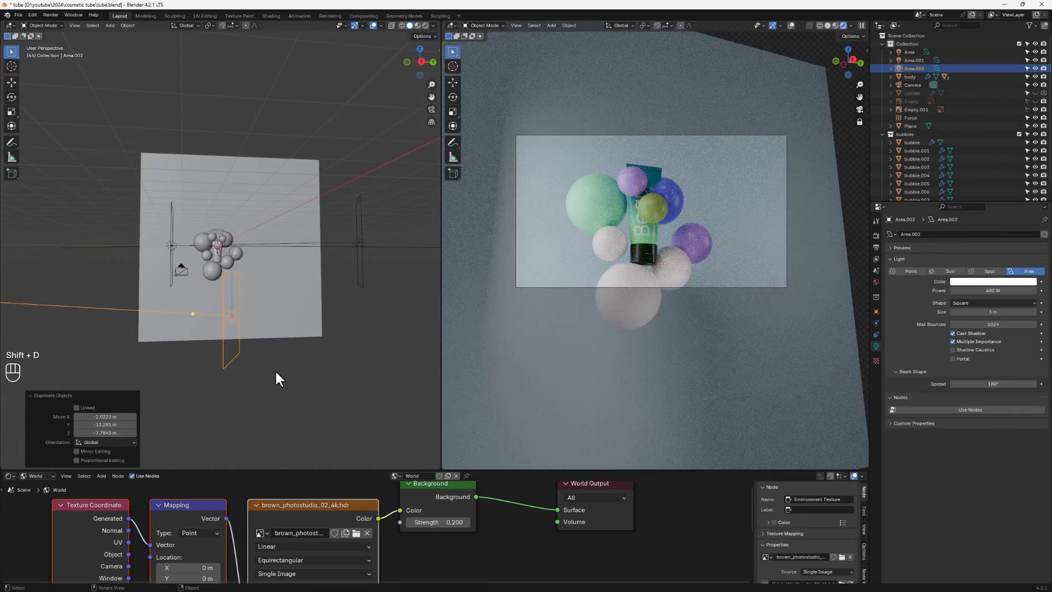
left_click_drag(193, 314, 220, 269)
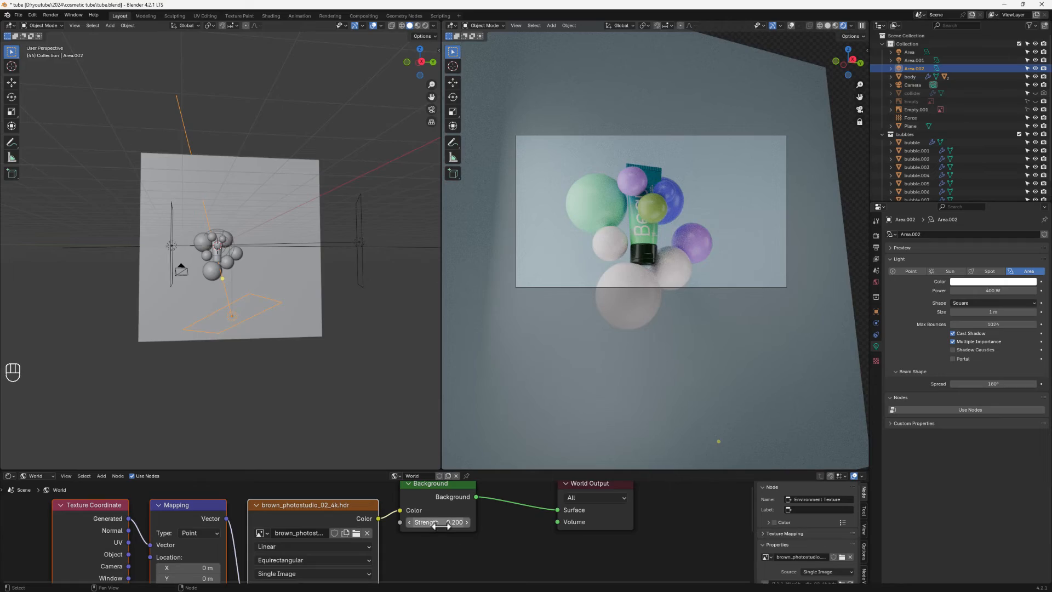
Step: Set the world Background strength to 0.42 and the first area light's power to 200 W
left_click_drag(439, 522, 416, 522, "shift")
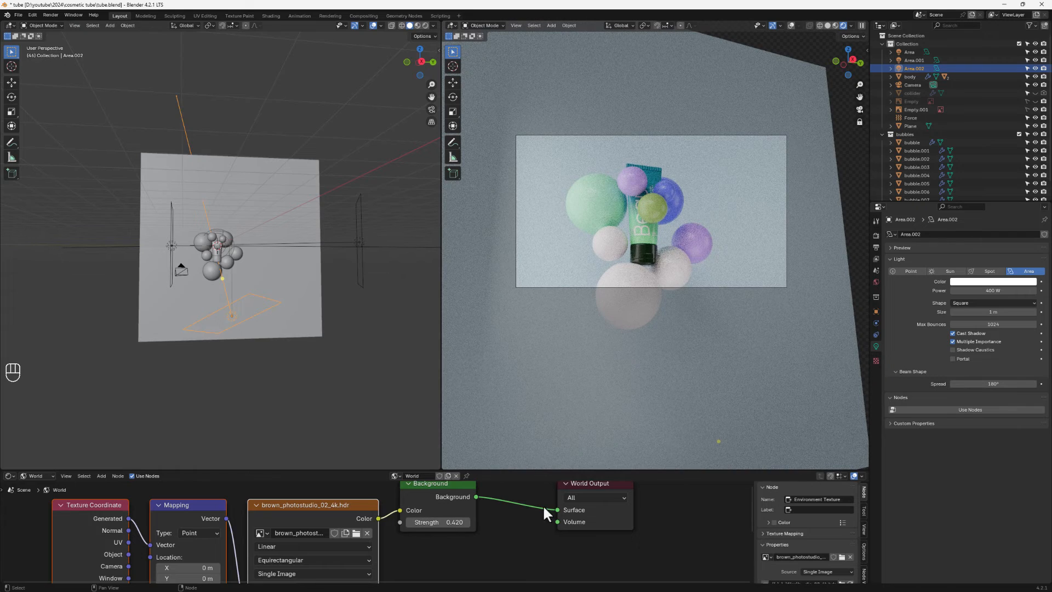
left_click(171, 256)
left_click(988, 291)
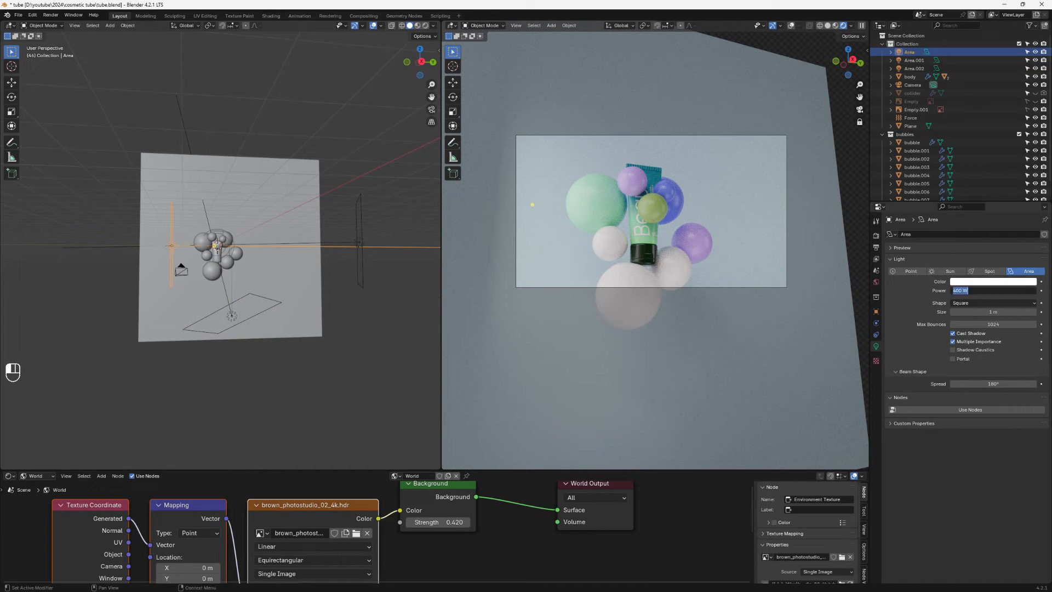
type("200")
key("Return")
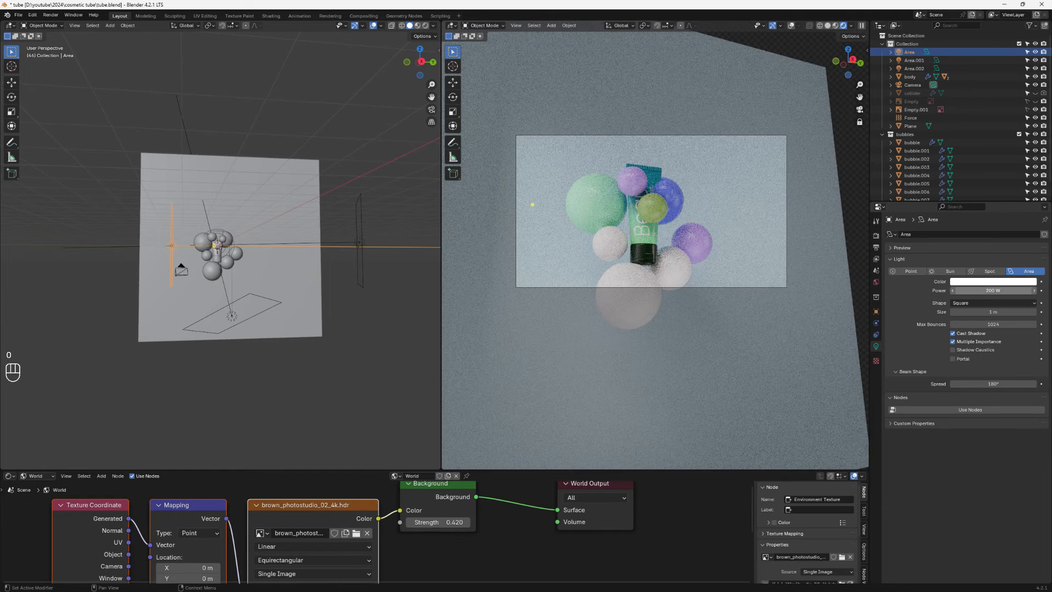
Step: Set the power of the area light below the bubbles and of the second side area light to 100 W each
left_click(233, 317)
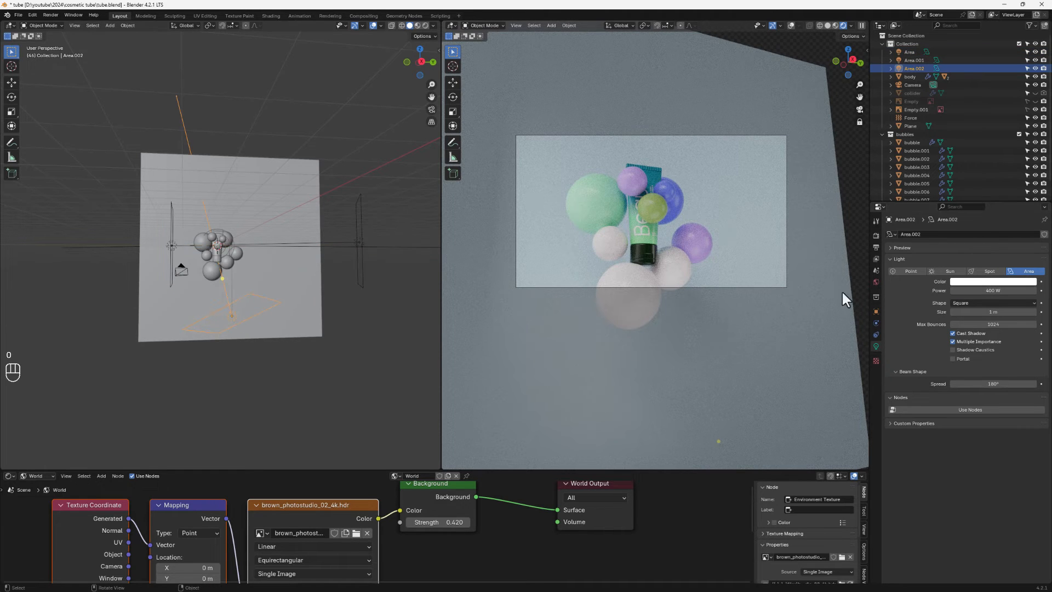
left_click(985, 291)
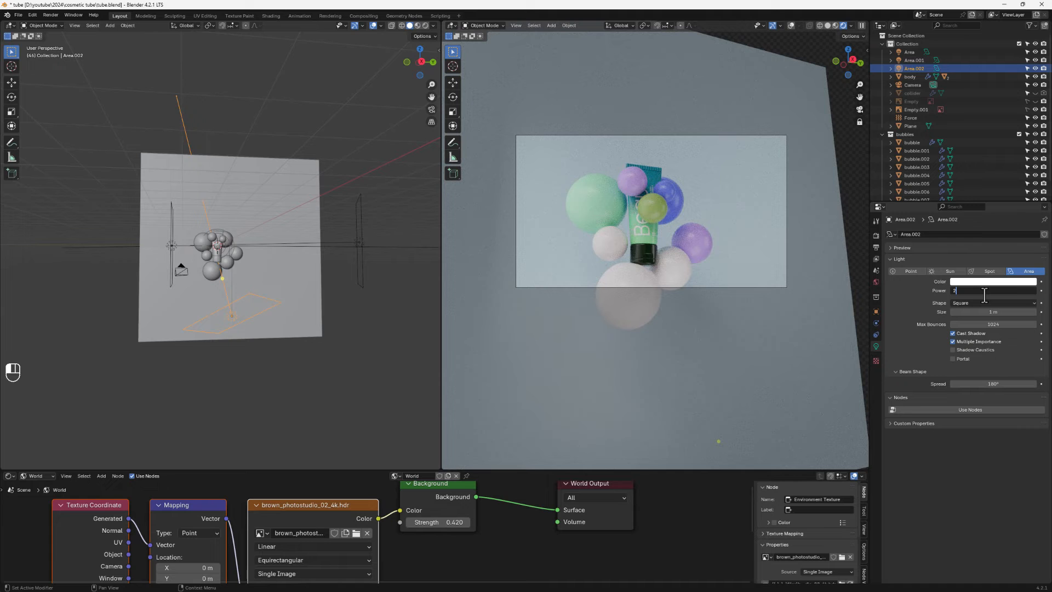
type("100")
key("Return")
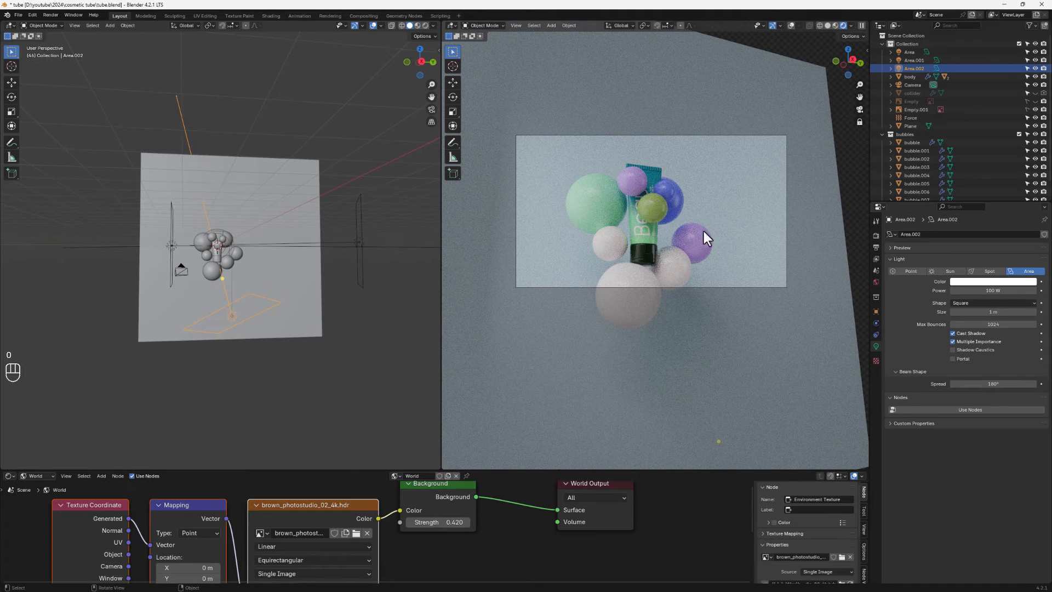
left_click(350, 234)
left_click(993, 290)
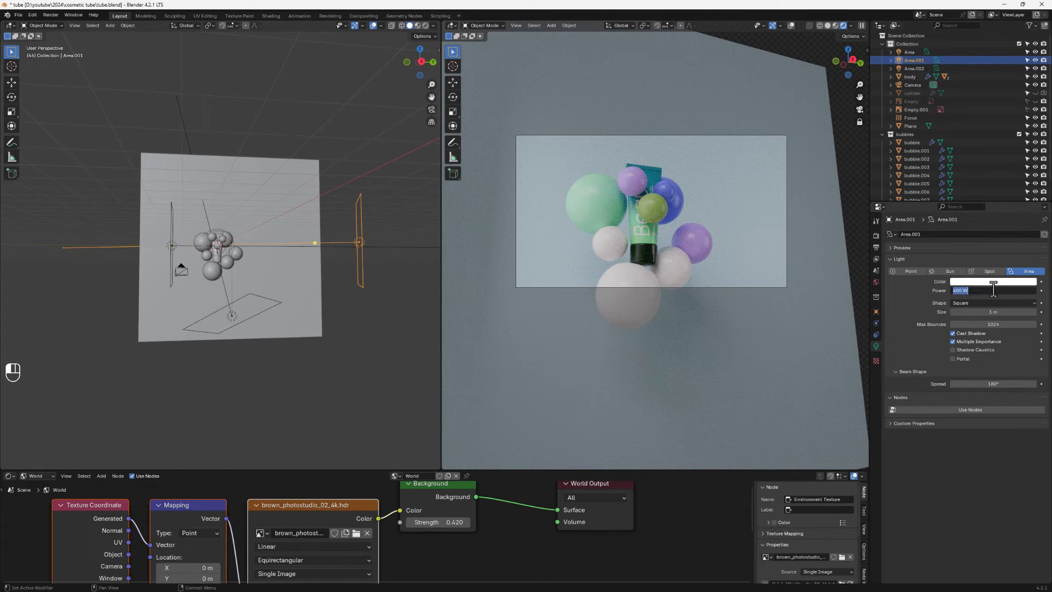
key("Return")
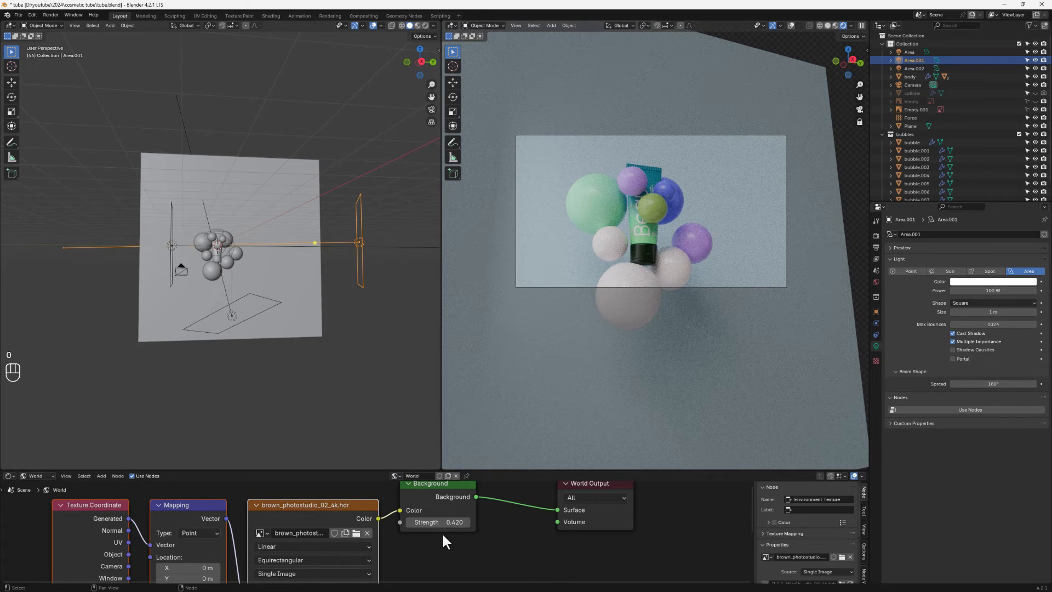
Step: Add a spot light to the scene
middle_click_drag(599, 218, 675, 264)
middle_click_drag(322, 266, 299, 273)
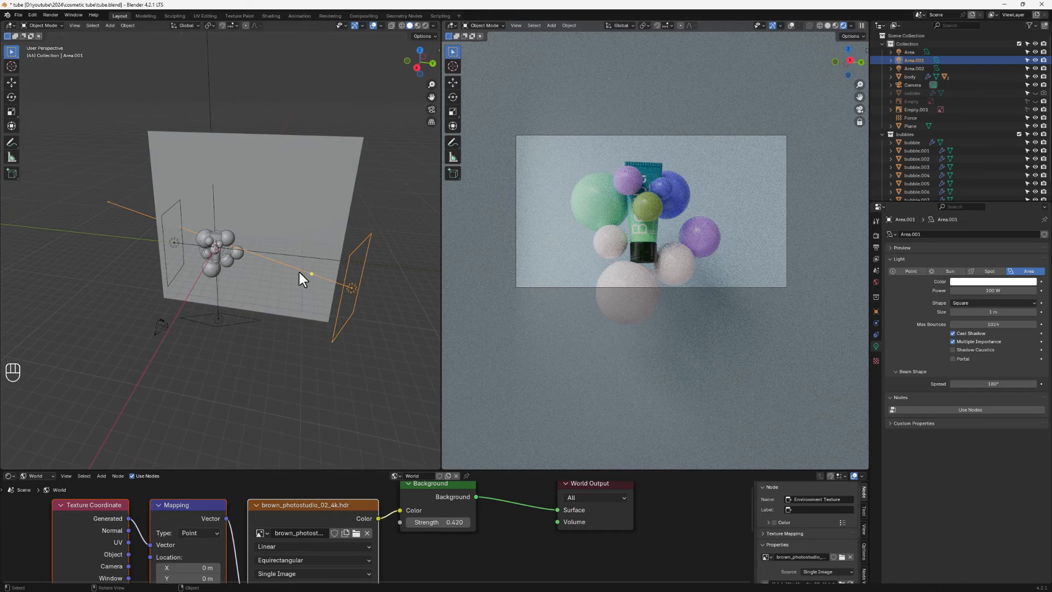
left_click(285, 232)
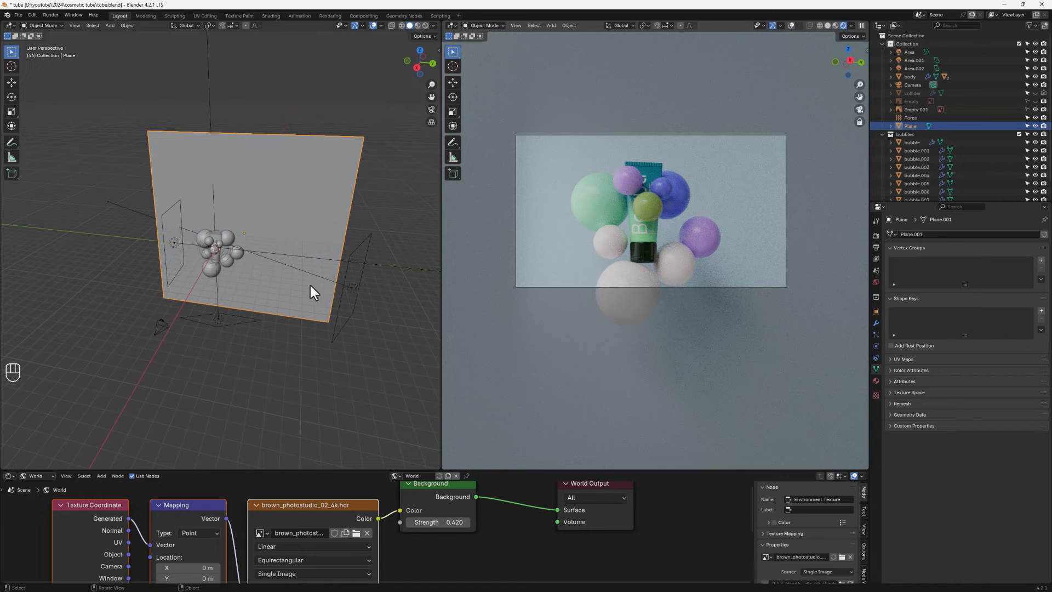
scroll(307, 280, "down", 3)
middle_click_drag(296, 261, 242, 267)
key("shift+a")
mouse_move(241, 274)
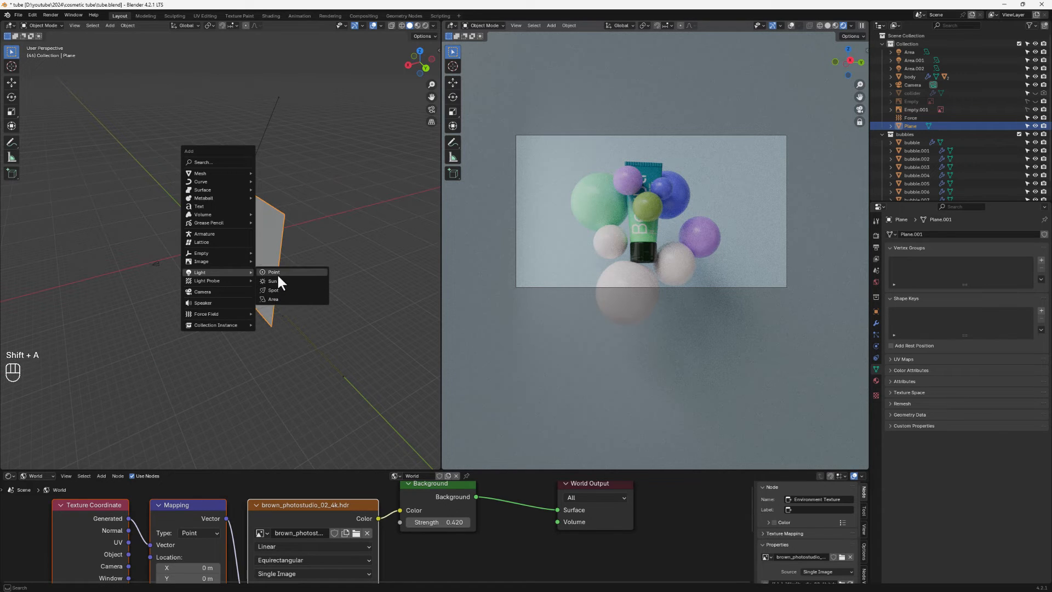
left_click(273, 290)
mouse_move(217, 301)
middle_mouse_down()
mouse_move(255, 298)
mouse_move(235, 316)
mouse_move(234, 296)
middle_mouse_up()
key("g")
left_click(277, 289)
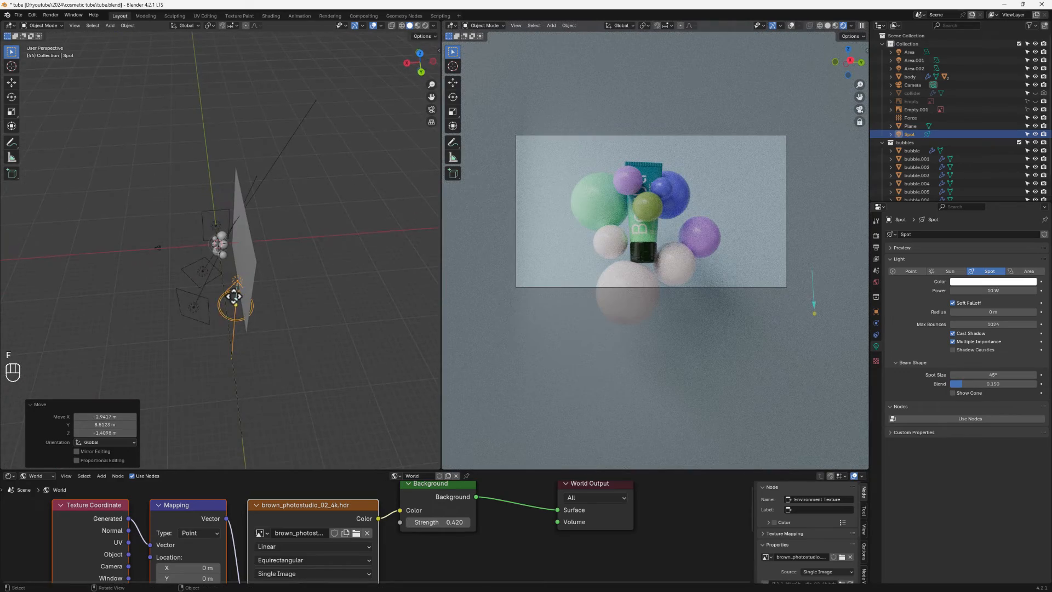
left_click_drag(234, 298, 219, 300)
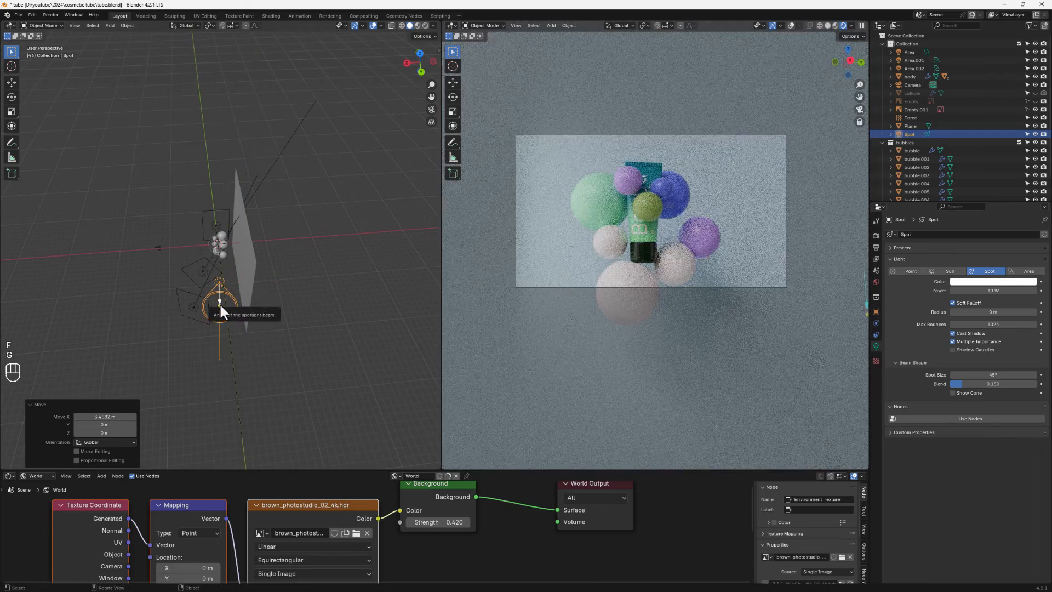
key("g")
key("ctrl+z")
key("ctrl+z")
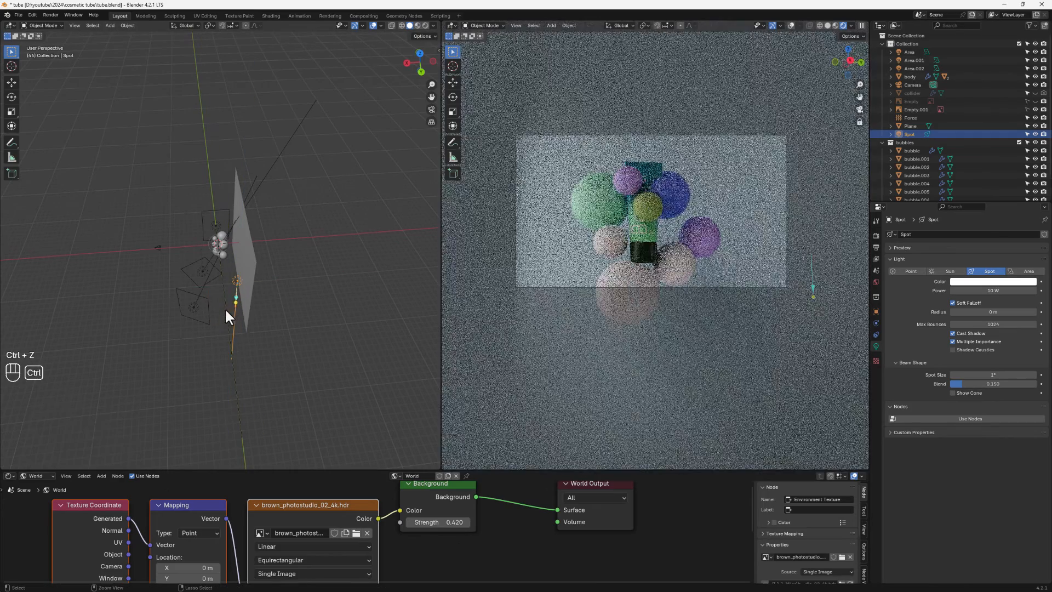
Step: Move the spot light about 12.3 m along Y to the side of the bubbles, near the second area light
middle_click_drag(238, 273, 381, 257)
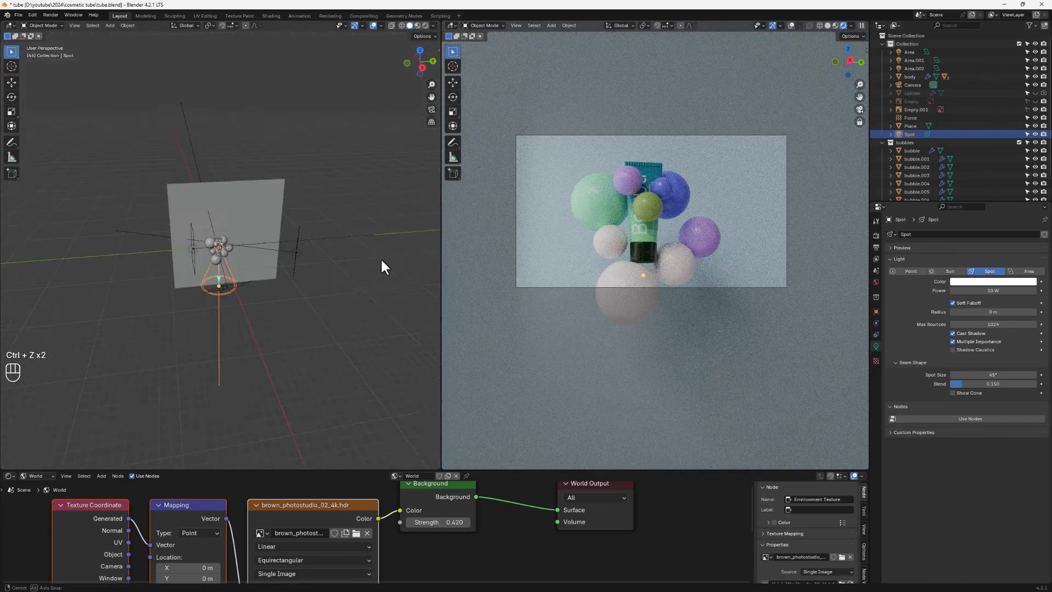
key("g")
left_click(321, 287)
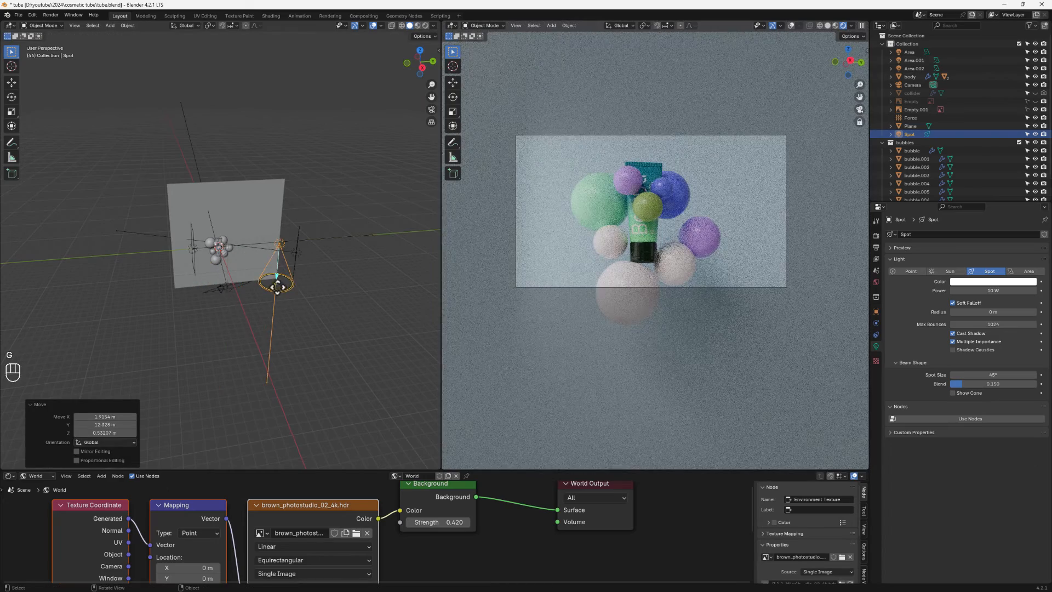
Step: Aim the spot light's beam at the backdrop plane behind the bubbles
middle_click_drag(313, 289, 314, 312)
scroll(314, 320, "up", 2)
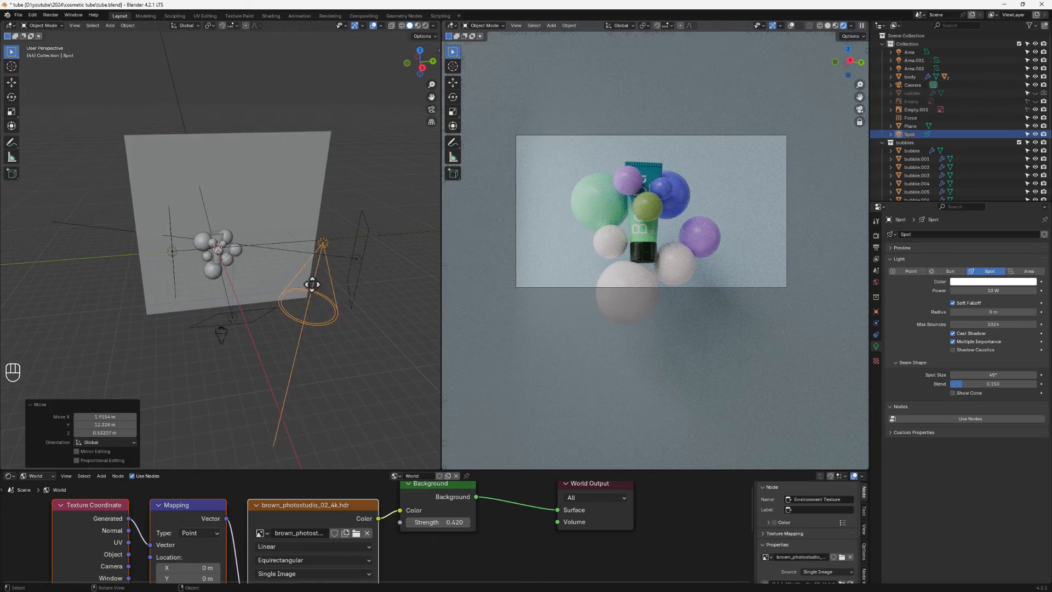
left_click_drag(317, 284, 221, 214)
middle_click_drag(296, 253, 228, 284)
left_click_drag(228, 284, 261, 246)
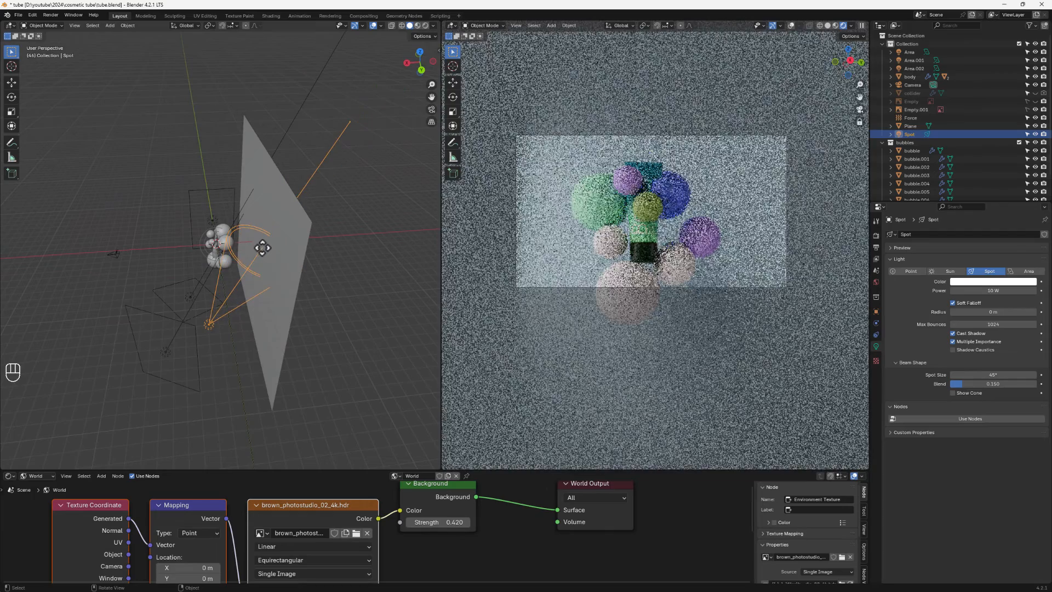
middle_click_drag(234, 366, 446, 422)
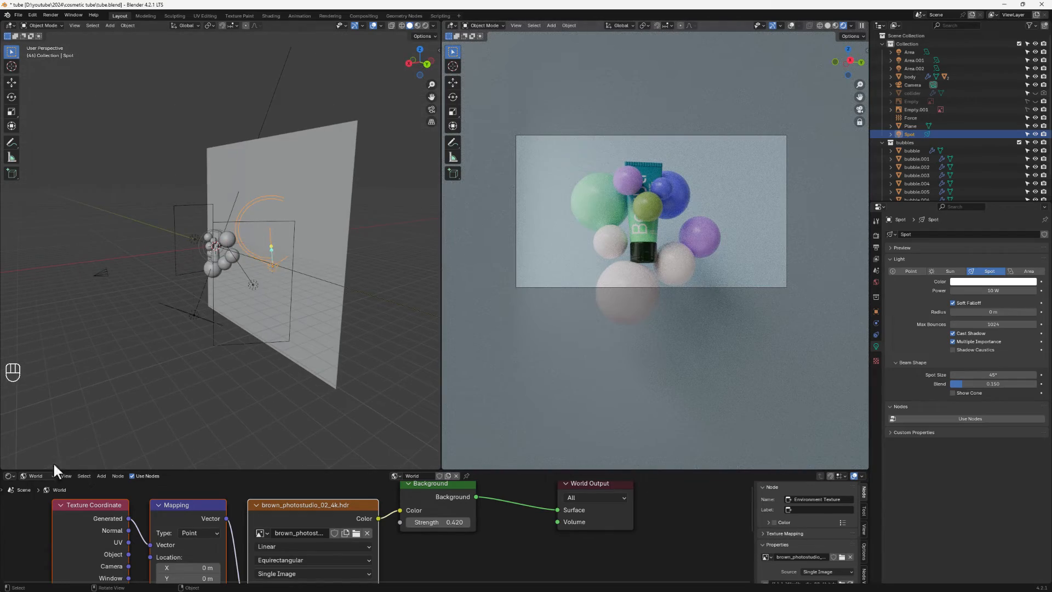
Step: Switch the shader editor to Object shading, enlarge it and enable nodes for the spot light
left_click(37, 475)
left_click(35, 493)
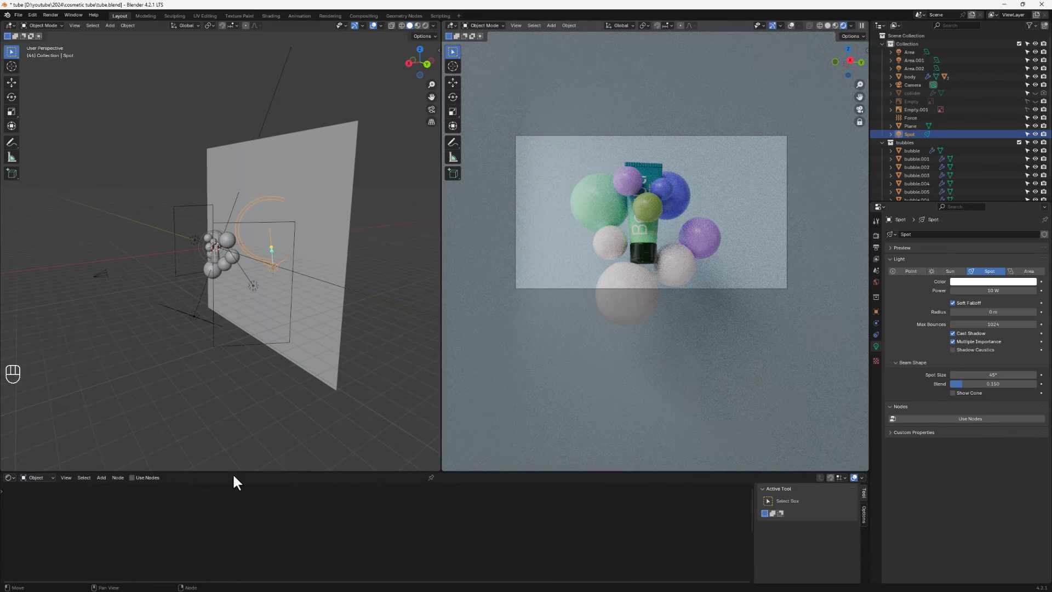
left_click_drag(232, 472, 242, 401)
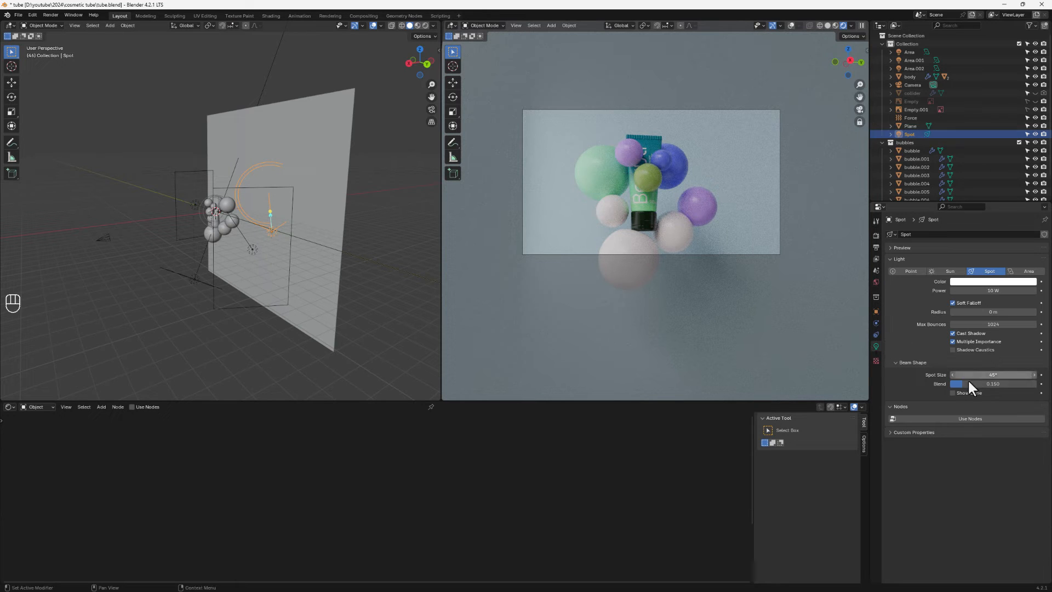
left_click(965, 418)
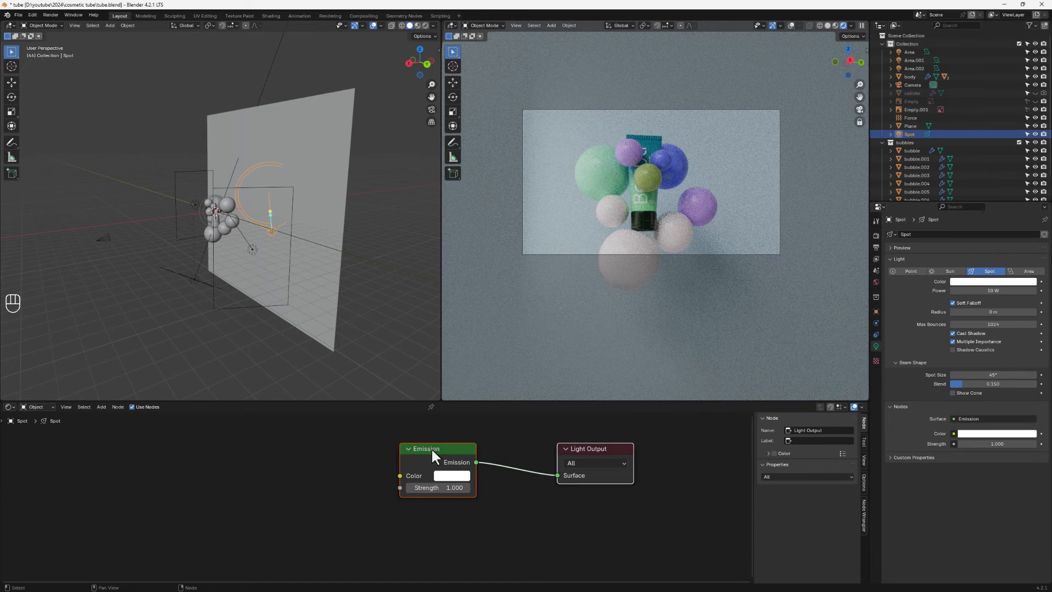
Step: Add an image texture with mapping nodes to the spot light's Emission color and load geometric.jpg from the Gobos folder
scroll(448, 464, "up", 3)
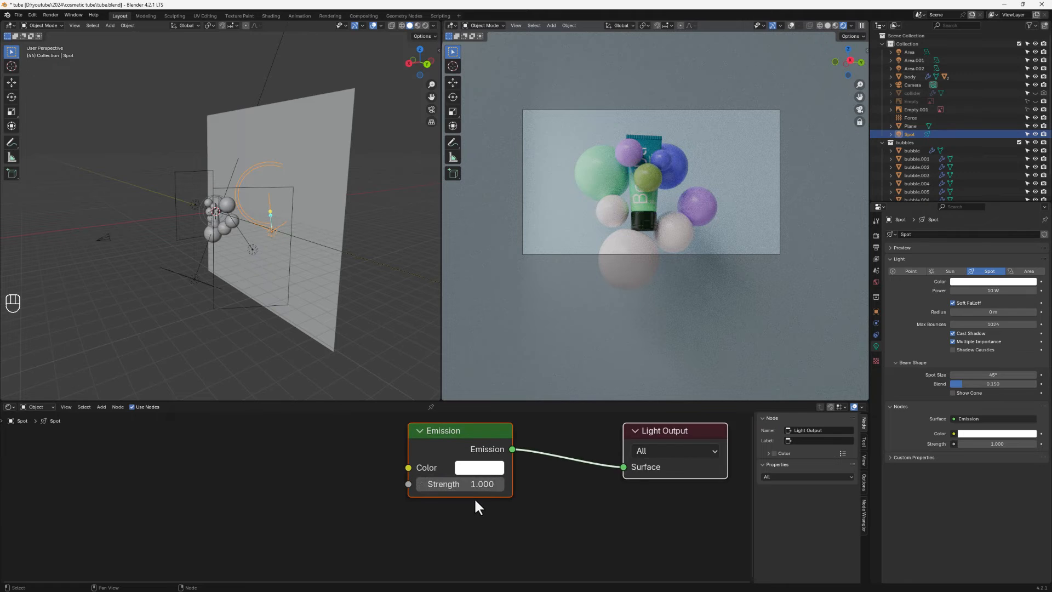
middle_click_drag(528, 511, 431, 530)
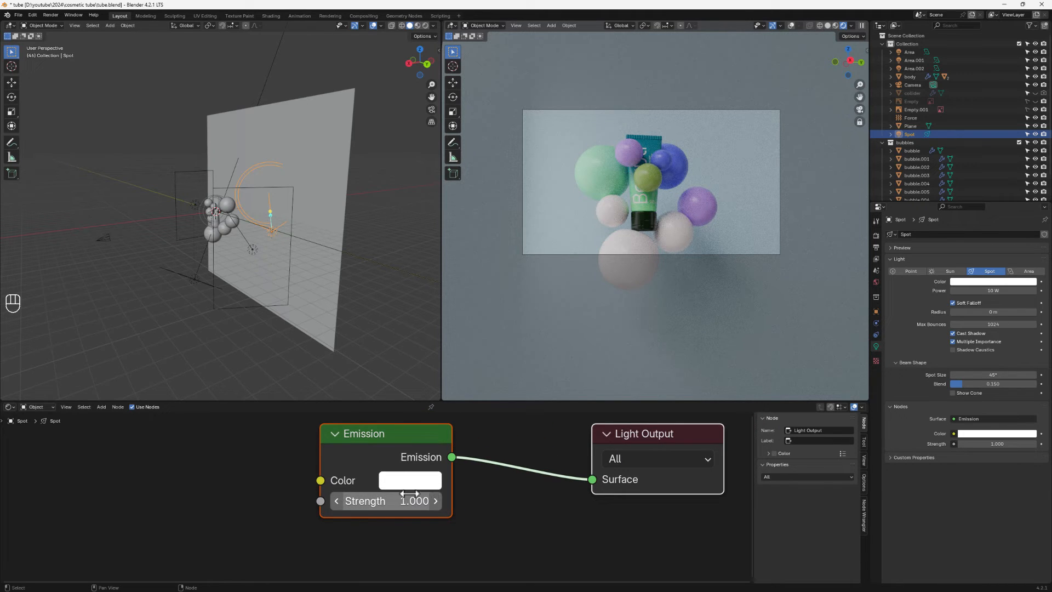
left_click(381, 428)
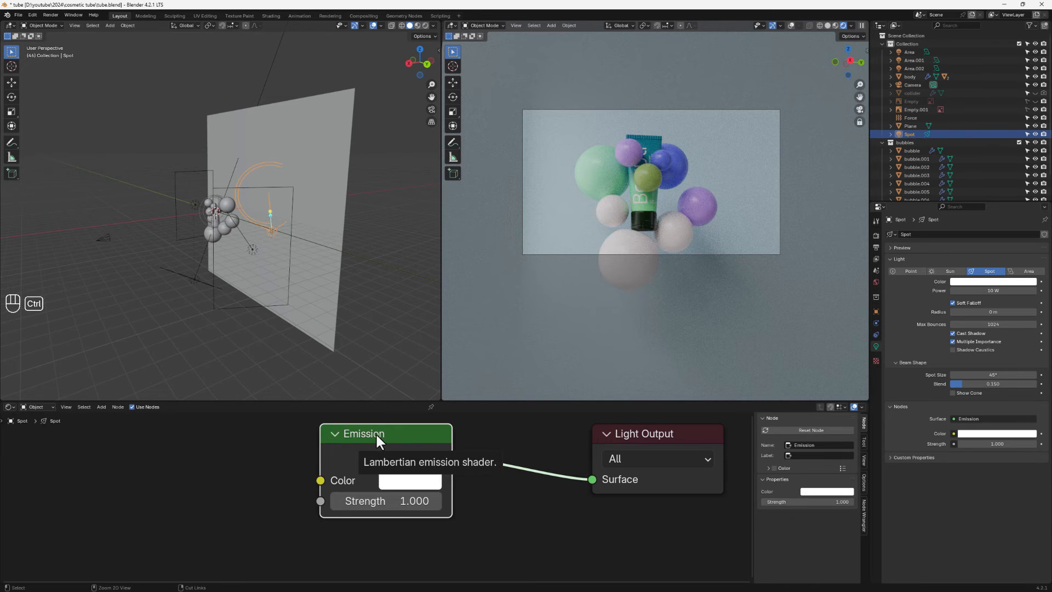
key("ctrl+t")
middle_click_drag(155, 479, 204, 450)
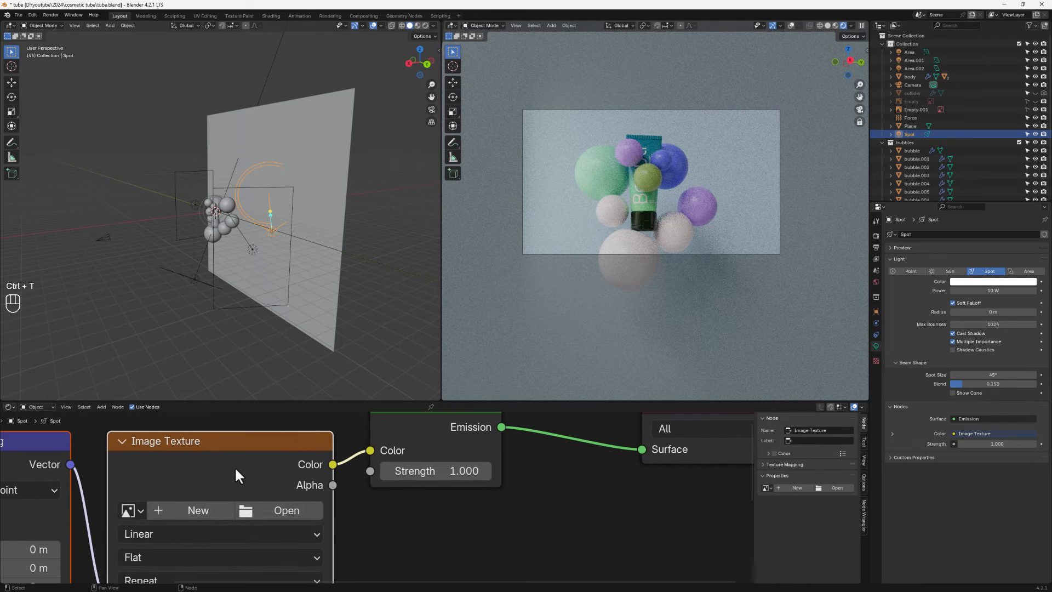
left_click(274, 520)
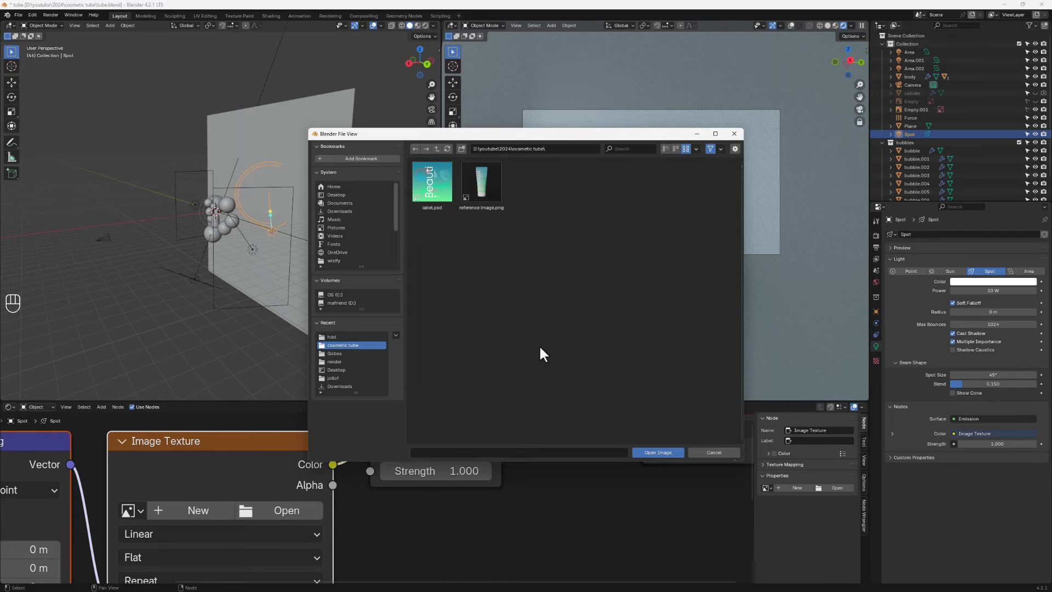
left_click(335, 353)
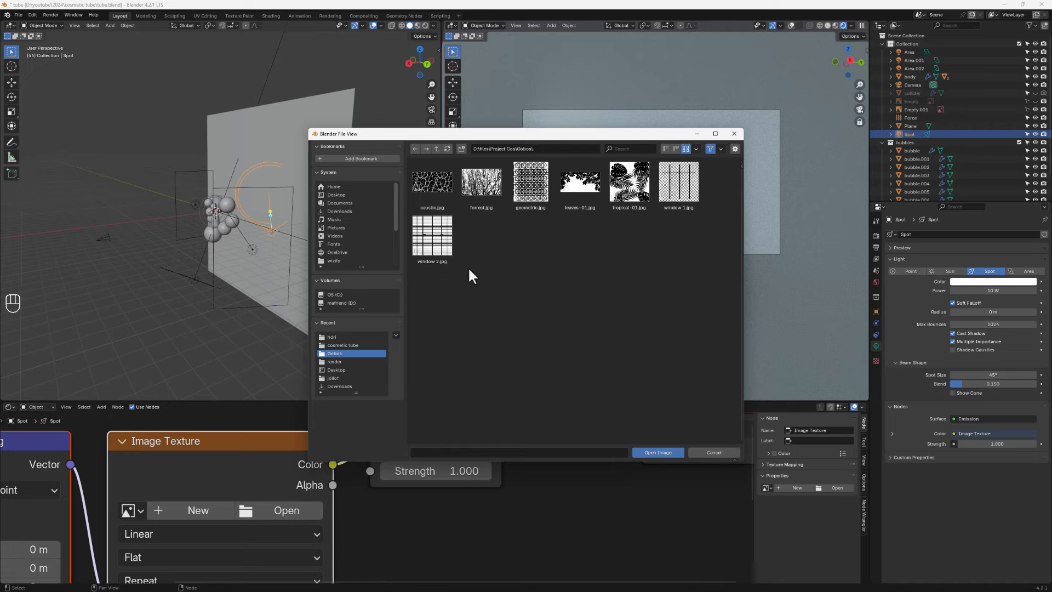
double_click(532, 189)
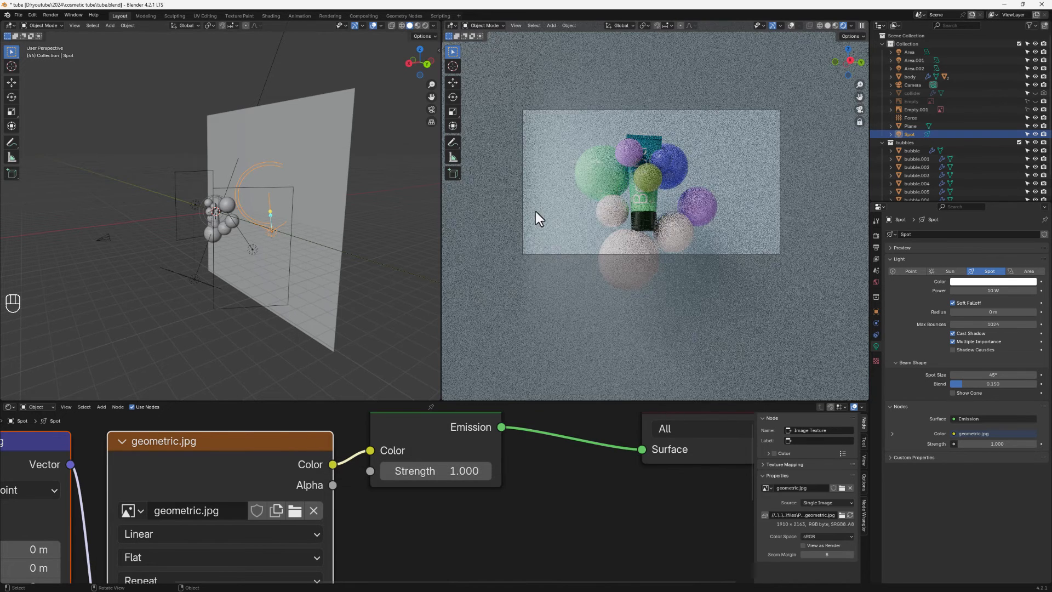
Step: Raise the spot light's Emission strength to 153.7
left_click(480, 475)
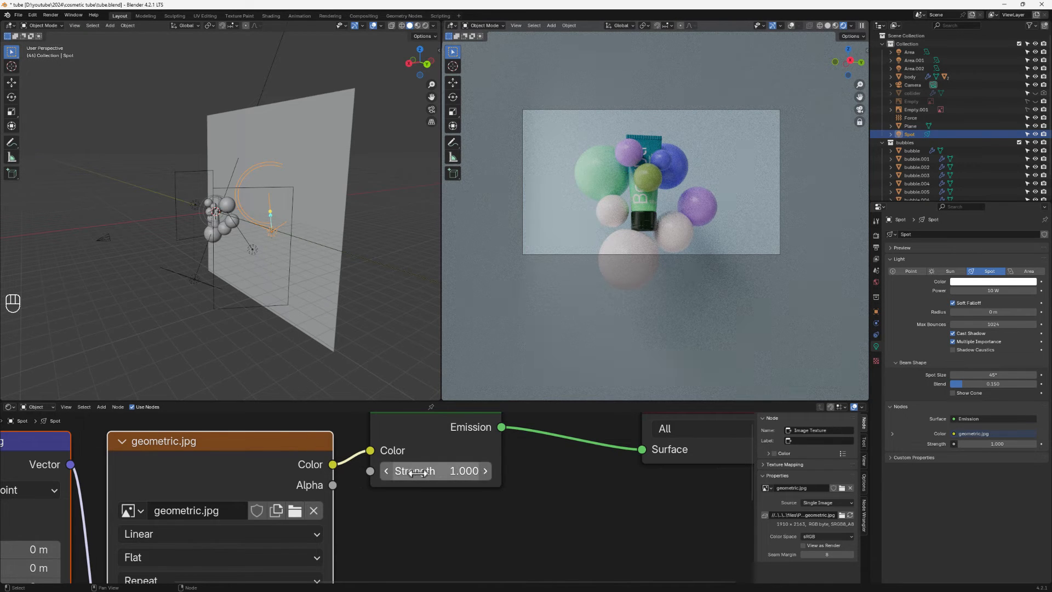
type("13")
key("Return")
left_click_drag(438, 471, 630, 471)
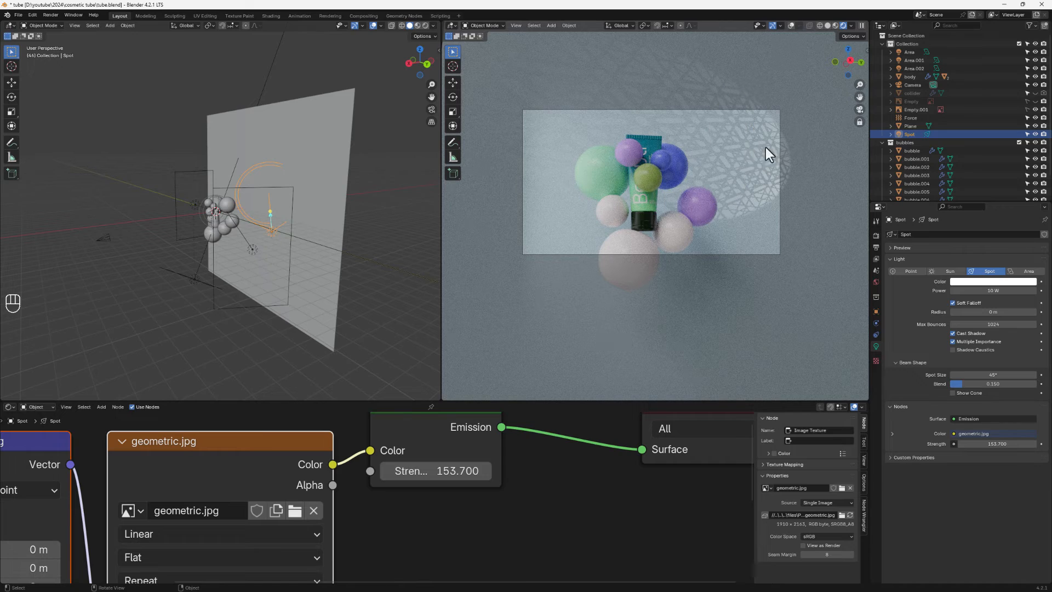
Step: Try window 2.jpg and window 1.jpg as the spot light's gobo image and return to geometric.jpg
left_click(296, 510)
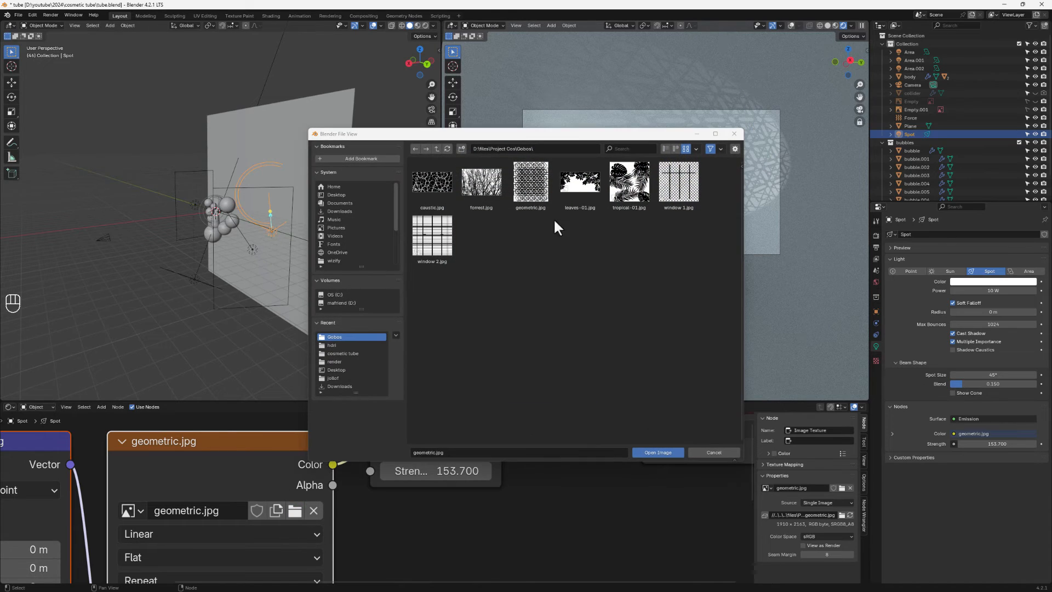
double_click(442, 237)
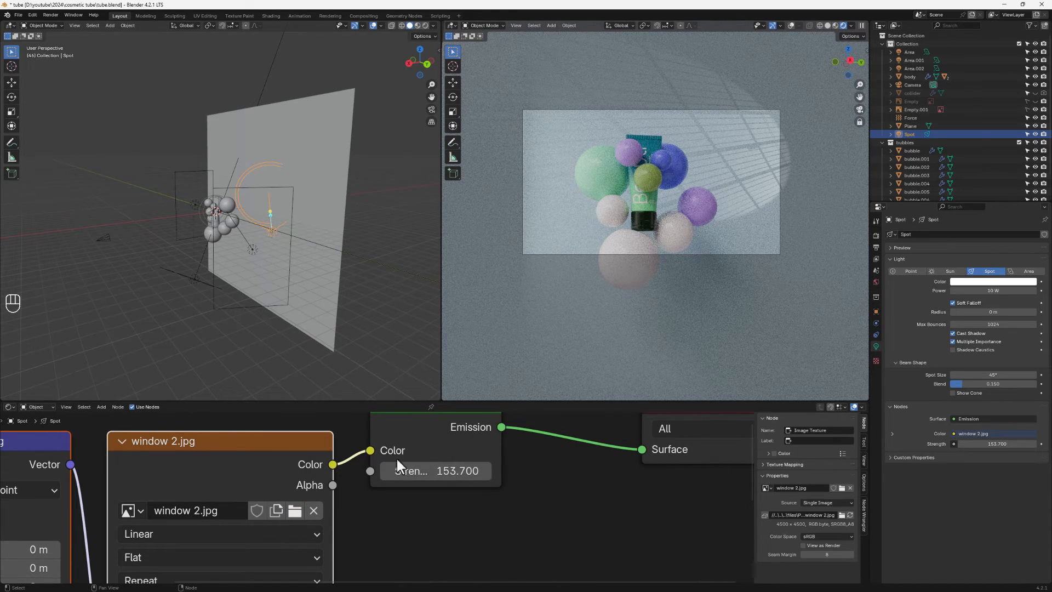
left_click(295, 511)
double_click(676, 183)
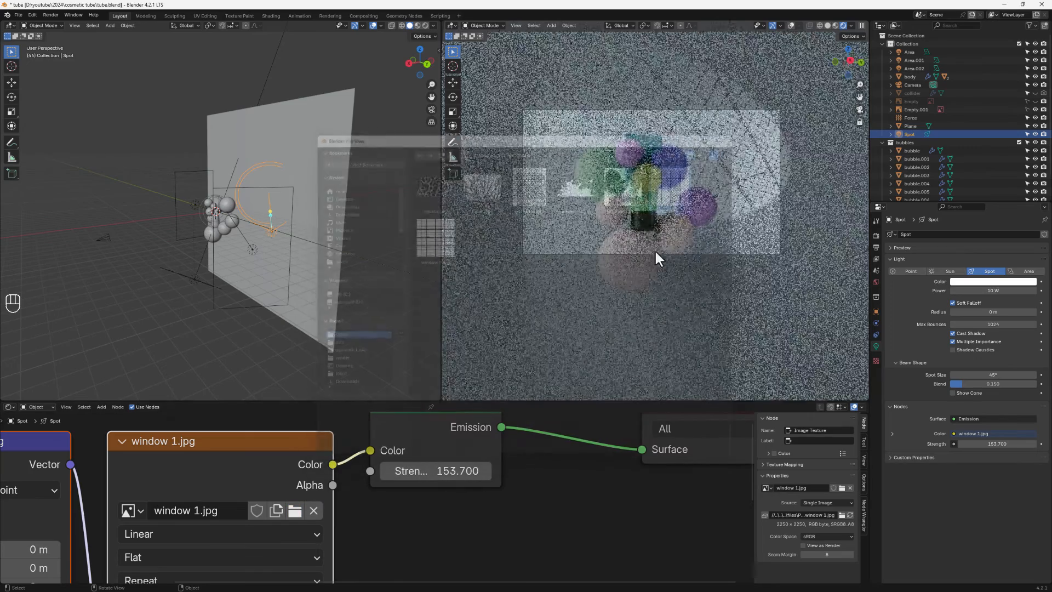
left_click(298, 510)
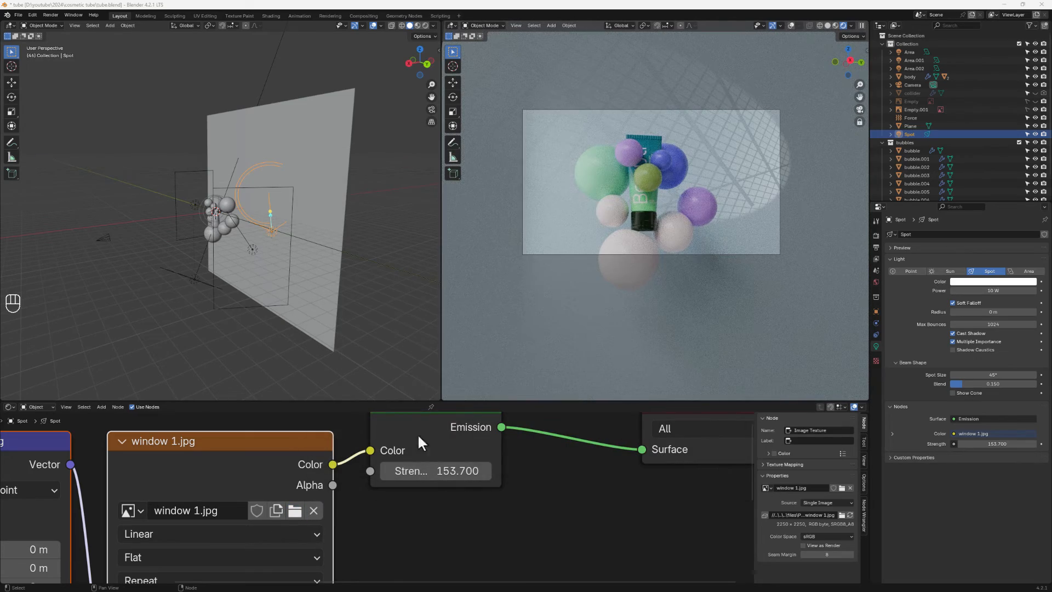
double_click(518, 183)
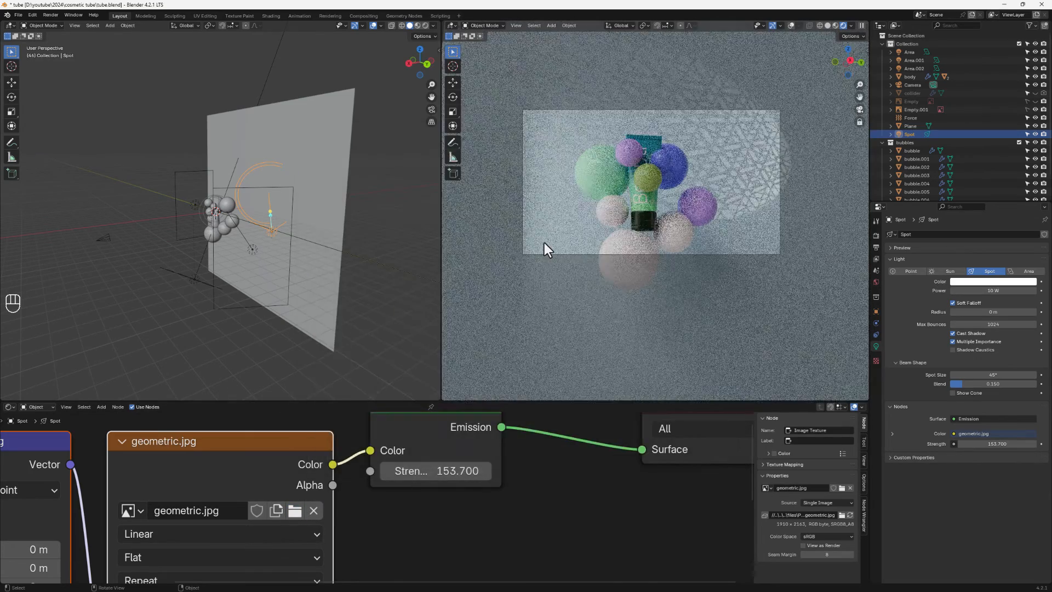
Step: Move the spot light about 3 m, mostly downward, and scale it up to spread the gobo pattern over more of the backdrop
middle_click_drag(225, 308, 237, 265)
key("g")
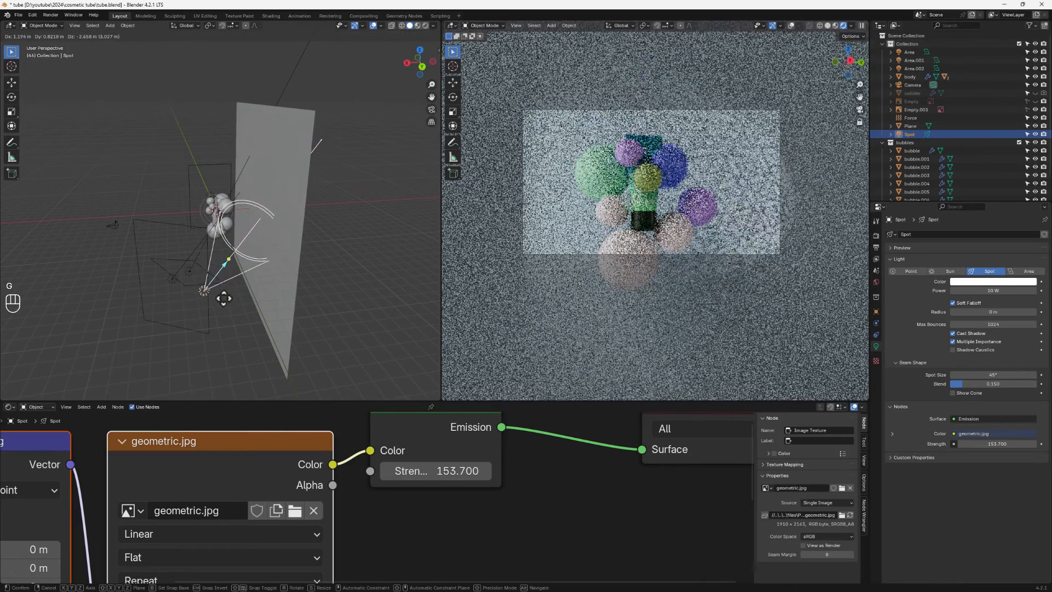
left_click(224, 297)
key("s")
left_click(311, 332)
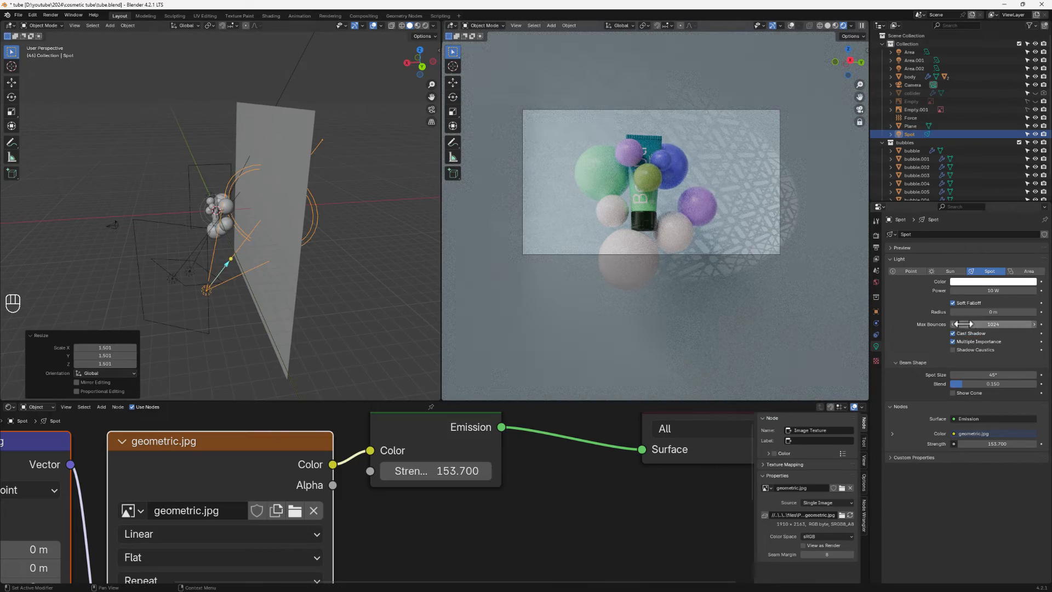
Step: Set the spot light's radius to 0.16 m, spot size to 63.5° and blend to 0.671 to soften the gobo pattern
mouse_move(986, 311)
left_mouse_down()
mouse_move(998, 311)
mouse_move(983, 314)
left_mouse_up()
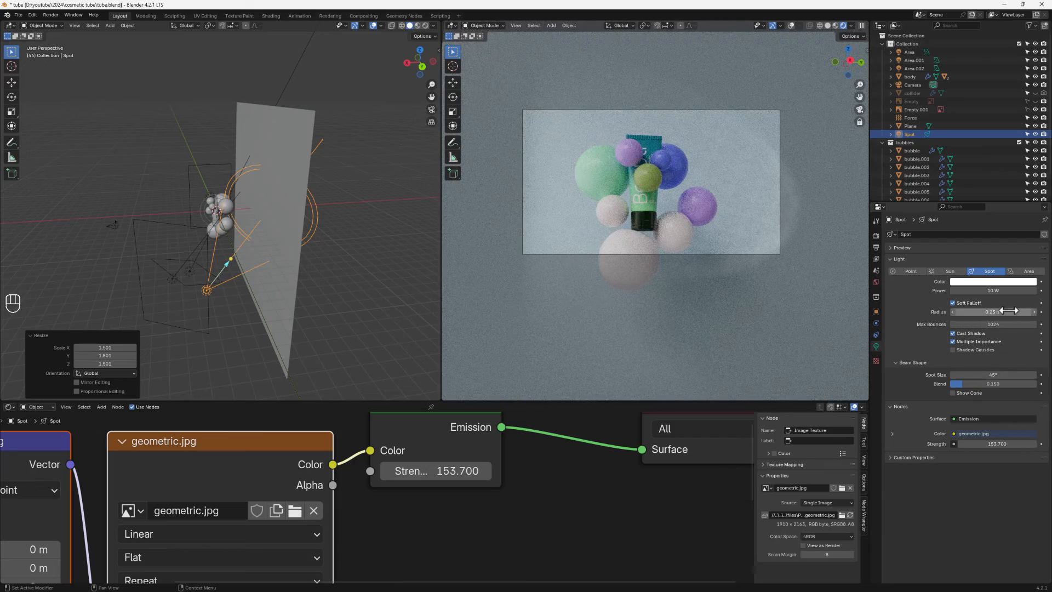
left_click(998, 293)
left_click_drag(996, 312, 984, 312)
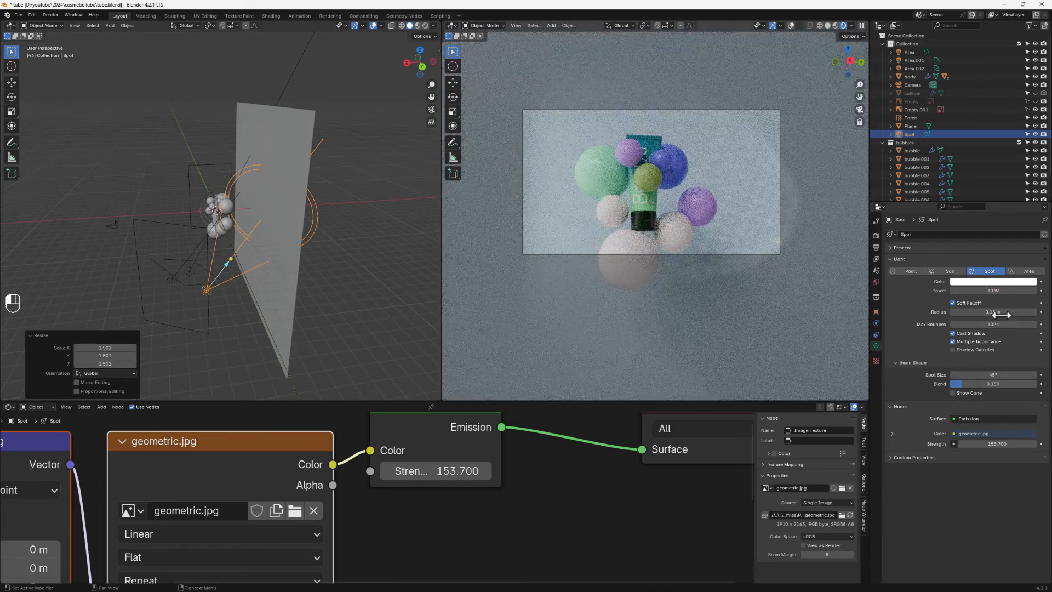
left_click_drag(992, 375, 1019, 374)
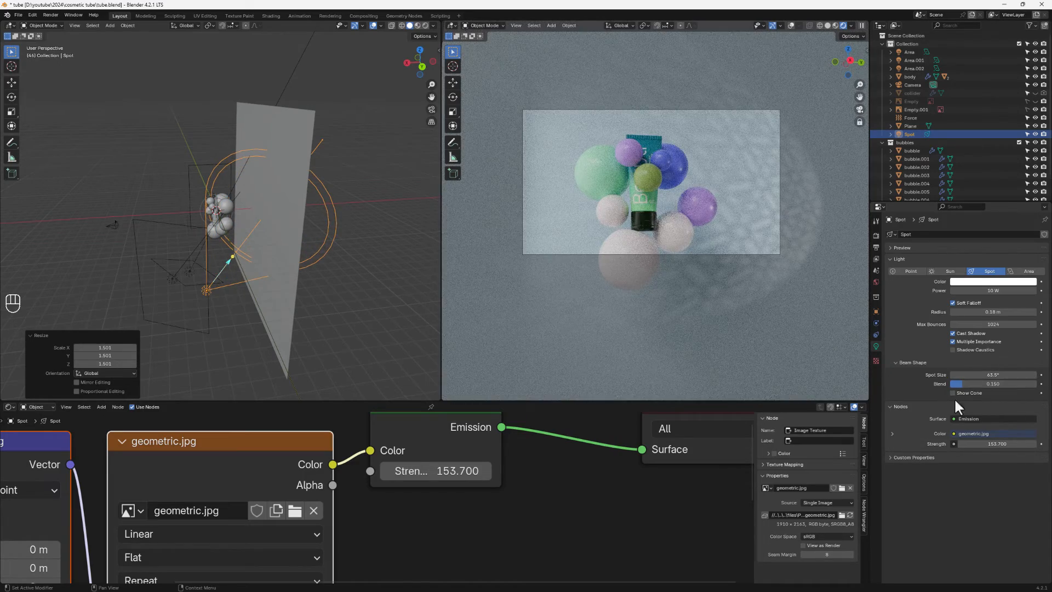
left_click_drag(955, 387, 1000, 387)
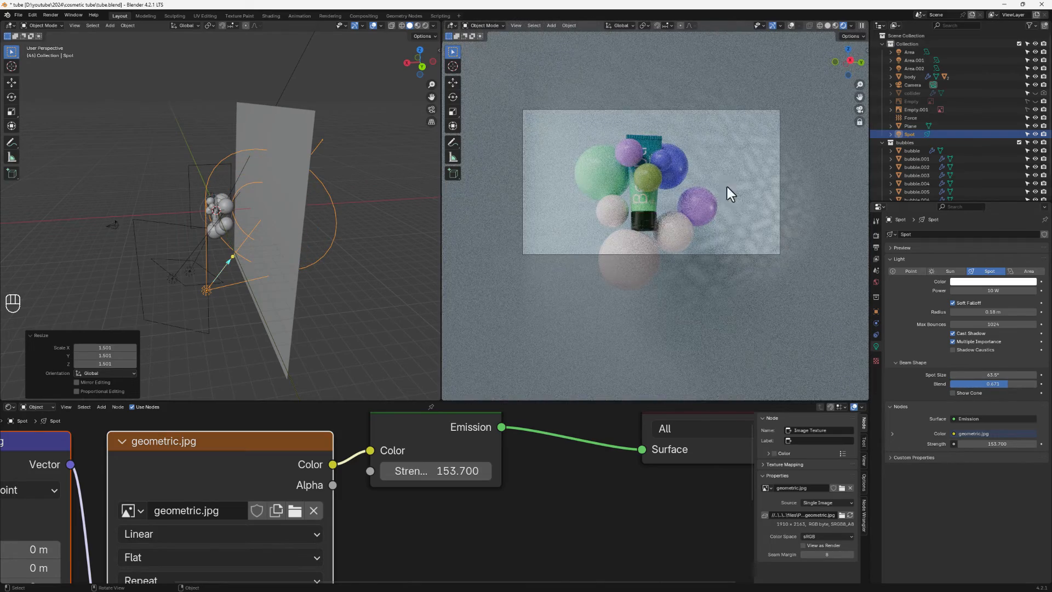
Step: Move the spot light about 2 m to reposition the gobo pattern on the backdrop and save the file
middle_click_drag(255, 260, 280, 289)
key("g")
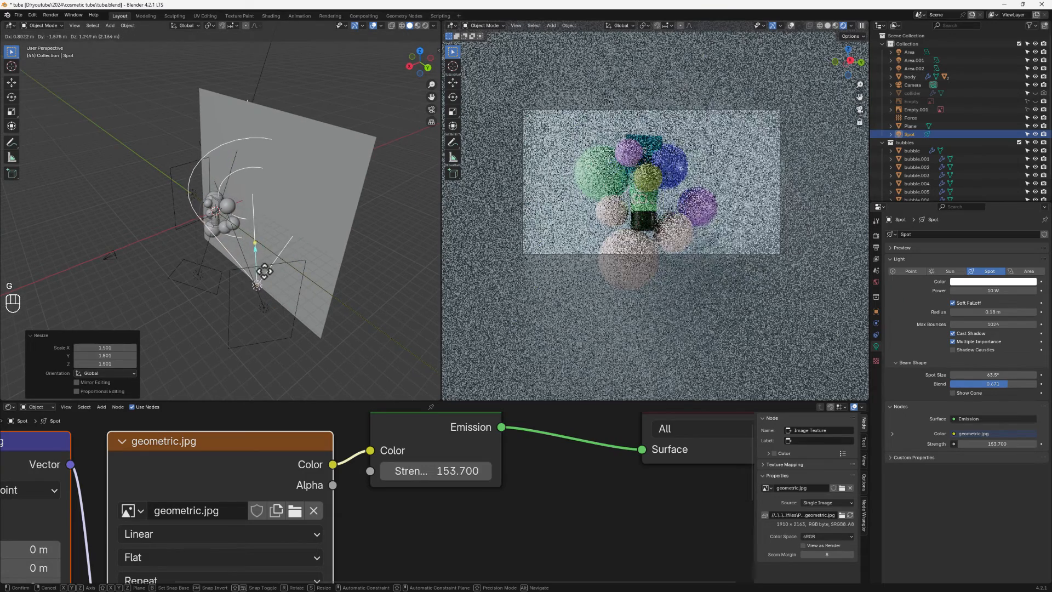
left_click(263, 270)
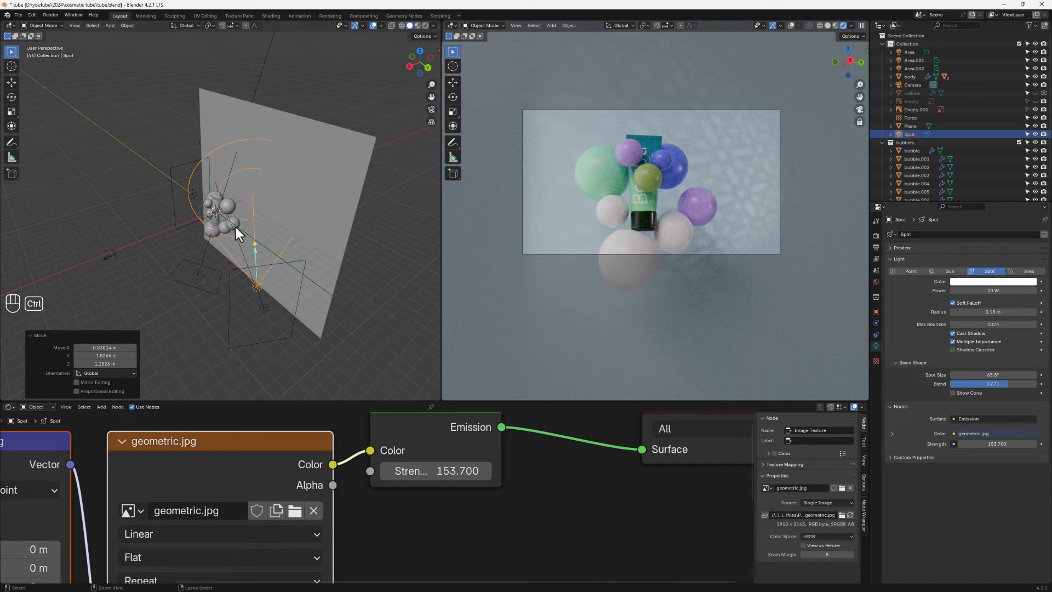
key("ctrl+s")
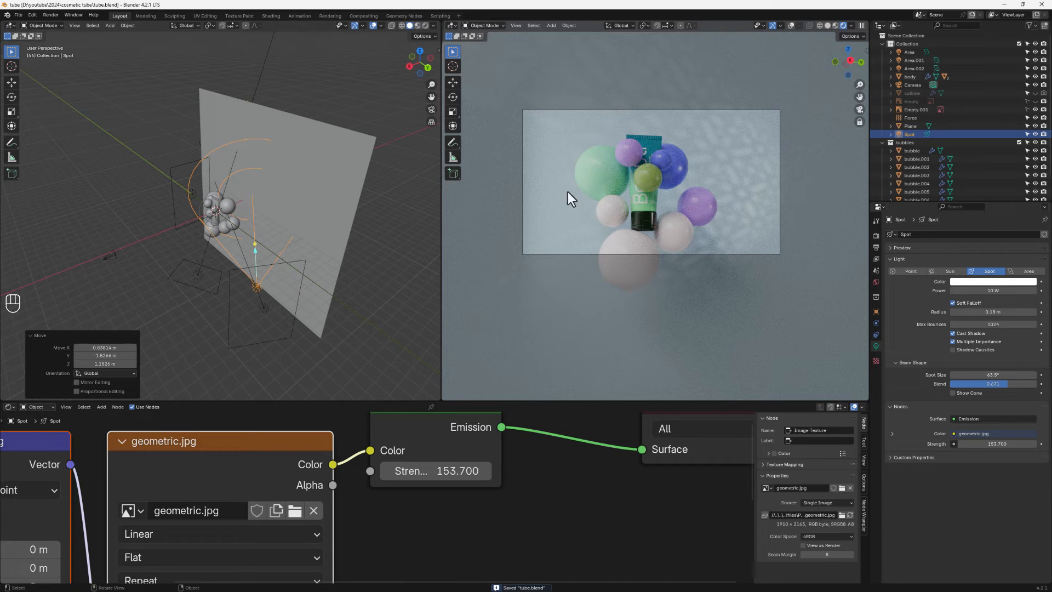
Step: Replace the shader editor with the timeline, go to frame 0 and save the file
left_click(11, 406)
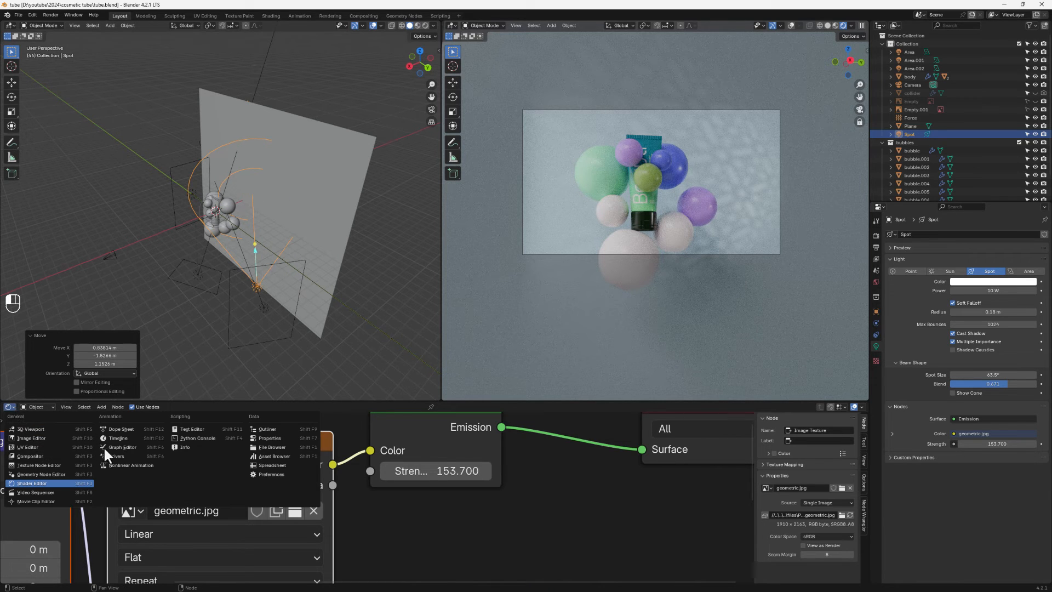
left_click(119, 438)
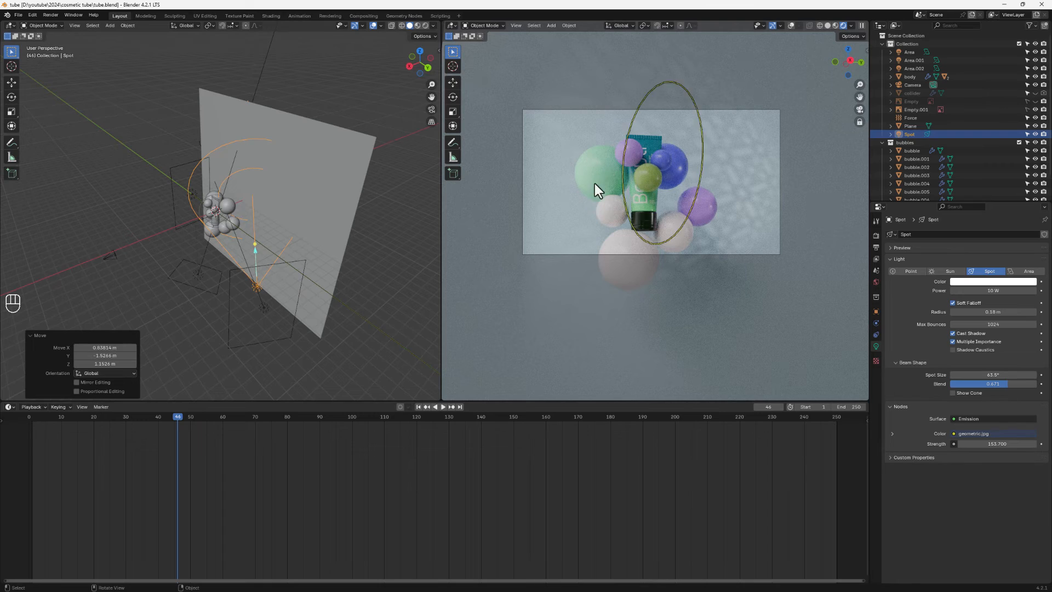
left_click_drag(171, 428, 27, 427)
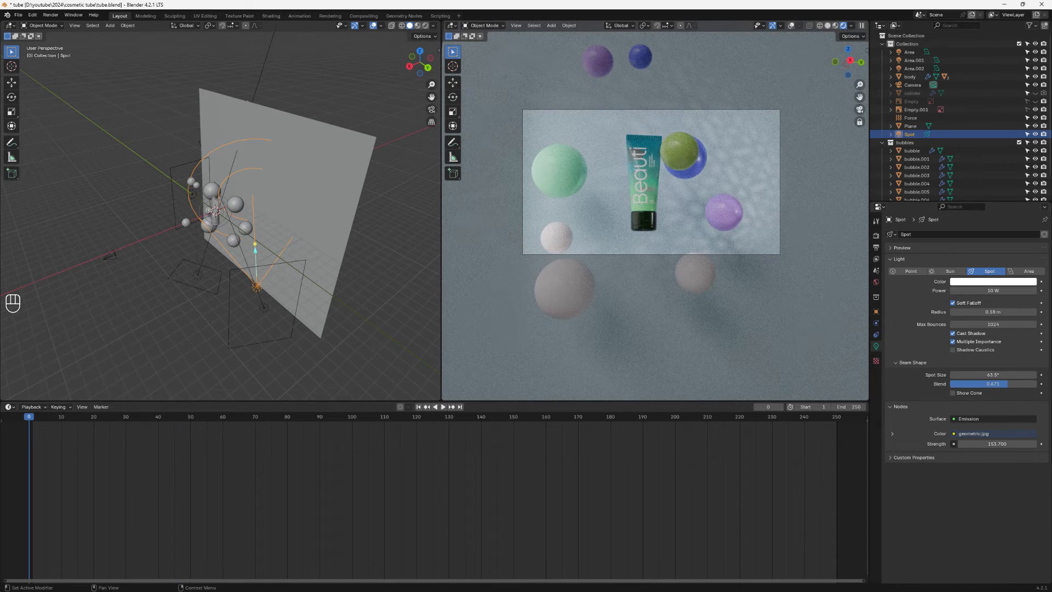
key("ctrl+s")
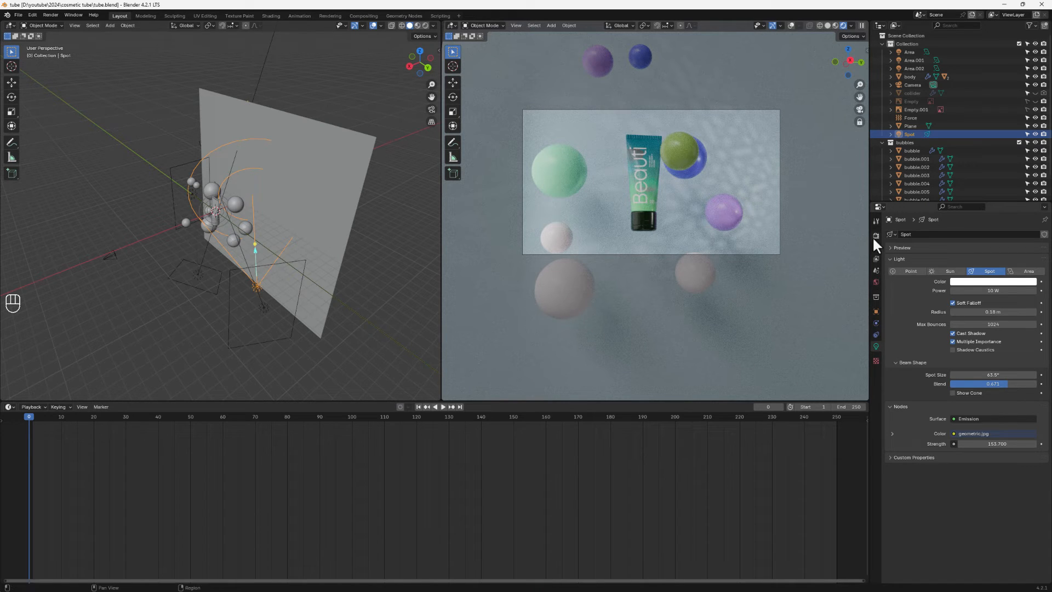
Step: Add a rigid body world to the scene and expand its cache settings
left_click(875, 270)
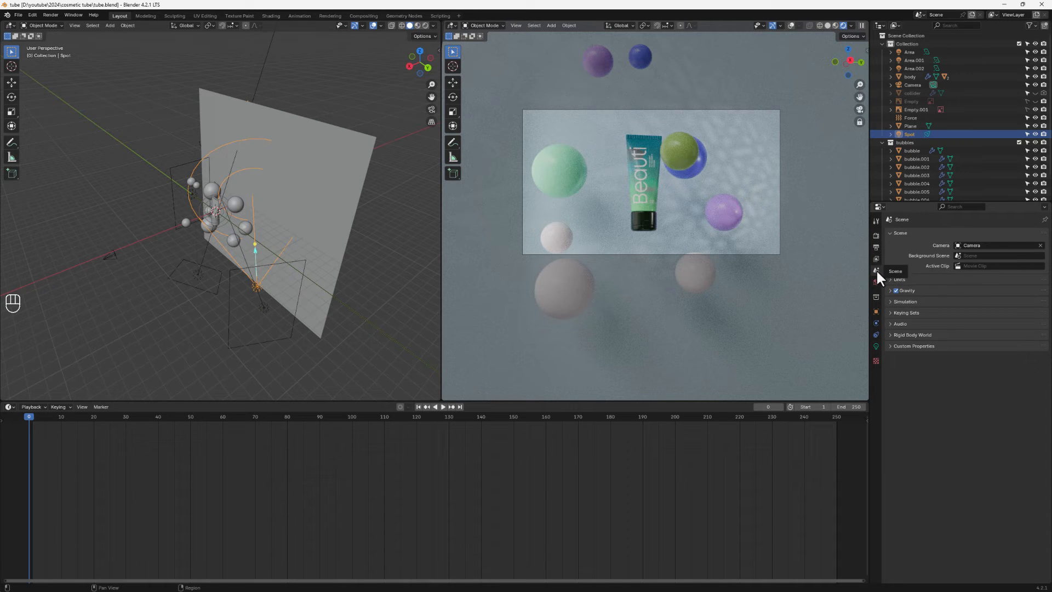
left_click(891, 335)
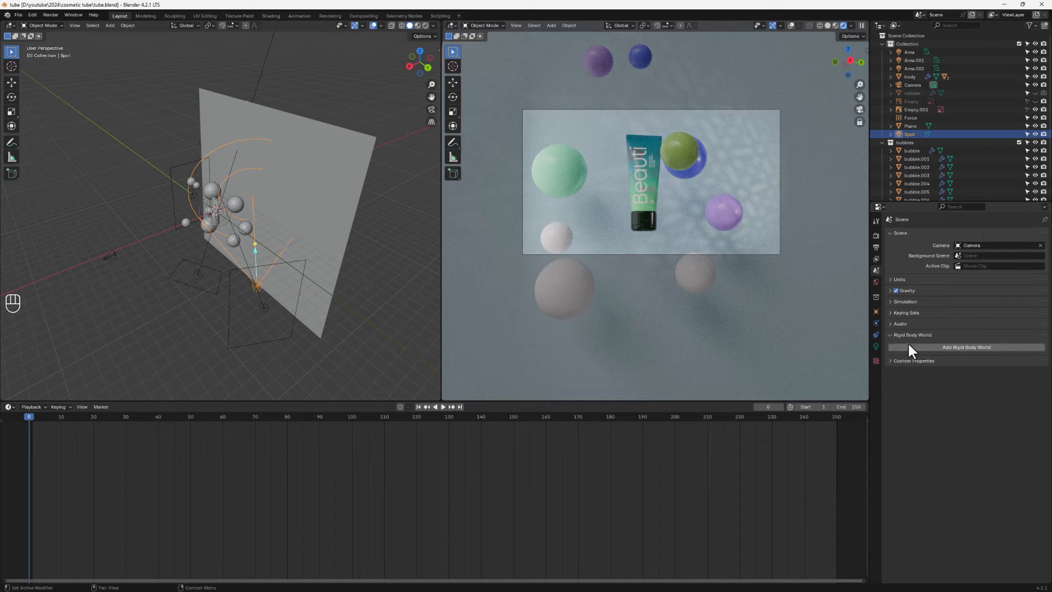
left_click(973, 346)
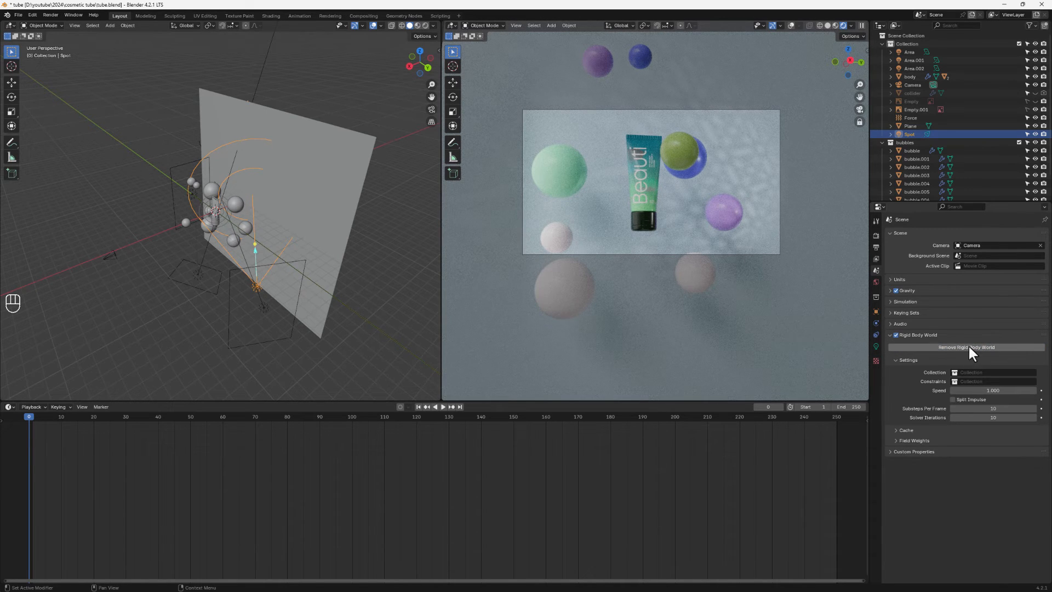
left_click(896, 431)
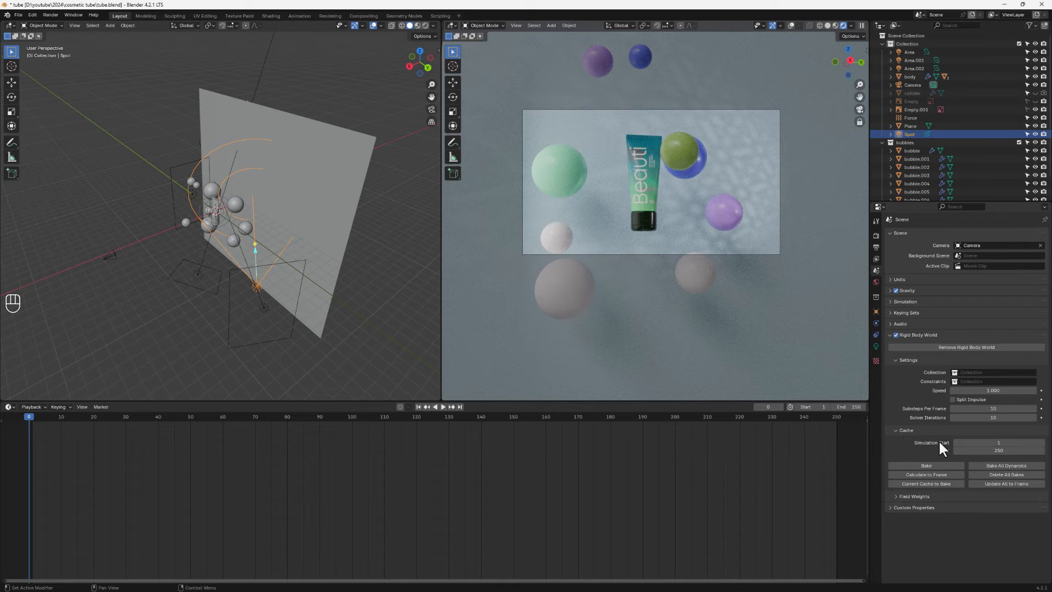
Step: Set the simulation cache's end frame to 120, delete all existing bakes and bake the simulation
left_click(1015, 451)
type("120")
key("Return")
left_click(1014, 475)
left_click(930, 464)
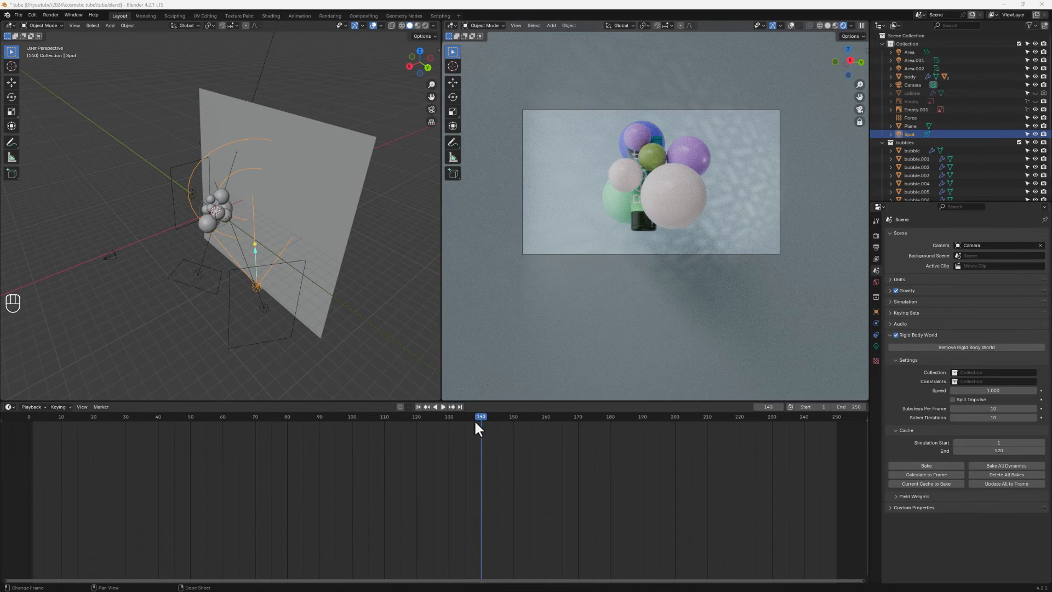
Step: Play the bubble animation from frame 0 and check the bubbles' motion up to frame 120
left_click_drag(475, 420, 27, 482)
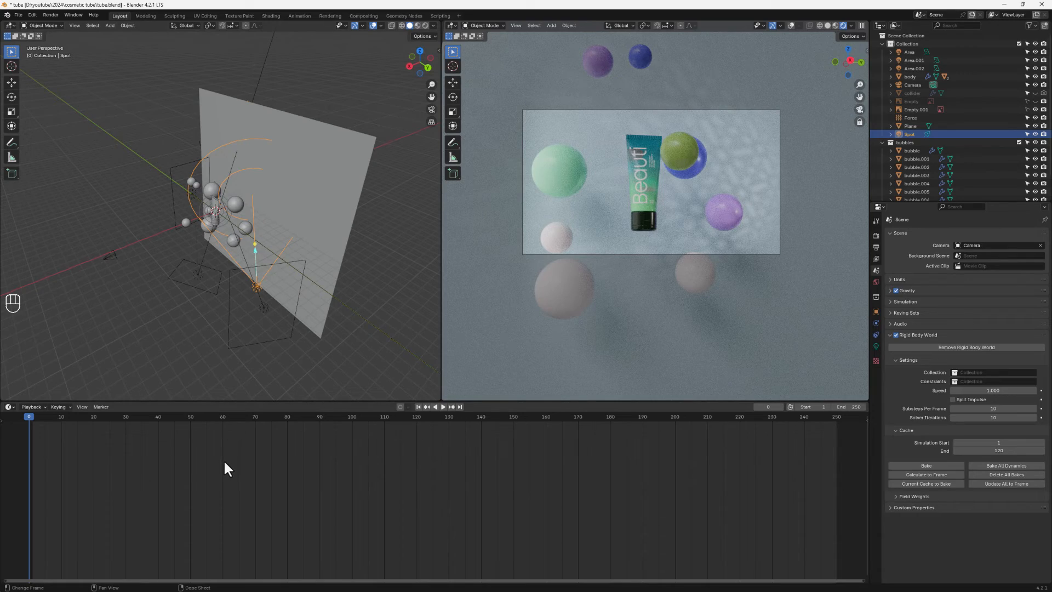
key("space")
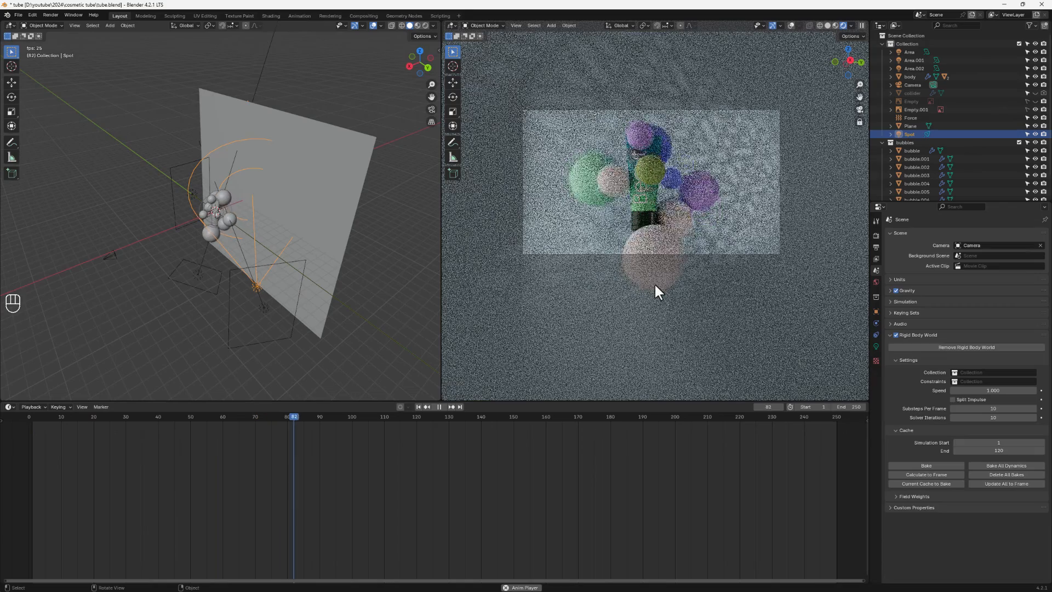
key("space")
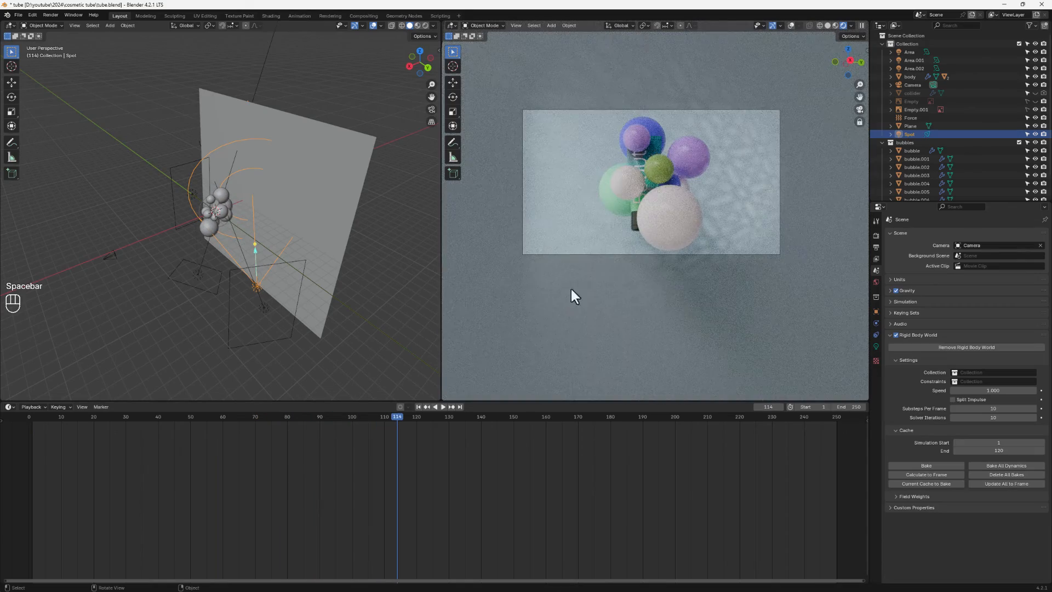
left_click_drag(387, 419, 417, 415)
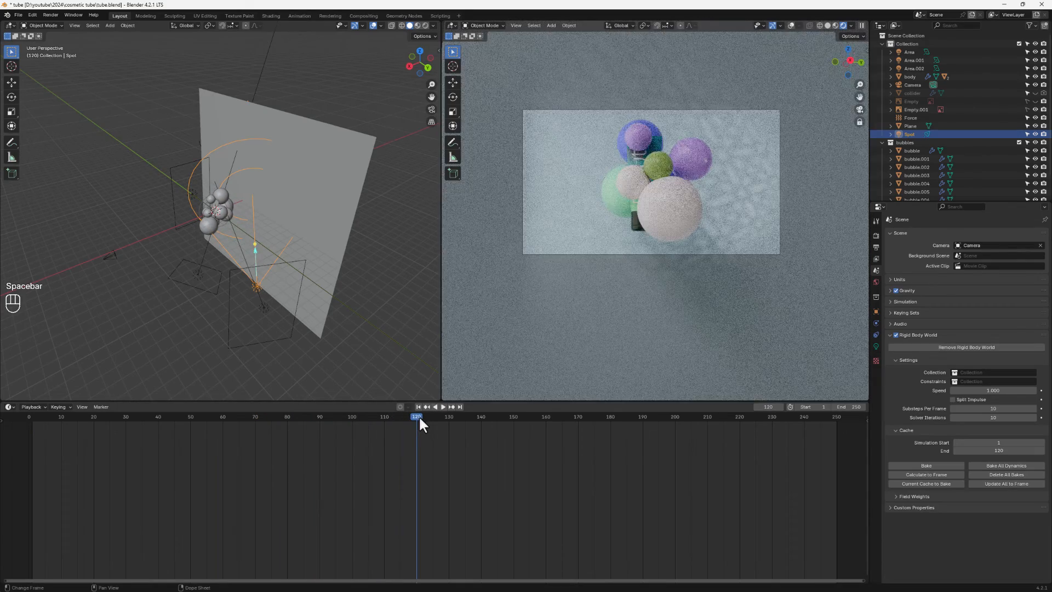
Step: Set the scene's end frame to 120 and return the playhead to frame 1
left_click(846, 407)
type("120")
key("Return")
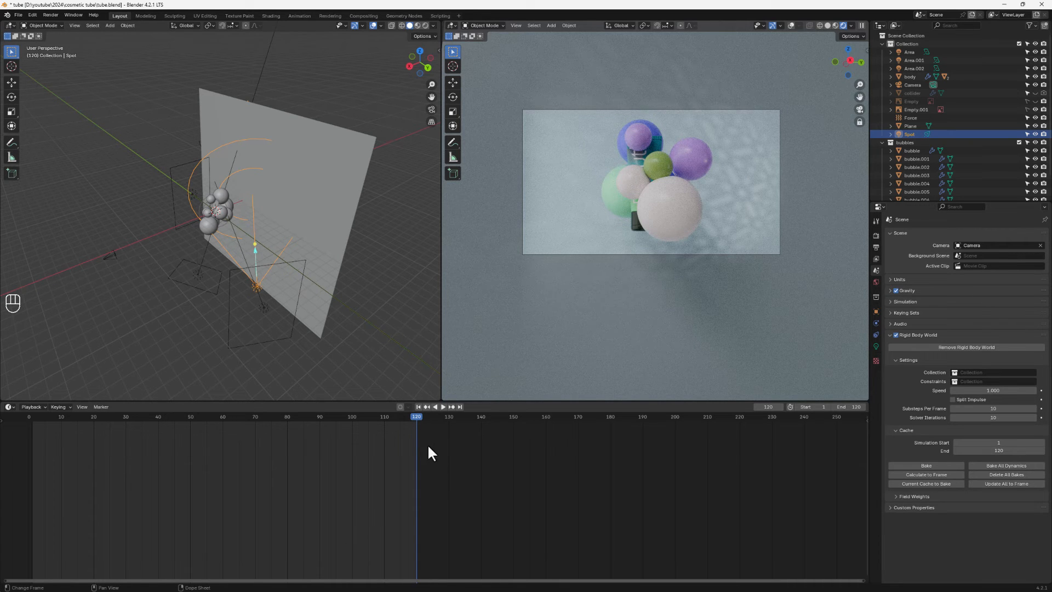
key("space")
left_click(28, 456)
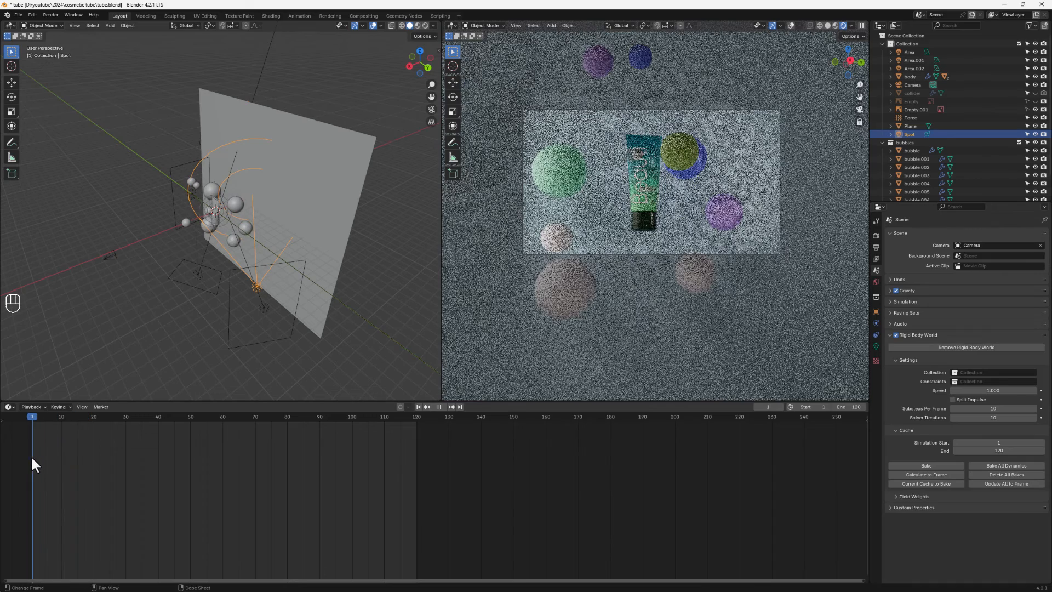
Step: Switch the camera viewport from rendered to material preview shading
scroll(164, 225, "up", 5)
middle_click_drag(163, 228, 247, 211)
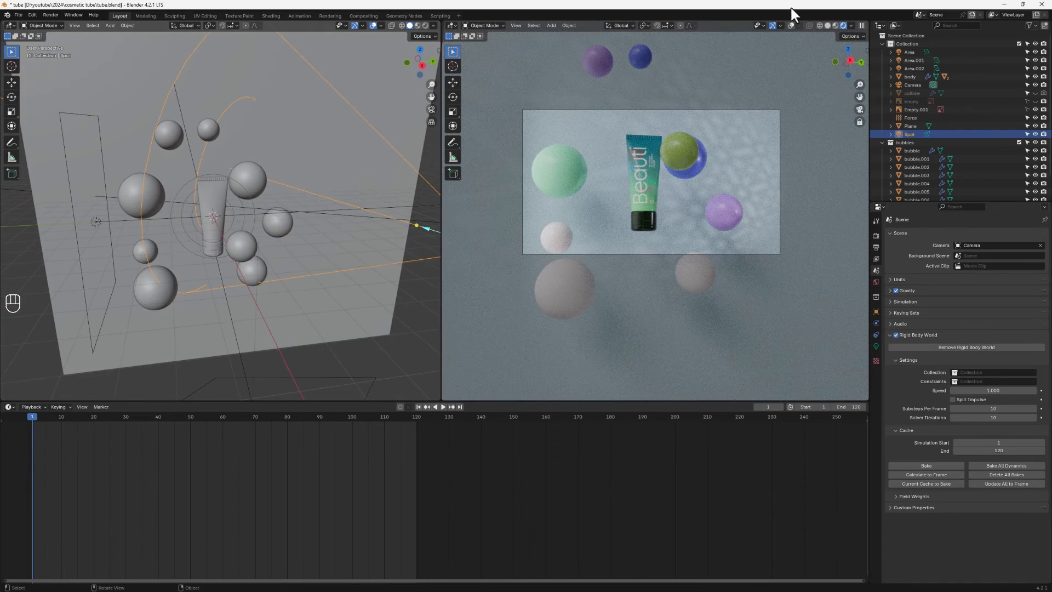
left_click(835, 25)
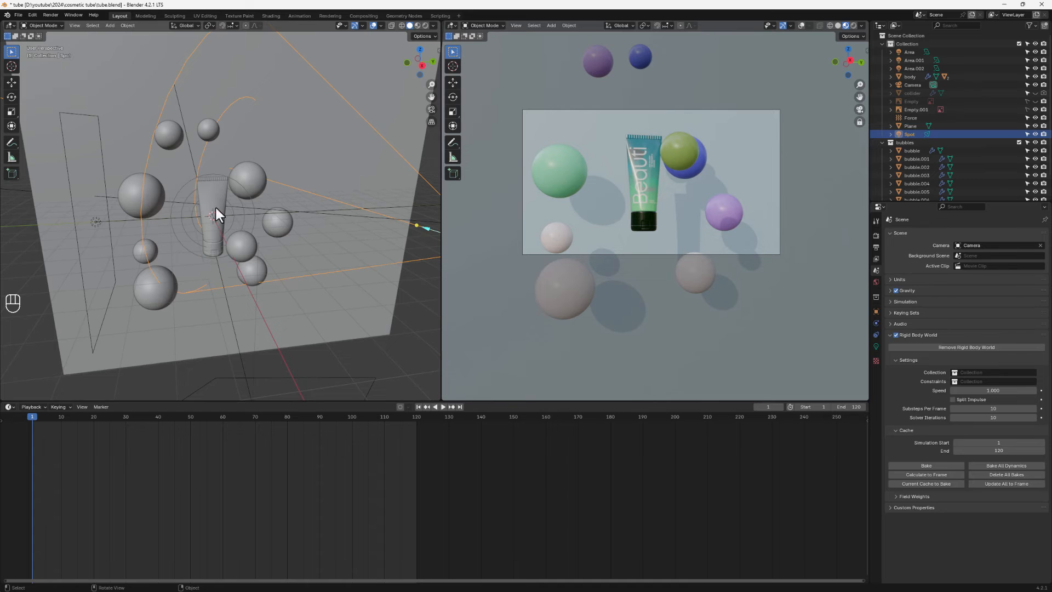
Step: Add a plain axes empty at the world origin and rename it camera control
scroll(216, 211, "down", 4)
mouse_move(217, 217)
middle_mouse_down()
mouse_move(182, 234)
mouse_move(197, 217)
middle_mouse_up()
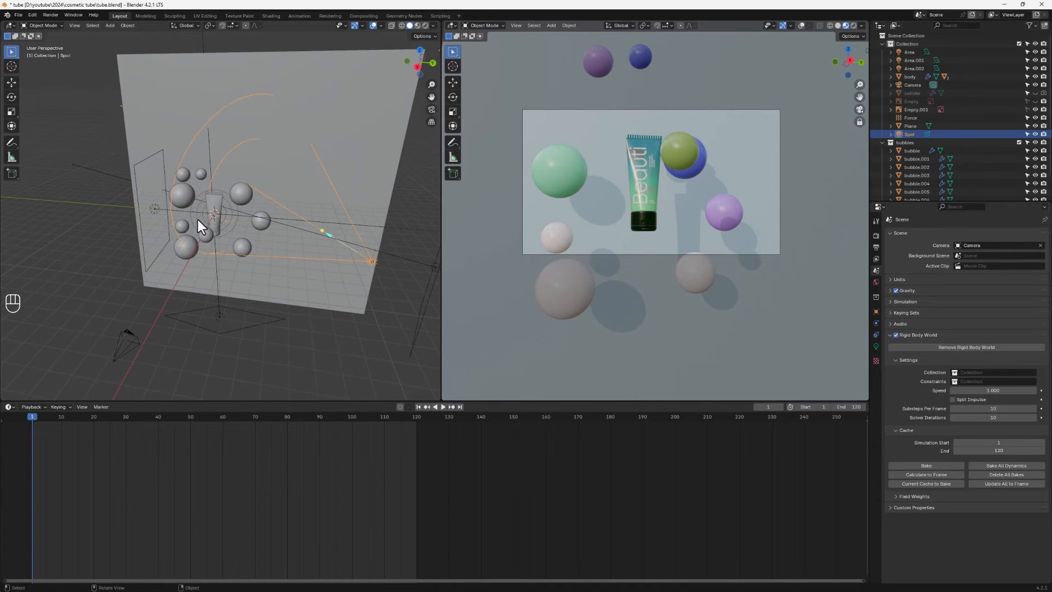
scroll(197, 219, "up", 3)
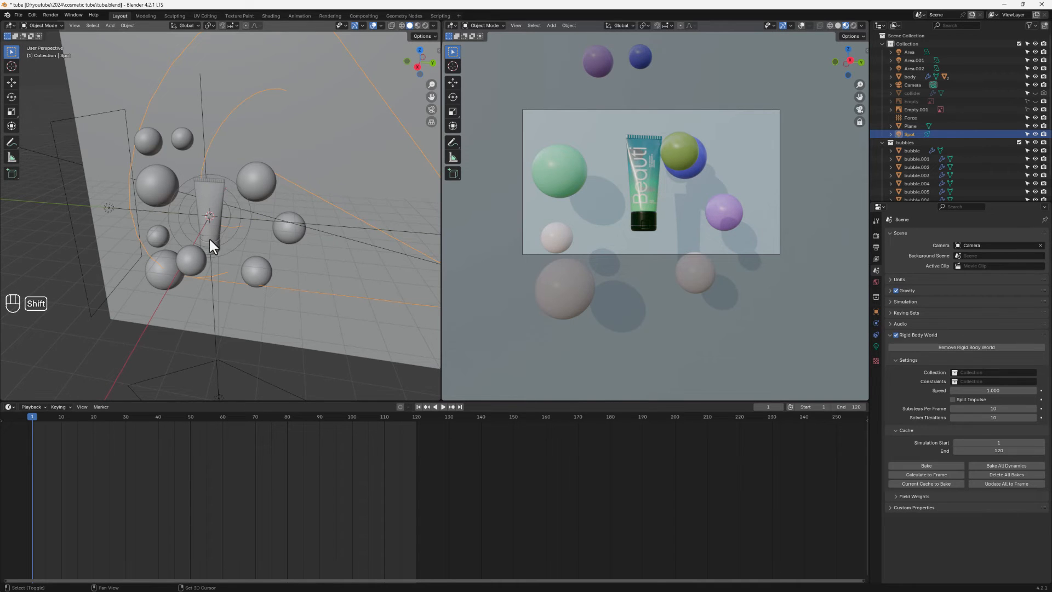
key("shift+a")
mouse_move(209, 239)
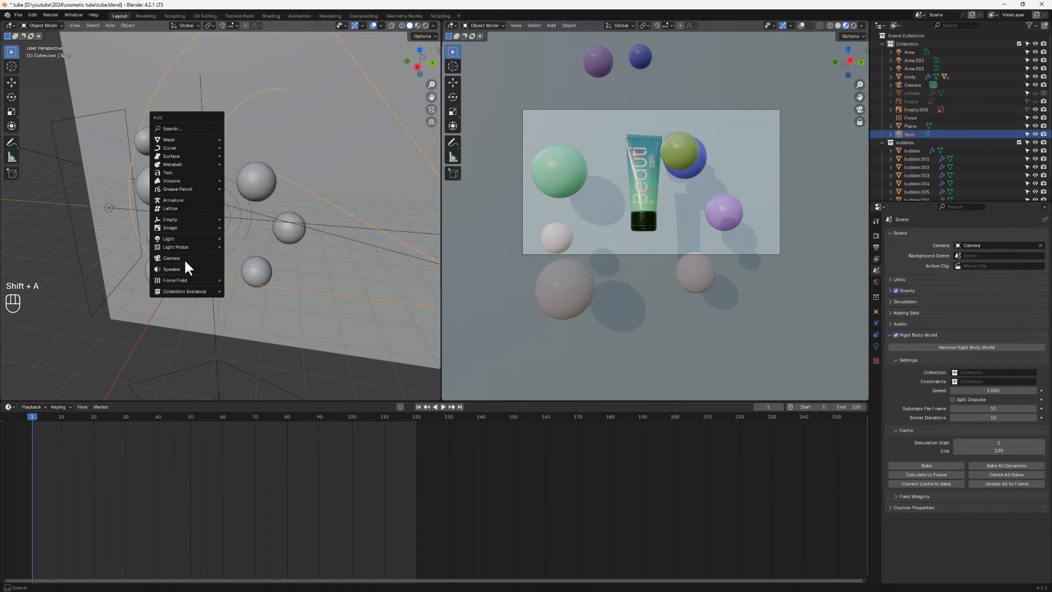
mouse_move(183, 218)
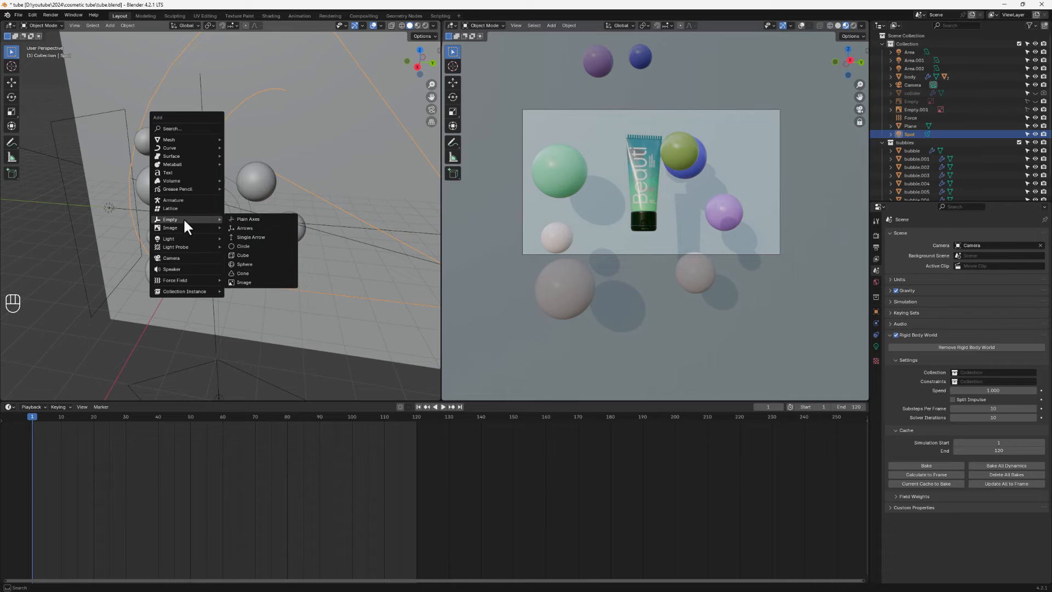
left_click(258, 218)
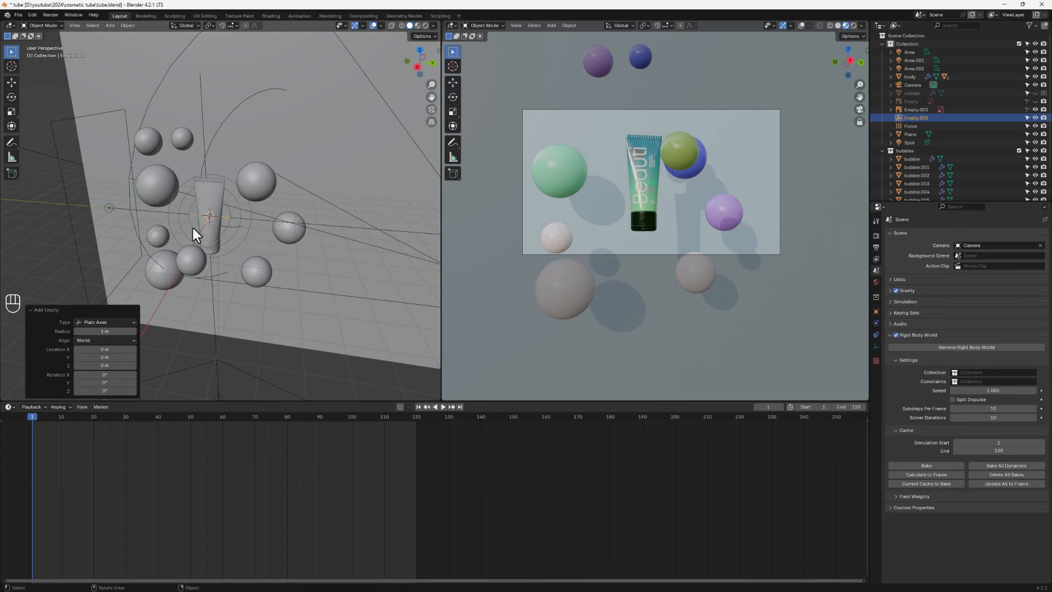
double_click(911, 118)
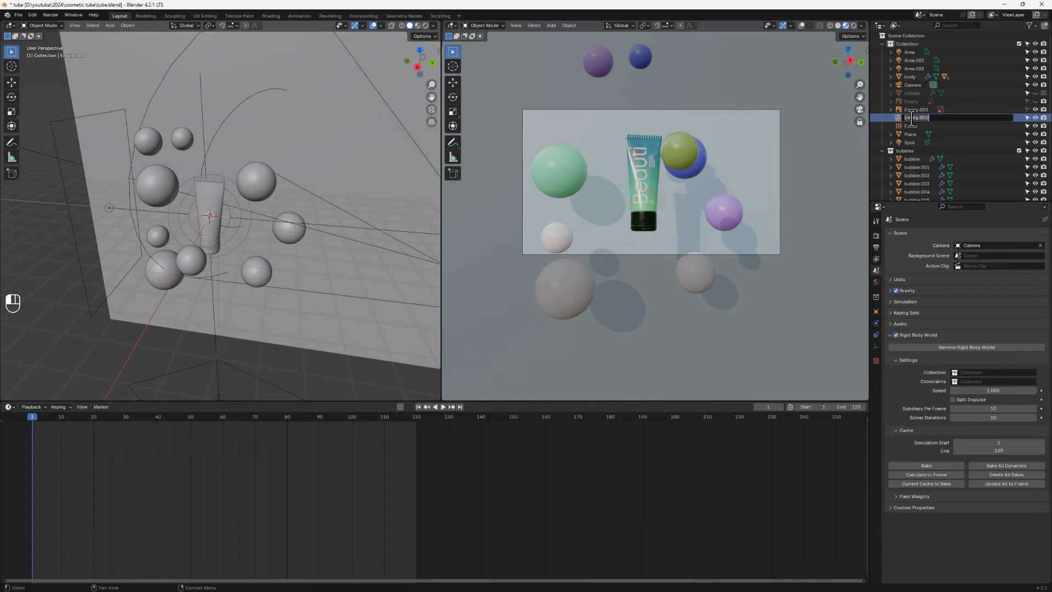
type("camera control")
key("Return")
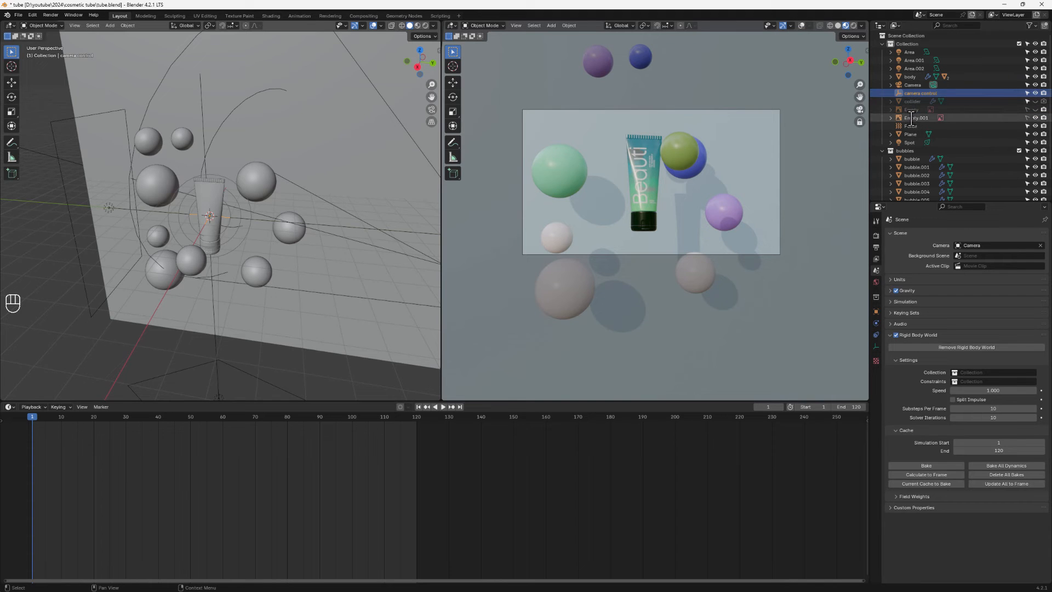
Step: Try to parent the camera and the camera control empty to the force field at the origin with Object (Keep Transform)
middle_click_drag(214, 207, 209, 220)
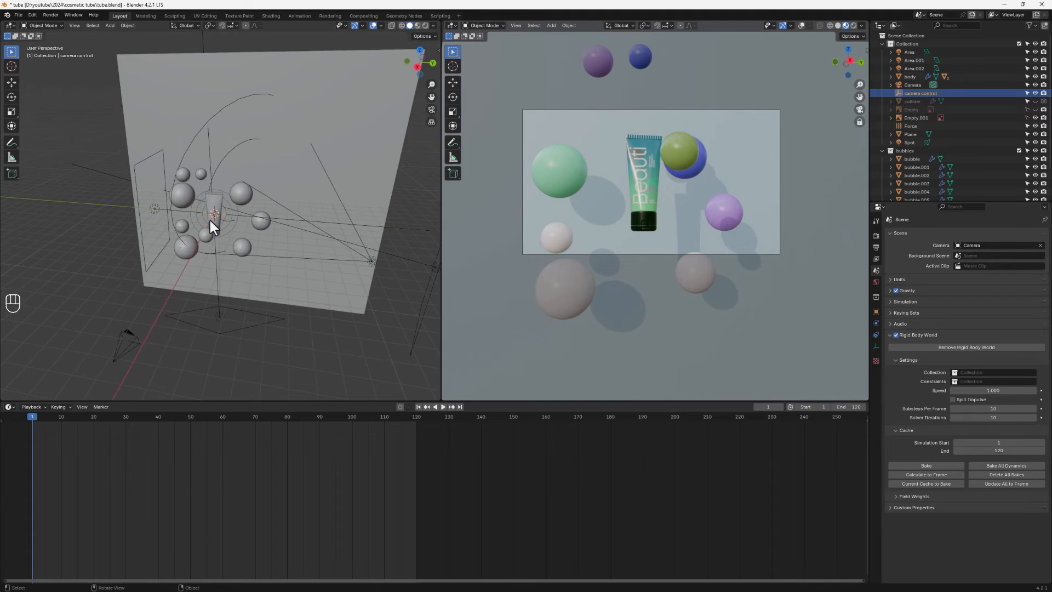
left_click(133, 337, "shift")
scroll(197, 224, "up", 5)
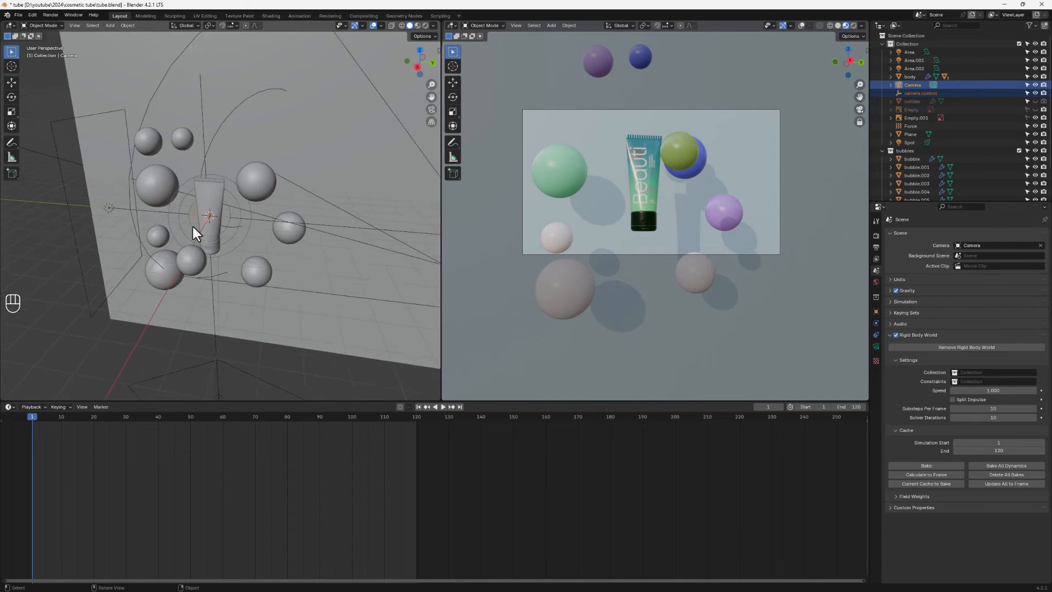
left_click(178, 217, "shift")
left_click(182, 218, "shift")
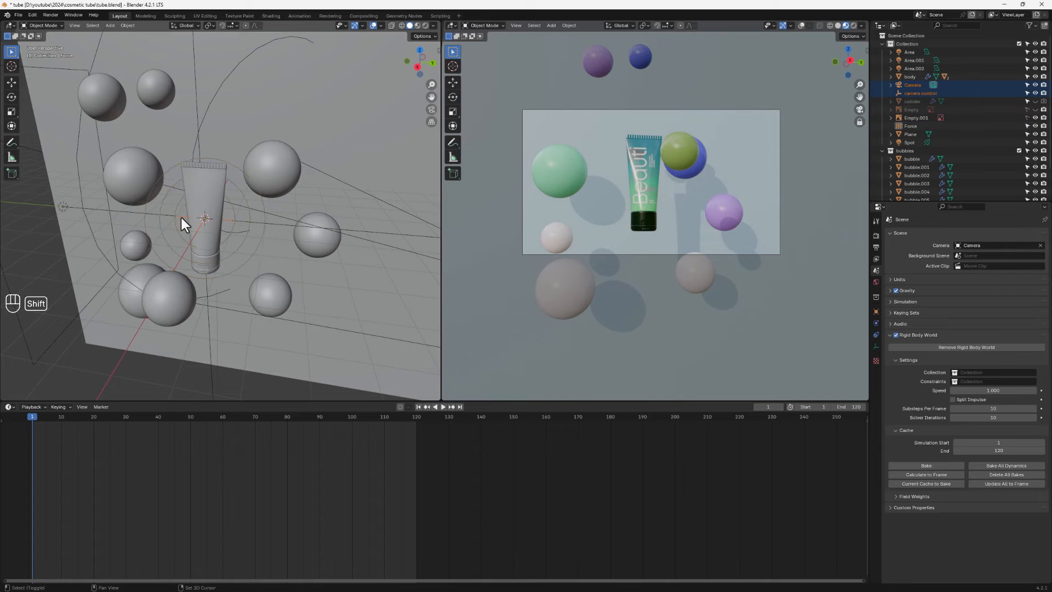
scroll(185, 221, "down", 5)
middle_click_drag(186, 222, 203, 238)
scroll(196, 222, "up", 4)
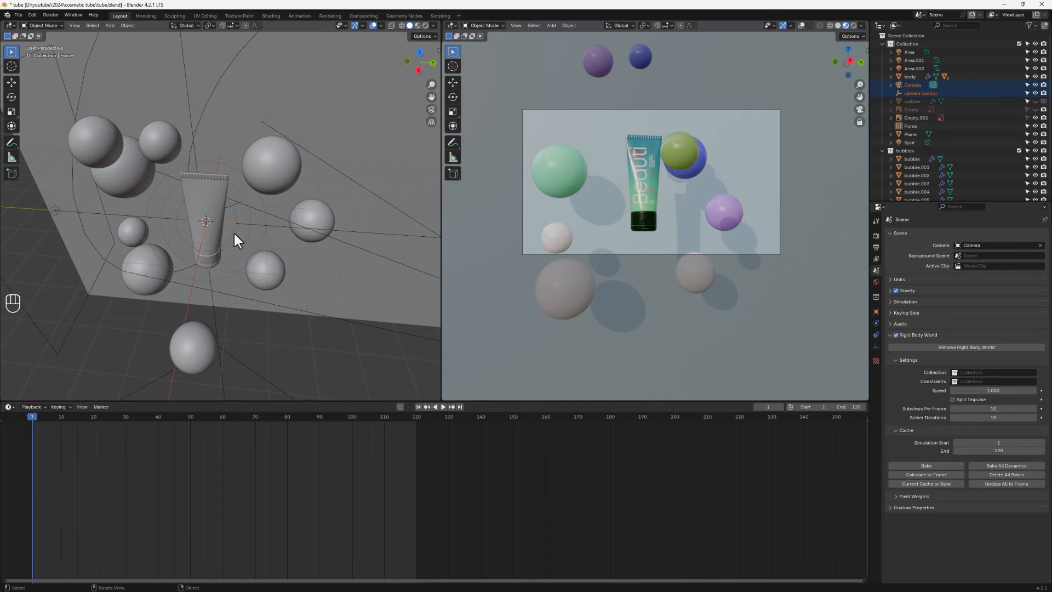
key("ctrl+p")
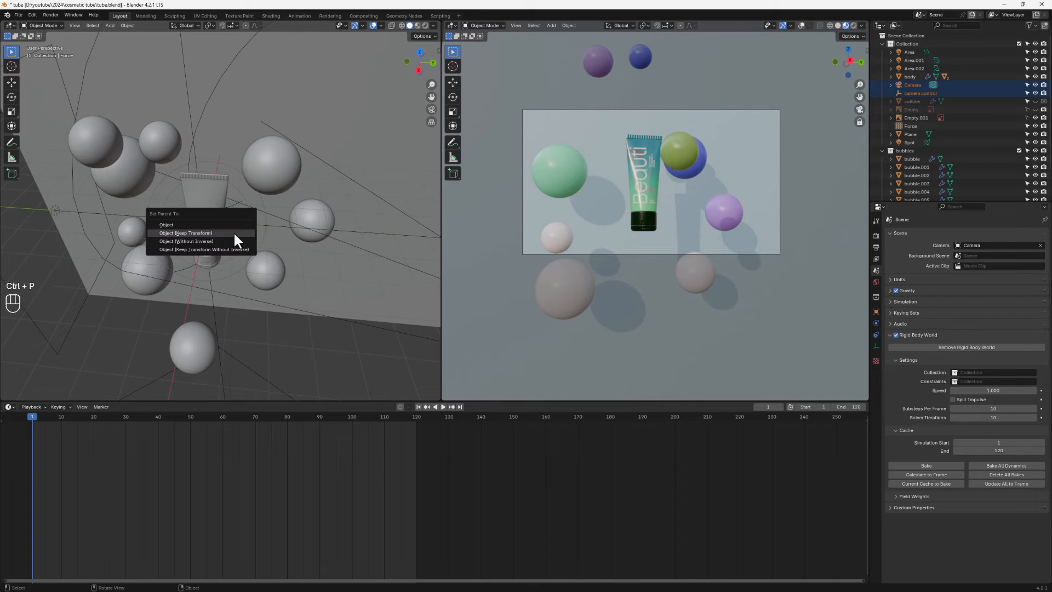
left_click(232, 233)
scroll(218, 259, "down", 5)
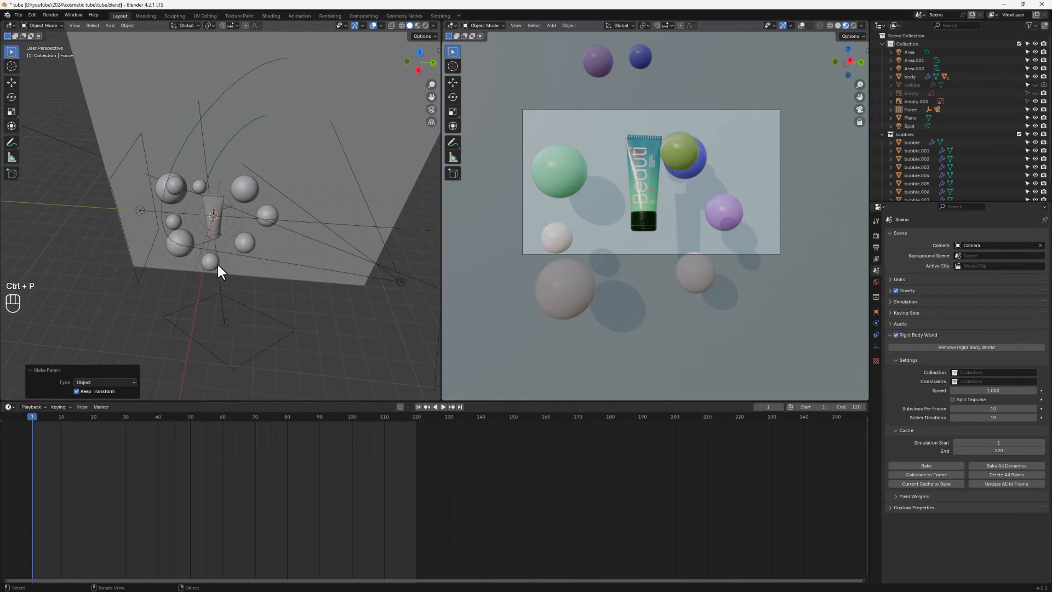
middle_click_drag(216, 261, 195, 370)
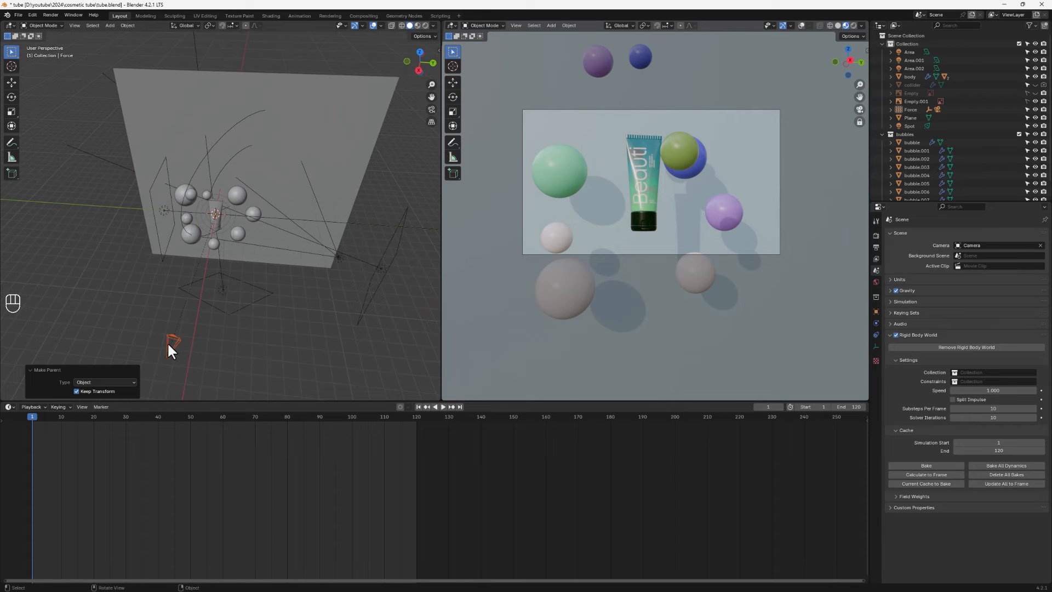
Step: Collapse the bubbles collection in the outliner
left_click(224, 213)
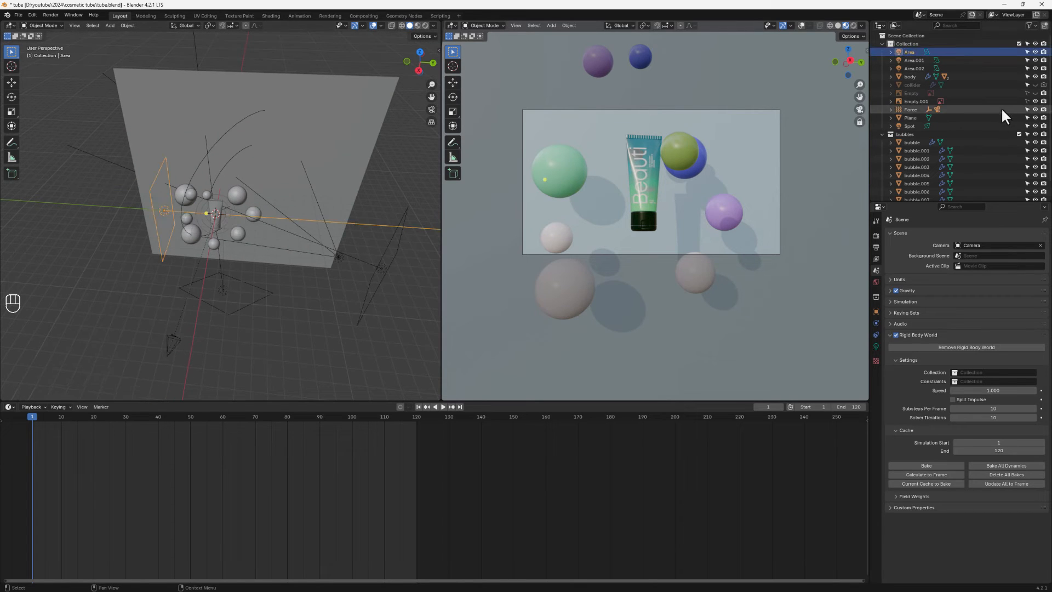
left_click(882, 134)
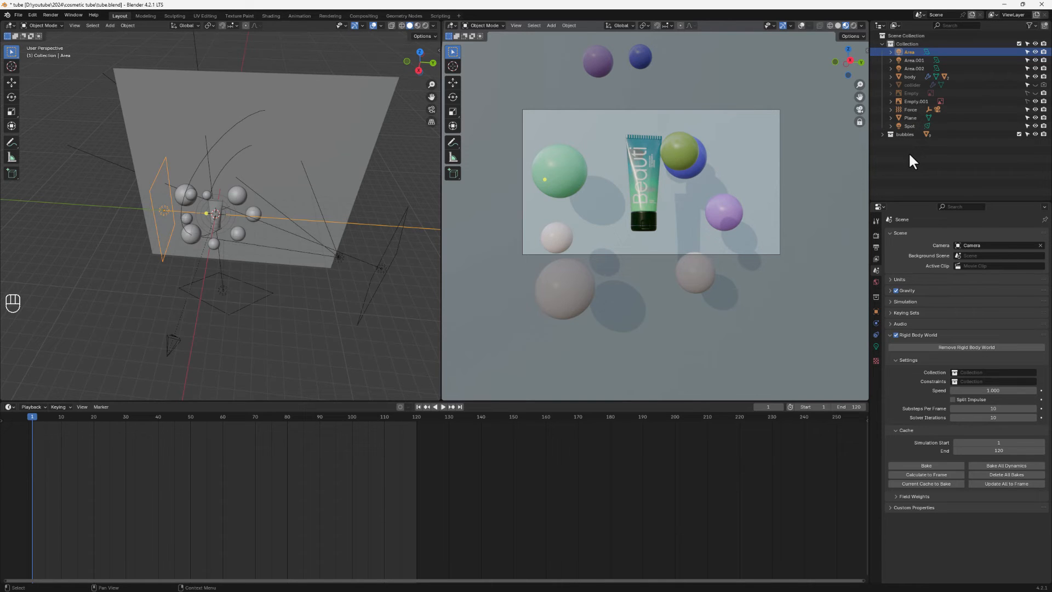
scroll(195, 237, "up", 4)
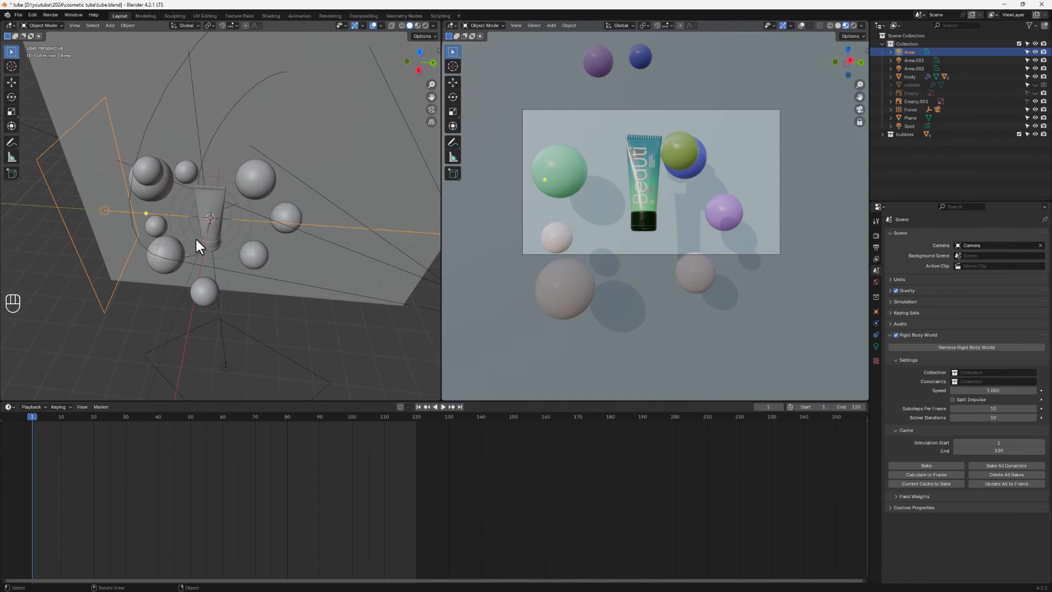
Step: Check in the viewport which of the overlapping objects at the tube's centre are the force field and the camera control empty
left_click(225, 224)
left_click(222, 217)
middle_click_drag(222, 215, 203, 195)
left_click(192, 212)
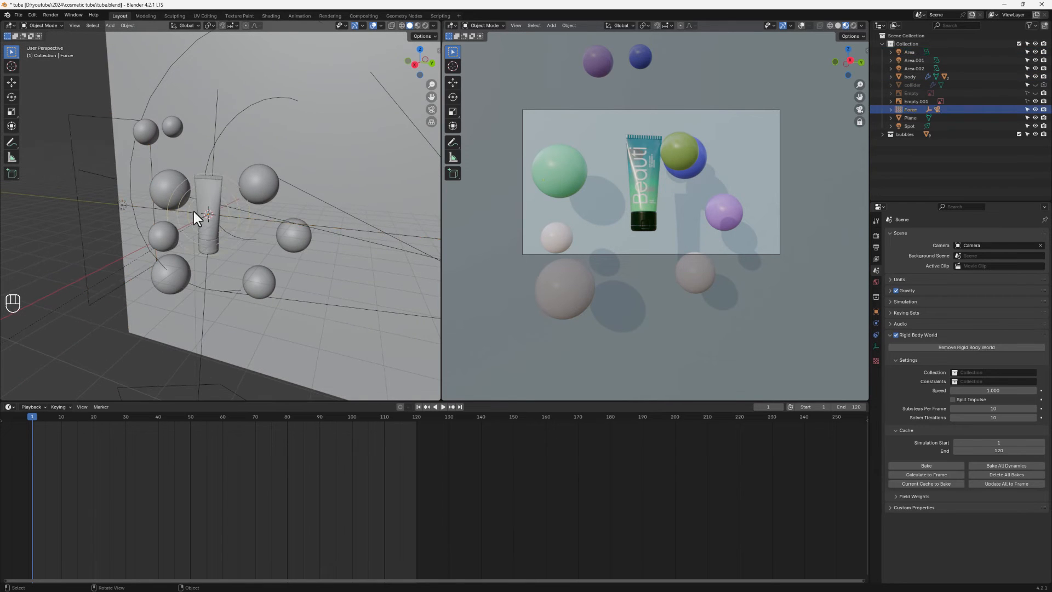
left_click(193, 212)
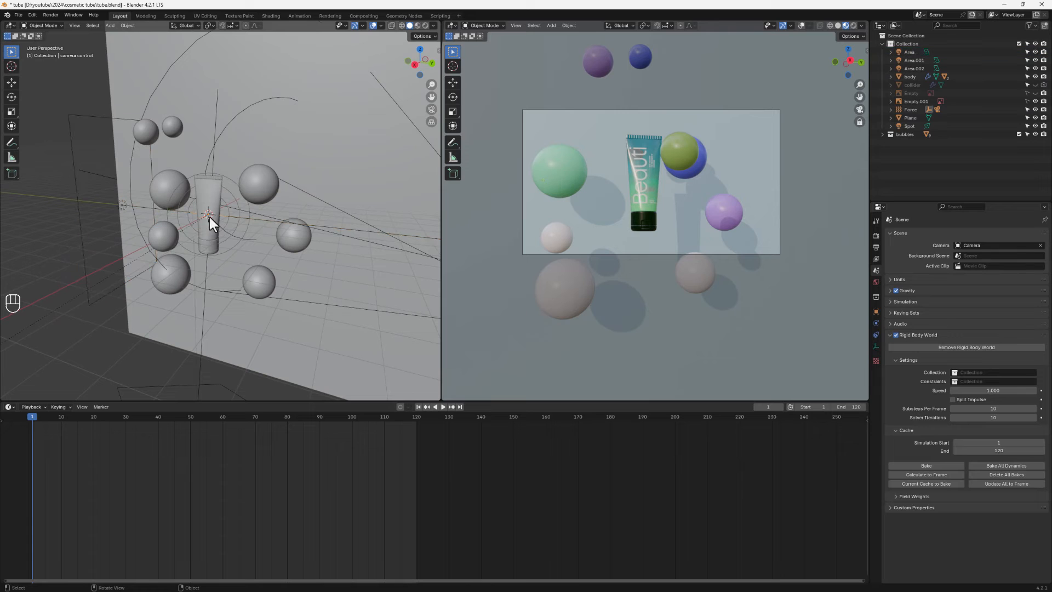
Step: Undo the selections and the parenting of the camera and the camera control empty to the force field
key("ctrl+z")
key("ctrl+z")
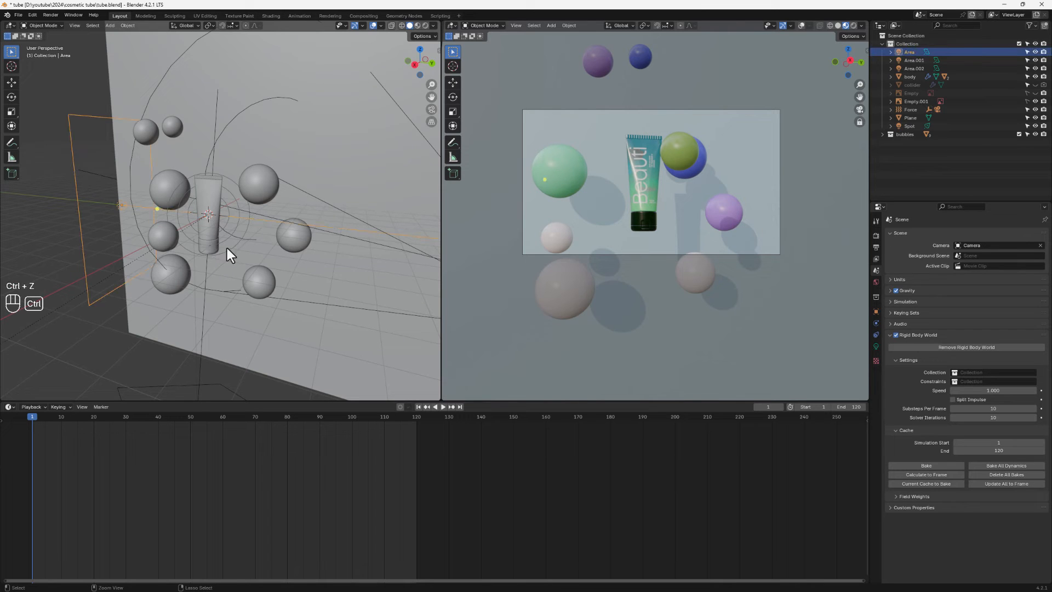
key("ctrl+z")
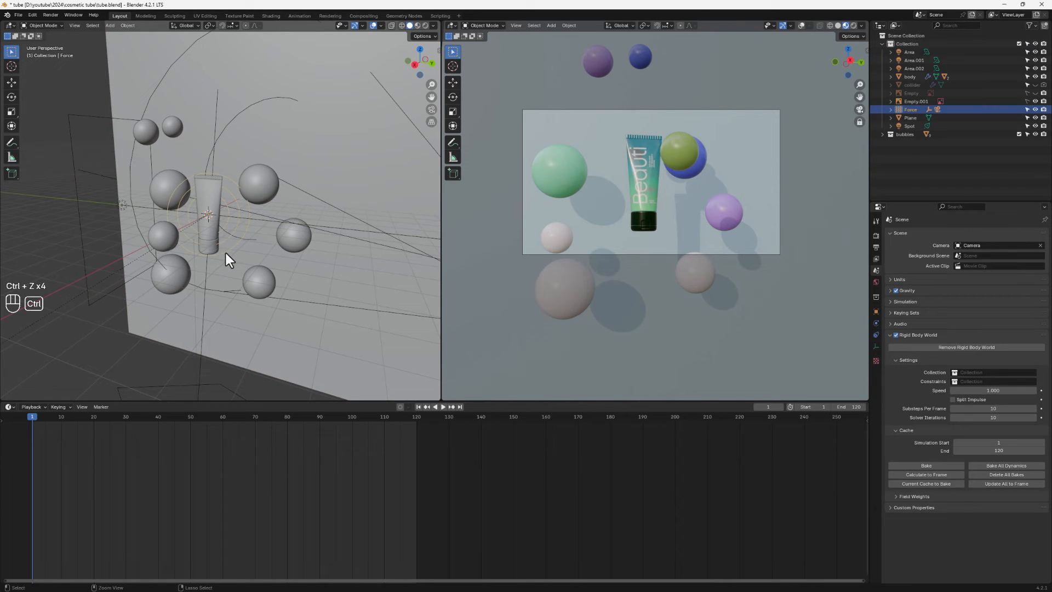
key("ctrl+z")
key("ctrl+z")
key("ctrl+z")
key("ctrl+z")
key("ctrl+z")
key("ctrl+z")
key("ctrl+z")
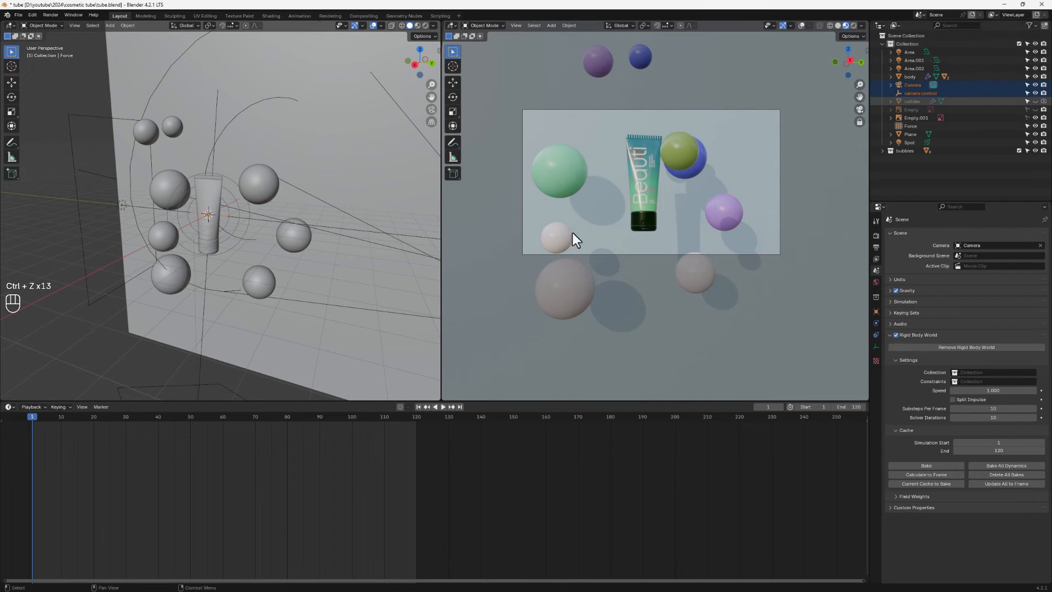
Step: Parent the camera to the camera control empty with Object (Keep Transform)
left_click(189, 314)
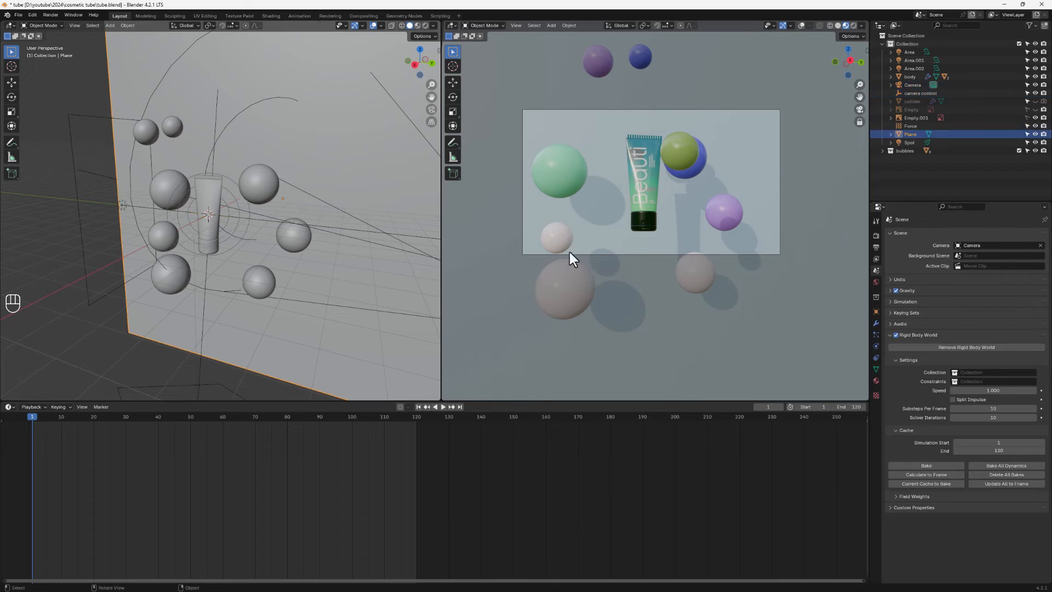
left_click(914, 85)
key("shift")
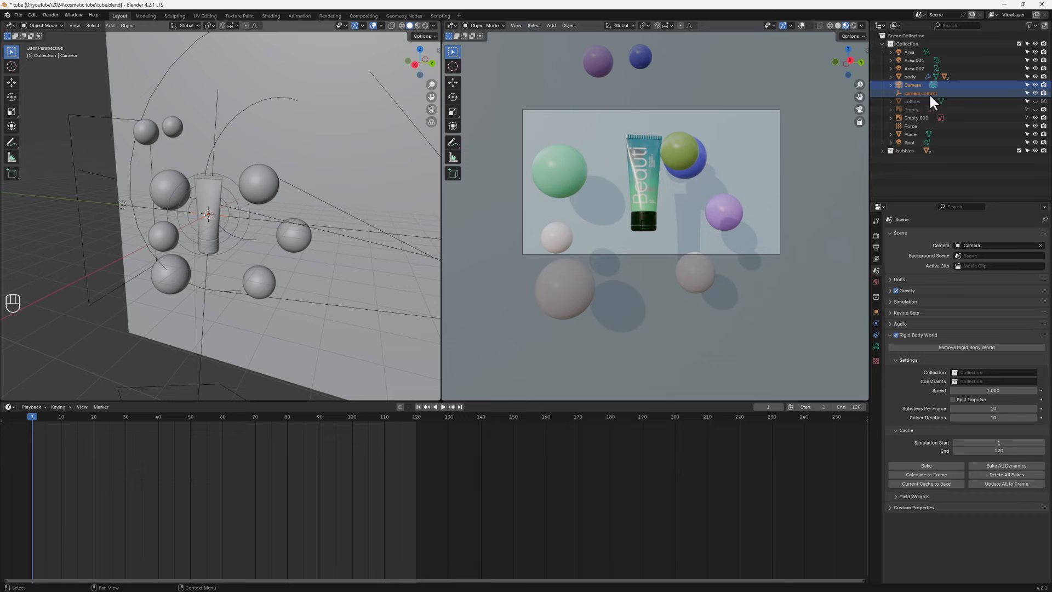
scroll(207, 235, "down", 3)
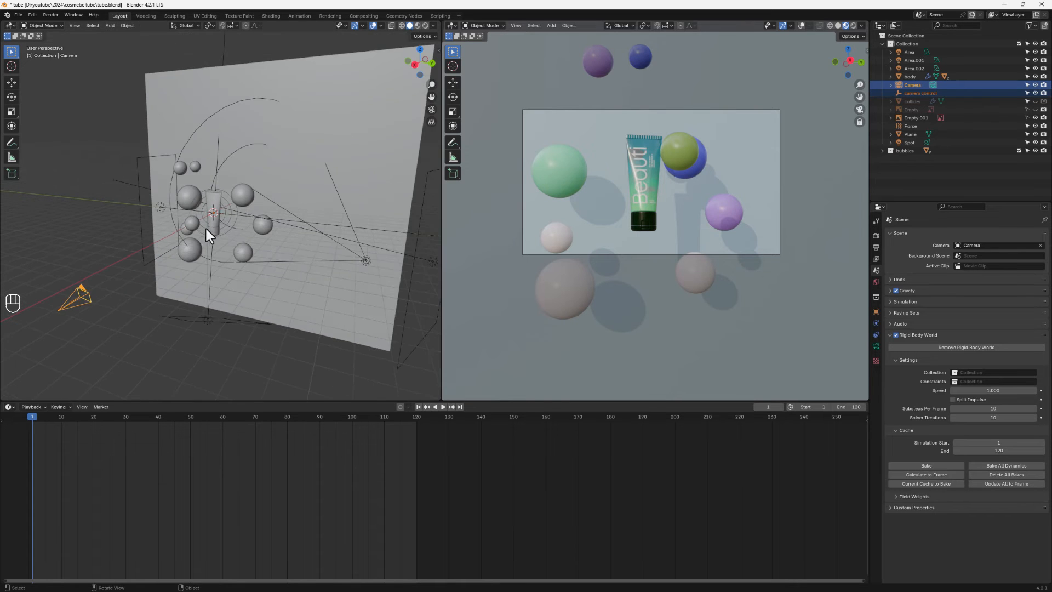
left_click(911, 94, "shift")
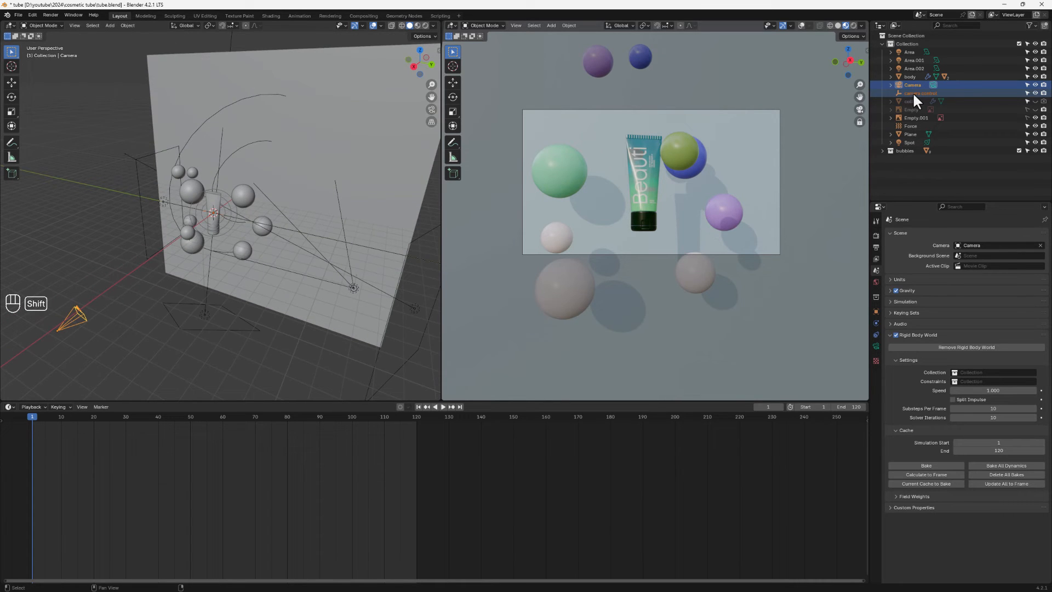
left_click(913, 93)
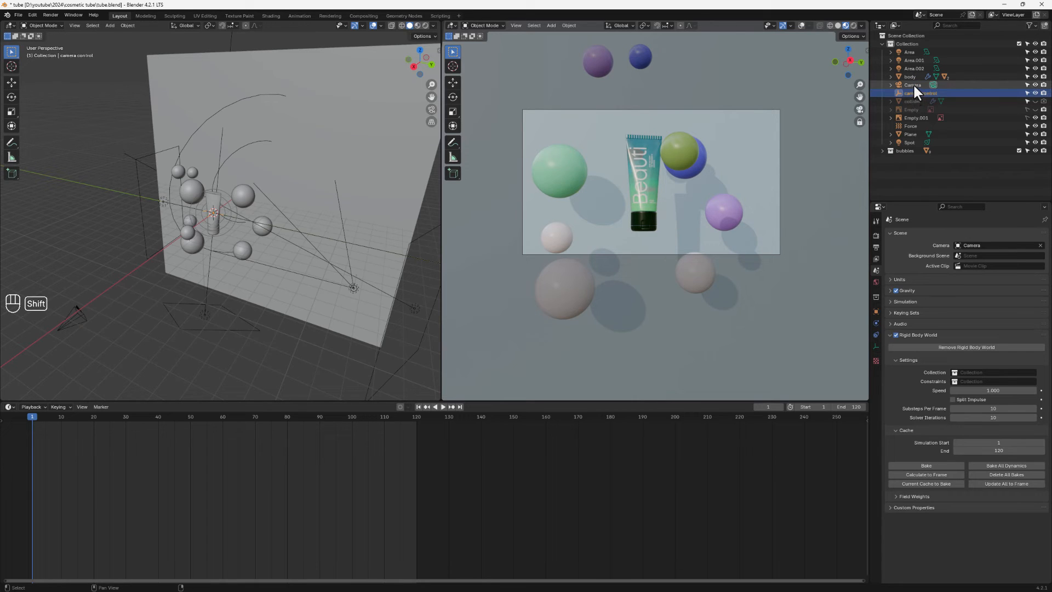
left_click(913, 85, "shift")
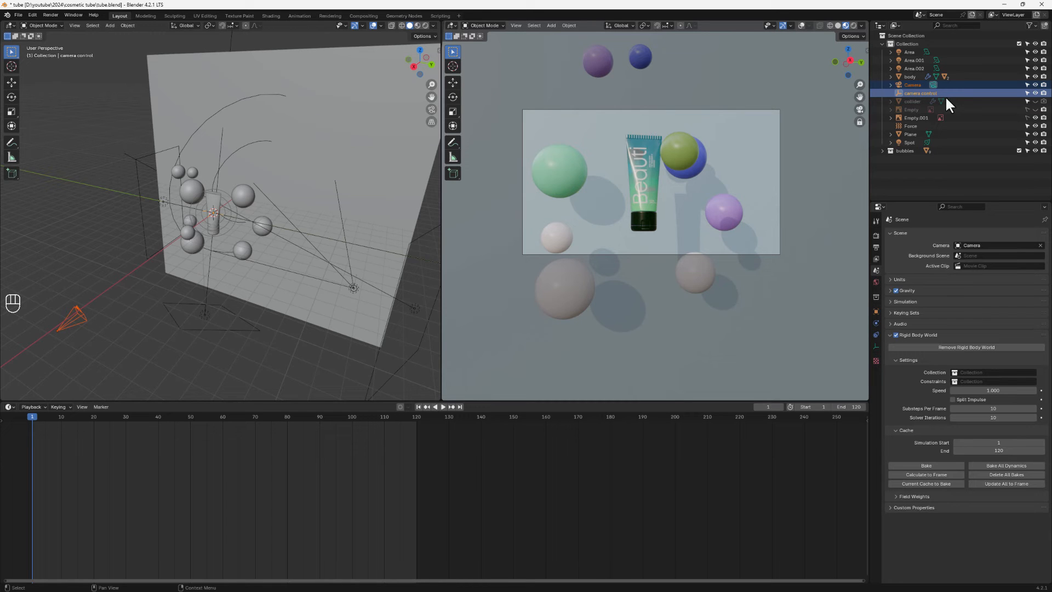
scroll(189, 231, "up", 3)
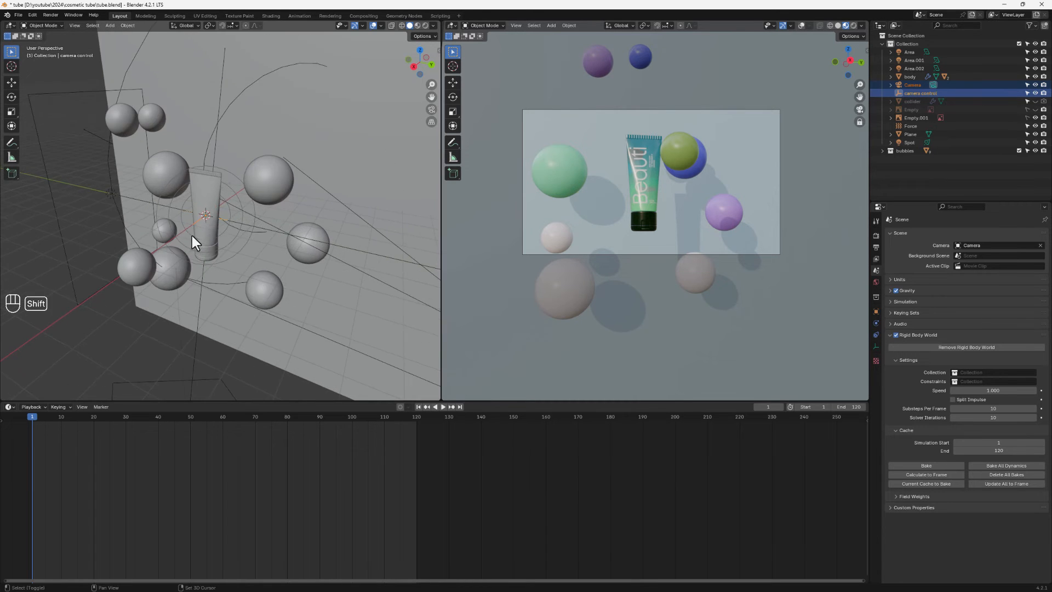
middle_click_drag(192, 236, 339, 165, "shift")
scroll(346, 162, "down", 2)
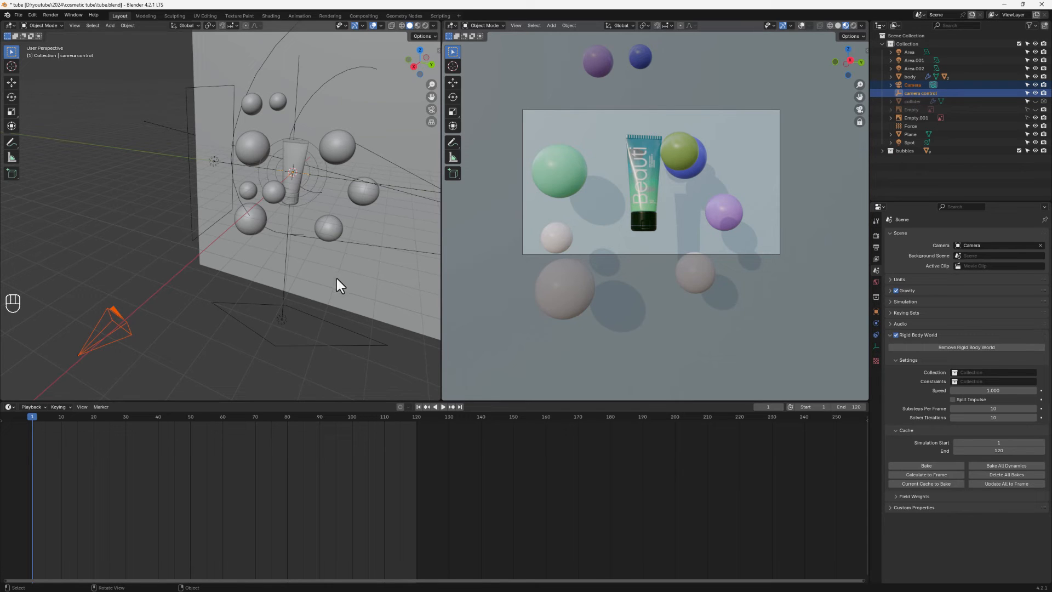
key("ctrl+p")
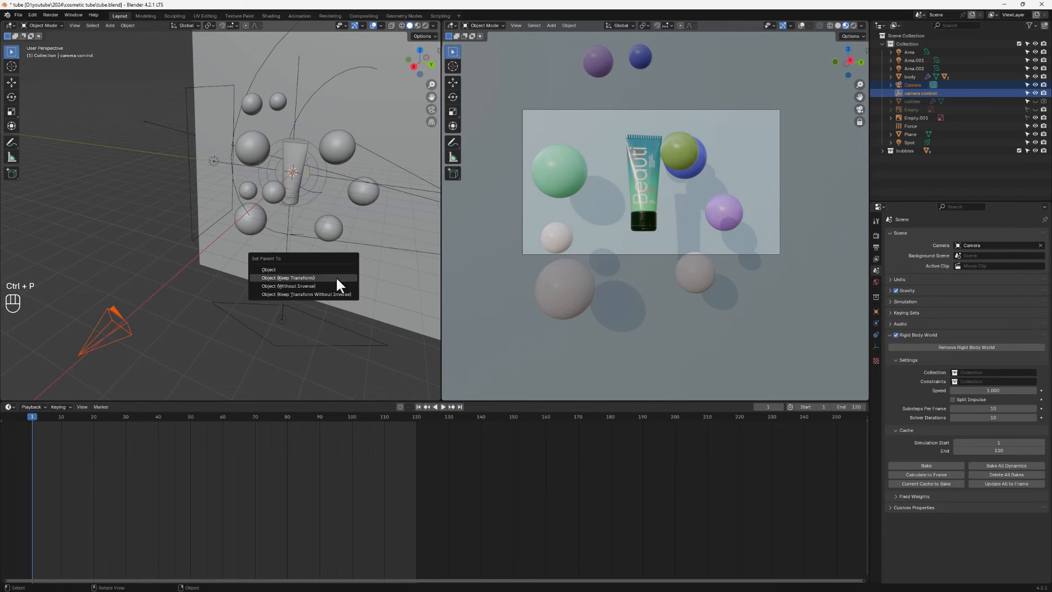
left_click(336, 279)
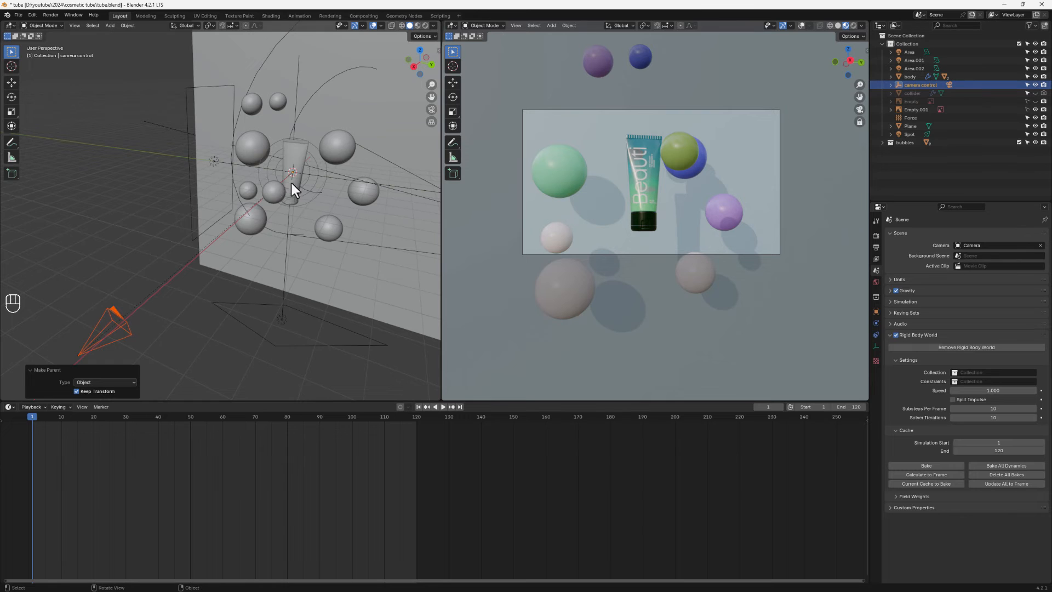
Step: Try to pick the camera control empty inside the tube in the viewport
mouse_move(291, 183)
middle_mouse_down()
mouse_move(348, 183)
mouse_move(286, 172)
middle_mouse_up()
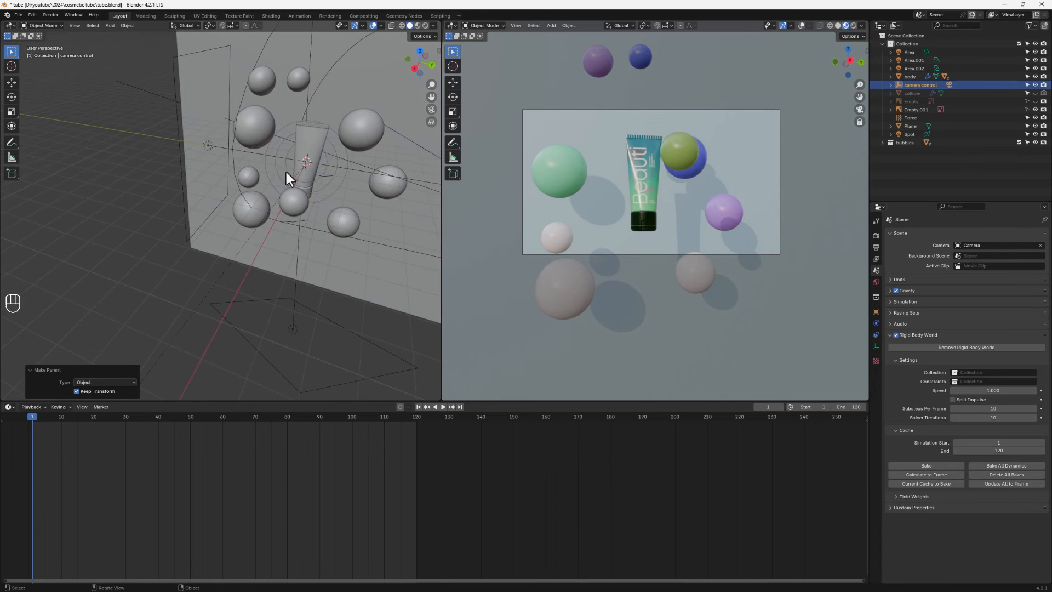
scroll(289, 170, "up", 4)
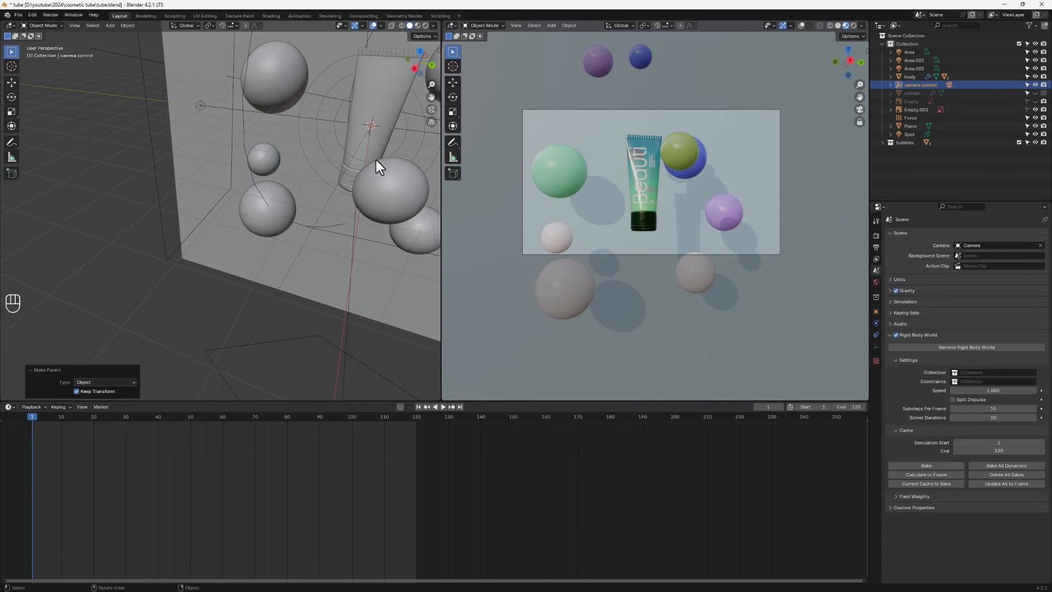
left_click(910, 85)
scroll(262, 211, "down", 5)
scroll(285, 194, "up", 6)
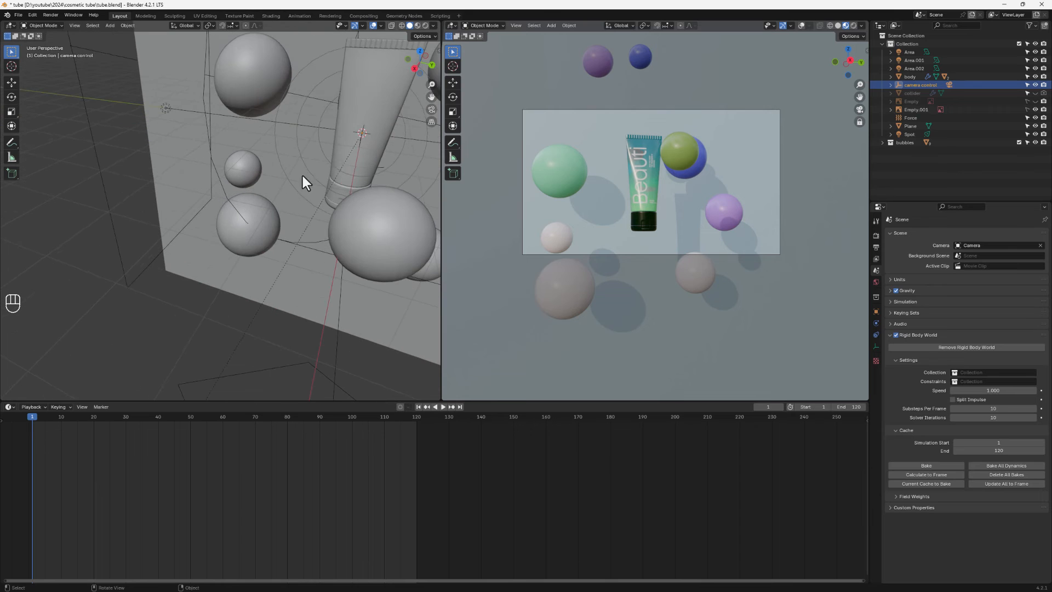
scroll(274, 178, "down", 2)
middle_click_drag(310, 170, 275, 193)
left_click(289, 175)
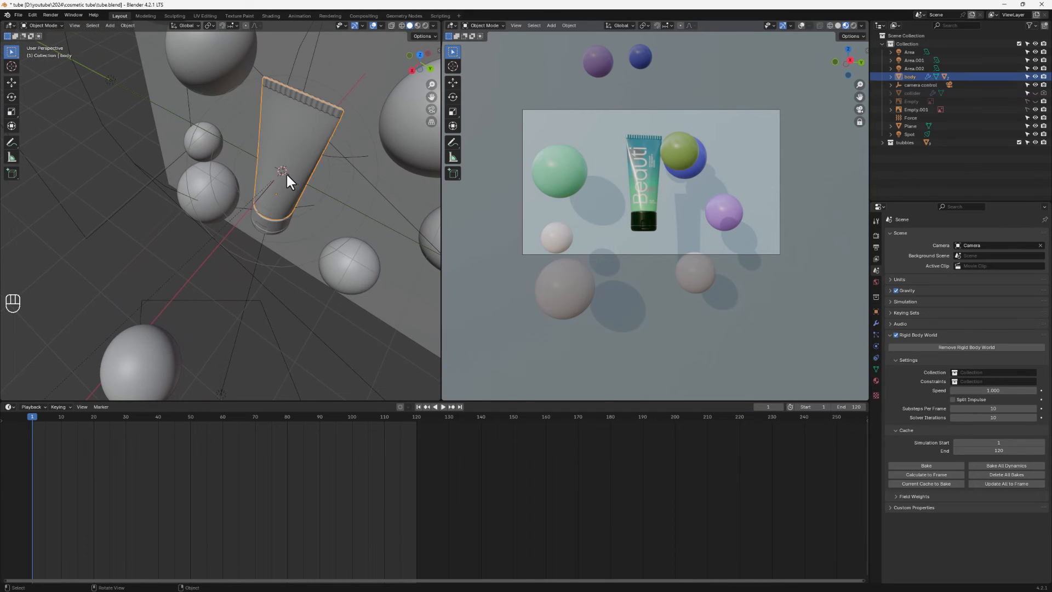
left_click(286, 173)
left_click(285, 172)
left_click(284, 172)
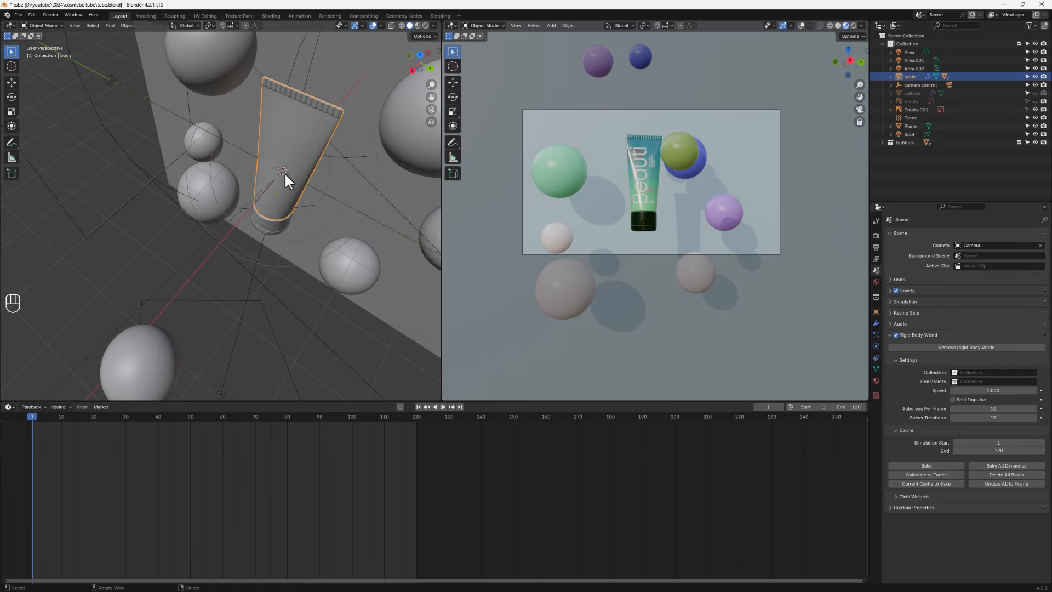
Step: Isolate the camera control empty in local view and inspect its axes
left_click(911, 85)
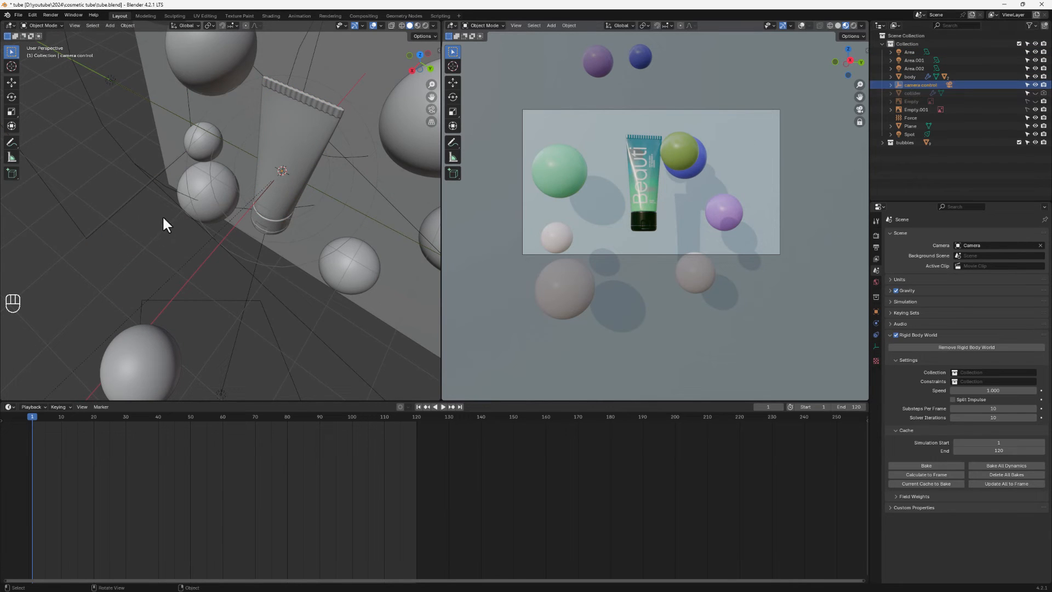
key("slash")
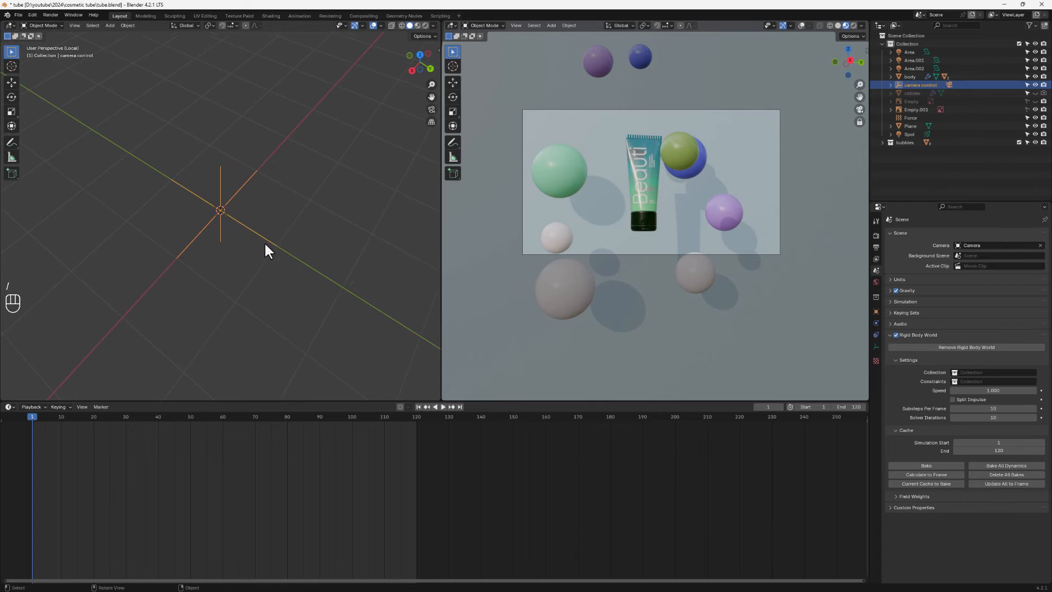
middle_click_drag(264, 241, 300, 193)
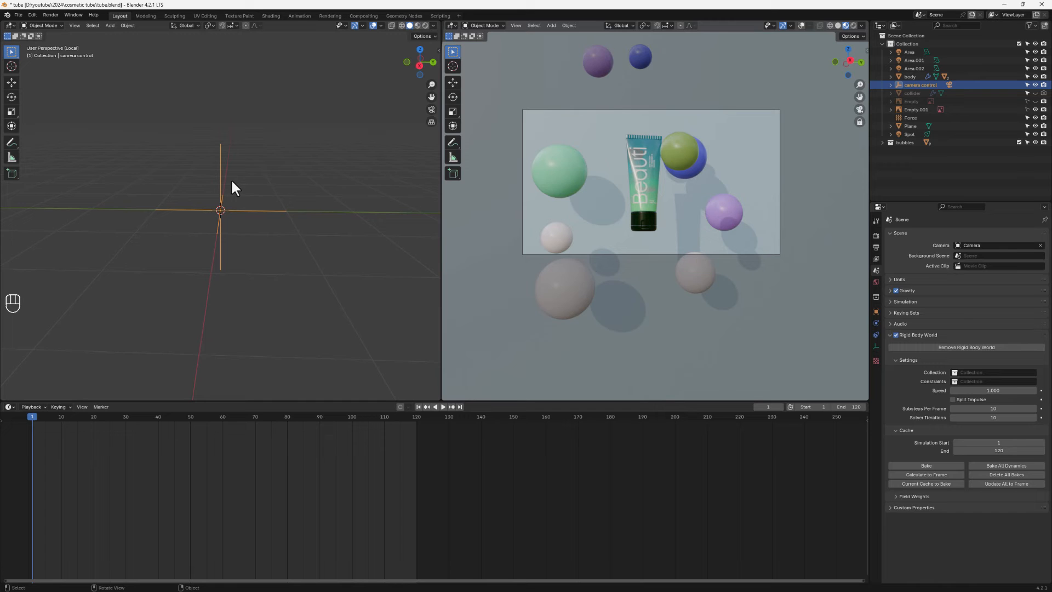
scroll(228, 184, "down", 3)
Step: Undo the local view isolation, the selections and the parenting of the camera to the camera control empty
key("ctrl+z")
key("ctrl+z")
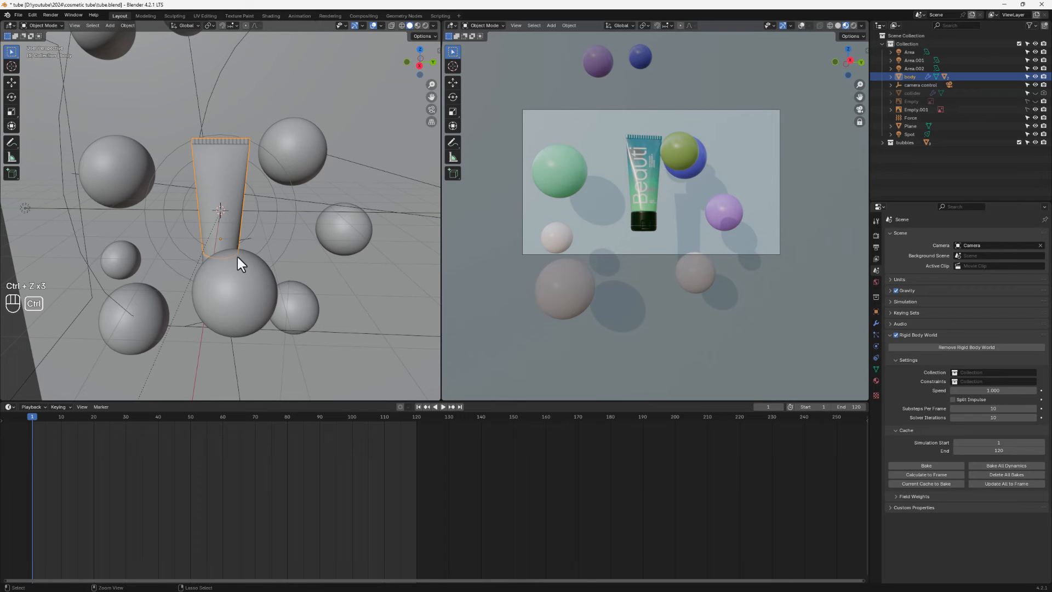
key("ctrl+z")
key("ctrl+z")
key("ctrl+z")
key("ctrl+z")
key("ctrl+z")
key("ctrl+z")
key("ctrl+z")
key("ctrl+z")
key("ctrl+z")
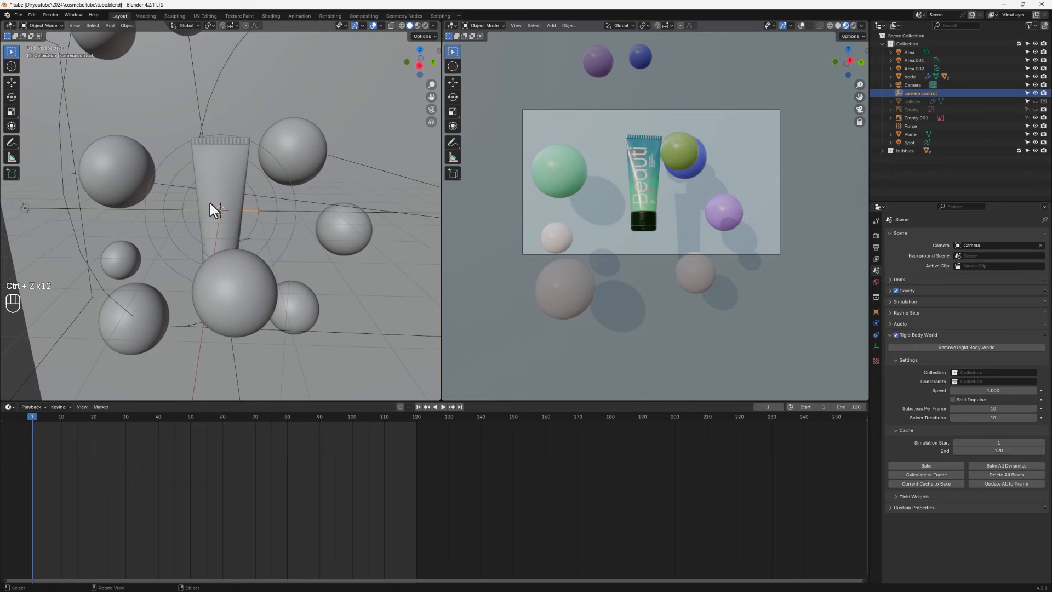
Step: Replace the camera control empty with a new sphere empty of 1 m radius at the world origin
key("x")
left_click(277, 238)
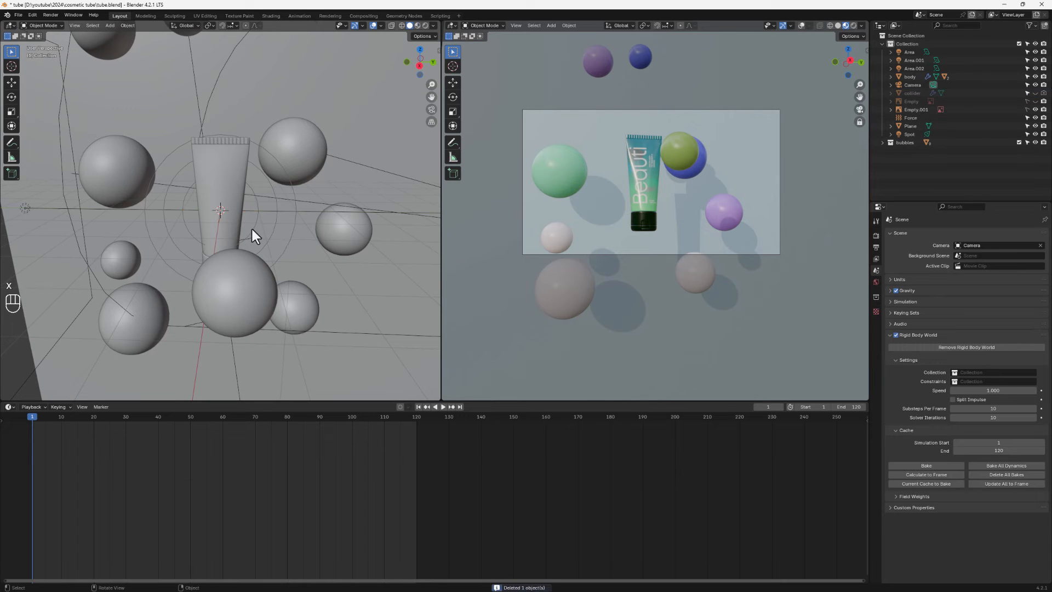
key("shift+a")
mouse_move(247, 229)
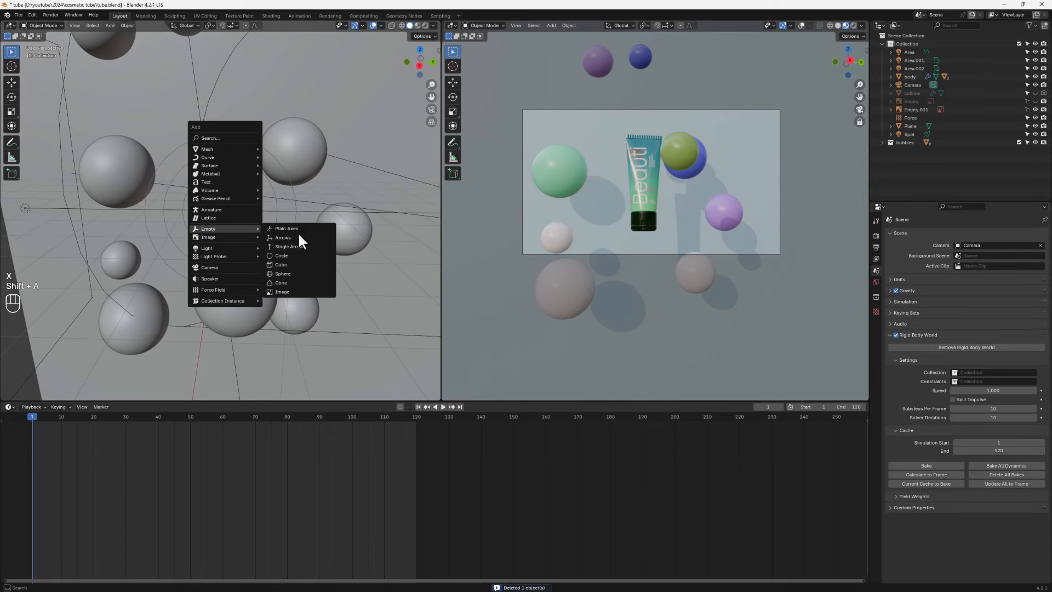
left_click(285, 274)
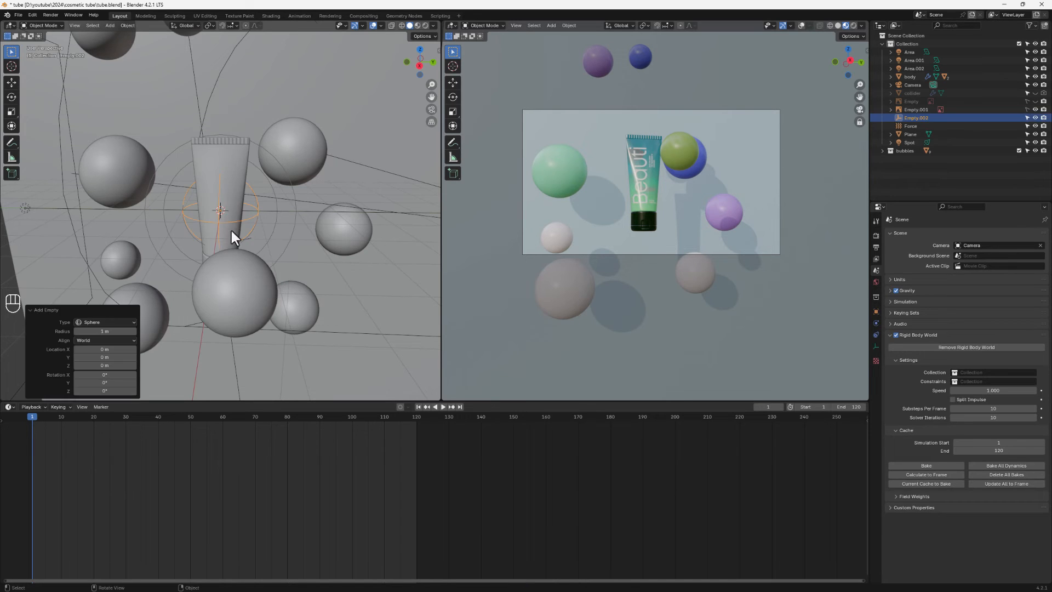
mouse_move(231, 231)
middle_mouse_down()
mouse_move(226, 213)
mouse_move(205, 212)
mouse_move(212, 229)
middle_mouse_up()
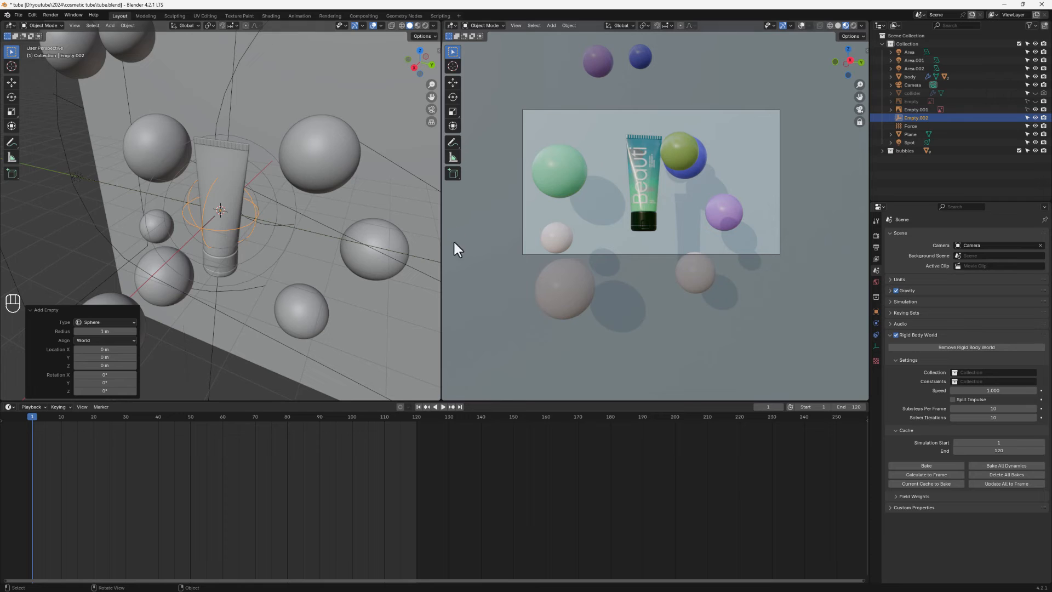
Step: Hide the Force object in the viewport
left_click(1035, 126)
mouse_move(189, 228)
middle_mouse_down()
mouse_move(218, 198)
mouse_move(196, 200)
mouse_move(198, 266)
mouse_move(187, 271)
mouse_move(193, 240)
middle_mouse_up()
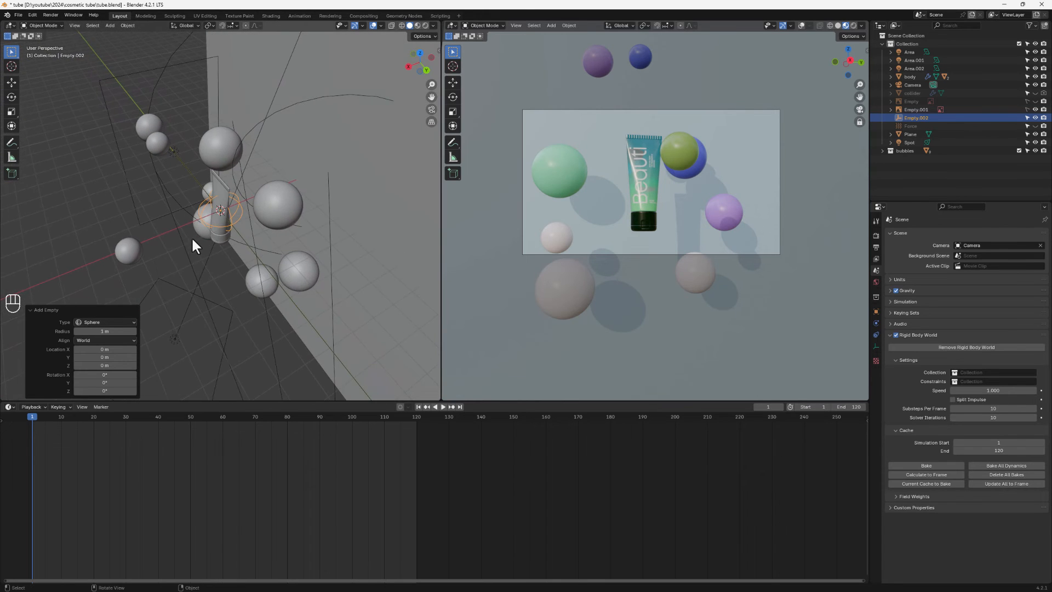
scroll(192, 236, "up", 6)
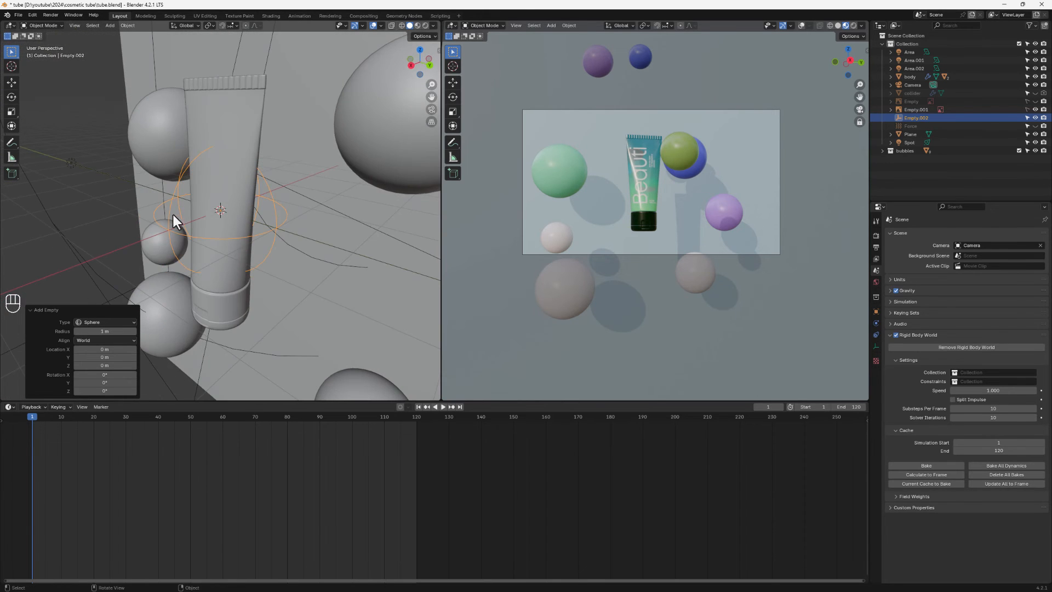
Step: Rename the new sphere empty as camera control
double_click(911, 117)
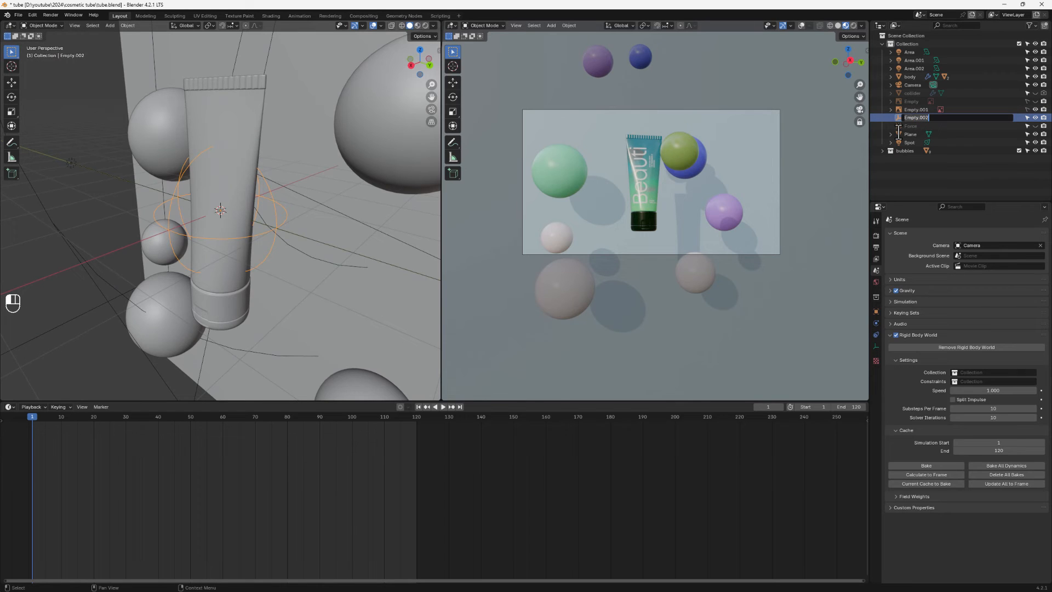
type("camera control")
key("Return")
Step: Parent the camera to the new camera control empty with Object (Keep Transform)
scroll(350, 182, "down", 5)
middle_click_drag(350, 181, 185, 234)
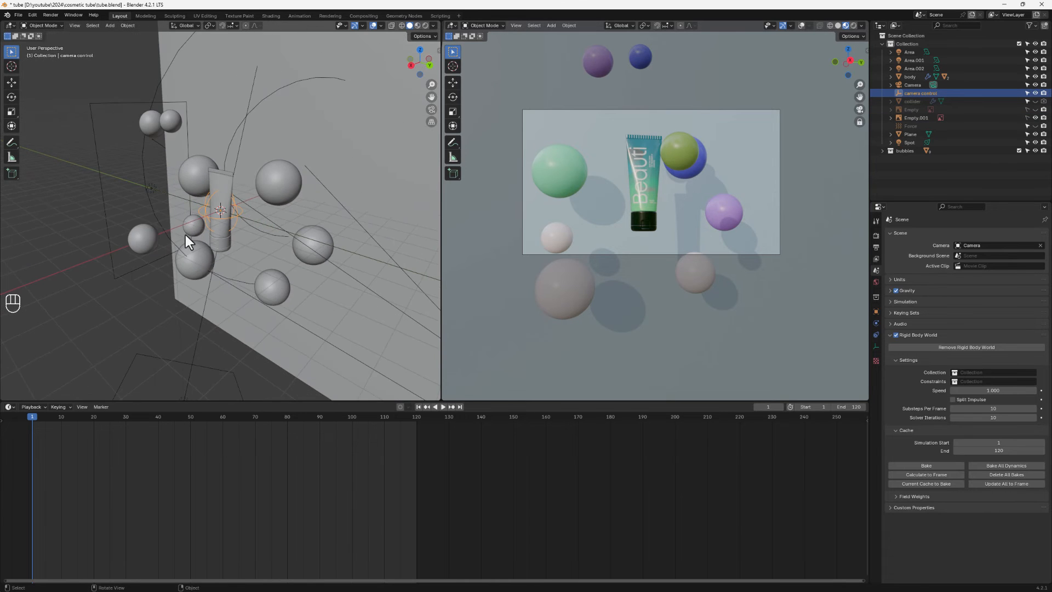
scroll(103, 282, "down", 3)
left_click(44, 299)
scroll(63, 274, "up", 5)
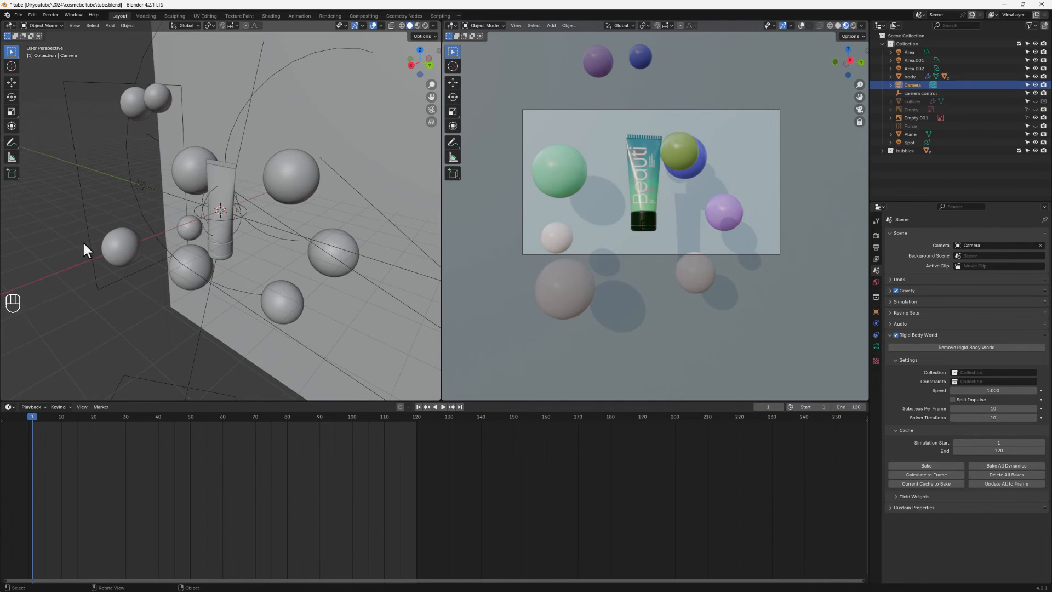
left_click(198, 207, "shift")
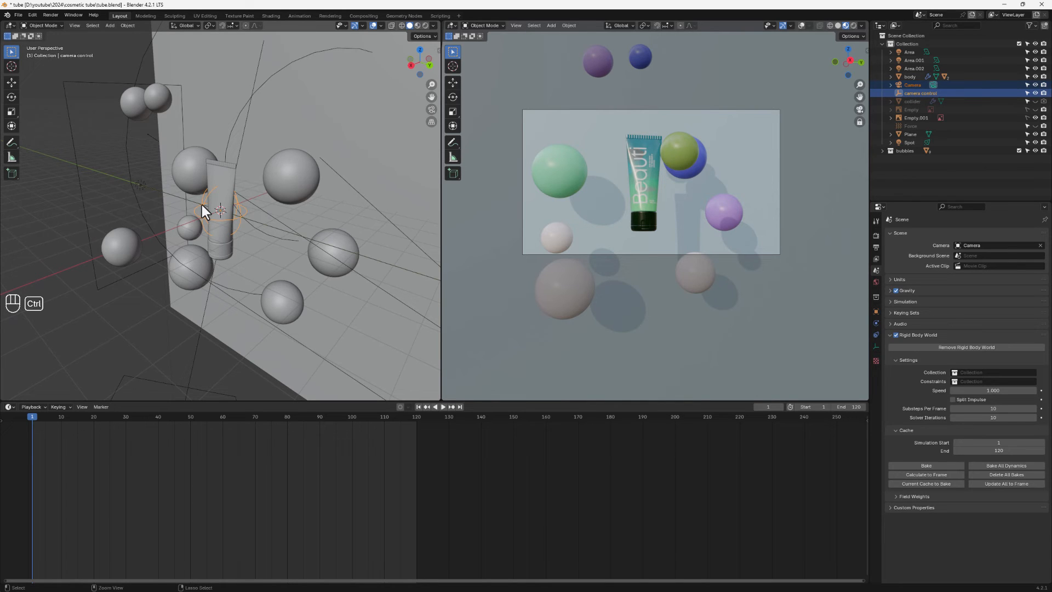
key("ctrl+p")
left_click(201, 204)
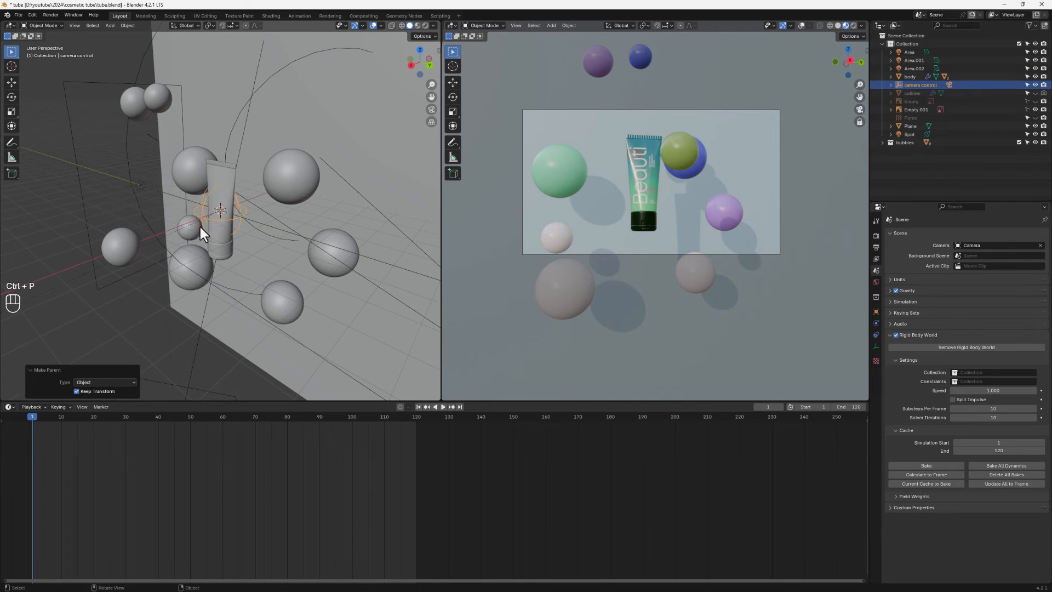
Step: Rotate only the camera control empty by about -24° around the global Z axis
scroll(192, 237, "down", 4)
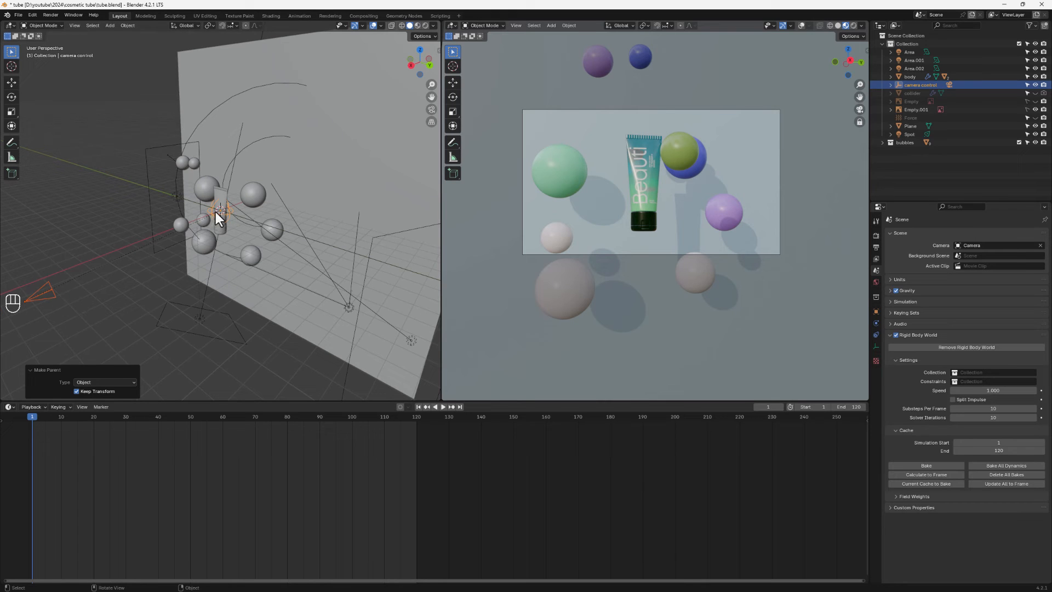
left_click(167, 270)
left_click(211, 215)
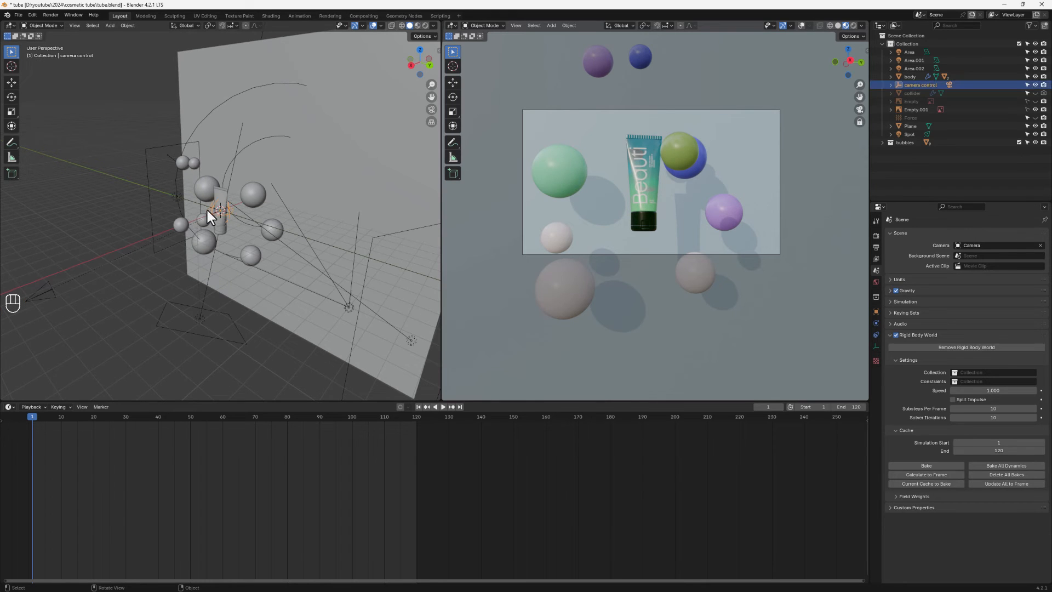
middle_click_drag(198, 219, 354, 253)
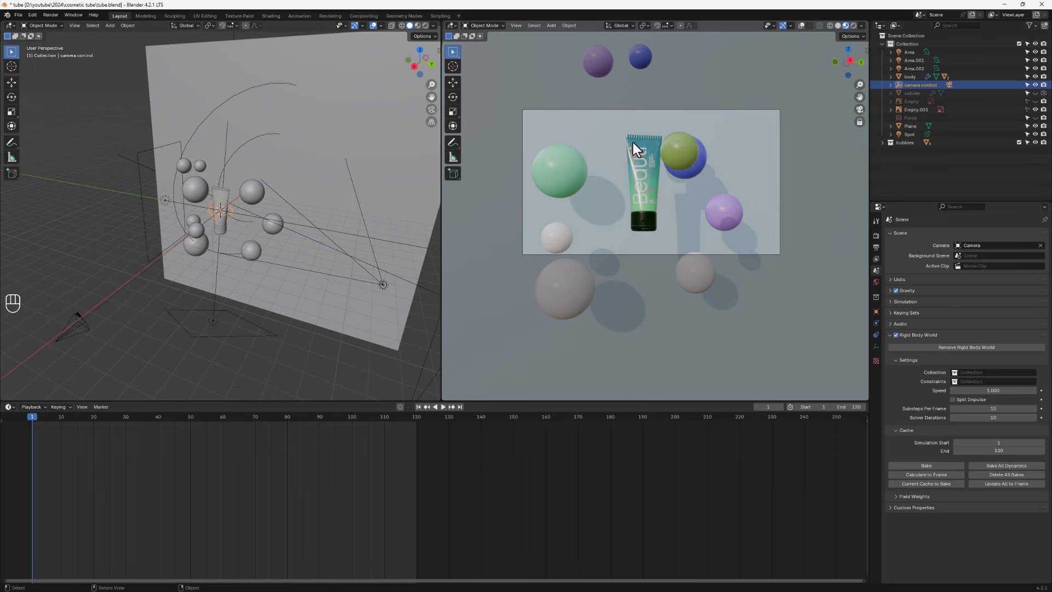
key("r")
key("z")
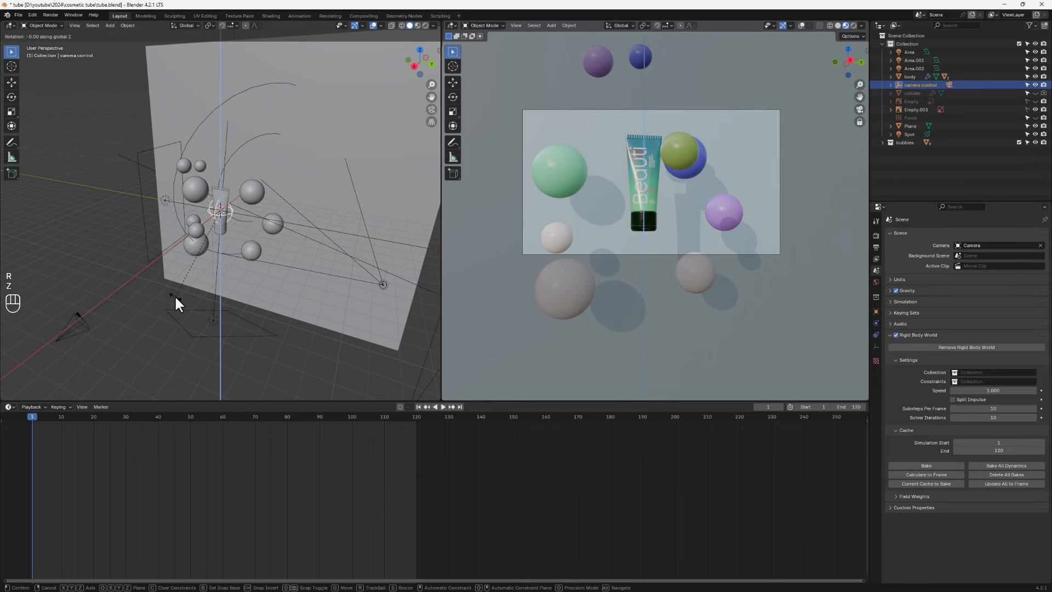
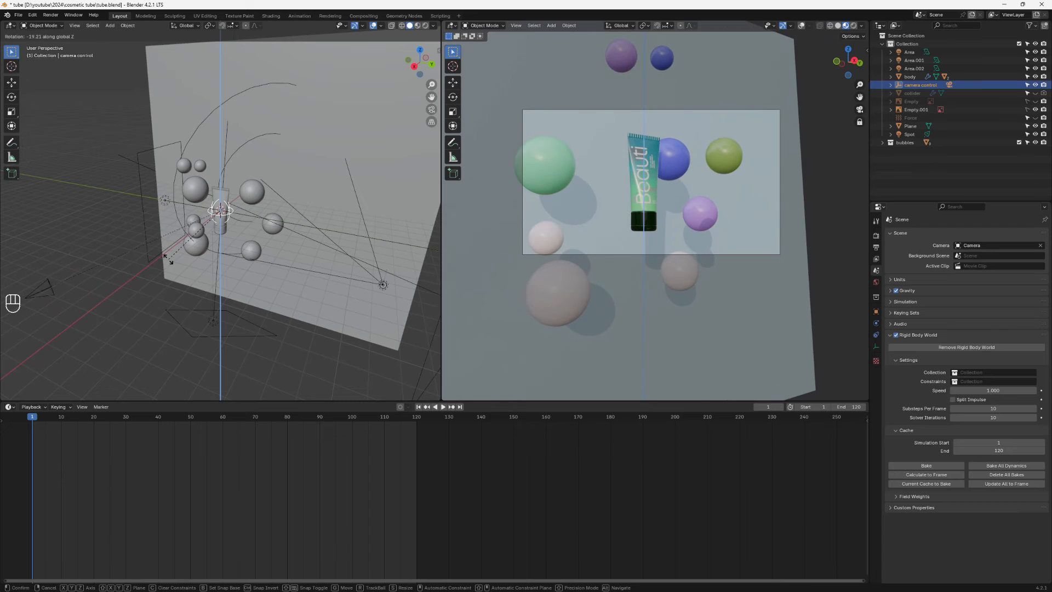
left_click(158, 257)
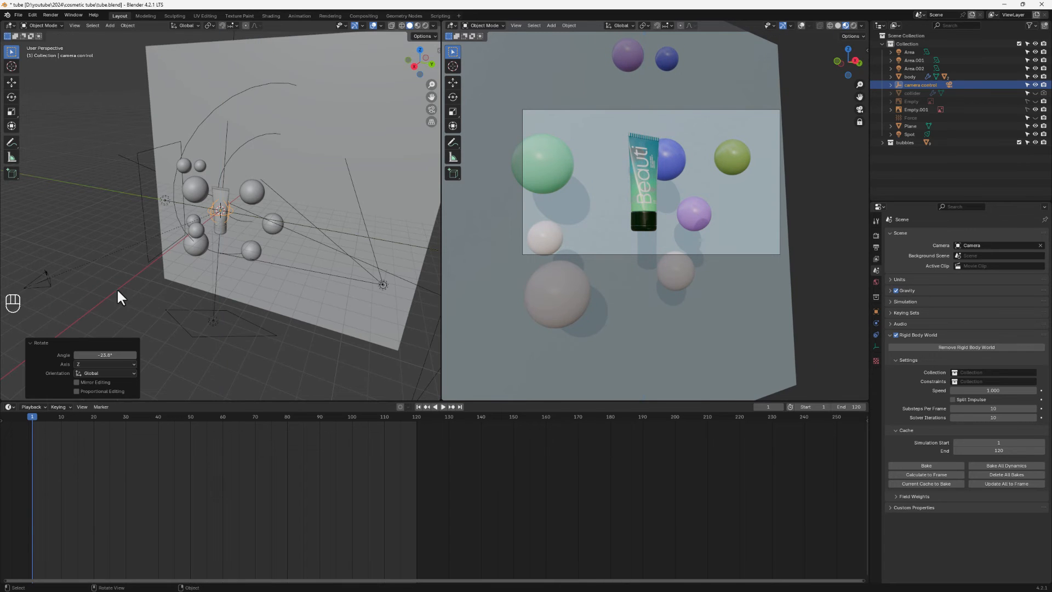
Step: Insert a Location & Rotation keyframe for the camera control empty at frame 1
middle_click_drag(117, 294, 185, 292)
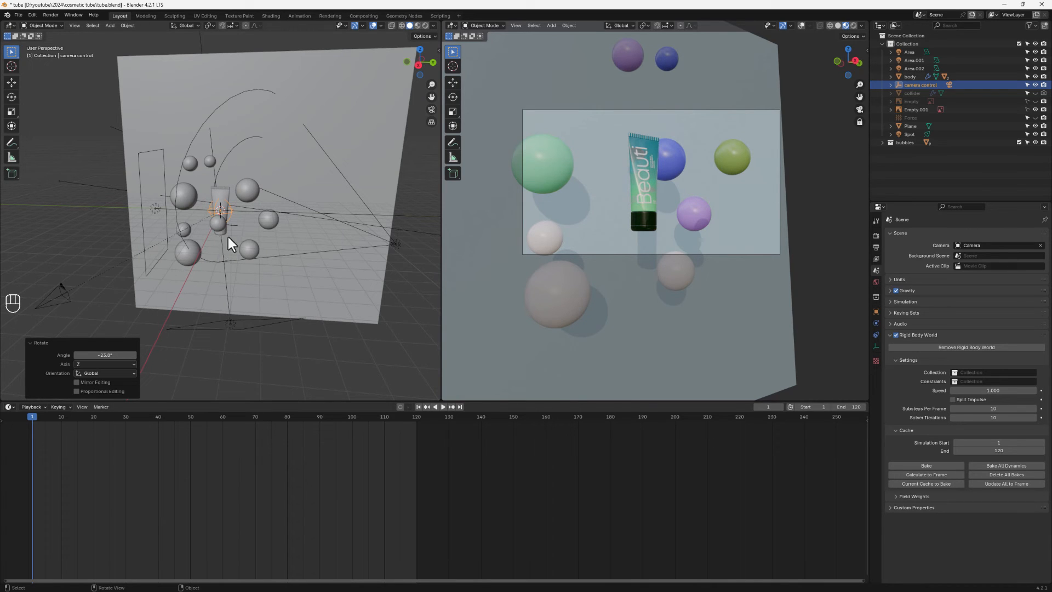
key("k")
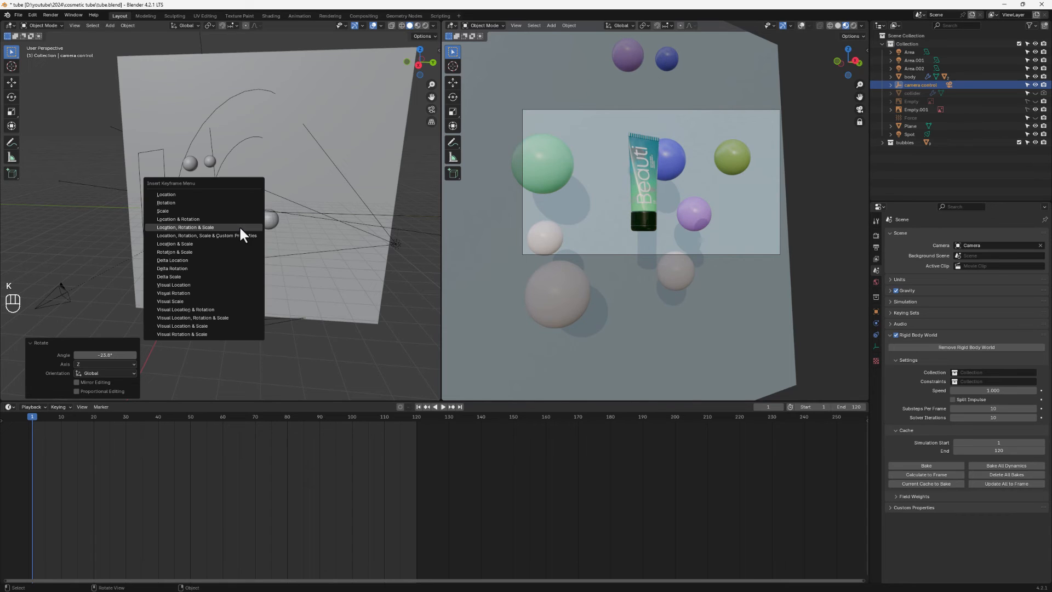
left_click(180, 220)
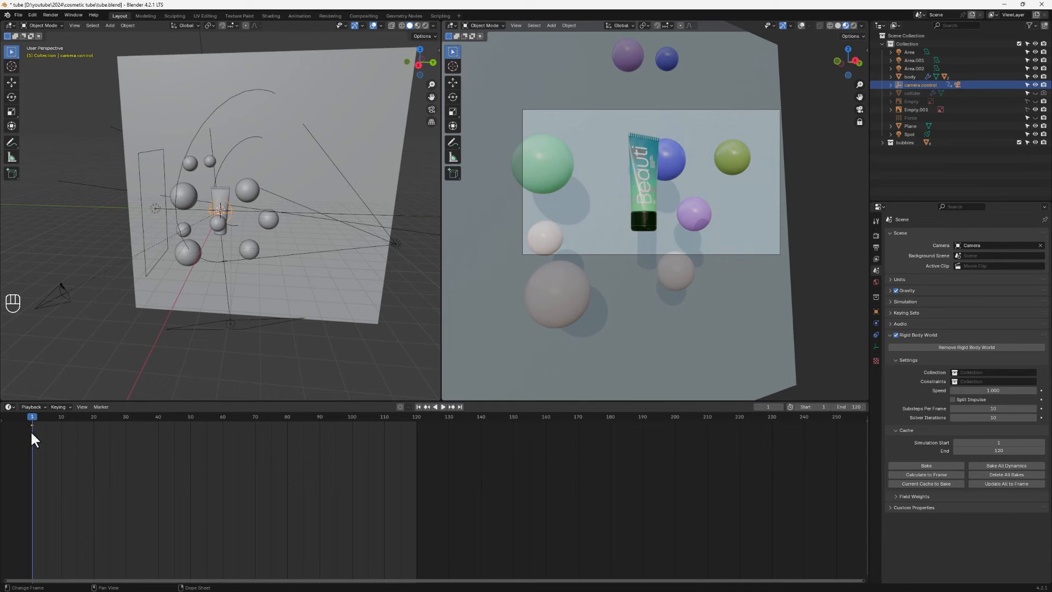
Step: Go to frame 100 and rotate the camera control empty by about 42° around the global Z axis
left_click_drag(32, 419, 354, 416)
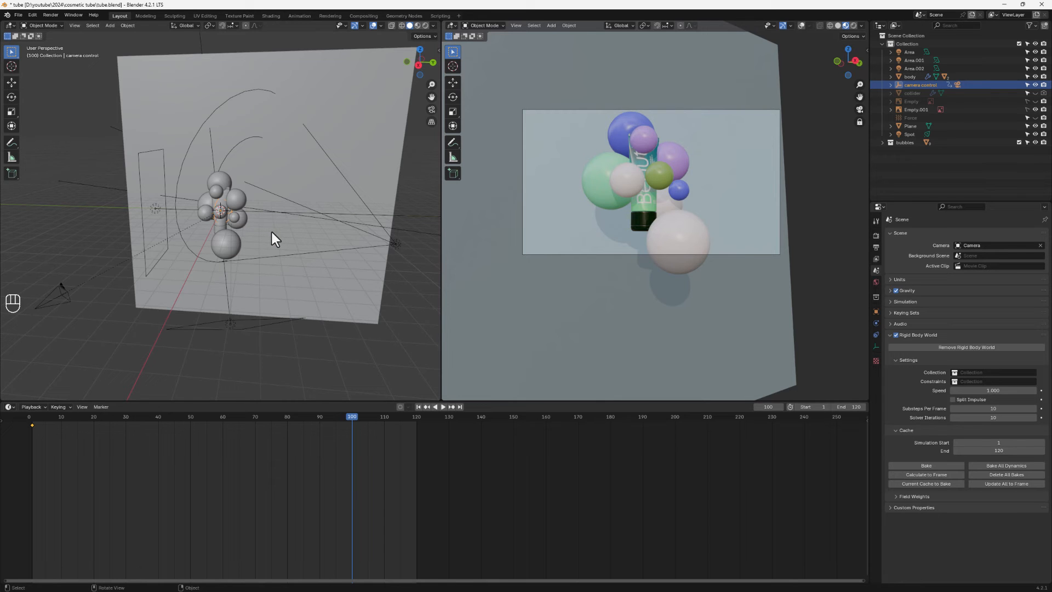
key("r")
key("z")
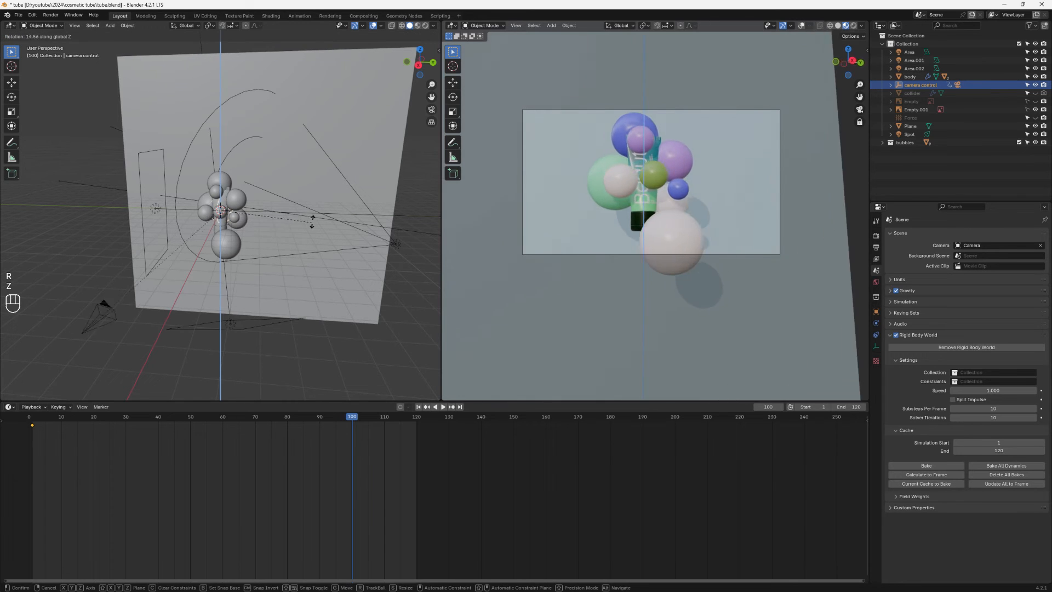
left_click(379, 153)
Step: Rotate the camera control empty by about 6° around the global X axis
middle_click_drag(294, 277, 210, 273)
key("r")
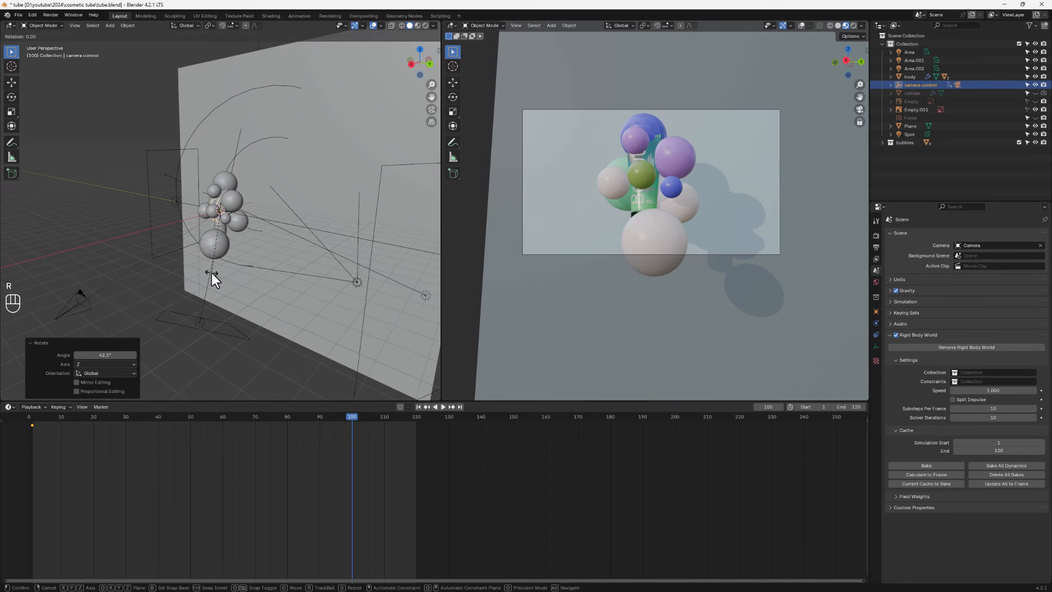
key("x")
left_click(218, 260)
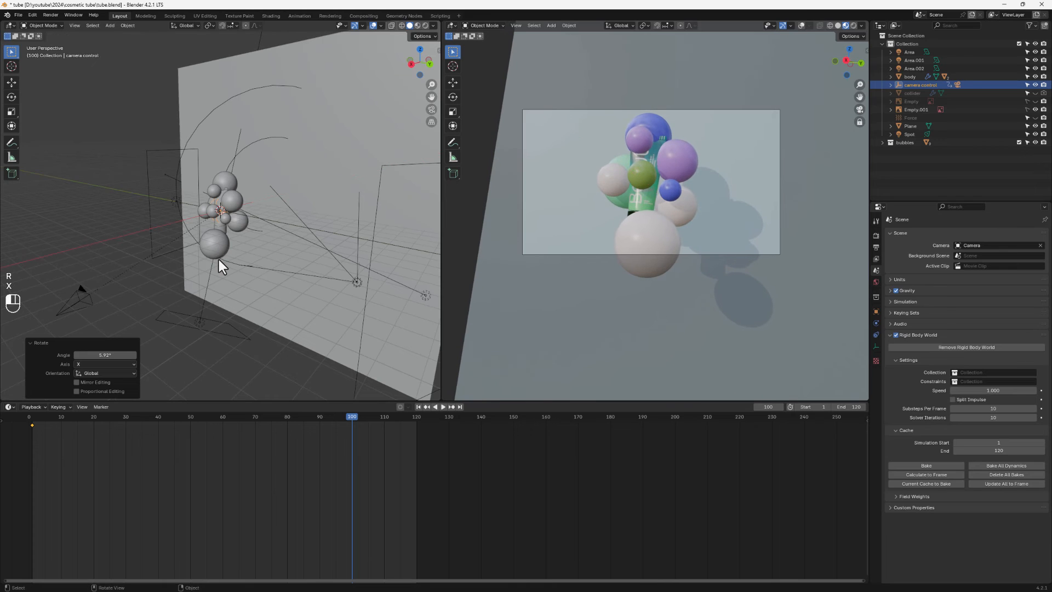
Step: Tilt the camera control empty around the global Y axis by about -17°, and back by about 25°
key("r")
key("y")
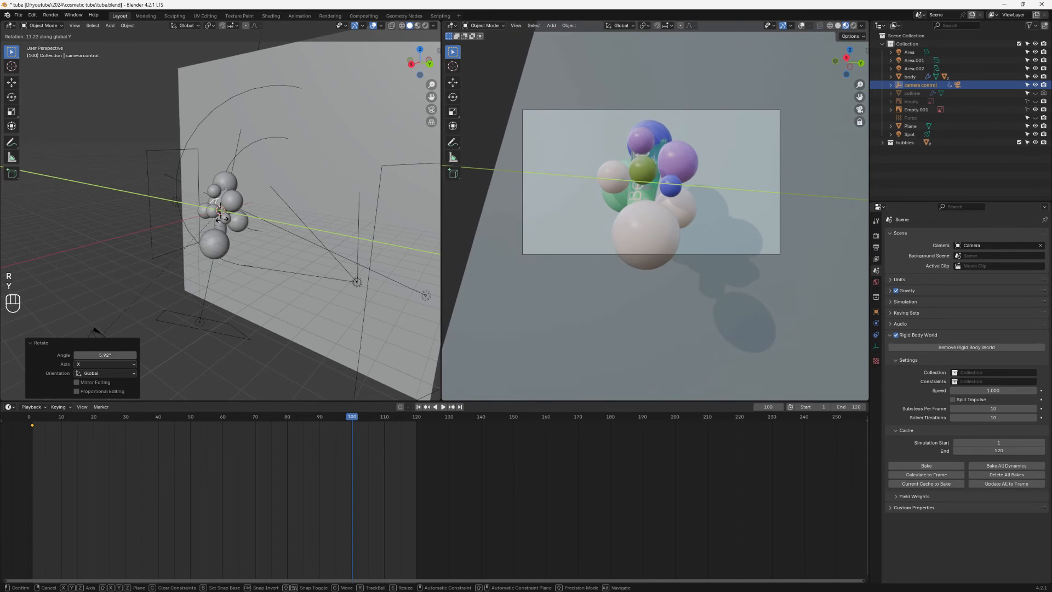
left_click(214, 226)
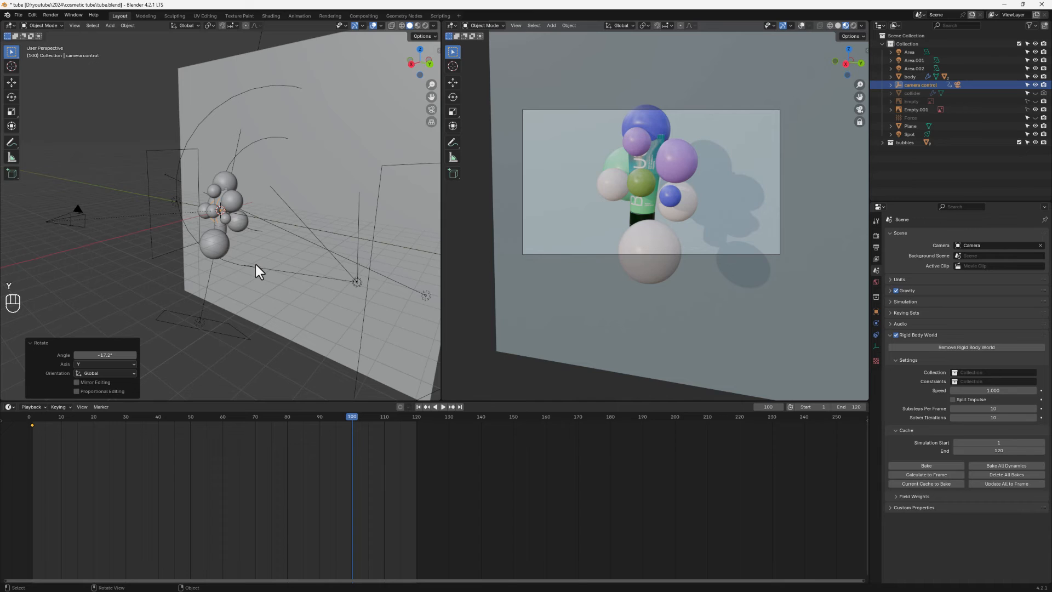
key("r")
key("y")
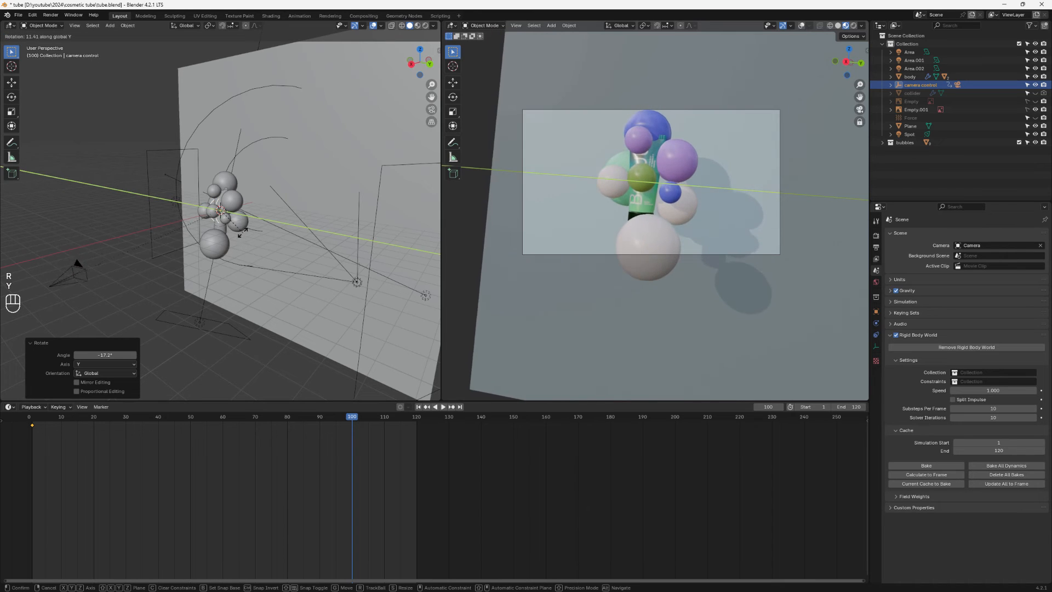
left_click(237, 221)
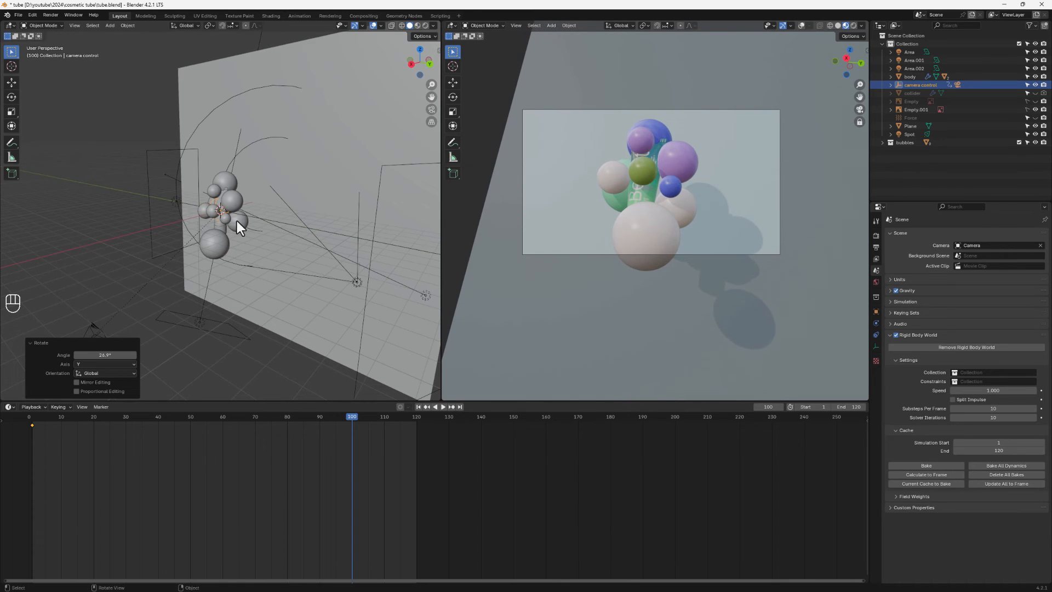
Step: Rotate the camera control empty by about 3.5° around global Z and insert a Location & Rotation keyframe at frame 100
key("r")
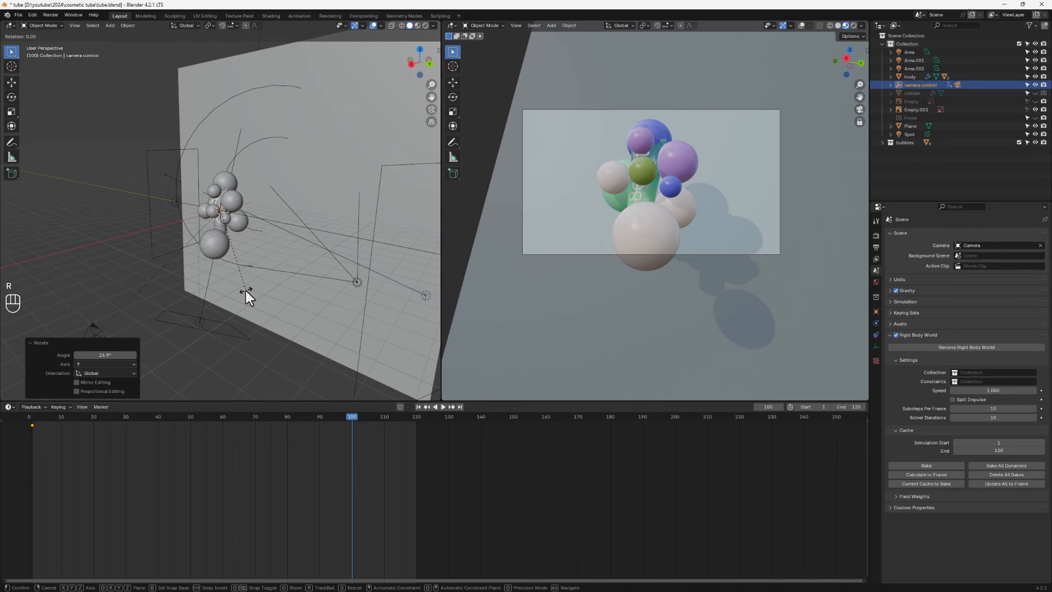
key("z")
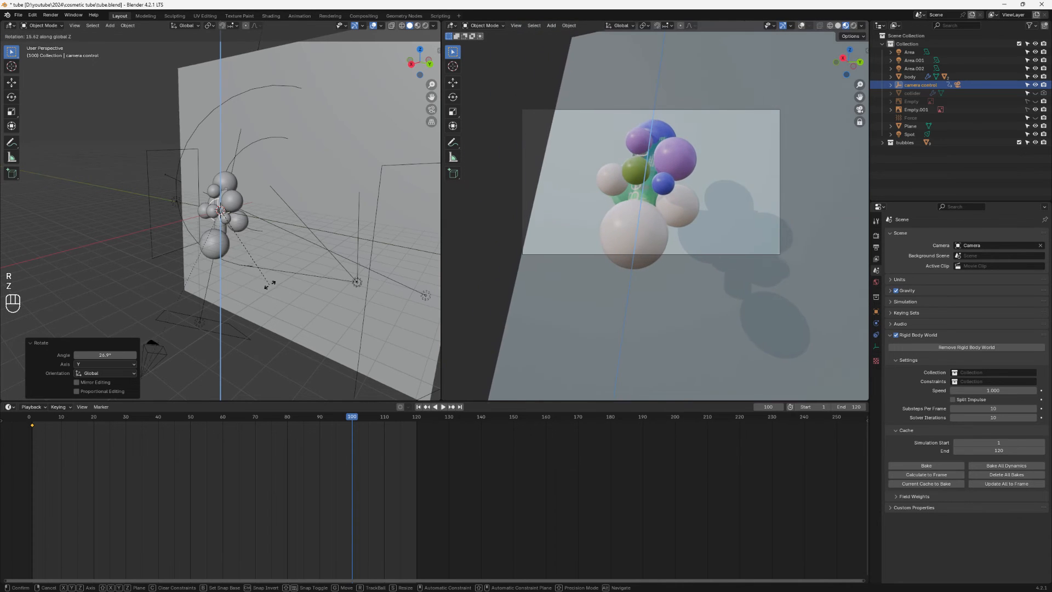
left_click(249, 284)
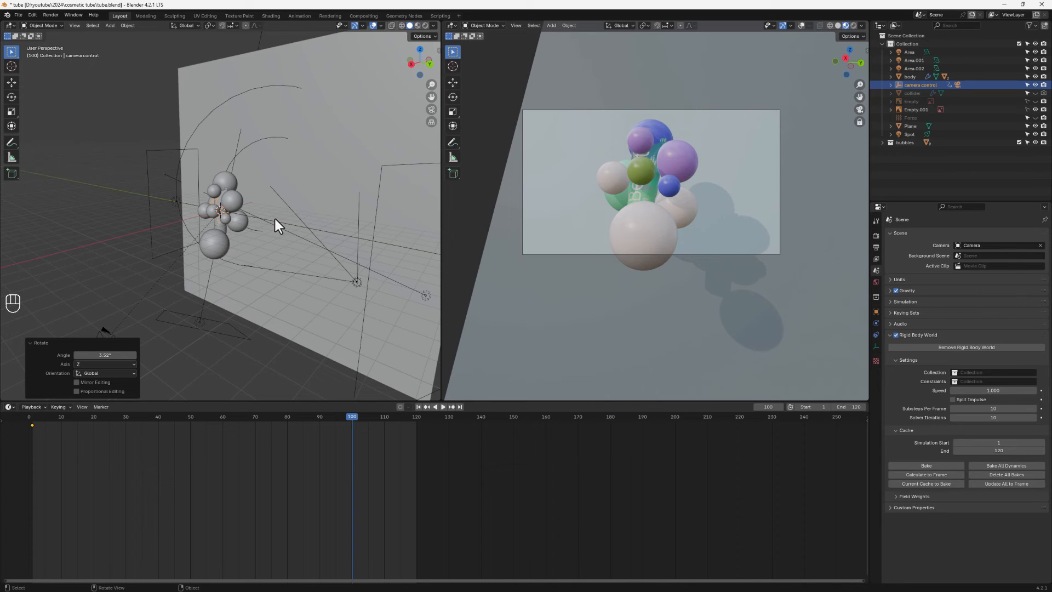
key("k")
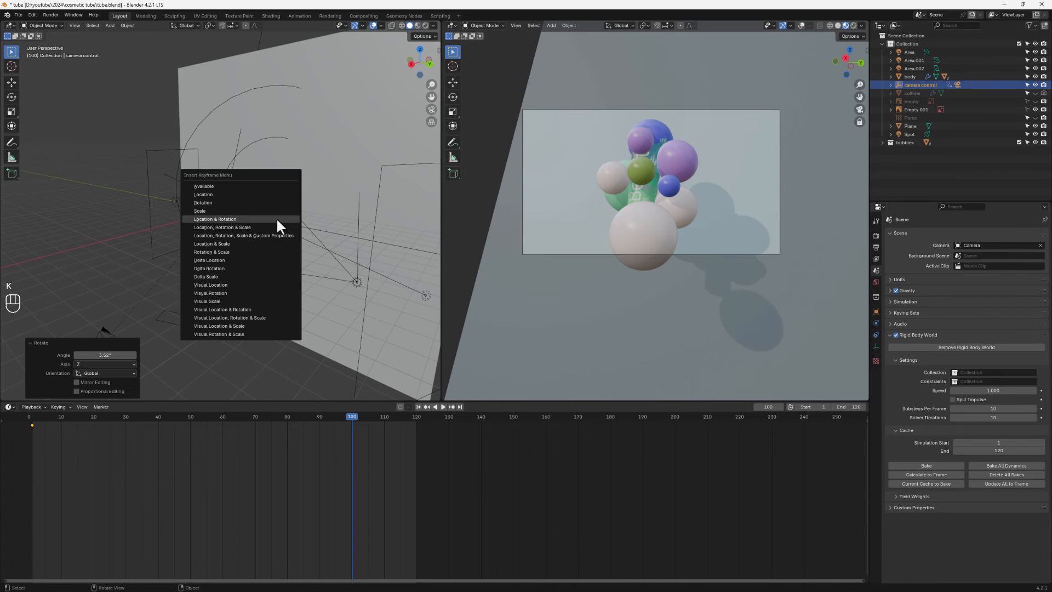
left_click(235, 218)
Step: Play the camera animation from frame 1 to review the move between the two keyframes
left_click_drag(357, 419, 10, 450)
key("space")
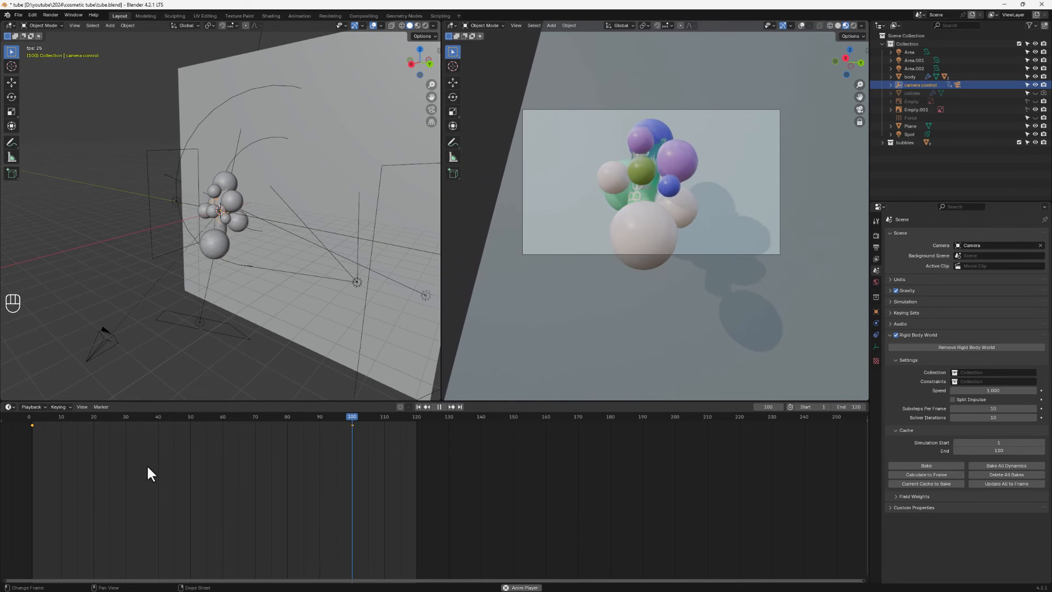
key("space")
left_click_drag(356, 410, 6, 476)
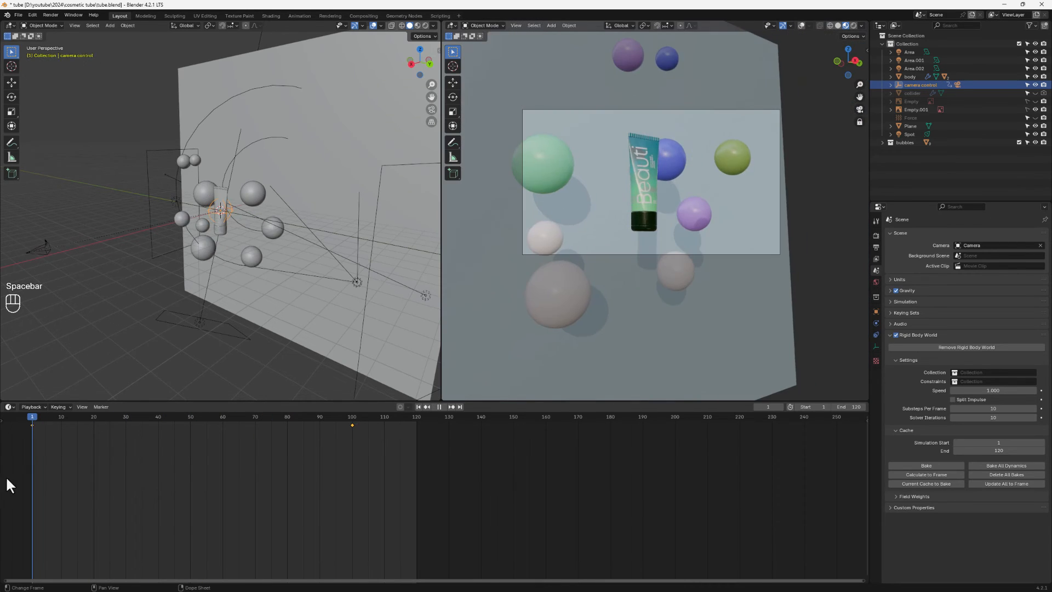
key("space")
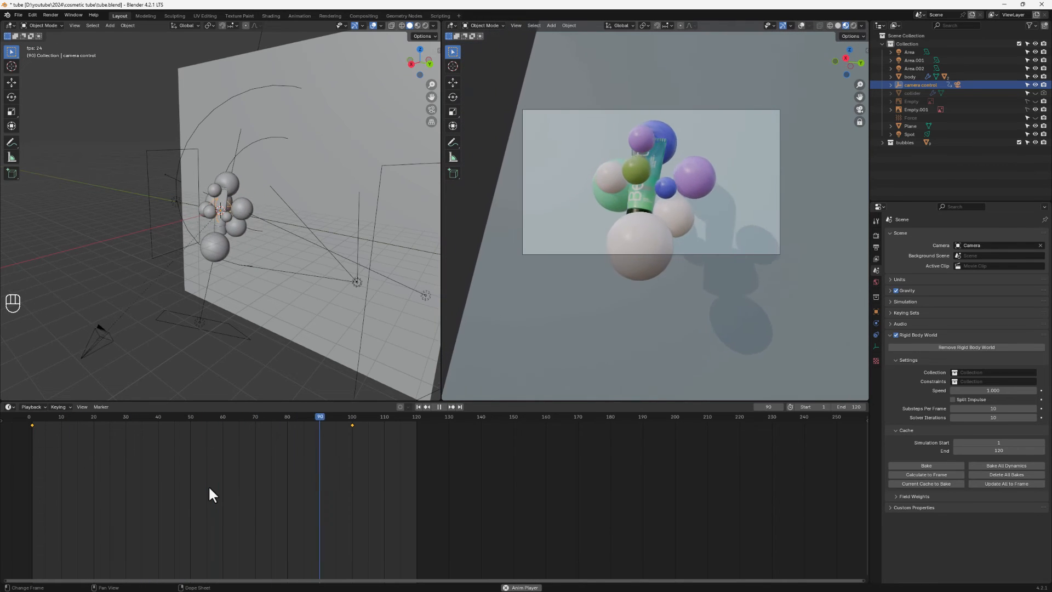
Step: Select the camera, move it closer to the tube at frame 1, and insert a Location & Rotation keyframe
key("space")
left_click_drag(353, 419, 346, 421)
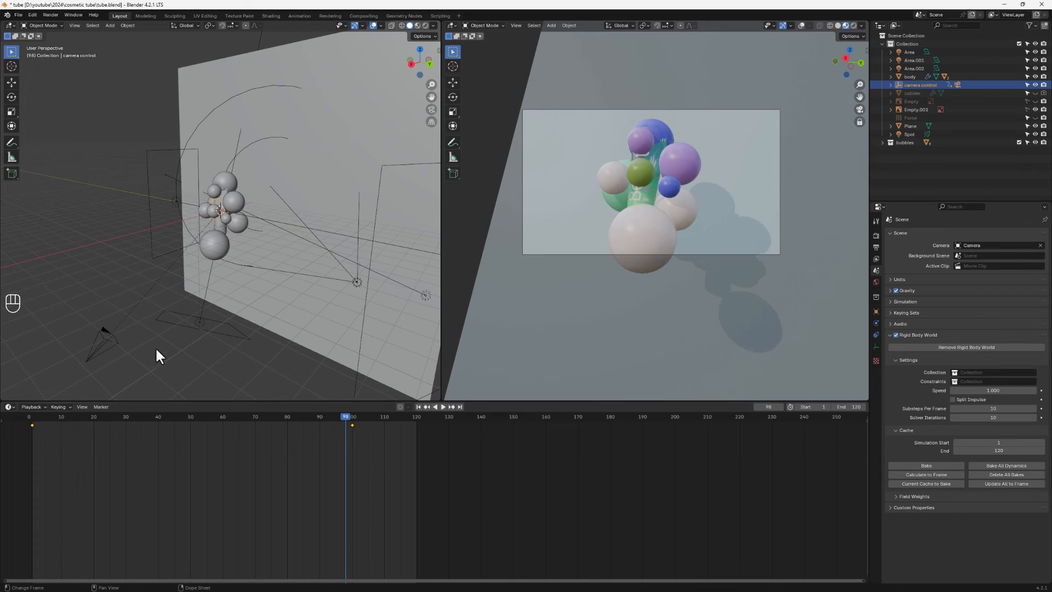
left_click(118, 341)
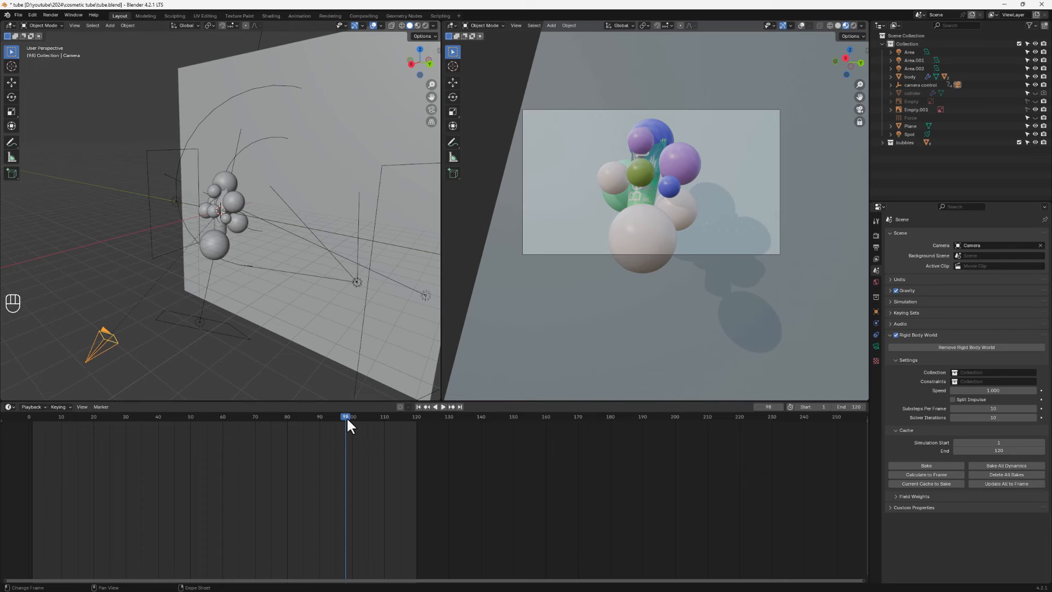
left_click_drag(346, 416, 31, 431)
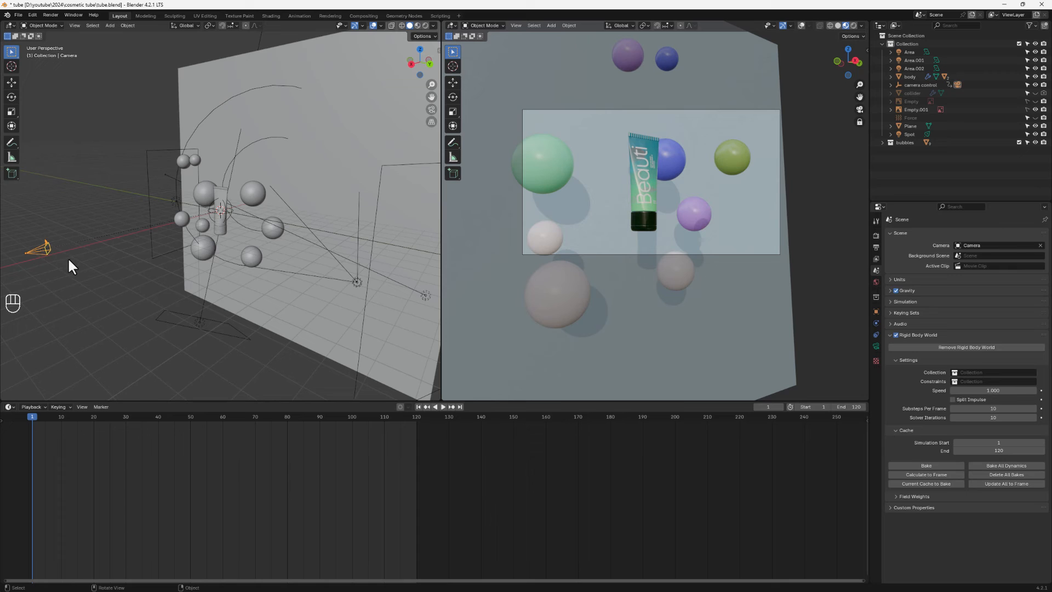
scroll(671, 190, "up", 2)
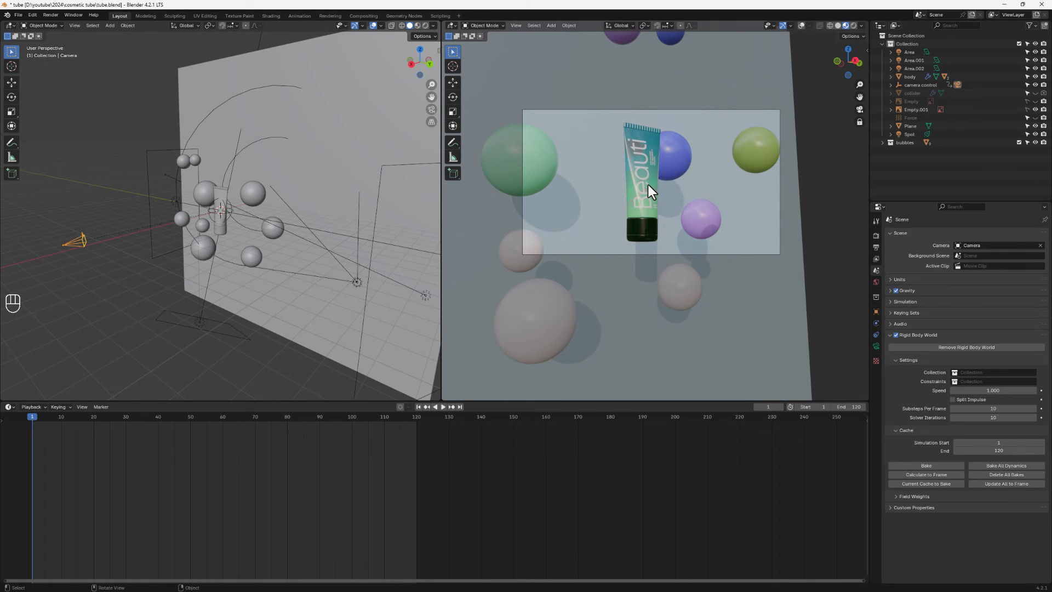
scroll(649, 185, "up", 1)
scroll(648, 185, "down", 1)
scroll(648, 185, "up", 1)
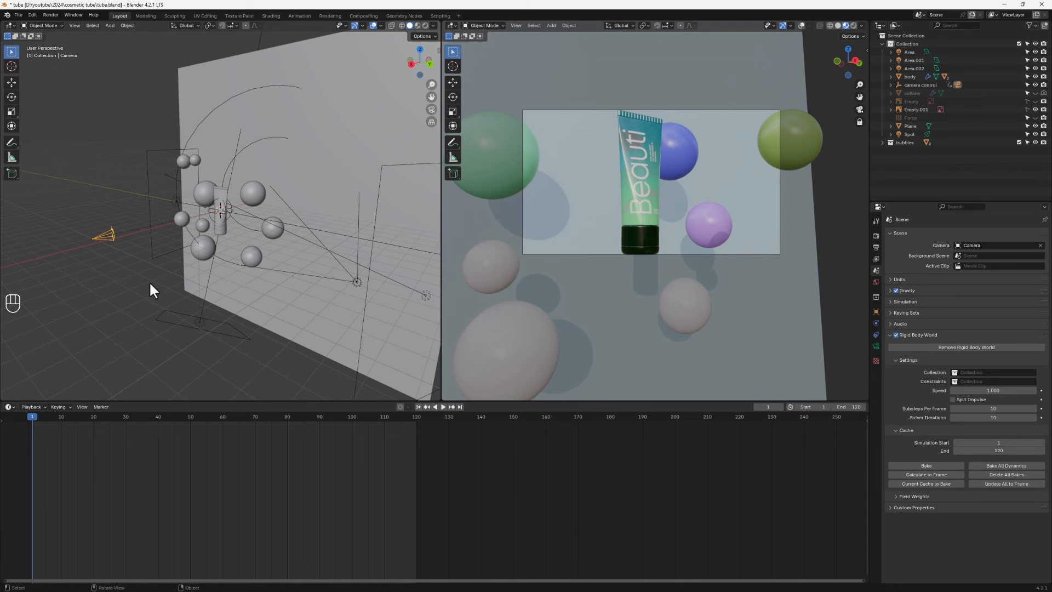
key("k")
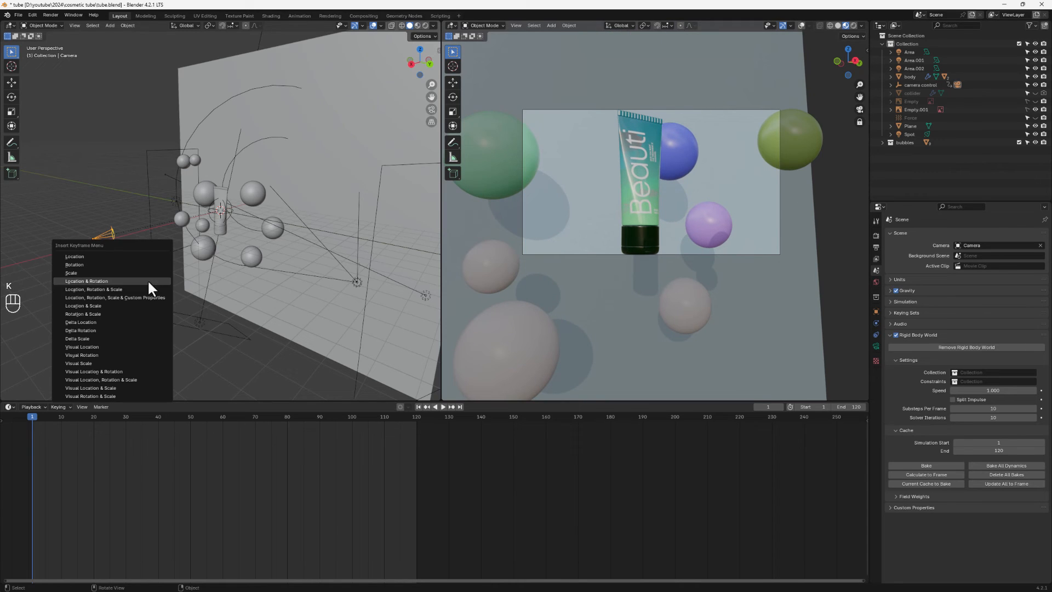
left_click(107, 281)
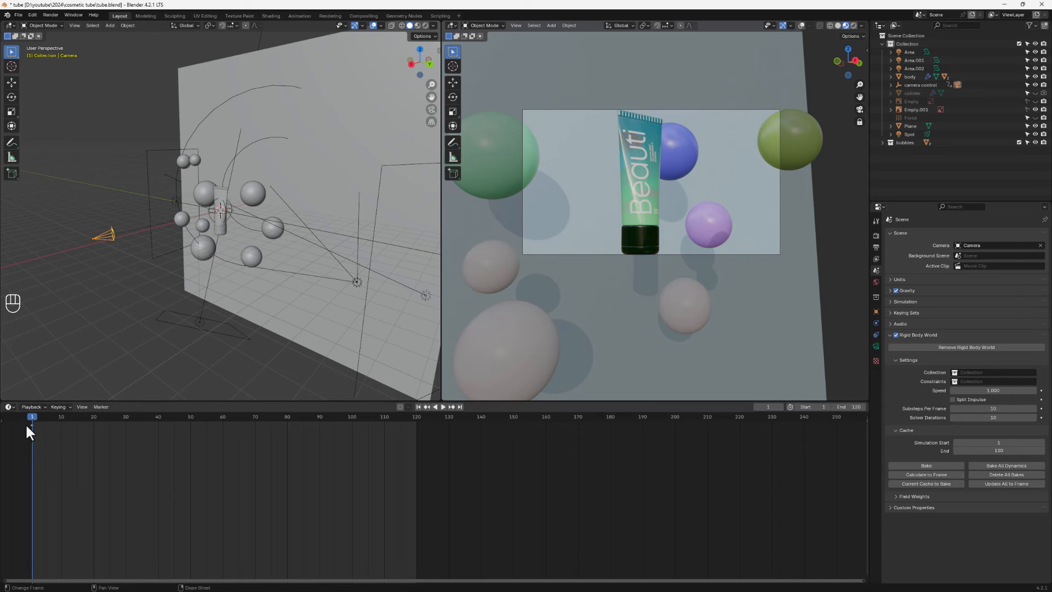
Step: Pull the camera back from the tube at frame 99 and insert a Location & Rotation keyframe
key("space")
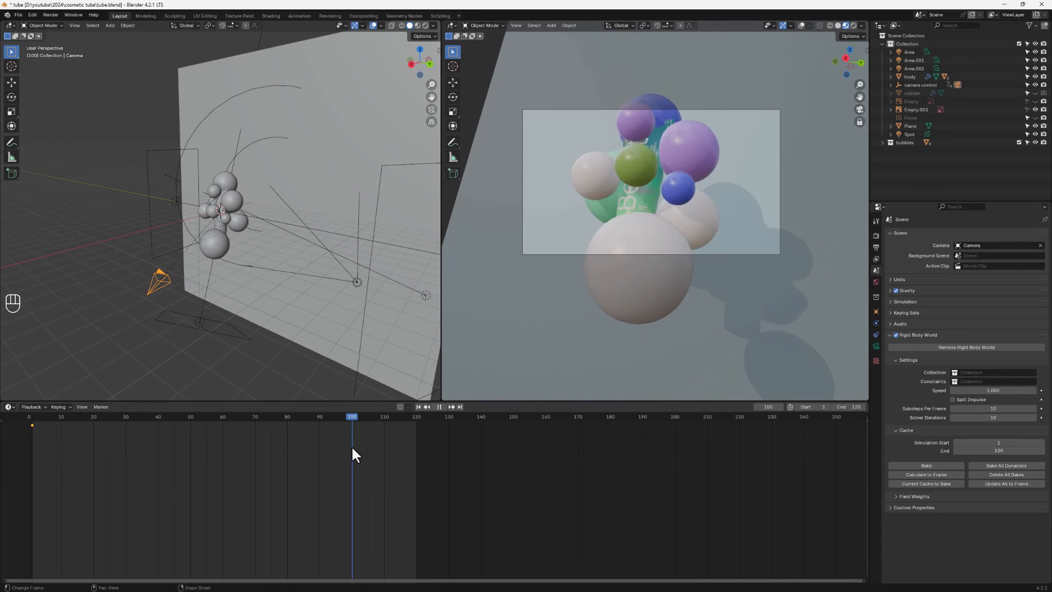
left_click(348, 448)
key("space")
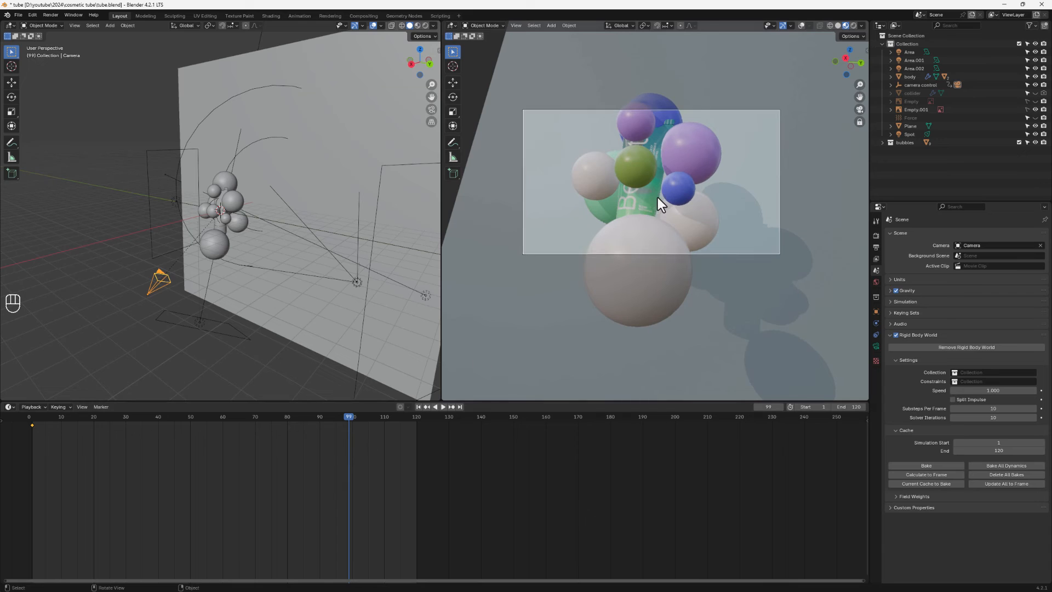
scroll(658, 206, "down", 2)
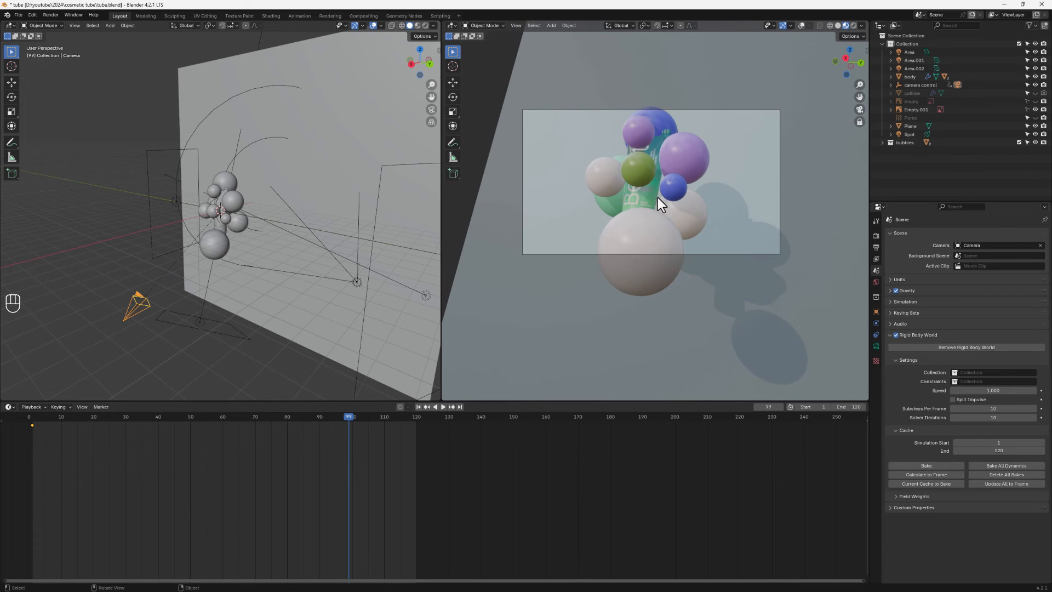
scroll(659, 204, "down", 2)
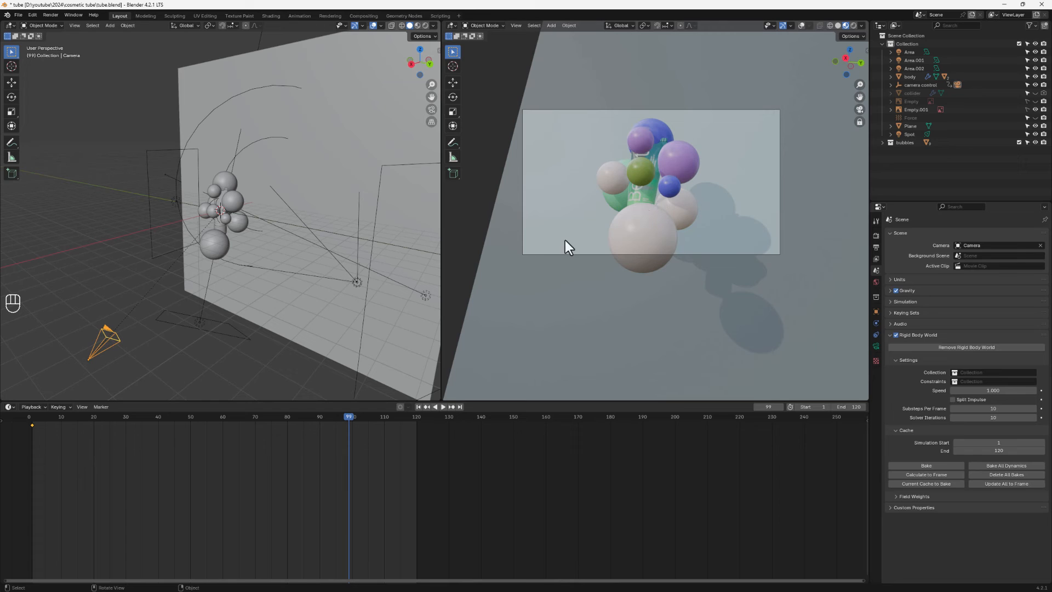
key("k")
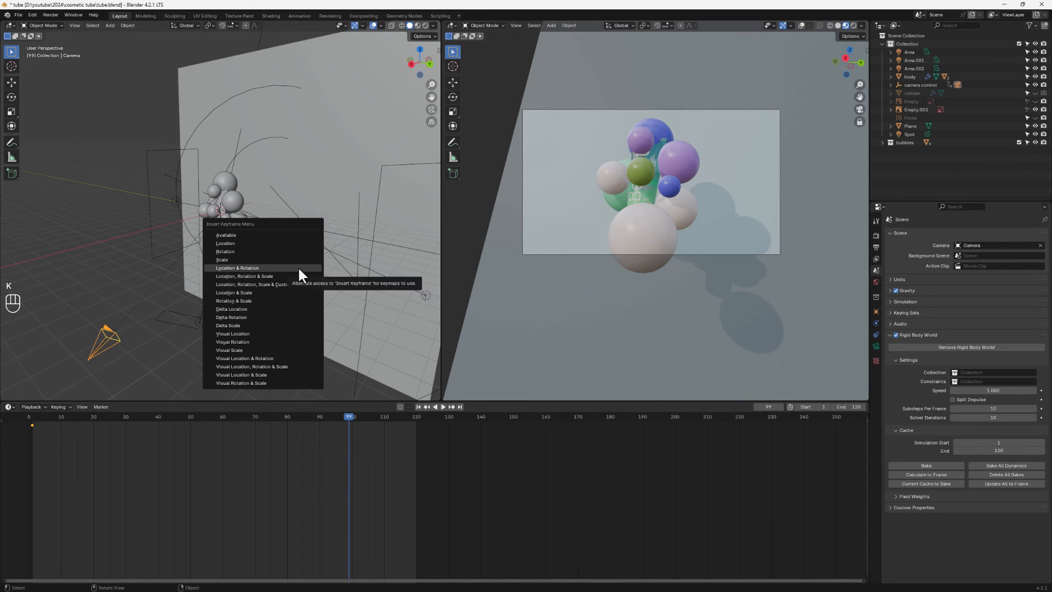
left_click(298, 267)
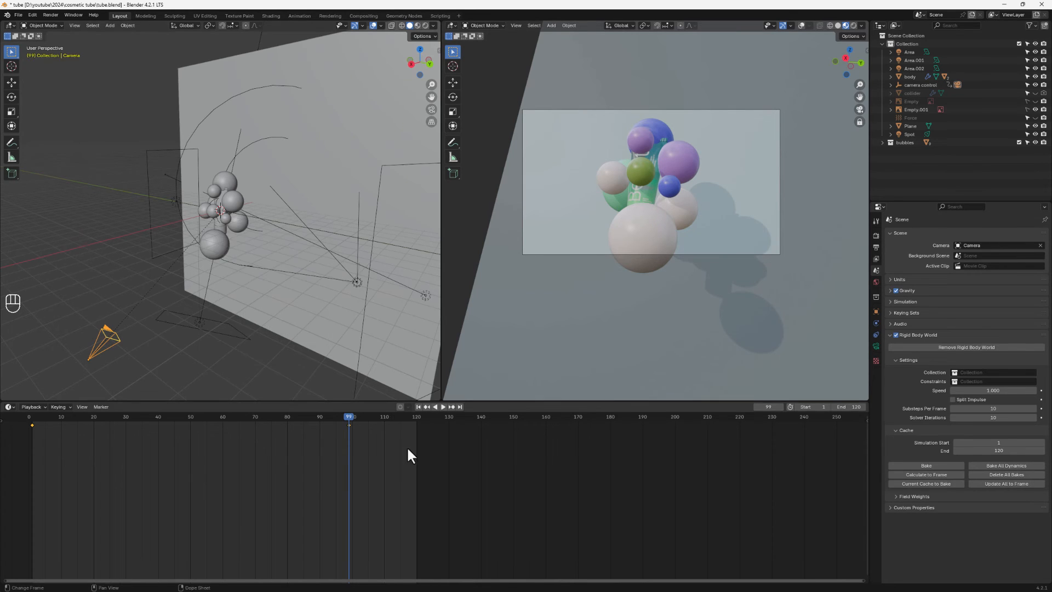
Step: Play back the camera move from the start and show frame 37 in the camera view with rendered shading
left_click_drag(346, 417, 26, 415)
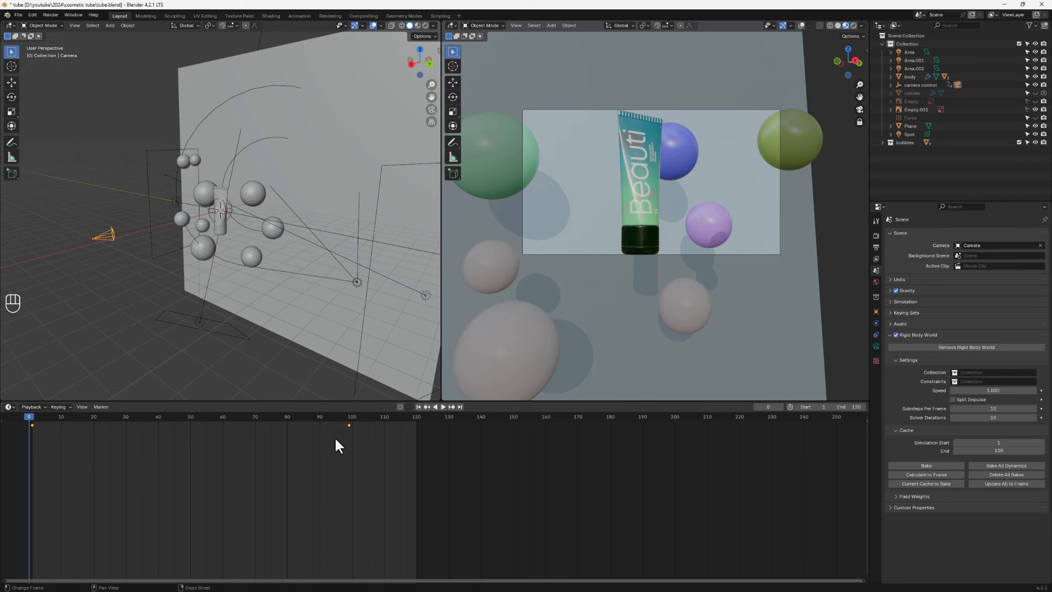
key("space")
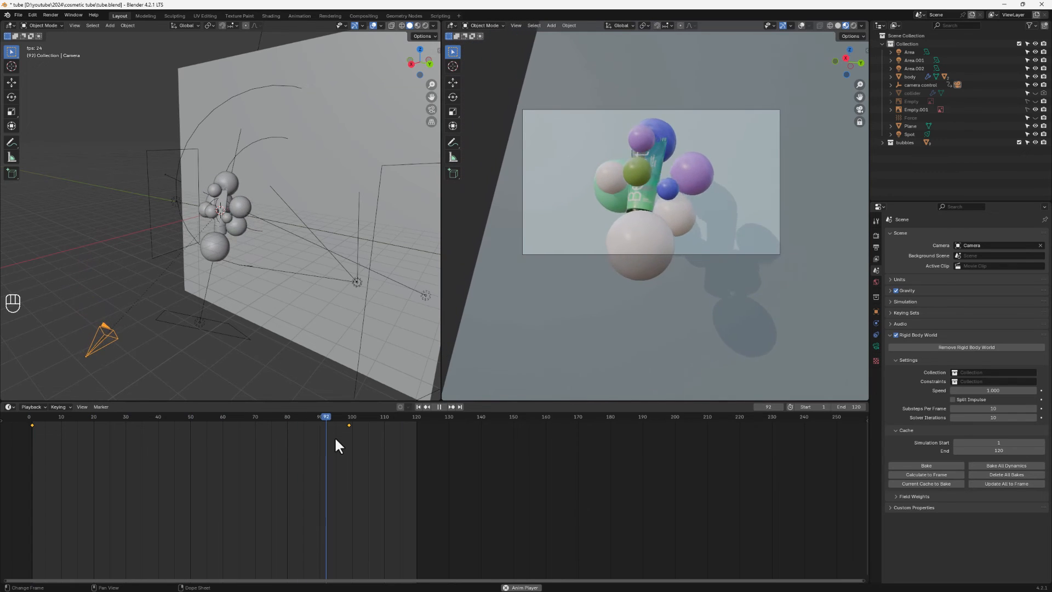
key("space")
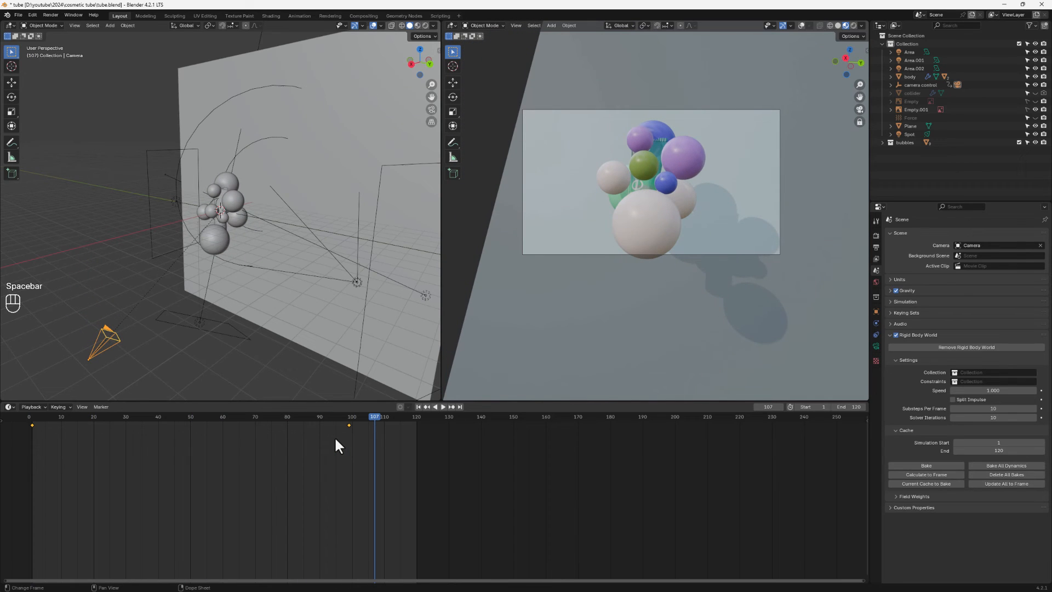
left_click(854, 25)
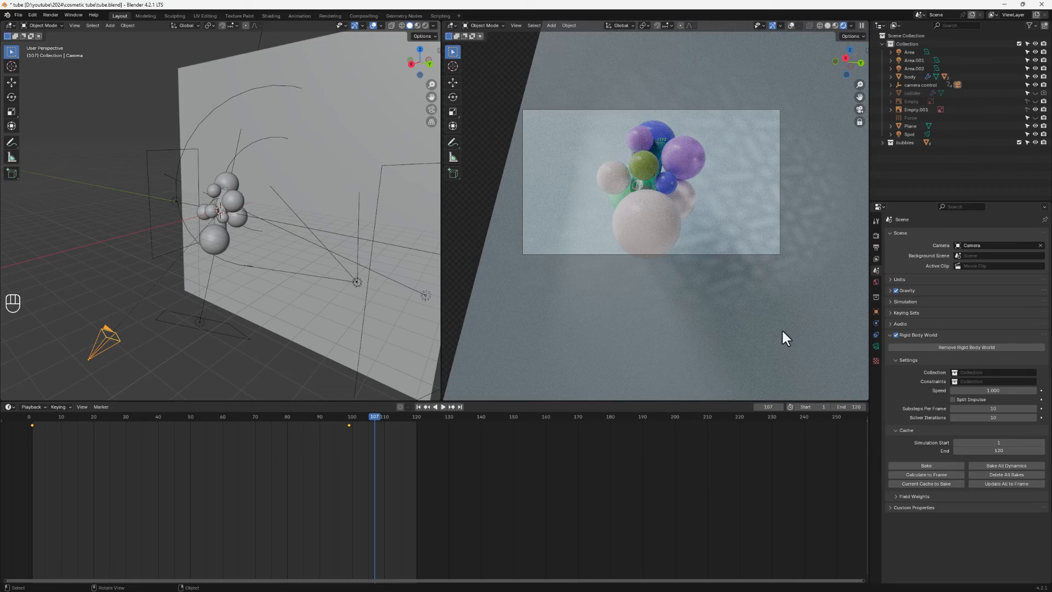
left_click_drag(376, 418, 148, 402)
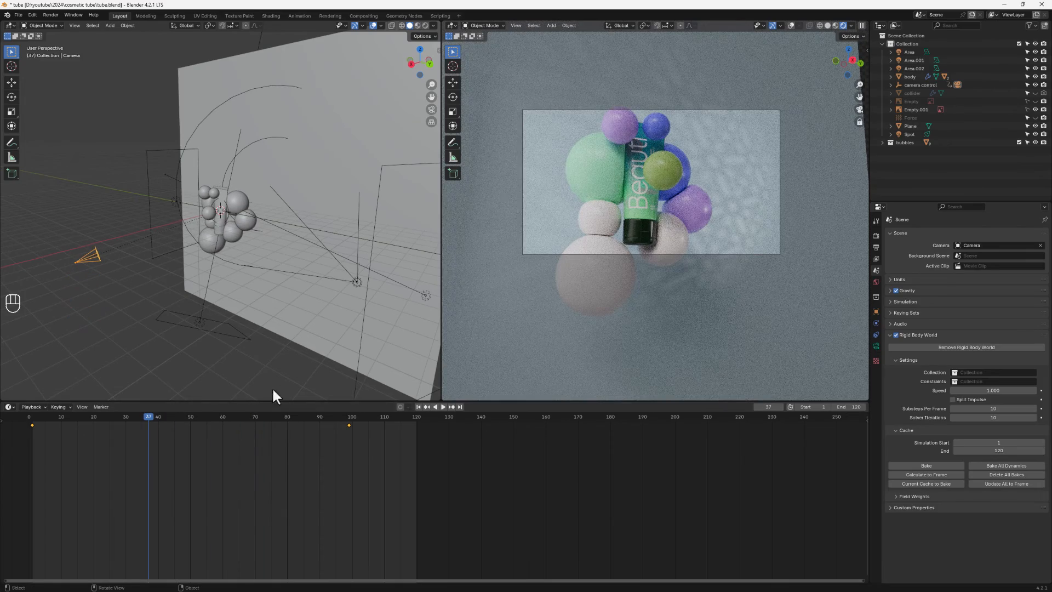
Step: Select a bubble and set the Transmission weight of its material to 1.000 in the Shader Editor
left_click(250, 225)
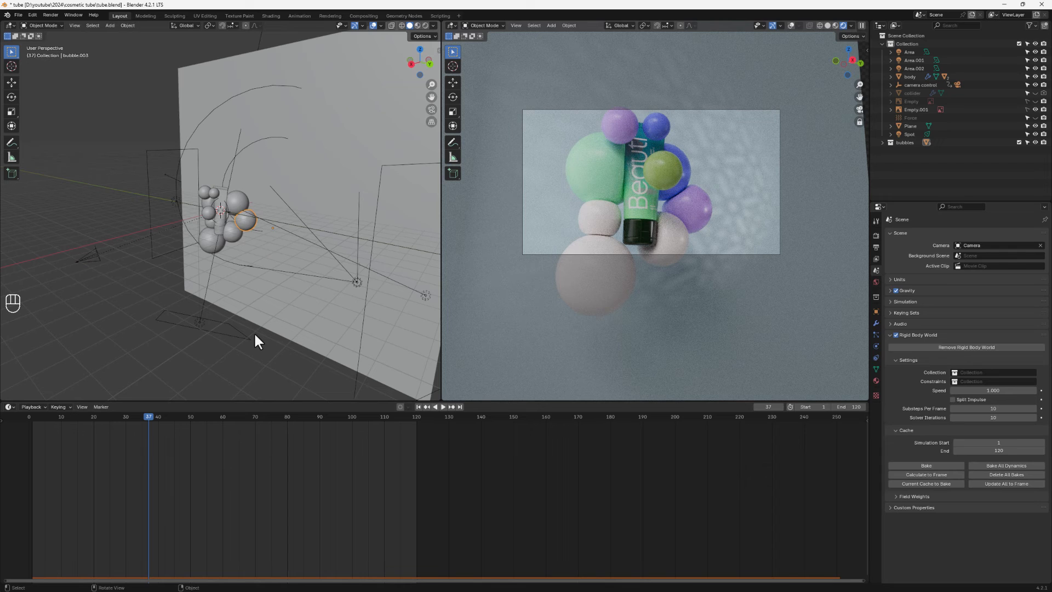
left_click(9, 407)
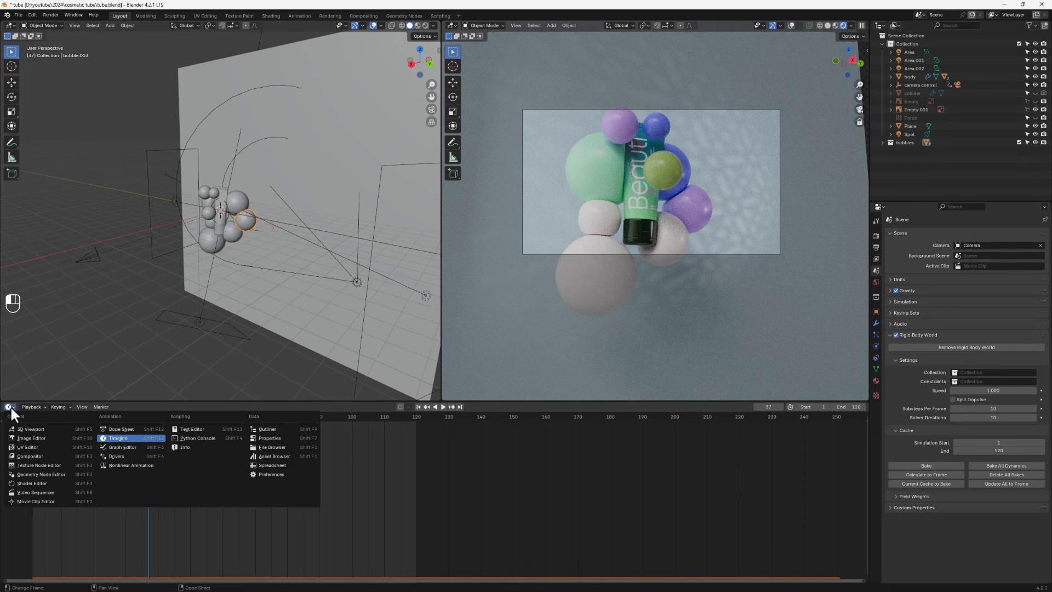
left_click(30, 481)
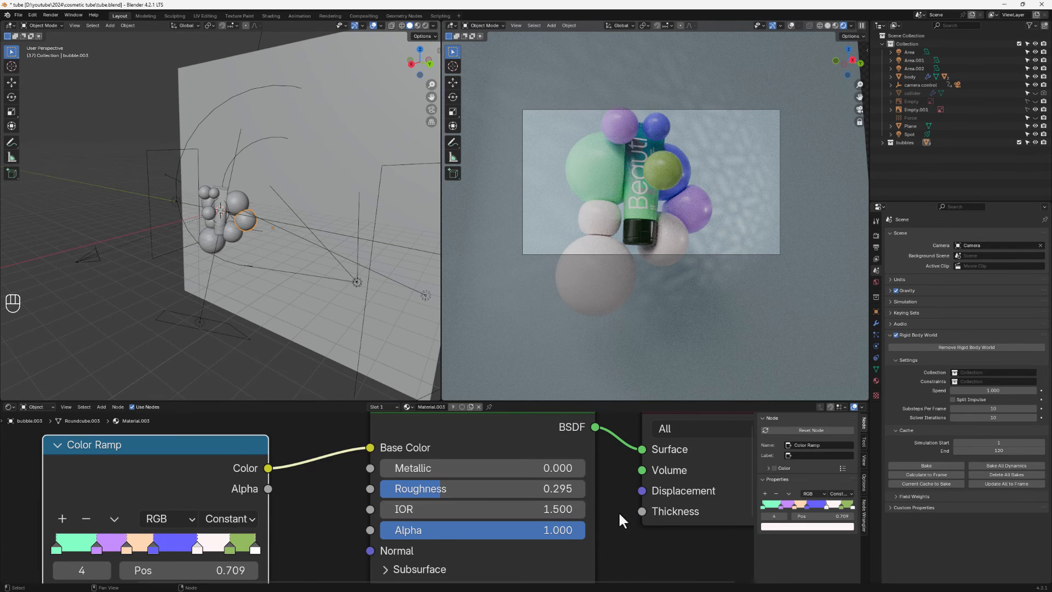
scroll(618, 511, "down", 3)
middle_click_drag(589, 561, 631, 494)
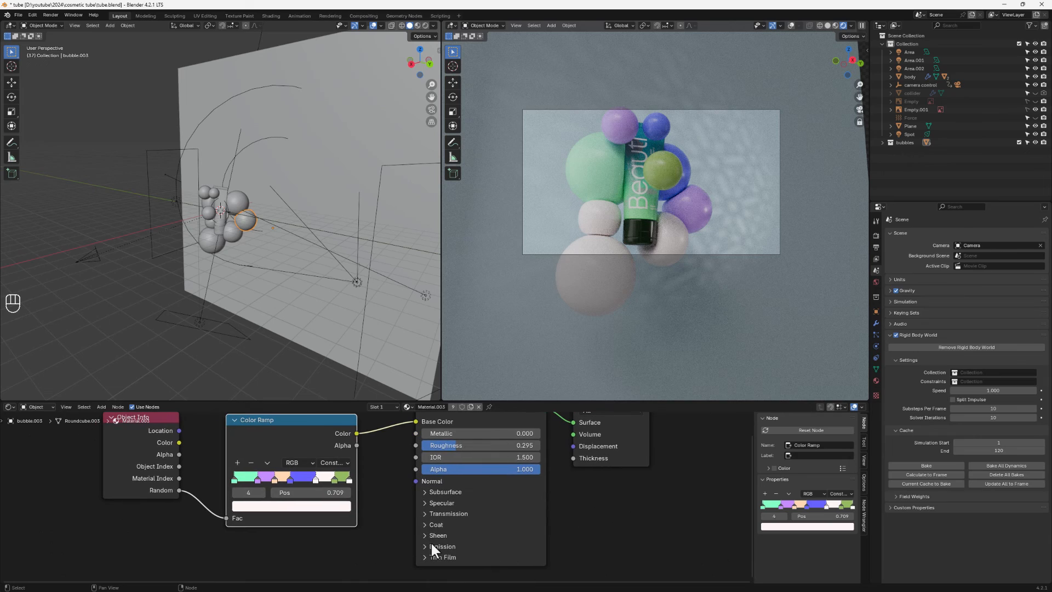
left_click(425, 514)
left_click_drag(429, 528, 580, 564)
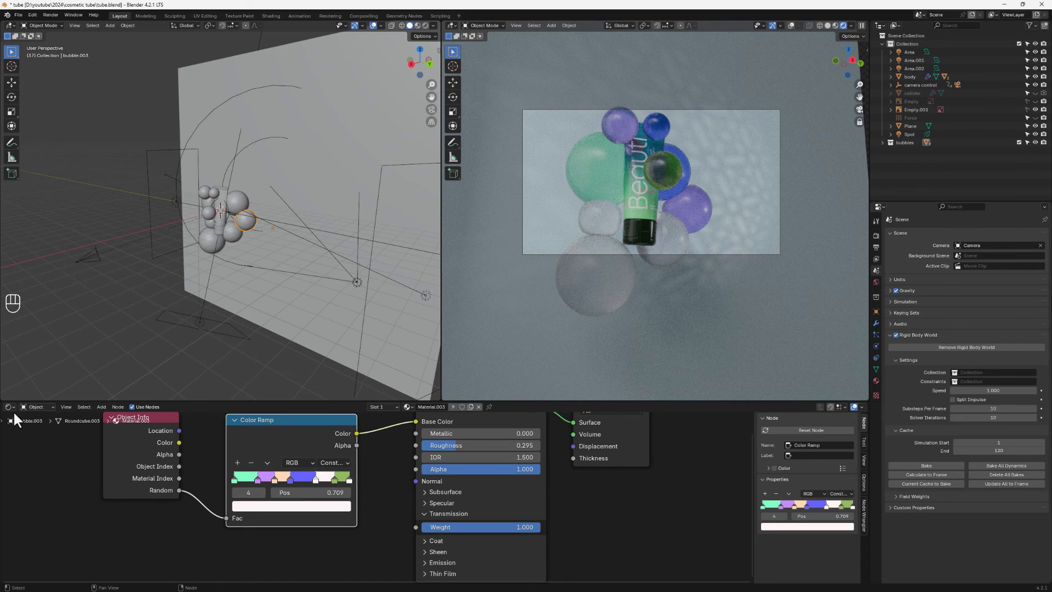
Step: Split off a taller Timeline area below the Shader Editor and move the animation to frame 63
left_click_drag(3, 582, 9, 553)
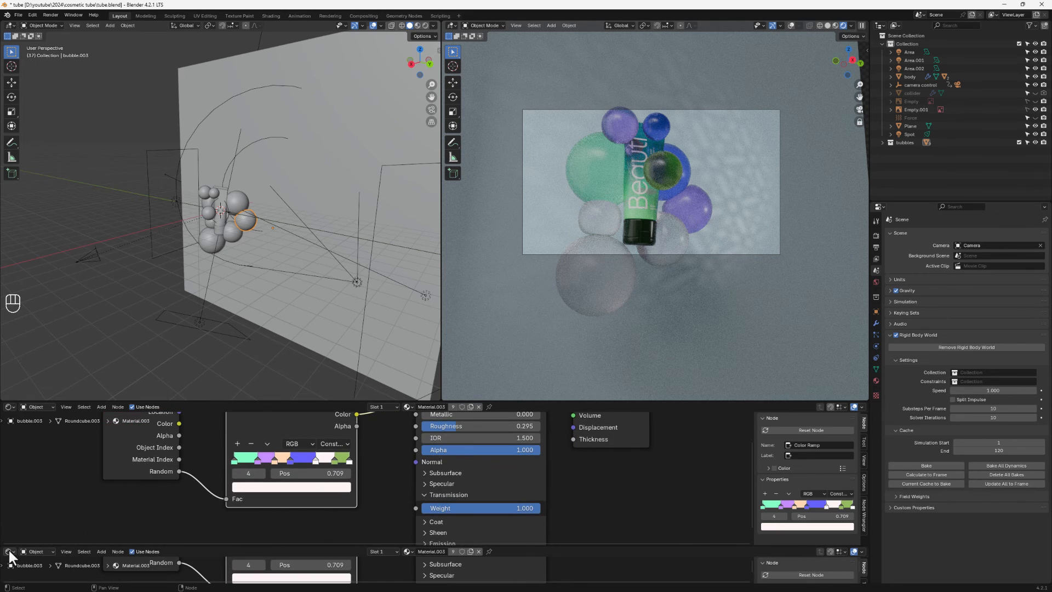
left_click(9, 551)
left_click(9, 551)
left_click(10, 552)
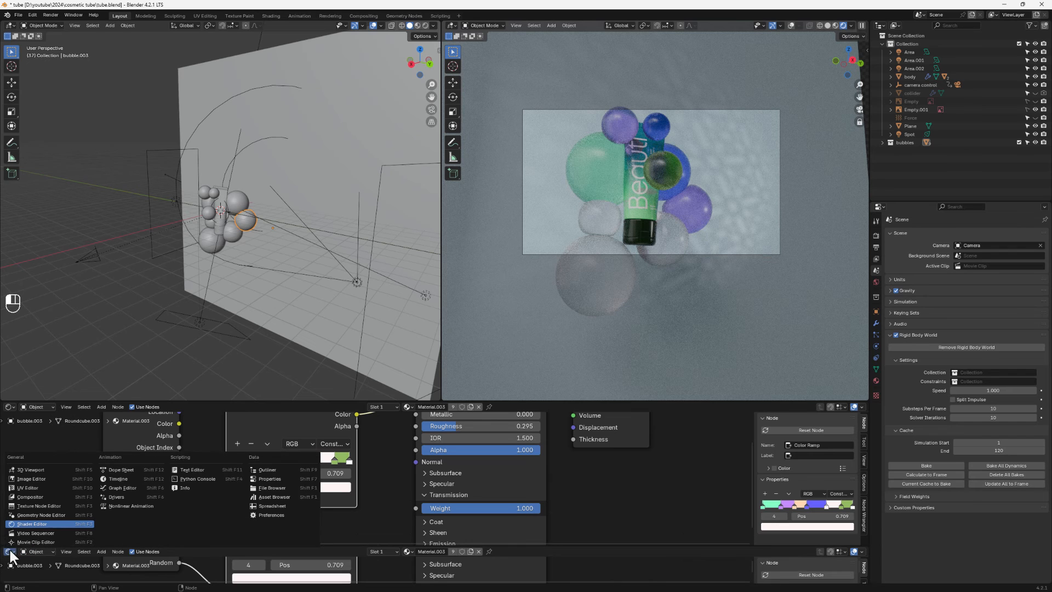
left_click(121, 478)
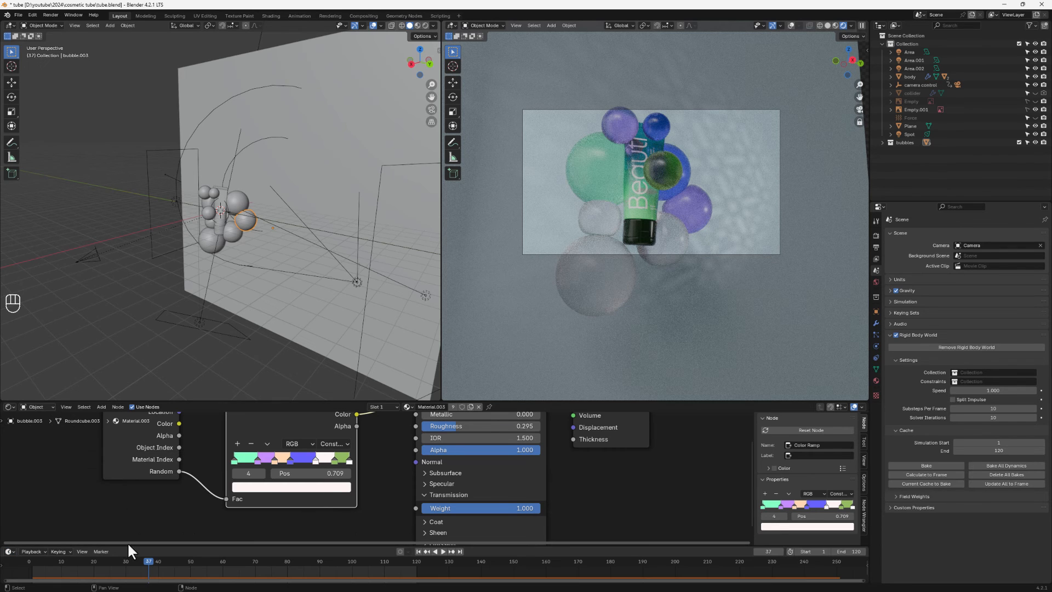
left_click_drag(127, 542, 322, 521)
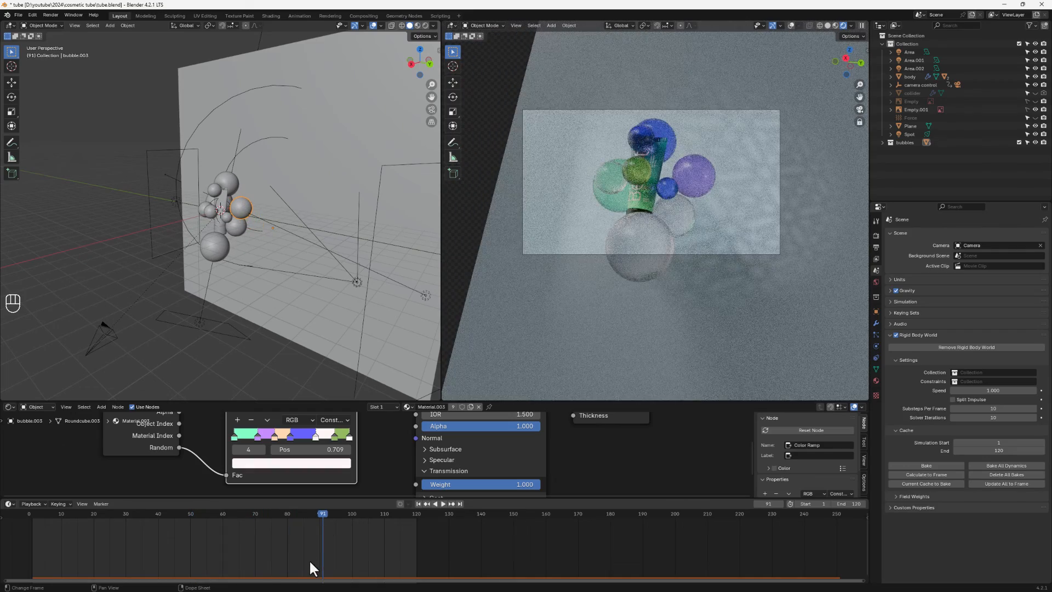
left_click_drag(323, 515, 232, 498)
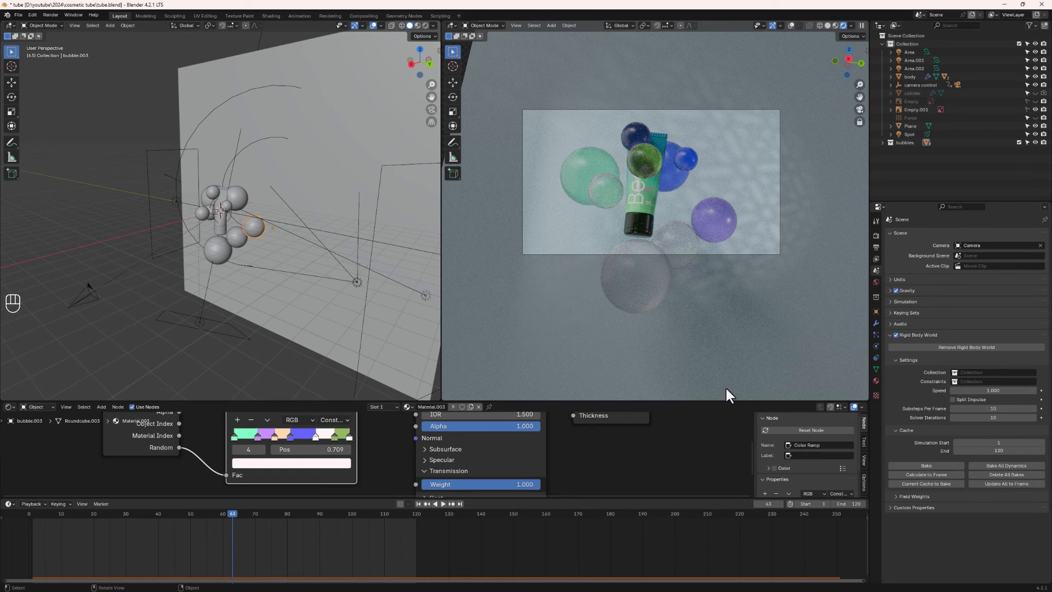
Step: Set the Look in the scene's color management to High Contrast
left_click(875, 236)
scroll(976, 475, "down", 2)
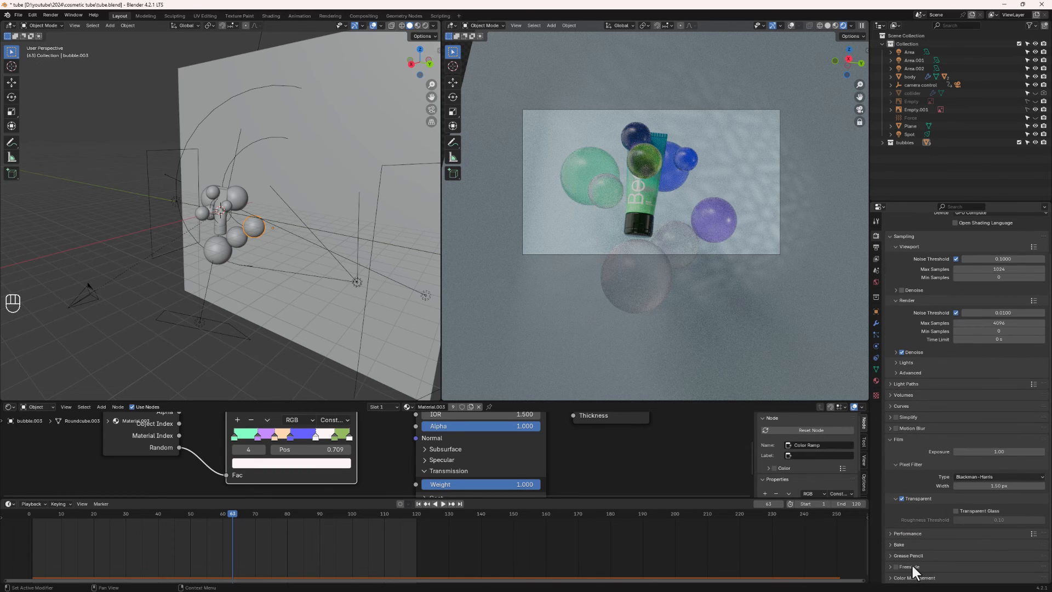
left_click(893, 577)
scroll(895, 570, "down", 4)
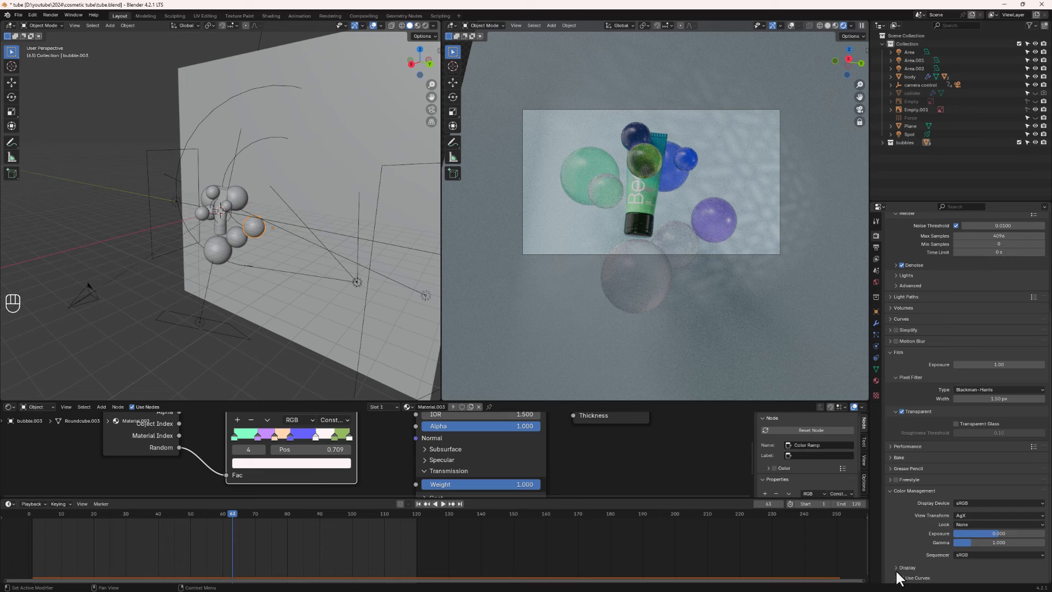
left_click(959, 521)
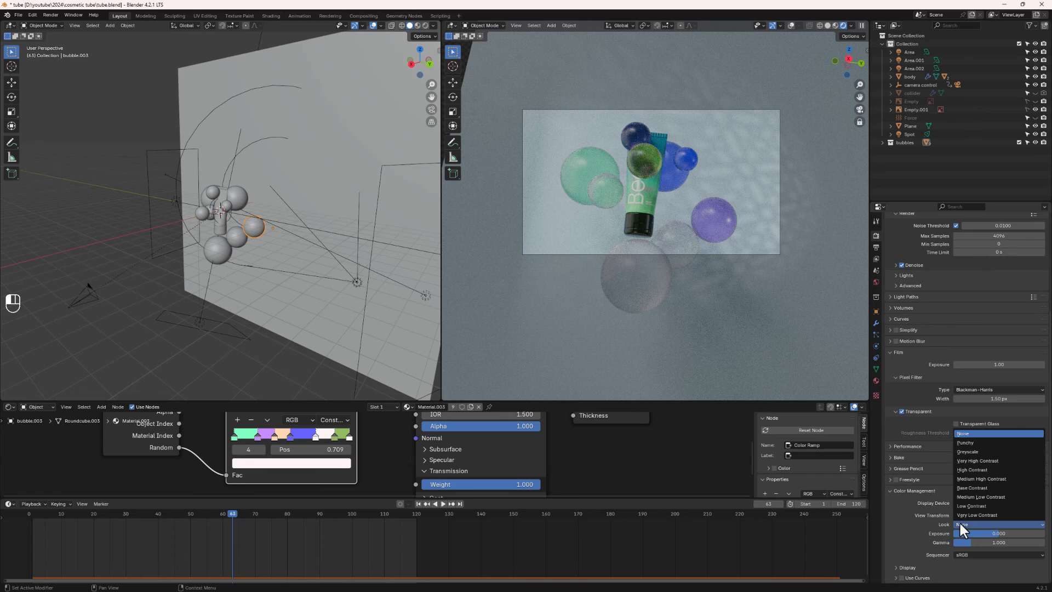
left_click(982, 470)
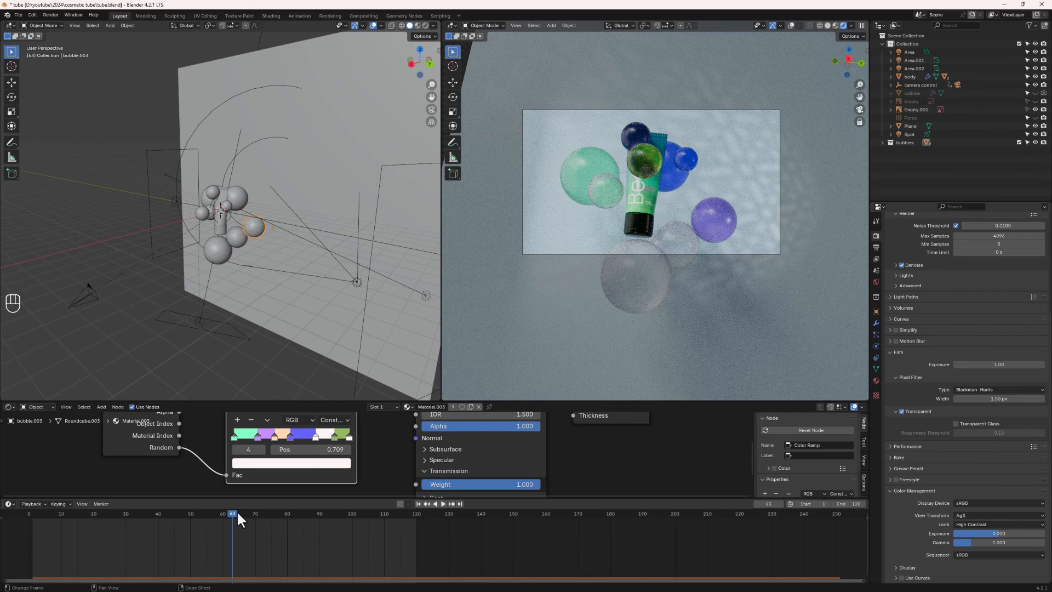
Step: Move the animation to frame 77 and set the final render's Max Samples to 100
left_click_drag(235, 511, 278, 489)
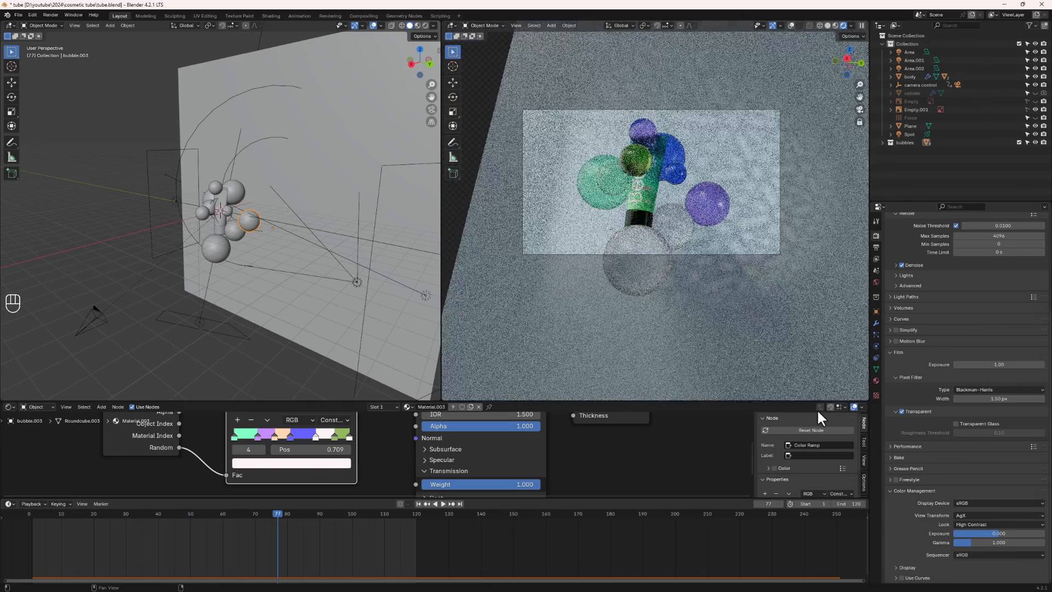
left_click(876, 323)
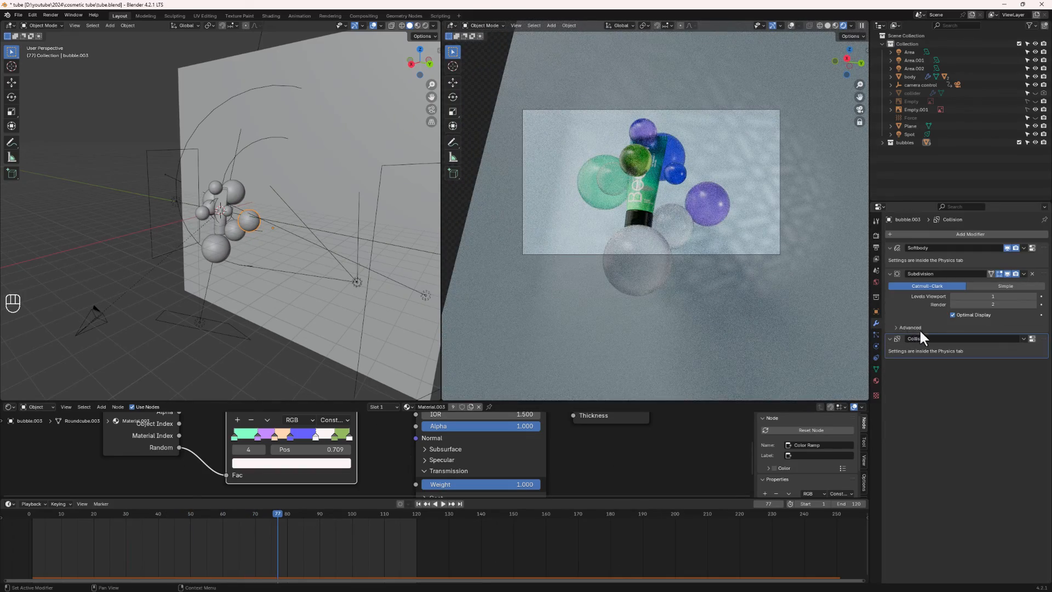
left_click(876, 236)
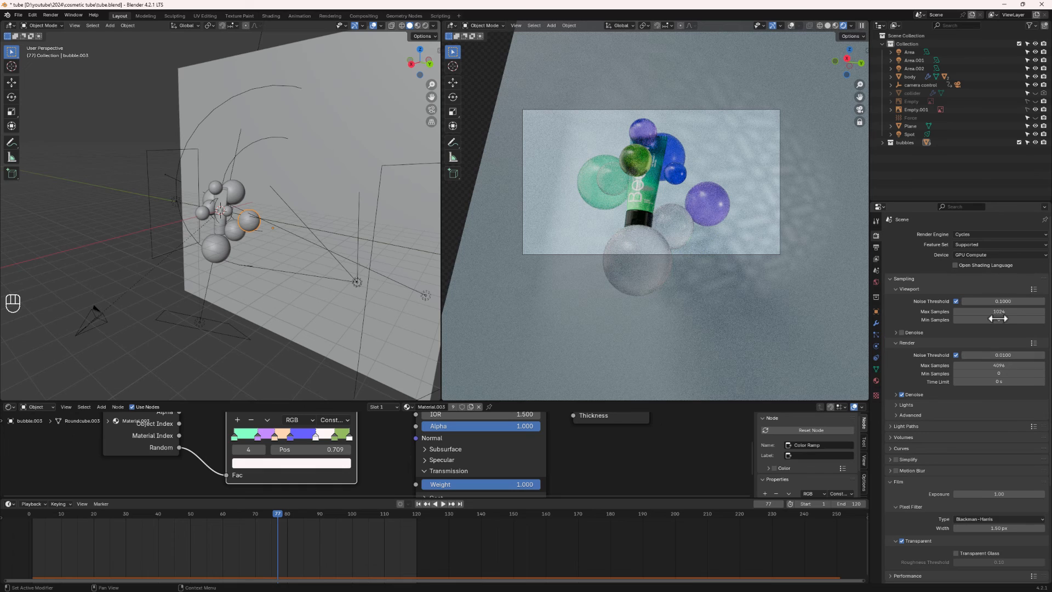
left_click(981, 365)
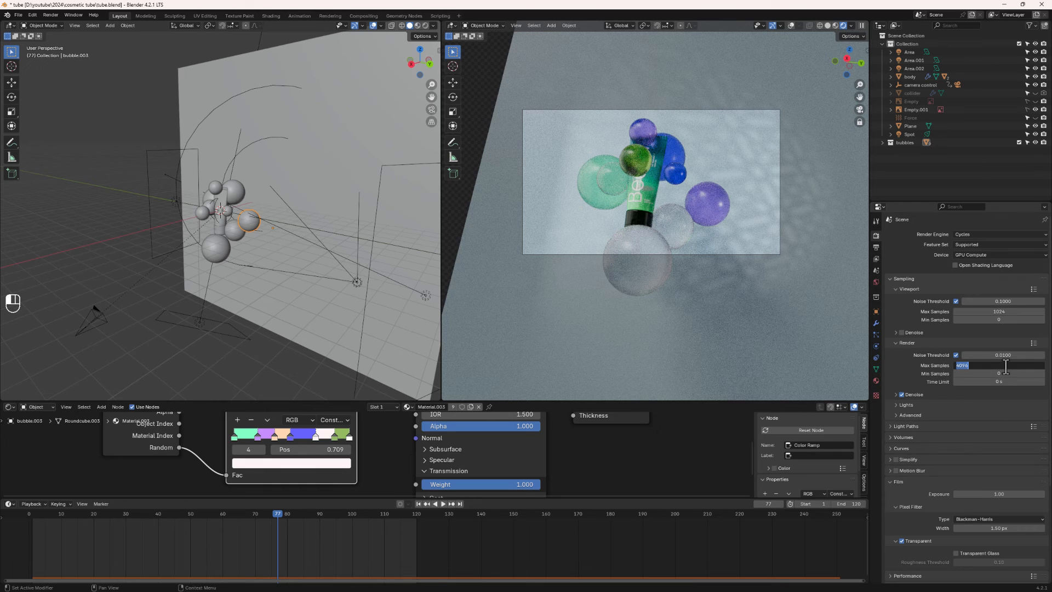
type("100")
key("Return")
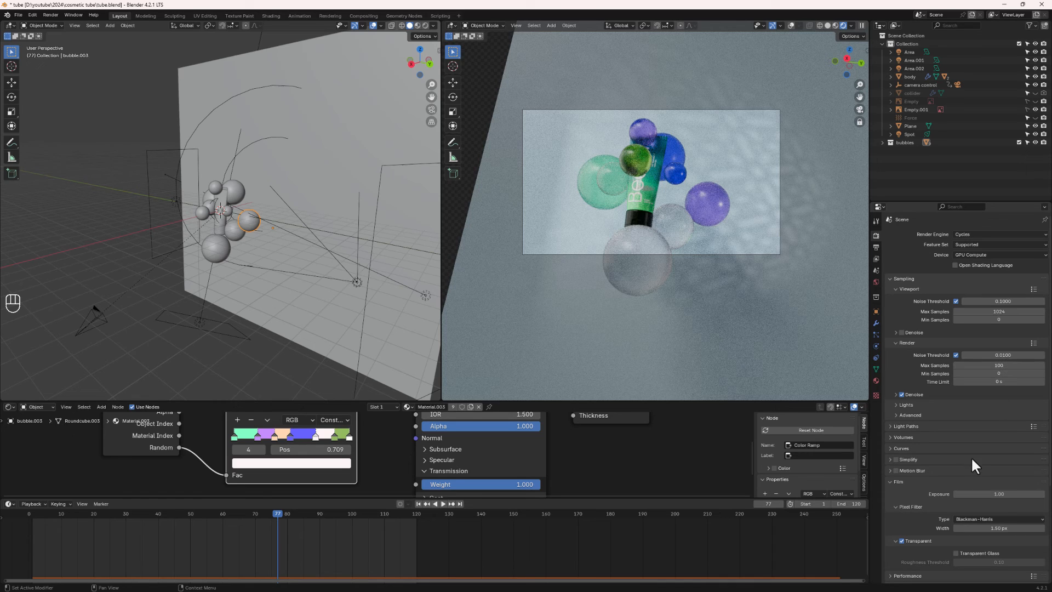
Step: Set the Total value of the light paths' Max Bounces to 6
scroll(896, 431, "down", 1)
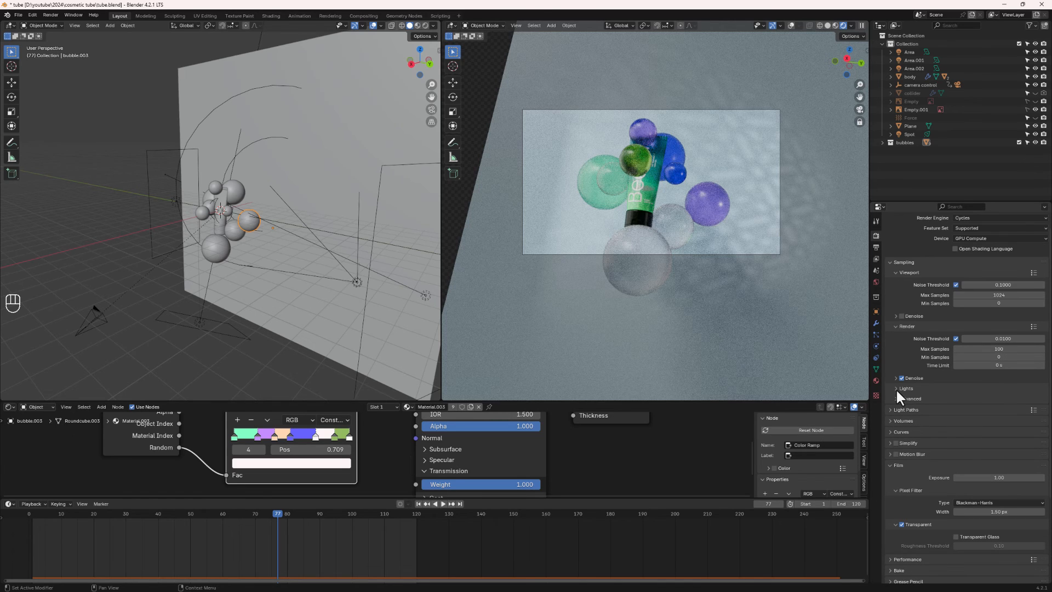
left_click(891, 409)
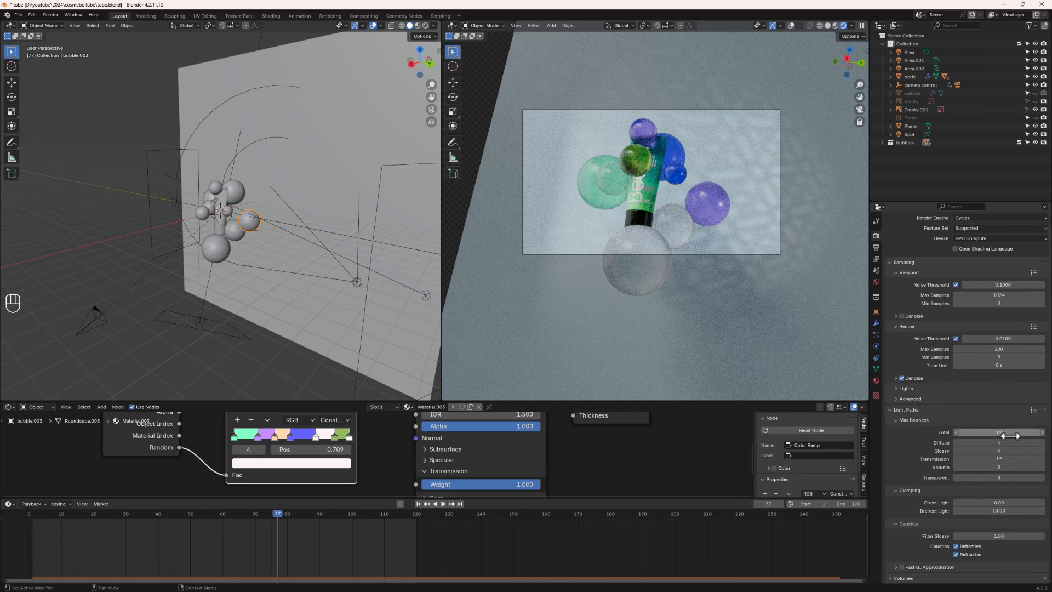
left_click(970, 432)
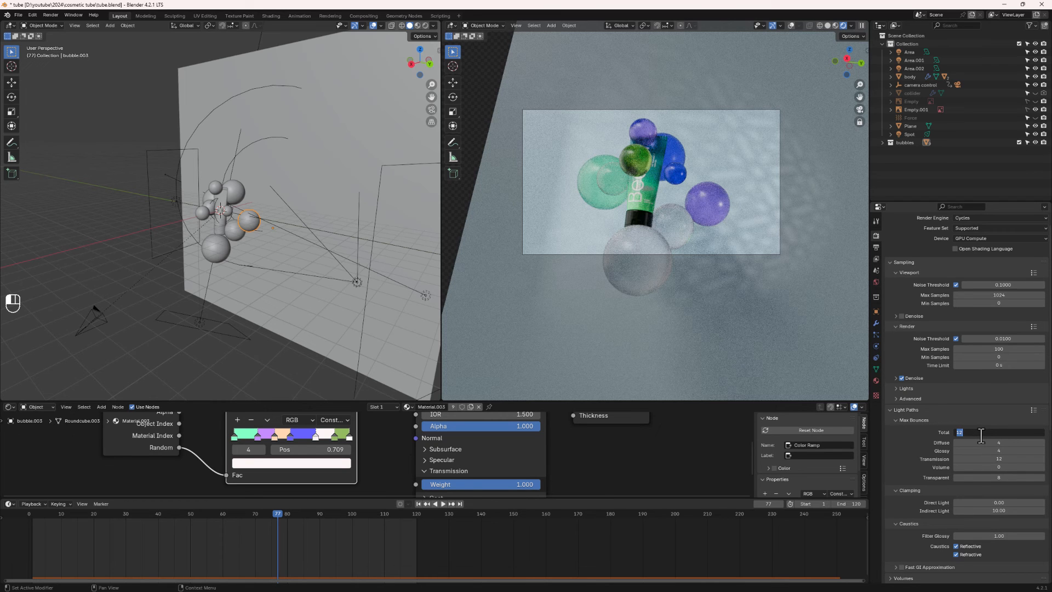
type("6")
key("Return")
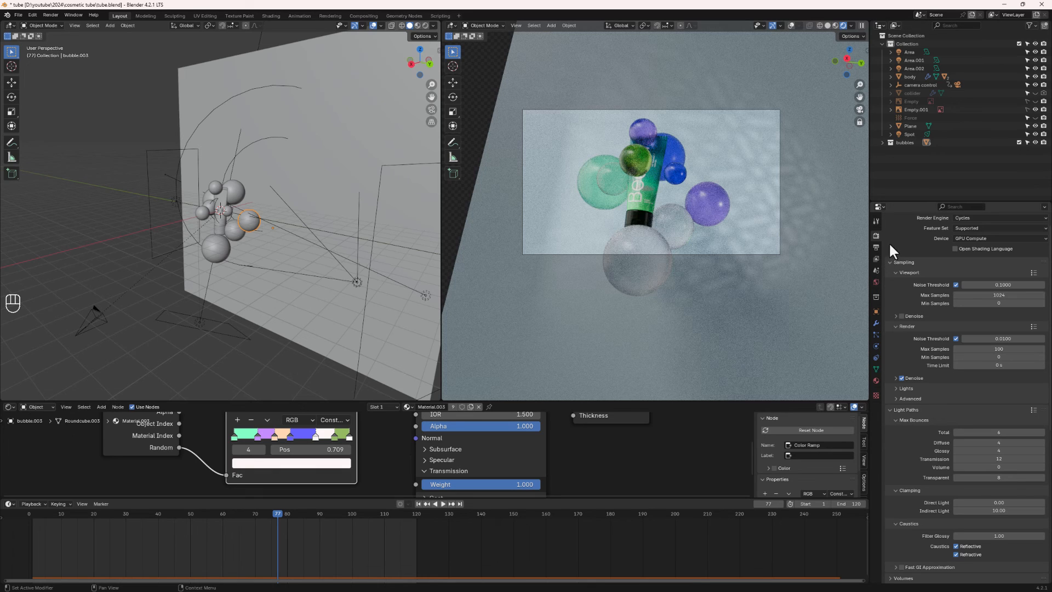
left_click(886, 408)
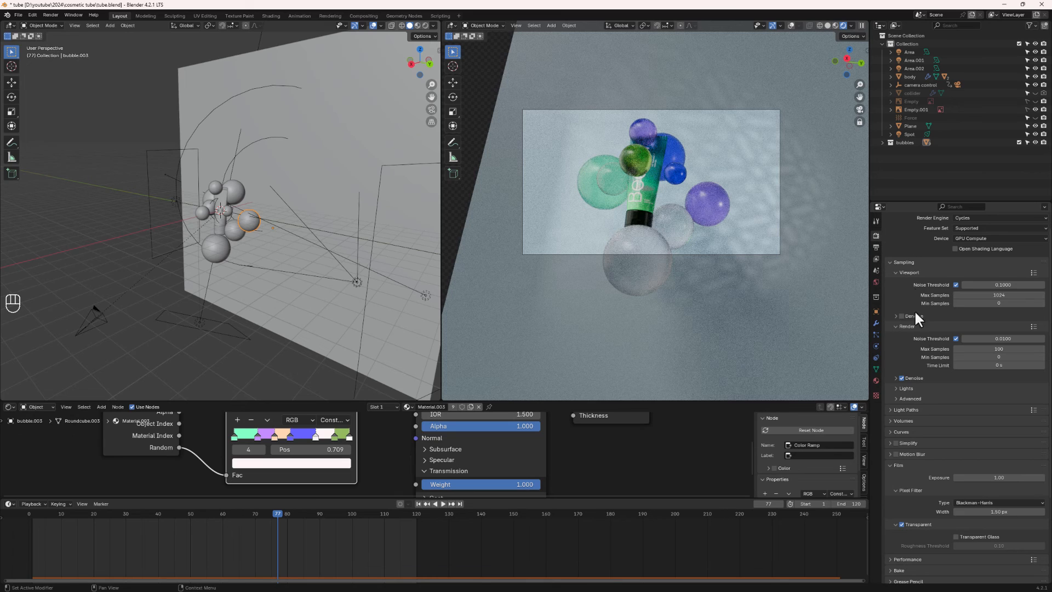
Step: Set the render output path to a new folder named render inside the cosmetic tube folder, with RGB color
scroll(920, 356, "down", 5)
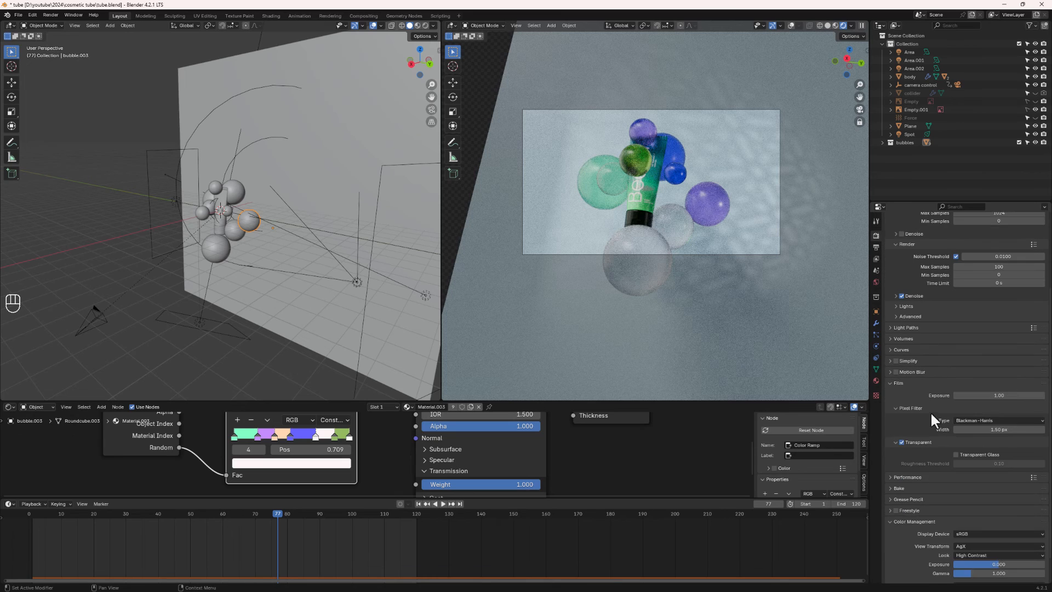
left_click(876, 258)
scroll(916, 335, "up", 6)
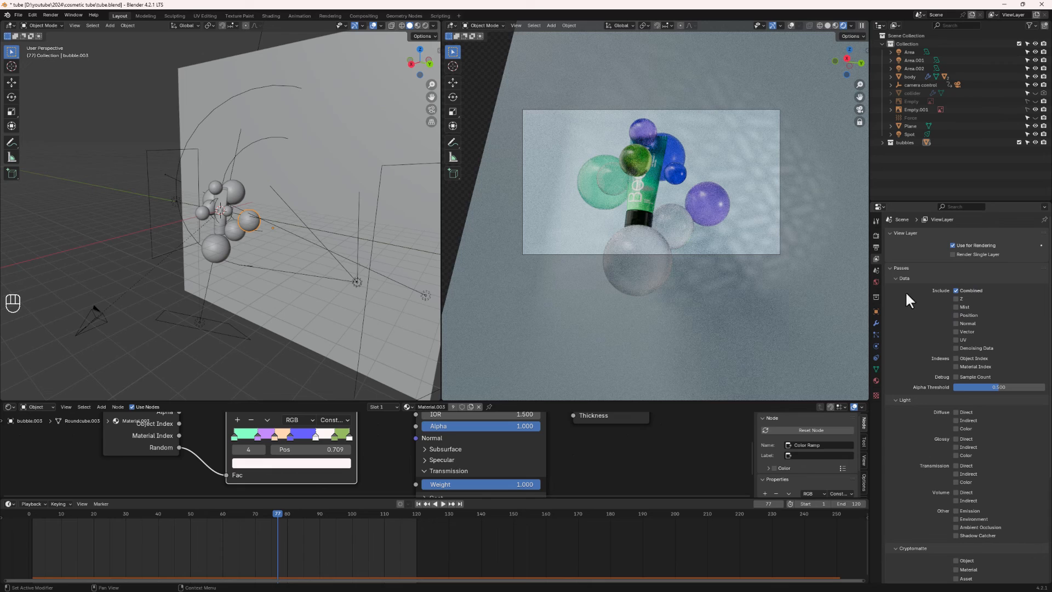
left_click(875, 247)
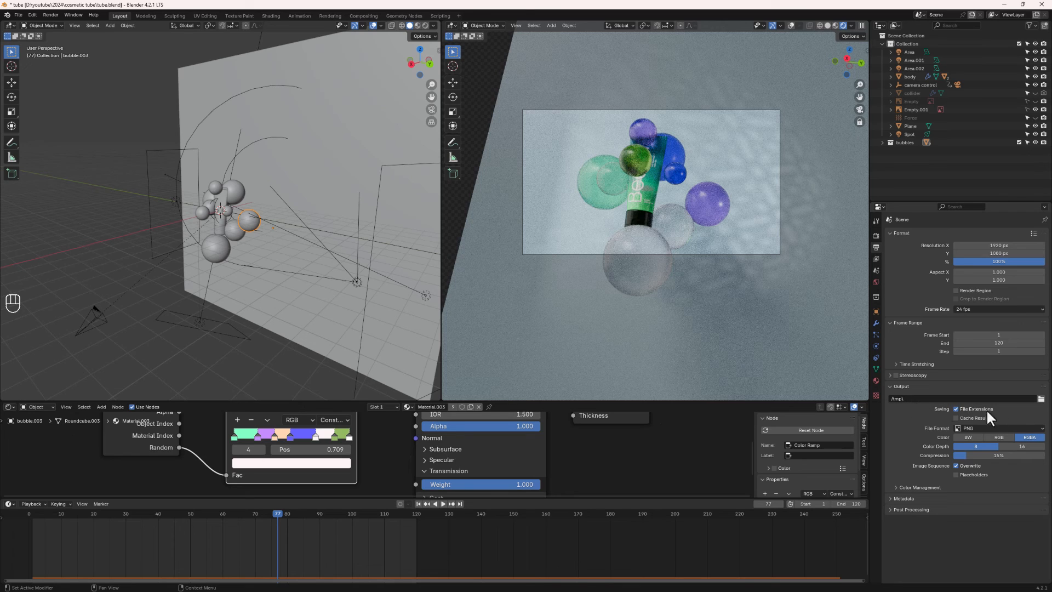
left_click(1041, 400)
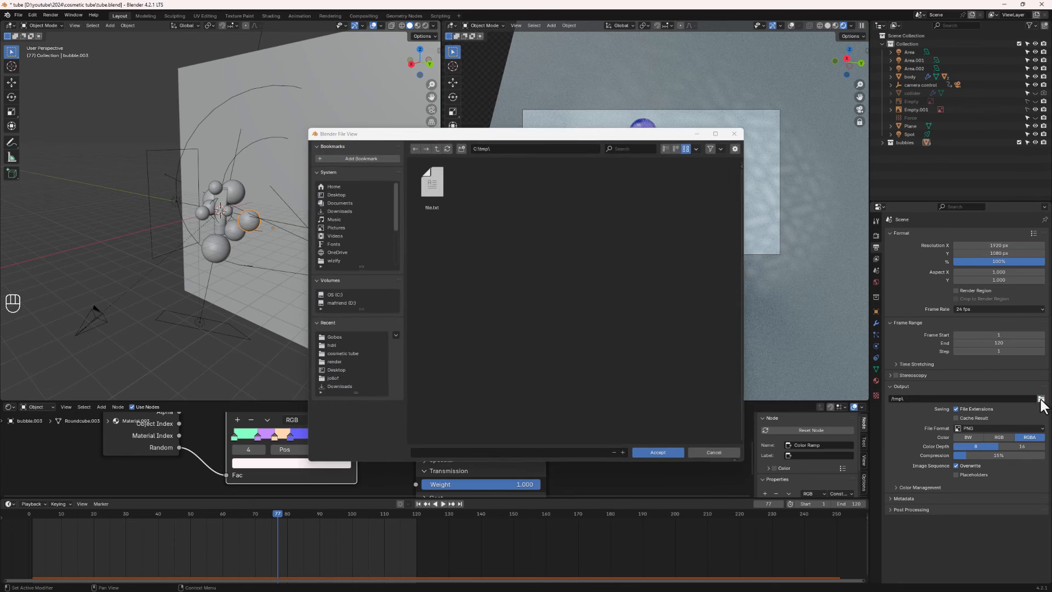
left_click(340, 353)
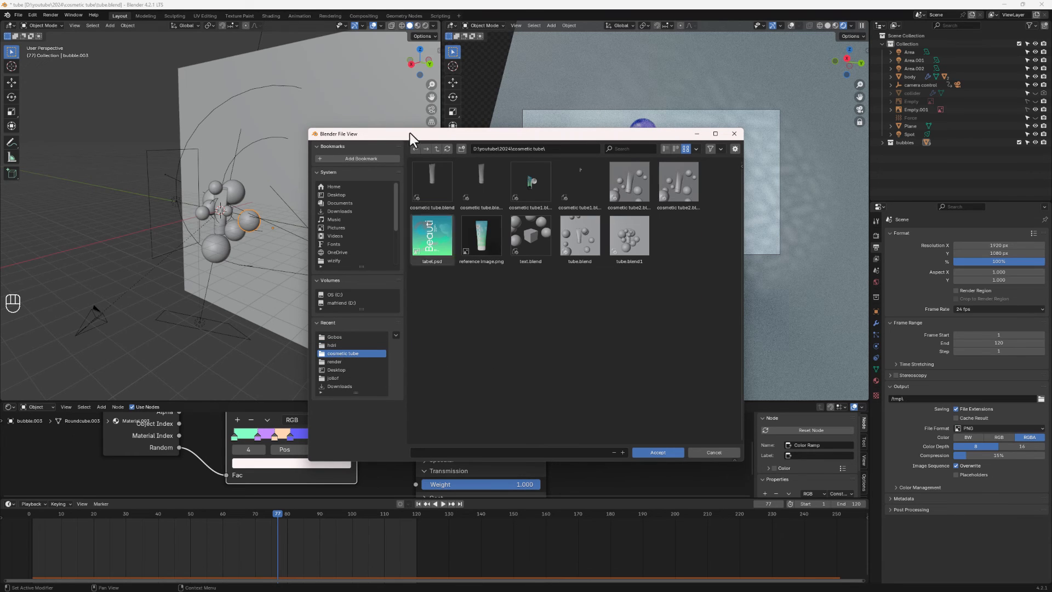
left_click(461, 149)
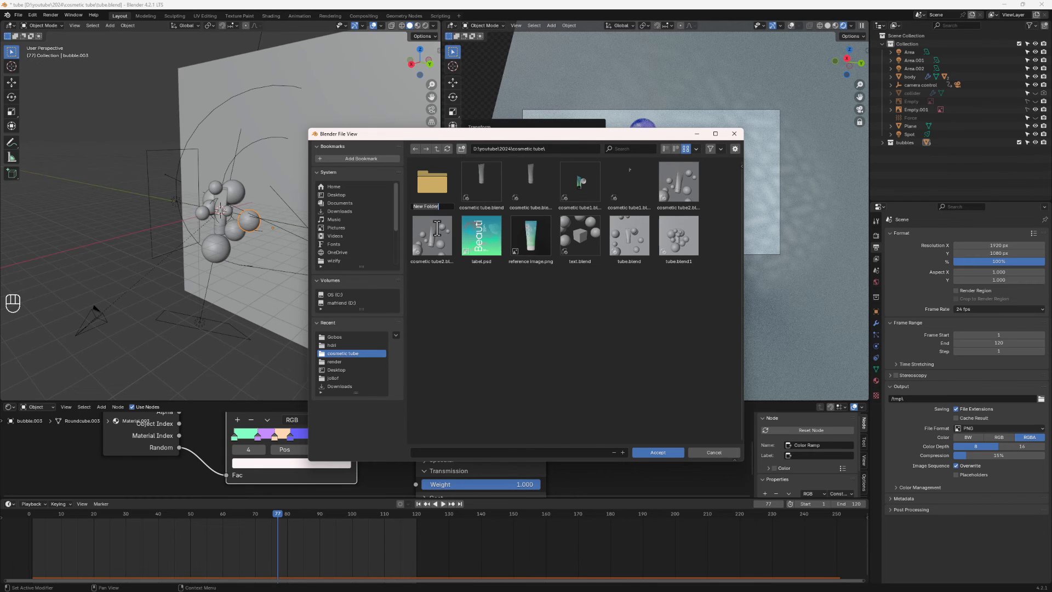
type("render")
key("Return")
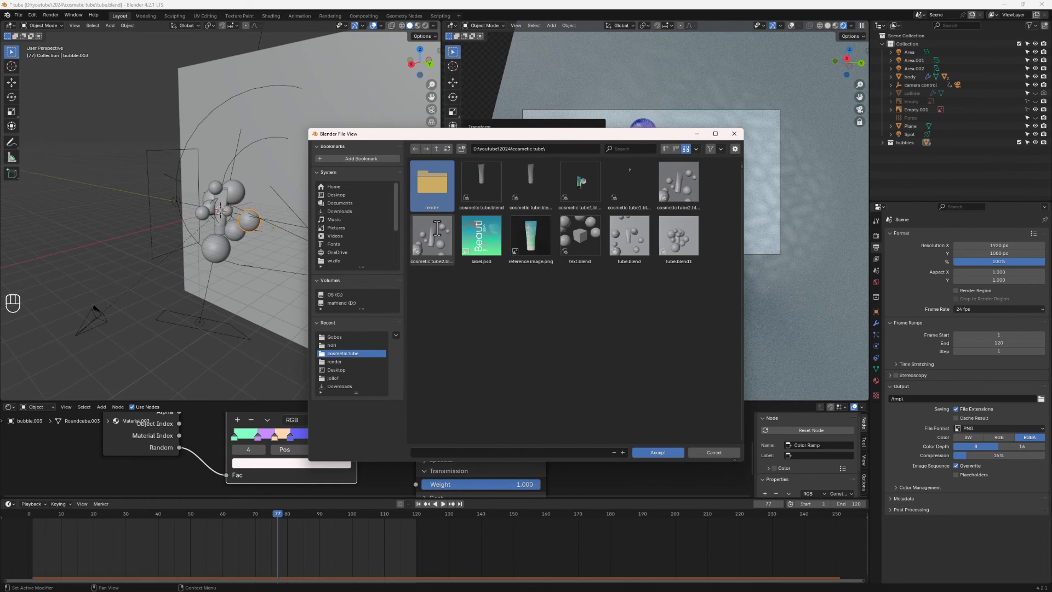
left_click(437, 190)
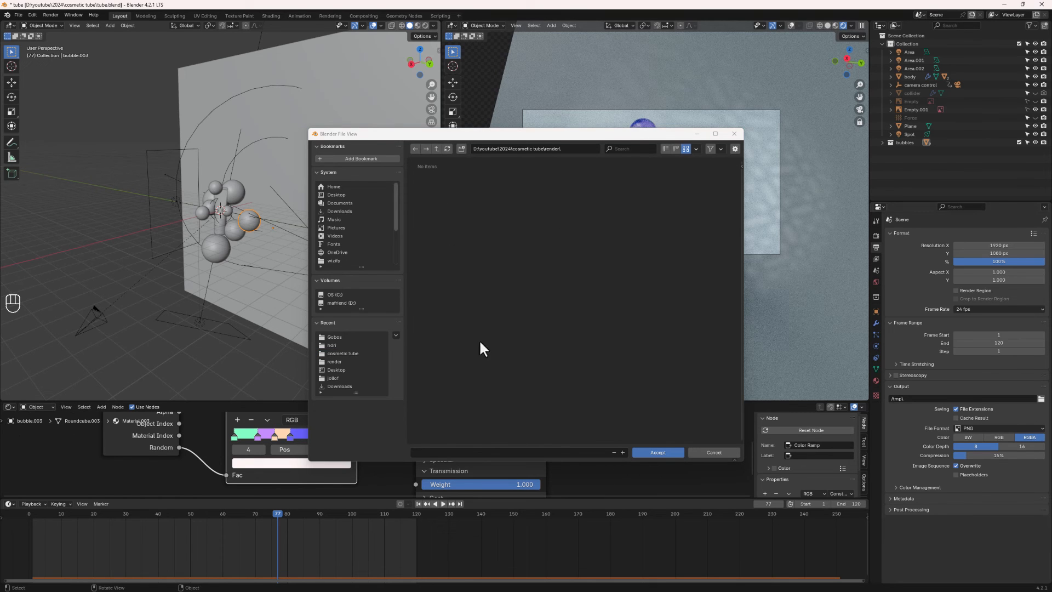
left_click(659, 451)
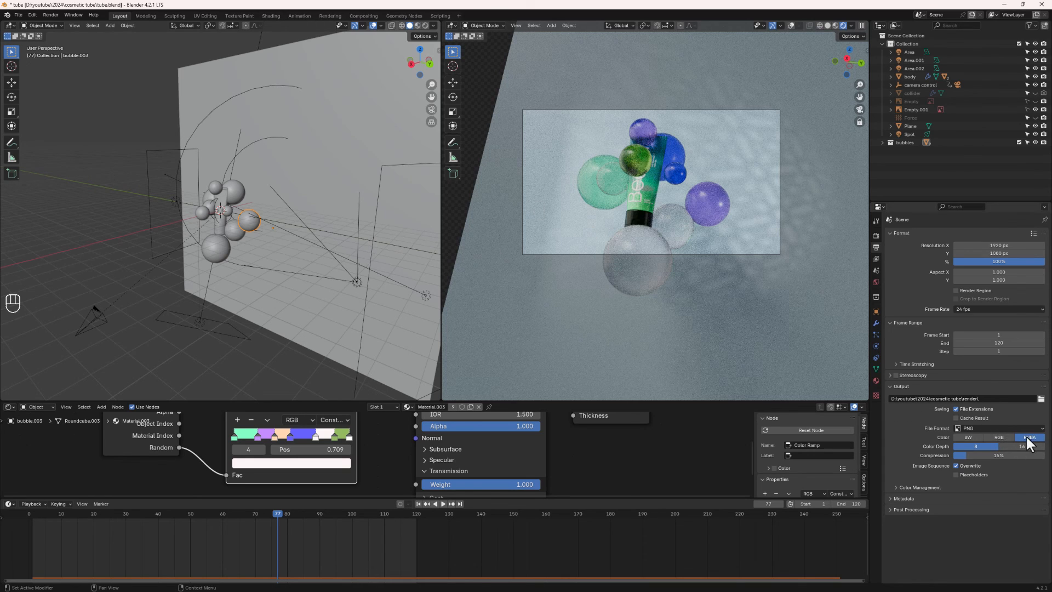
left_click(998, 436)
Step: Try FFmpeg Video as the output file format, look at its encoding options, and return to PNG
left_click(972, 428)
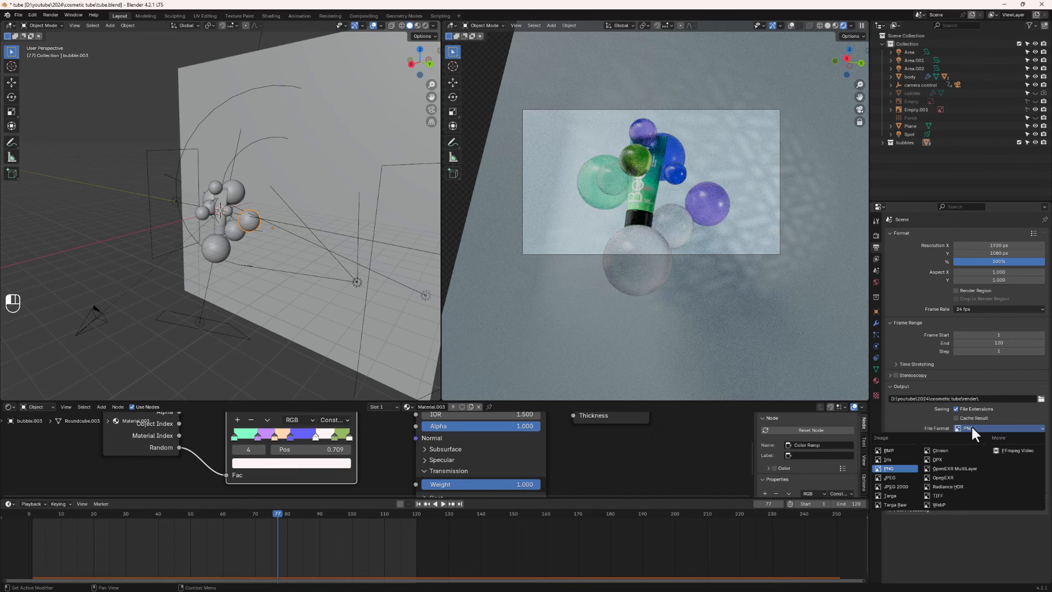
left_click(1022, 451)
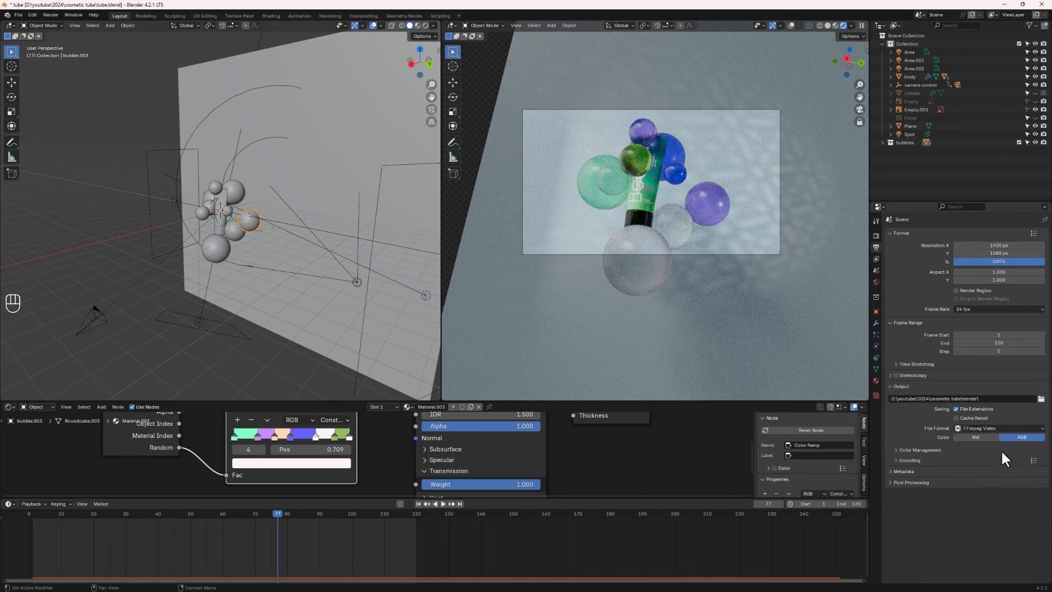
left_click(896, 461)
scroll(928, 482, "down", 1)
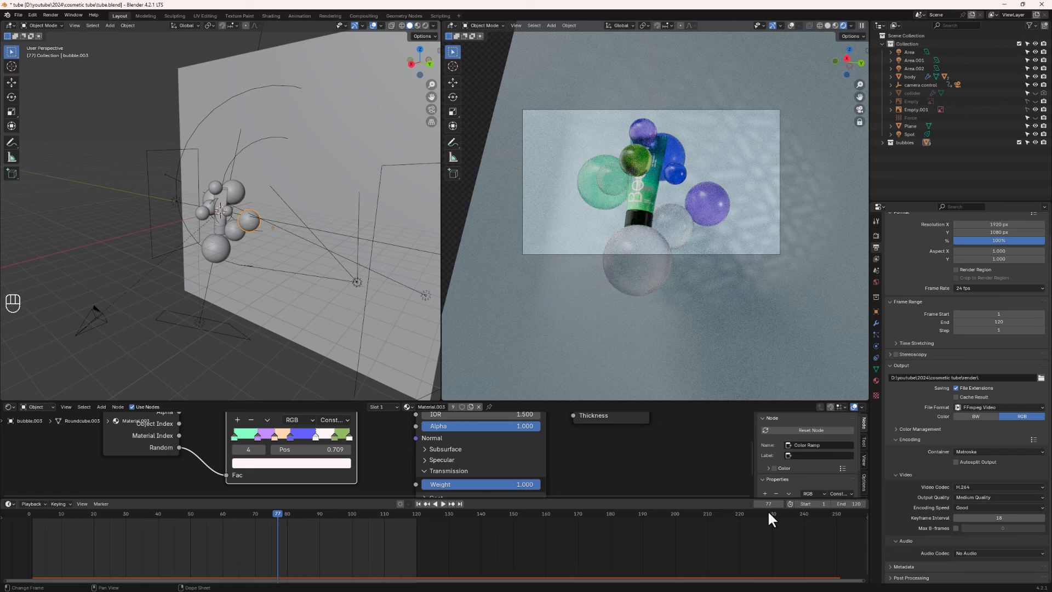
left_click(984, 408)
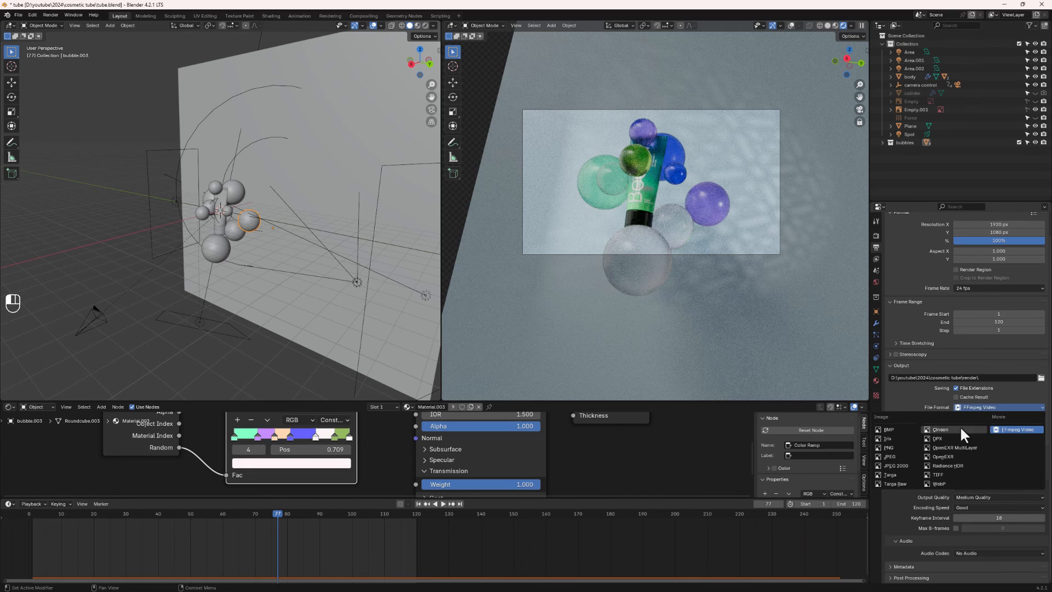
left_click(896, 447)
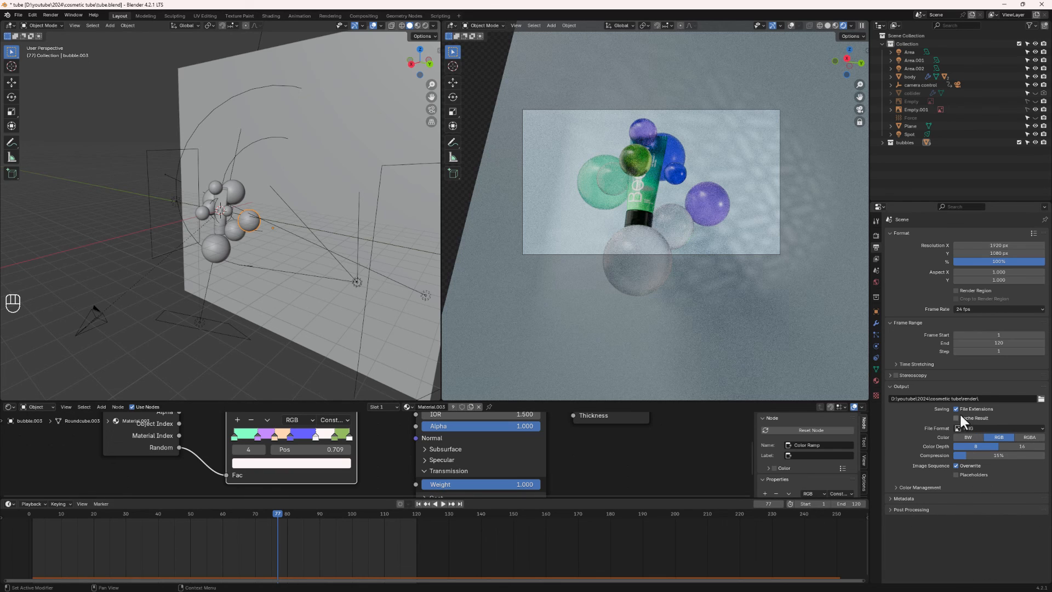
Step: Move the animation back to frame 0 and save the file
key("space")
left_click_drag(279, 515, 29, 526)
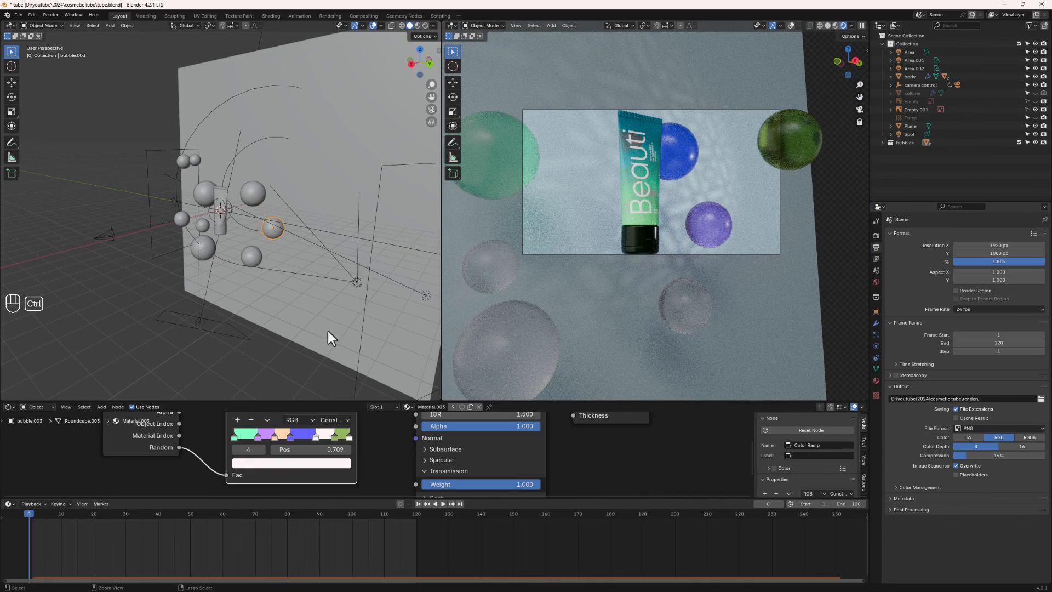
key("ctrl+s")
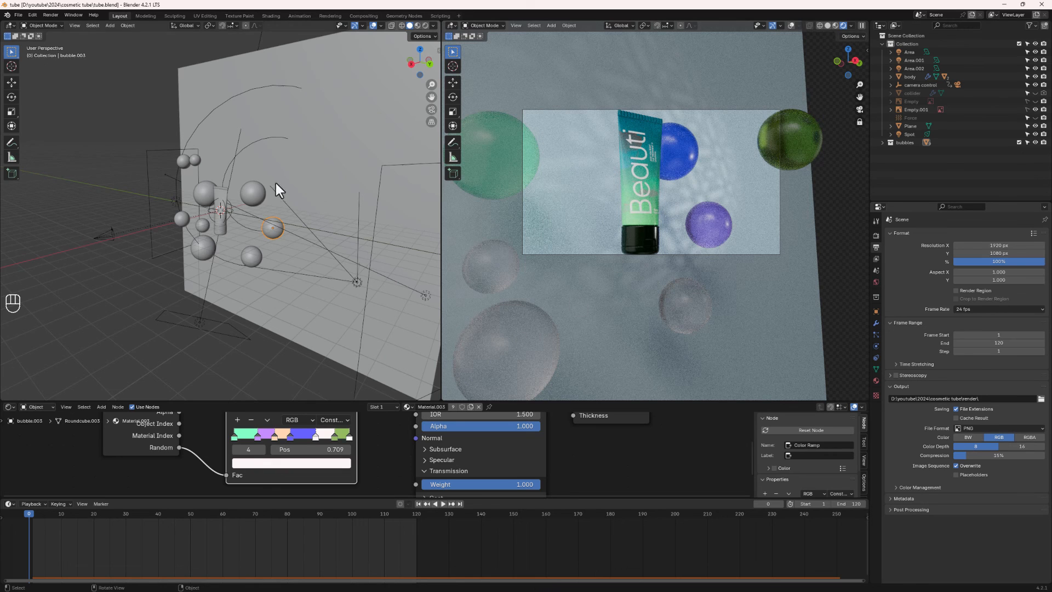
Step: Select the Camera parented under camera control and enable its Depth of Field
left_click(215, 214)
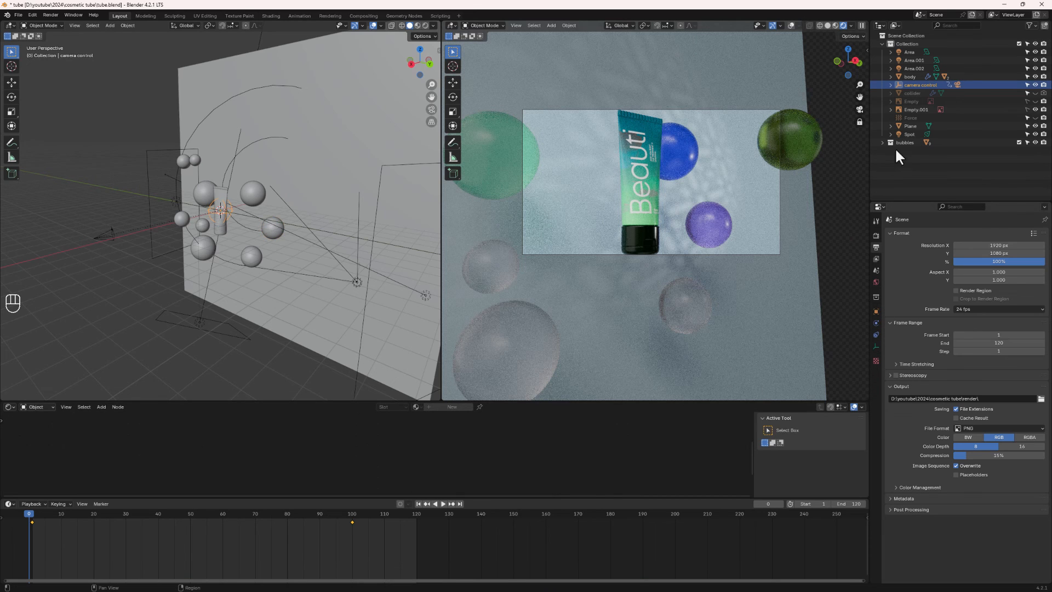
left_click(890, 85)
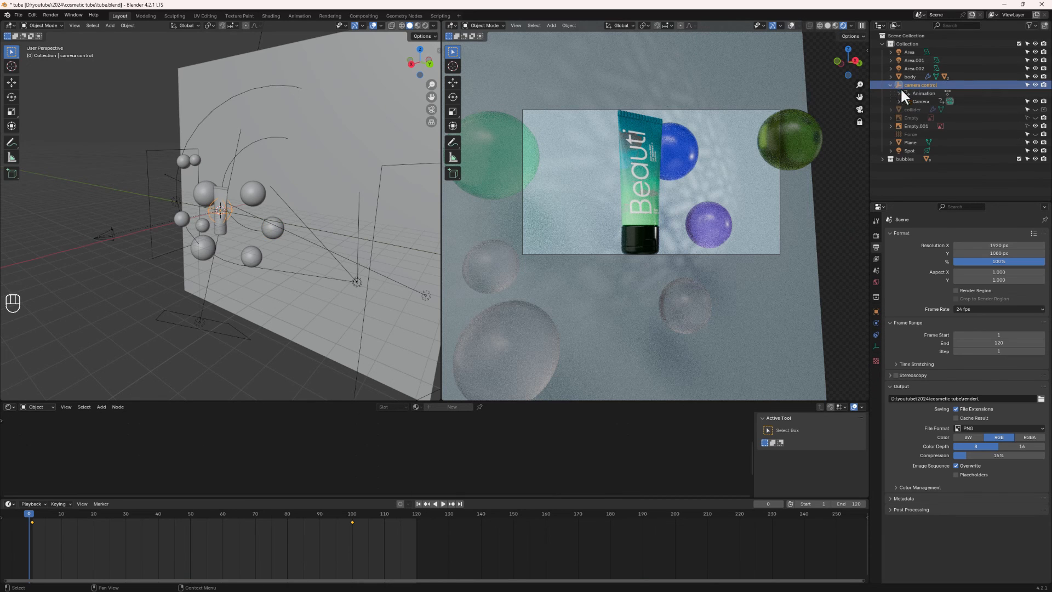
left_click(916, 101)
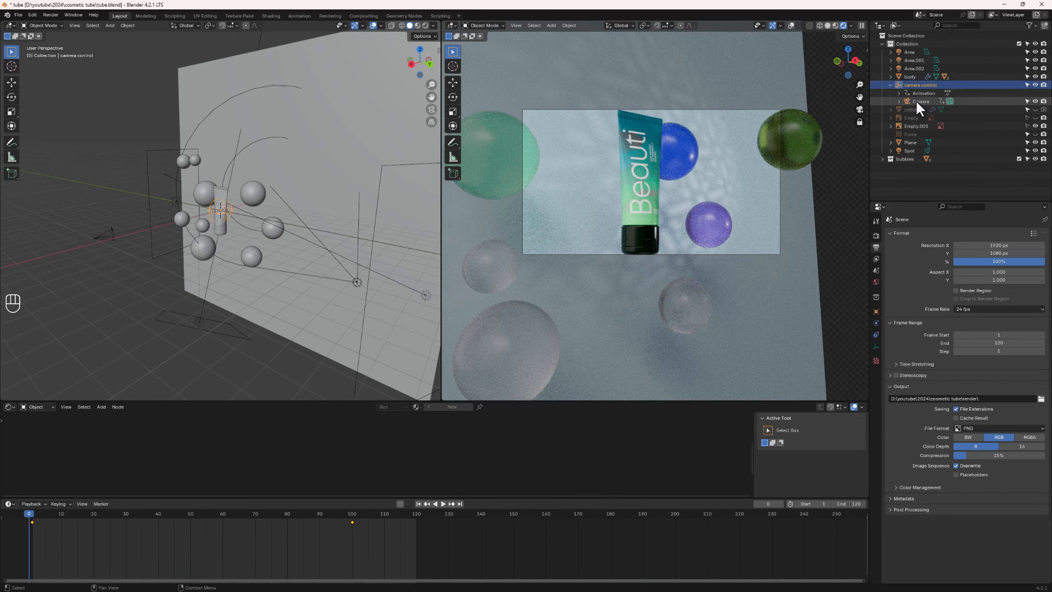
left_click(875, 346)
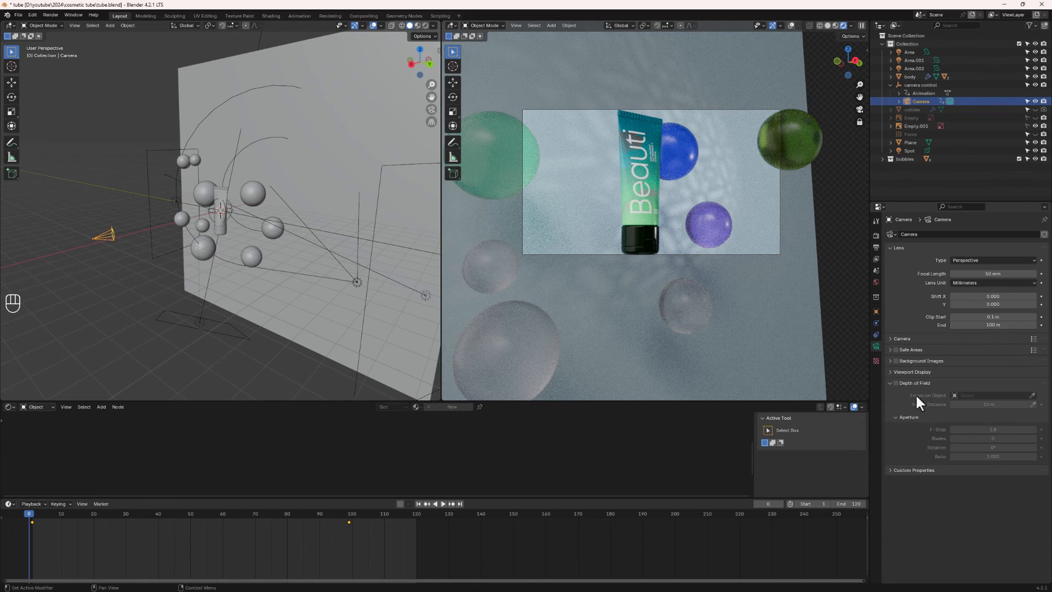
left_click(891, 383)
left_click(896, 383)
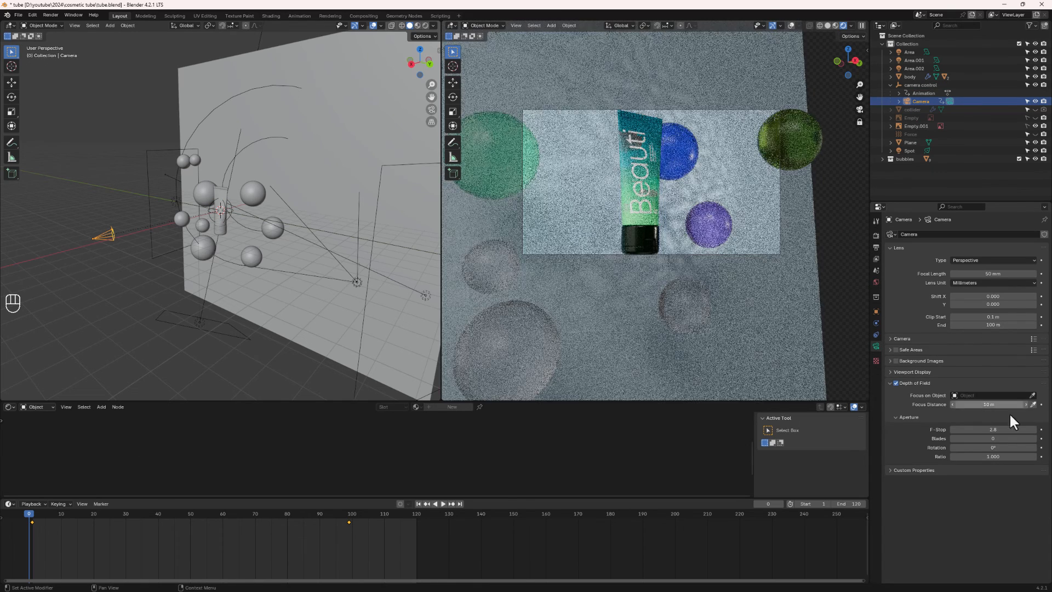
Step: Make the tube body the camera's focus object and set the aperture F-Stop to 2.3
left_click(1033, 395)
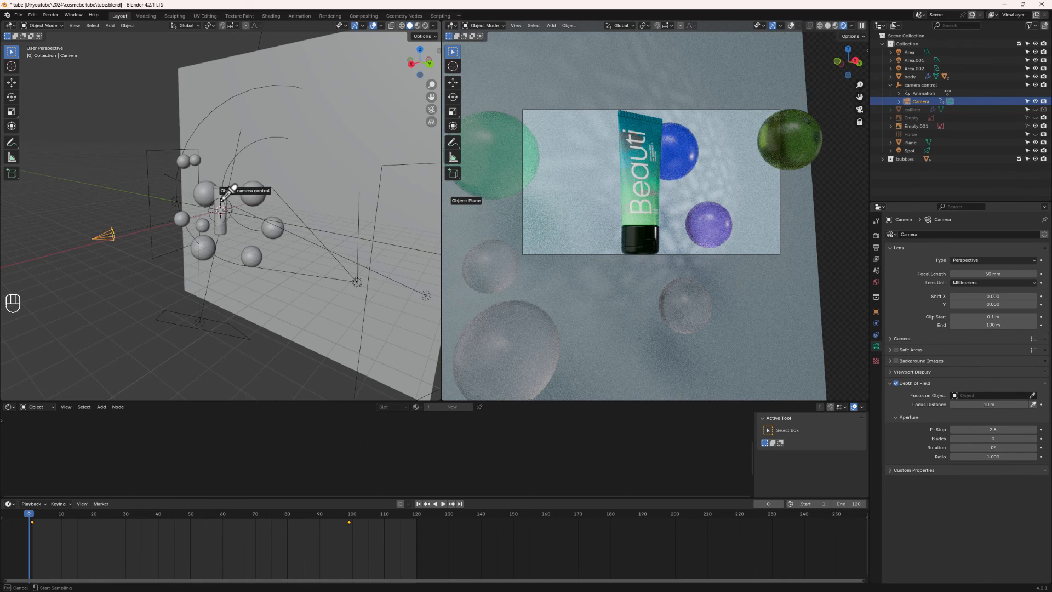
left_click(644, 191)
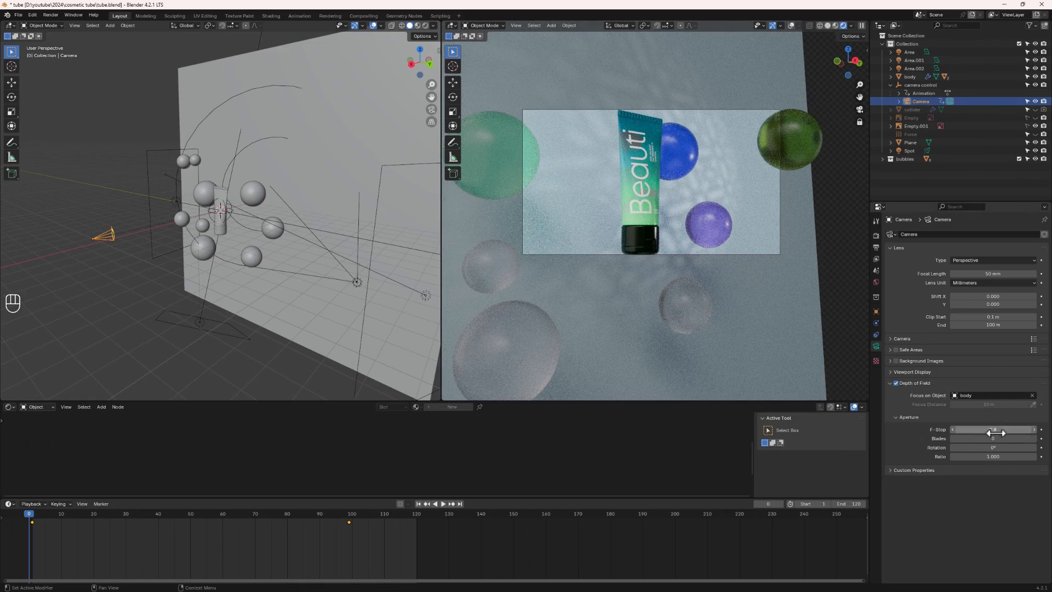
left_click_drag(1013, 429, 959, 430, "shift")
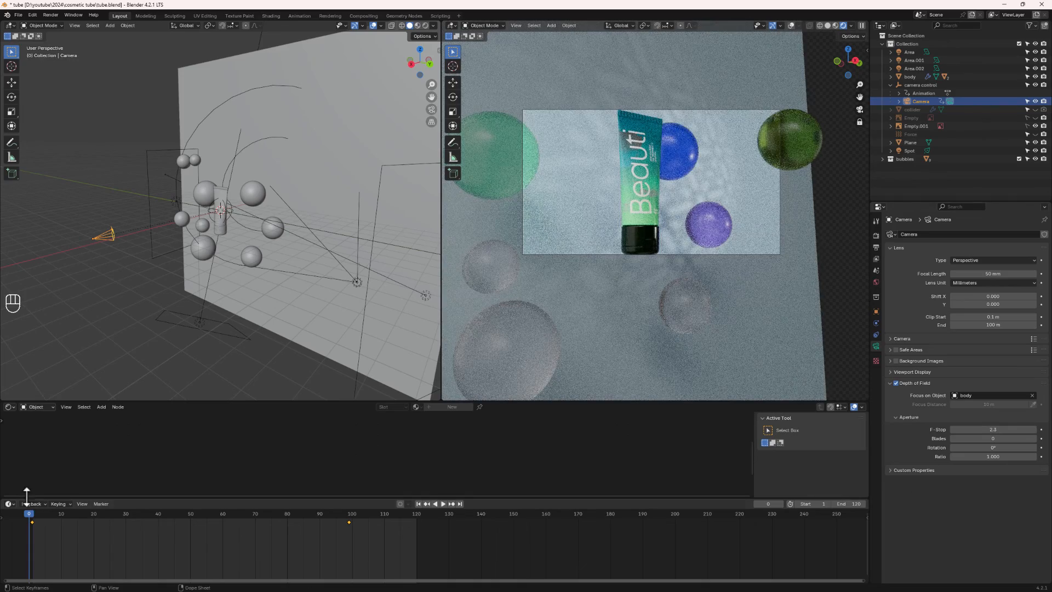
Step: Play back the animation and show frame 60 to check the depth of field in the camera view
key("space")
left_click(223, 550)
key("space")
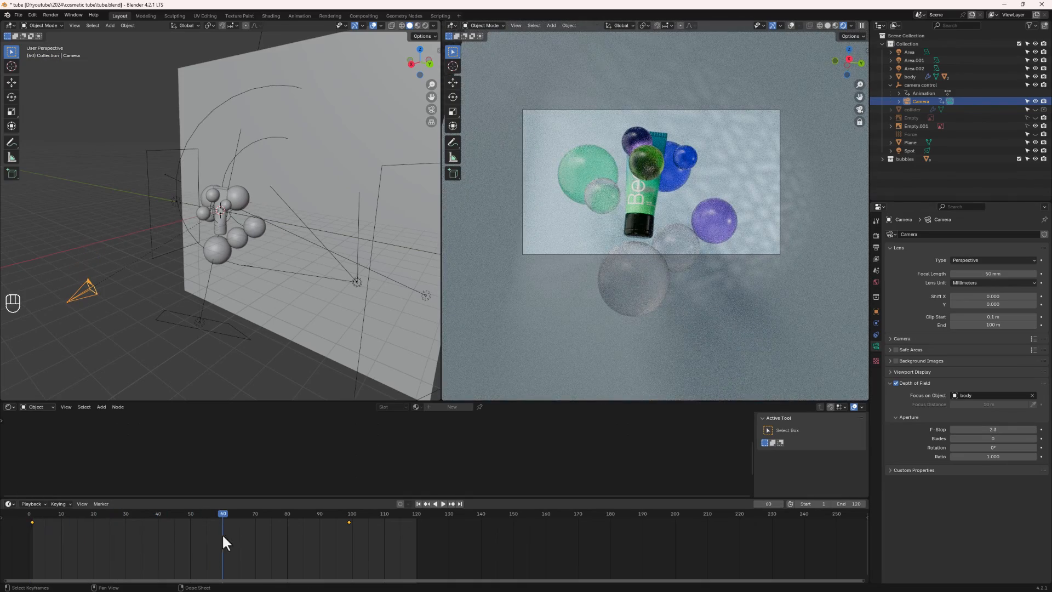
Step: With the animation at frame 81, set the camera's aperture F-Stop to 1.4 and save the file
key("space")
left_click(288, 524)
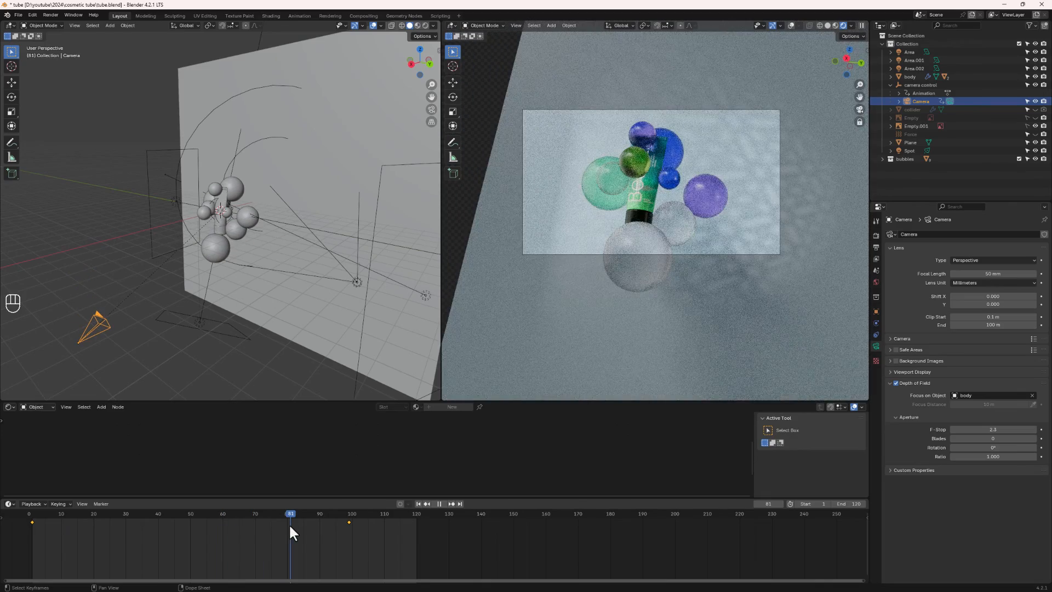
key("space")
left_click_drag(992, 429, 953, 430)
mouse_move(991, 429)
left_mouse_down()
mouse_move(1014, 429)
mouse_move(986, 430)
left_mouse_up()
key("ctrl+s")
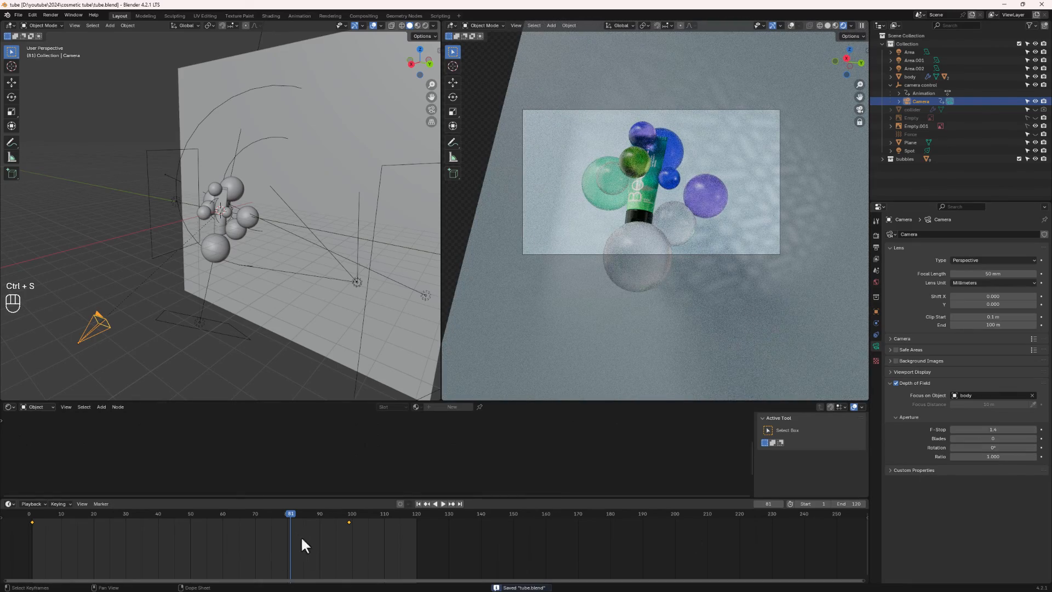
Step: Play and scrub the animation to frame 103 and back to frame 24 to check the depth of field, and save the file
key("space")
left_click_drag(289, 512, 361, 518)
key("space")
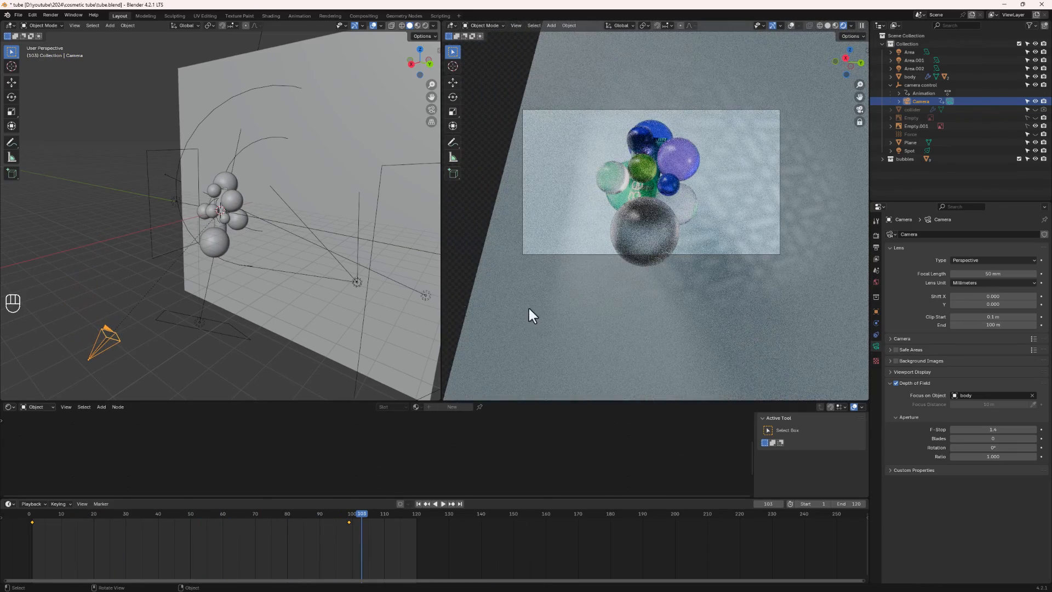
key("space")
left_click_drag(359, 517, 106, 526)
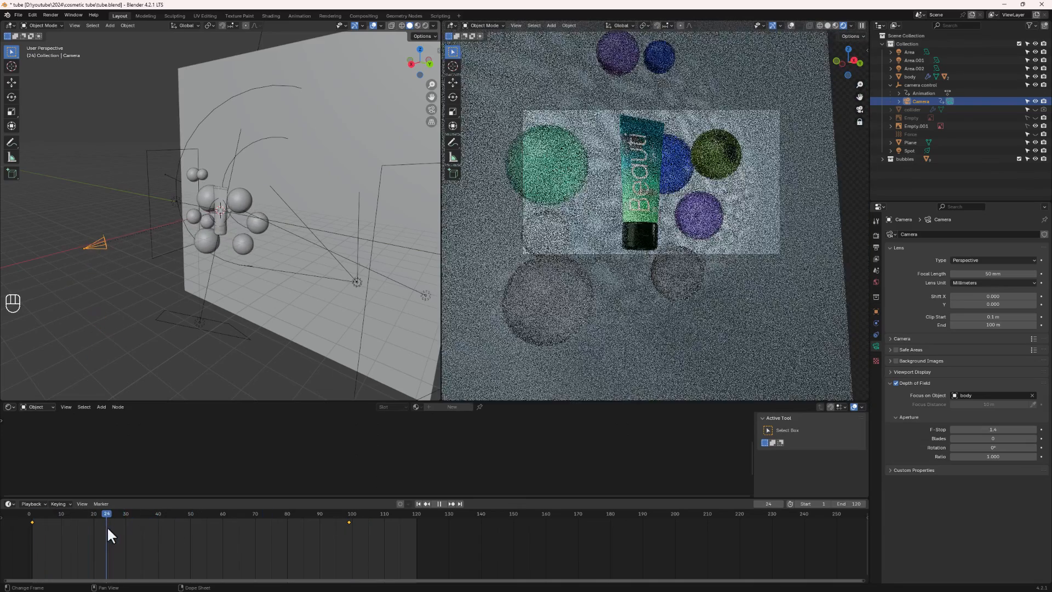
key("space")
key("ctrl+s")
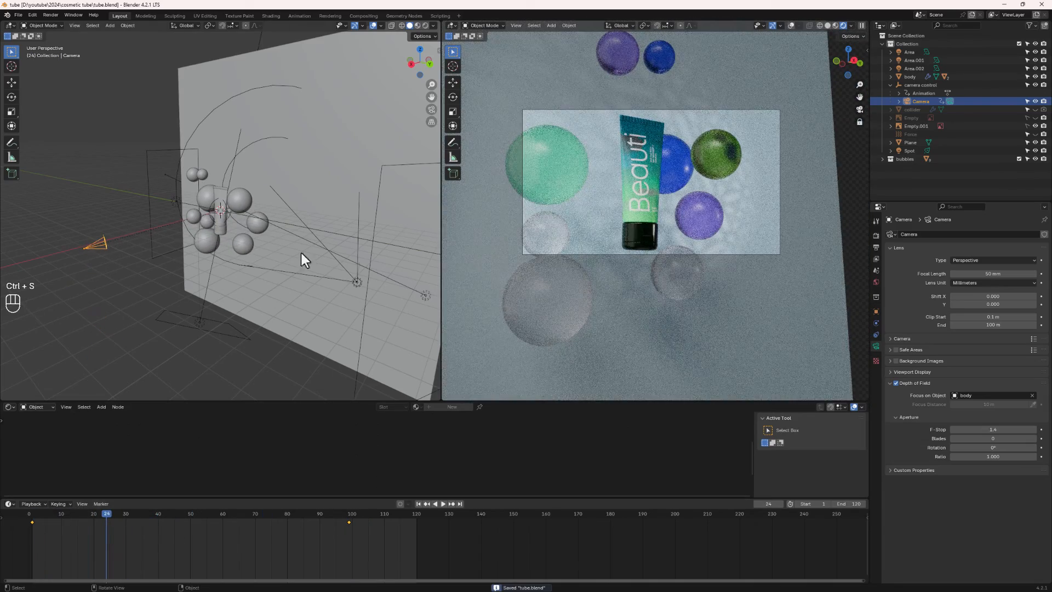
Step: Render the full animation to the output folder
left_click(55, 15)
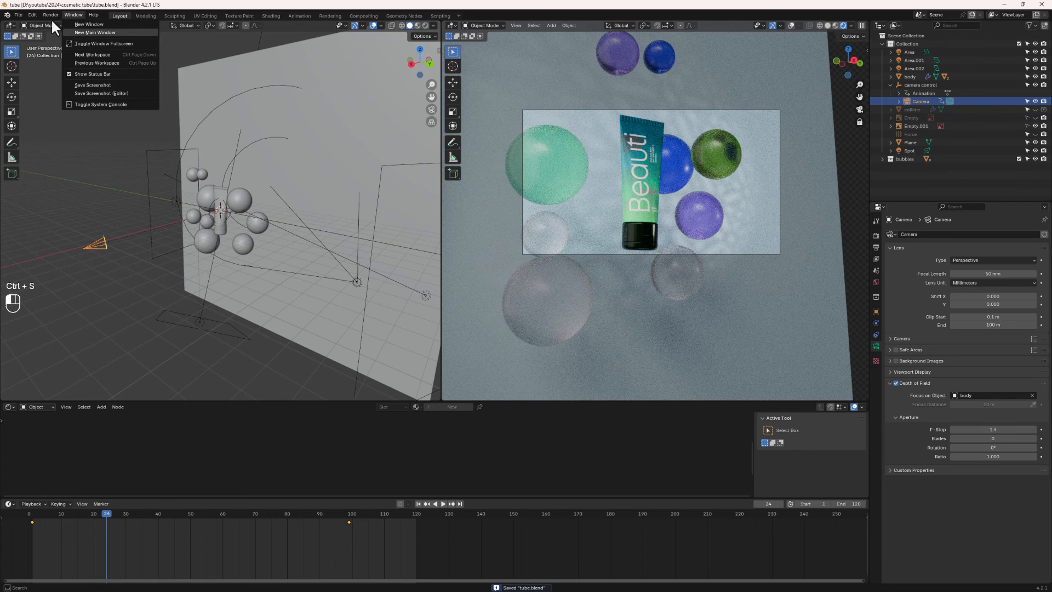
left_click(48, 13)
left_click(48, 15)
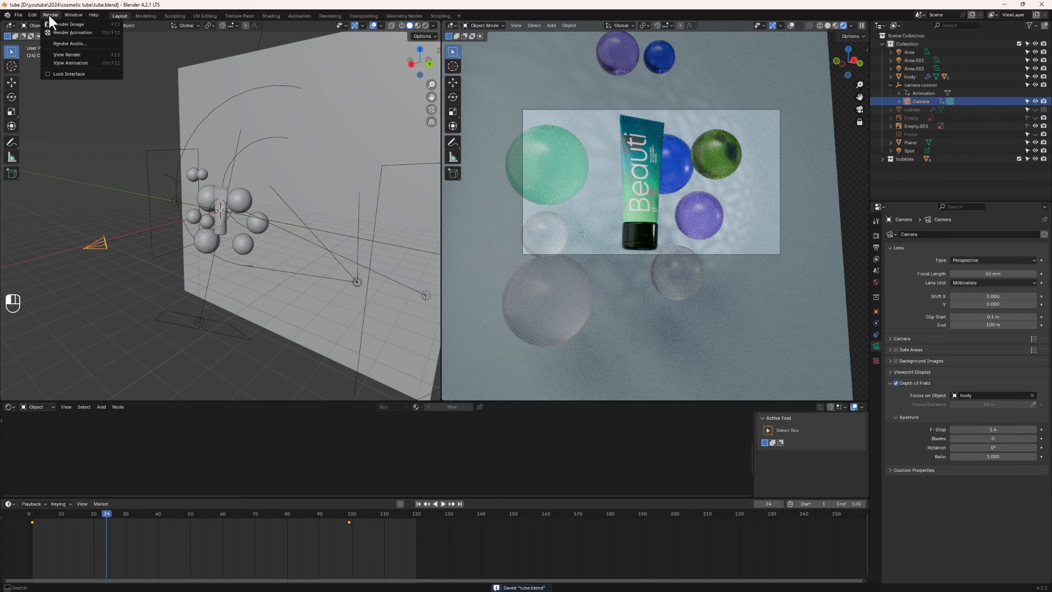
left_click(74, 32)
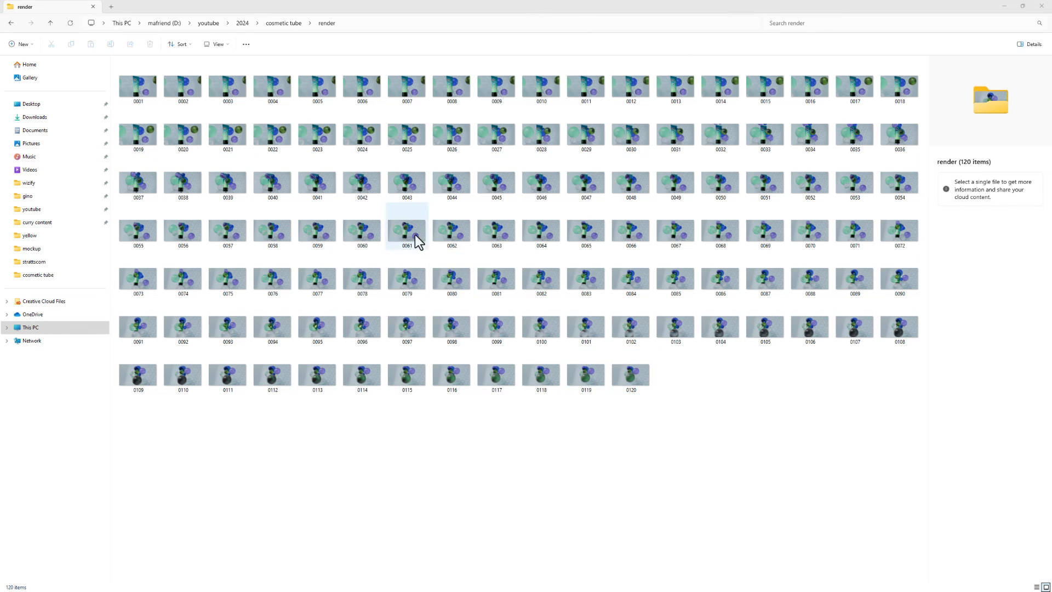
Step: In the cosmetic tube render folder, open image 0001, step through the rendered frames to 0008, and close the image viewer
left_click(137, 91)
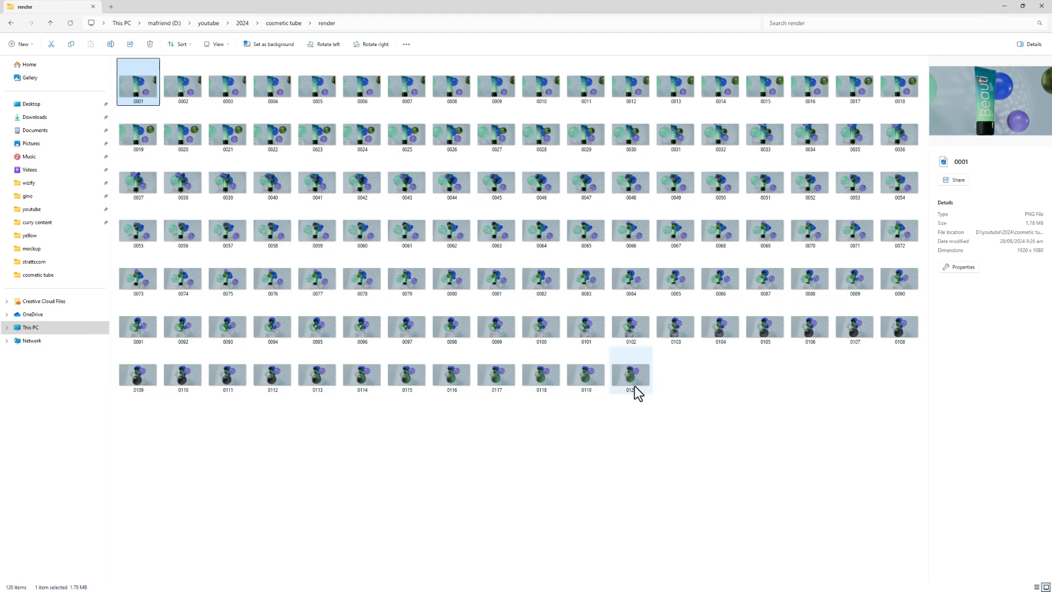
double_click(143, 92)
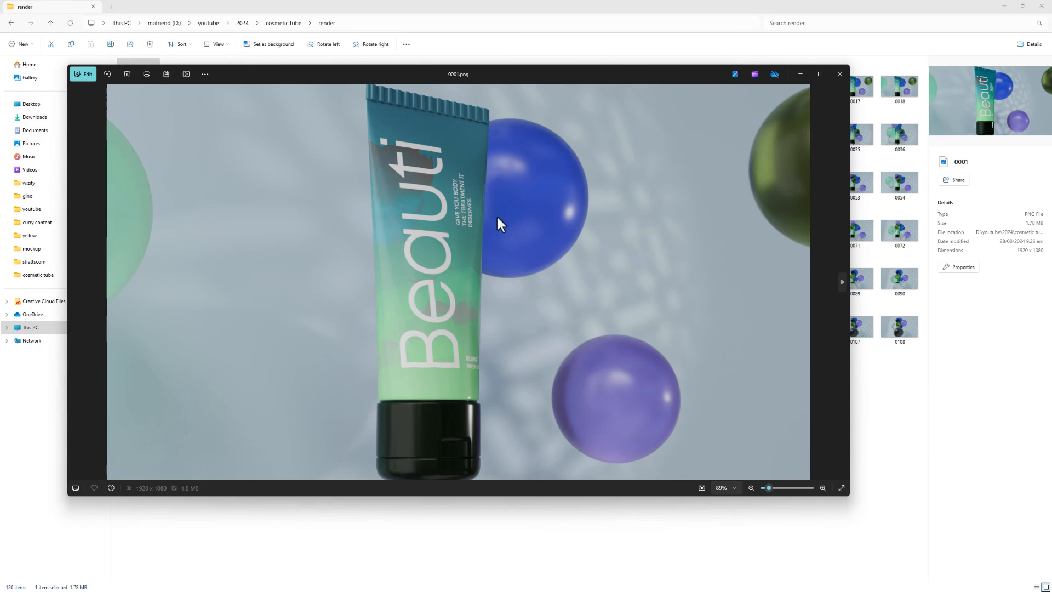
left_click(841, 285)
left_click(841, 284)
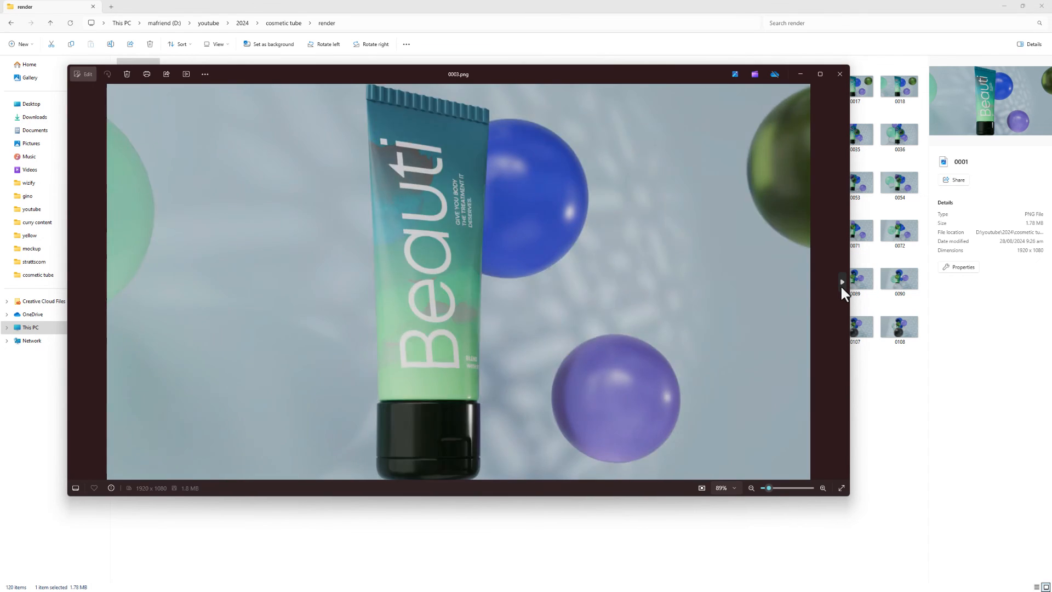
left_click(841, 285)
left_click(841, 285)
left_click(841, 285)
left_click(841, 285)
left_click(841, 285)
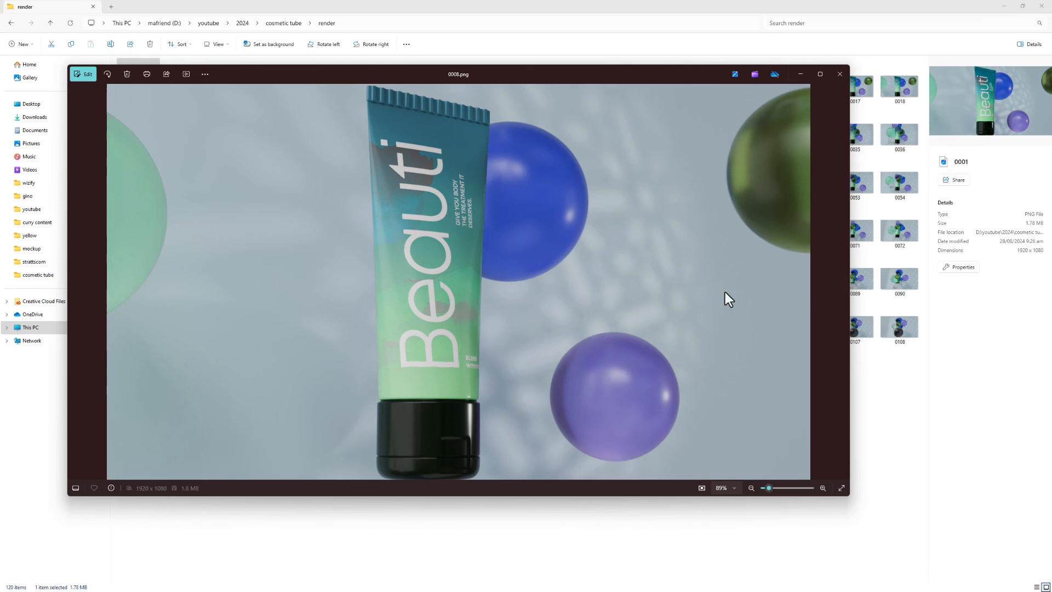
left_click(839, 74)
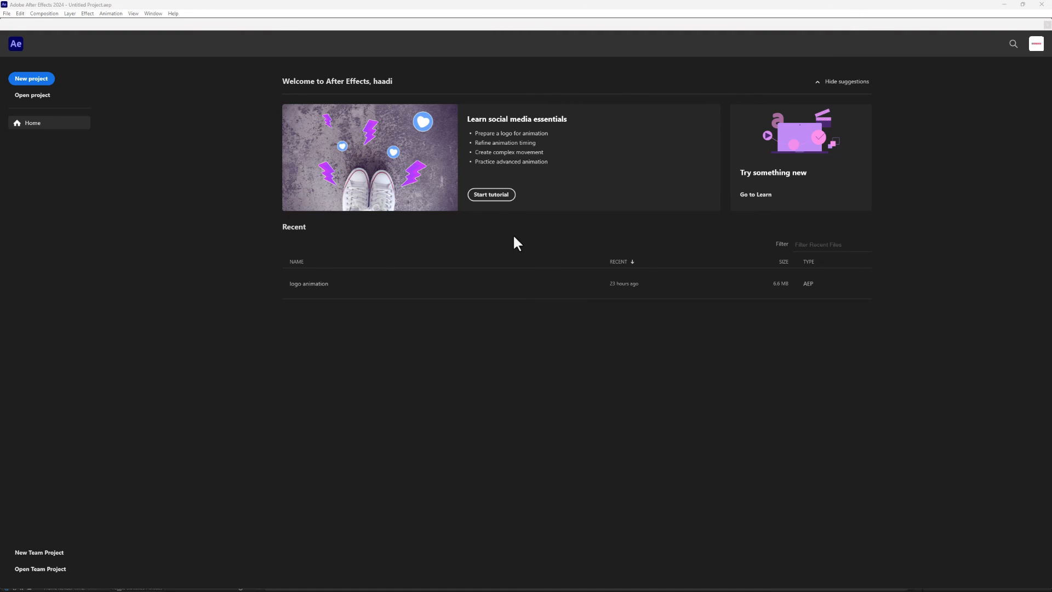
Step: In After Effects, start a new project and import the frames from the cosmetic tube render folder as a PNG sequence starting at 0001
left_click(31, 79)
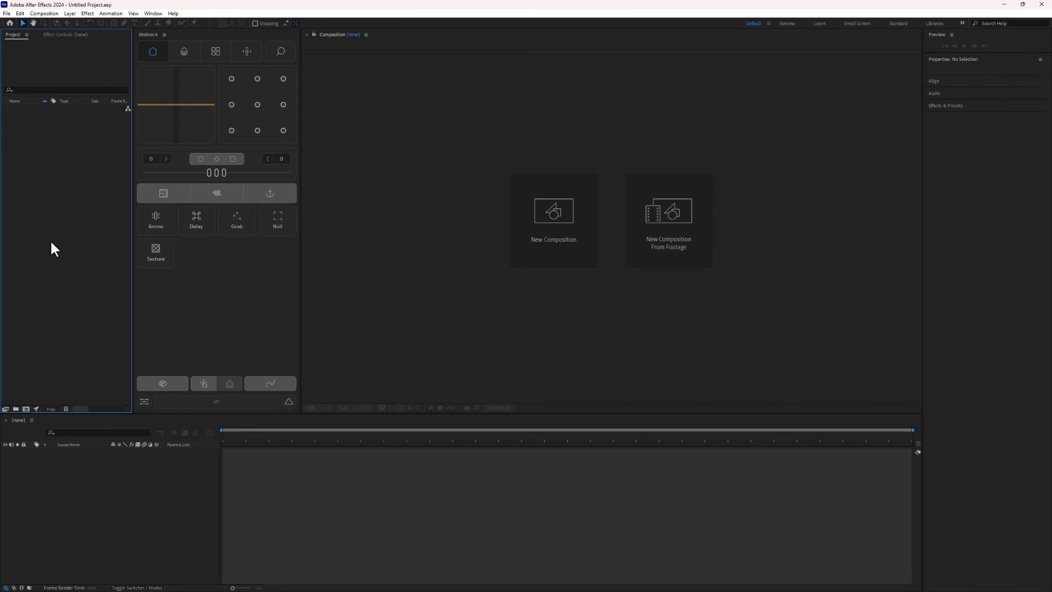
double_click(46, 204)
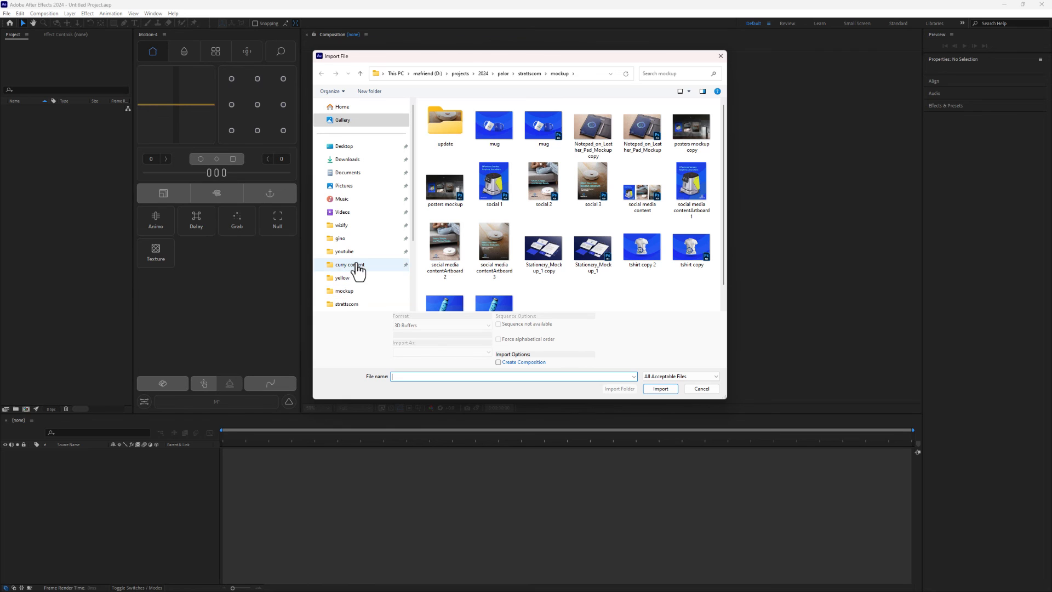
scroll(357, 270, "down", 3)
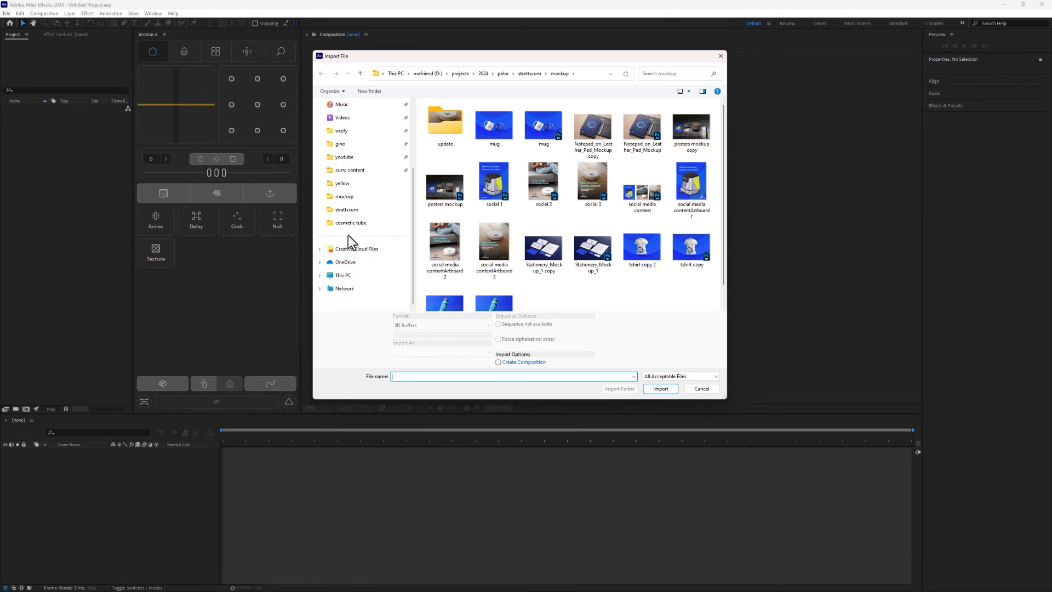
left_click(362, 223)
double_click(448, 132)
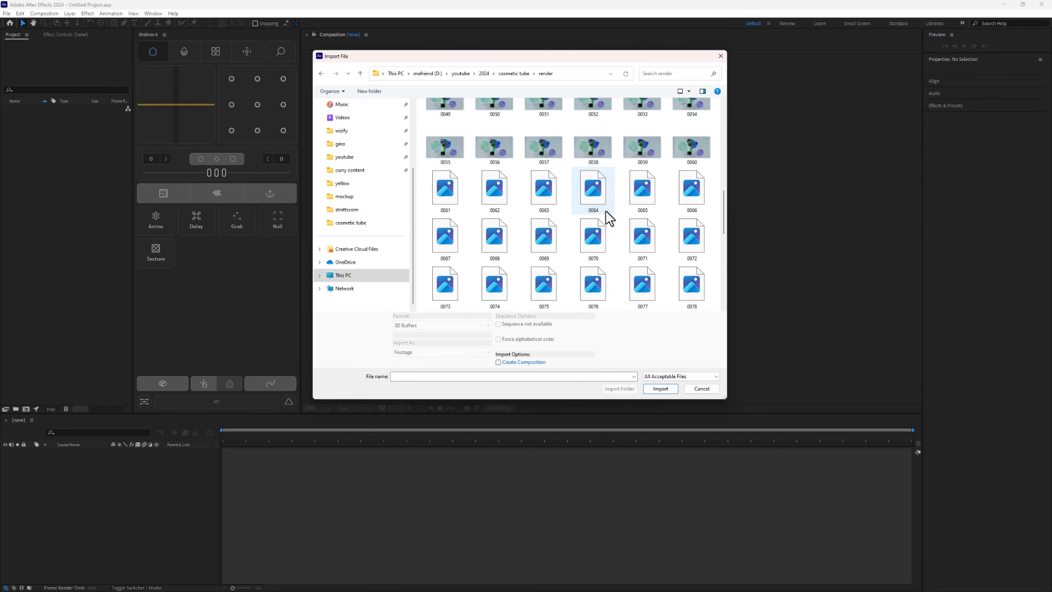
left_click(451, 131)
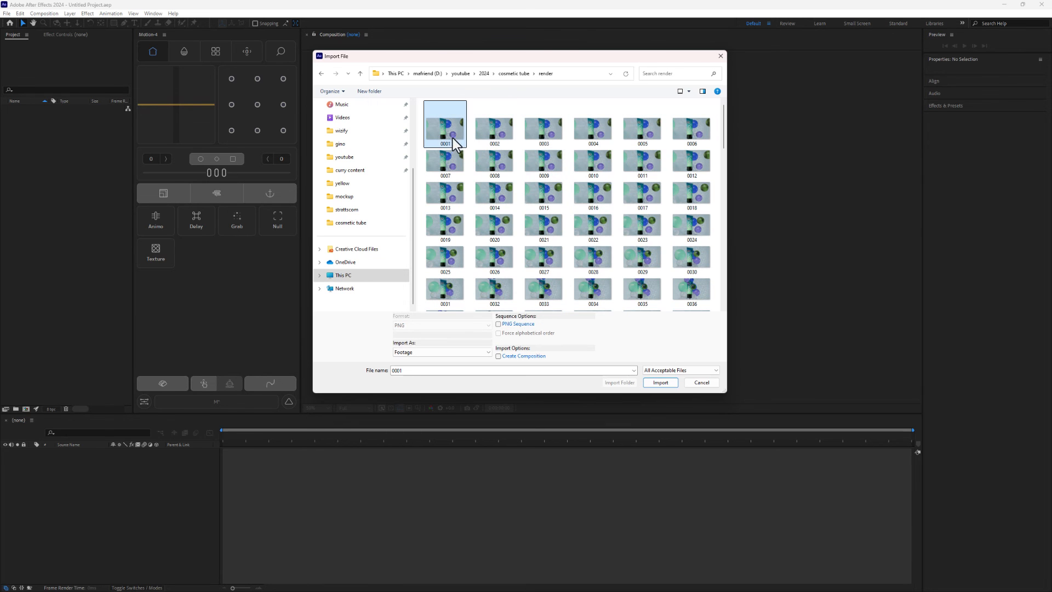
left_click(498, 324)
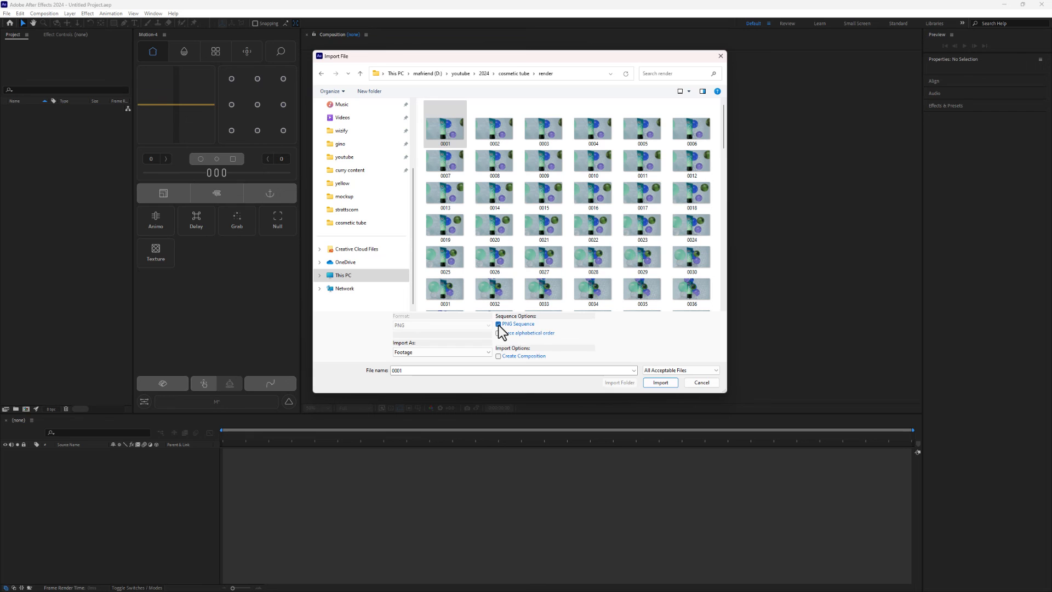
left_click(659, 382)
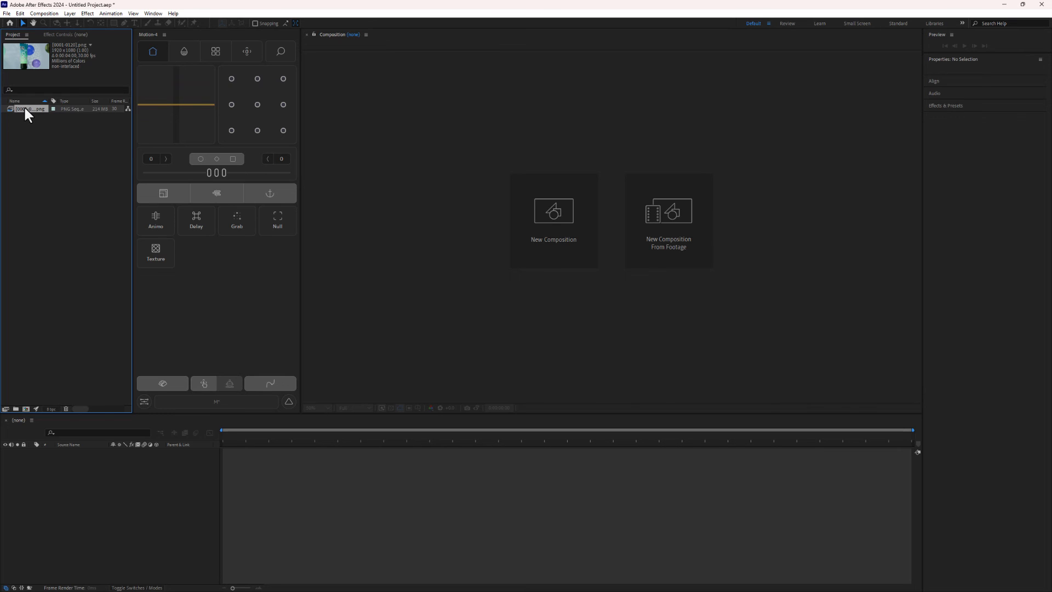
Step: Create a new composition from the imported PNG sequence and play it back
left_click_drag(24, 107, 26, 116)
left_click_drag(24, 408, 25, 409)
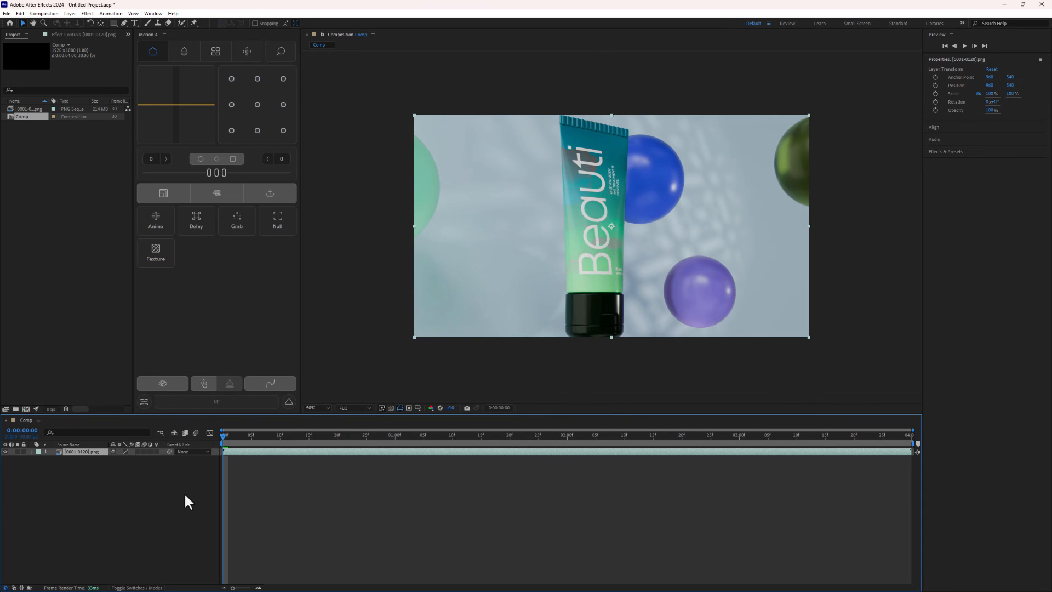
key("space")
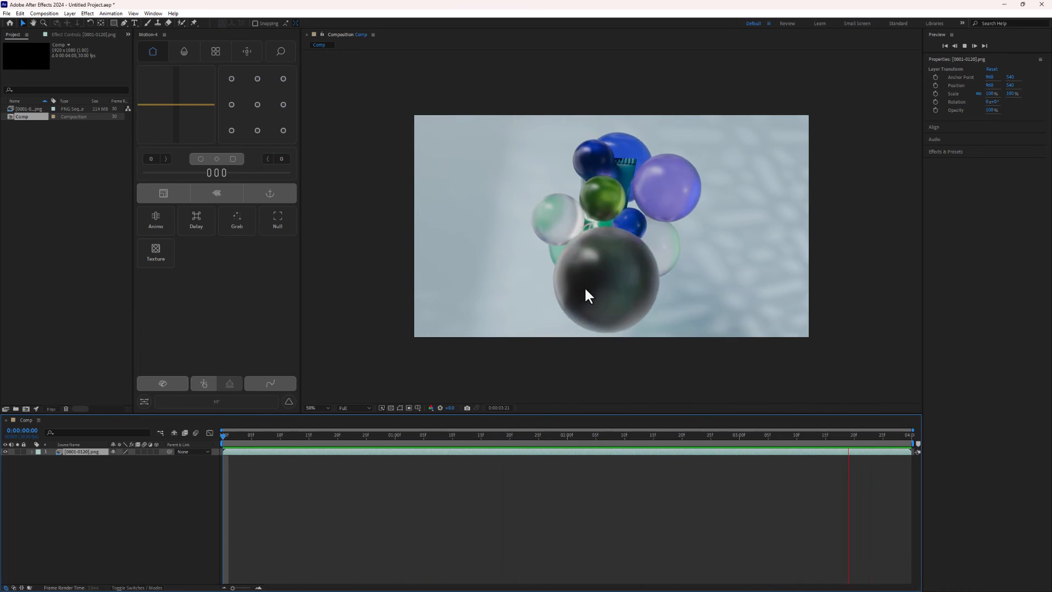
left_click(44, 13)
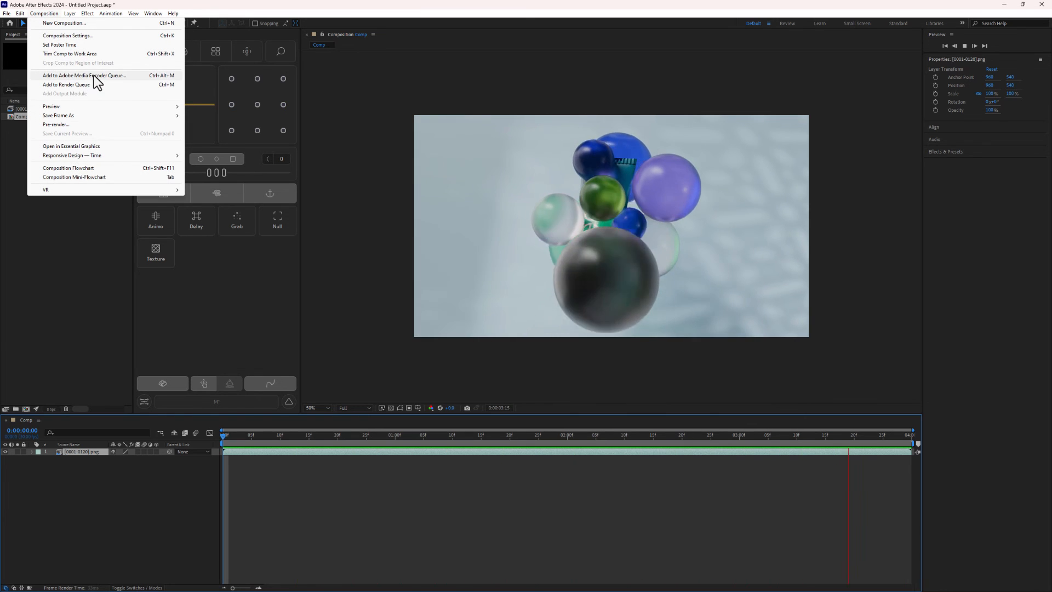
left_click(158, 507)
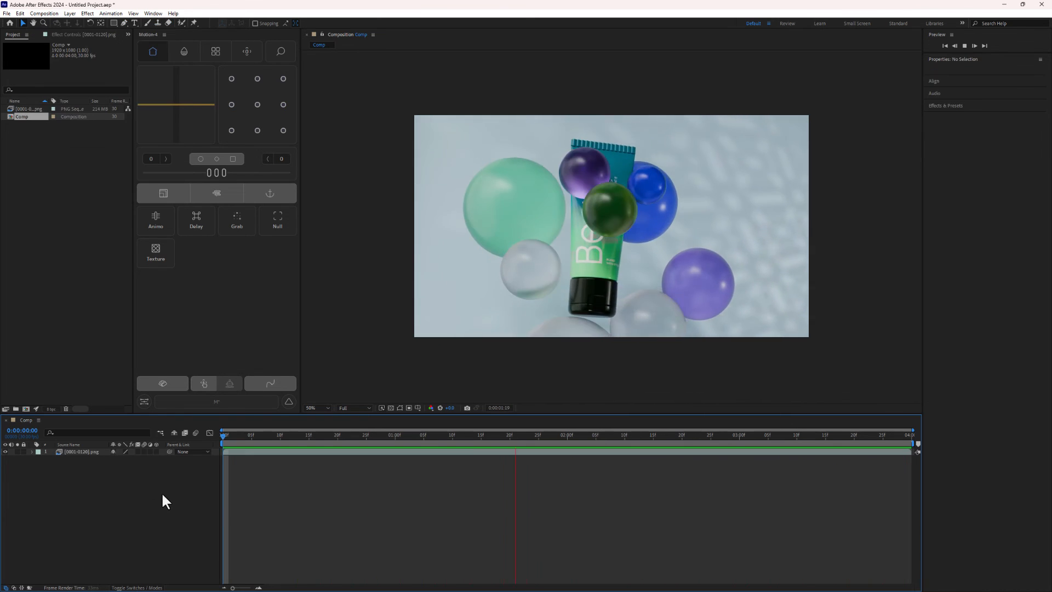